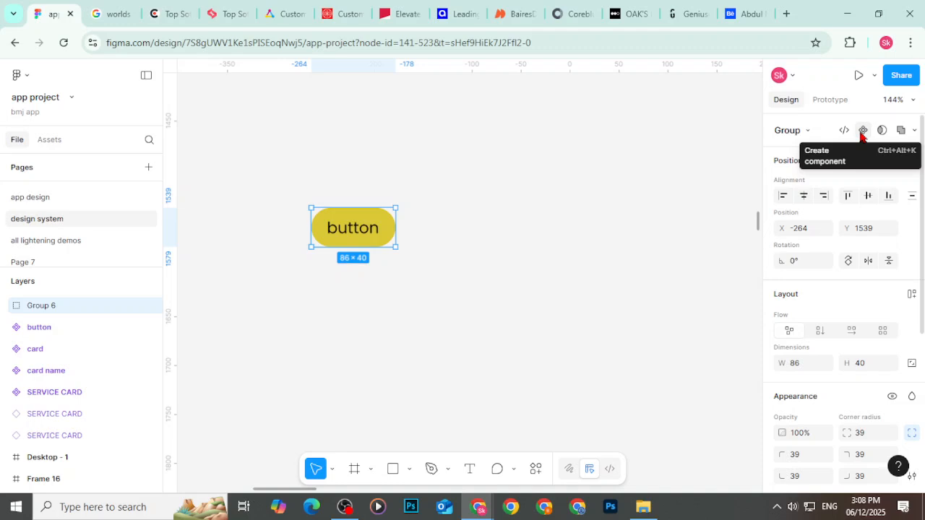
Step: Create a component from the yellow button group and rename it Button2
click(862, 134)
click(640, 220)
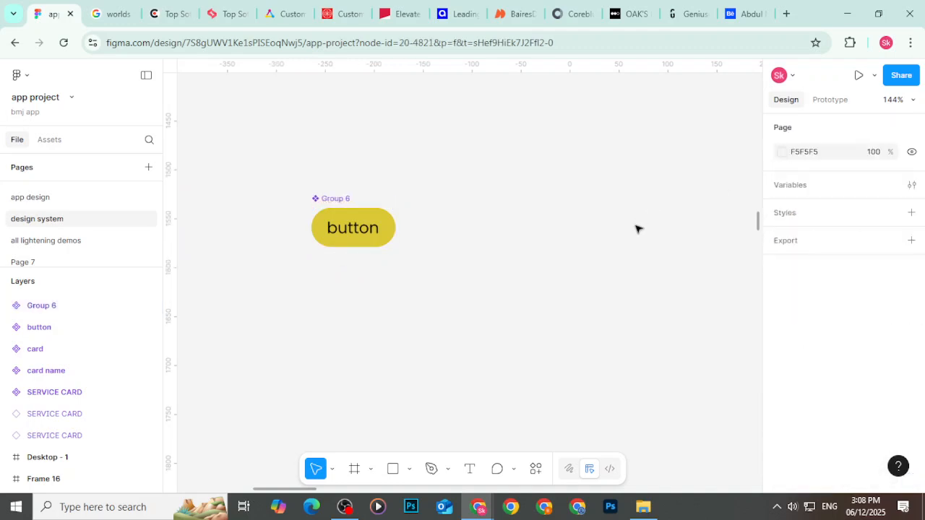
click(336, 200)
double_click(335, 199)
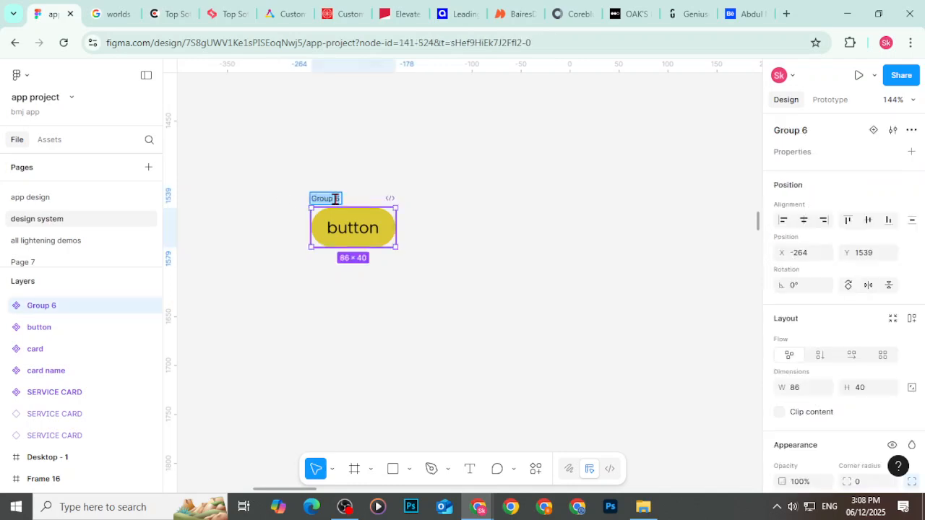
text(Button2)
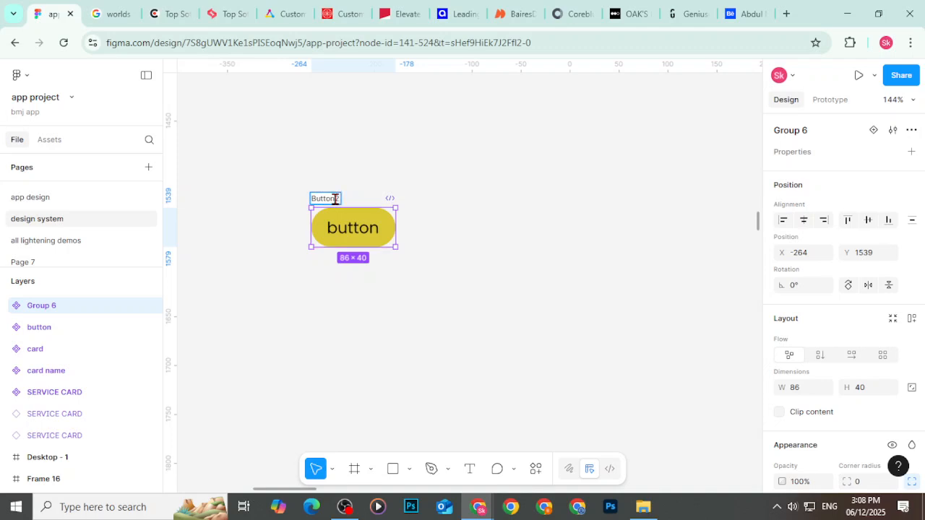
click(415, 250)
scroll(415, 250, down, 6)
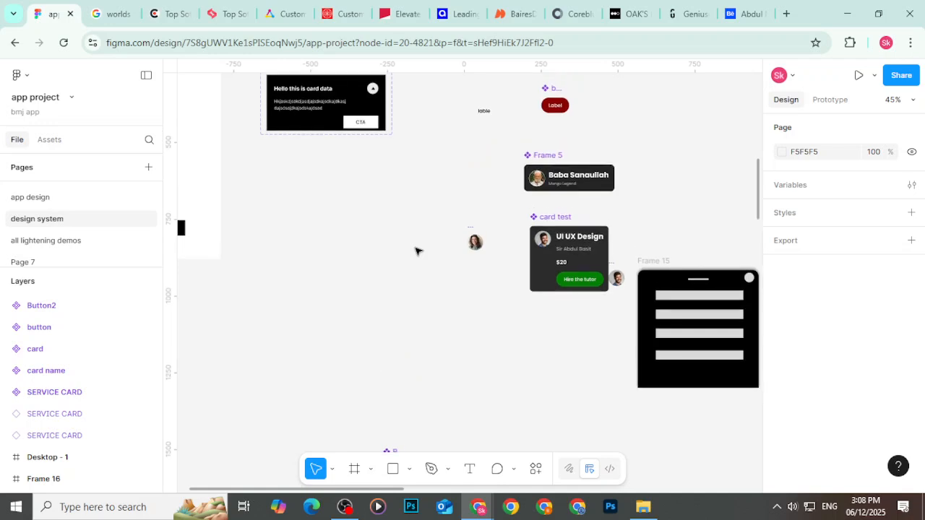
scroll(416, 251, down, 5)
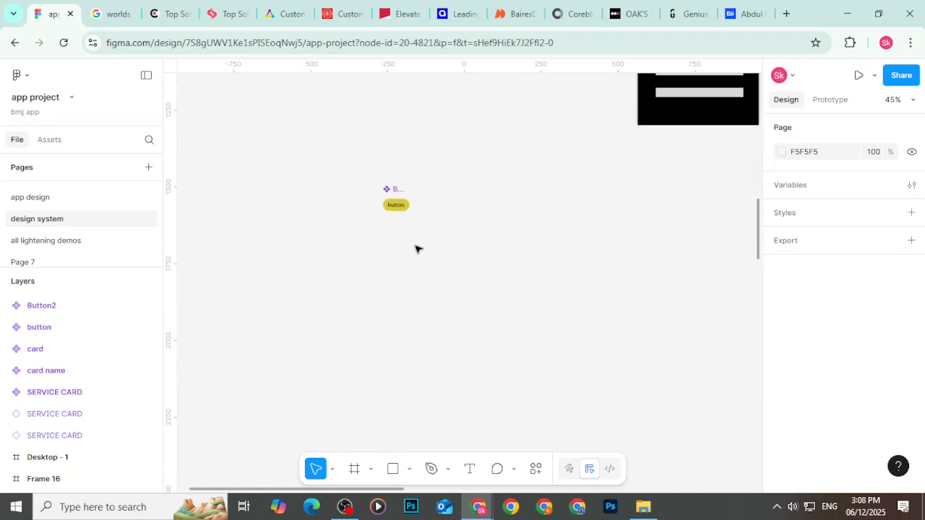
click(385, 189)
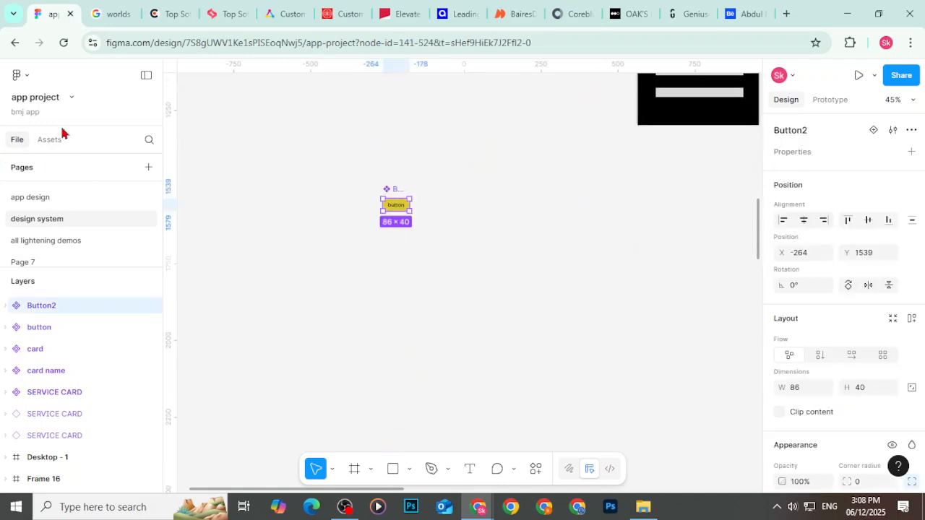
Step: Add an iPhone 16 frame on the app design page and place it in the empty area below the existing screens
click(62, 198)
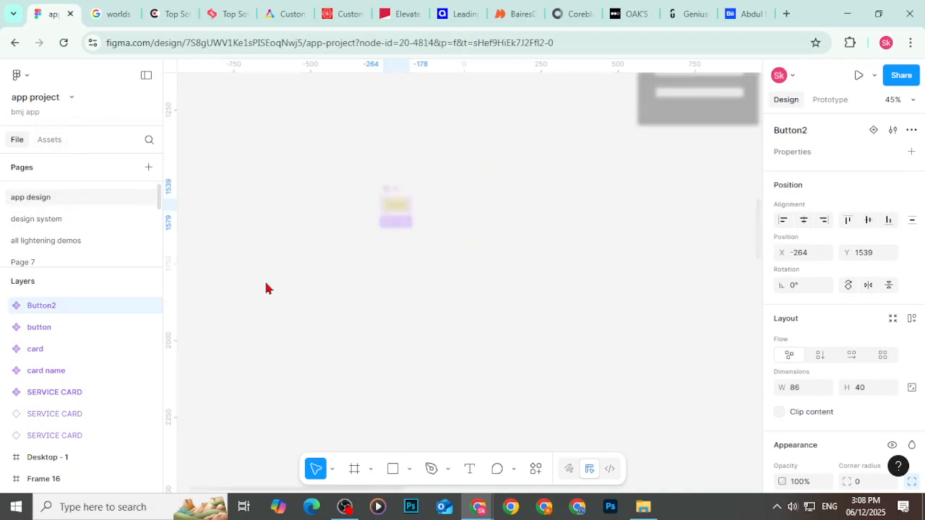
scroll(533, 324, down, 1)
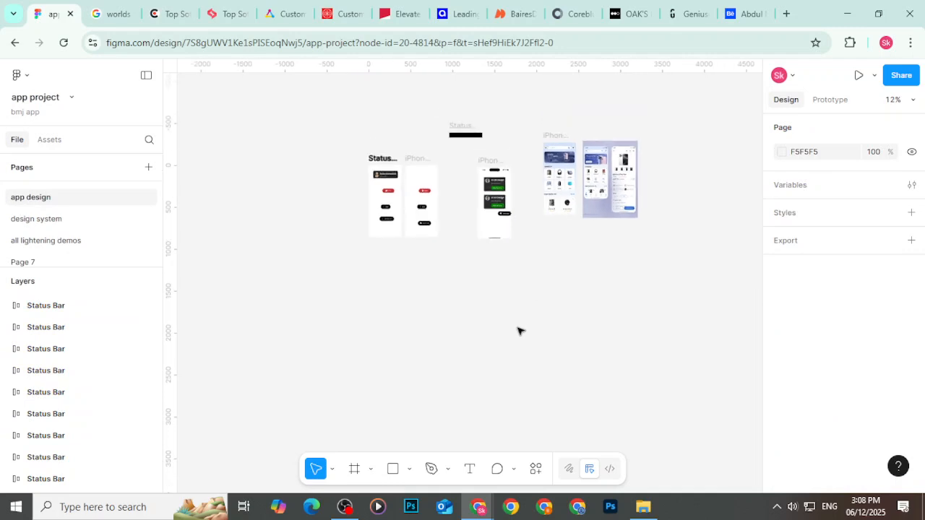
key(f)
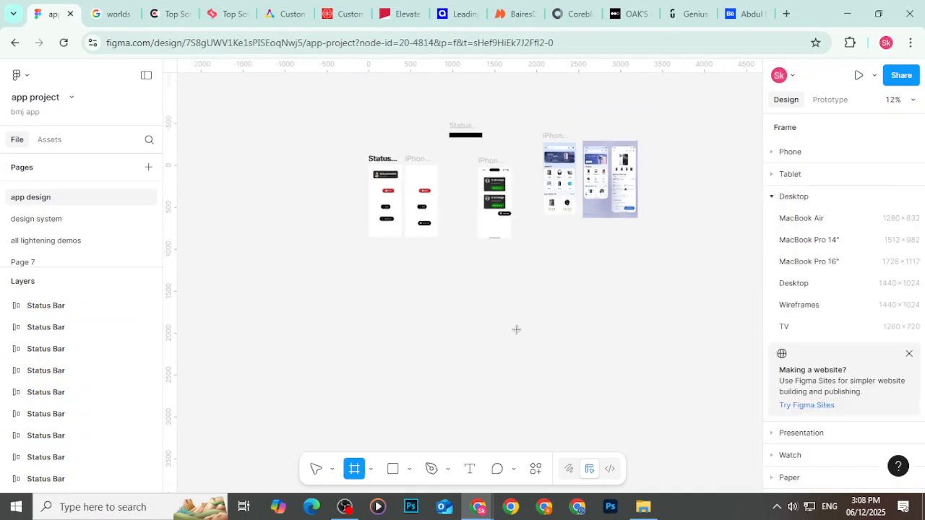
click(773, 160)
click(798, 217)
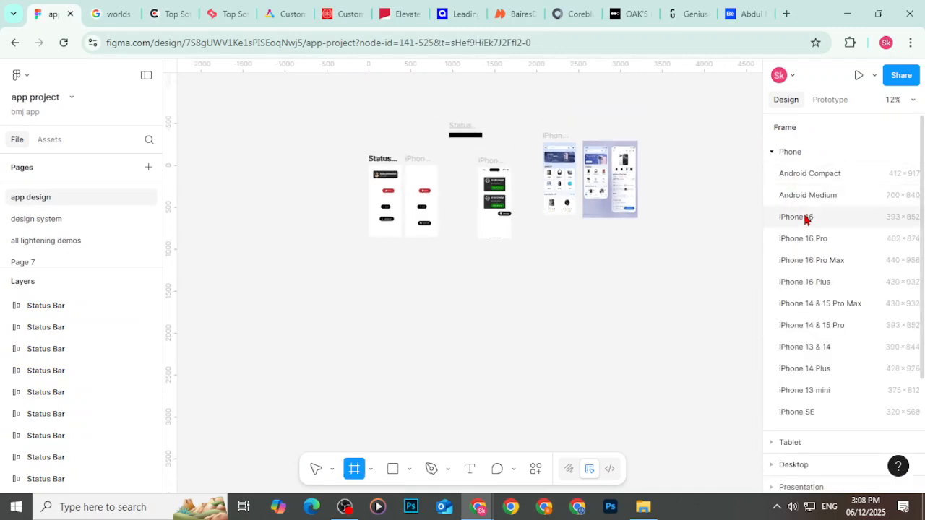
drag(466, 273, 401, 373)
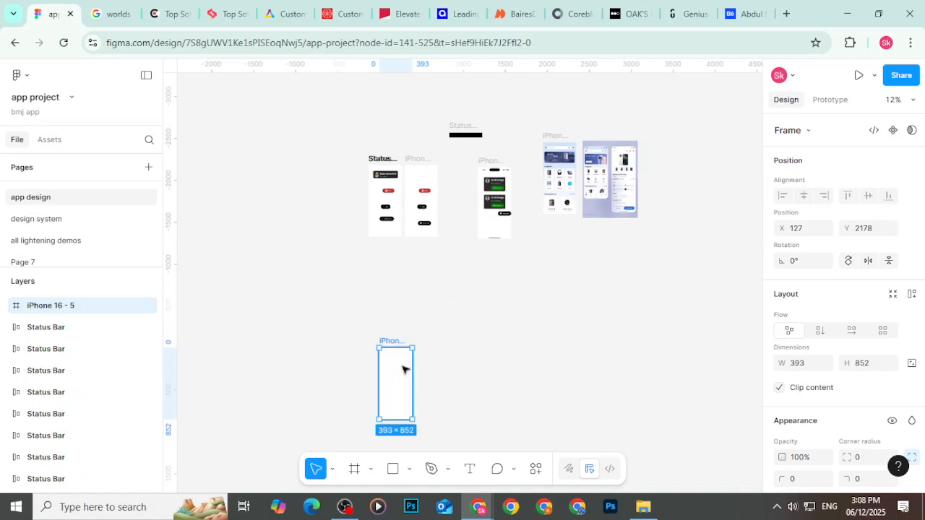
Step: Duplicate the new iPhone 16 frame four times to make a row of five blank screens
key(ctrl+d)
key(ctrl+d)
key(ctrl+d)
key(ctrl+d)
drag(633, 388, 287, 385)
click(334, 351)
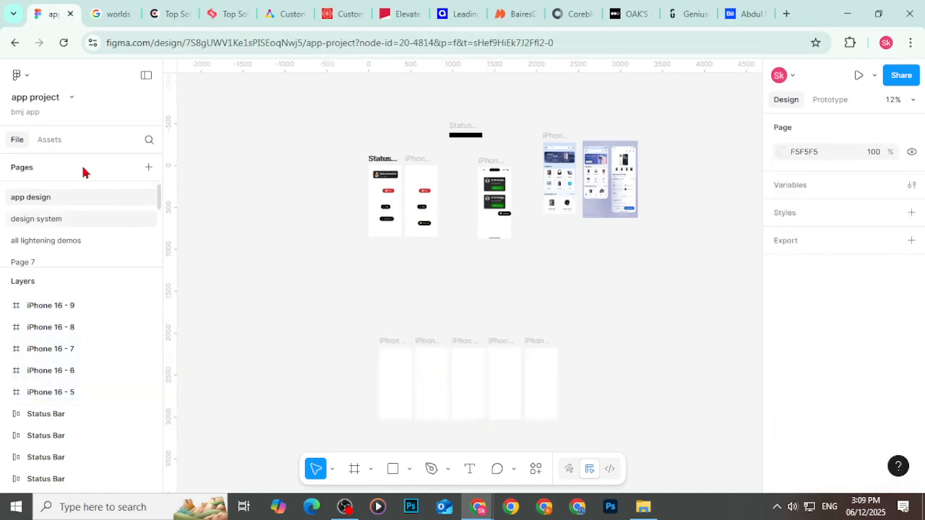
Step: Search the assets for "button 2" and place a Button2 instance near the bottom of the first blank iPhone frame
click(64, 141)
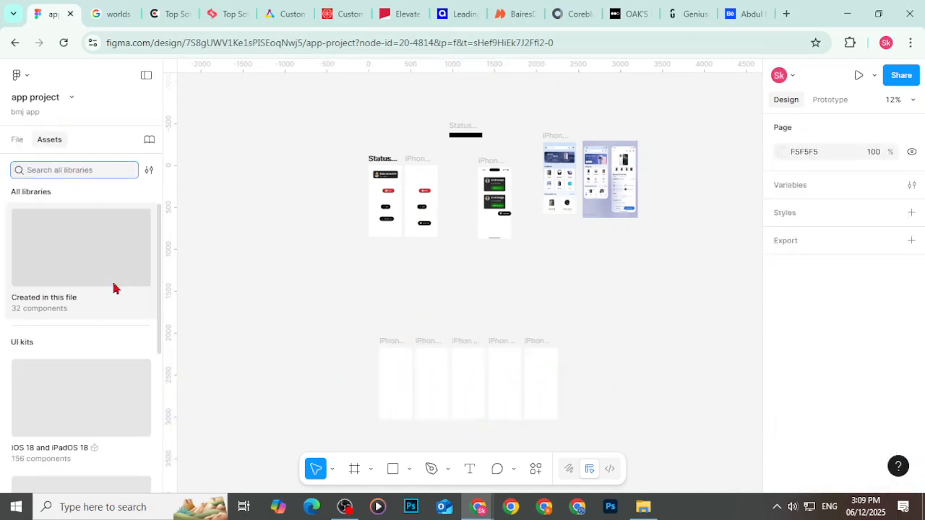
text(button 2)
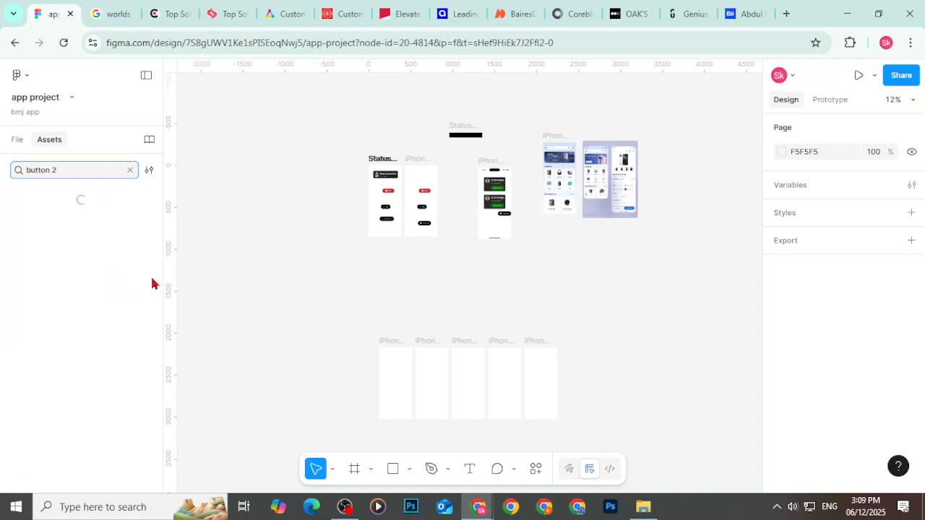
drag(44, 244, 395, 408)
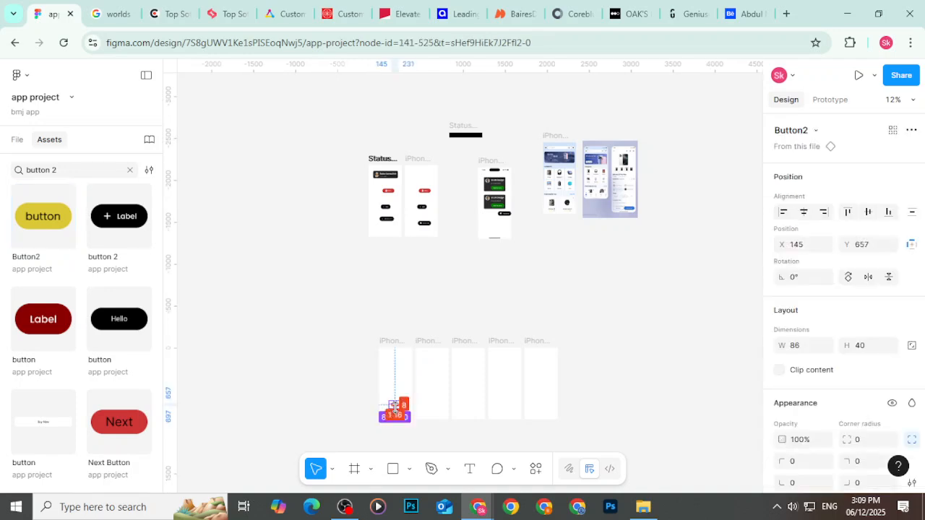
scroll(395, 406, up, 2)
scroll(394, 406, up, 5)
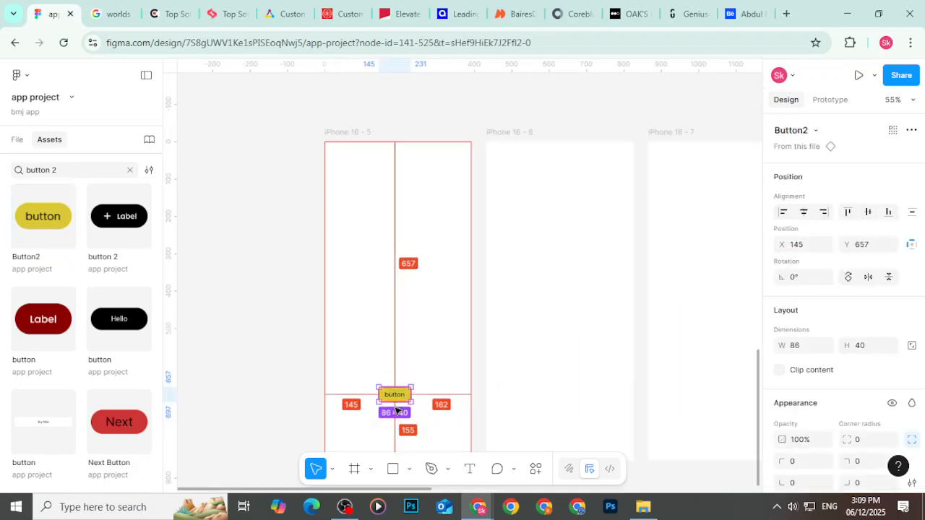
click(240, 337)
drag(499, 371, 355, 268)
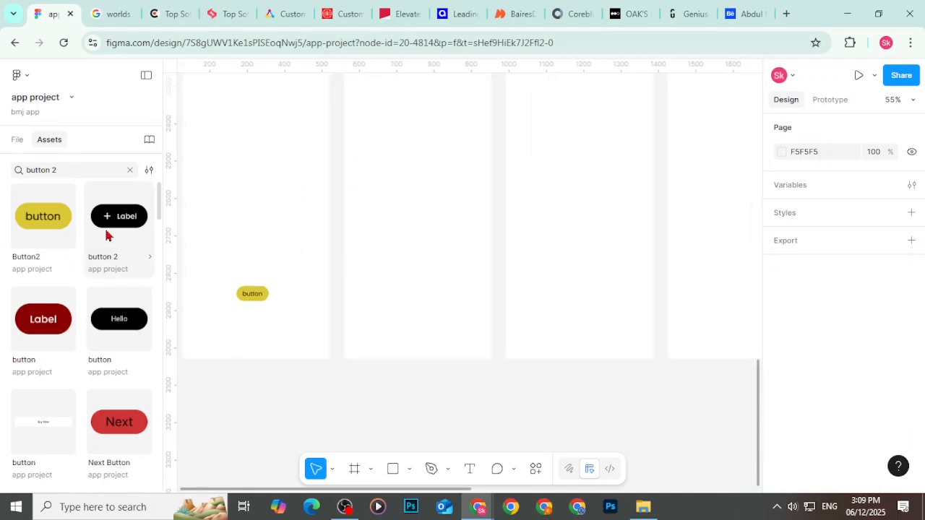
Step: Place a Button2 instance near the bottom of each of the other four blank frames, iPhone 16 - 6 to iPhone 16 - 9
drag(27, 220, 418, 302)
drag(27, 224, 580, 289)
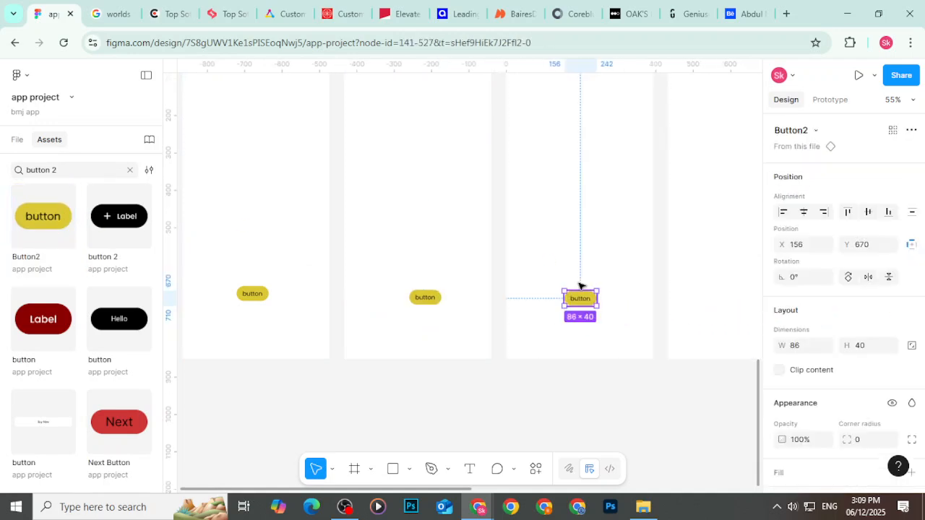
scroll(580, 288, down, 2)
click(539, 285)
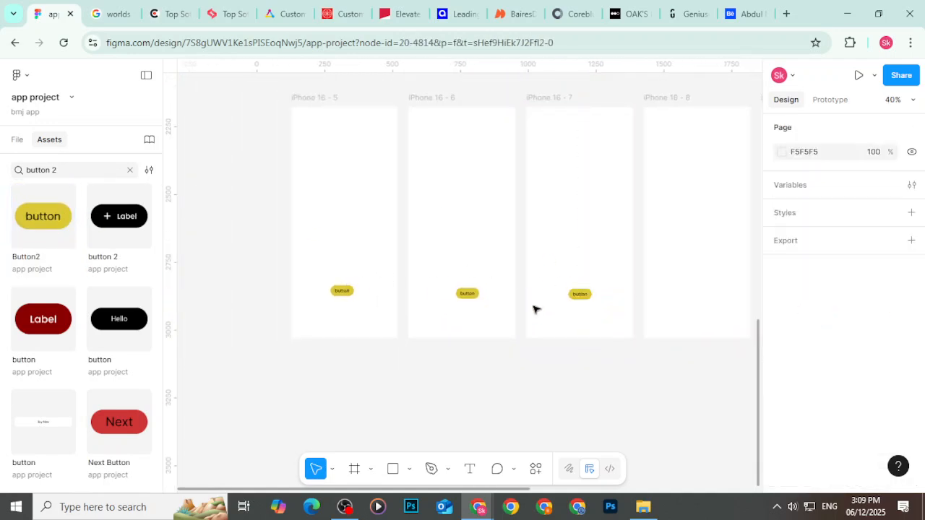
scroll(448, 381, right, 4)
drag(75, 212, 452, 296)
drag(21, 217, 561, 305)
click(571, 385)
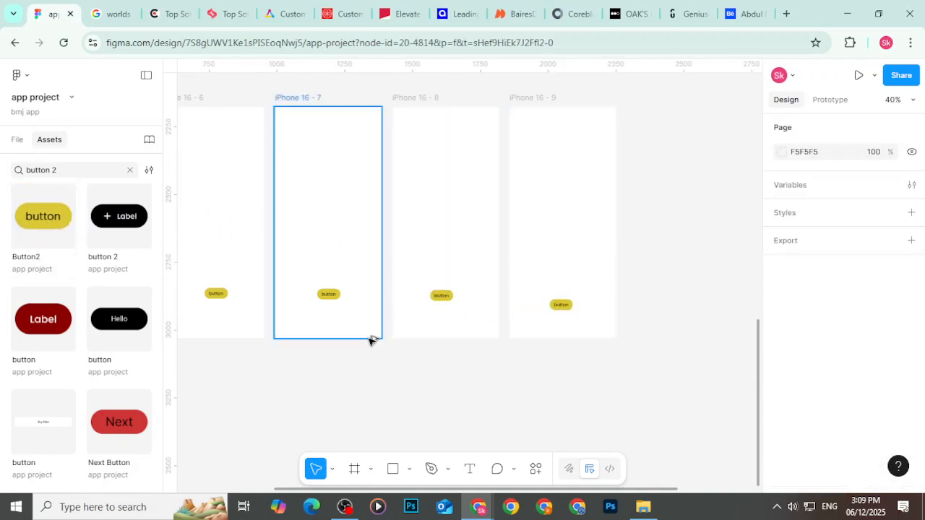
scroll(369, 340, down, 1)
drag(369, 341, 514, 337)
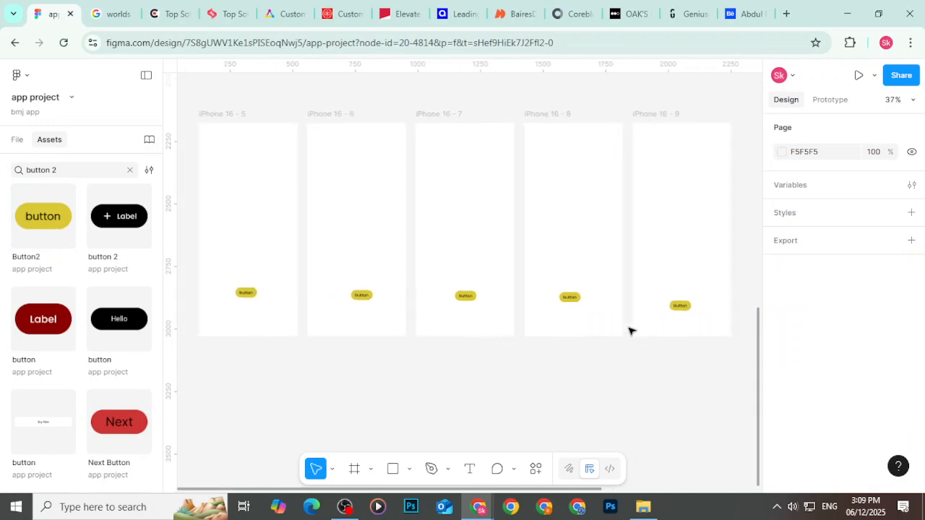
Step: Align all five Button2 instances across the iPhone frames on their vertical centers
click(686, 305)
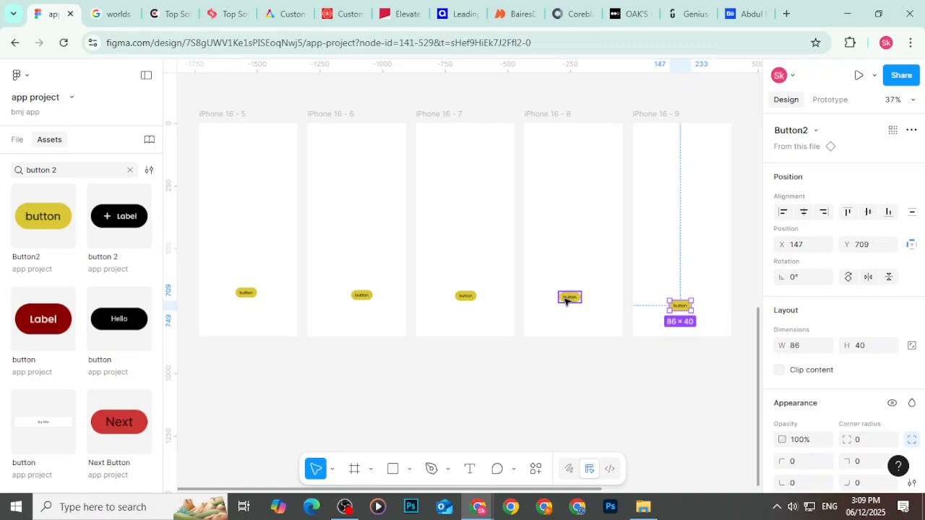
click(570, 296)
click(678, 306)
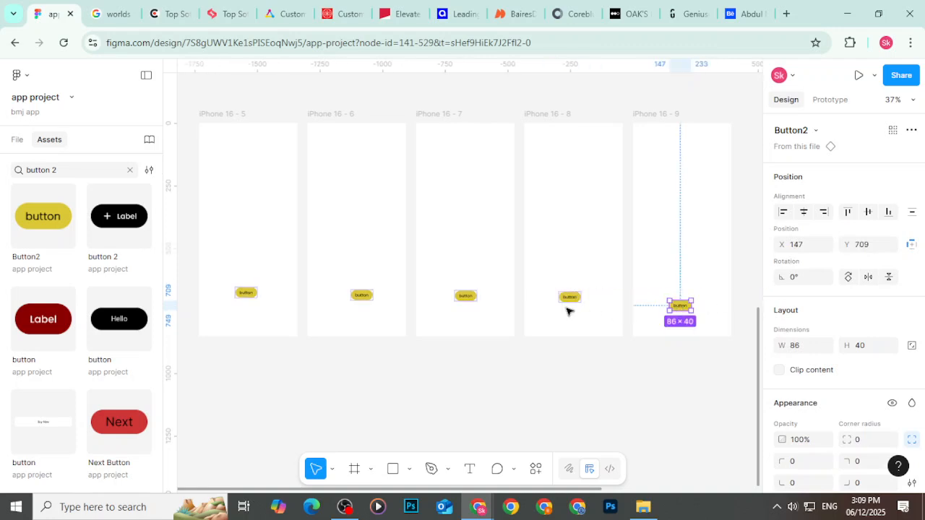
shift+click(569, 296)
shift+click(462, 297)
shift+click(361, 295)
shift+click(249, 292)
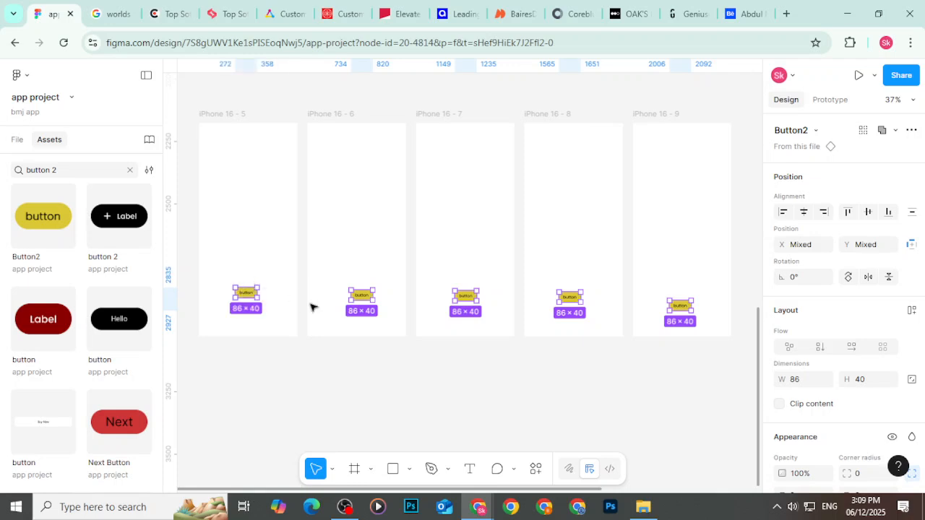
click(867, 214)
click(664, 387)
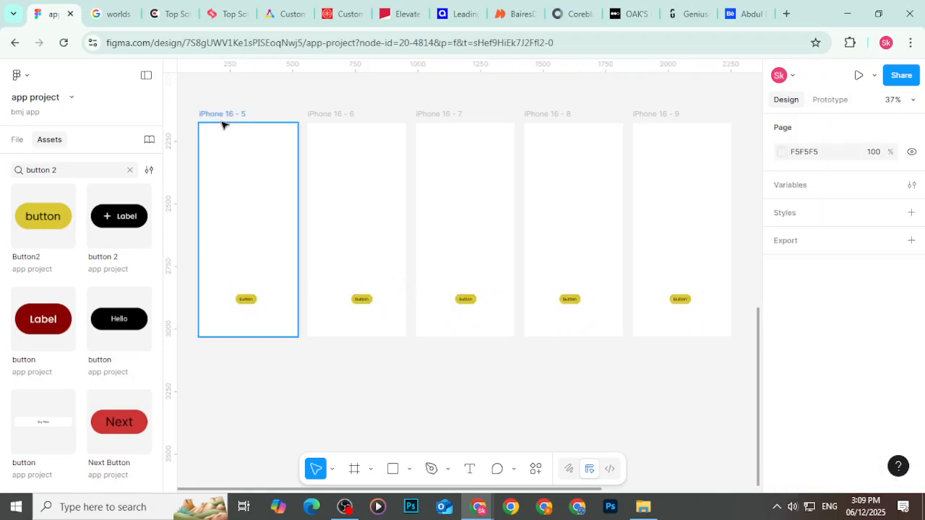
Step: Change the label of the Button2 instance in the first iPhone frame to "text"
scroll(273, 285, up, 1)
scroll(273, 285, up, 2)
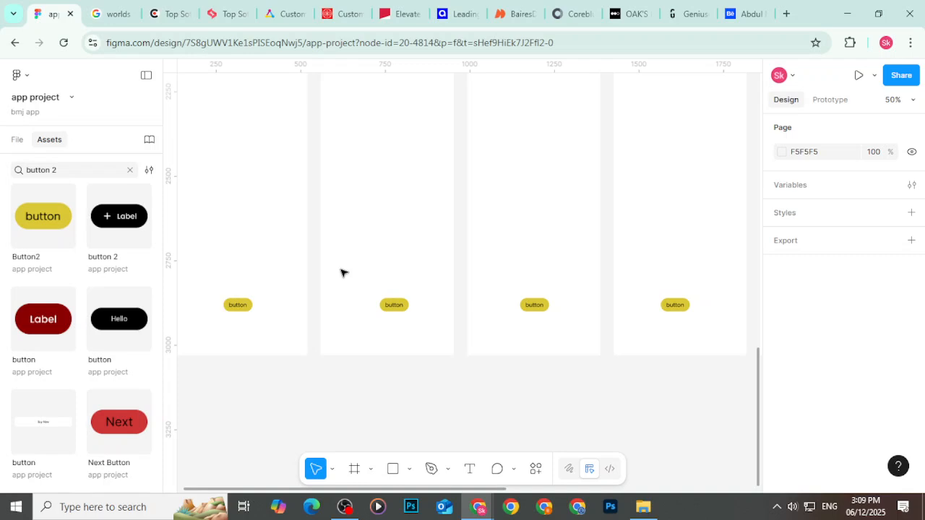
click(238, 305)
double_click(240, 306)
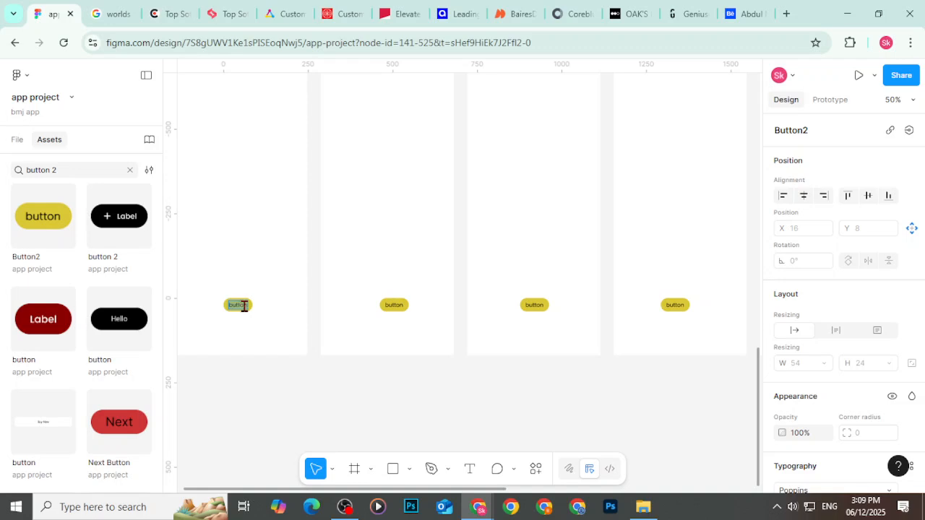
text(text)
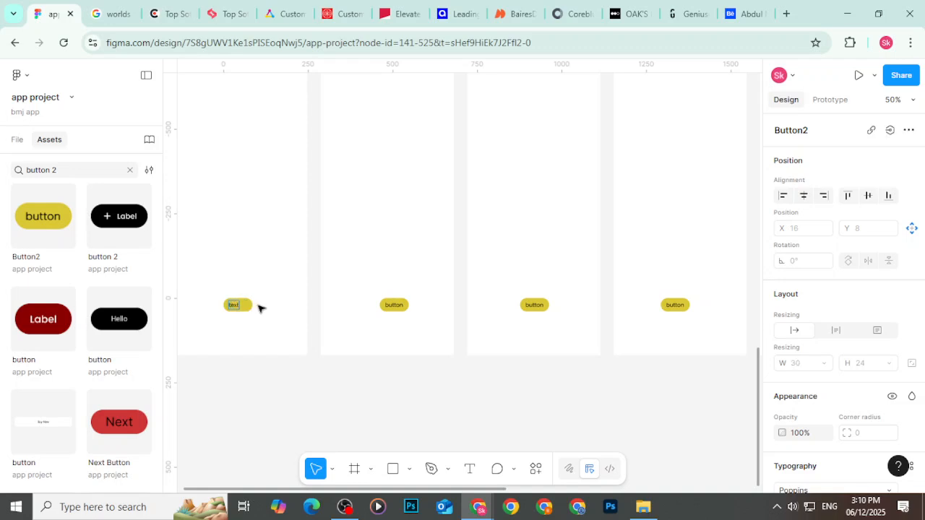
key(Escape)
click(269, 455)
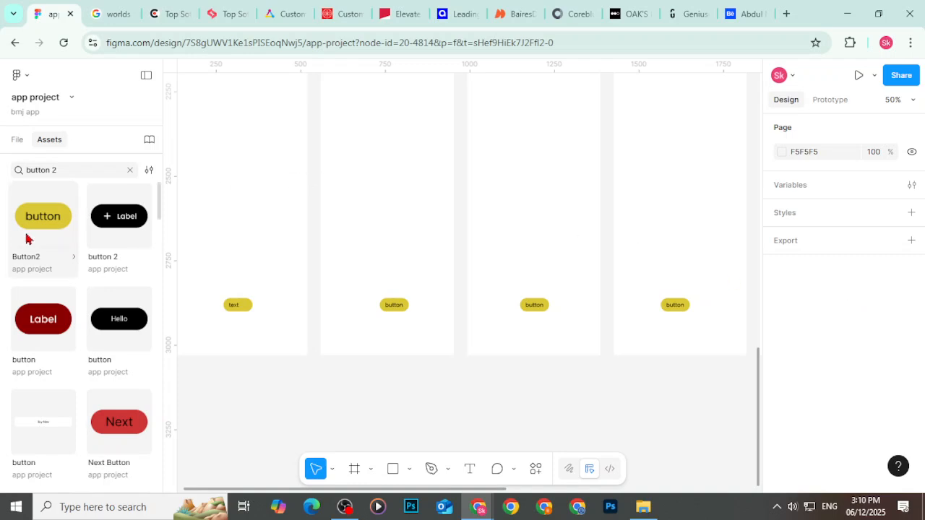
Step: Undo the label change on the first frame's Button2 instance
key(ctrl+z)
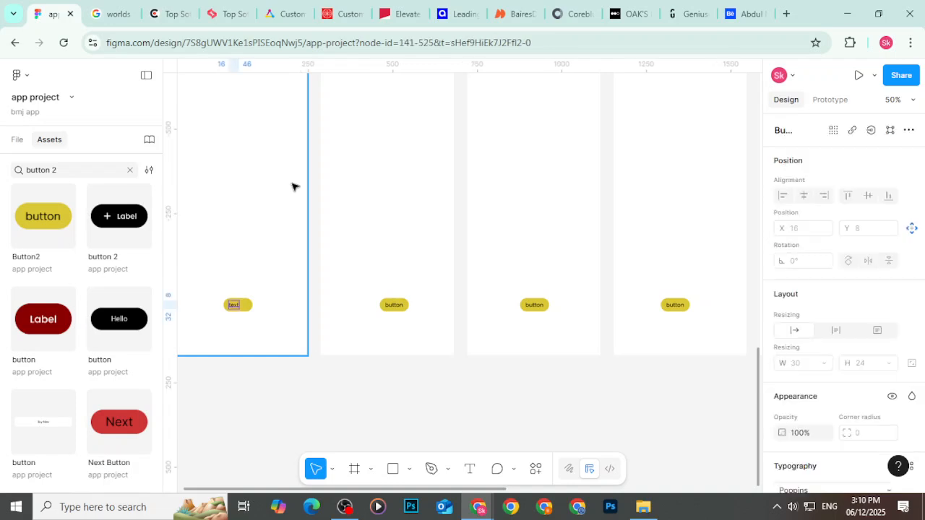
key(ctrl+z)
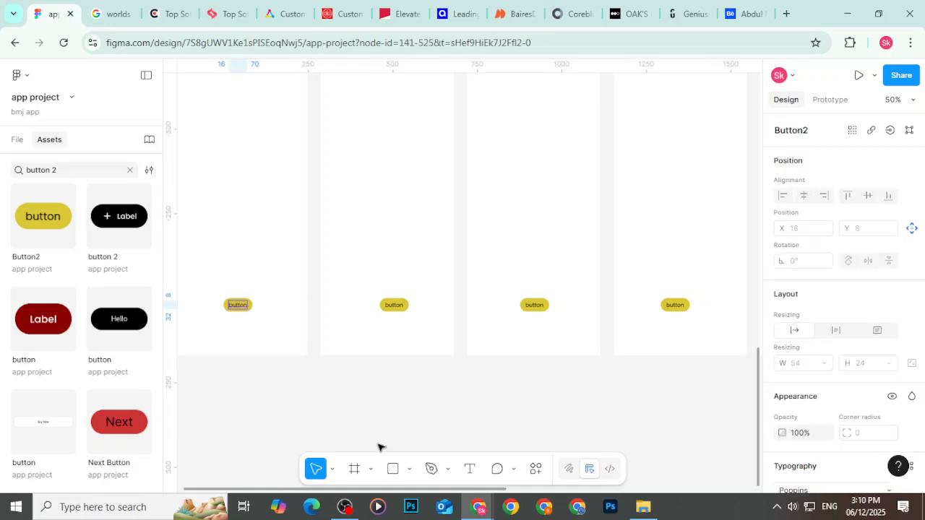
click(395, 399)
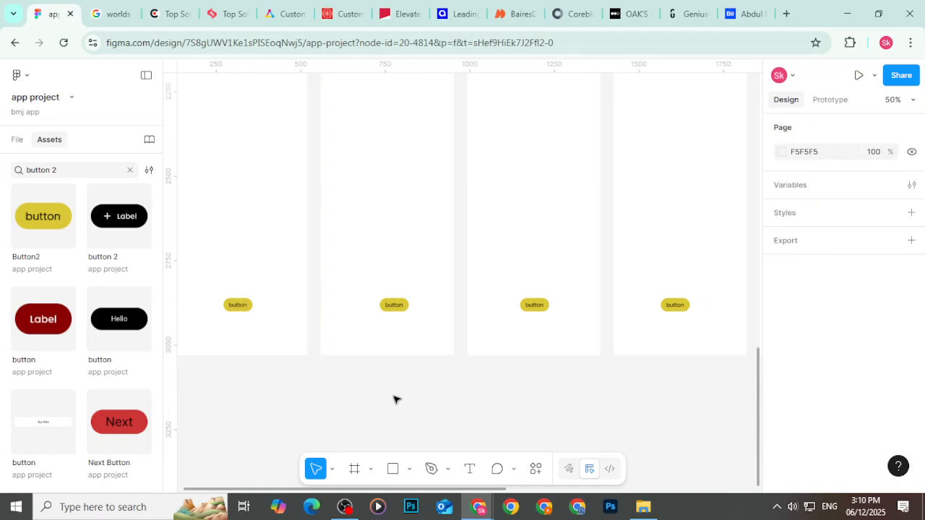
Step: Go to the design system page and change the main Button2 component's label to "TEXT"
click(13, 141)
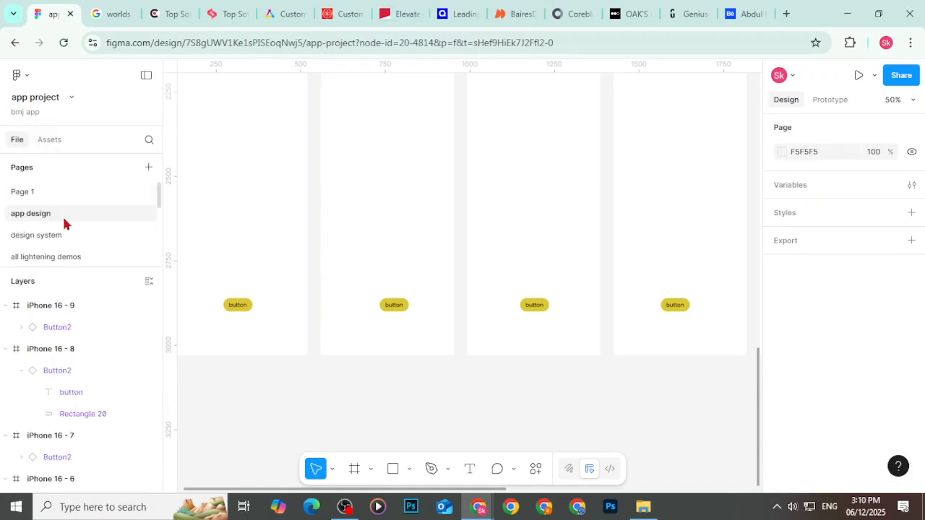
click(64, 234)
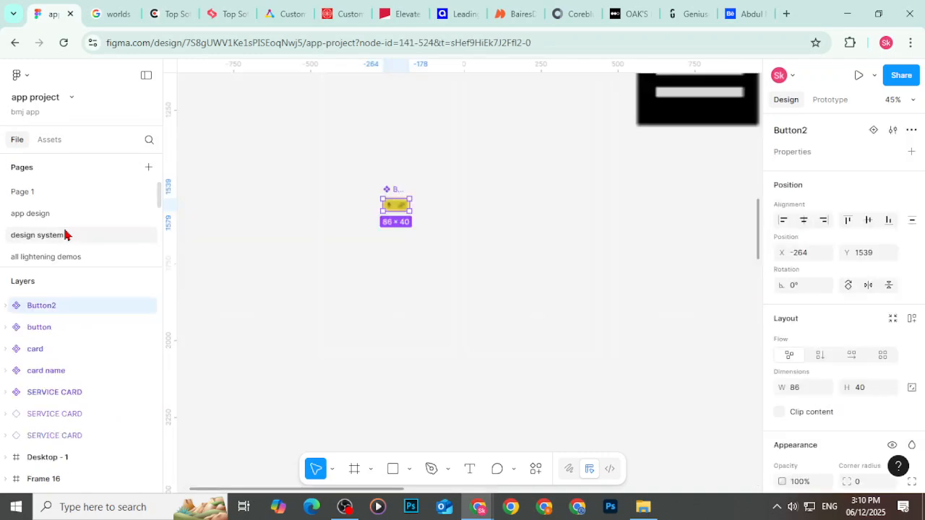
scroll(423, 208, up, 5)
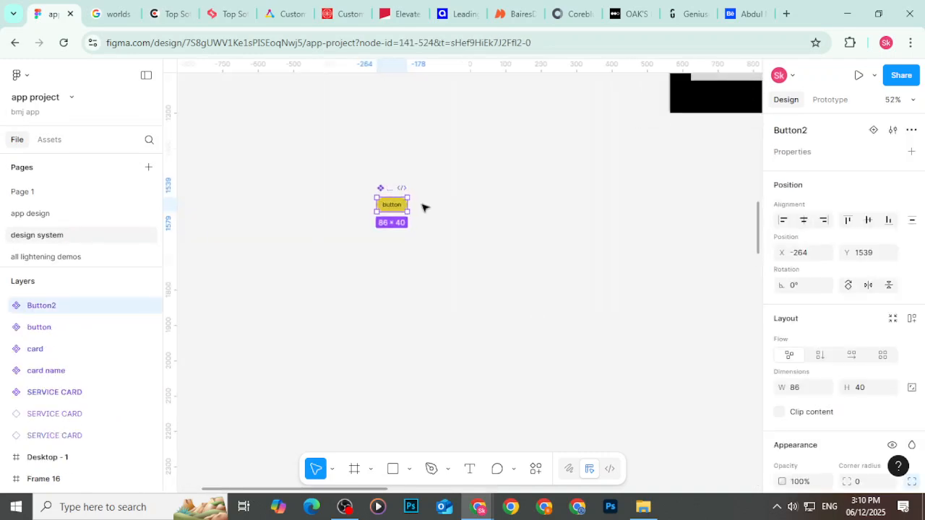
scroll(425, 206, up, 3)
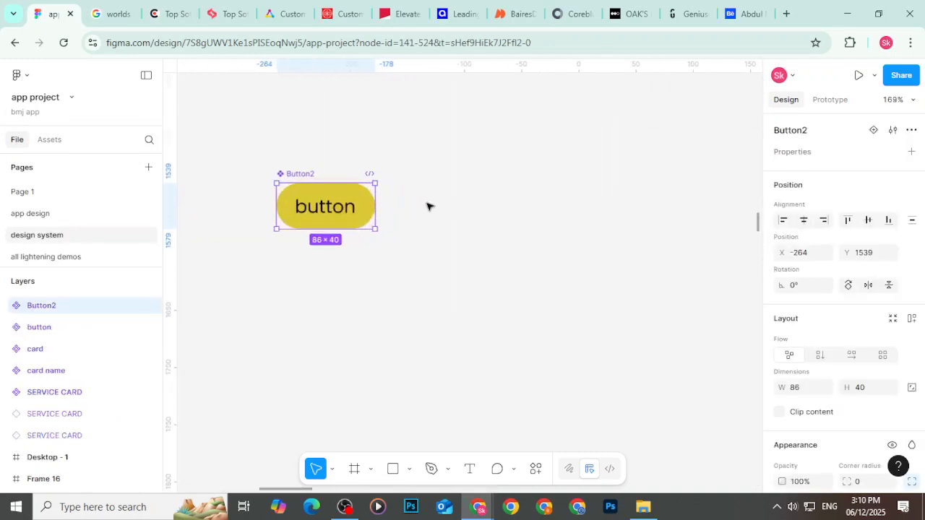
double_click(349, 207)
double_click(349, 208)
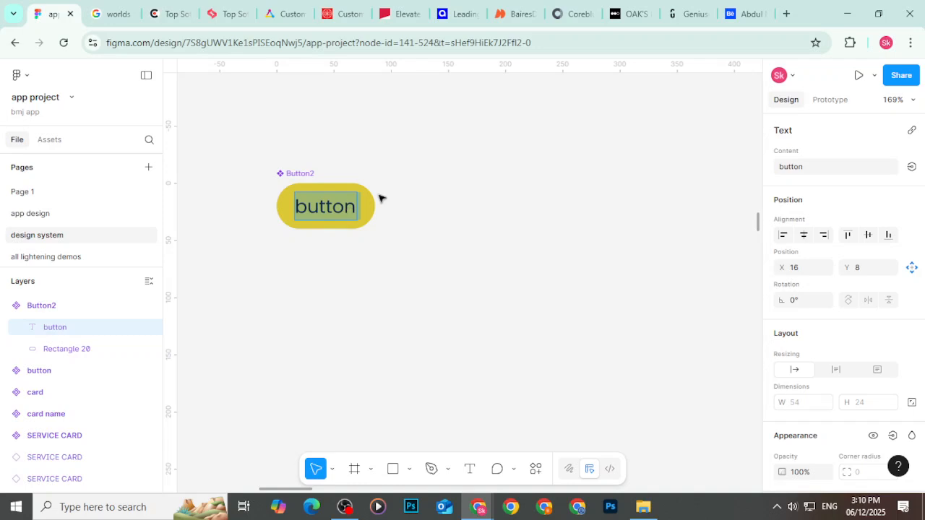
text(TEXT)
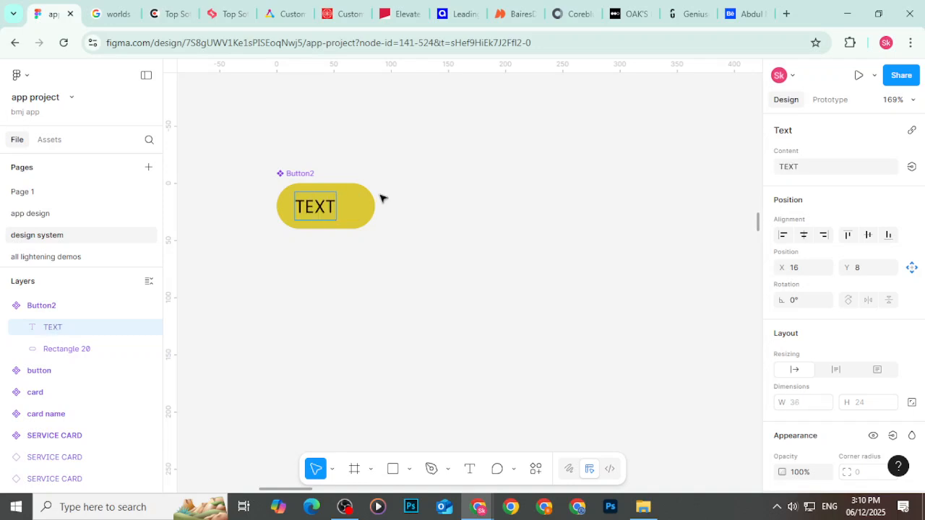
key(Escape)
key(Escape)
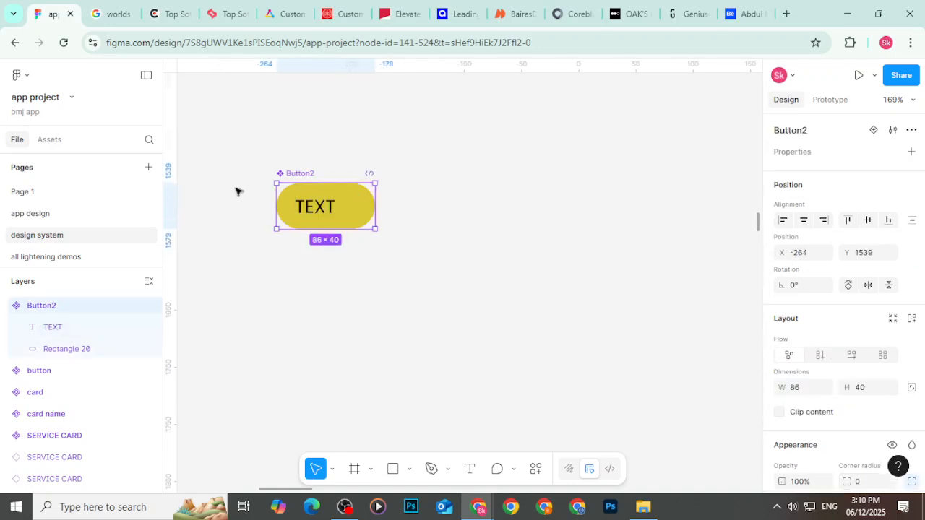
Step: Nudge the TEXT label to X 25 so it is centered within the main Button2 component
click(314, 214)
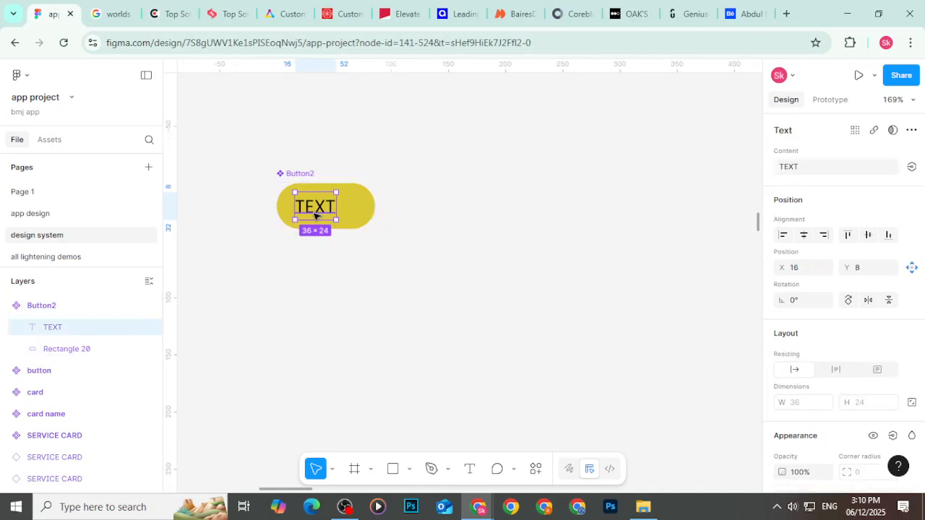
key(shift+Right)
key(Left)
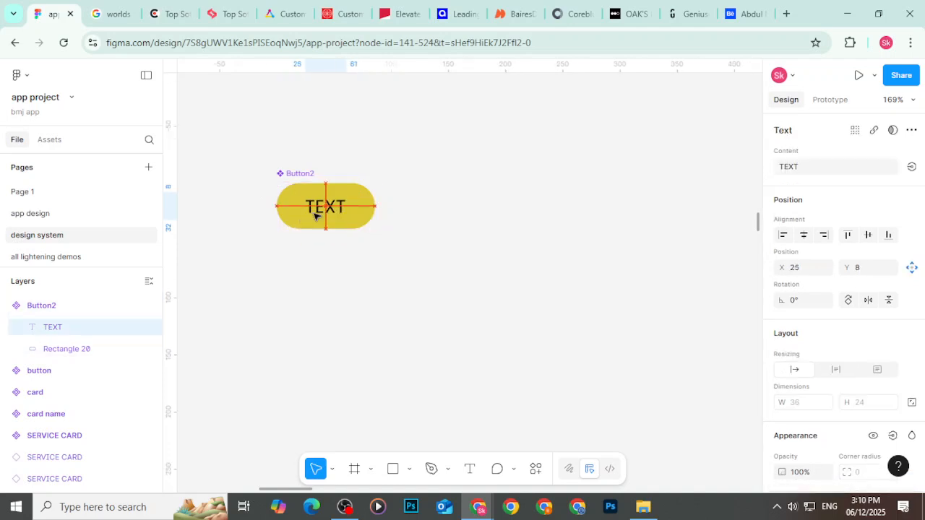
click(395, 274)
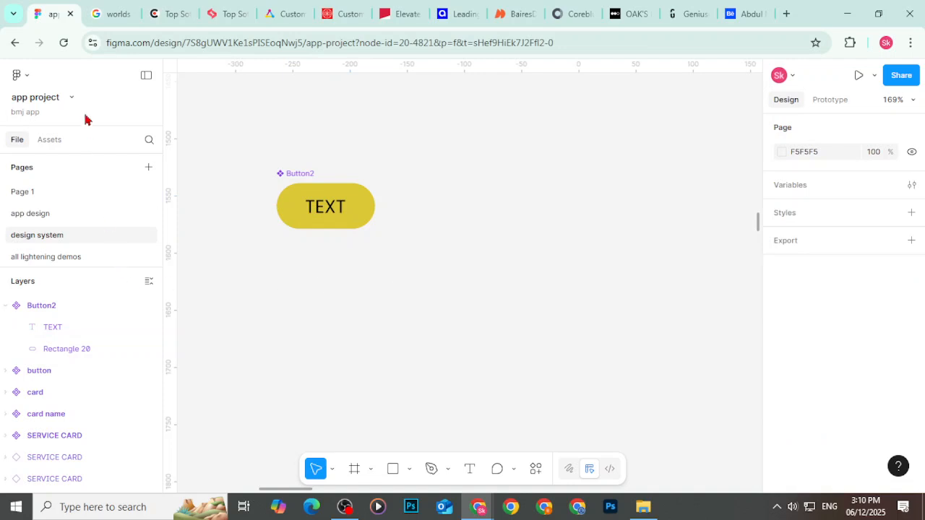
Step: Return to the app design page and check the Button2 instances across all five iPhone 16 frames
click(71, 215)
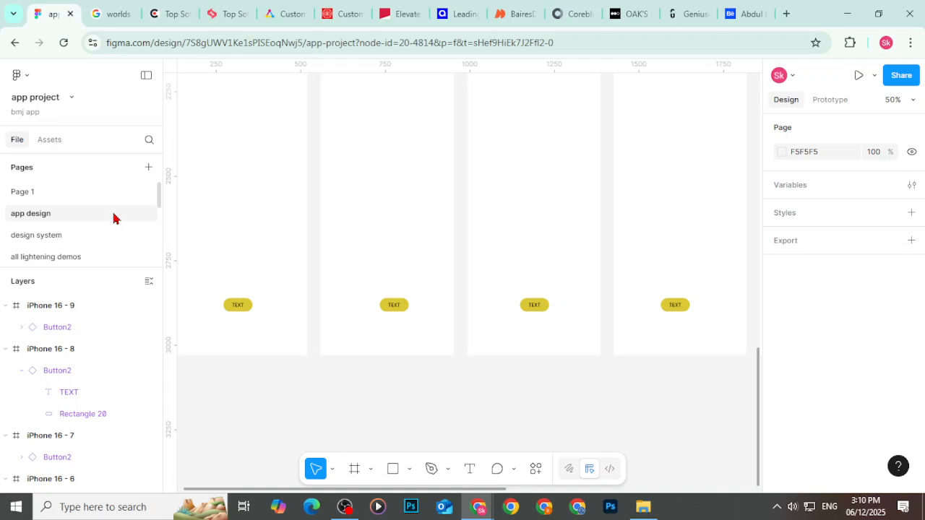
scroll(398, 442, up, 2)
scroll(398, 441, up, 3)
scroll(398, 441, down, 6)
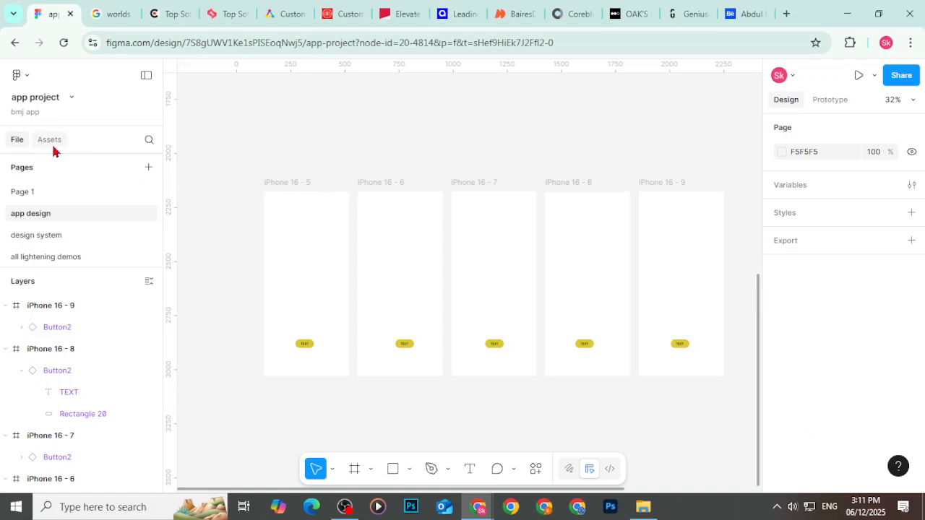
Step: Search the web for "material design" in a new browser tab
click(787, 13)
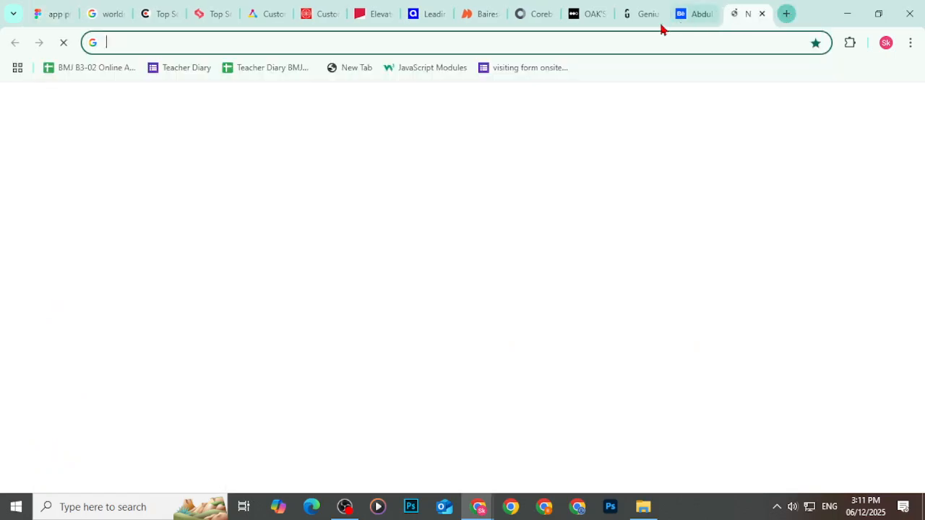
click(615, 49)
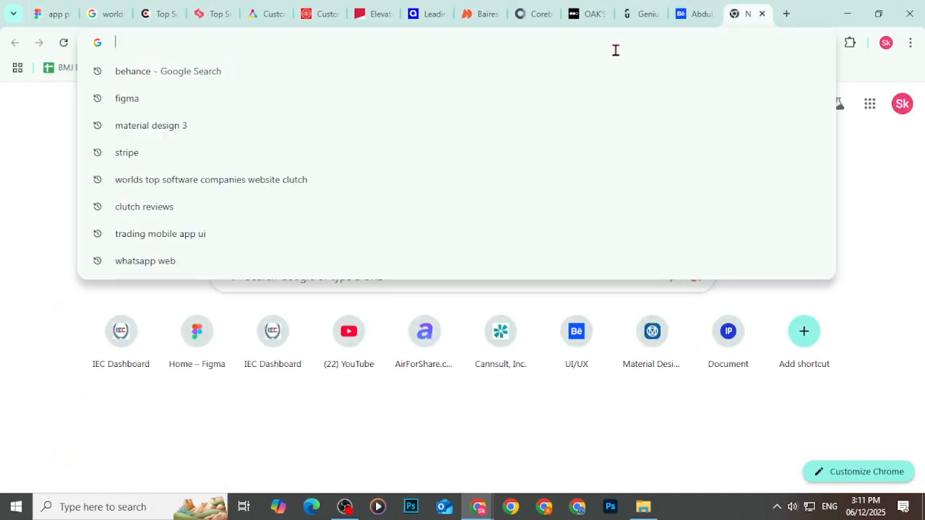
text(material)
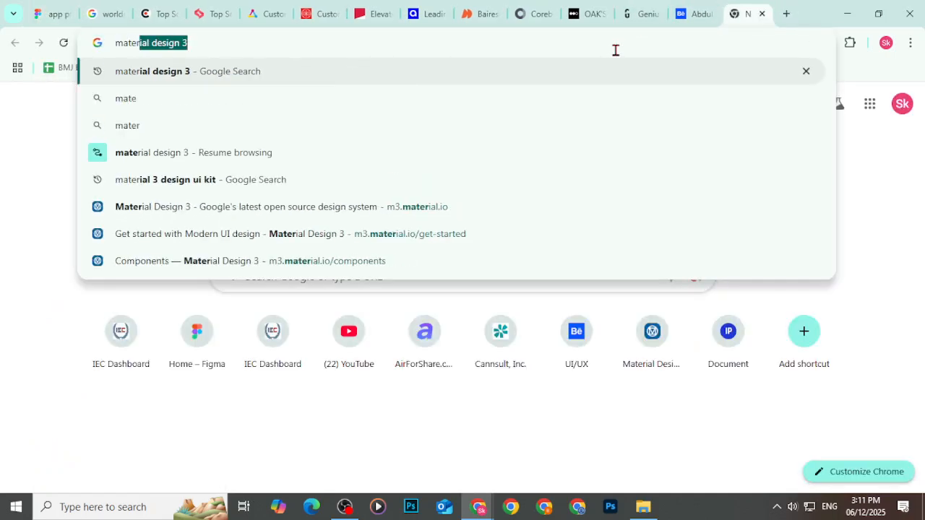
text( design)
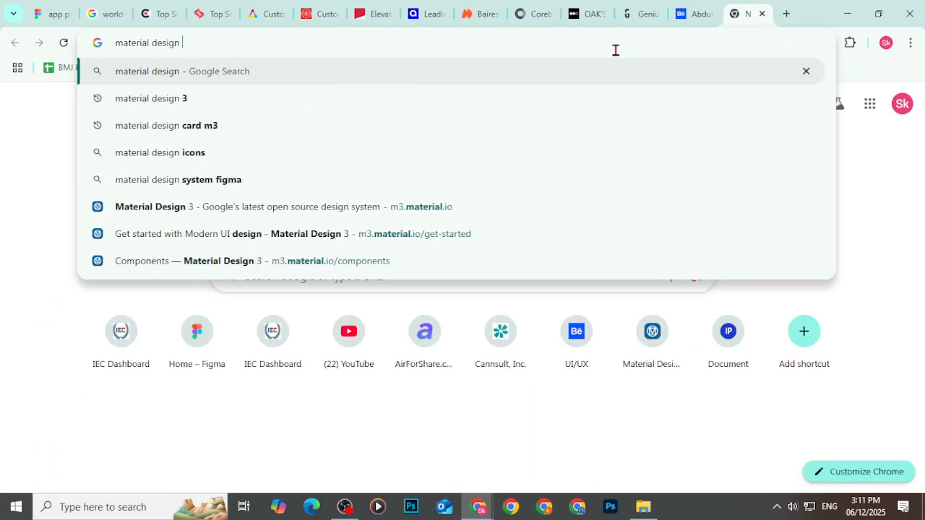
key(Return)
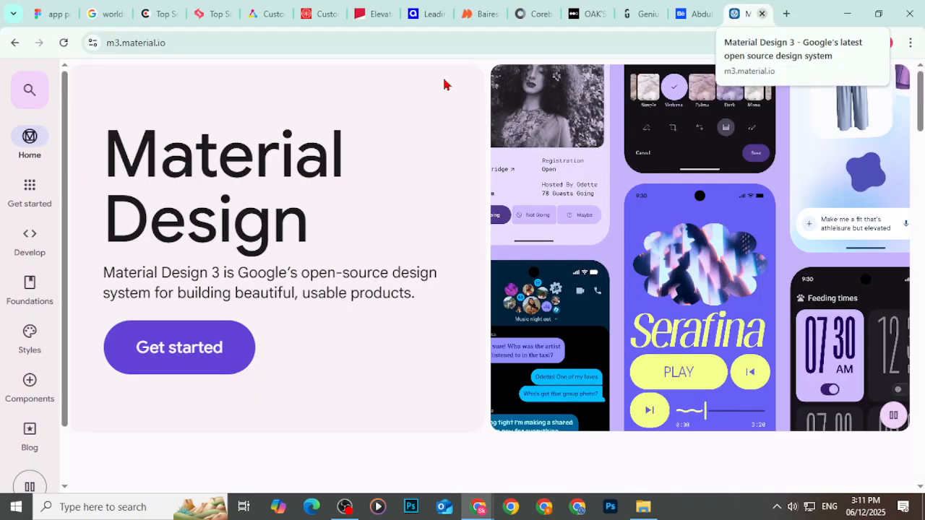
Step: Search the web for "material dsign ui kit" in the same browser tab
click(183, 46)
click(184, 47)
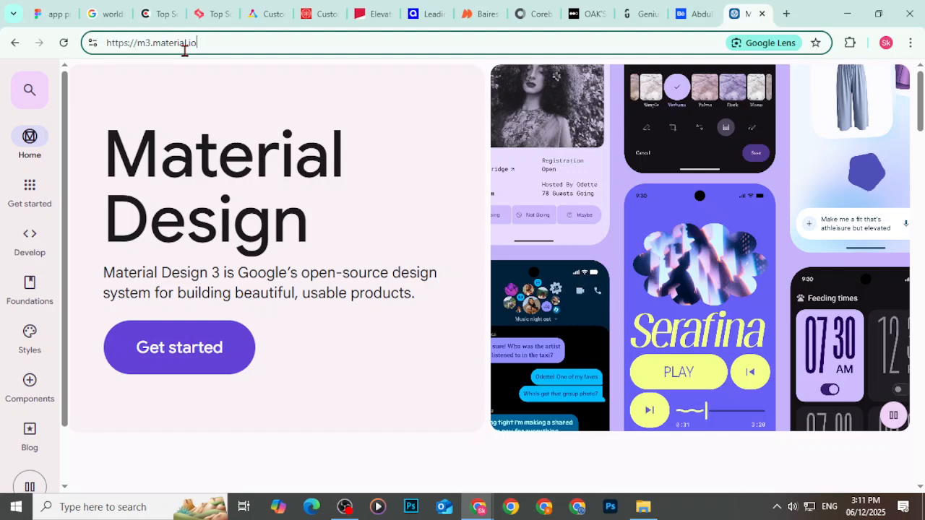
click(234, 42)
text(ma)
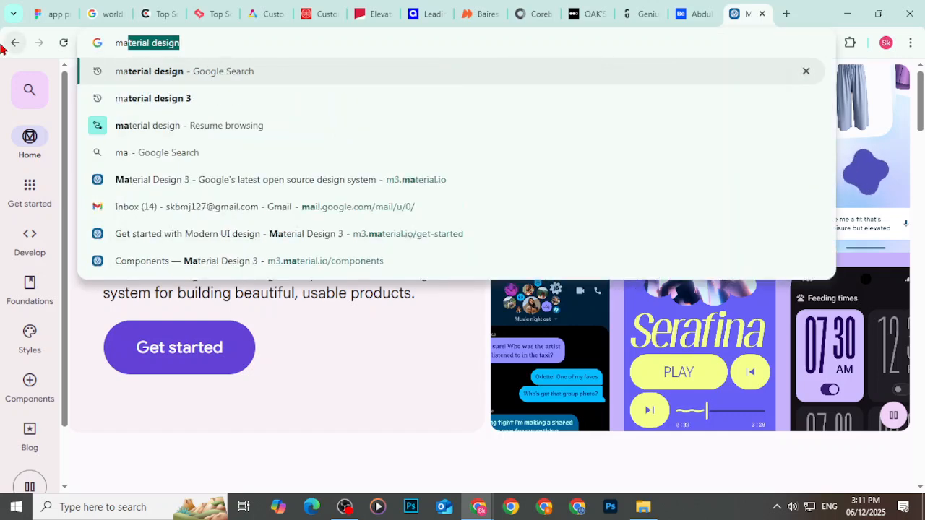
text(terial ds)
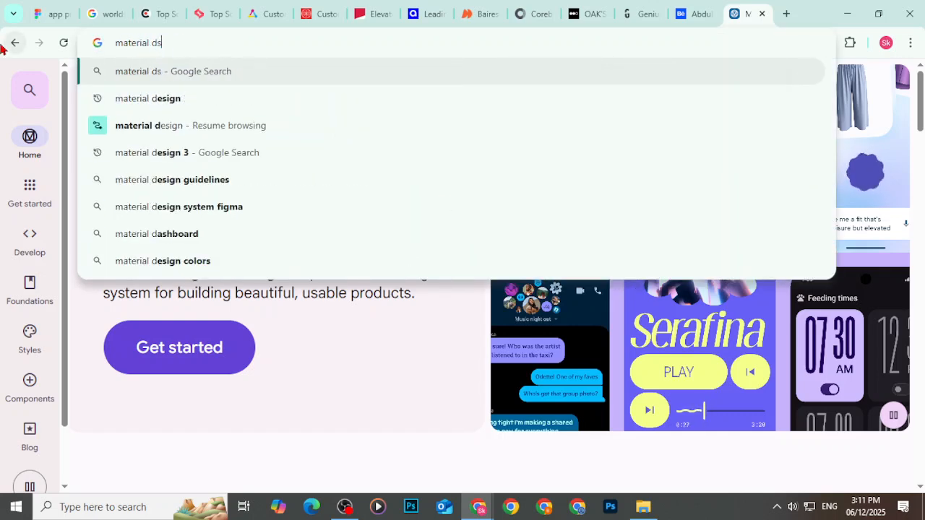
text(ign ui kit)
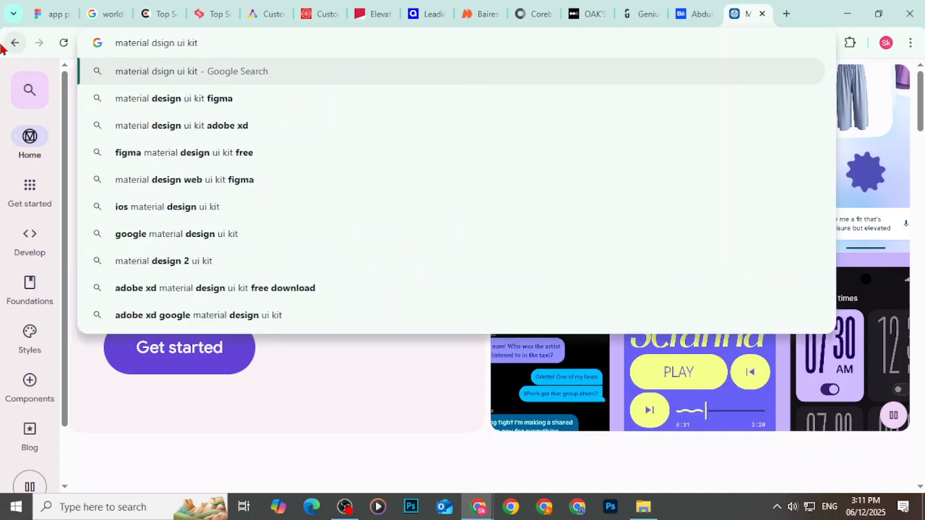
key(Return)
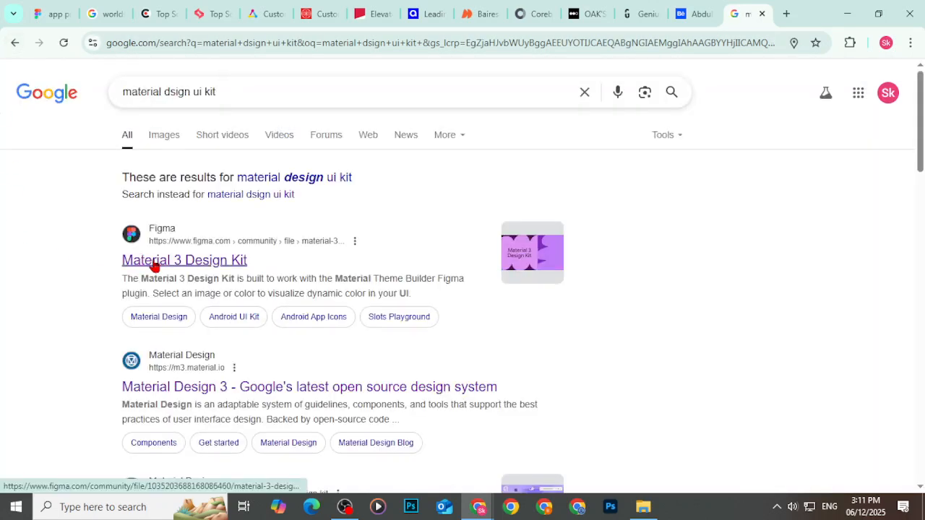
Step: Open the Material 3 Design Kit community page from the results and make a copy of the file in Figma
click(154, 263)
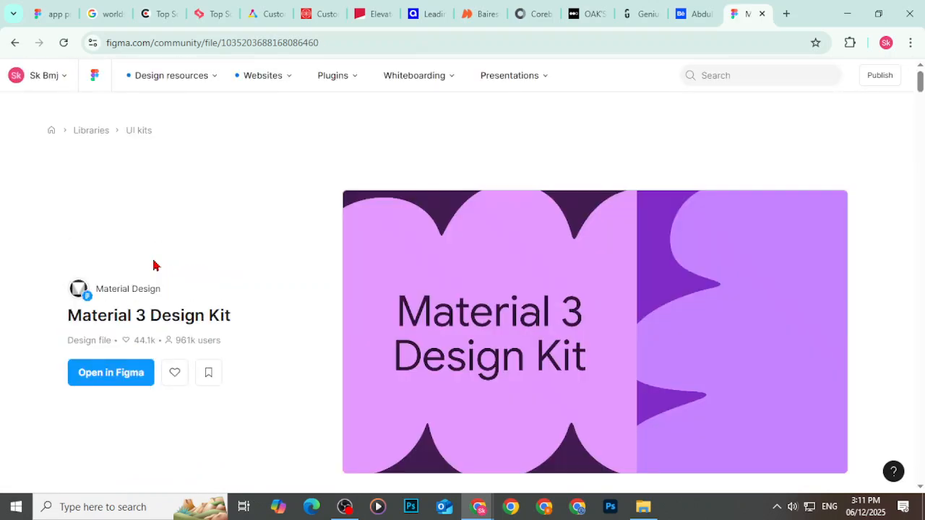
click(106, 373)
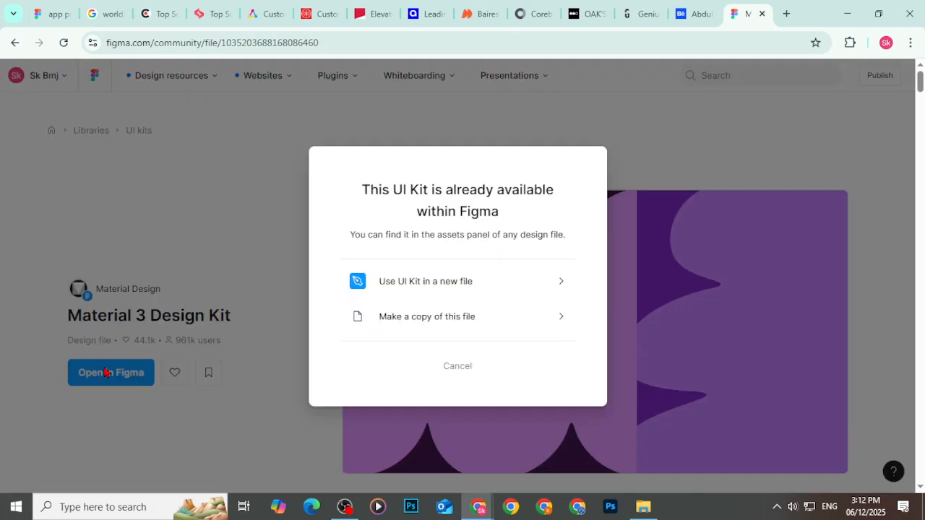
click(483, 330)
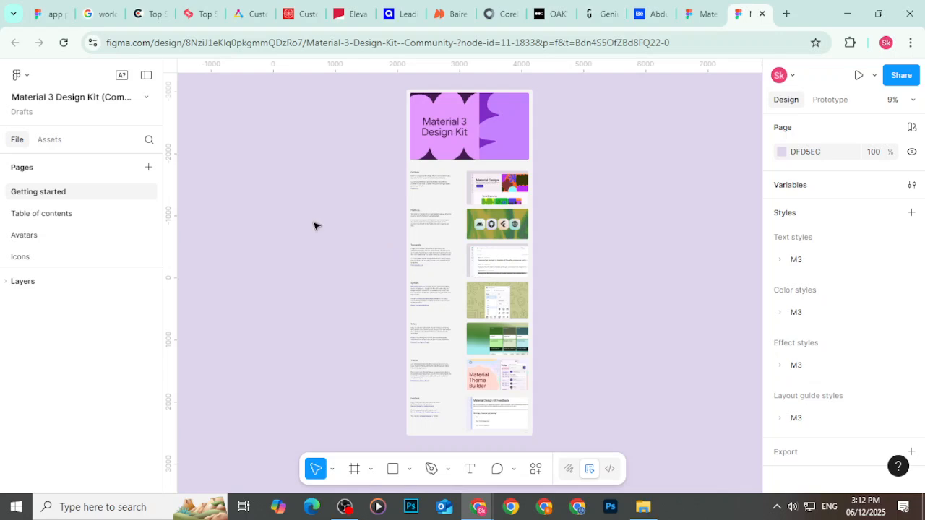
Step: Open the Icons page of the Material 3 Design Kit and select and copy its whole icons section
scroll(88, 253, down, 2)
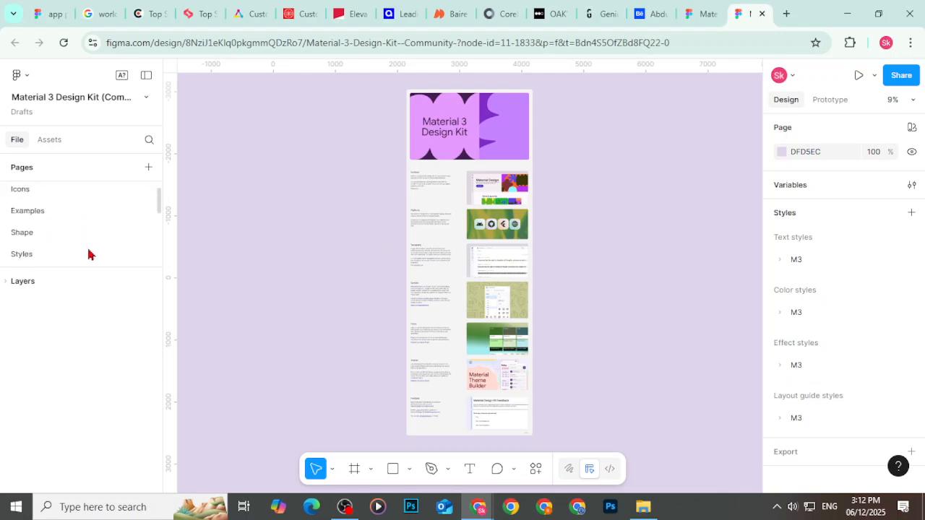
click(36, 200)
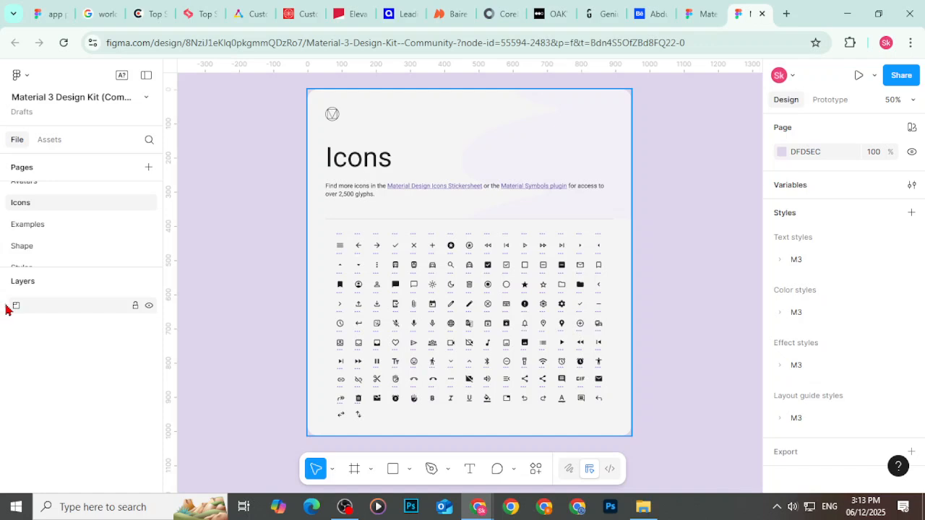
click(8, 306)
click(8, 306)
click(25, 312)
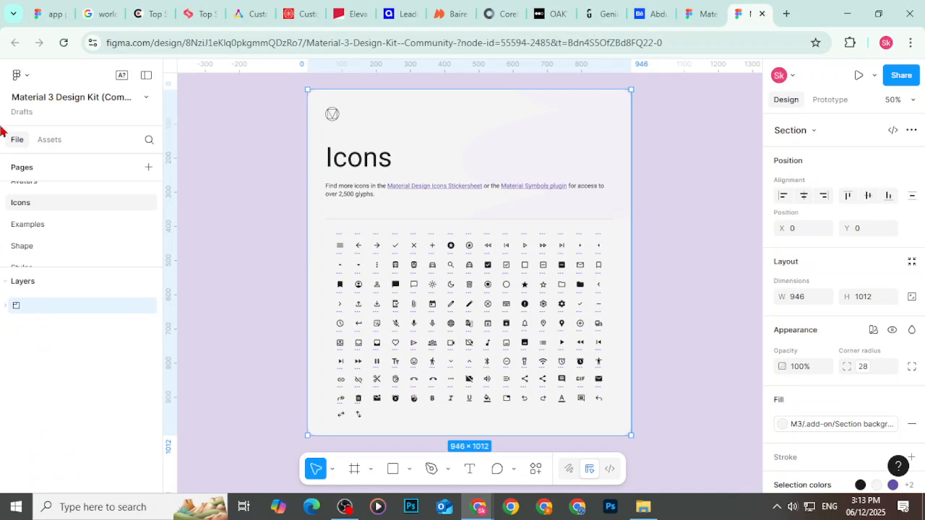
Step: Switch back to the app project file and paste the Icons section onto the design system page
click(61, 10)
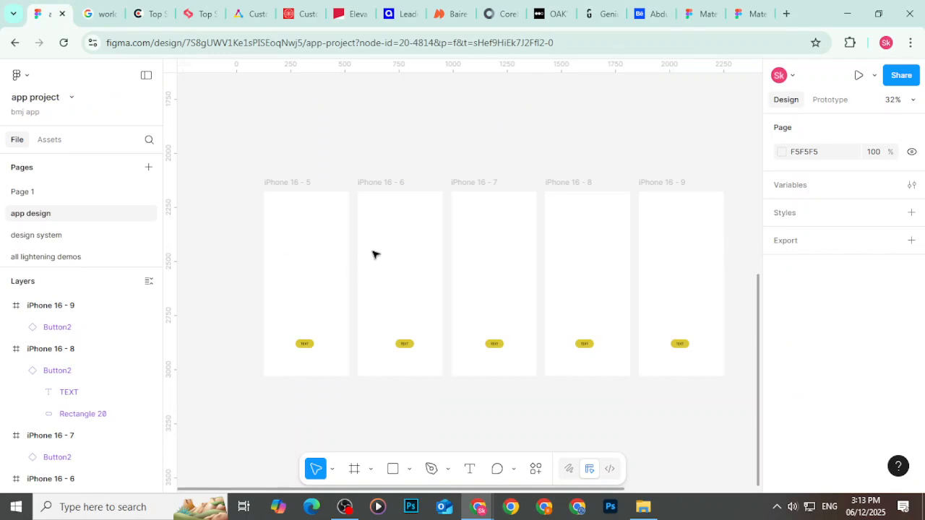
click(44, 244)
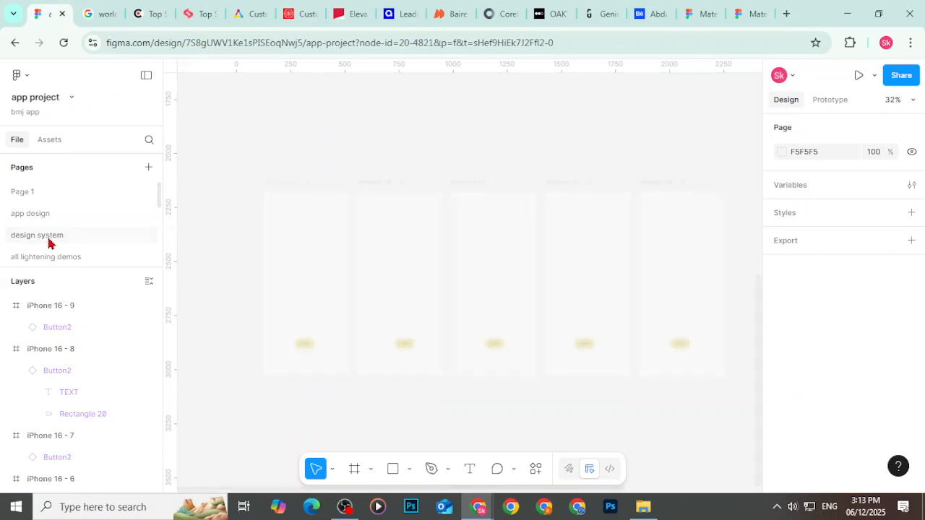
scroll(401, 235, down, 5)
scroll(401, 236, down, 4)
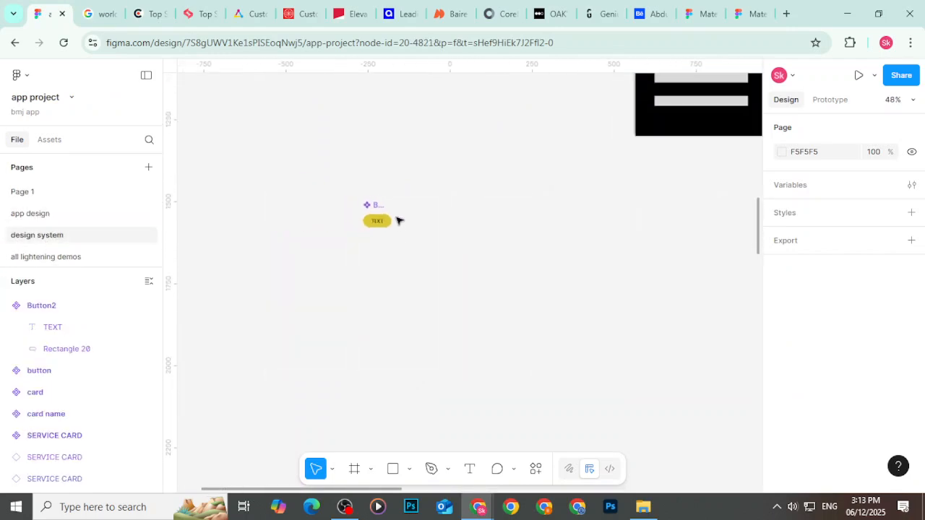
click(409, 284)
scroll(412, 249, down, 1)
key(ctrl+v)
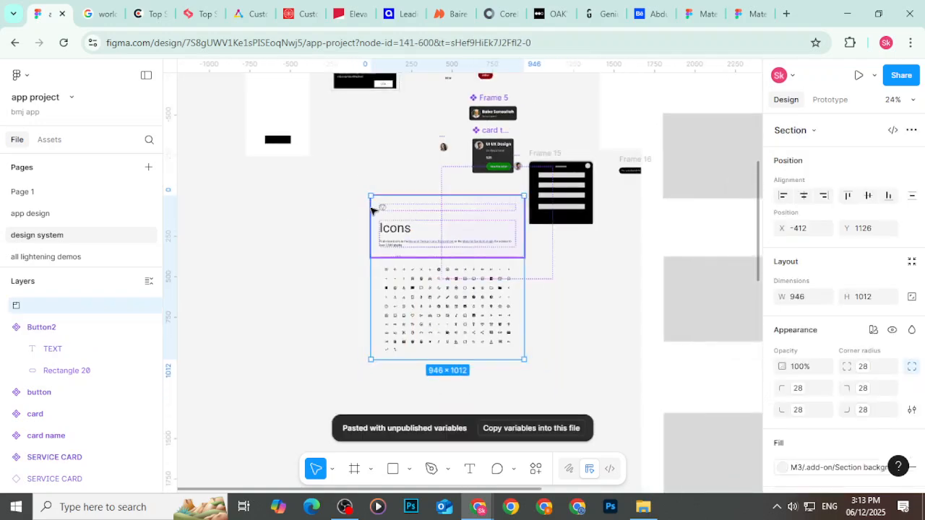
Step: Move the pasted Icons section straight down to Y 1656, below the Button2 component, and deselect it
key(shift+Down)
key(shift+Down)
key(shift+Down)
key(shift+Down)
key(shift+Down)
key(shift+Down)
key(shift+Down)
key(shift+Down)
key(shift+Down)
key(shift+Down)
key(shift+Down)
key(shift+Down)
key(shift+Down)
key(shift+Down)
key(shift+Down)
key(shift+Down)
key(shift+Down)
key(shift+Down)
key(shift+Down)
key(shift+Down)
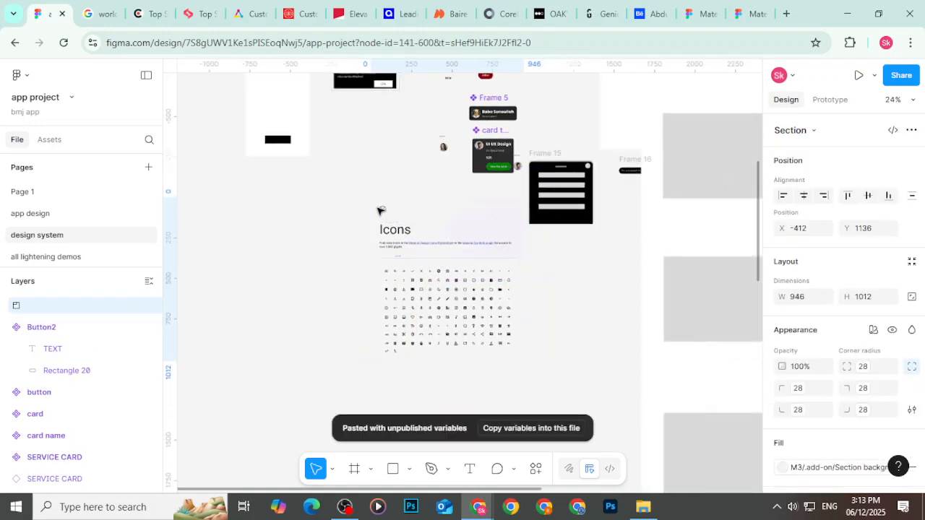
key(shift+Down)
key(shift+Down)
key(shift+Down)
key(shift+Down)
key(shift+Down)
key(shift+Down)
key(shift+Down)
key(shift+Down)
key(shift+Down)
key(shift+Down)
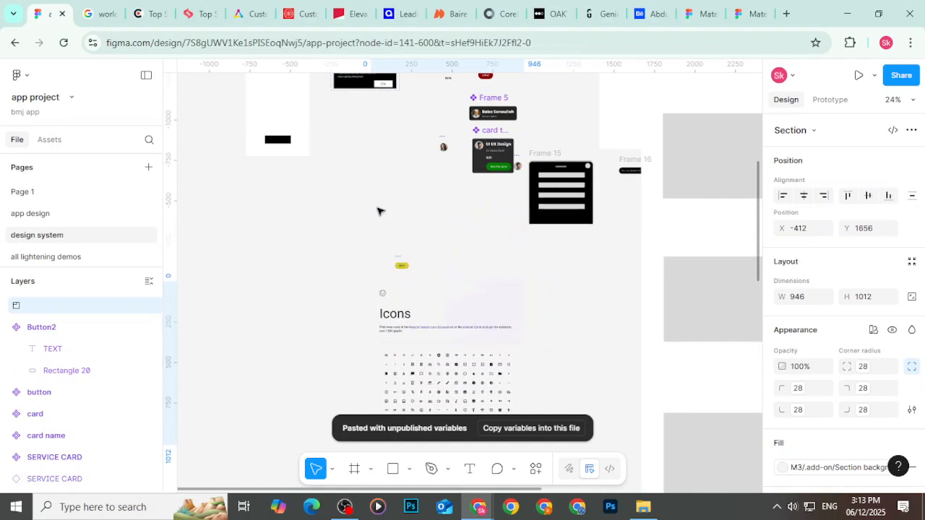
click(284, 213)
scroll(423, 347, down, 4)
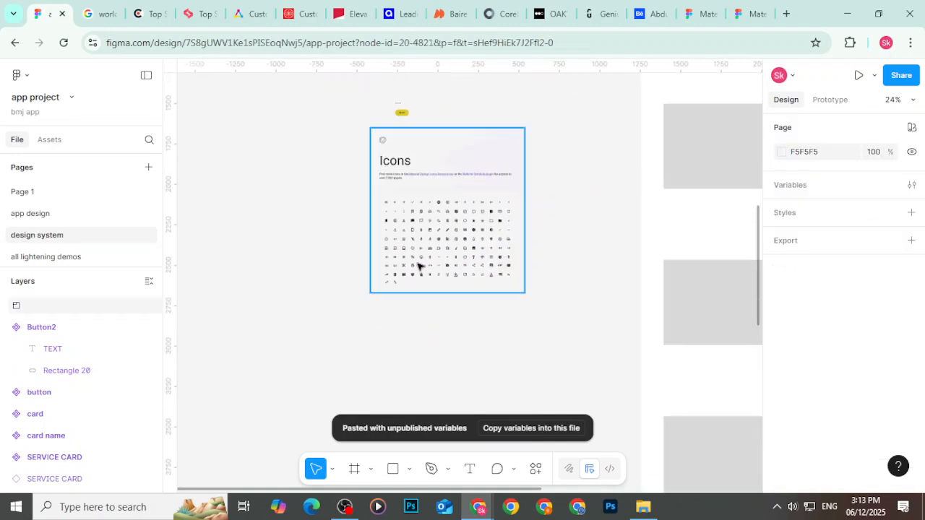
Step: Examine individual icons in the pasted Icons section, including menu, arrow_back, arrow_forward, close and stars, and their layer names
scroll(471, 216, up, 2)
scroll(471, 216, up, 2)
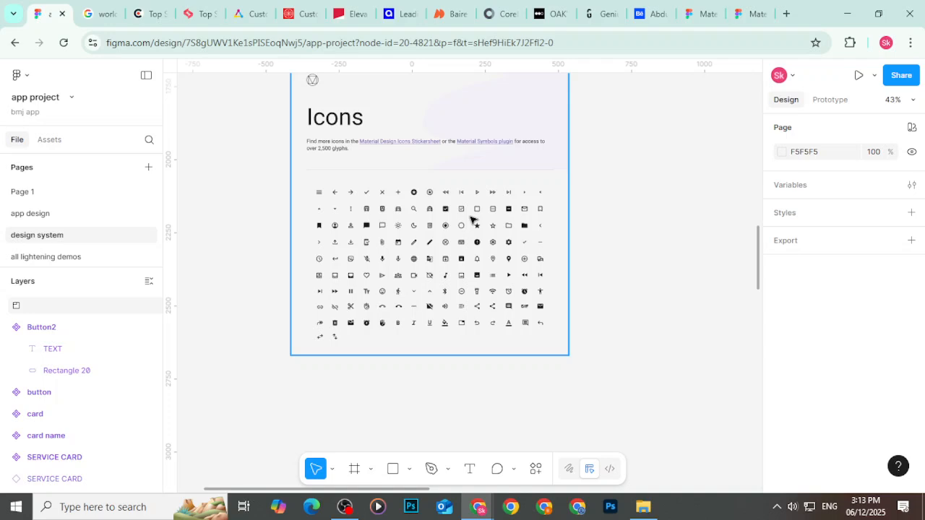
click(319, 192)
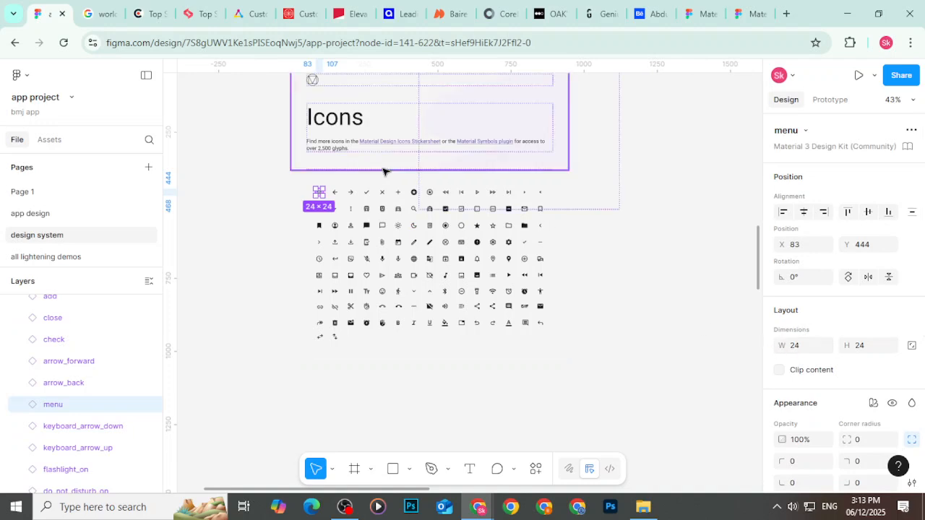
scroll(379, 181, down, 1)
click(222, 270)
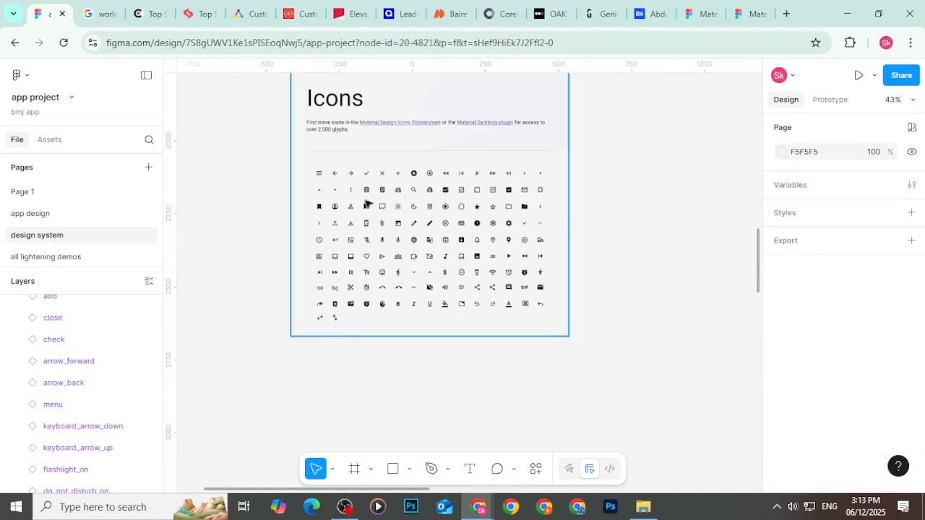
click(319, 173)
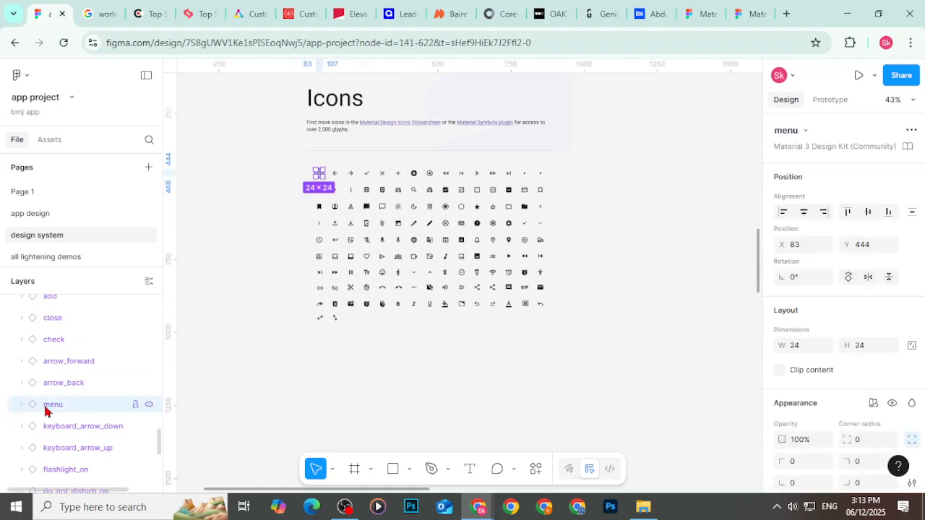
click(336, 177)
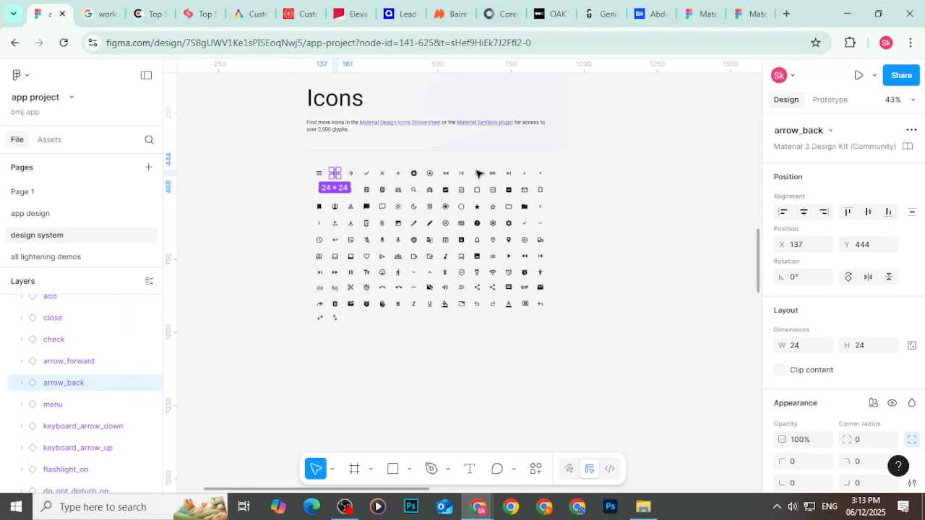
click(112, 360)
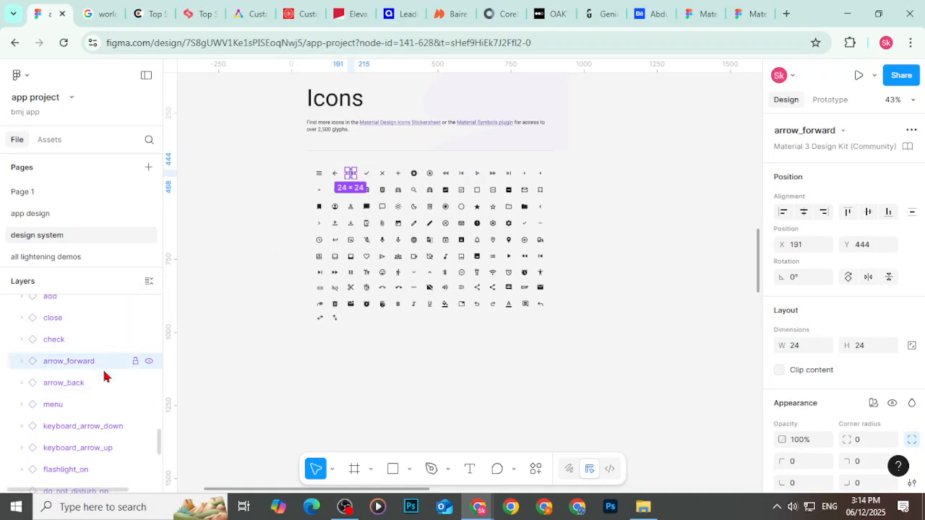
click(382, 175)
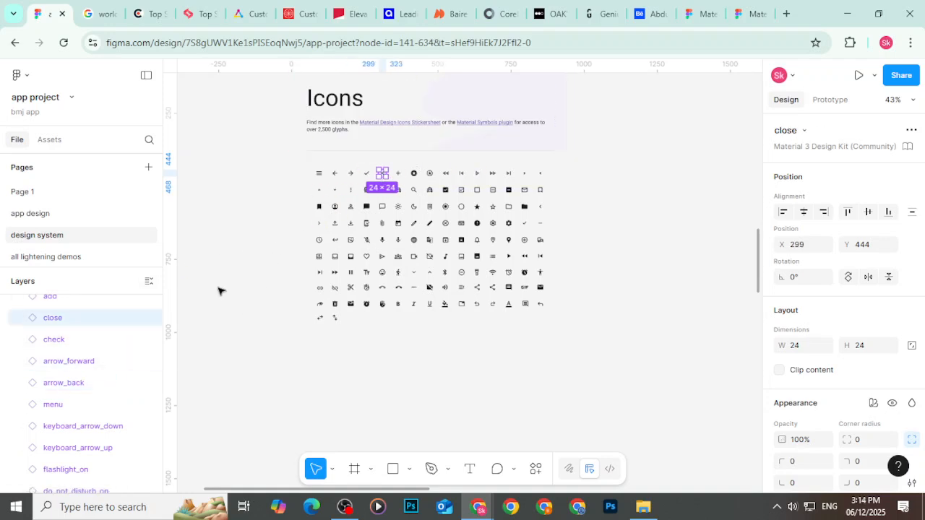
click(414, 173)
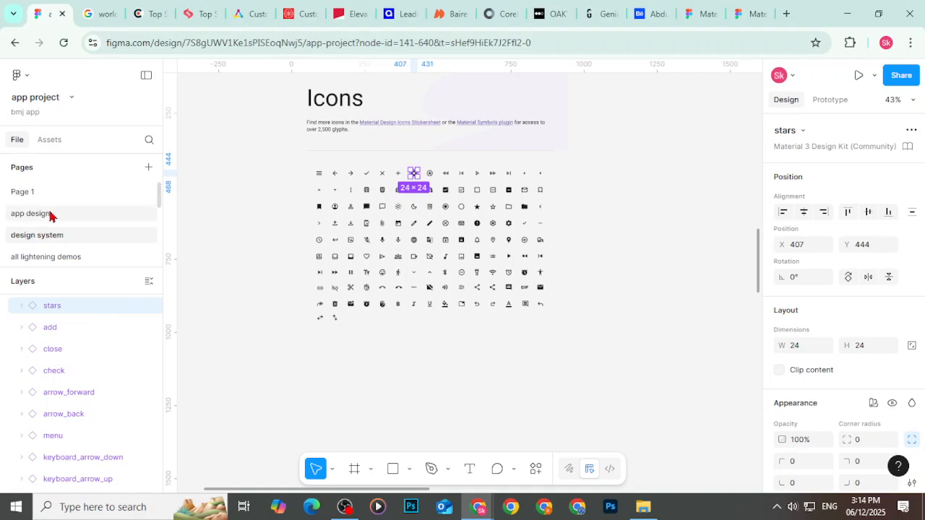
Step: Open the app design page and search the assets for "bus"
click(57, 145)
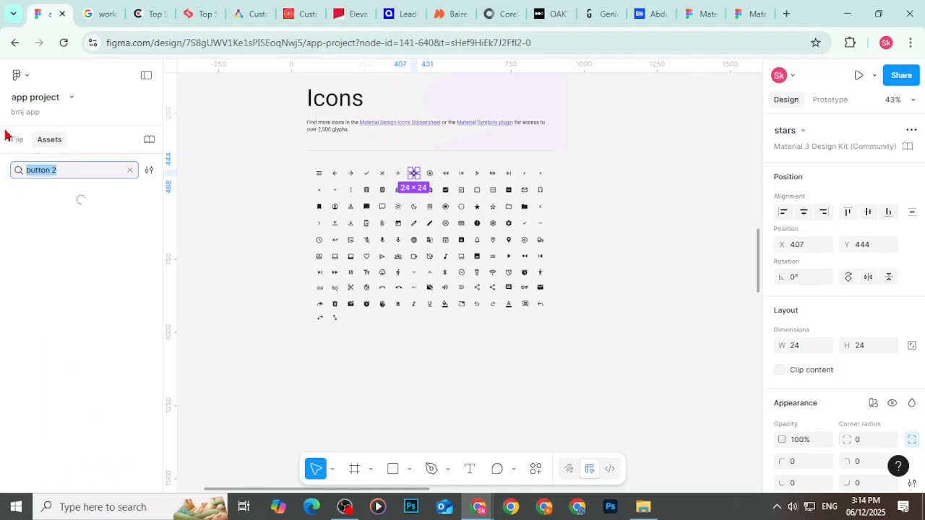
click(16, 141)
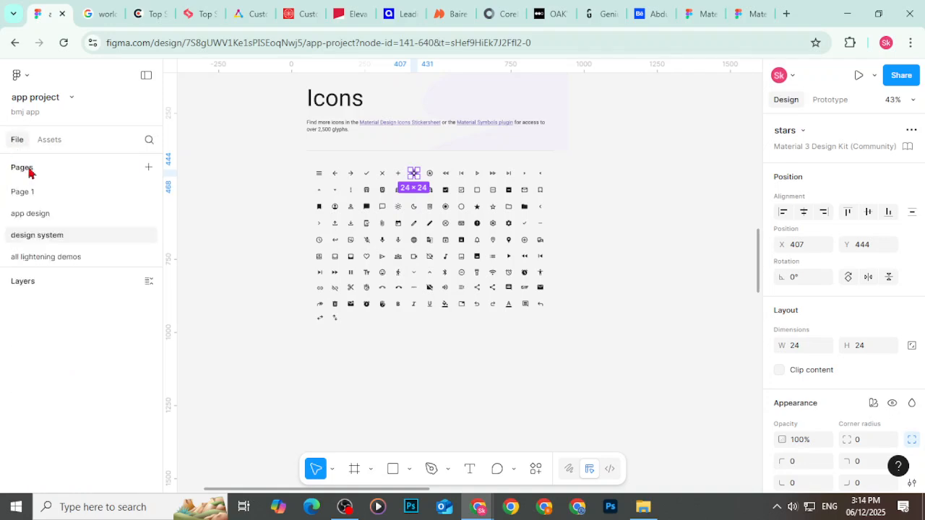
click(48, 214)
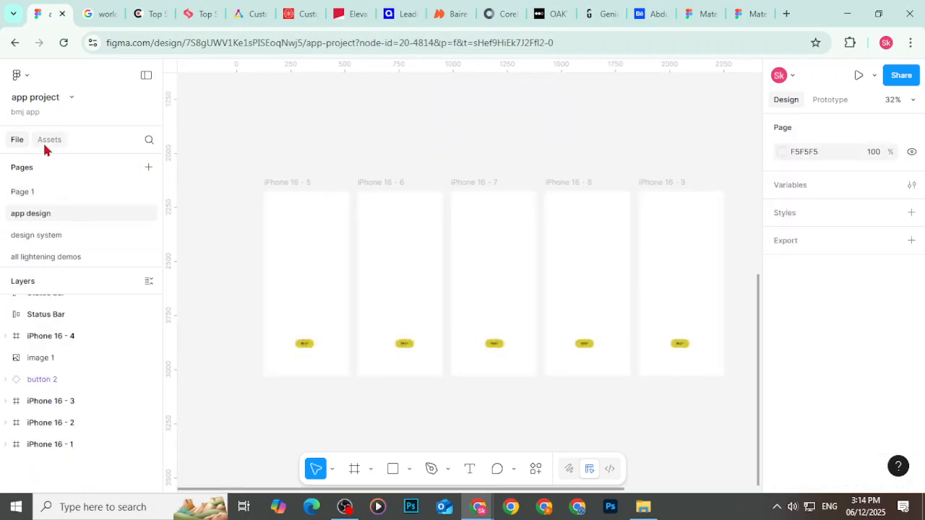
click(46, 145)
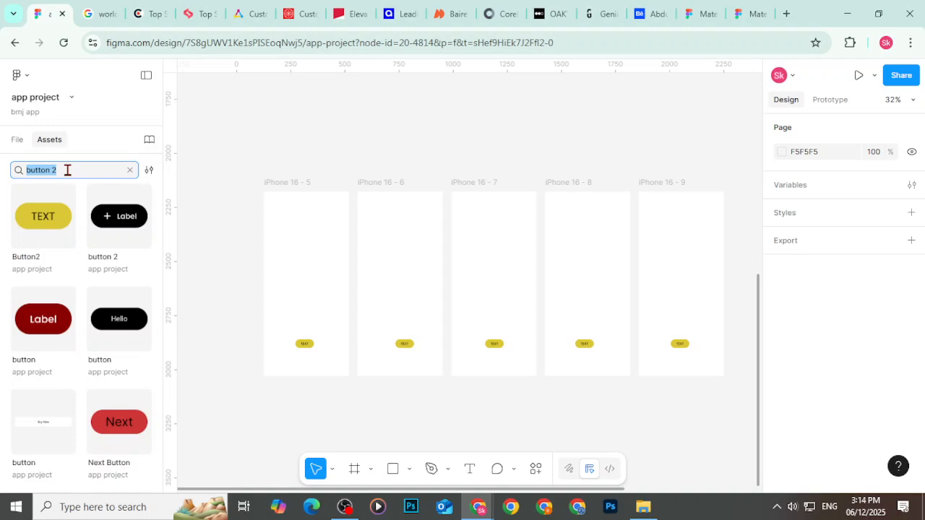
text(bus)
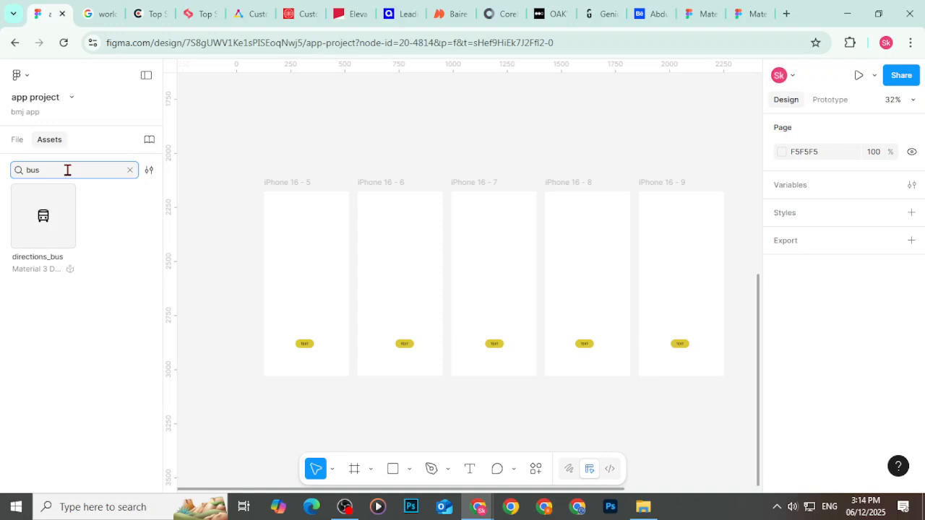
Step: Place a directions_bus instance over the upper part of the iPhone 16 - 6 screen at X 781, Y 2255
click(58, 239)
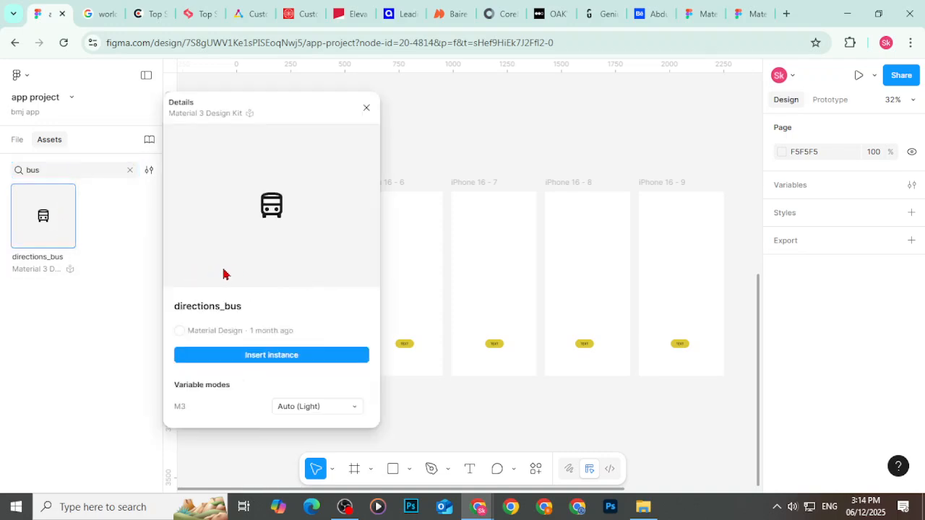
drag(255, 238, 408, 211)
key(alt)
scroll(413, 209, up, 5)
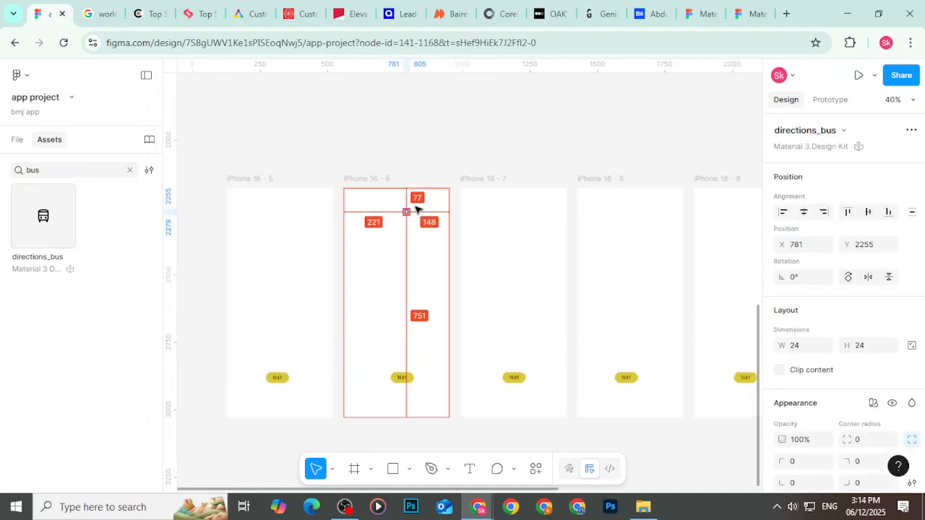
scroll(416, 210, up, 1)
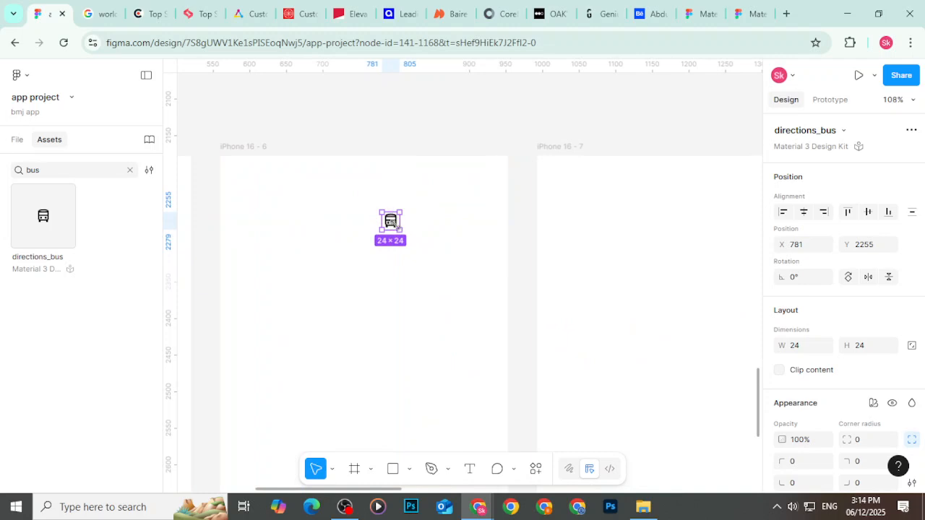
Step: Expand the directions_bus instance in the layer list and inspect its nested icon layer
click(24, 140)
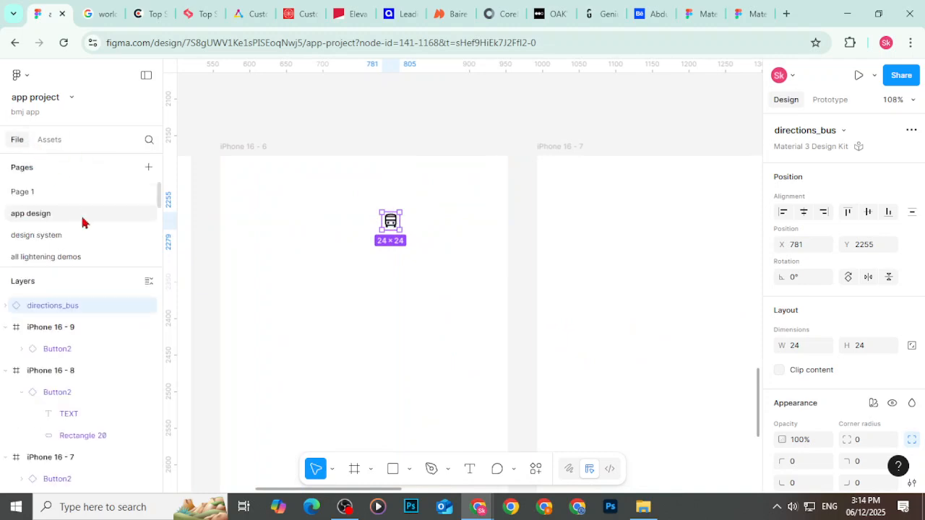
click(6, 306)
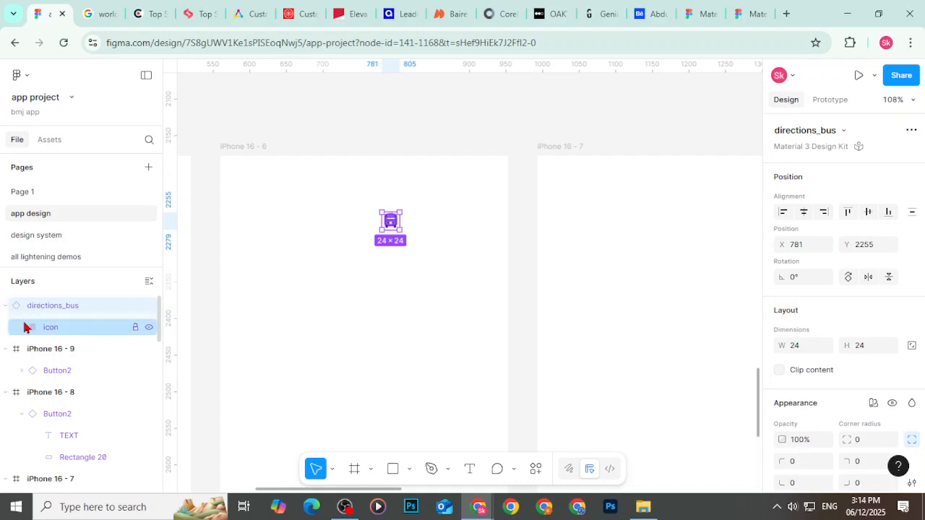
click(26, 330)
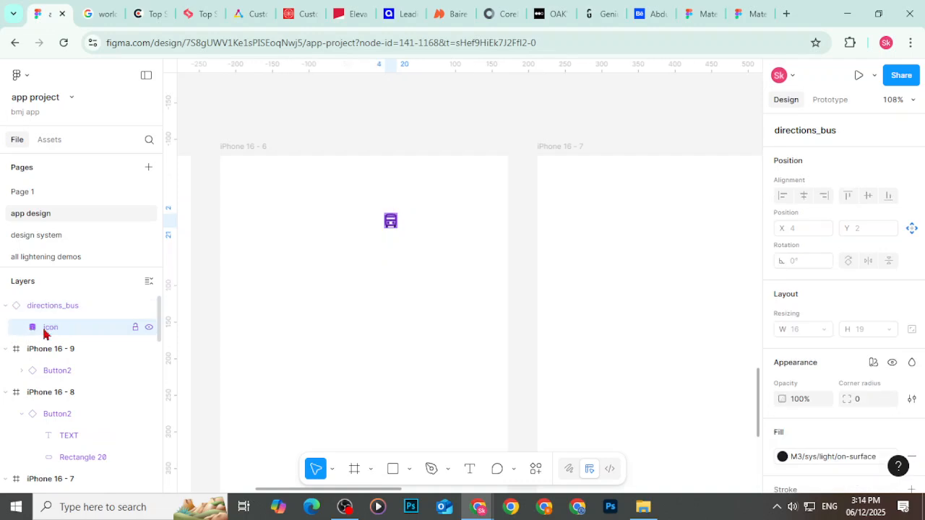
Step: Swap the directions_bus instance for the directions_walk icon from the Material 3 Design Kit, and delete it from the canvas
click(839, 131)
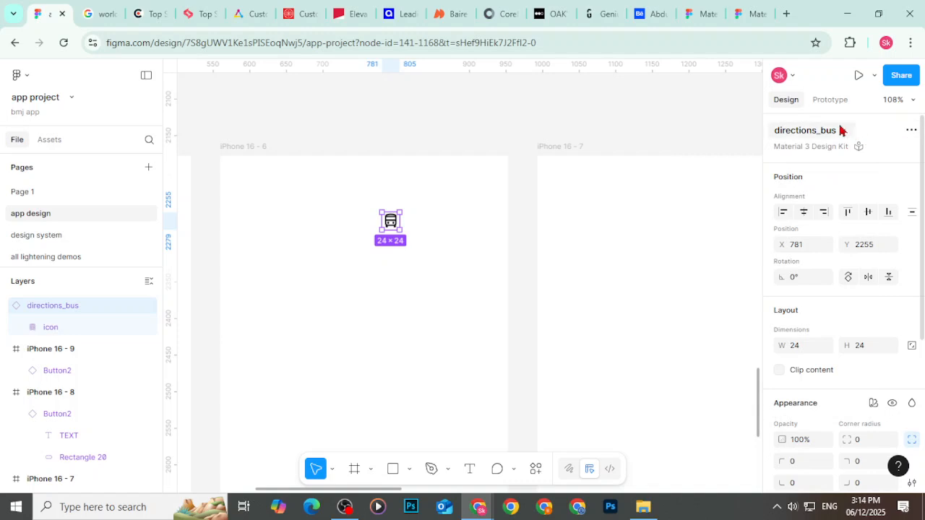
click(842, 130)
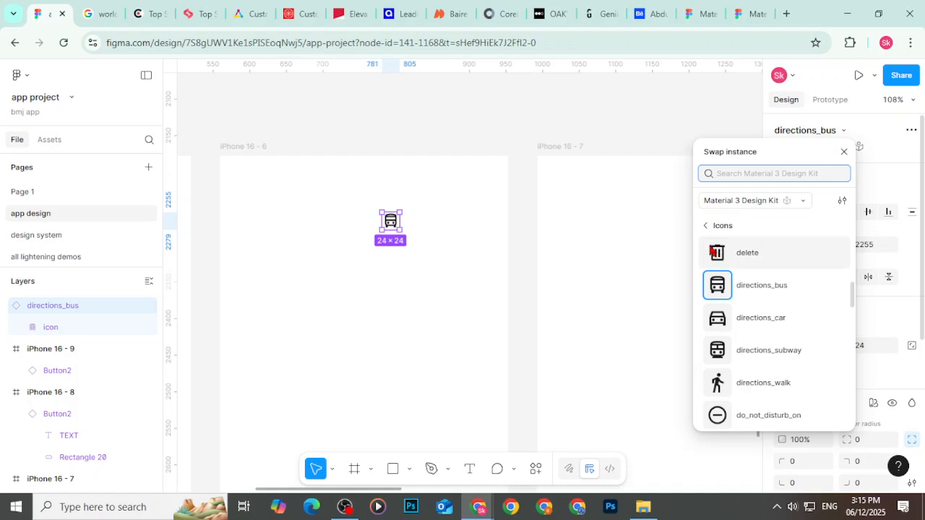
scroll(759, 318, down, 3)
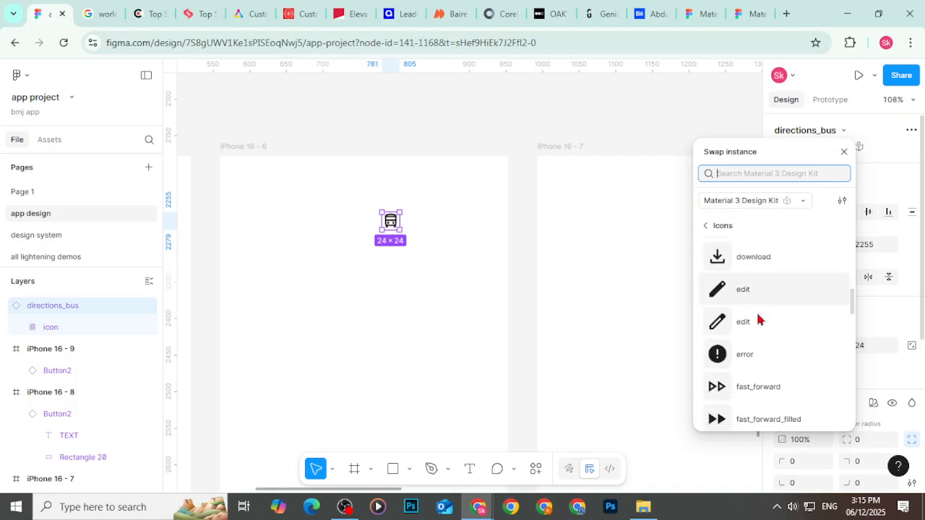
scroll(759, 318, up, 3)
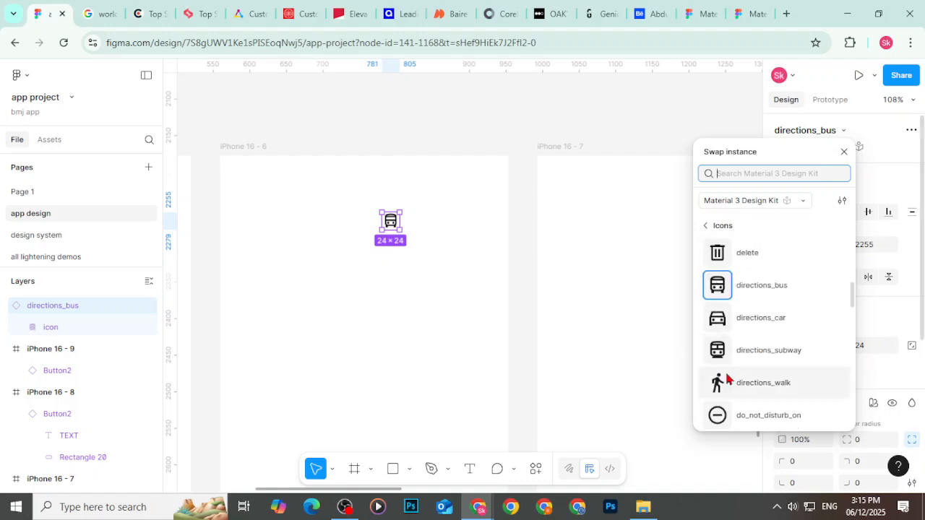
key(Escape)
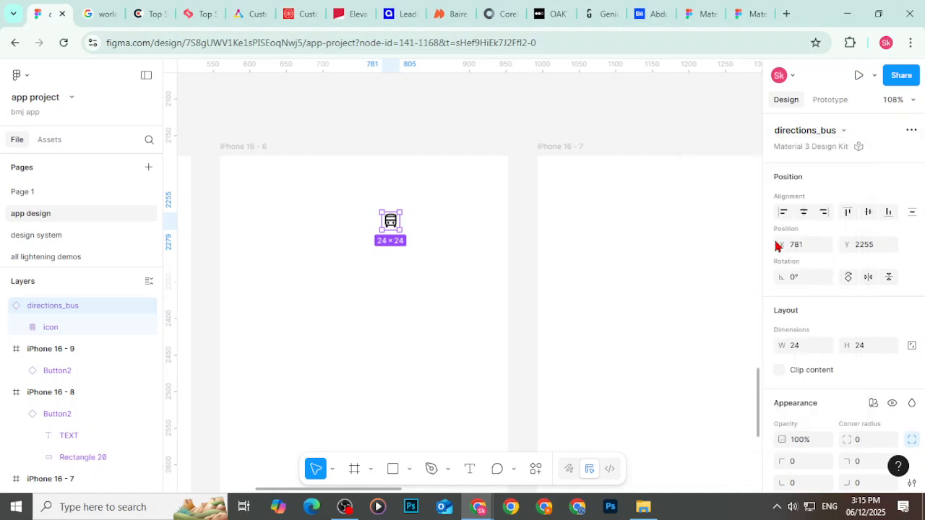
click(448, 111)
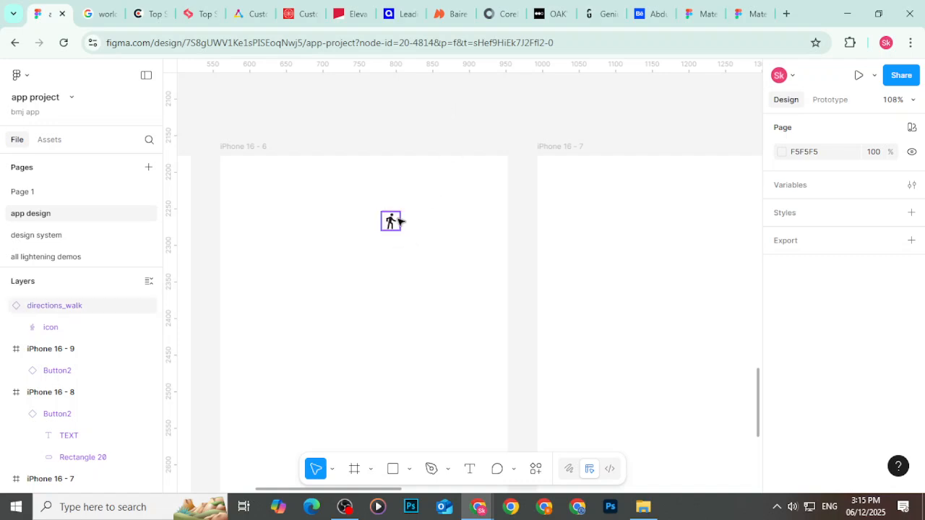
click(397, 220)
key(Delete)
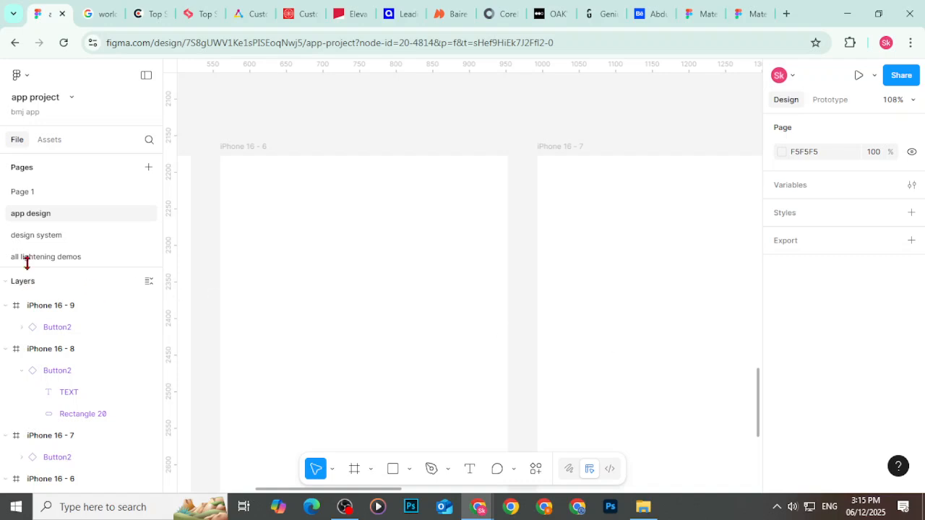
Step: Find the "bus" asset again and place a directions_bus instance inside iPhone 16 - 6 at X 332, Y 29
click(48, 142)
text(bus)
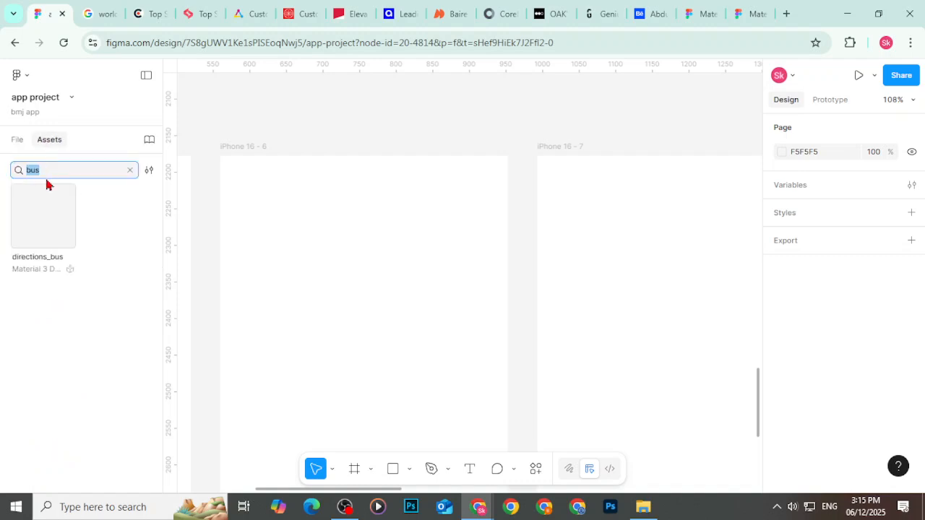
drag(54, 208, 481, 178)
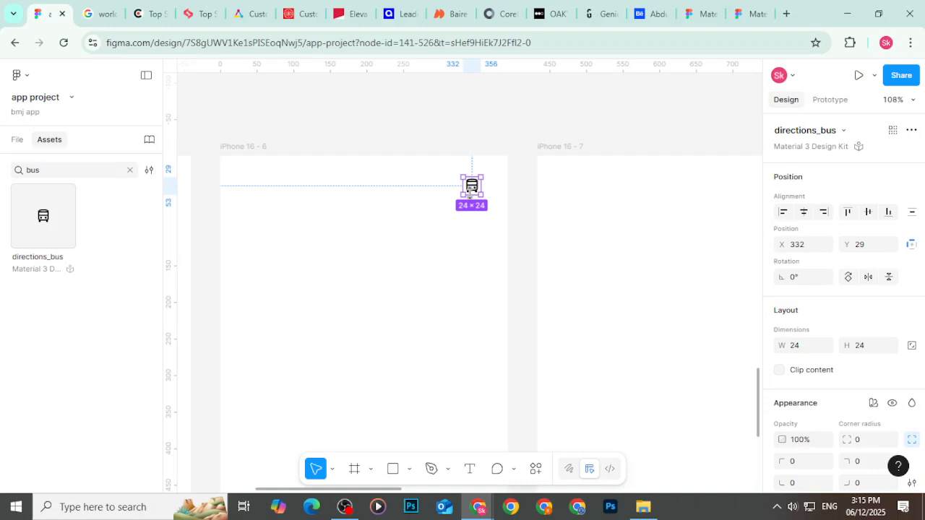
Step: Swap the directions_bus instance on iPhone 16 - 6 for the error icon and leave the swapped icon selected
double_click(471, 187)
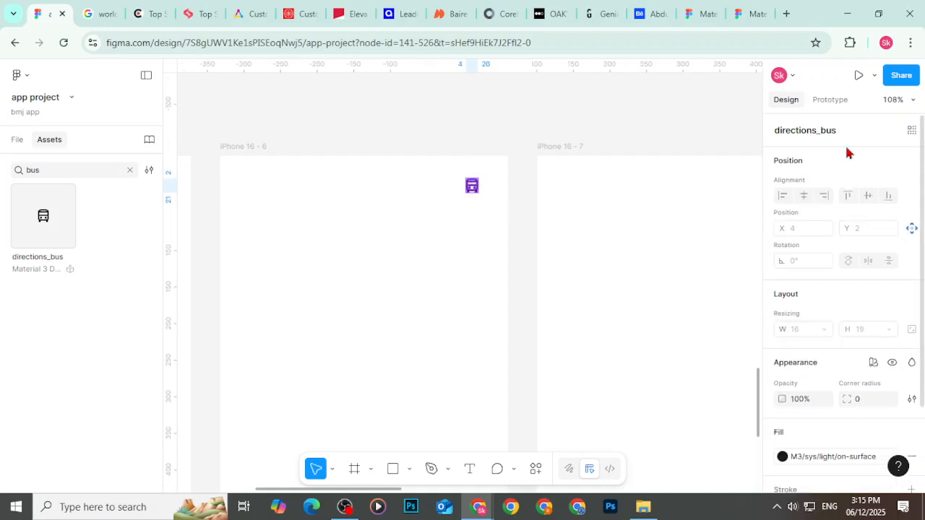
click(807, 136)
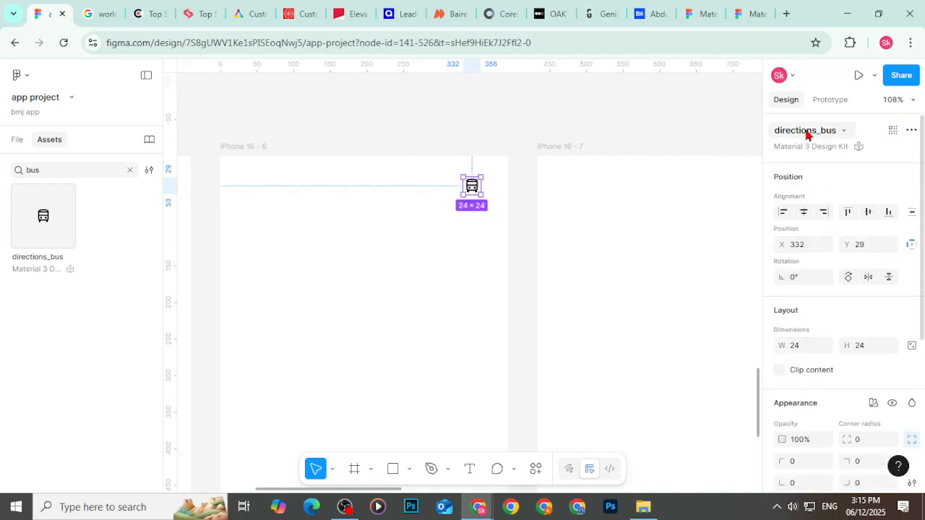
click(843, 132)
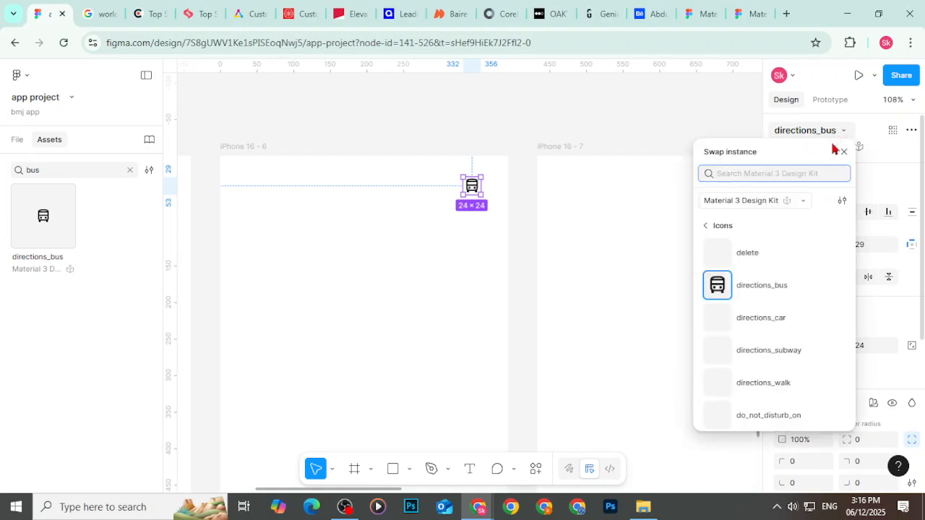
scroll(788, 311, down, 3)
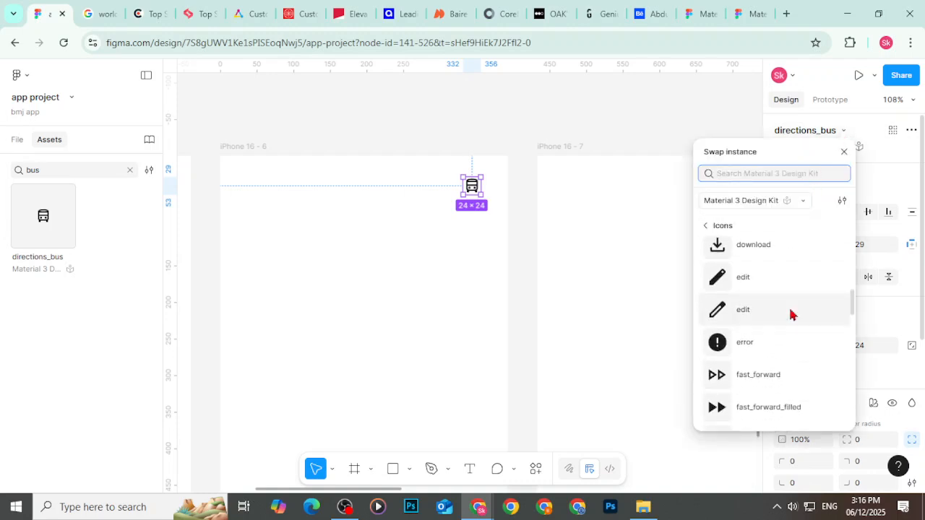
key(Escape)
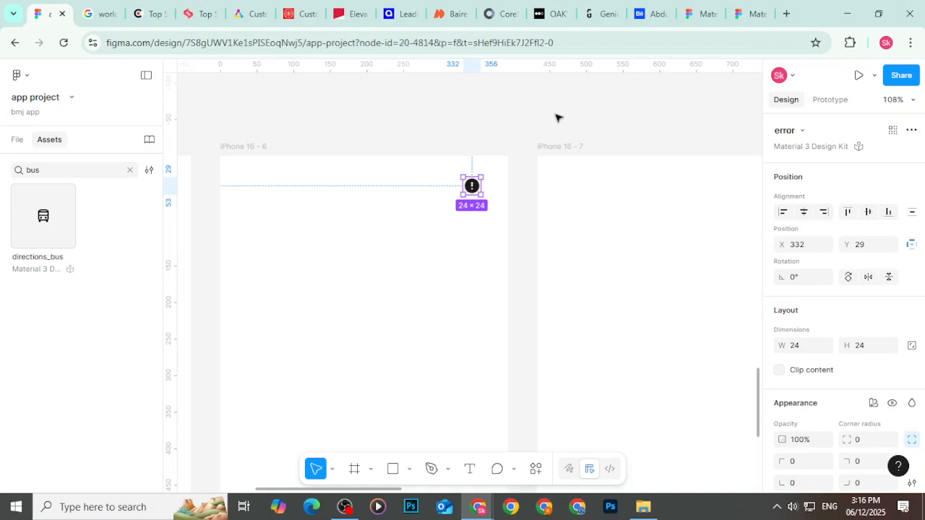
click(562, 116)
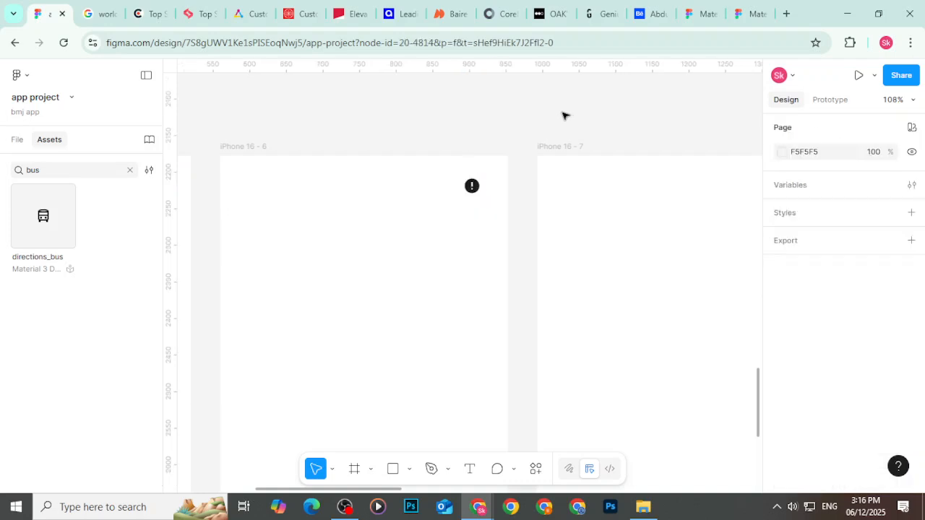
click(472, 186)
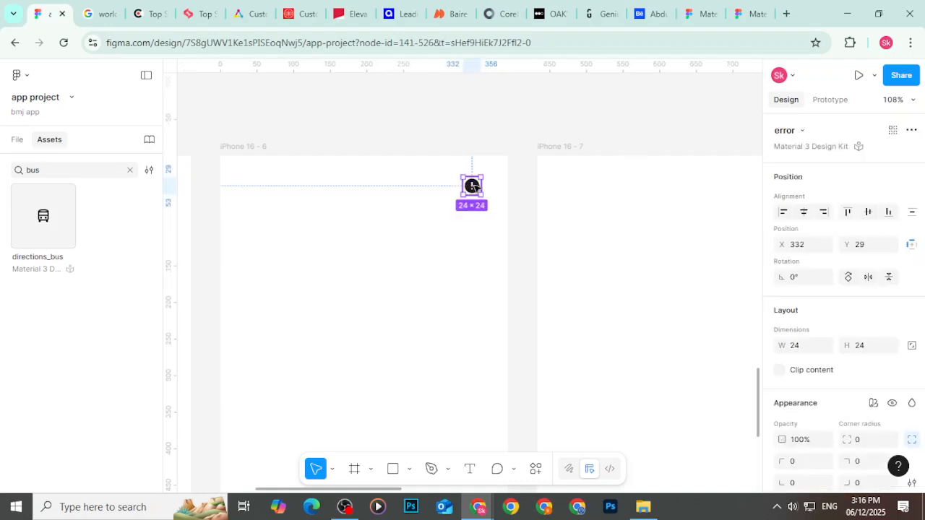
Step: Delete the error icon from iPhone 16 - 6 and open the design system page
key(Delete)
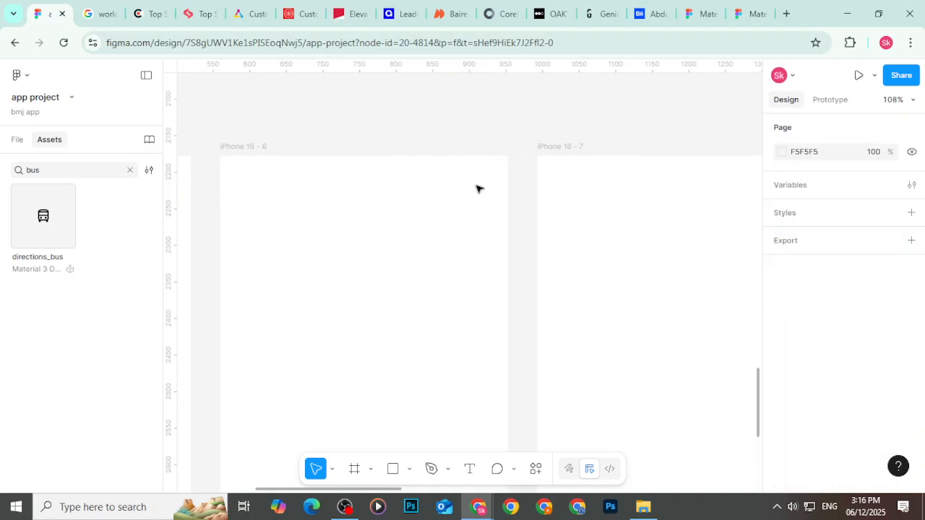
click(20, 139)
click(29, 238)
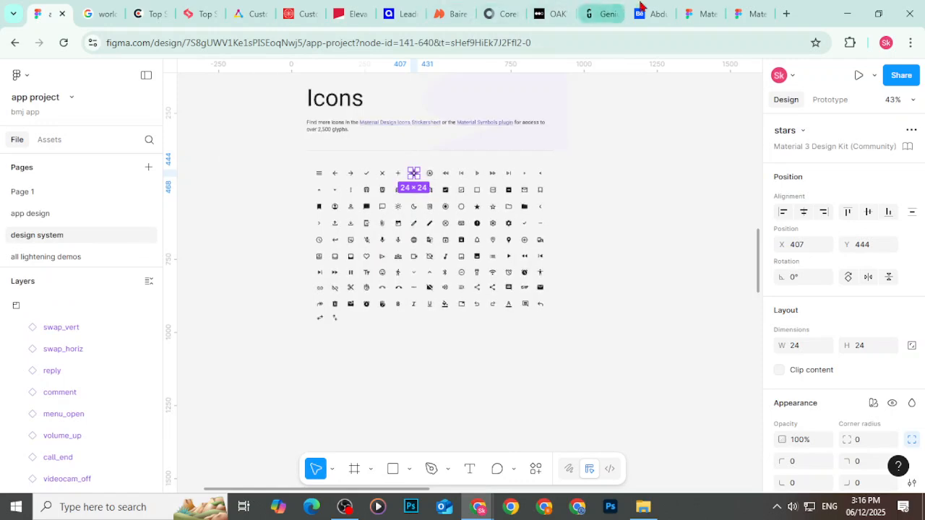
Step: Switch to the Material 3 Design Kit file and open its Shape page
click(744, 13)
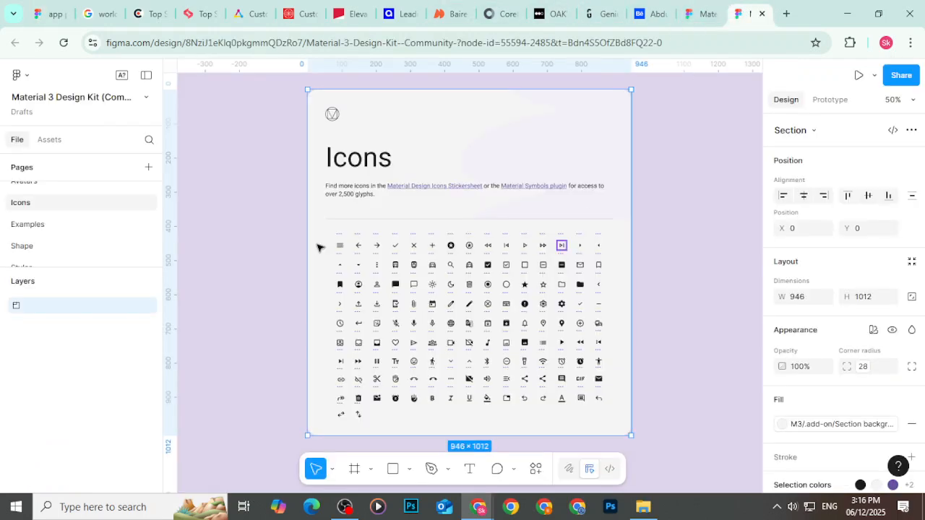
click(82, 245)
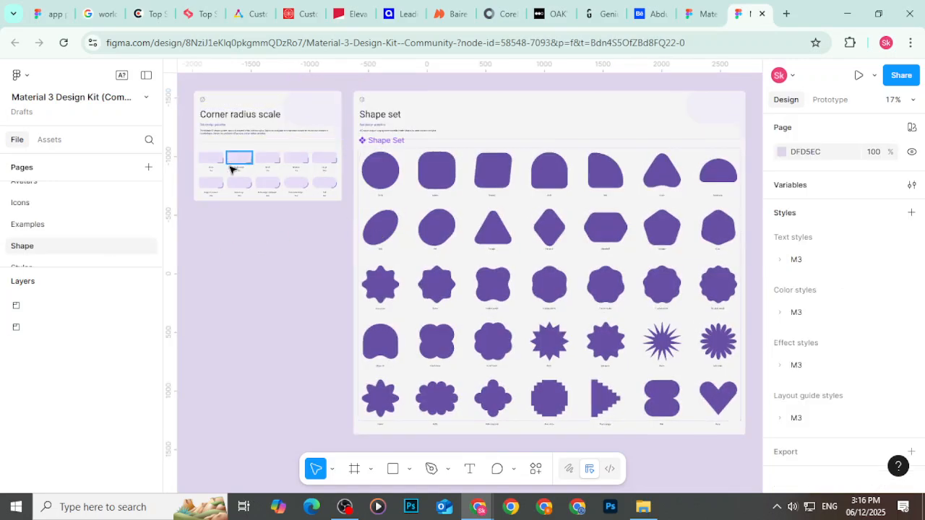
scroll(233, 168, up, 3)
scroll(232, 170, down, 3)
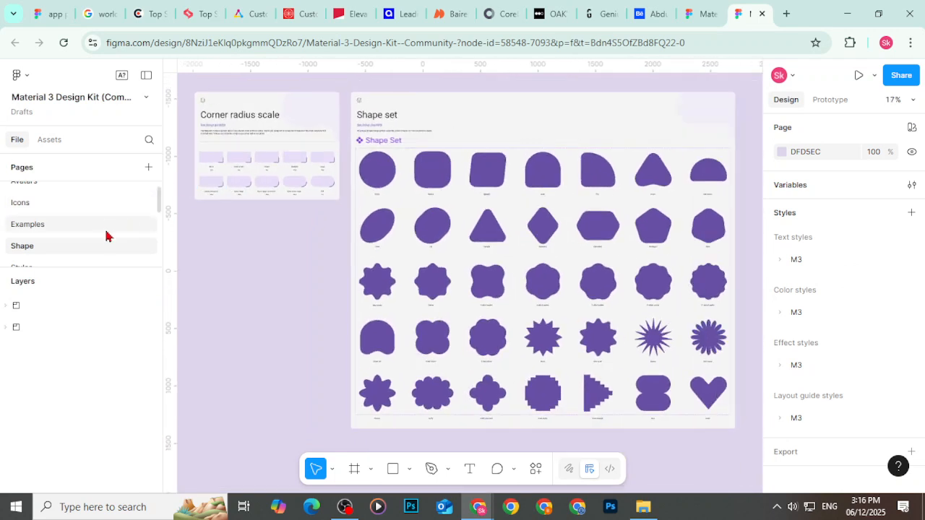
Step: Open the kit's Styles page and go back to the Shape page
scroll(98, 259, up, 2)
scroll(97, 259, down, 3)
click(78, 255)
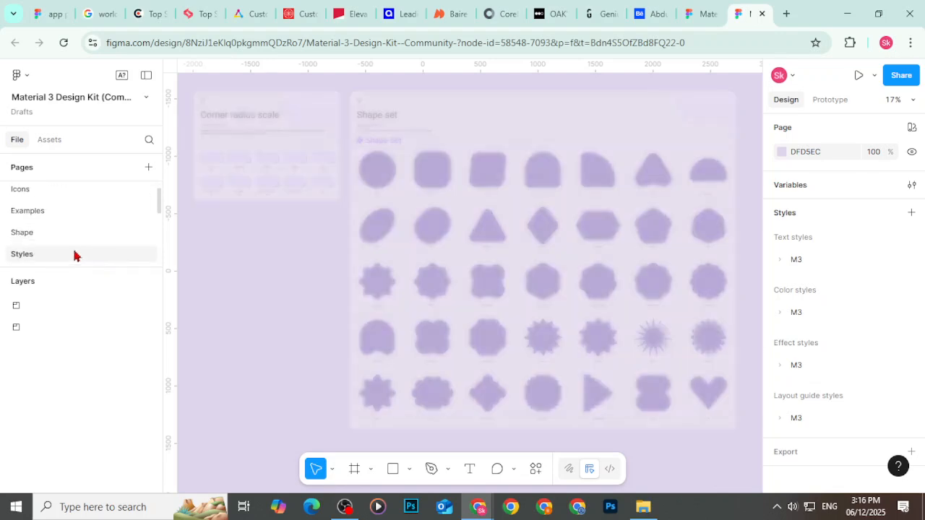
scroll(70, 231, down, 1)
click(68, 220)
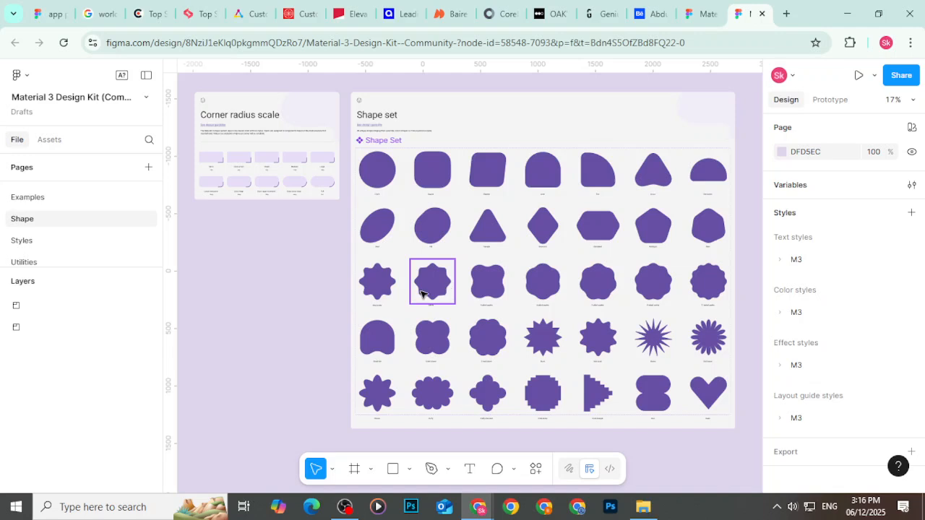
Step: Copy the whole Shape set section and paste it onto the design system page of the app project file
click(24, 317)
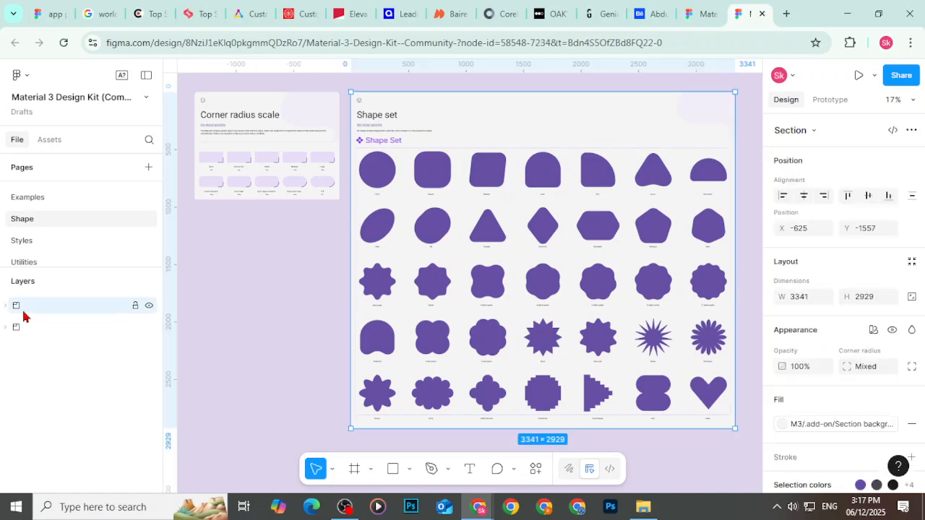
click(39, 13)
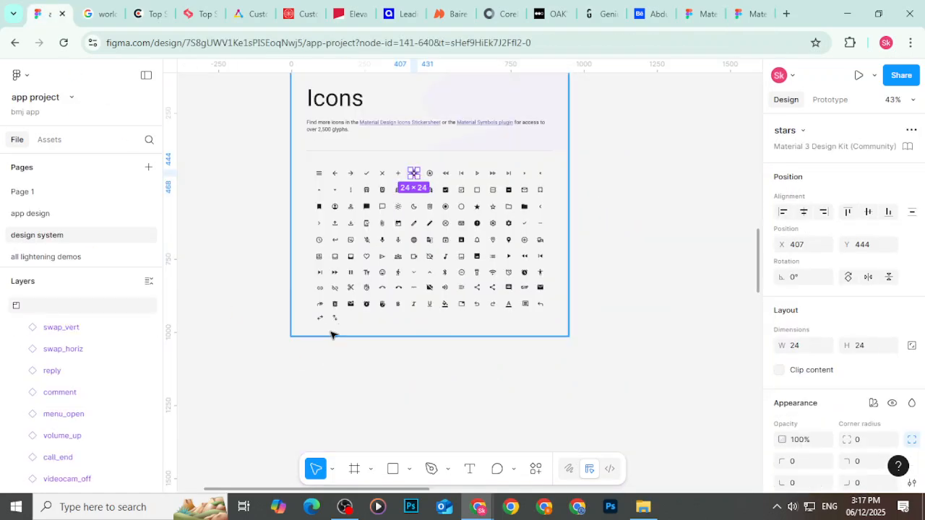
scroll(334, 336, down, 8)
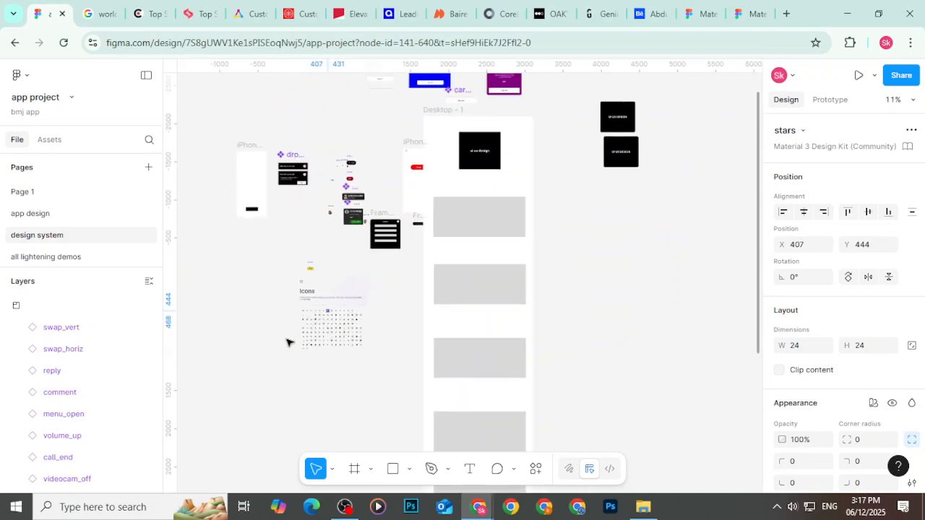
drag(716, 264, 427, 272)
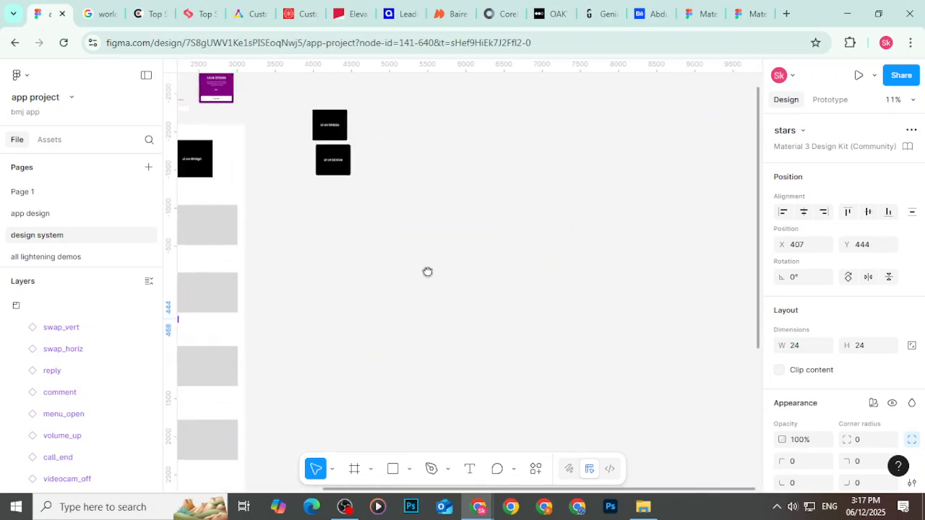
key(ctrl+v)
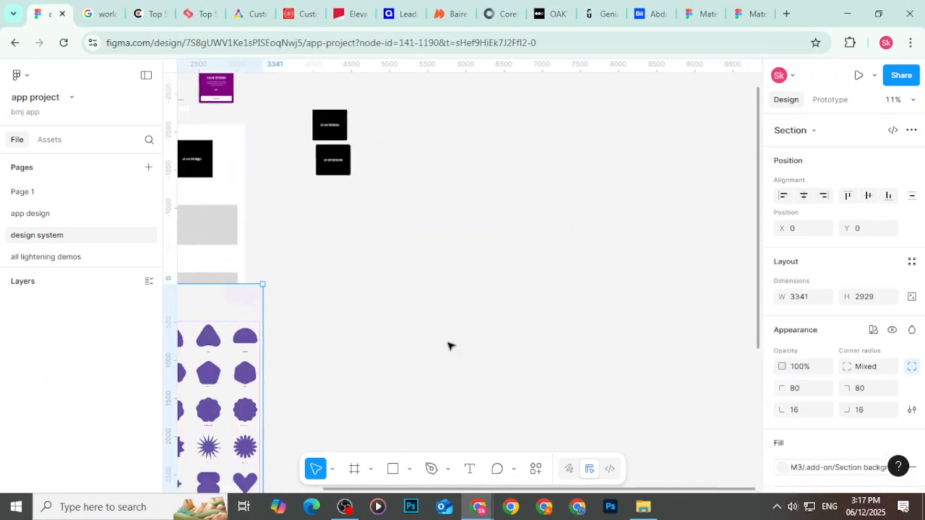
Step: Move the pasted Shape set section to the empty canvas right of Desktop - 1, at X 3758, Y 1656, with its header kept inside
drag(219, 295, 227, 292)
key(shift+Right)
key(shift+Right)
key(shift+Right)
key(shift+Right)
key(shift+Right)
key(shift+Right)
key(shift+Right)
key(shift+Right)
key(shift+Right)
key(shift+Right)
key(shift+Right)
key(shift+Right)
key(shift+Right)
key(shift+Right)
key(shift+Right)
key(shift+Right)
key(shift+Right)
key(shift+Right)
key(shift+Right)
key(shift+Right)
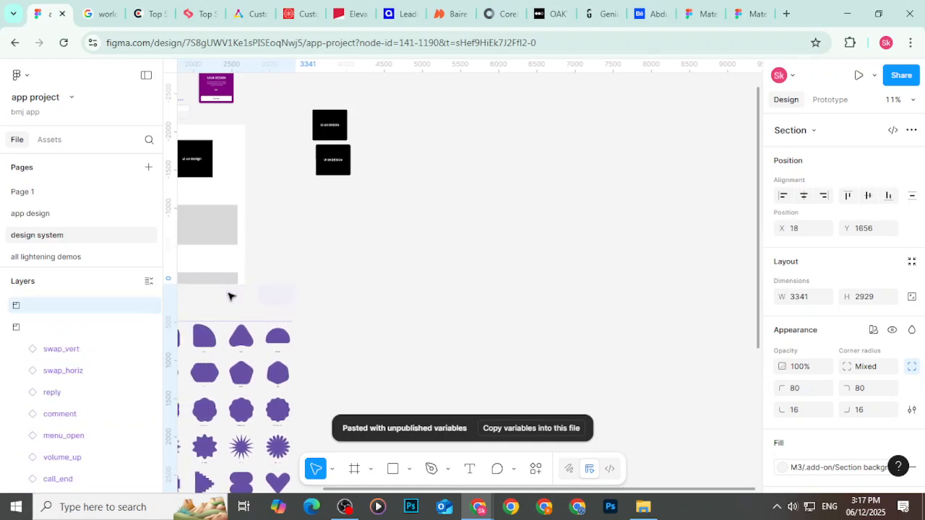
key(shift+Right)
key(shift+Right)
key(shift+Right)
key(shift+Right)
key(shift+Right)
key(shift+Right)
key(shift+Right)
key(shift+Right)
key(shift+Right)
key(shift+Right)
key(shift+Right)
key(shift+Right)
key(shift+Right)
key(shift+Right)
key(shift+Right)
key(shift+Right)
key(shift+Right)
key(shift+Right)
key(shift+Right)
key(shift+Right)
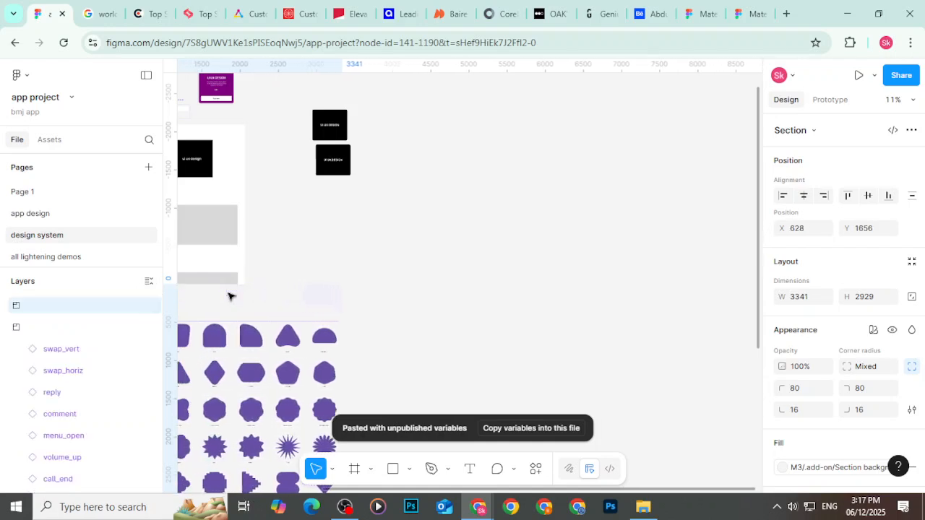
key(shift+Right)
key(shift+Right)
key(shift+Right)
key(shift+Right)
key(shift+Right)
key(shift+Right)
key(shift+Right)
key(shift+Right)
key(shift+Right)
key(shift+Right)
key(shift+Right)
key(shift+Right)
key(shift+Right)
key(shift+Right)
key(shift+Right)
key(shift+Right)
key(shift+Right)
key(shift+Right)
key(shift+Right)
key(shift+Right)
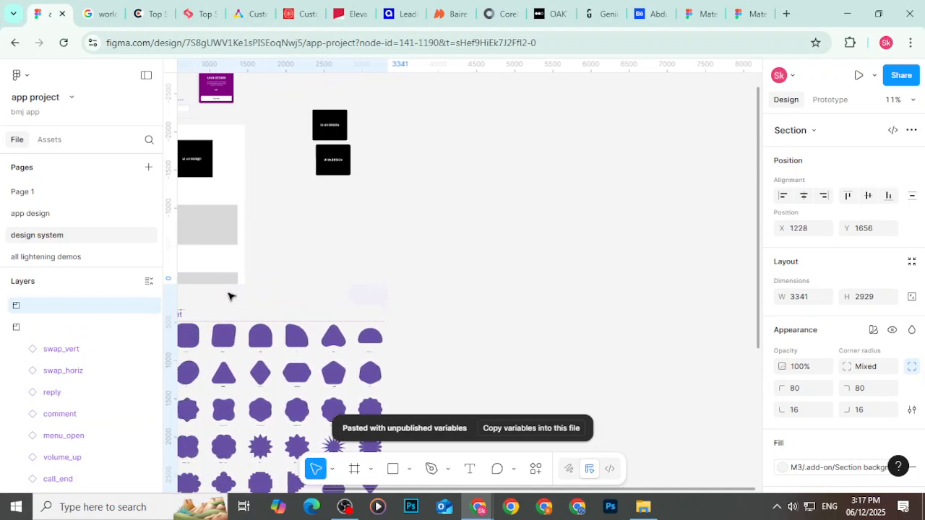
key(shift+Right)
key(shift+Right)
key(shift+Right)
key(shift+Right)
key(shift+Right)
key(shift+Right)
key(shift+Right)
key(shift+Right)
key(shift+Right)
key(shift+Right)
key(shift+Right)
key(shift+Right)
key(shift+Right)
key(shift+Right)
key(shift+Right)
key(shift+Right)
key(shift+Right)
key(shift+Right)
key(shift+Right)
key(shift+Right)
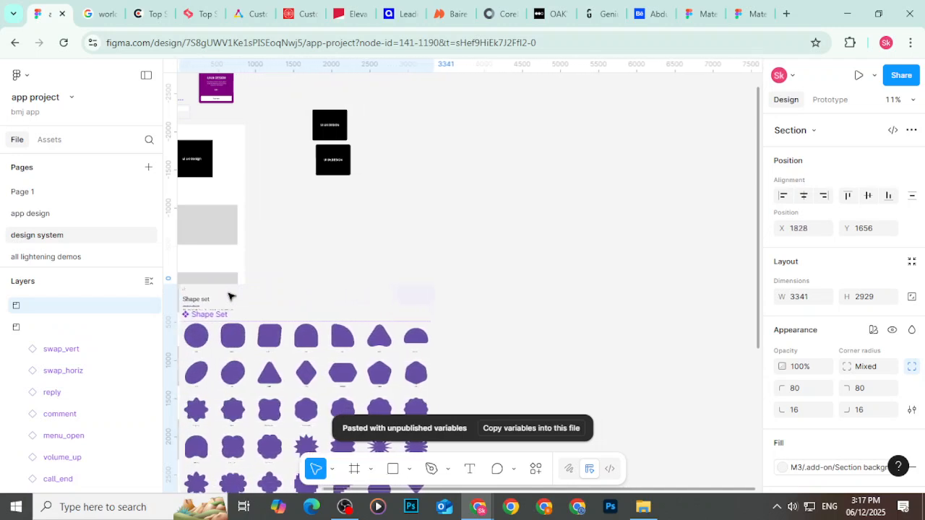
key(shift+Right)
key(shift+Right)
key(shift+Right)
key(shift+Right)
key(shift+Right)
key(shift+Right)
key(shift+Right)
key(shift+Right)
key(shift+Right)
key(shift+Right)
key(shift+Right)
key(shift+Right)
key(shift+Right)
key(shift+Right)
key(shift+Right)
key(shift+Right)
key(shift+Right)
key(shift+Right)
key(shift+Right)
key(shift+Right)
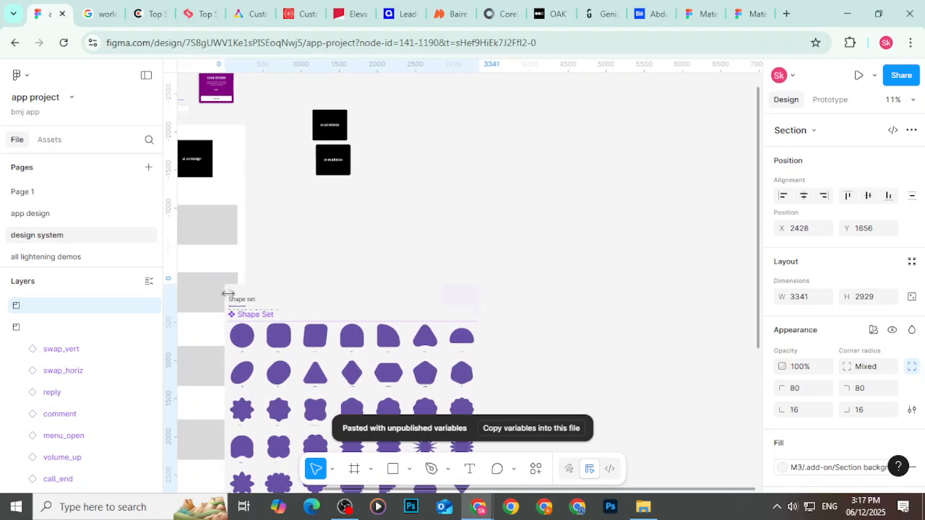
key(shift+Right)
key(shift+Right)
key(shift+Right)
key(shift+Right)
key(shift+Right)
key(shift+Right)
key(shift+Right)
key(shift+Right)
key(shift+Right)
key(shift+Right)
key(shift+Right)
key(shift+Right)
key(shift+Right)
key(shift+Right)
key(shift+Right)
key(shift+Right)
key(shift+Right)
key(shift+Right)
key(shift+Right)
key(shift+Right)
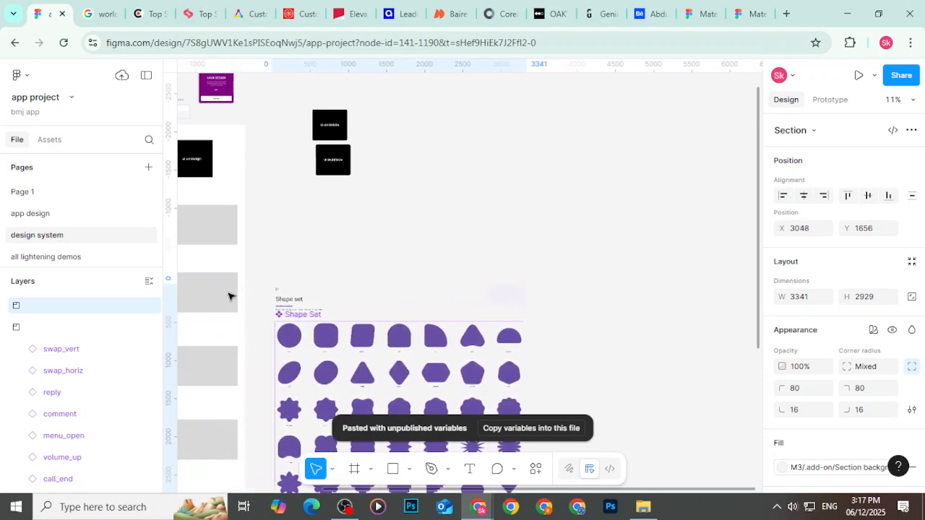
key(shift+Right)
key(shift+Right)
key(shift+Right)
key(shift+Right)
key(shift+Right)
key(shift+Right)
key(shift+Right)
key(shift+Right)
key(shift+Right)
key(shift+Right)
key(shift+Right)
key(shift+Right)
key(shift+Right)
key(shift+Right)
key(shift+Right)
key(shift+Right)
key(shift+Right)
key(shift+Right)
key(shift+Right)
key(shift+Right)
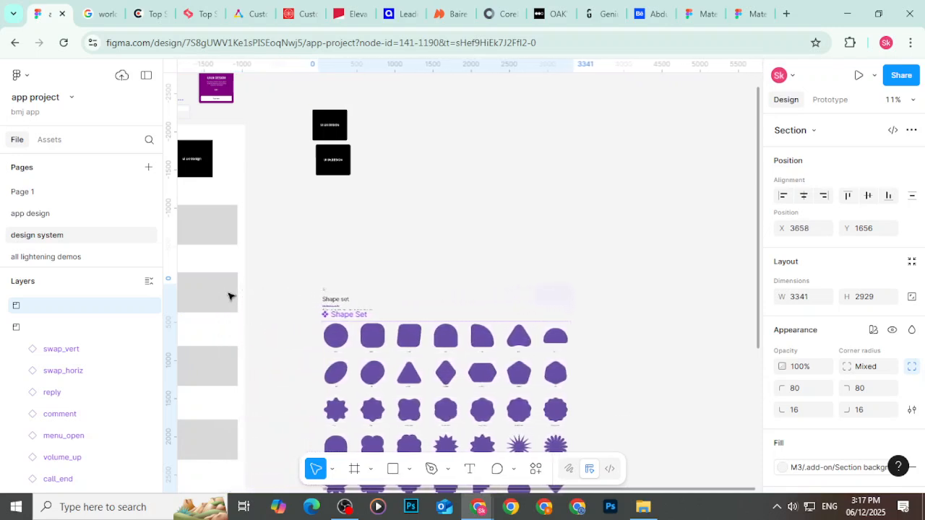
drag(386, 294, 701, 291)
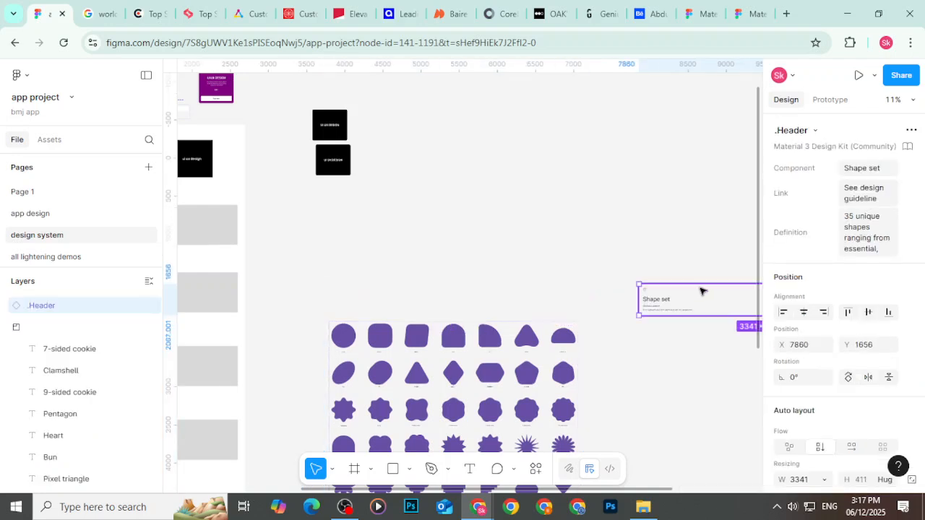
key(ctrl+z)
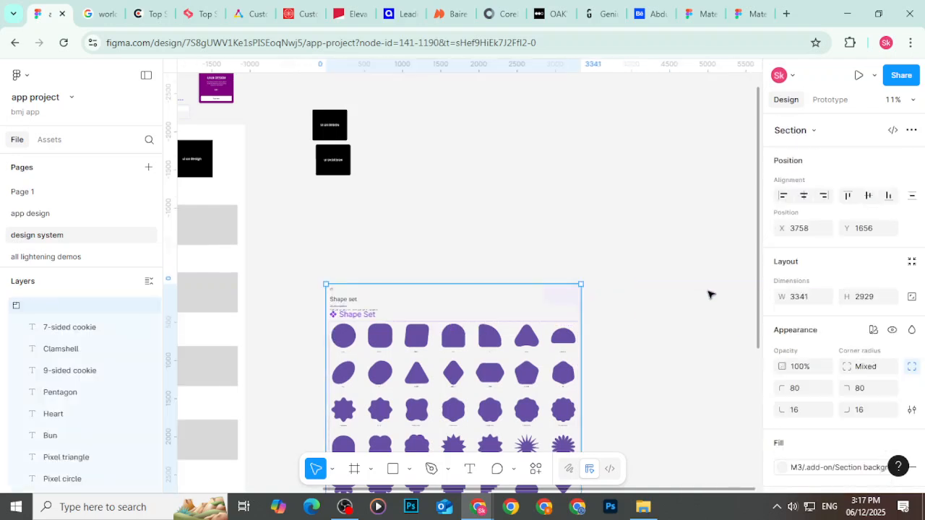
Step: Examine the pasted Shape set's shapes and their name labels on the design system page, down to the Bun shape
click(564, 221)
scroll(398, 368, up, 5)
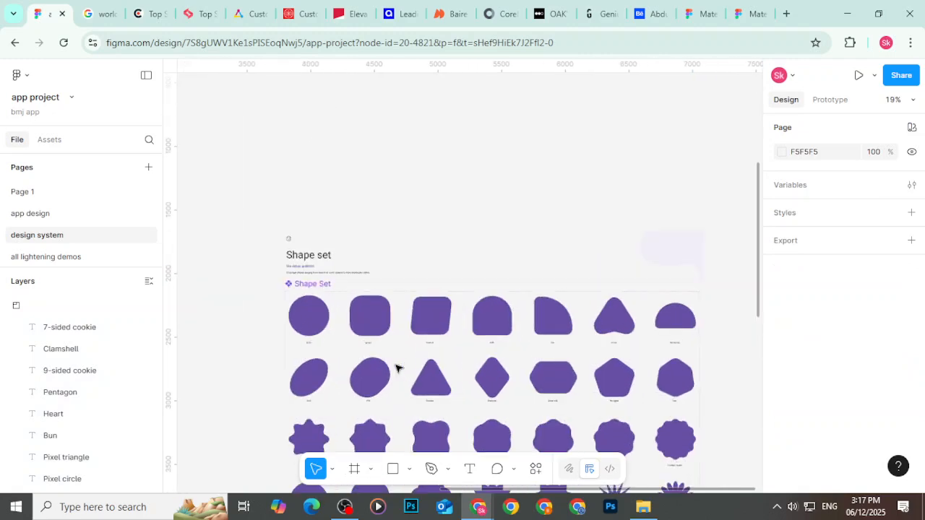
scroll(646, 344, up, 3)
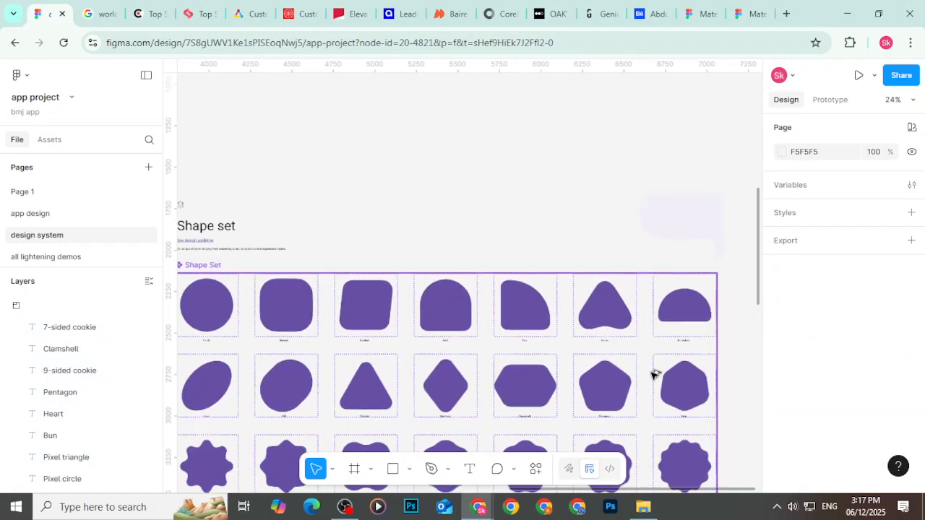
scroll(576, 419, down, 6)
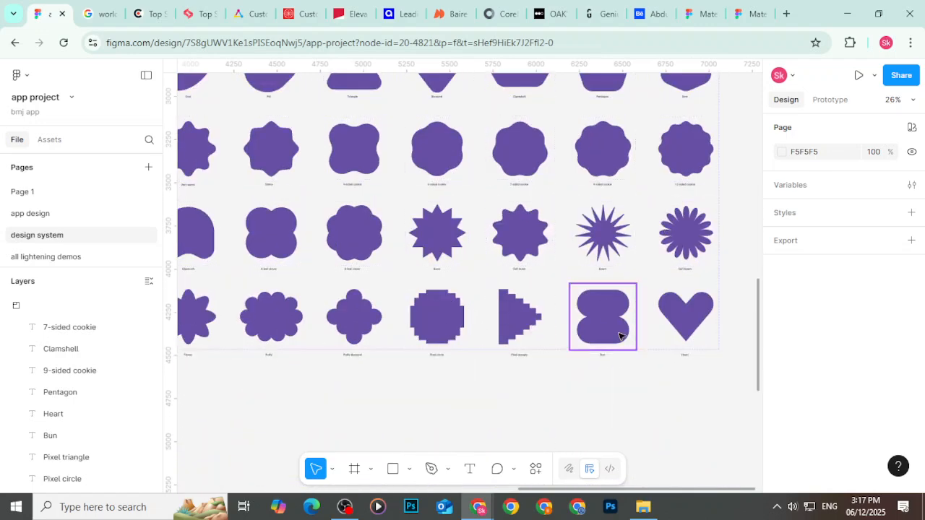
scroll(614, 376, up, 10)
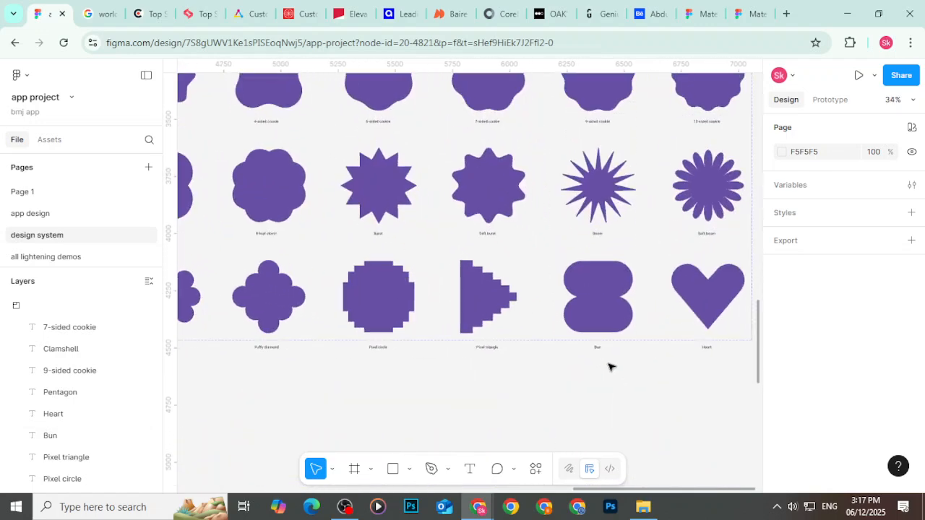
scroll(404, 275, down, 2)
Step: Open the app design page and select the empty iPhone 16 - 6 frame
click(42, 214)
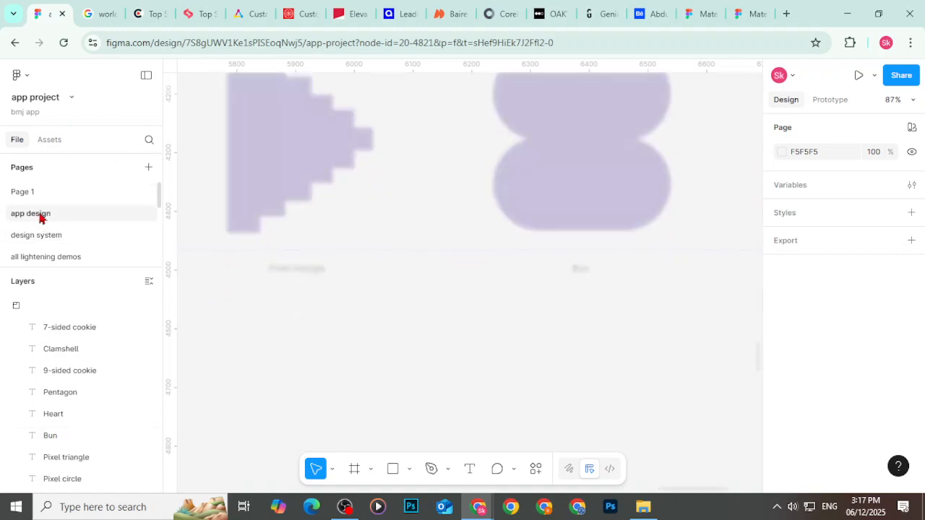
click(238, 148)
scroll(256, 211, down, 1)
scroll(260, 224, down, 5)
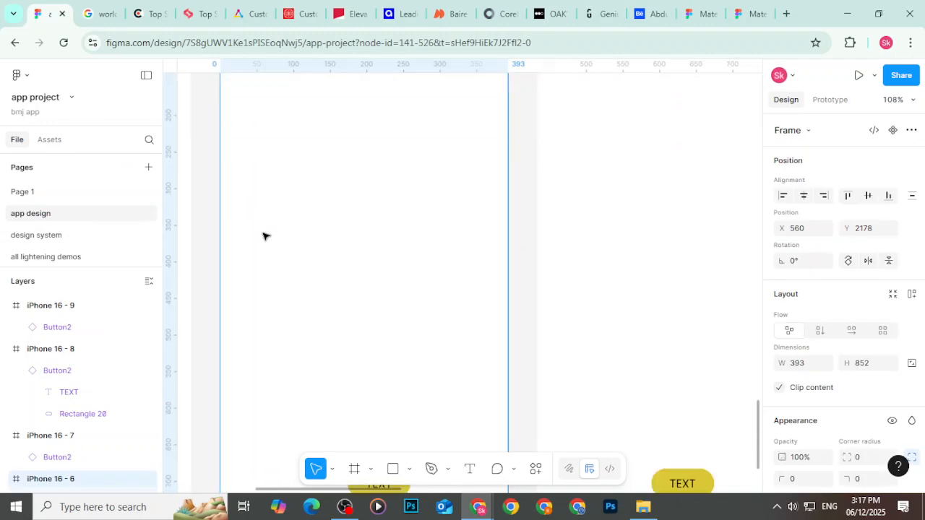
scroll(265, 237, down, 2)
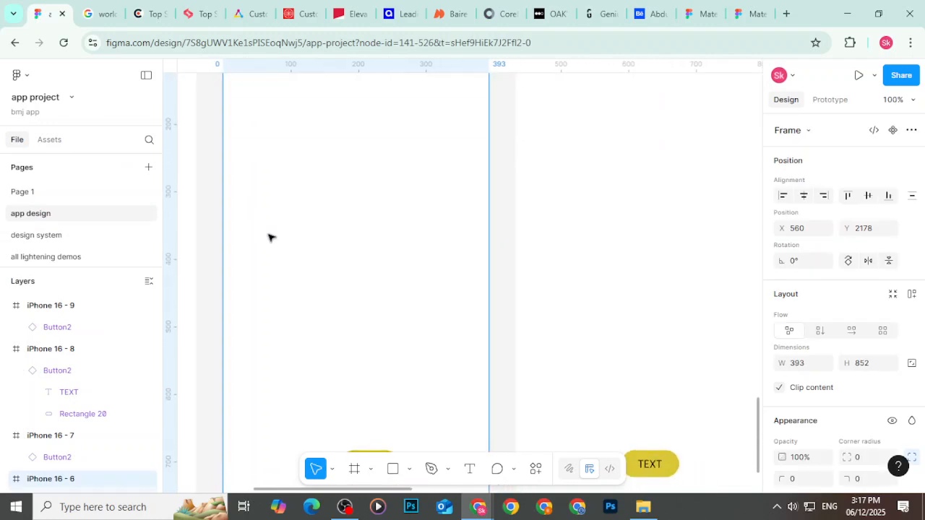
Step: Search the file's assets for "bun" in place of the previous search term
click(47, 144)
double_click(46, 172)
double_click(46, 171)
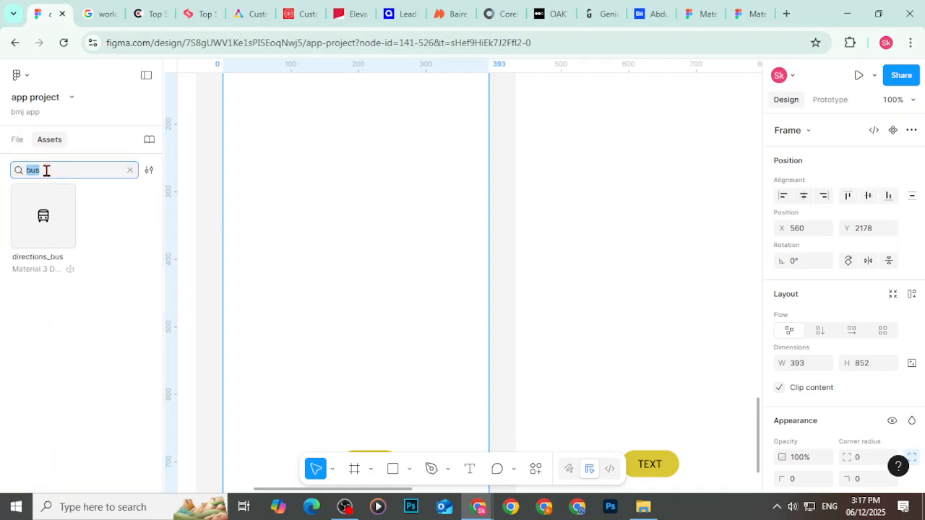
text(b)
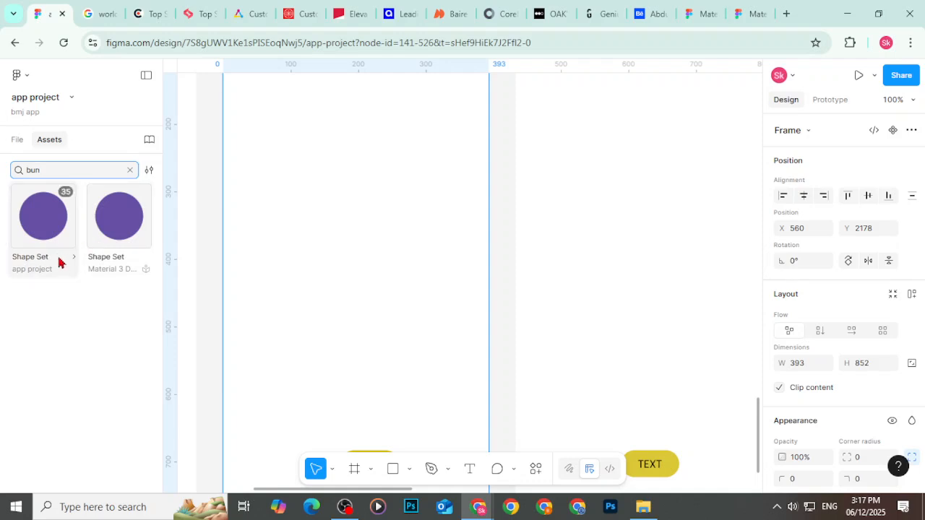
Step: Look through the shape variants of the app project's Shape Set component
click(64, 265)
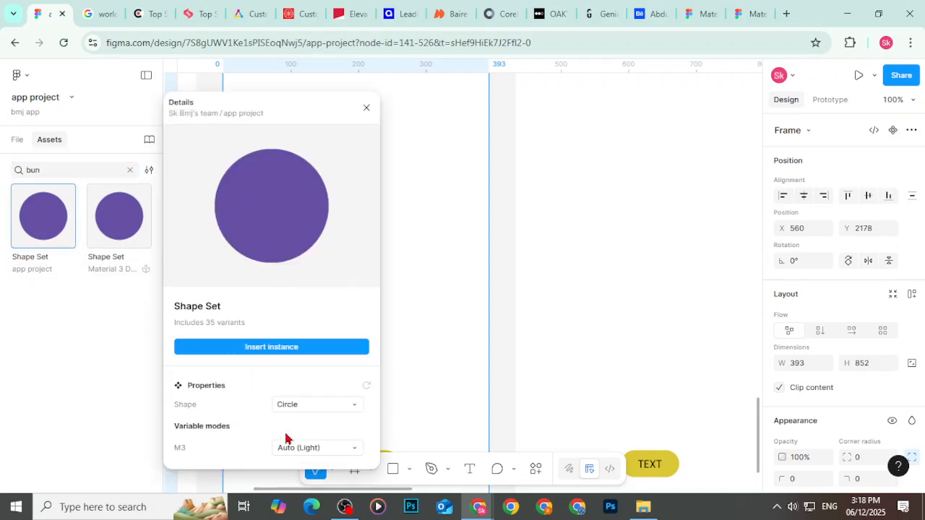
click(289, 405)
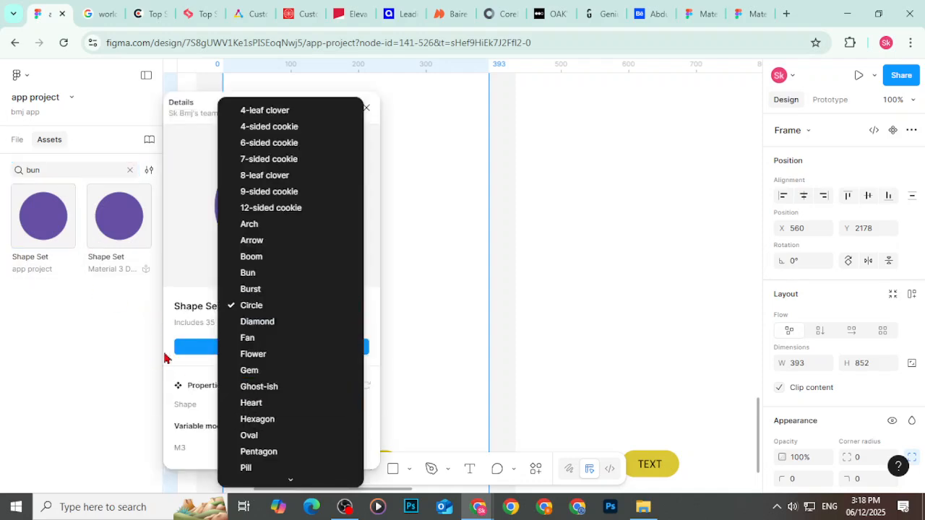
scroll(269, 347, down, 4)
scroll(269, 375, down, 2)
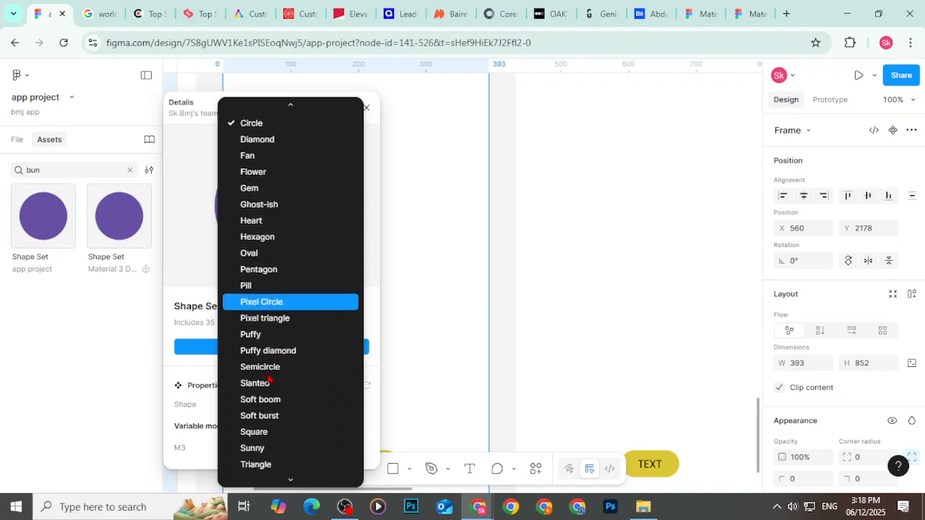
scroll(269, 375, up, 6)
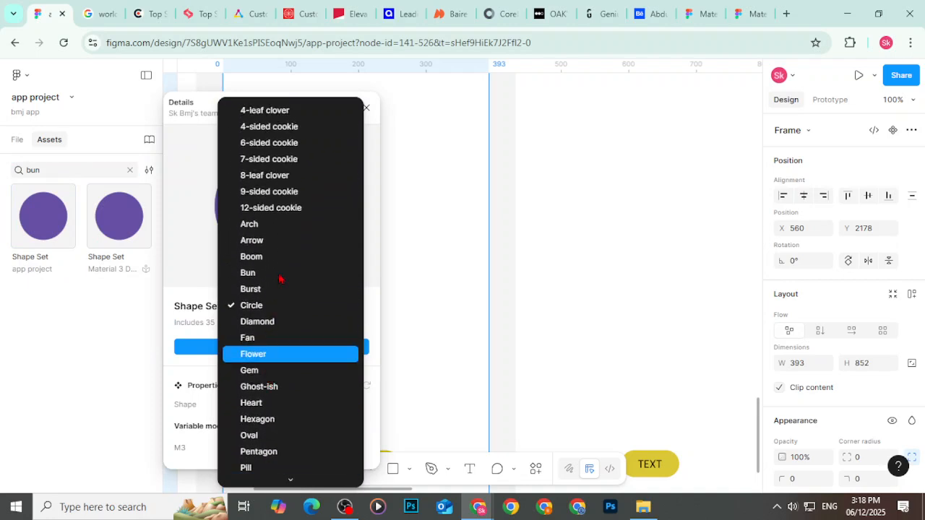
click(54, 327)
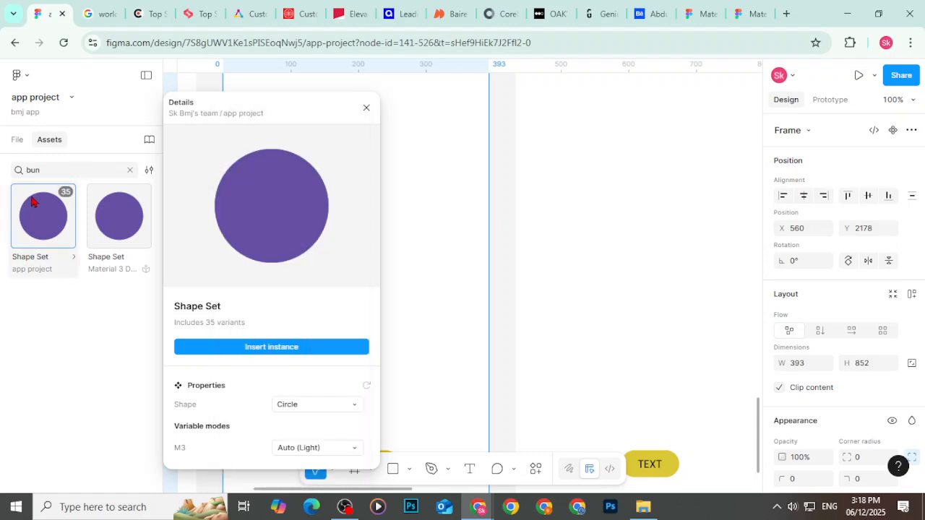
Step: Insert an instance of the app project's Shape Set component with its shape set to Bun
click(73, 260)
click(73, 260)
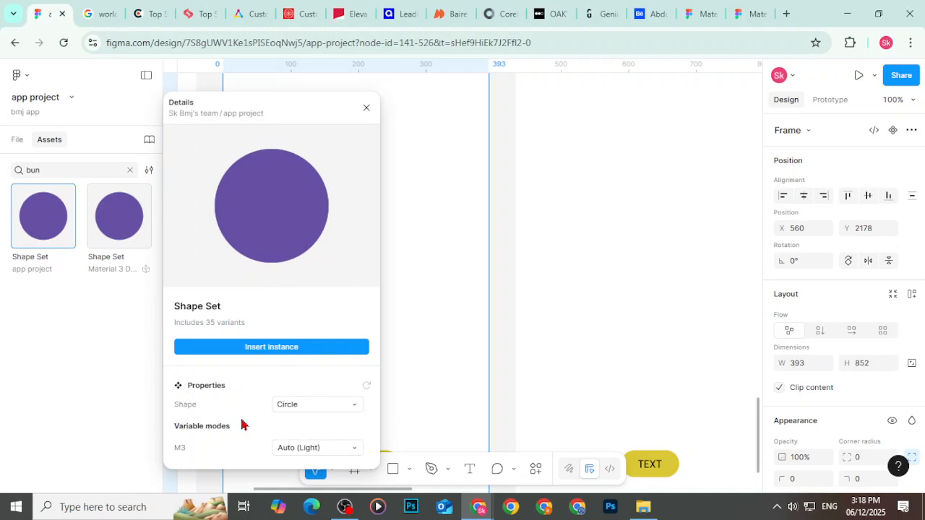
click(282, 406)
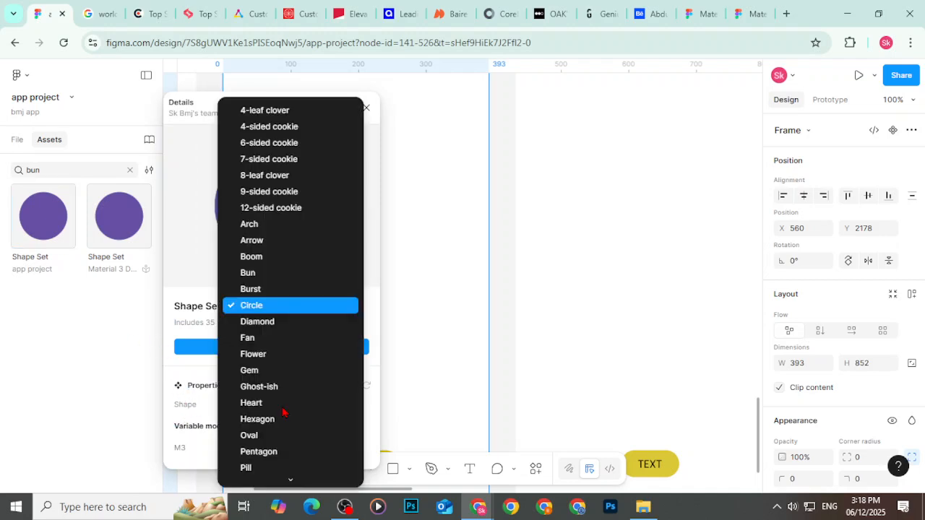
click(285, 275)
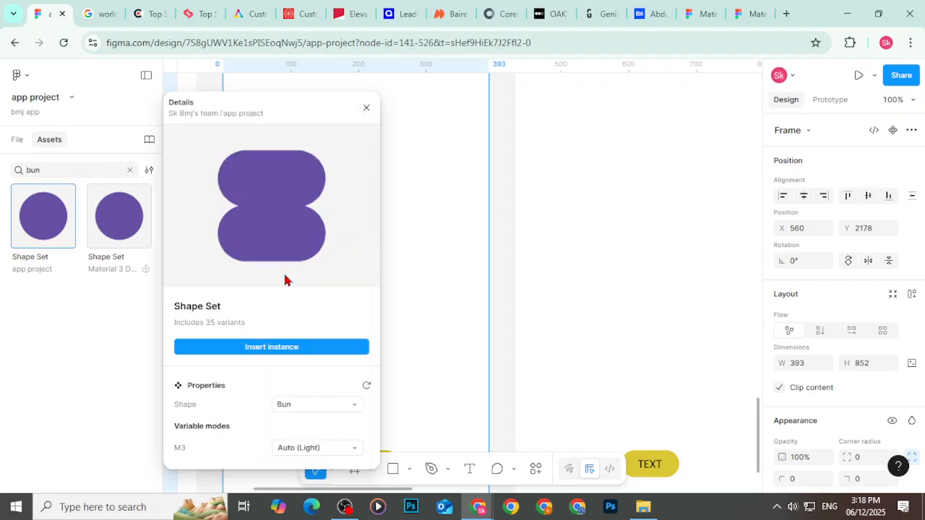
click(294, 347)
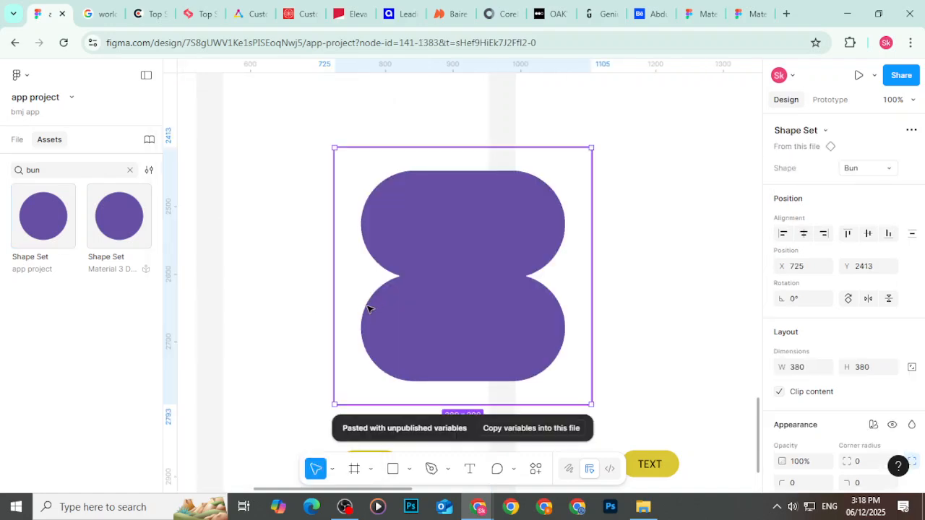
Step: Shrink the Bun shape to about 248 × 248, place it over iPhone 16 - 6 at X 633, Y 2356, and return to the layers view
drag(429, 289, 324, 241)
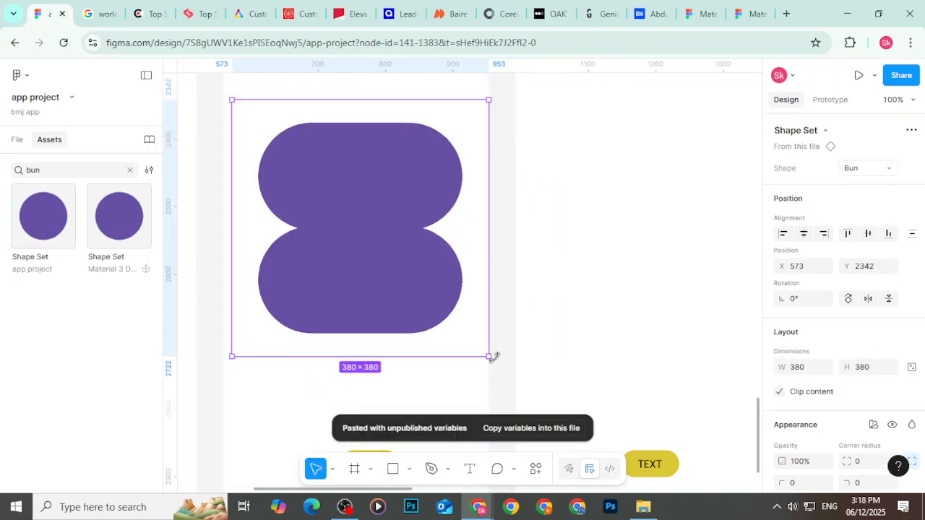
drag(481, 351, 398, 265)
drag(320, 181, 355, 197)
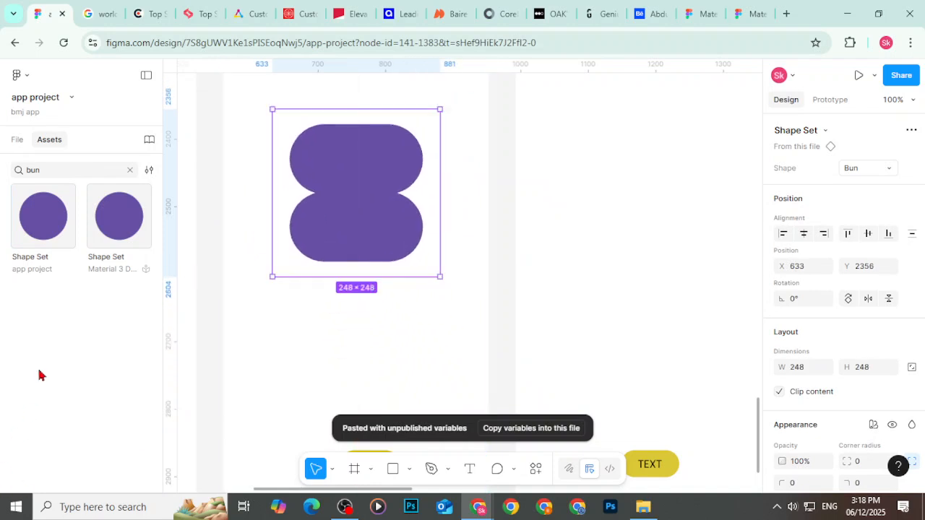
click(17, 142)
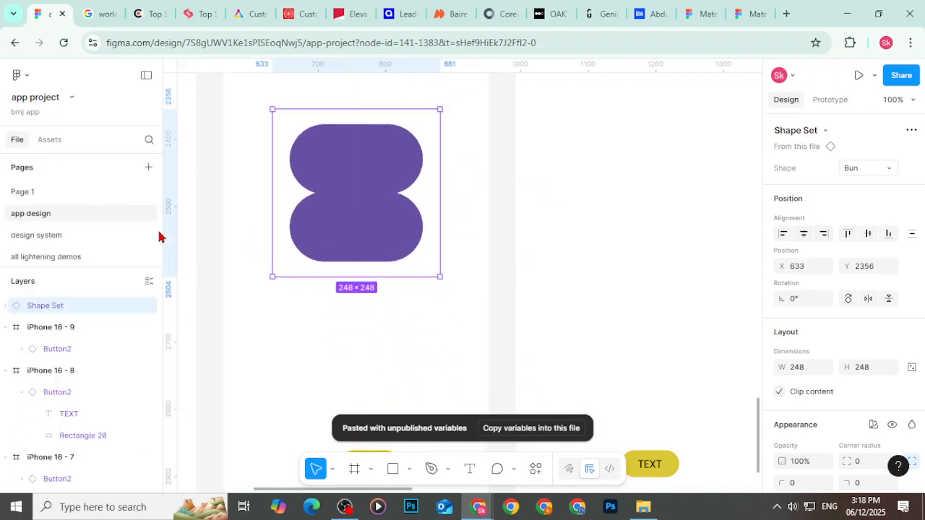
click(204, 190)
Step: Search Google in a new browser tab for "donation image illustration"
click(786, 13)
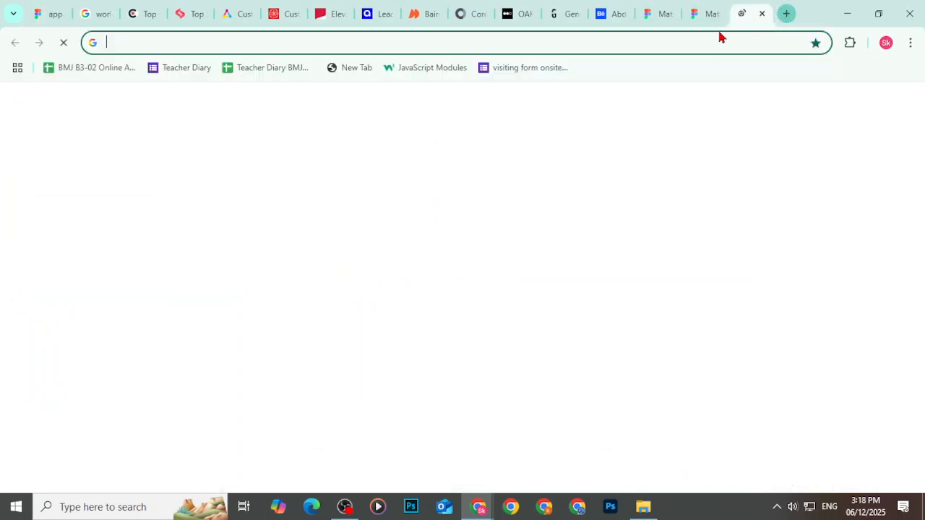
click(716, 40)
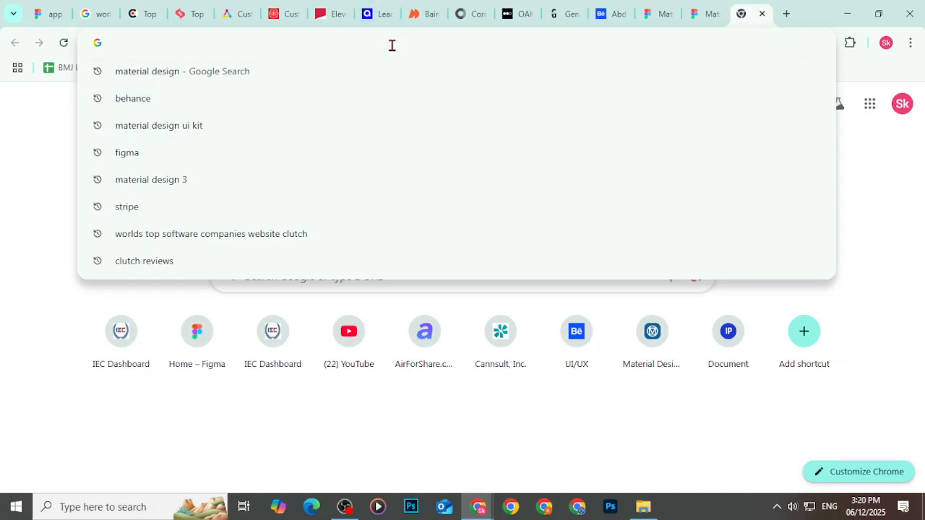
text(donation )
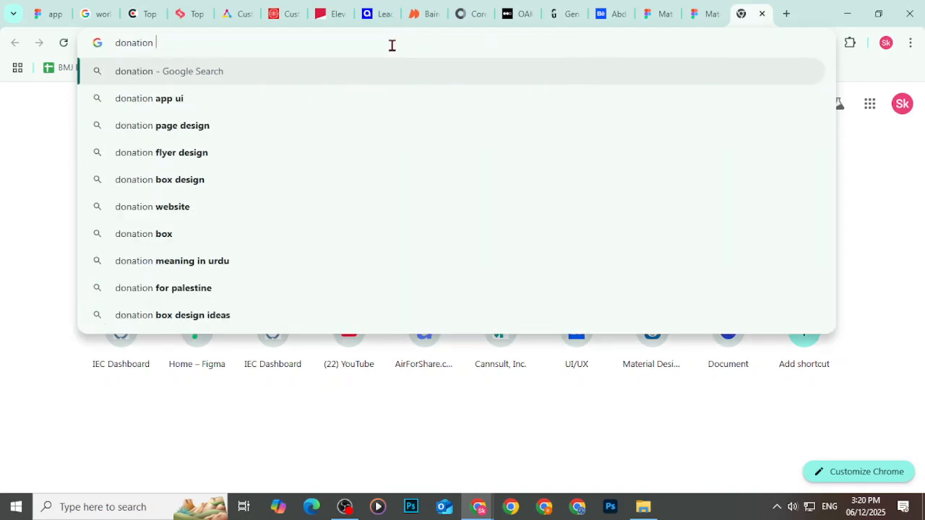
text(image il)
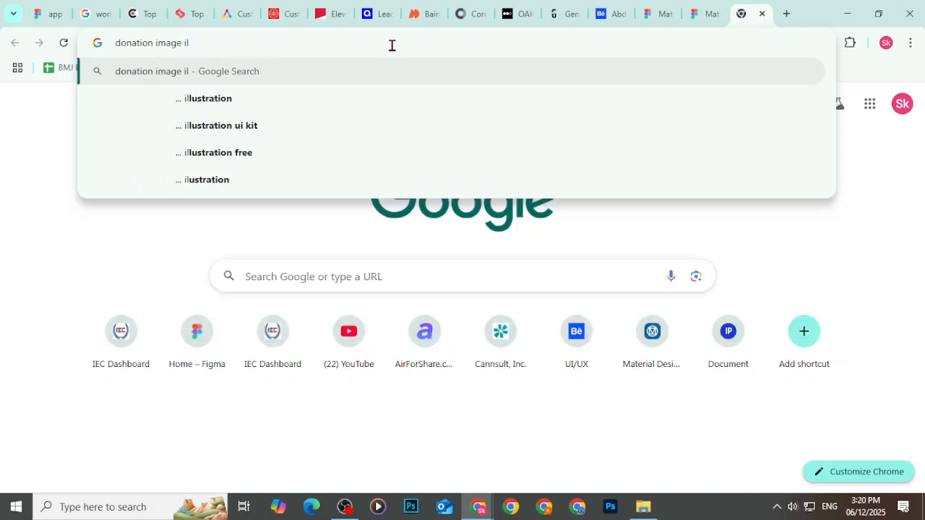
key(Down)
key(Return)
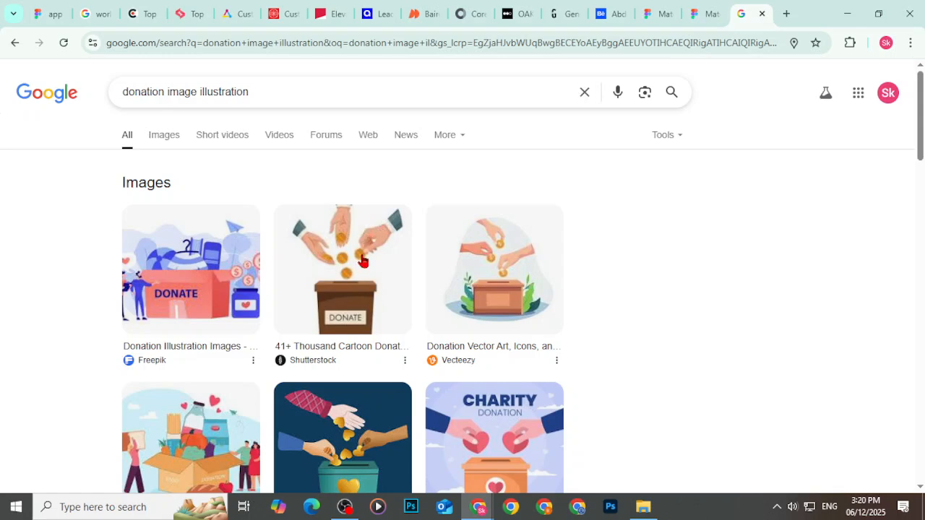
Step: Preview the IconScout Charity Donation illustration and copy its image
scroll(365, 231, down, 1)
click(479, 363)
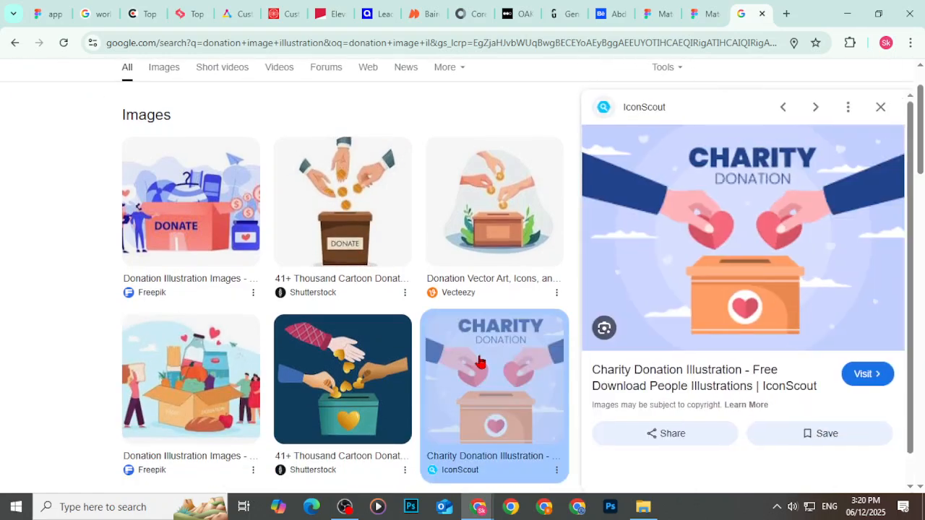
right_click(665, 258)
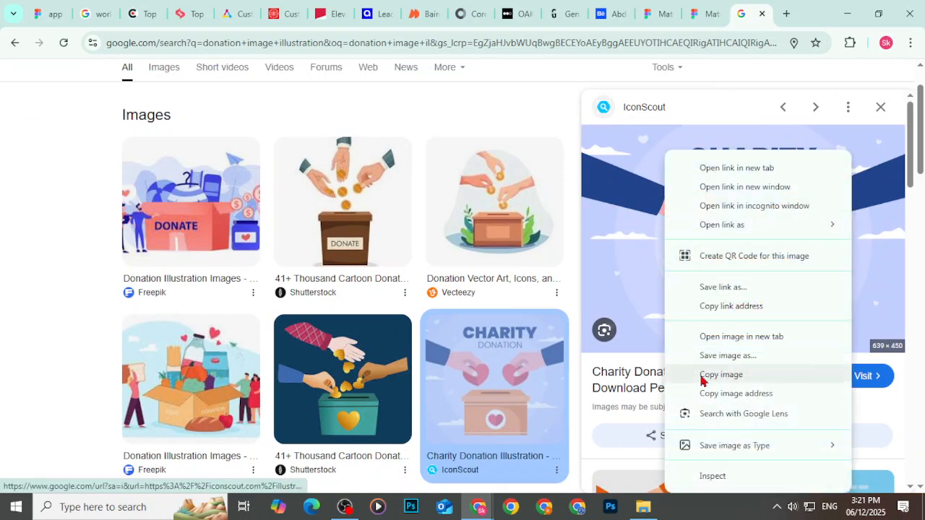
click(701, 379)
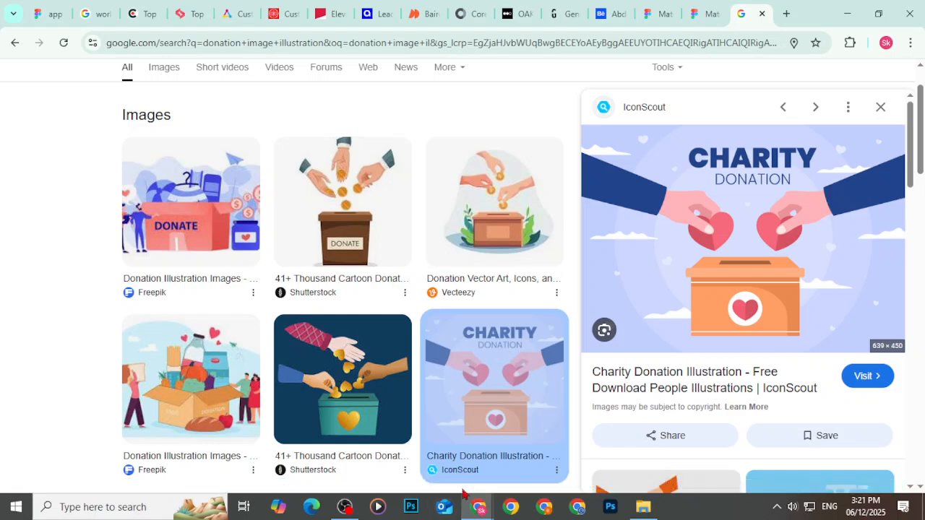
Step: Paste the charity image into the Figma app project, scaled to about 333 × 234 and covering the Bun shape at X 603, Y 2350
click(32, 13)
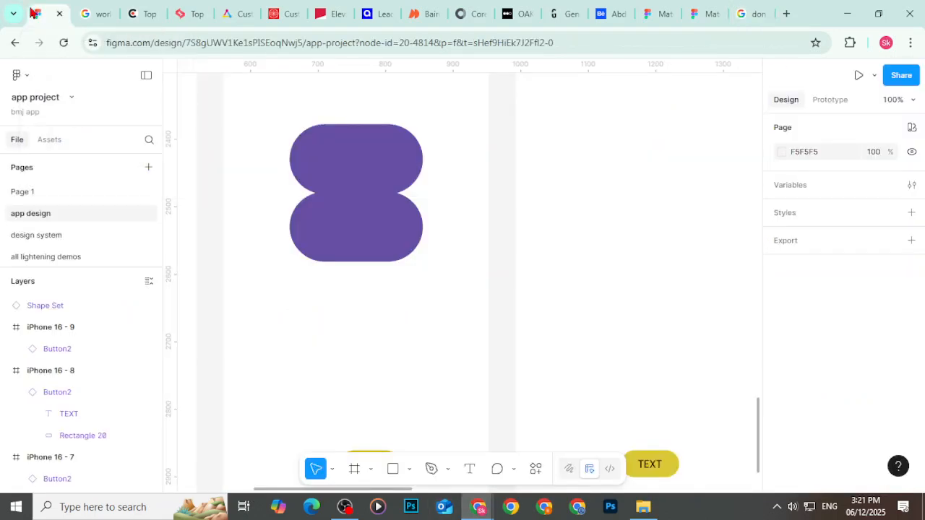
click(426, 168)
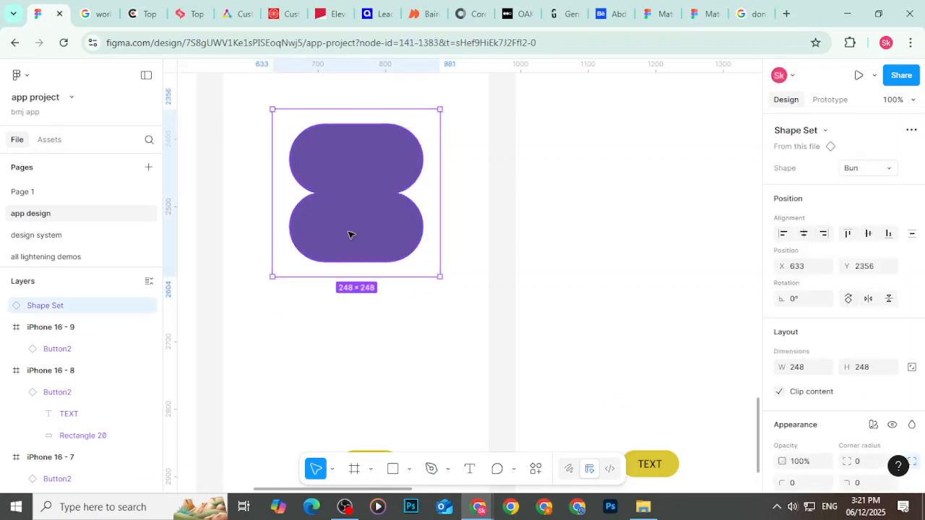
key(ctrl+v)
drag(378, 233, 277, 162)
drag(593, 253, 402, 199)
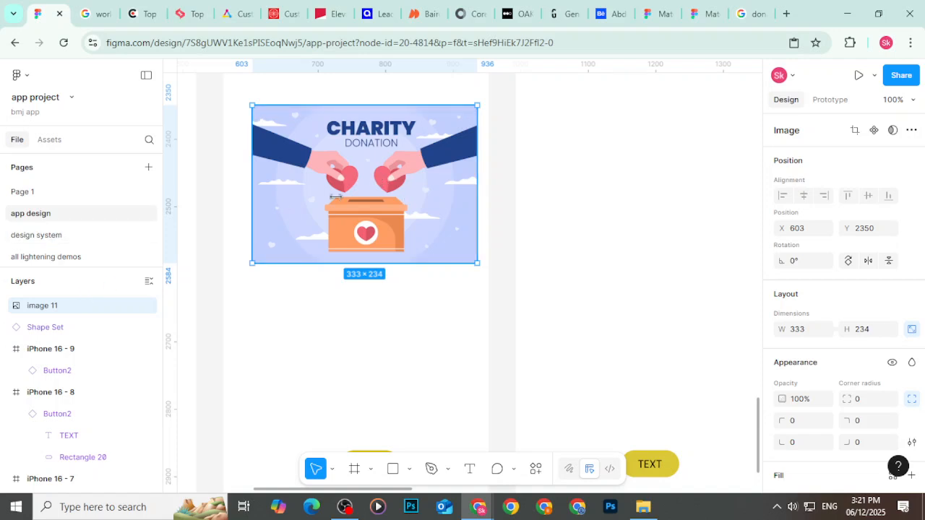
Step: Use the charity donation image as a mask and select its mask group
right_click(398, 184)
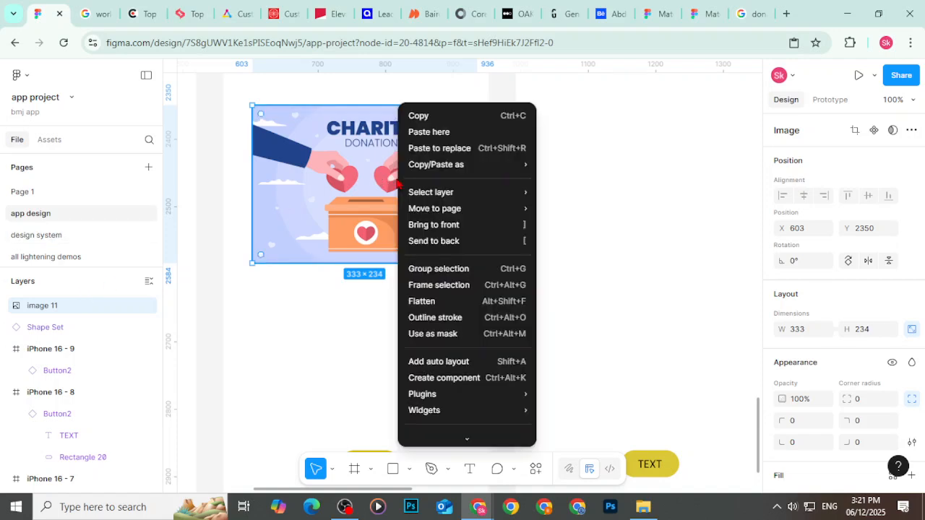
click(448, 341)
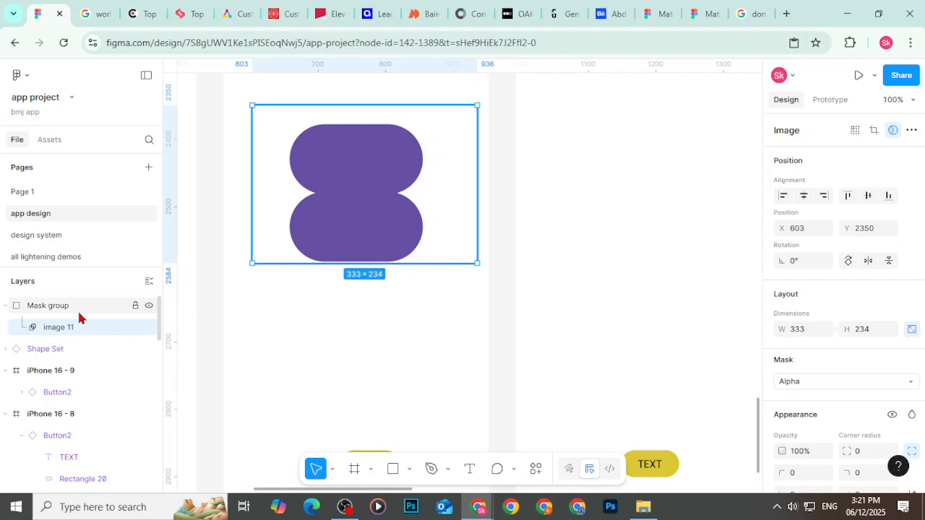
click(11, 312)
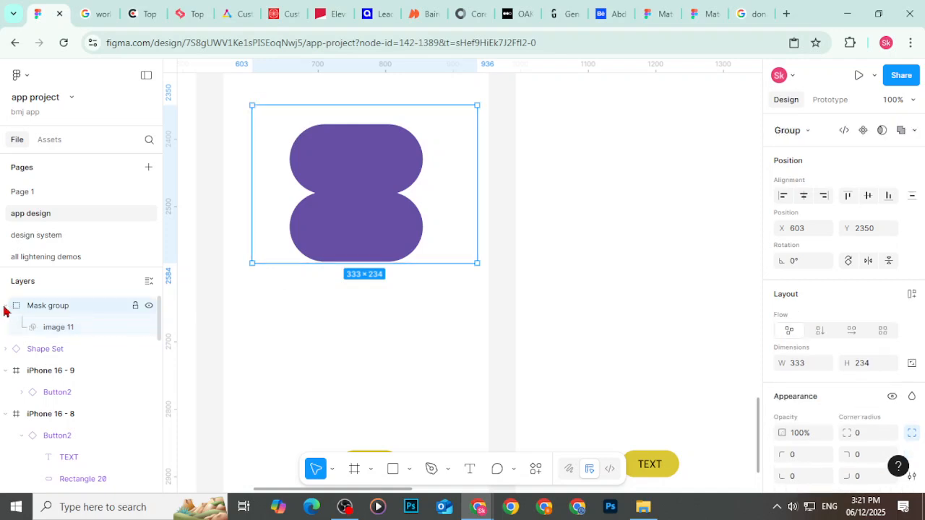
Step: Undo using the charity donation image as a mask so image 11 sits above the Shape Set instance
click(49, 330)
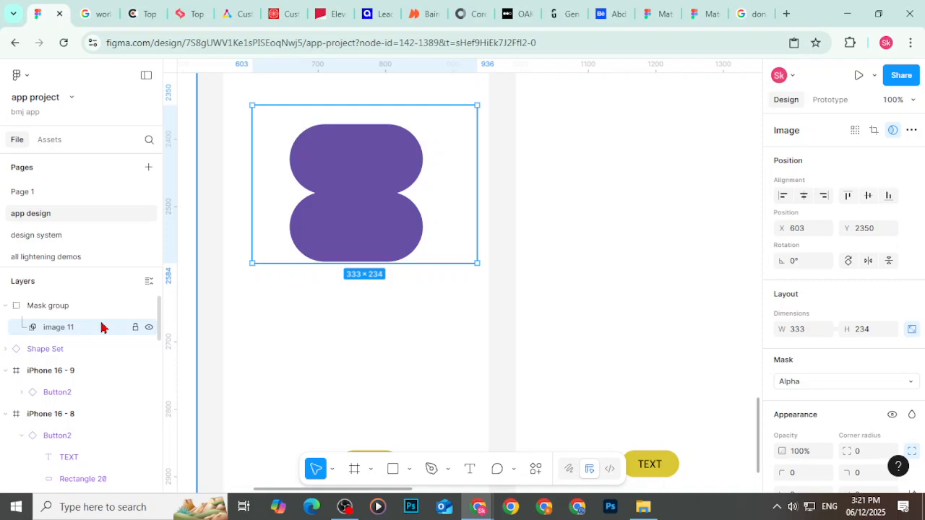
double_click(356, 212)
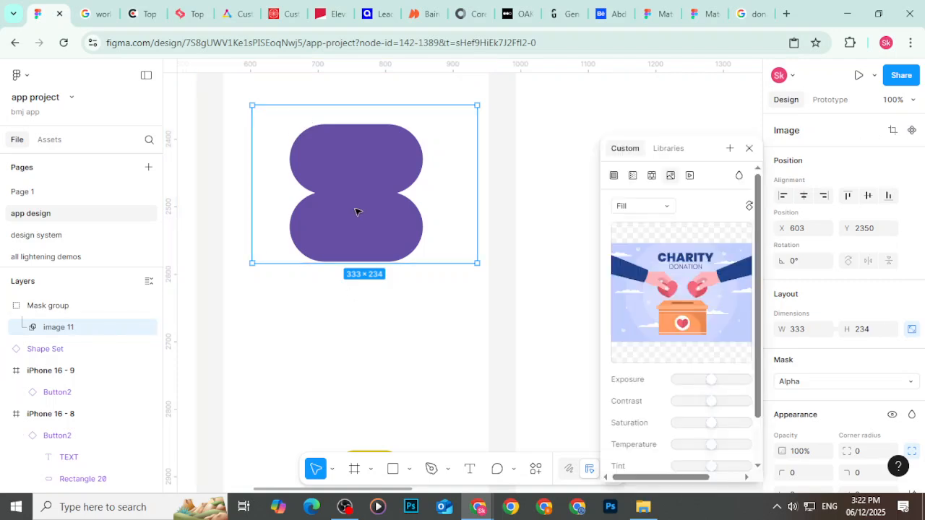
click(749, 148)
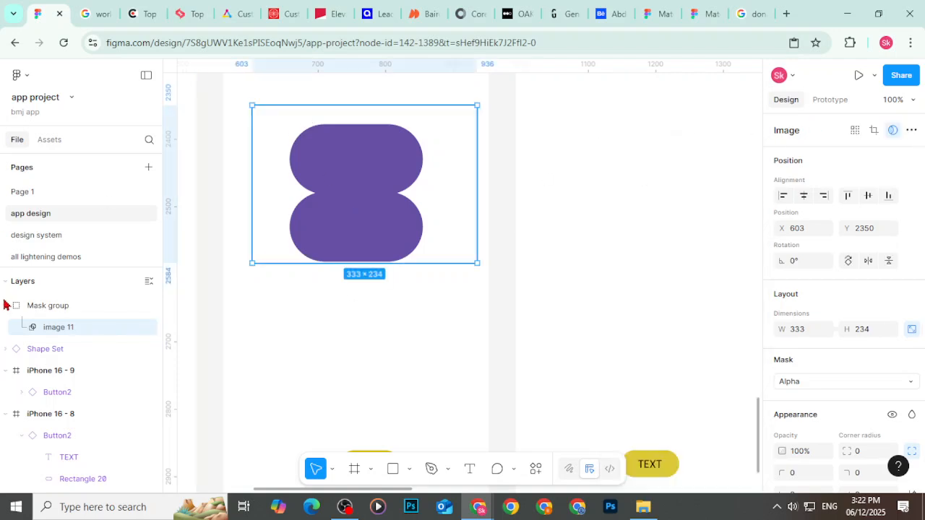
double_click(22, 323)
click(69, 334)
click(69, 334)
key(ctrl+z)
key(ctrl+z)
key(ctrl+shift+z)
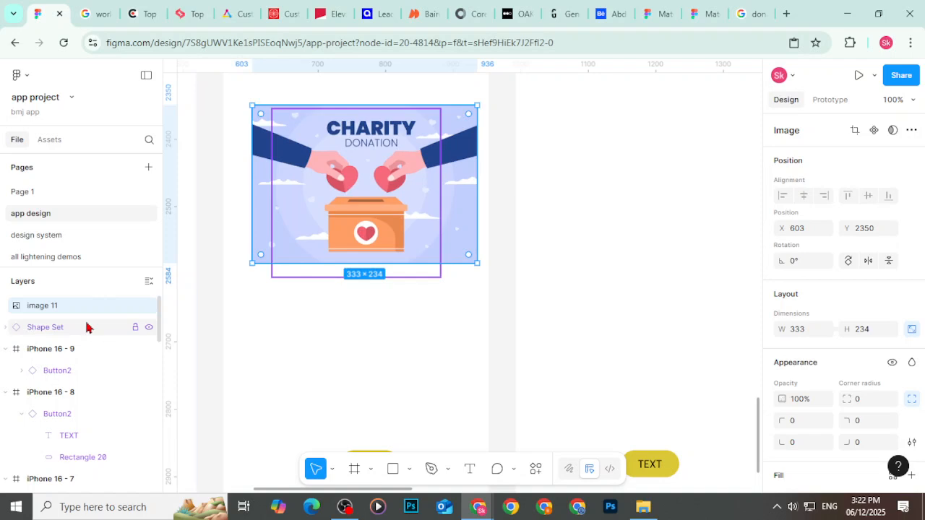
Step: Try to move image 11 inside the Shape Set instance
click(32, 329)
click(6, 329)
click(63, 353)
drag(68, 309, 85, 342)
click(92, 328)
drag(88, 306, 86, 331)
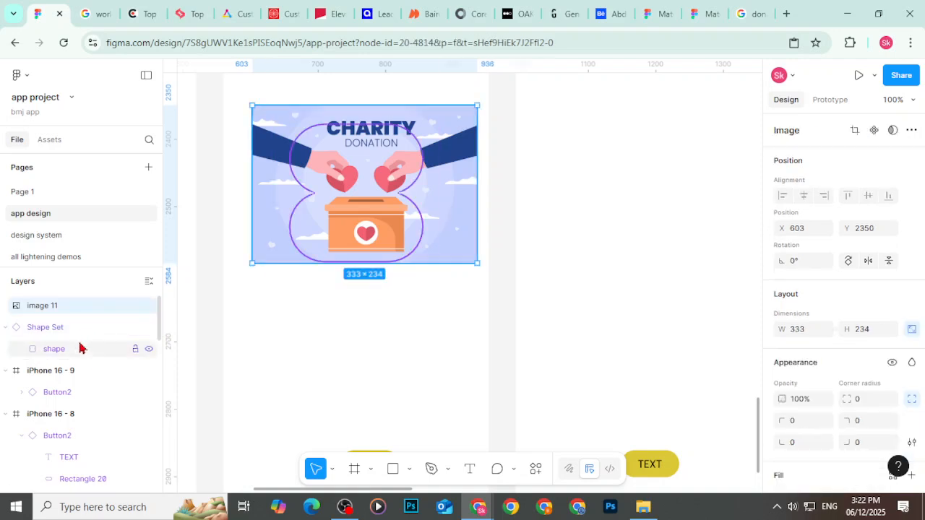
Step: Detach the Shape Set instance from its component
click(80, 348)
click(82, 329)
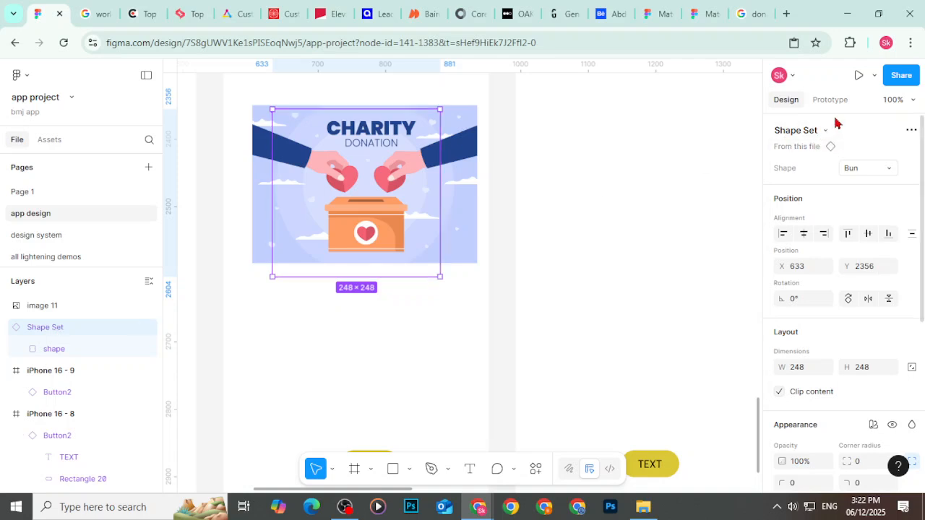
click(911, 131)
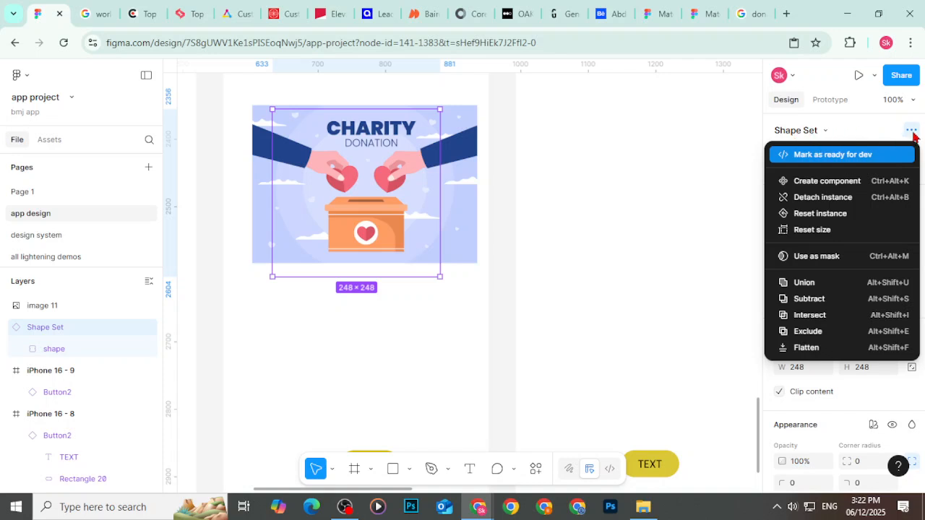
click(816, 197)
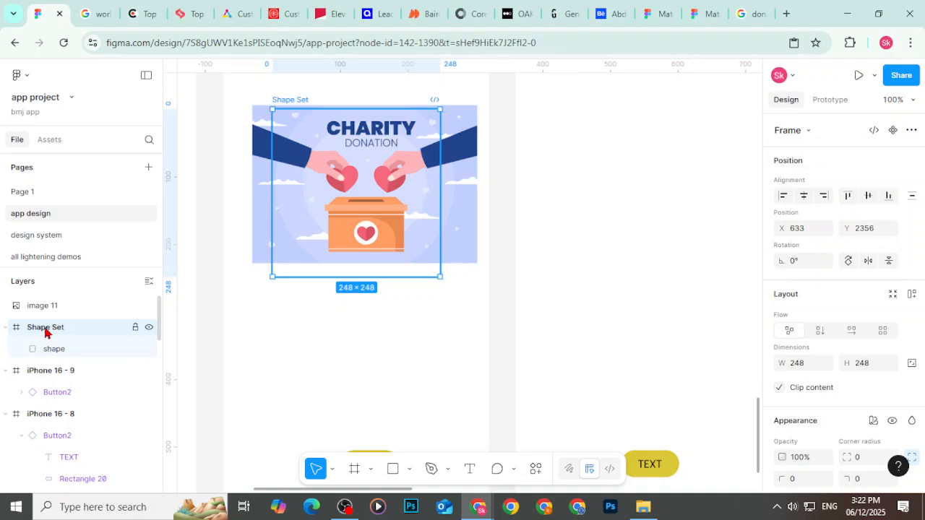
Step: Move image 11 into the detached Shape Set frame, above the shape layer
drag(61, 351, 67, 313)
click(58, 352)
click(61, 330)
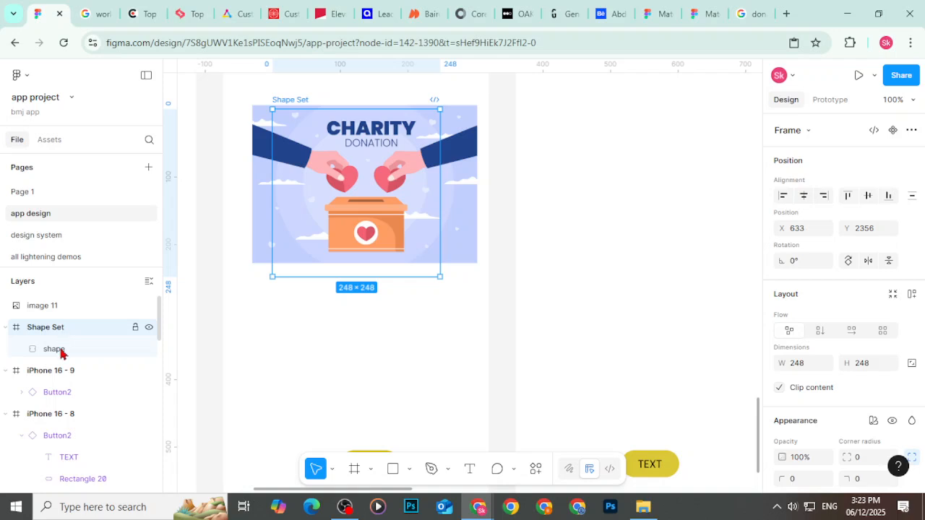
click(60, 349)
click(68, 304)
drag(75, 317, 74, 345)
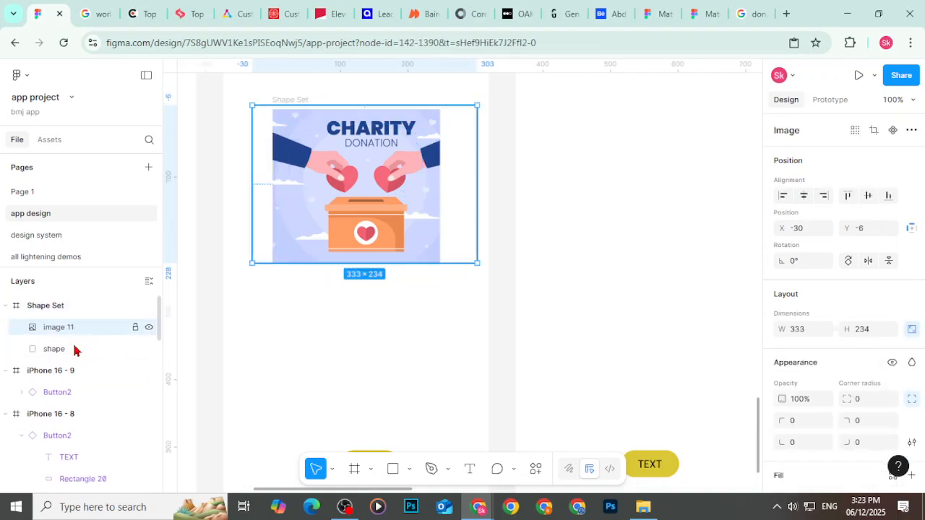
Step: Try to use image 11 as a mask in the Shape Set frame and bring the shape layer above it
right_click(412, 200)
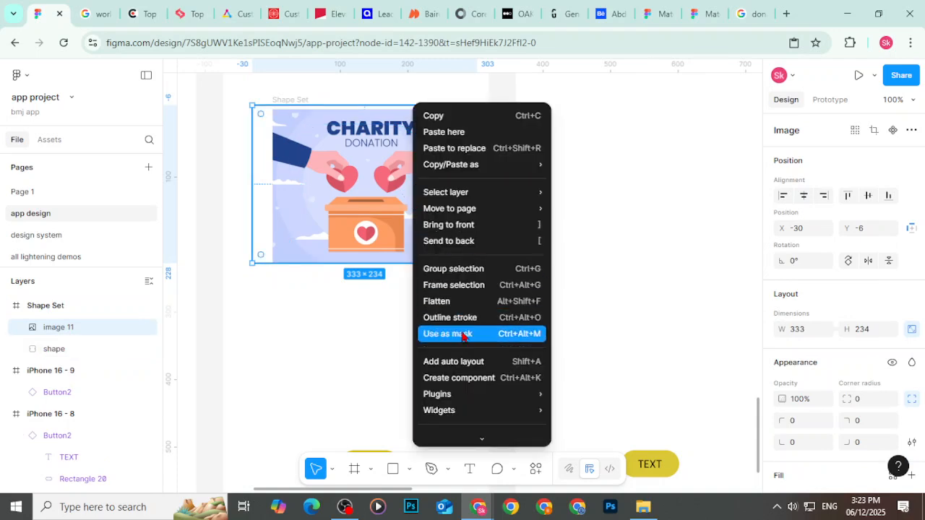
click(467, 333)
click(74, 349)
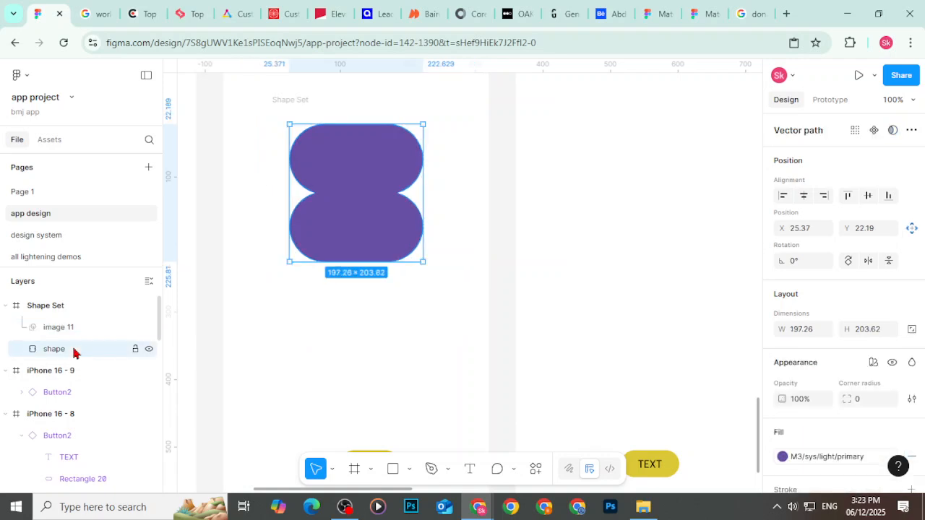
key(ctrl+bracketright)
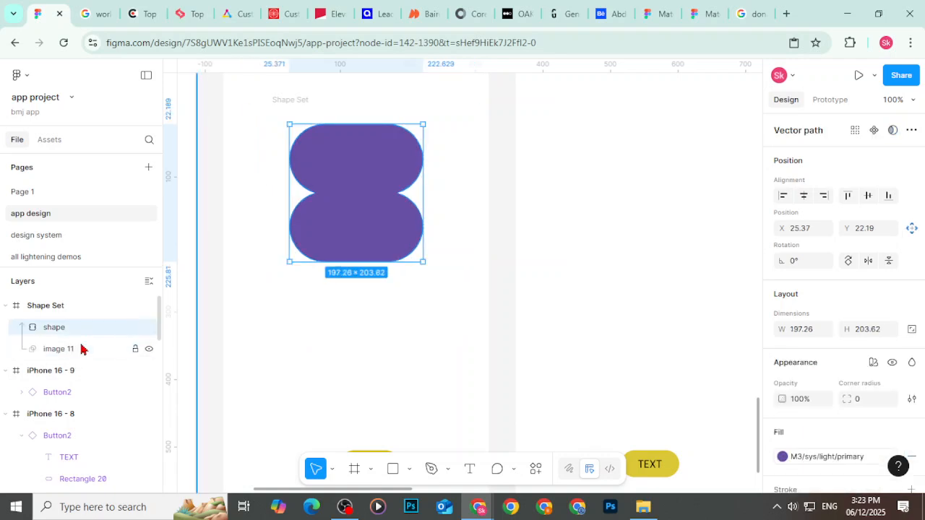
Step: Undo the image 11 mask and the shape layer's reordering
key(ctrl+z)
key(ctrl+z)
key(ctrl+z)
key(ctrl+z)
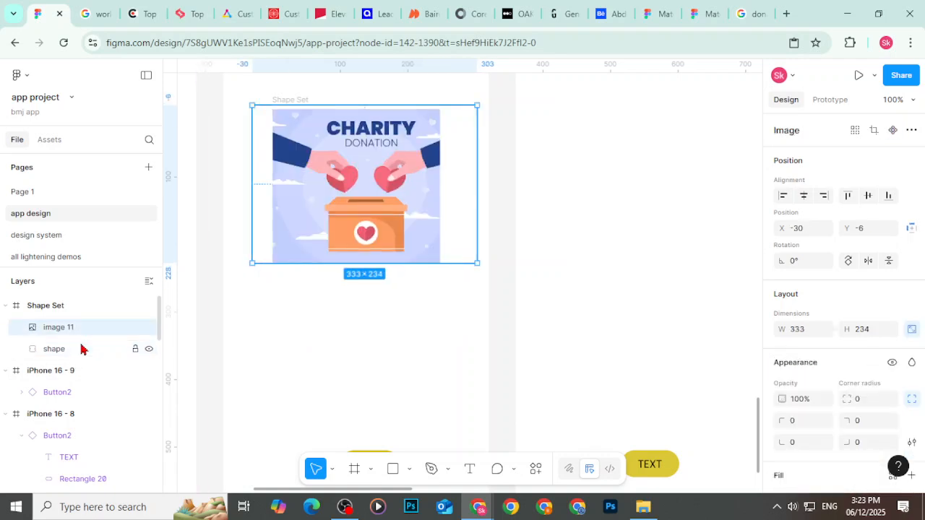
Step: Bring the shape layer in front of image 11 and try using it as a mask
key(ctrl+bracketright)
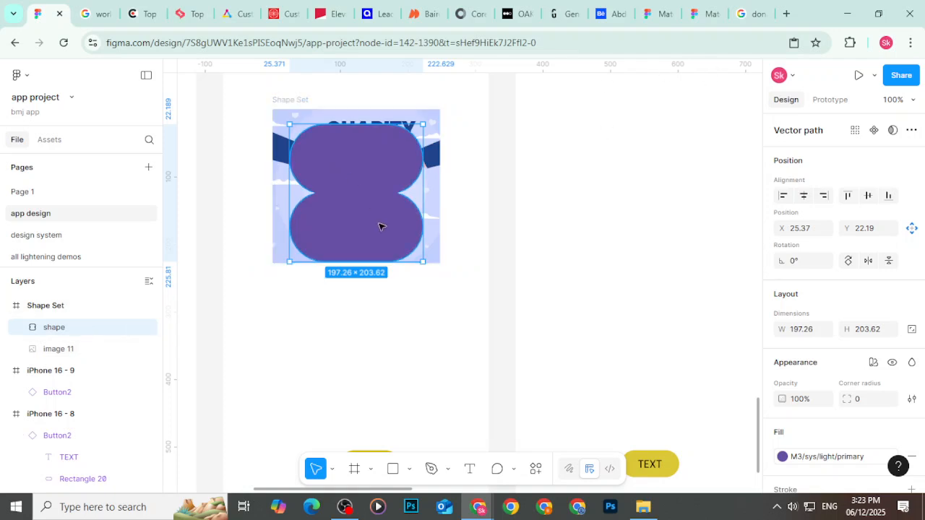
right_click(389, 247)
click(441, 331)
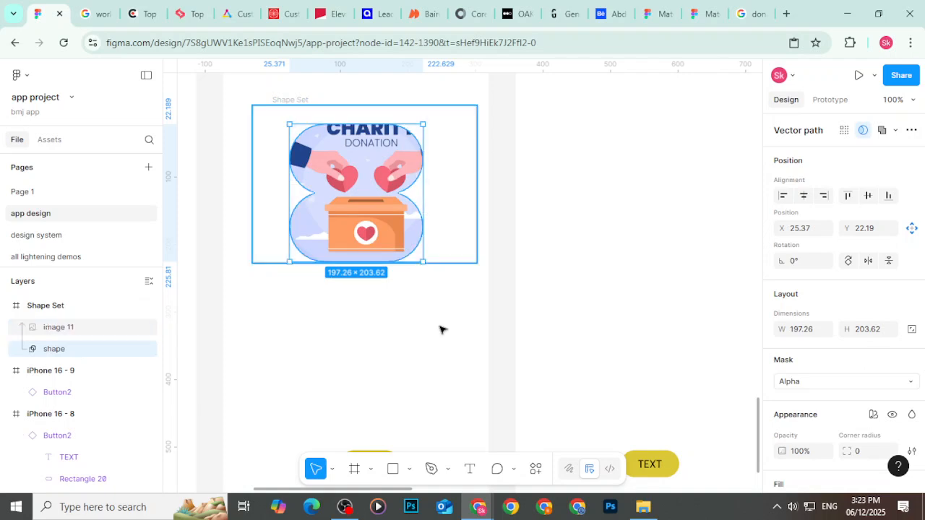
Step: Undo the shape mask and return the unmasked shape layer to above image 11
key(ctrl+z)
key(ctrl+z)
key(ctrl+z)
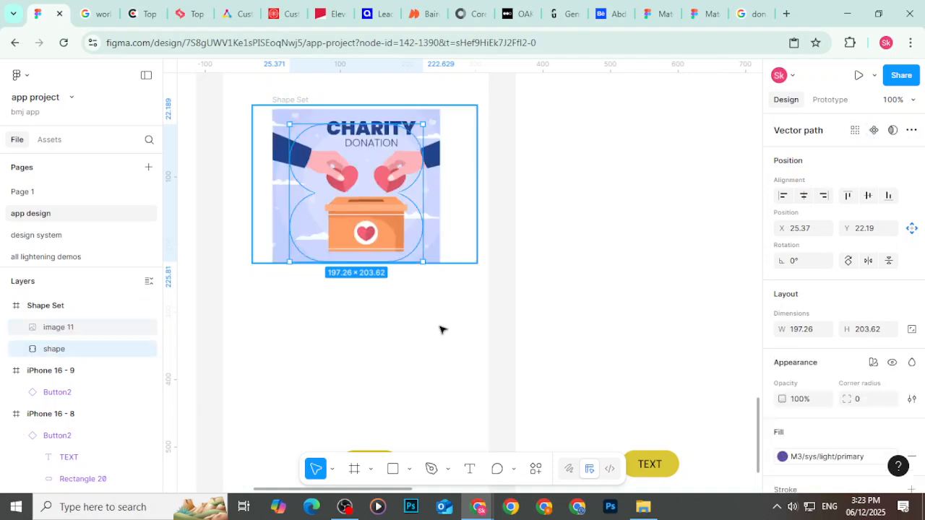
key(ctrl+z)
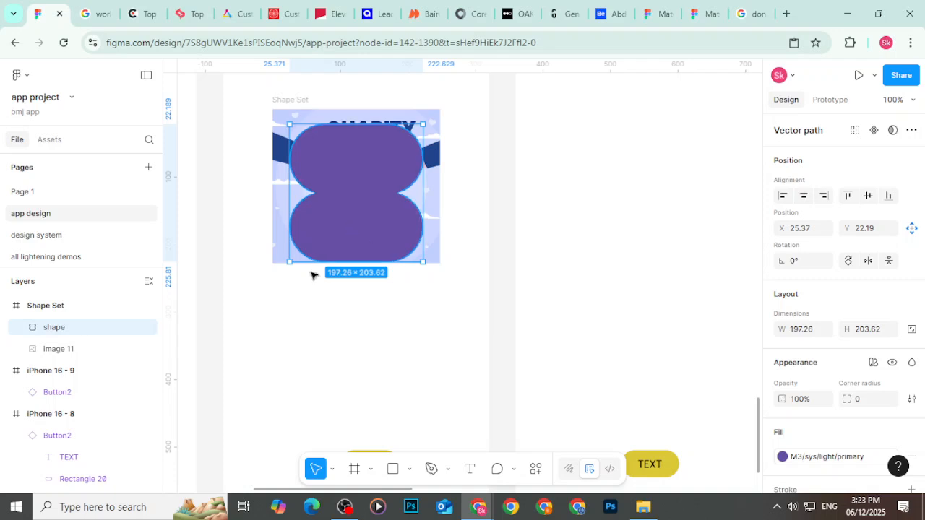
Step: Use the Bun shape layer as a mask and send it backward beneath image 11
right_click(412, 169)
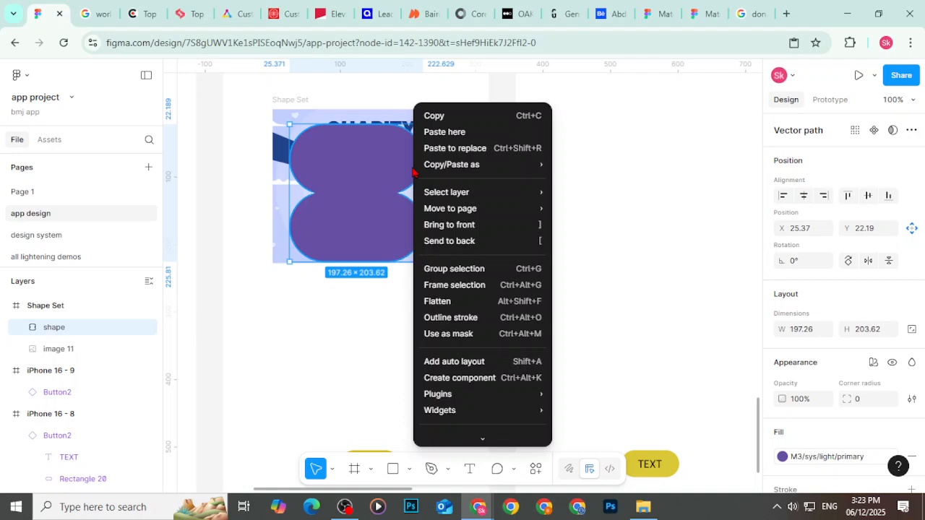
click(466, 338)
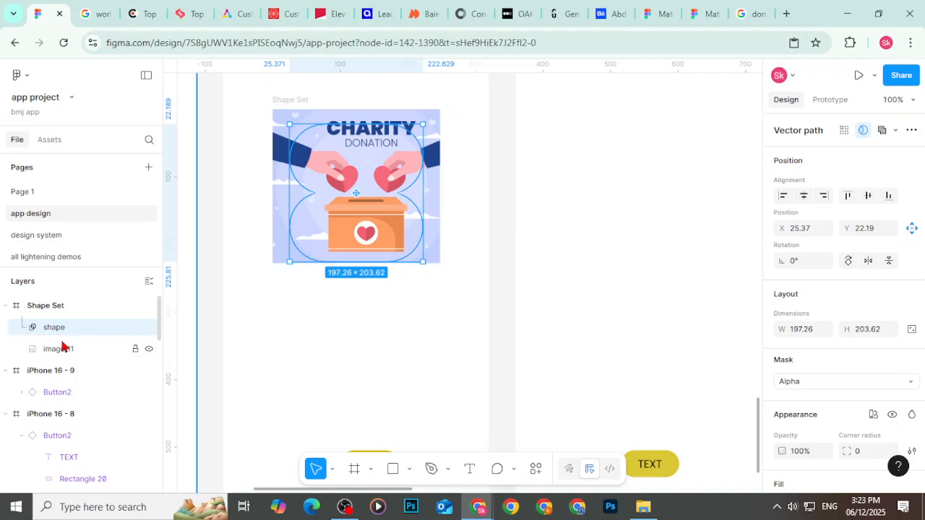
key(ctrl+bracketleft)
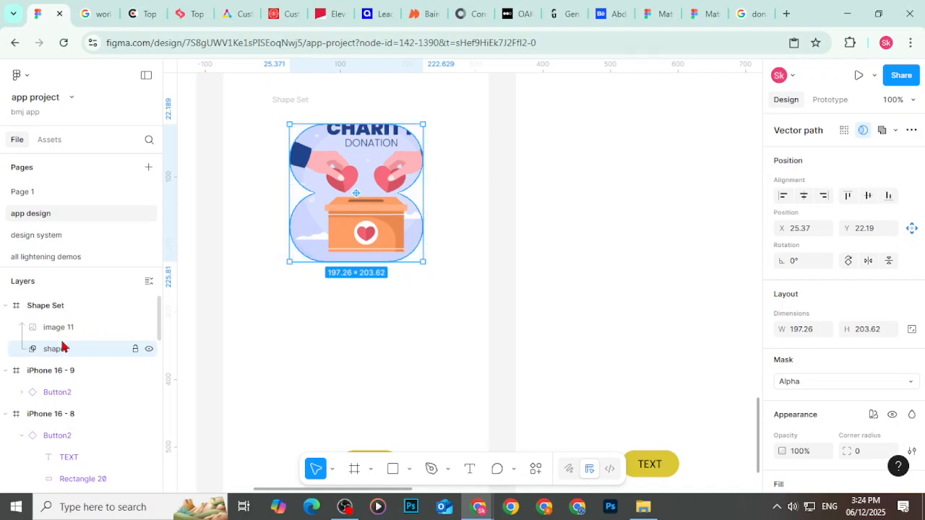
Step: Try the Fit mode for image 11's fill and set it back to Crop
click(27, 329)
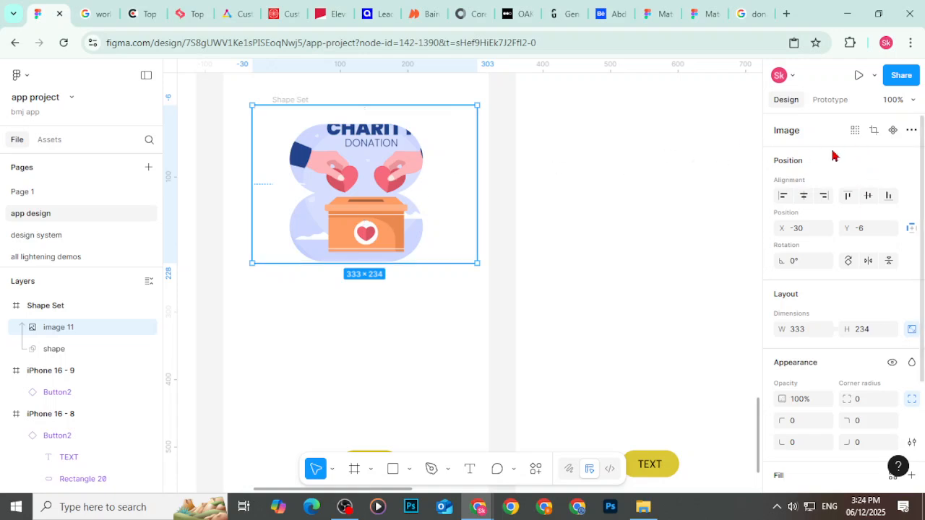
click(874, 131)
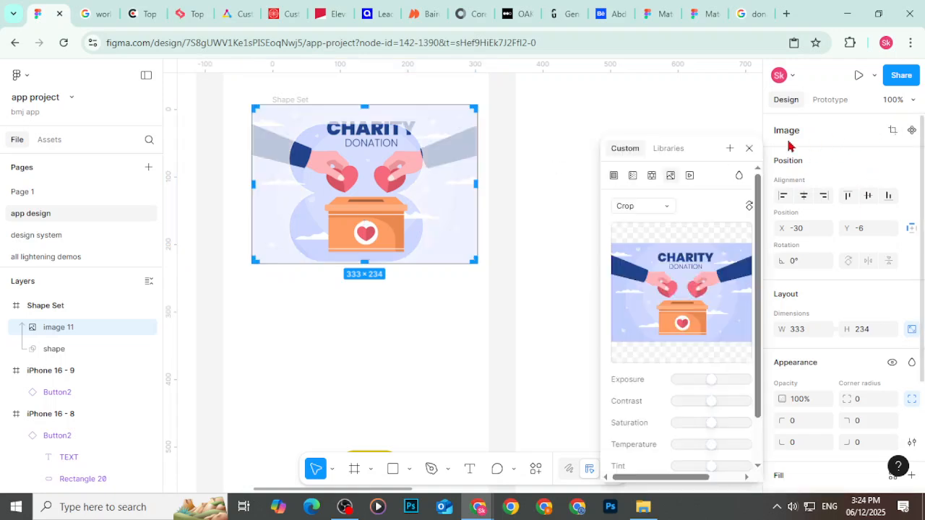
click(634, 208)
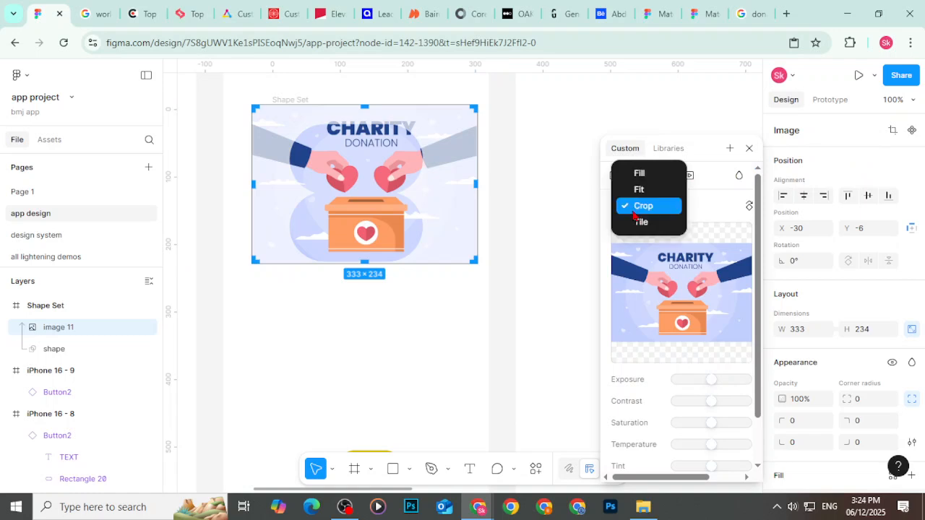
click(645, 190)
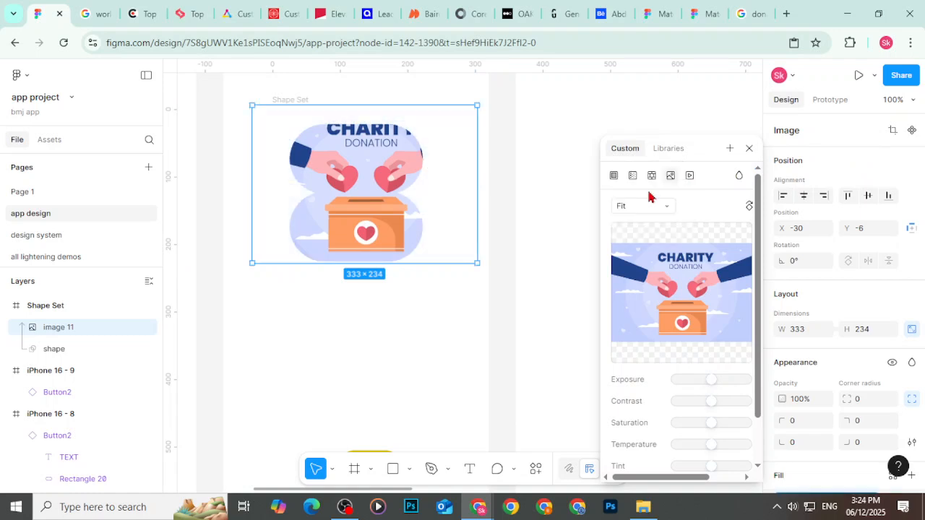
click(653, 210)
click(651, 190)
click(652, 207)
click(665, 248)
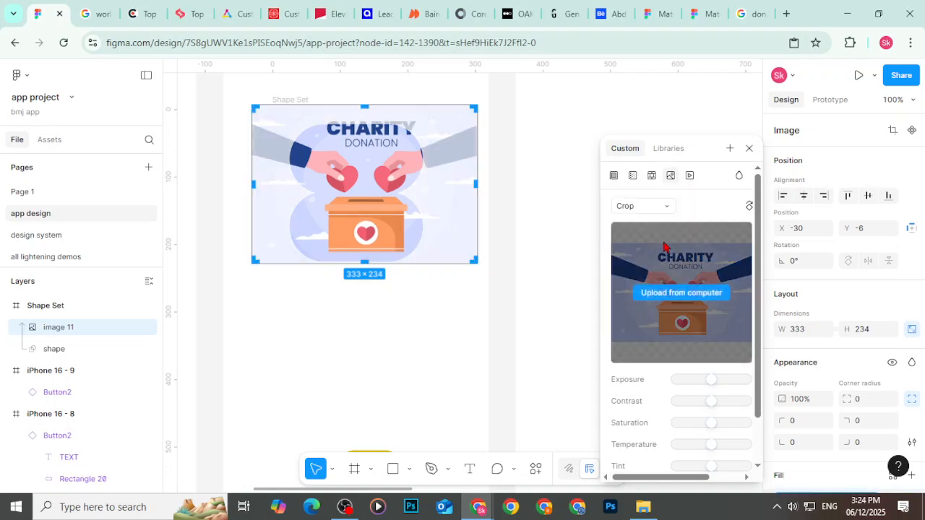
click(749, 148)
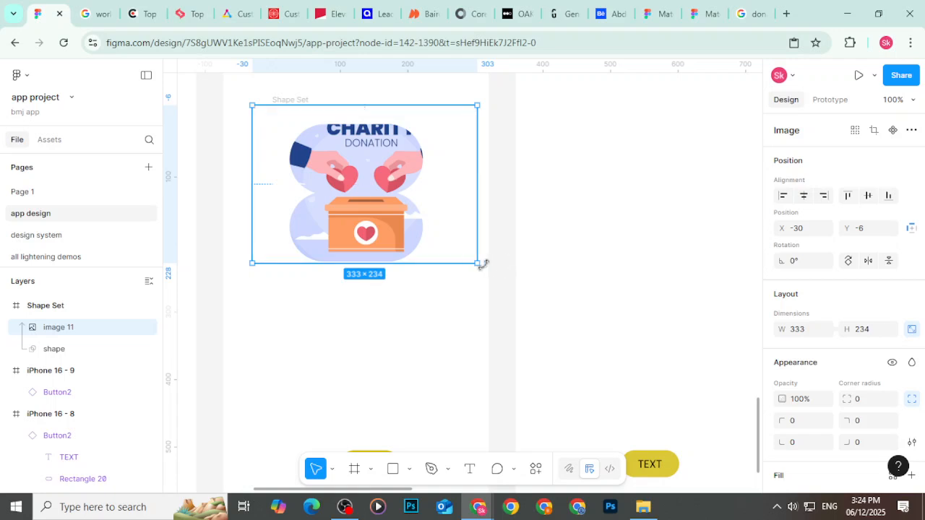
Step: Scale down and reposition image 11 so the charity artwork, including its title and donation box, fits within the Bun mask
drag(475, 260, 387, 216)
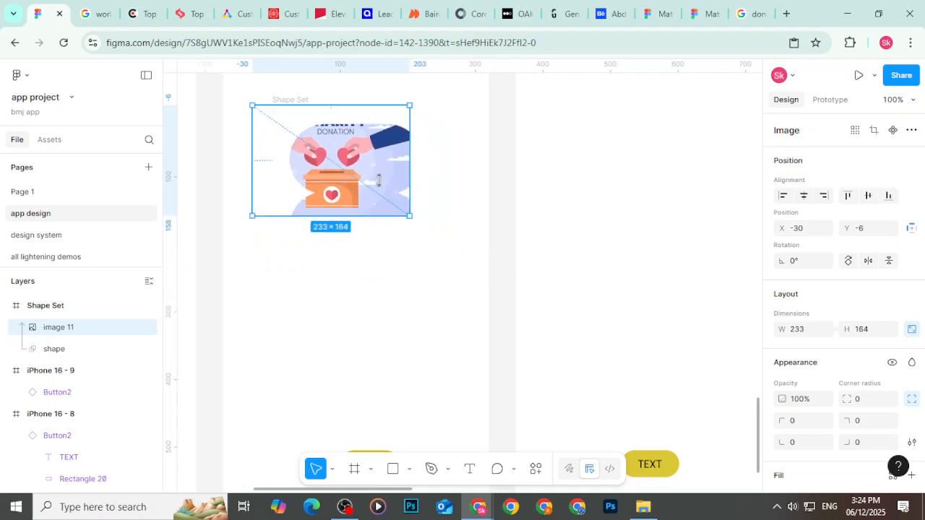
drag(379, 173, 399, 205)
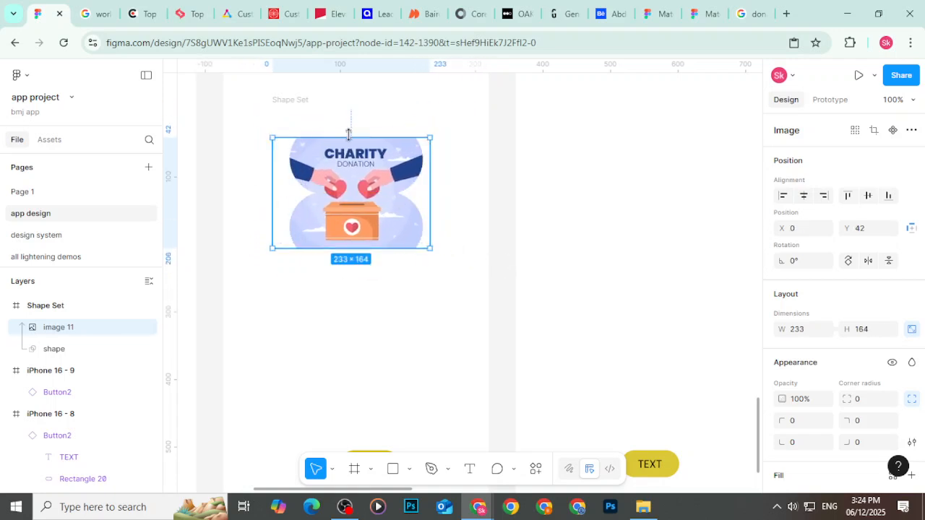
drag(352, 139, 353, 118)
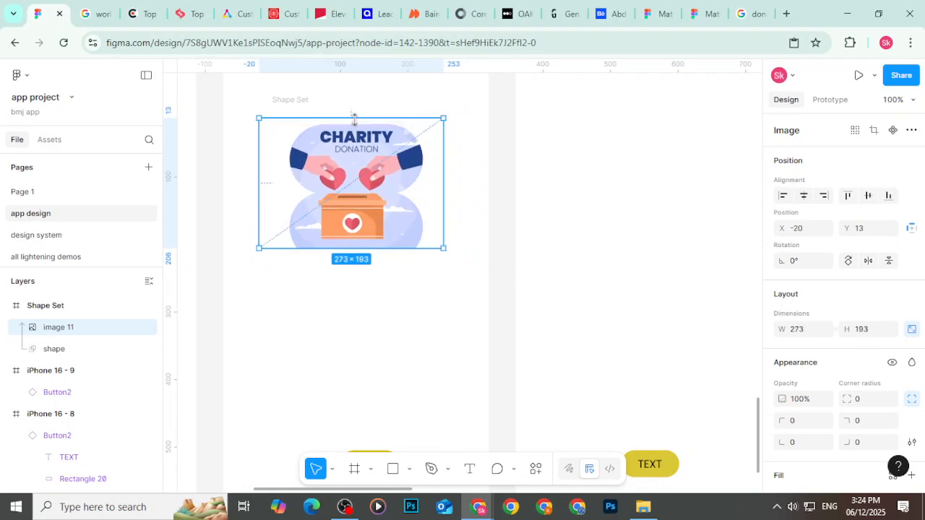
mouse_move(359, 247)
mouse_down()
mouse_move(365, 268)
mouse_move(373, 243)
mouse_move(365, 244)
mouse_up()
click(512, 194)
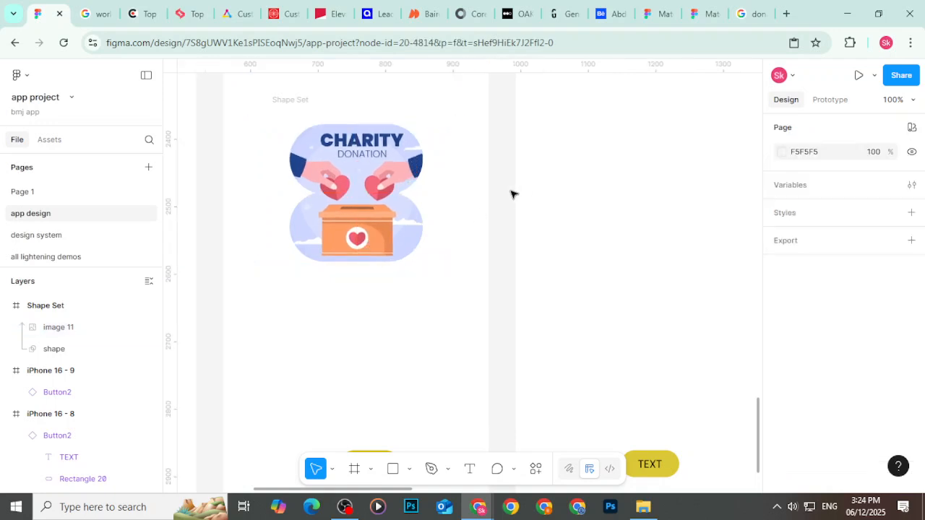
Step: Review the masked illustration on the iPhone 16 - 6 screen and collapse the Shape Set frame's layers
scroll(513, 193, down, 4)
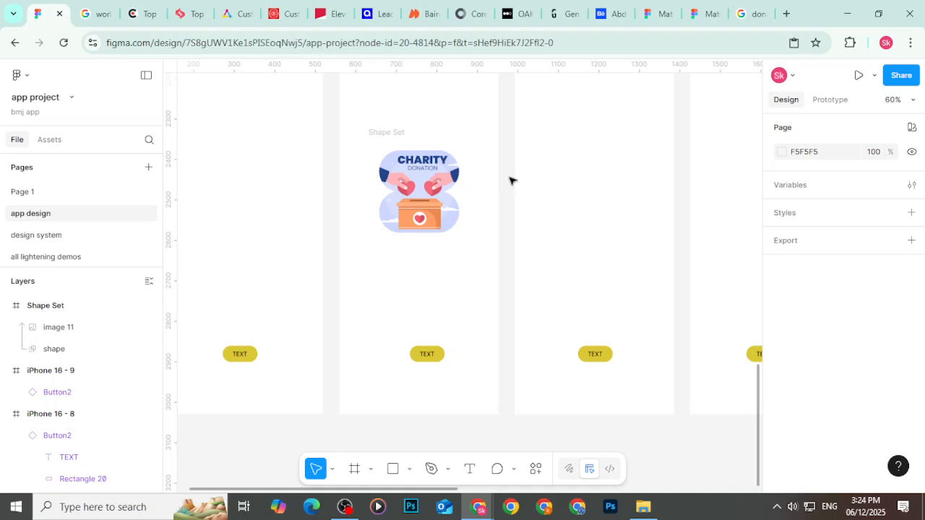
scroll(508, 187, up, 1)
scroll(508, 190, down, 1)
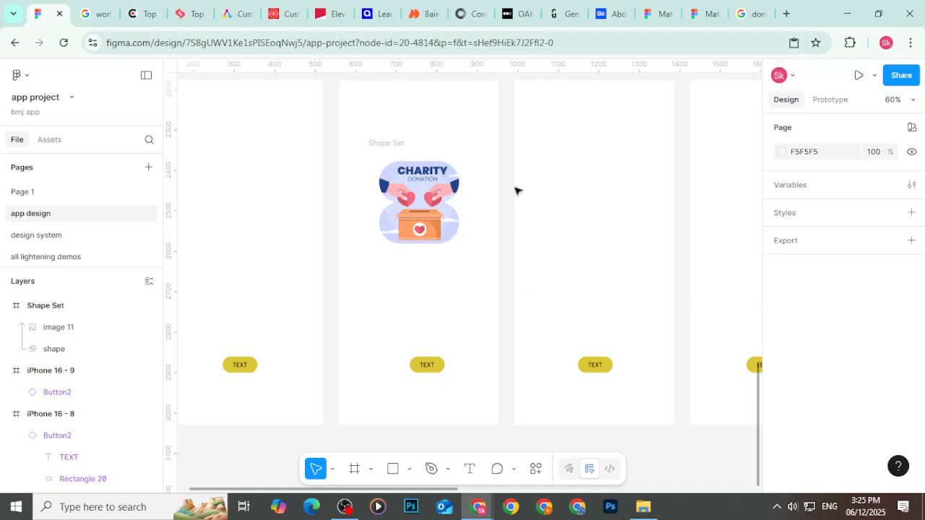
scroll(510, 181, up, 1)
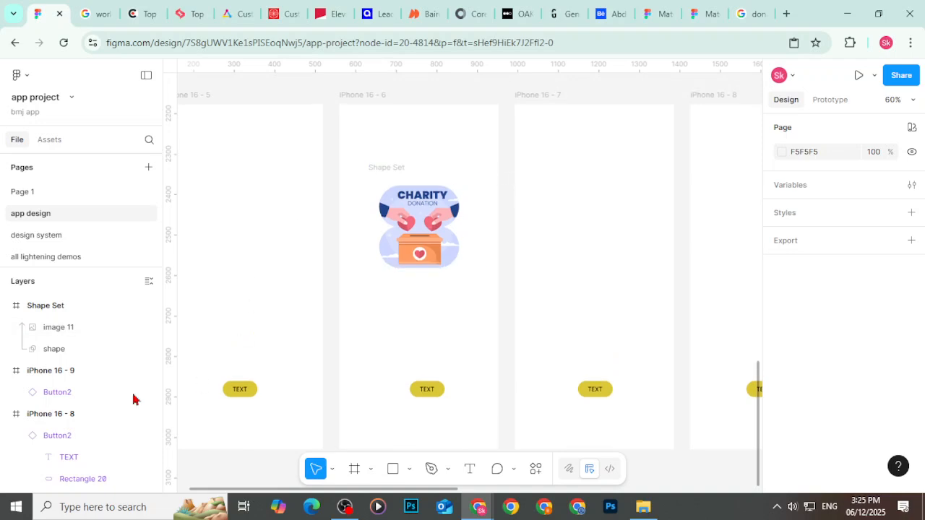
click(6, 306)
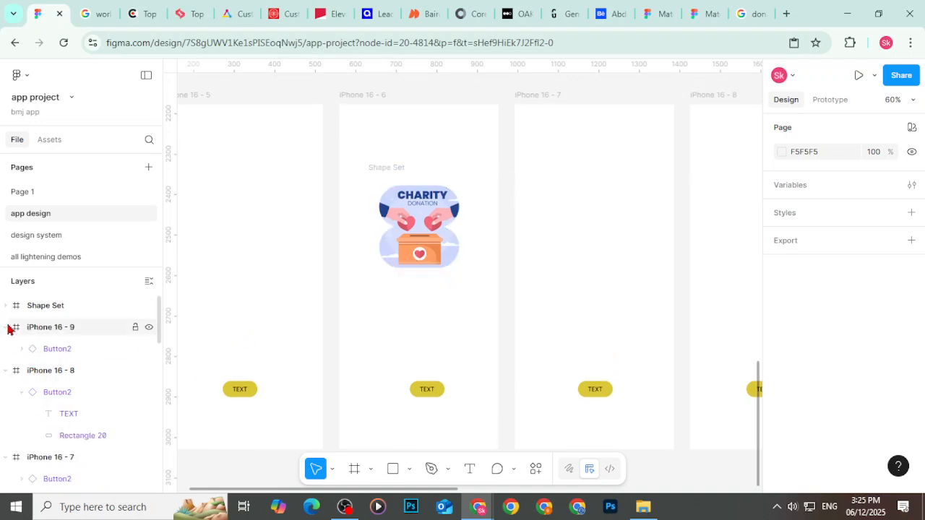
Step: Collapse the layers of the iPhone 16 - 9 and iPhone 16 - 8 frames and open the design system page
click(7, 327)
click(8, 350)
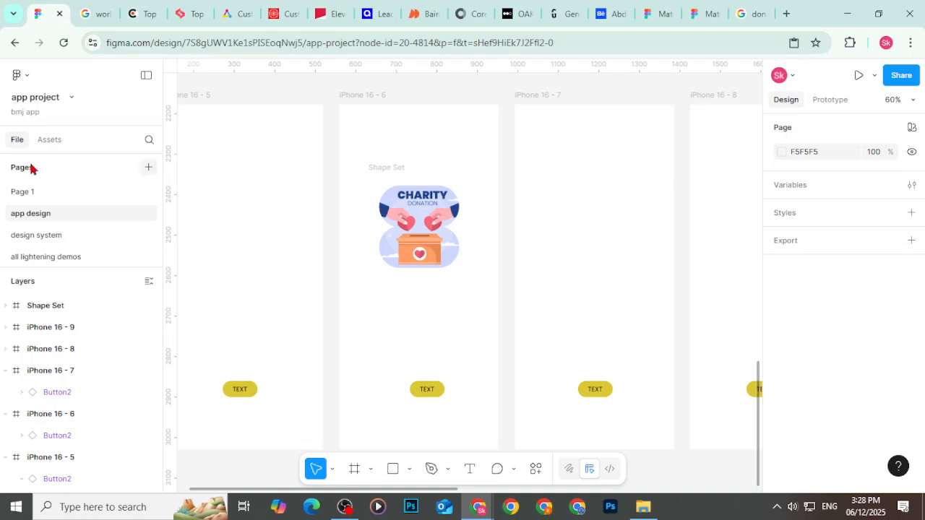
click(59, 245)
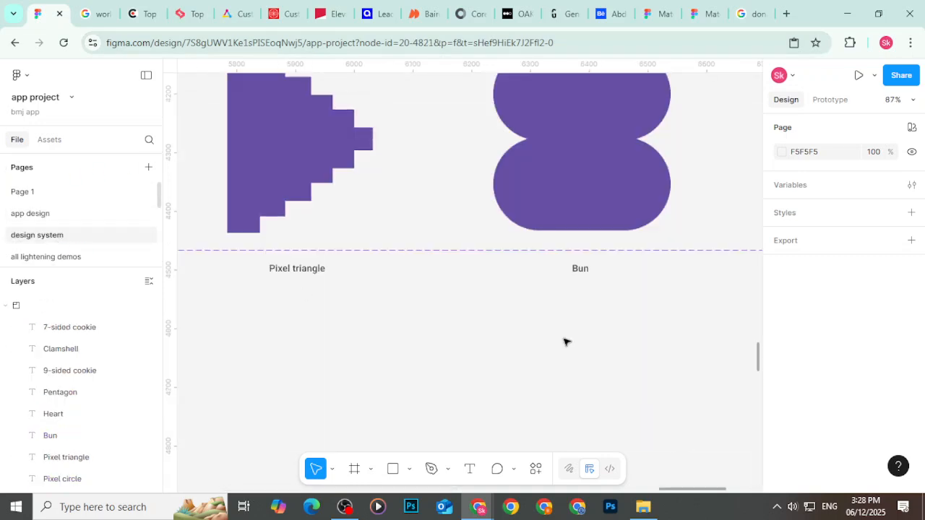
Step: Draw a rectangle about 290 × 256 in the empty canvas area far left of the existing components
scroll(553, 361, down, 6)
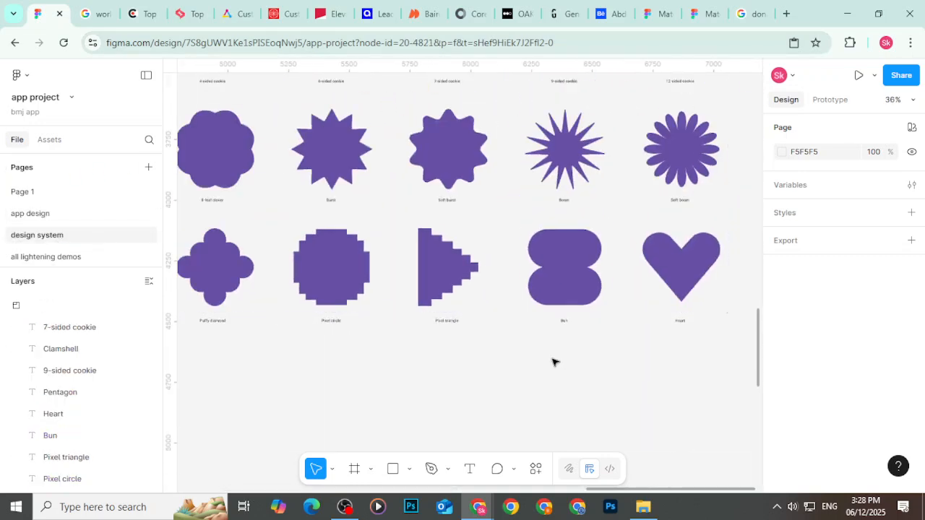
scroll(554, 363, down, 8)
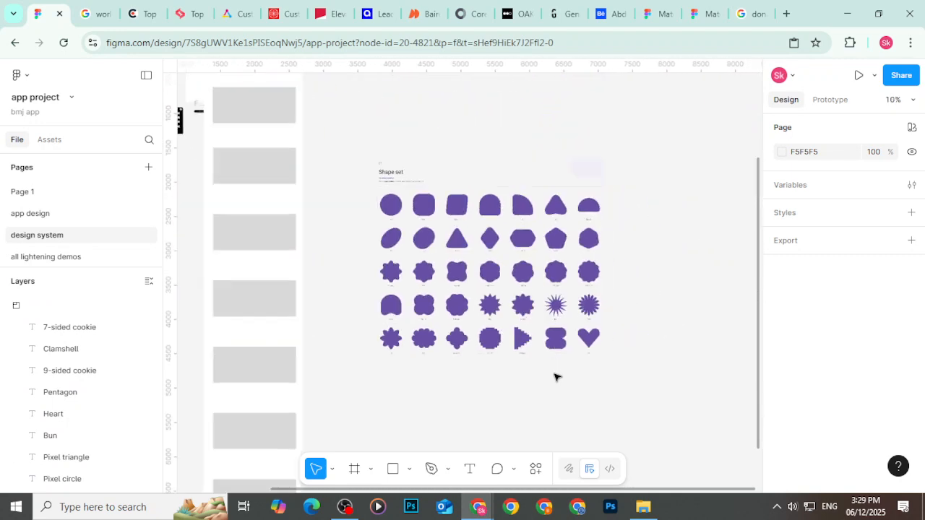
scroll(507, 300, down, 3)
scroll(192, 151, up, 5)
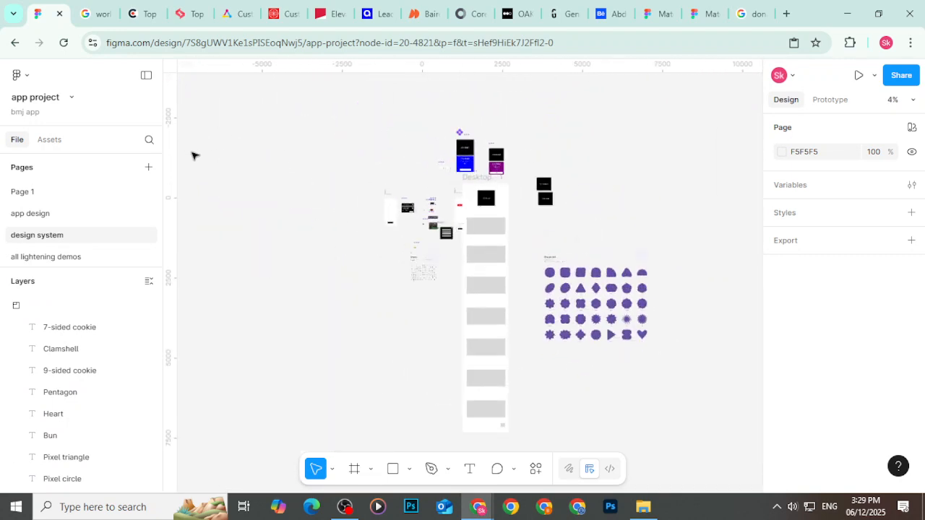
click(392, 468)
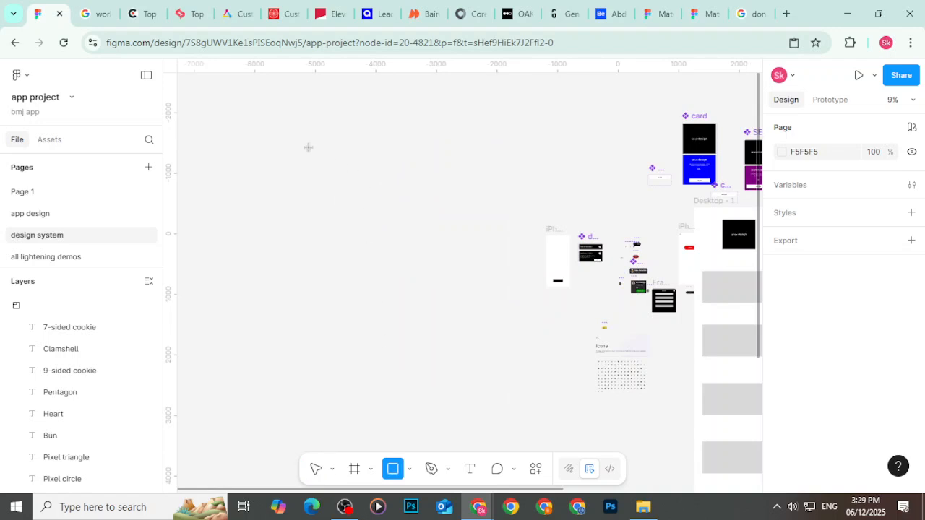
drag(295, 142, 314, 151)
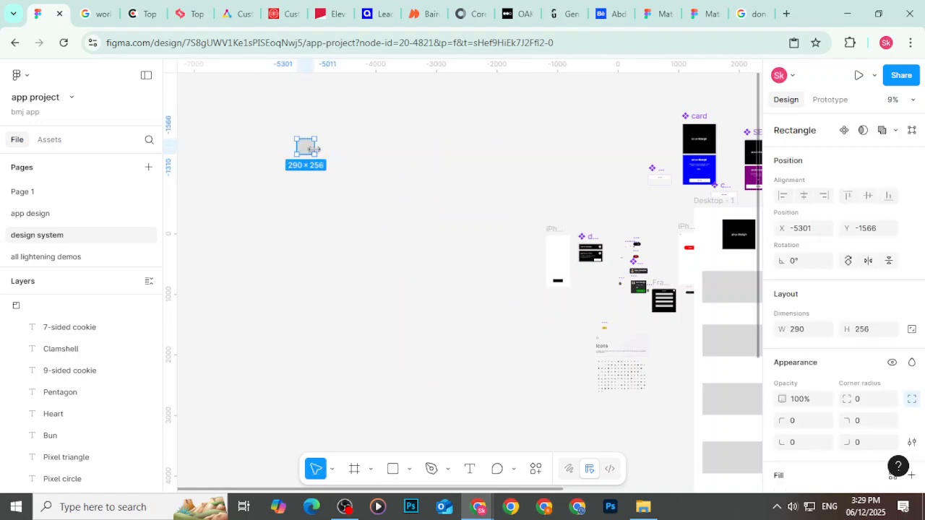
scroll(314, 150, up, 2)
scroll(314, 150, up, 2)
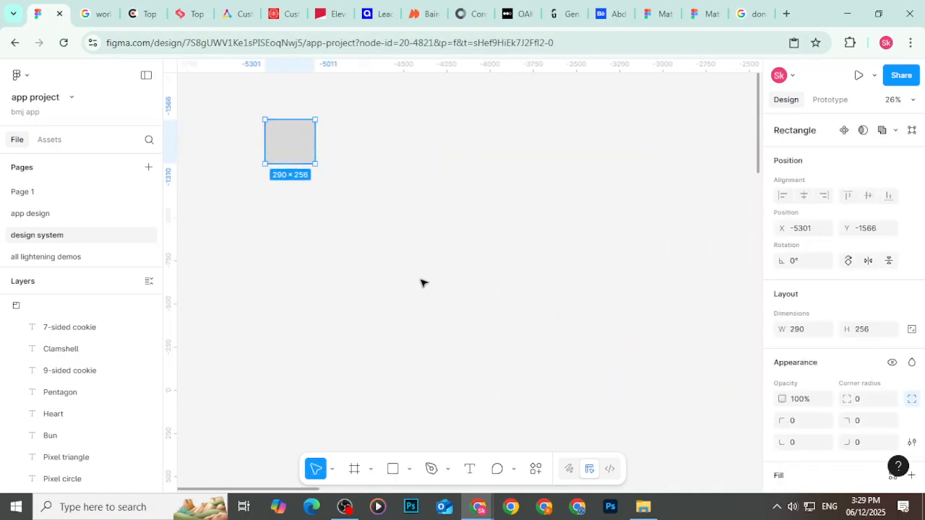
Step: Set the new rectangle's fill to FFFFFF and deselect it
click(359, 285)
click(304, 141)
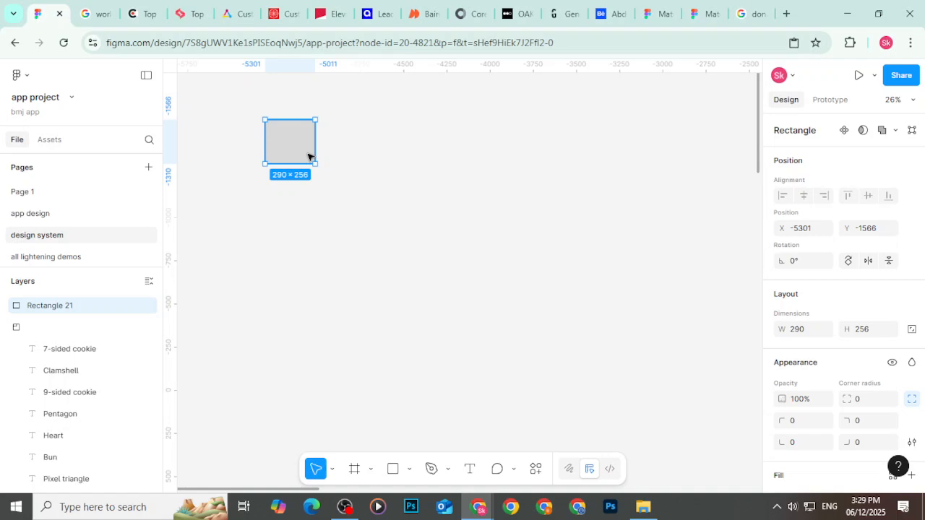
scroll(806, 347, down, 3)
click(812, 357)
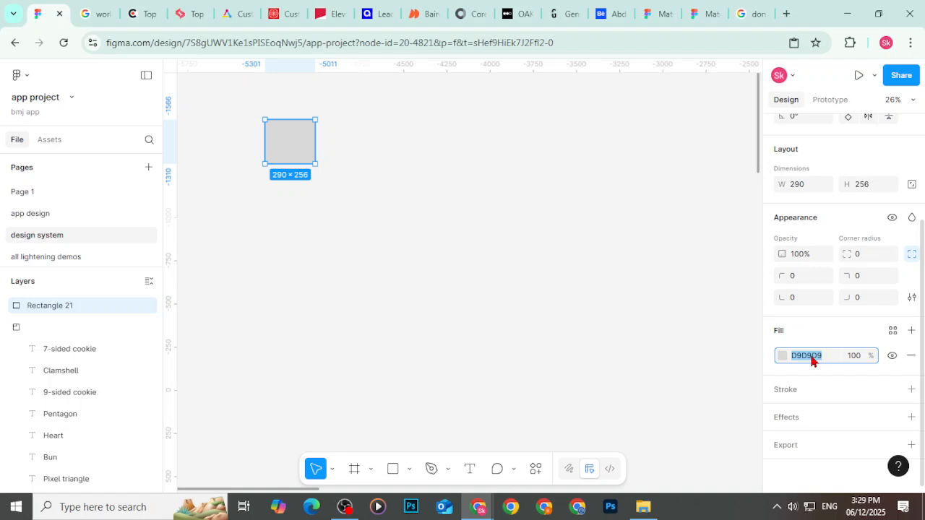
text(ffffff)
key(Return)
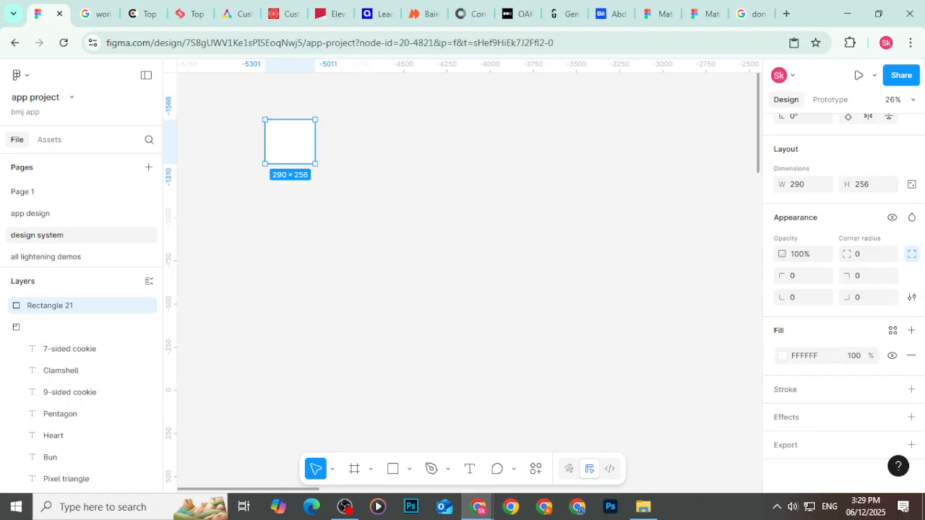
click(538, 160)
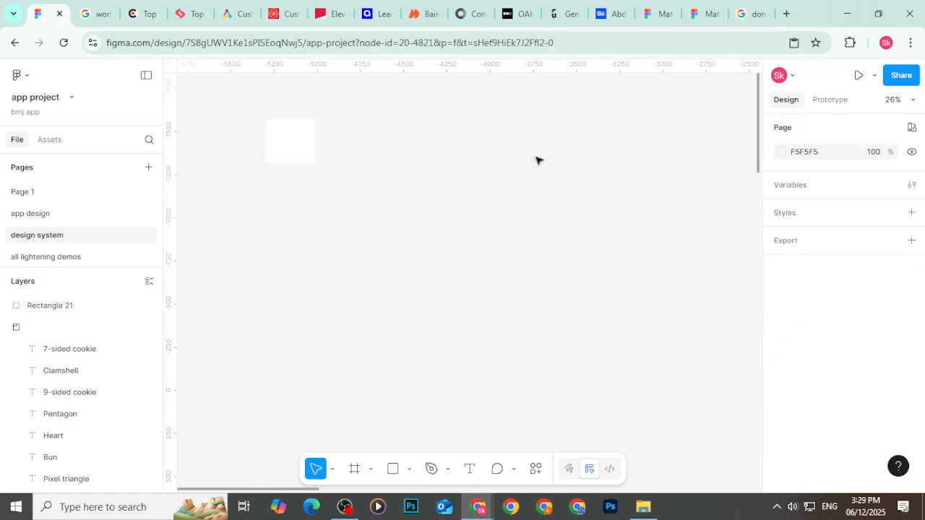
Step: Duplicate the white swatch, place the copy directly against its right edge, and set the copy's fill to EBEBEB
click(296, 144)
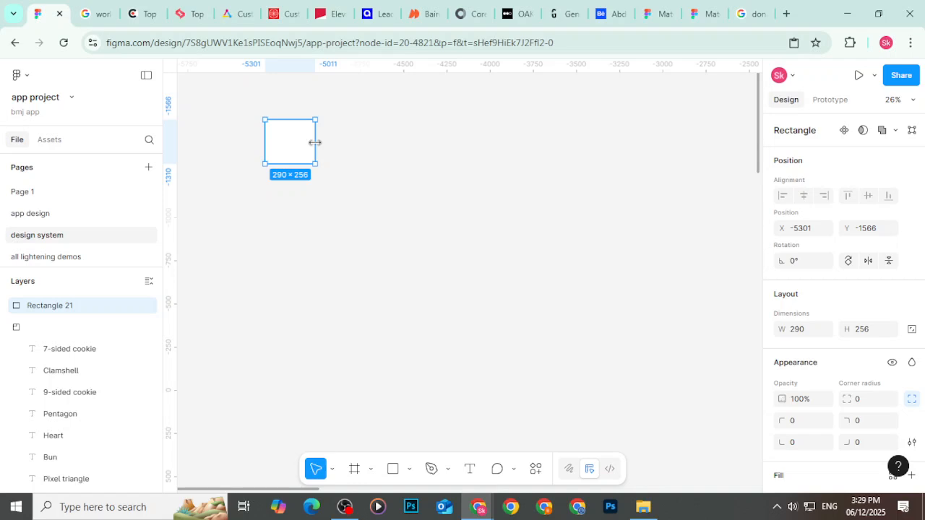
key(ctrl+d)
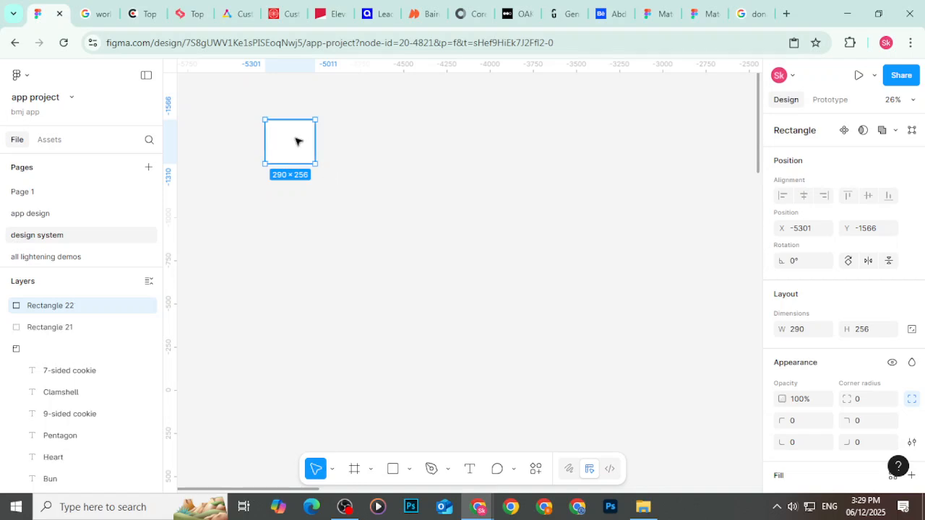
drag(308, 144, 347, 140)
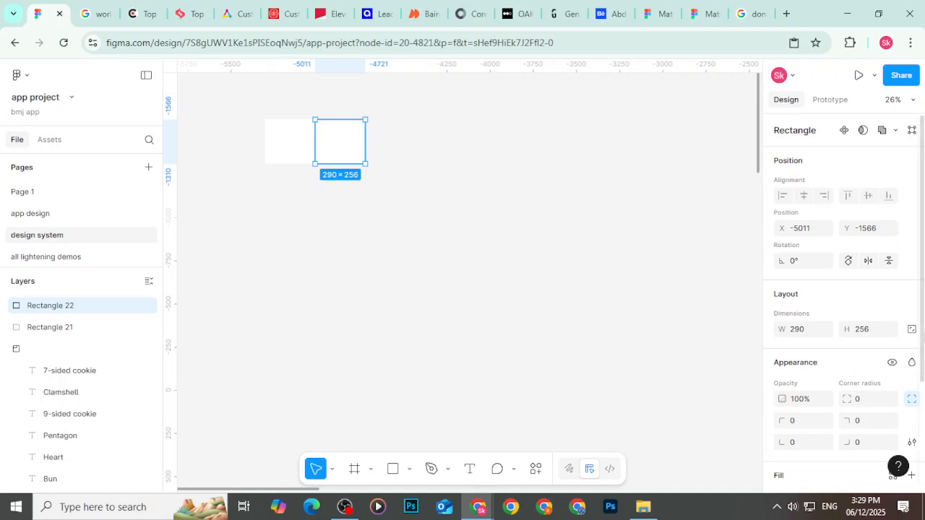
scroll(821, 340, down, 4)
click(804, 354)
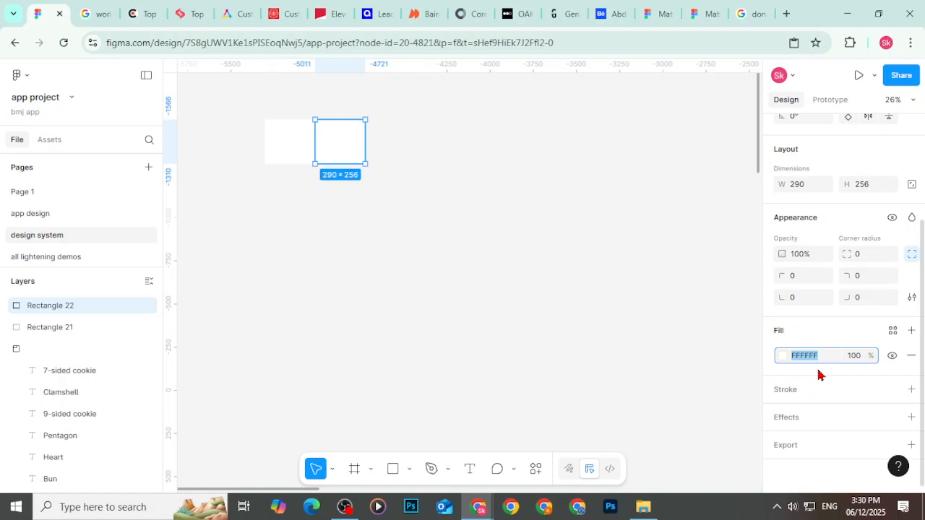
text(EBEBEB)
key(Return)
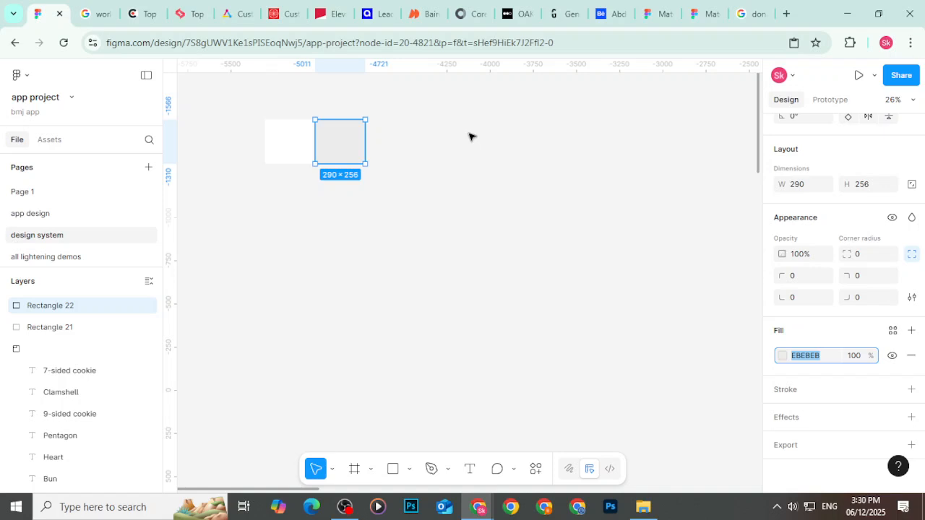
Step: Continue the row with two more adjoining duplicate swatches, filled D7D7D7 and C3C3C3
key(ctrl+d)
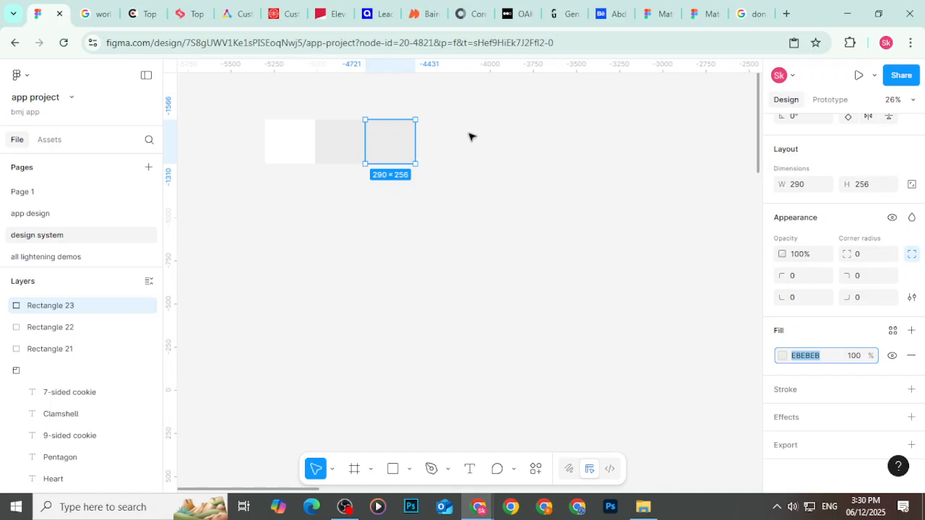
text(D7D7D7)
key(Return)
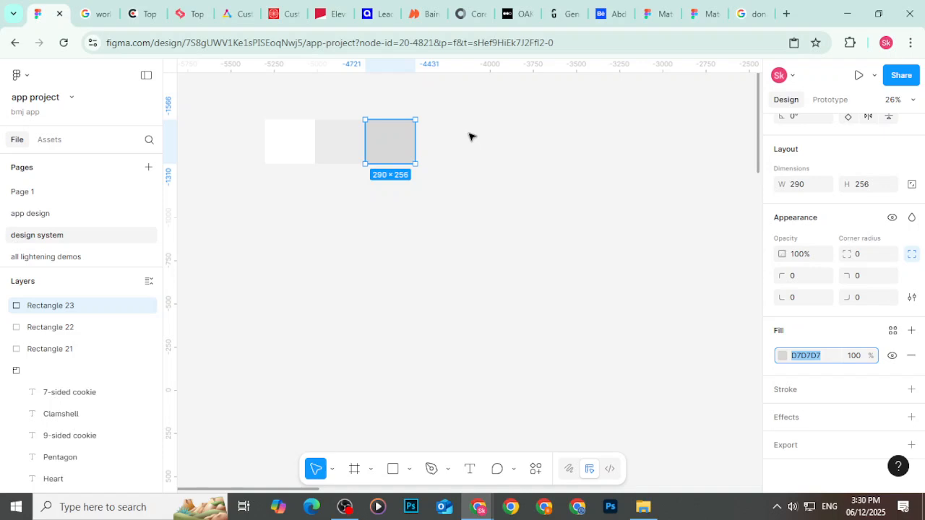
key(ctrl+d)
text(C3C3C3)
key(Return)
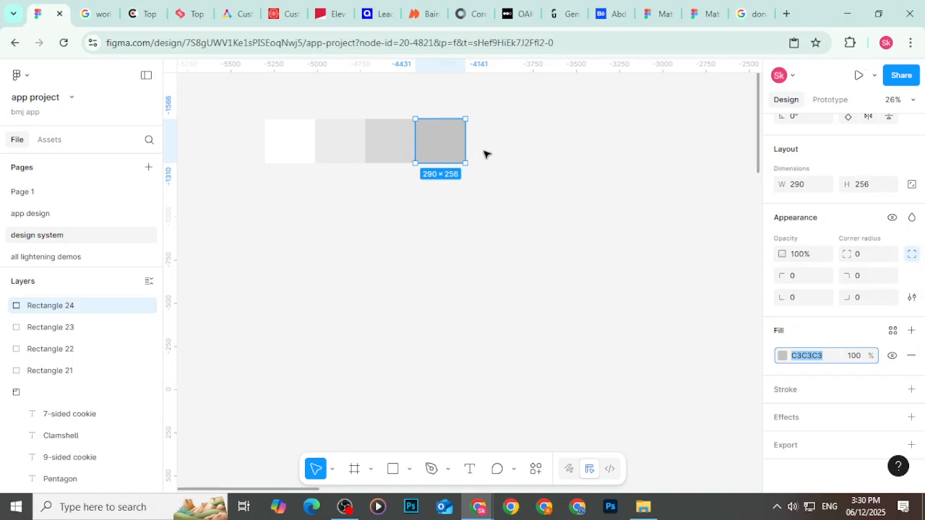
Step: Move the C3C3C3 swatch to the right, leaving a gap of about one swatch width after the D7D7D7 swatch
scroll(485, 163, down, 2)
drag(463, 148, 502, 148)
click(532, 180)
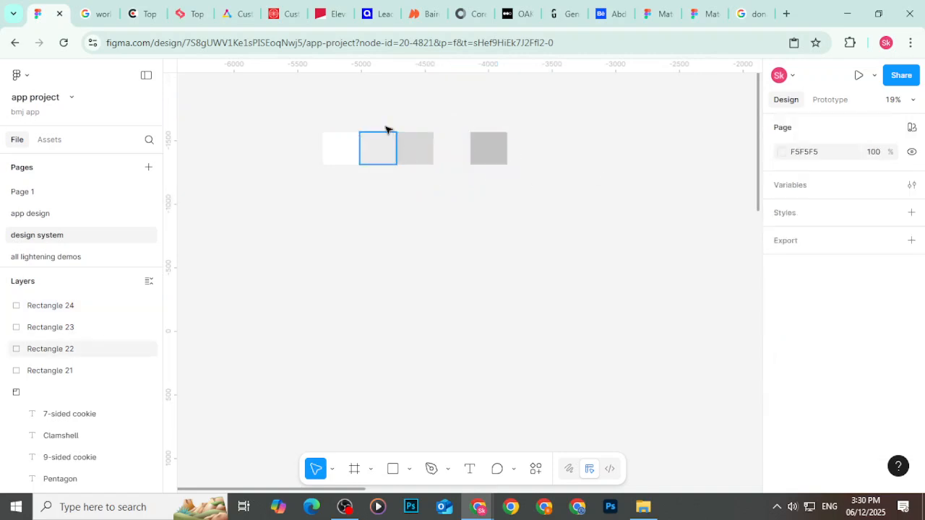
Step: Add the text label "bASE" above the first three swatches and set its font size to 40
click(470, 468)
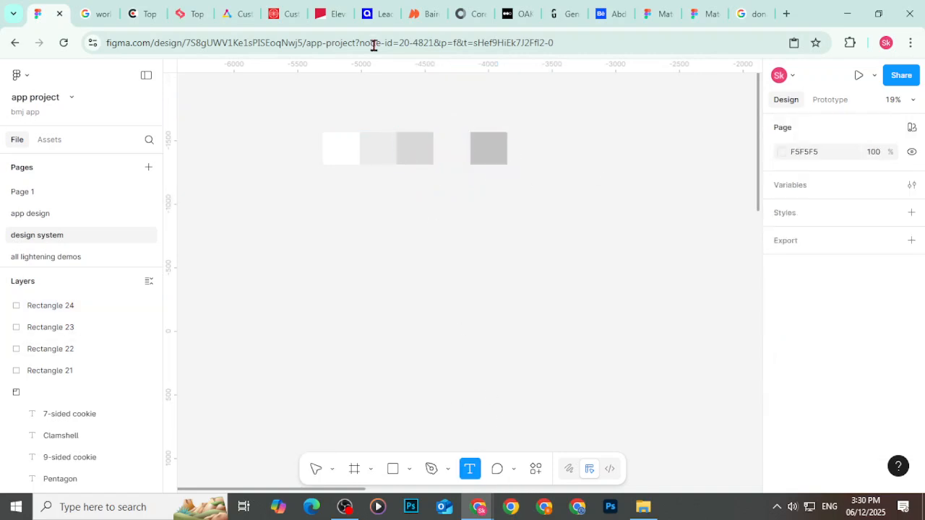
click(362, 102)
text(M)
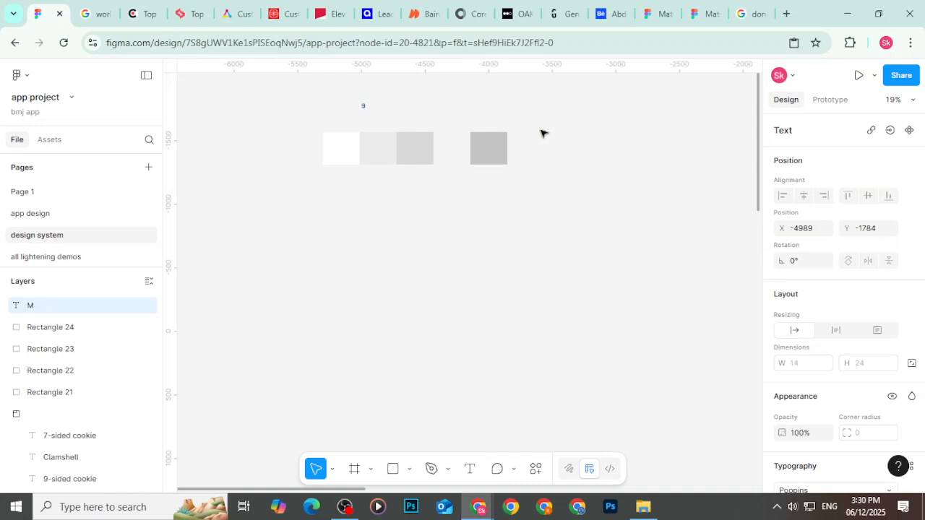
key(BackSpace)
text(bASE)
key(Escape)
scroll(838, 326, down, 2)
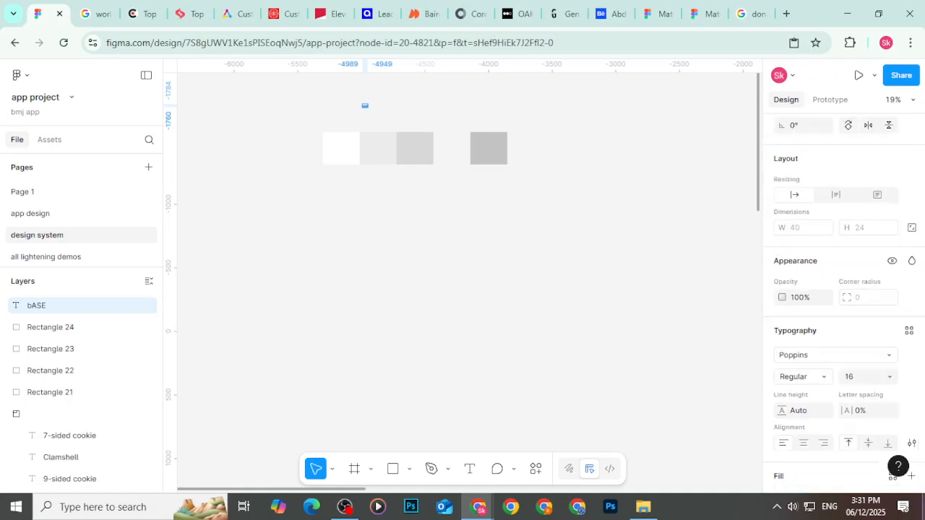
click(895, 377)
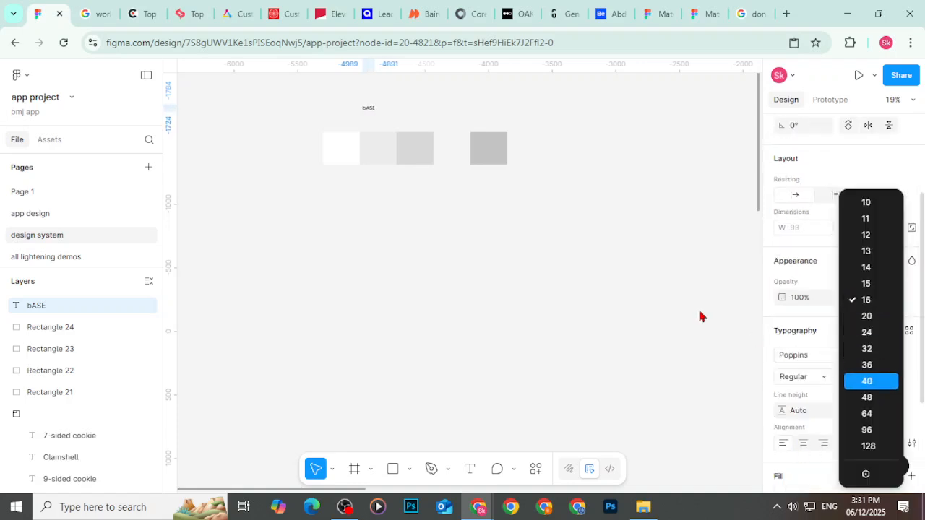
click(867, 380)
Step: Correct the label above the swatches to read "BASE" in all capitals
double_click(368, 110)
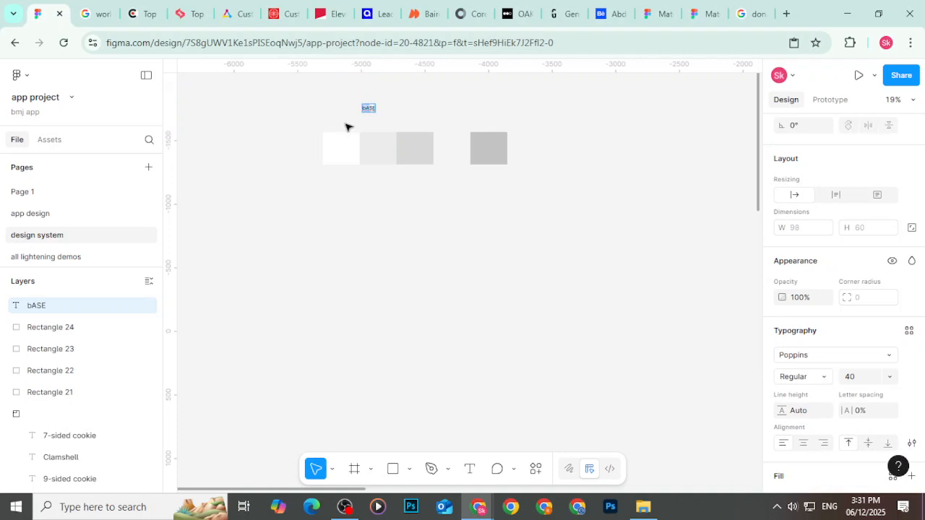
text(baSE)
key(BackSpace)
key(BackSpace)
text(BA)
key(Escape)
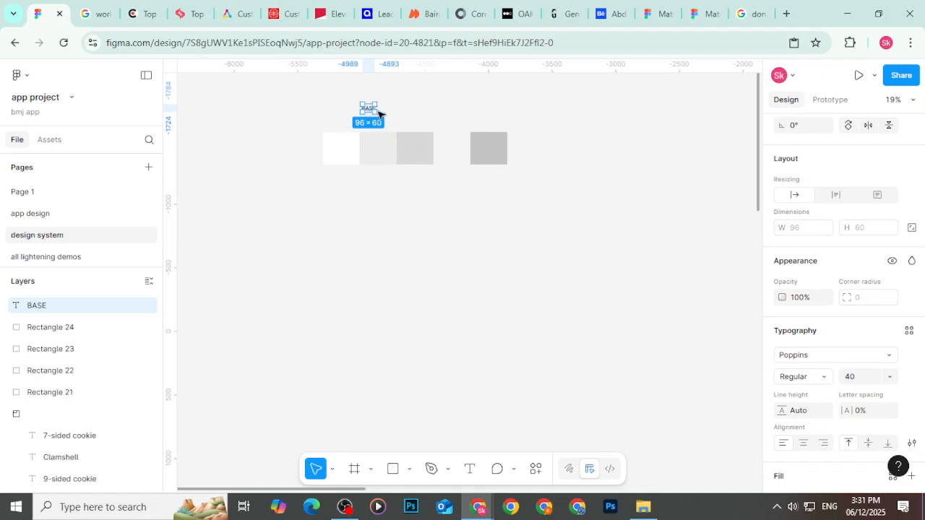
Step: Set the BASE label's font size to 128 and deselect it
scroll(876, 465, down, 2)
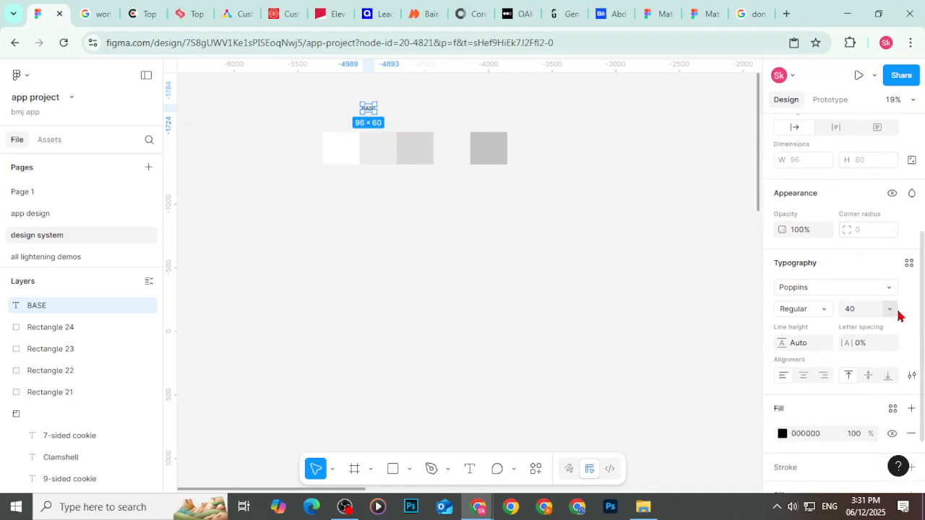
click(898, 312)
click(874, 375)
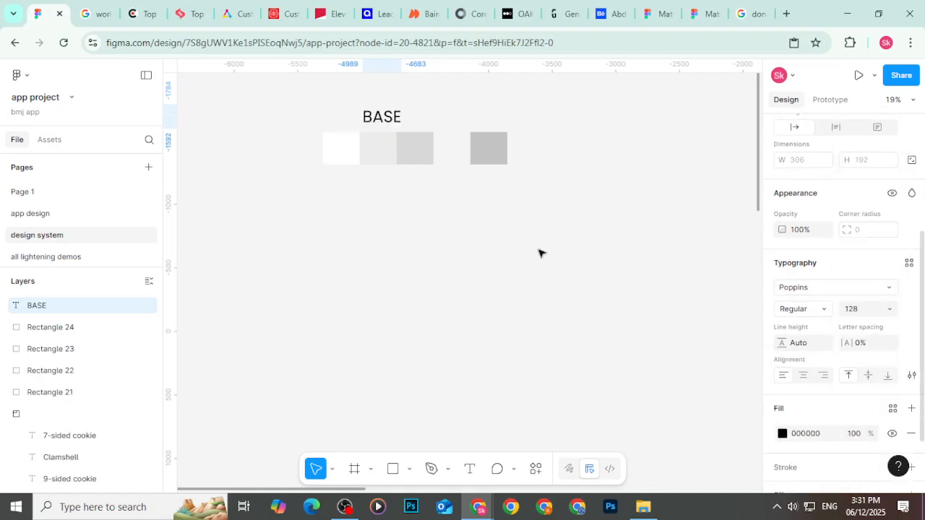
click(567, 123)
drag(613, 178, 482, 240)
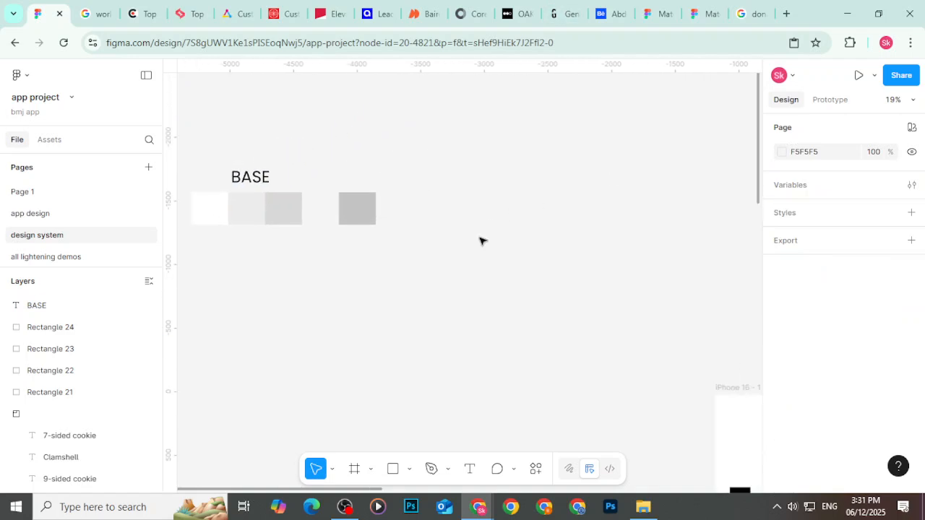
Step: Duplicate the separate C3C3C3 swatch, place the copy directly against its right edge, and set the copy's fill to AFAFAF
click(370, 208)
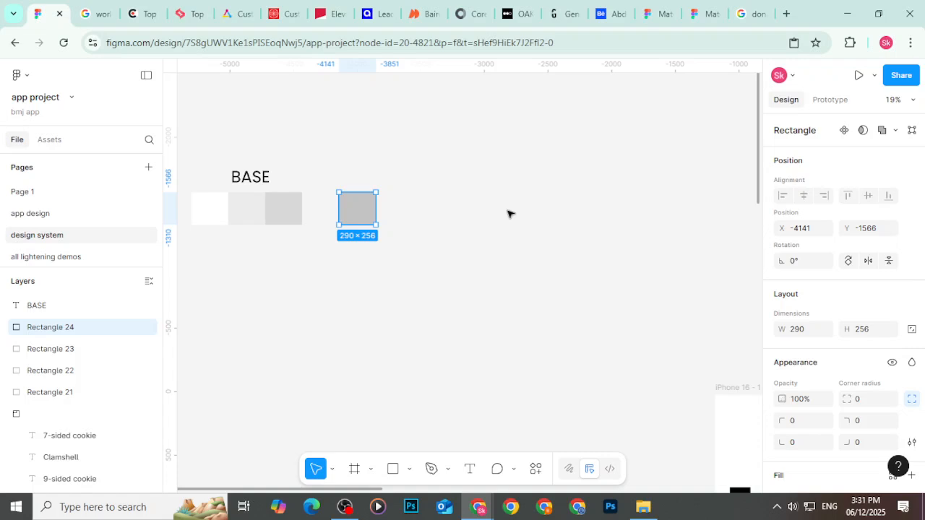
key(ctrl+d)
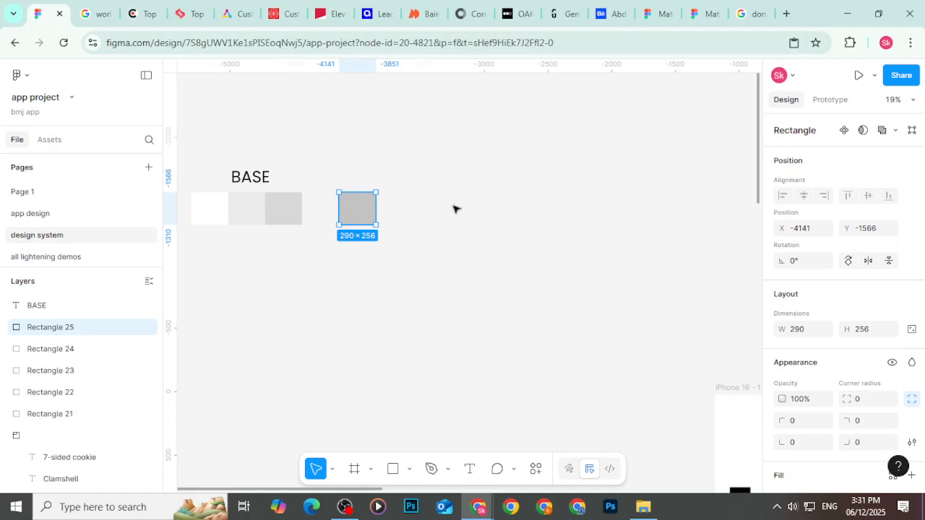
drag(367, 207, 407, 205)
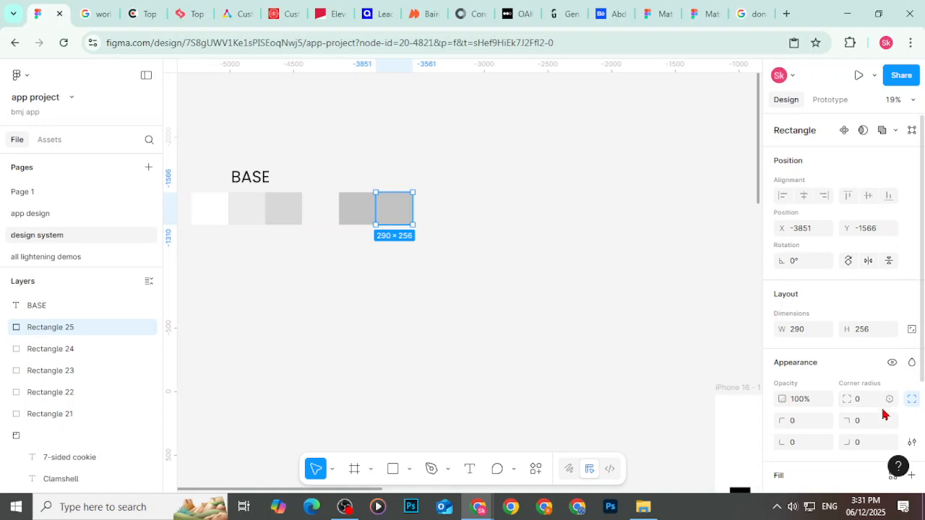
scroll(826, 430, down, 3)
click(808, 357)
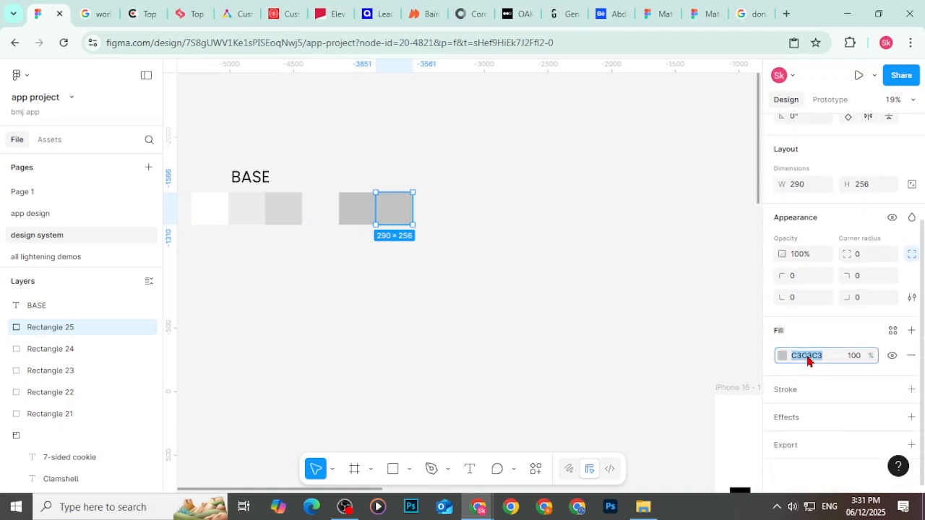
text(AFAFAF)
key(Return)
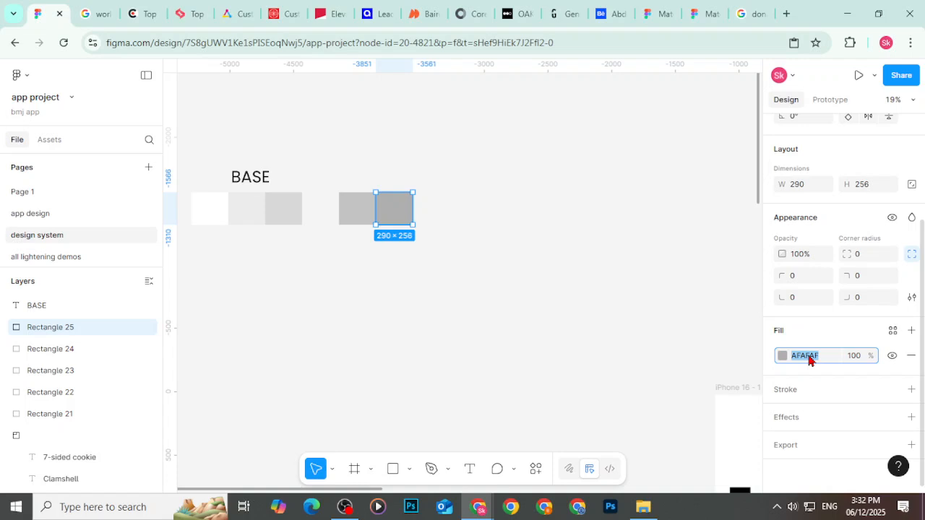
Step: Duplicate the AFAFAF swatch with a 9B9B9B fill, and place a further copy separately after a one-swatch-wide gap
key(ctrl+d)
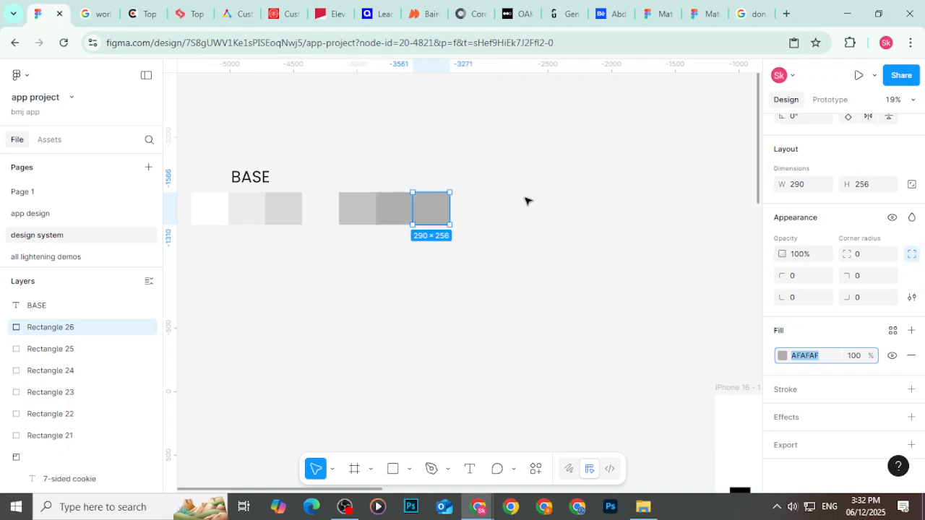
text(9B9B9B)
key(Return)
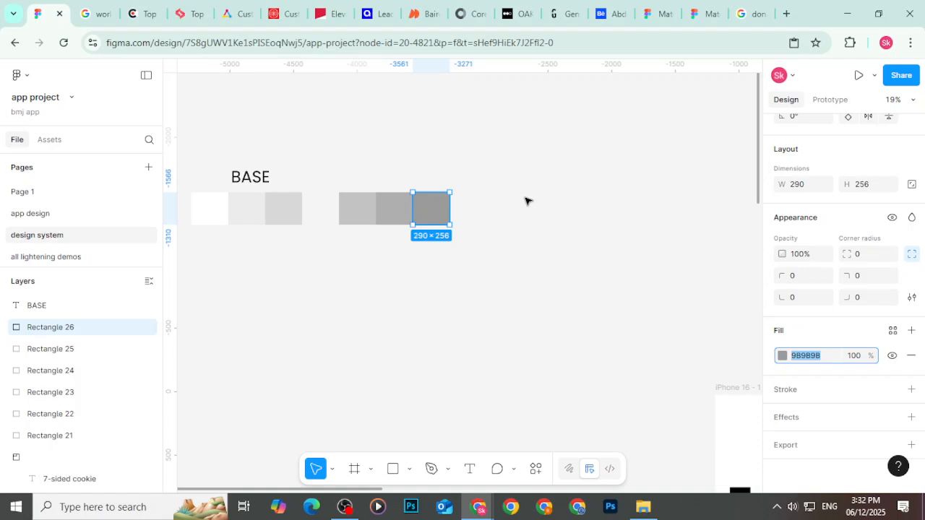
key(ctrl+d)
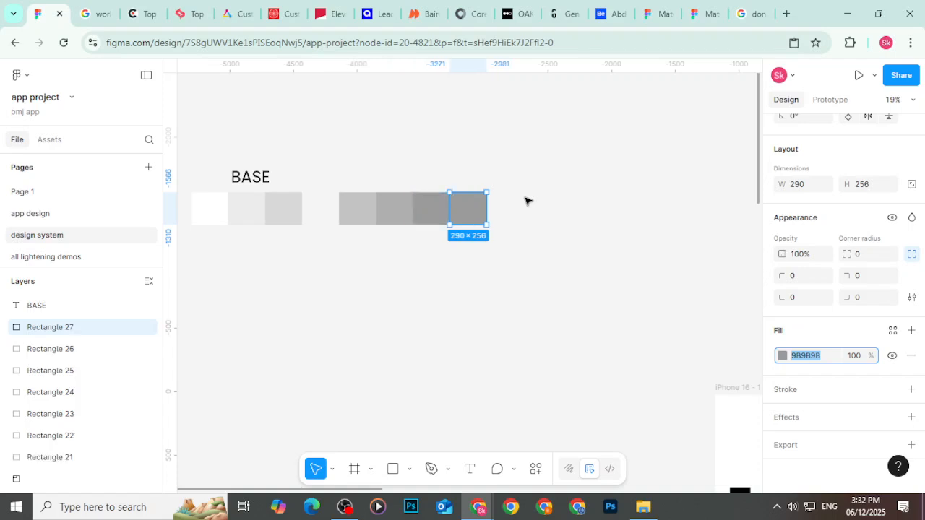
drag(472, 211, 514, 210)
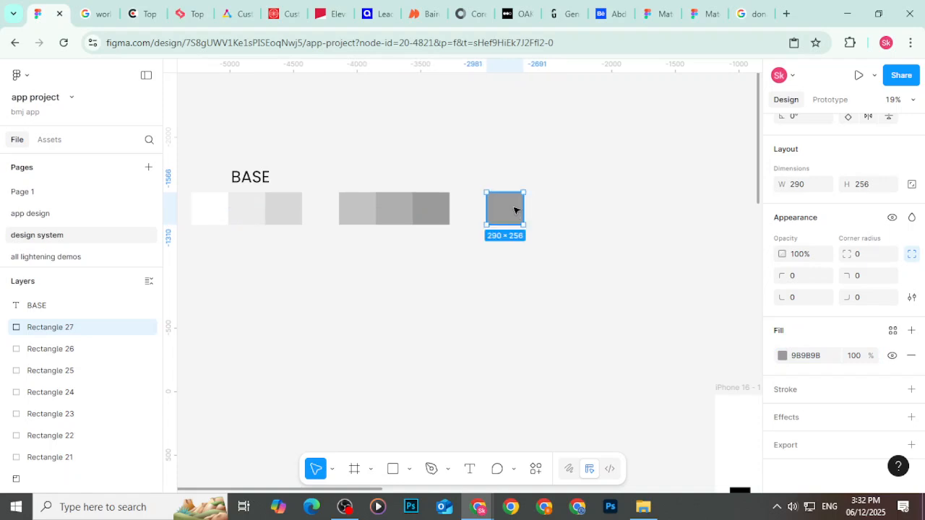
Step: Duplicate the separate 9B9B9B swatch and place the copy directly against its right edge
key(ctrl+d)
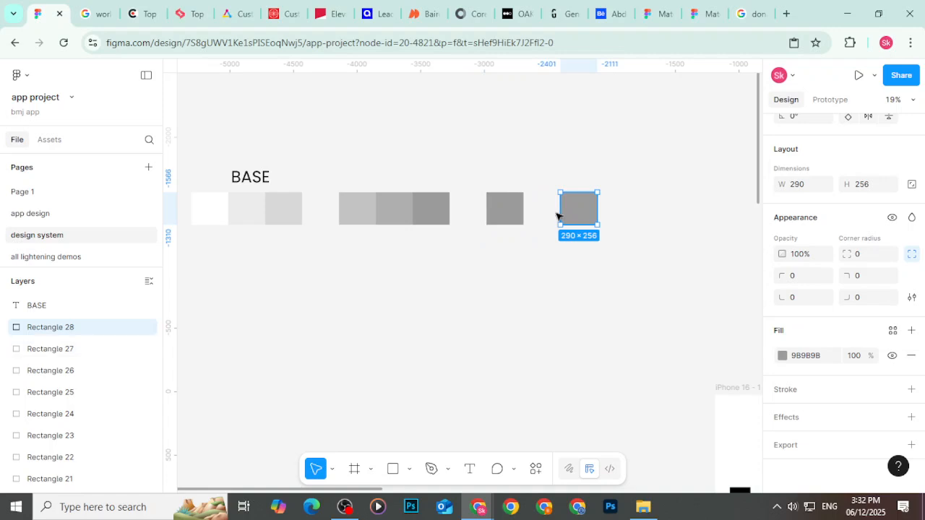
drag(582, 215, 543, 214)
click(813, 356)
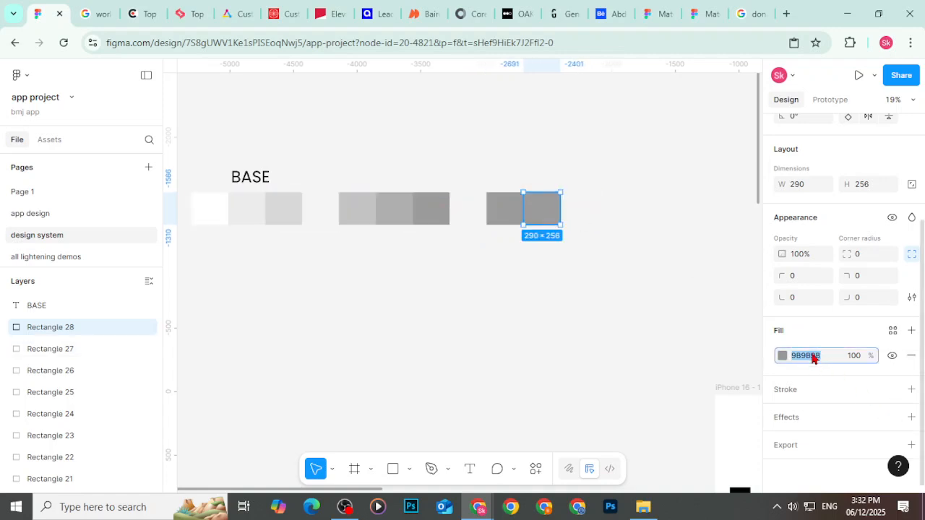
text(7D7D7D)
key(Return)
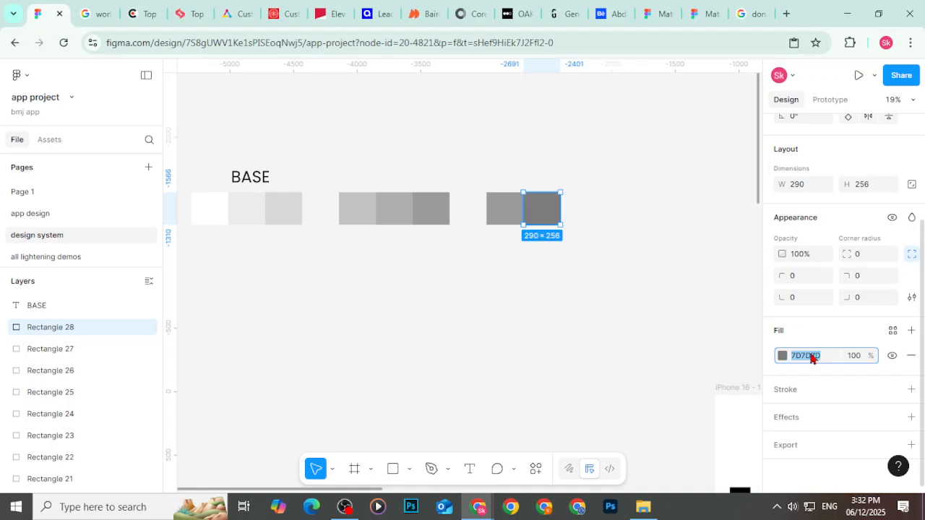
key(ctrl+z)
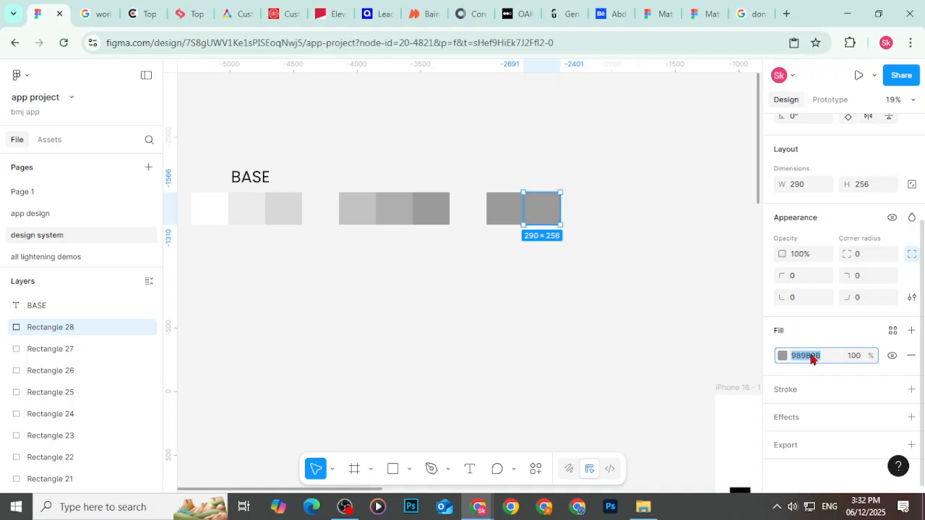
Step: Set the new swatch's fill to 878787 and add an adjacent duplicate filled with 737373
text(878787)
key(Return)
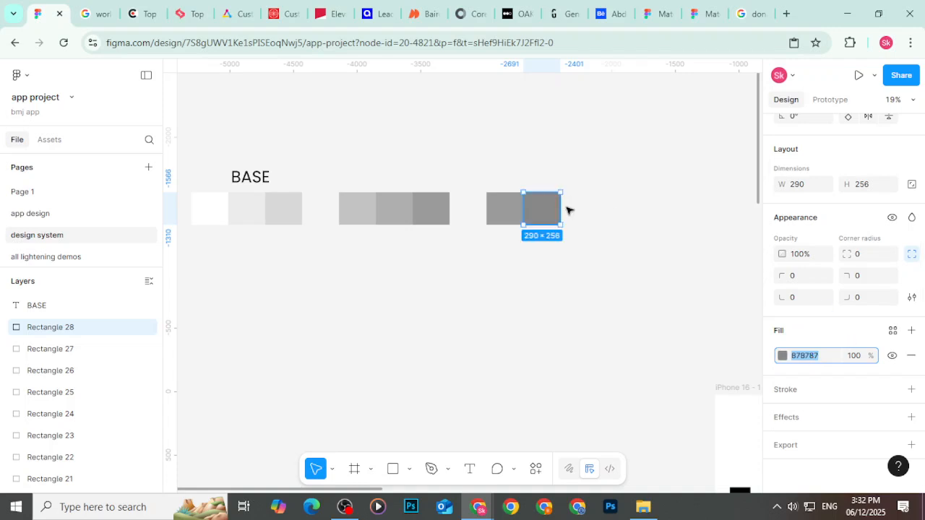
key(ctrl+d)
text(737373)
key(Return)
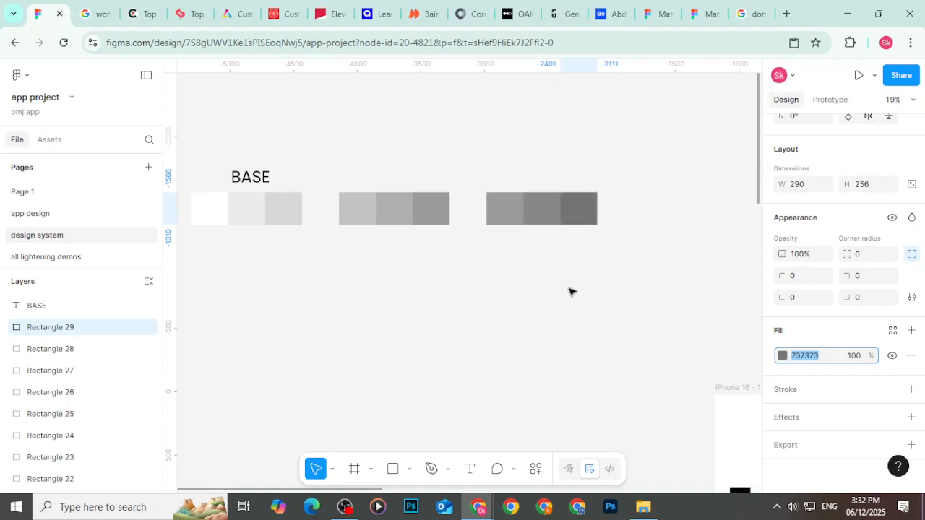
Step: Duplicate the 737373 swatch at the end of the third group, set its fill to 5F5F5F, and deselect it
key(ctrl+d)
text(5F5F5F)
key(Return)
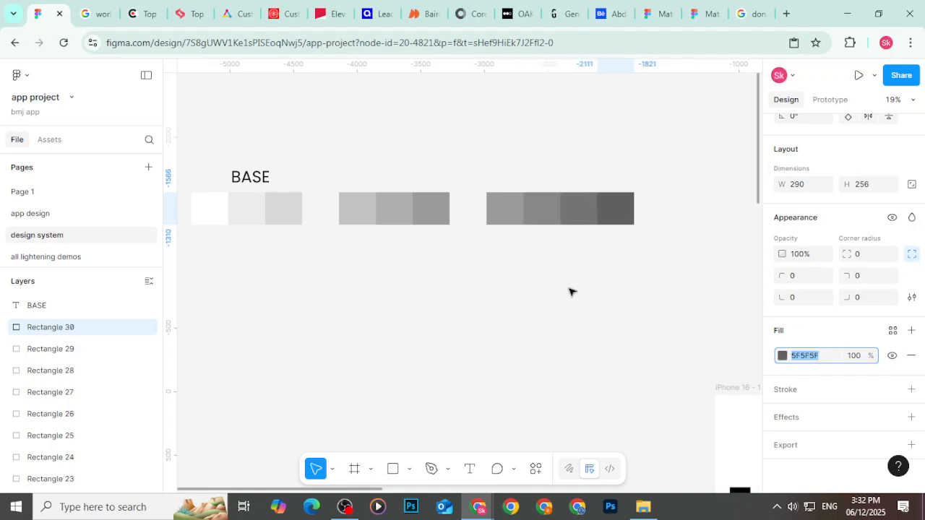
click(627, 304)
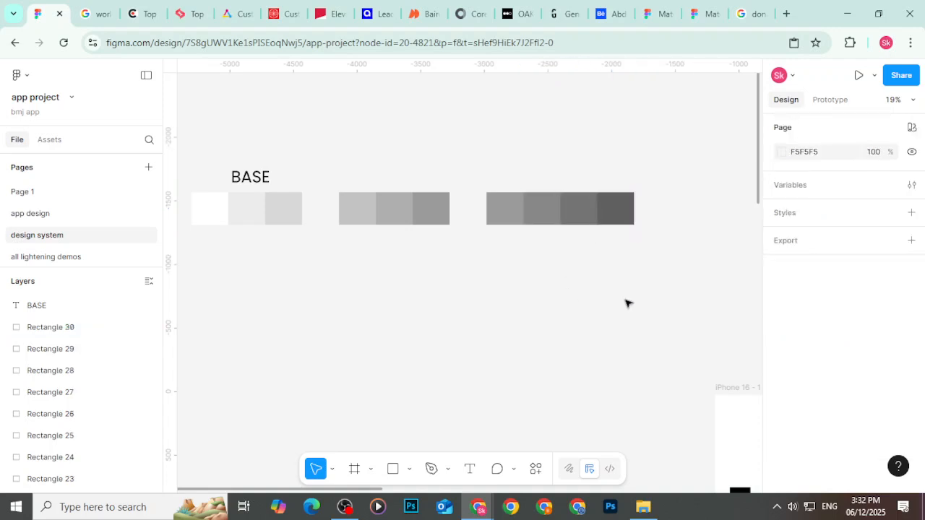
Step: Copy the BASE label above the middle swatch group, delete the extra copy, and change the text to "MID"
click(256, 183)
drag(256, 180, 397, 177)
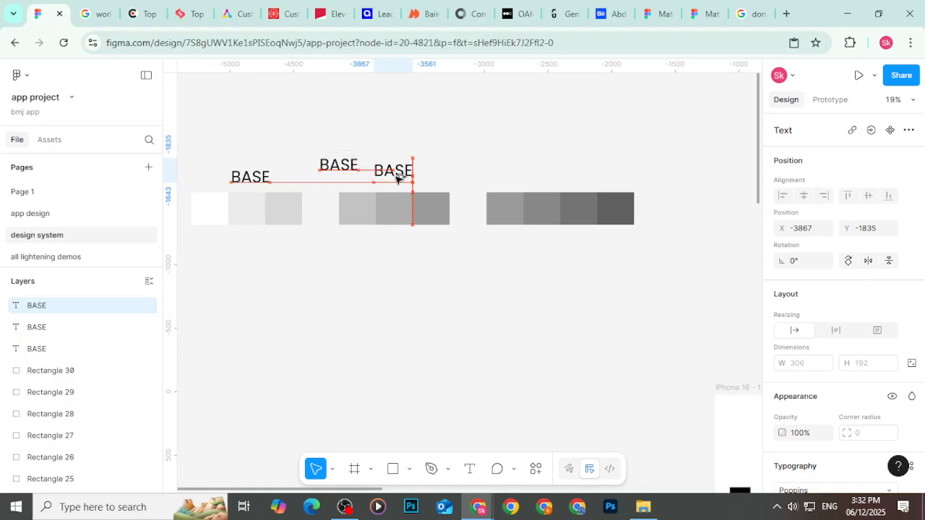
key(Delete)
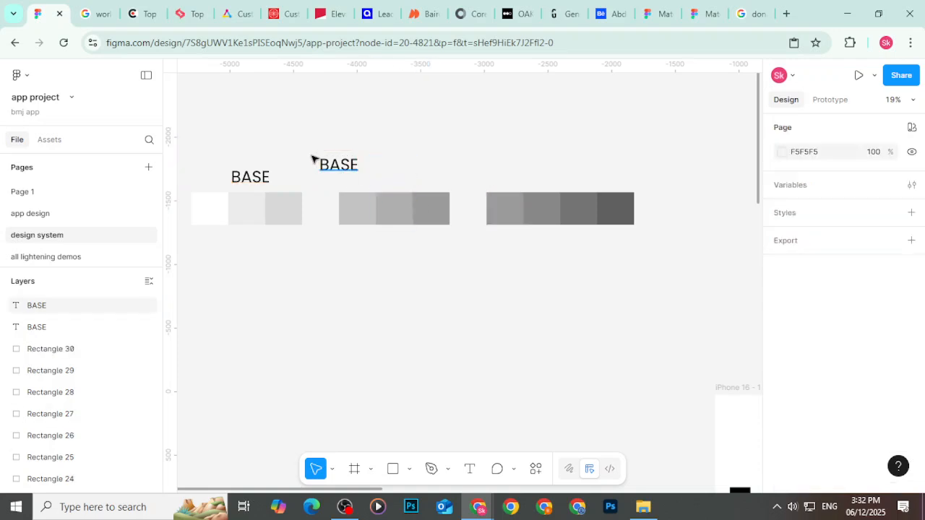
drag(351, 165, 407, 178)
double_click(407, 178)
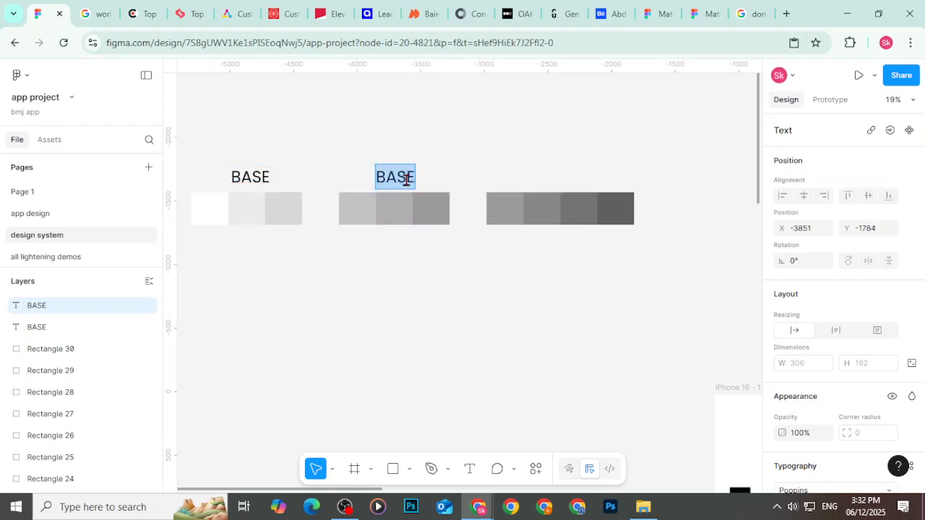
text(MID)
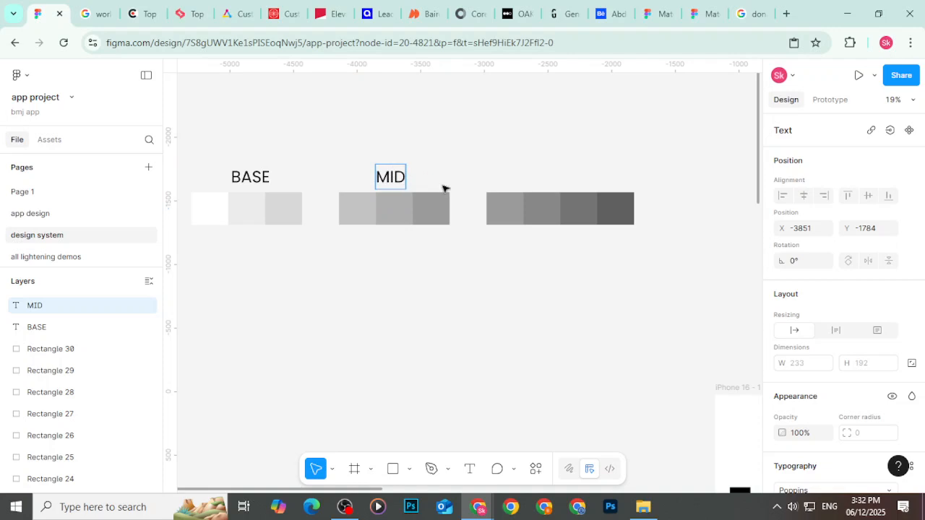
key(Escape)
Step: Copy the MID label above the third swatch group and try to replace its text
drag(388, 176, 576, 176)
key(ctrl+z)
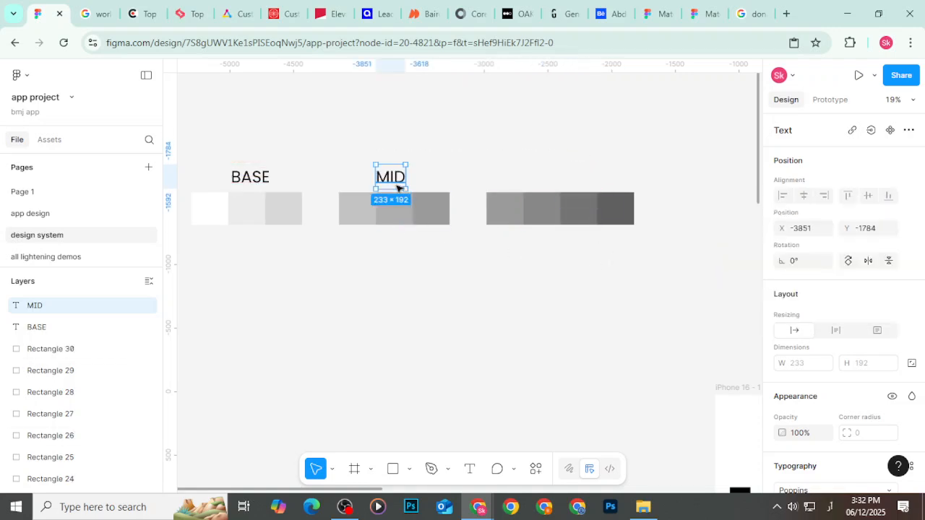
drag(396, 184, 563, 184)
double_click(562, 184)
key(BackSpace)
text(ثهن)
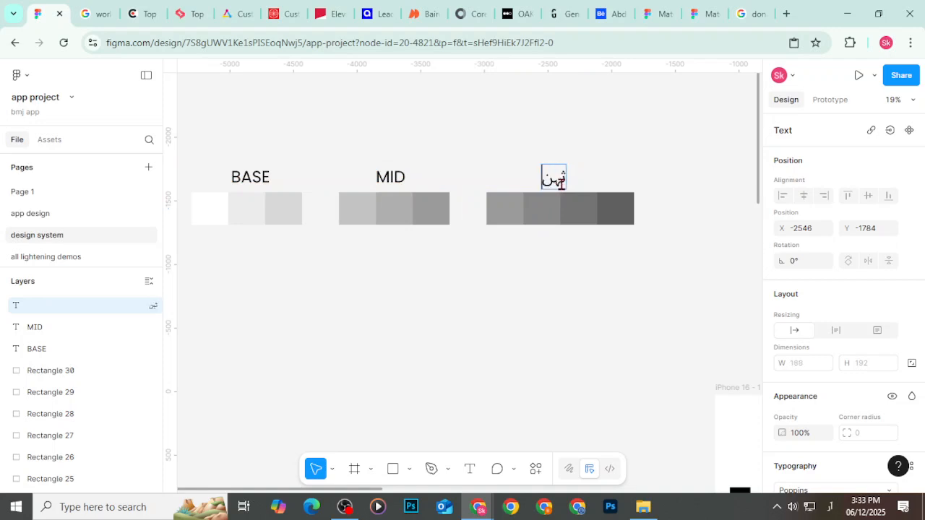
Step: Using English keyboard input, change the third group's label to "Contrast" and centre it above its four swatches
double_click(561, 185)
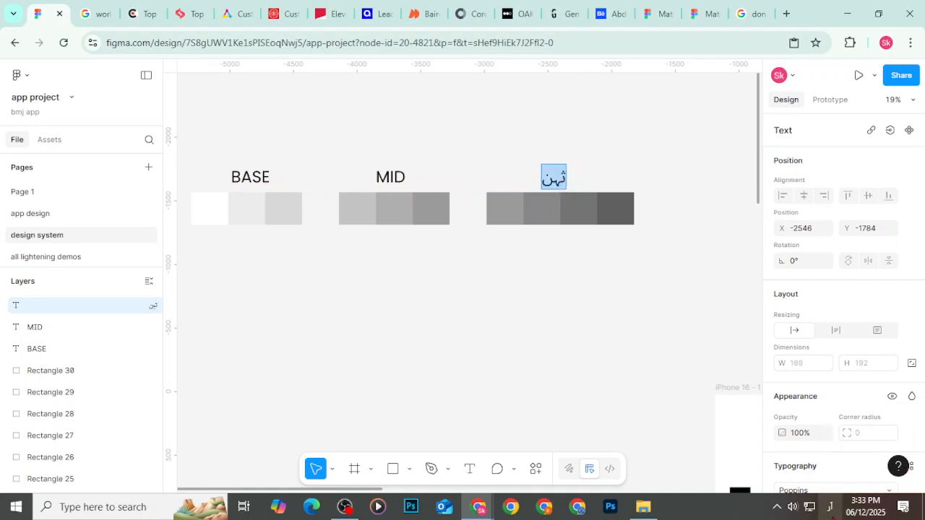
click(829, 507)
click(802, 348)
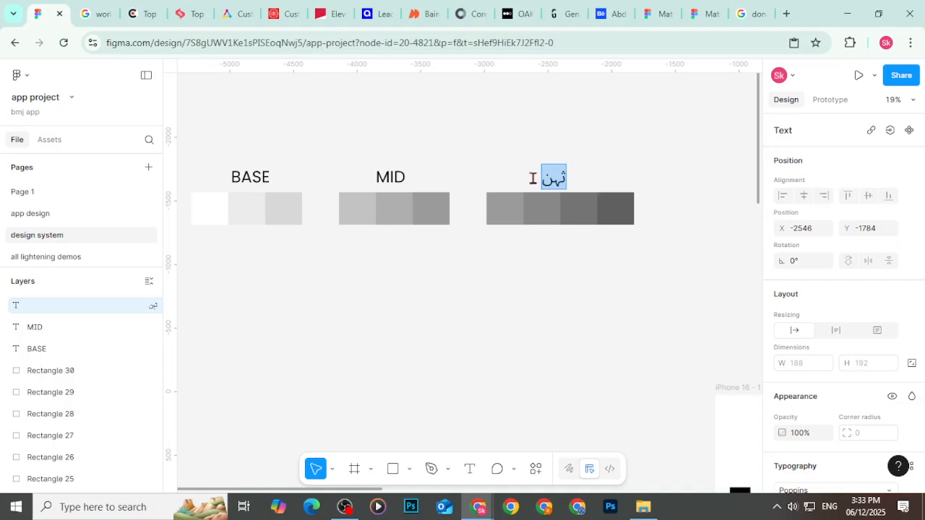
text(Co)
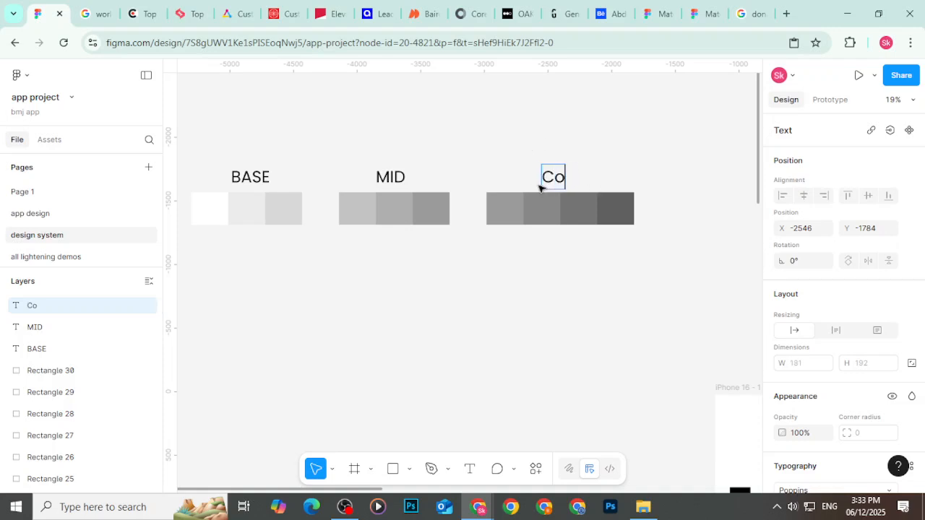
text(ntrast)
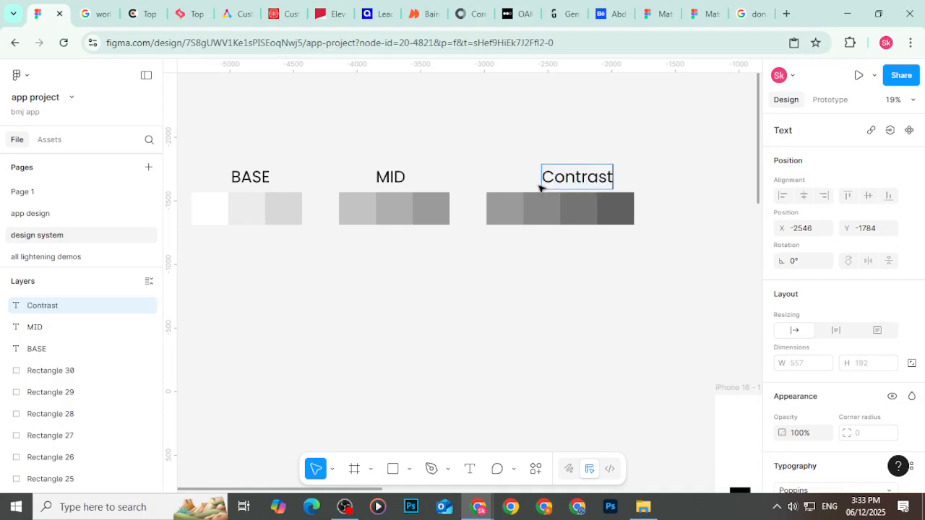
key(Escape)
drag(561, 182, 544, 184)
click(585, 308)
Step: Copy the white BASE swatch to the empty area directly below it, keeping its left edge aligned
scroll(583, 281, down, 2)
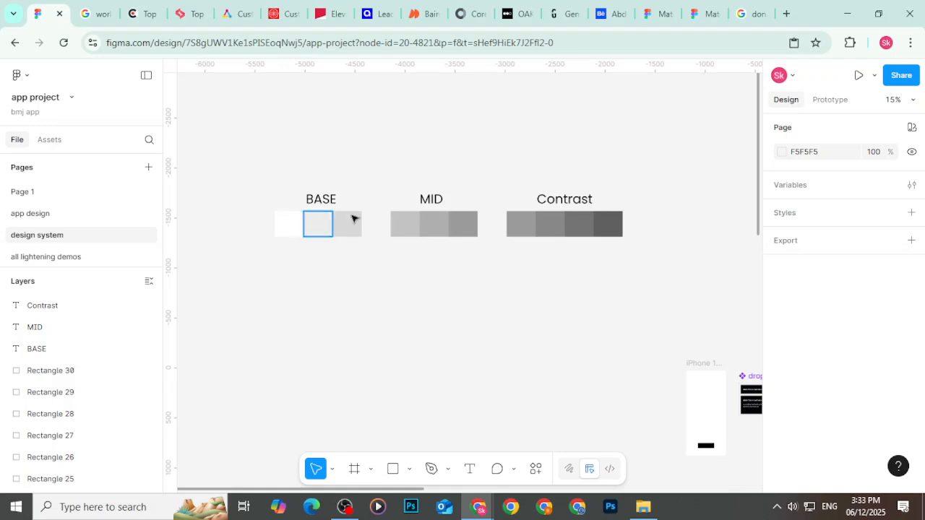
click(281, 225)
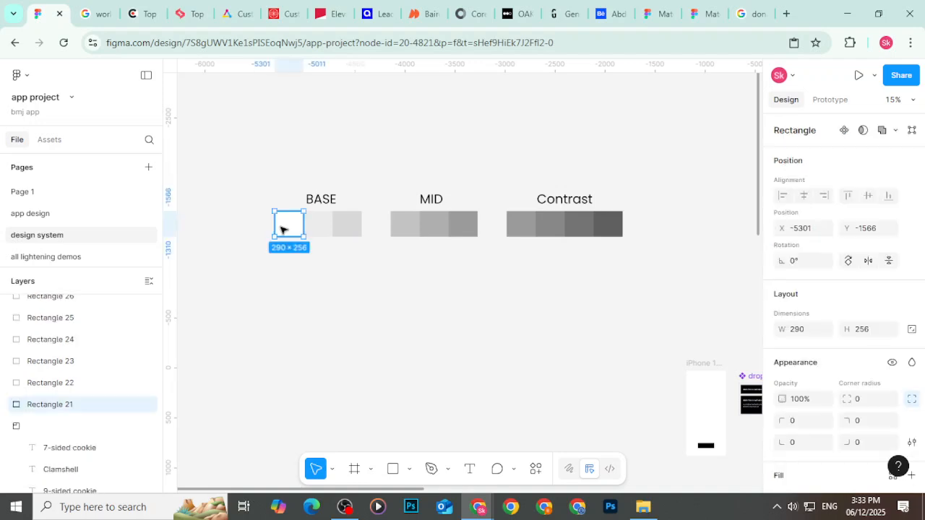
drag(289, 228, 287, 284)
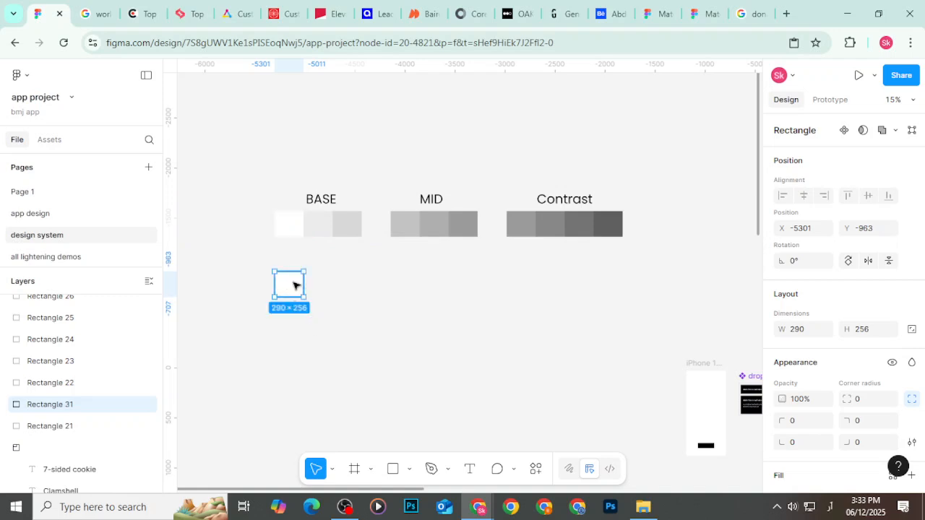
Step: Set the copied swatch's fill to the light blue 62B4EE, leaving the swatch selected
scroll(770, 407, down, 3)
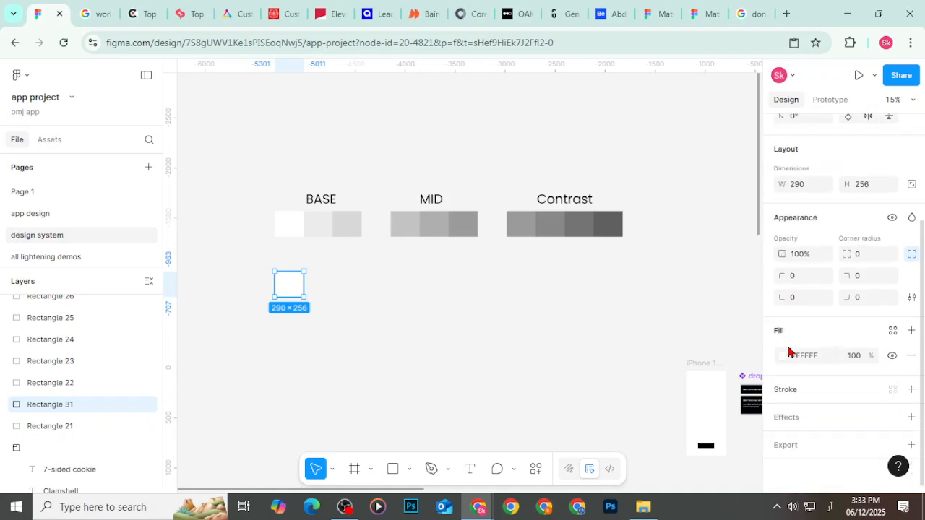
click(783, 357)
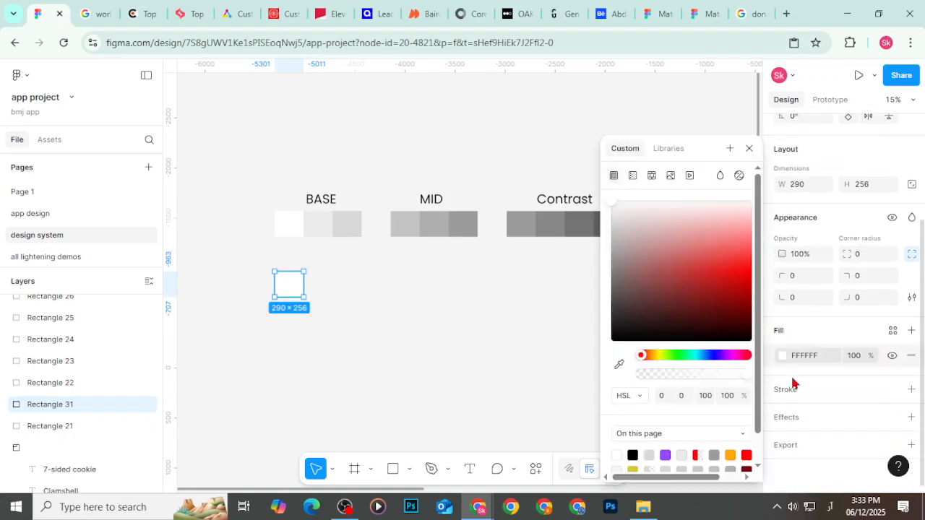
click(709, 261)
click(692, 354)
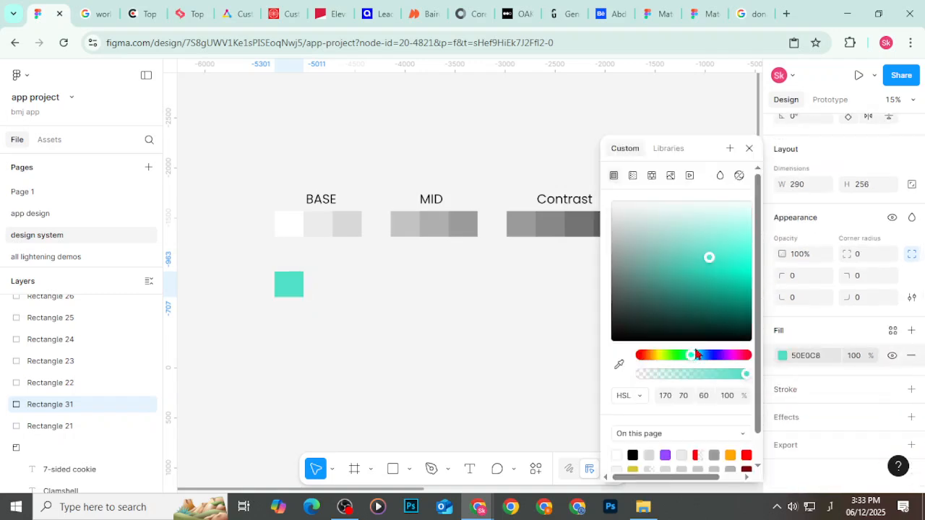
click(730, 253)
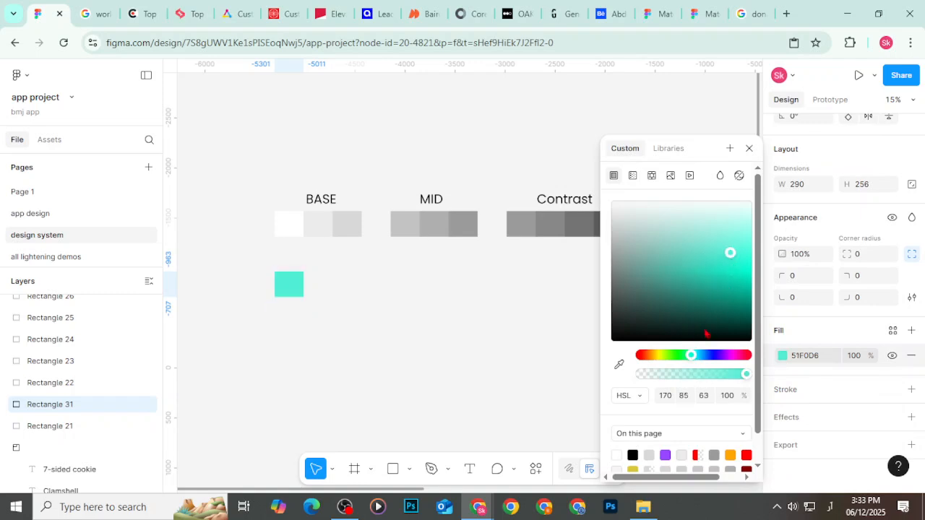
click(710, 355)
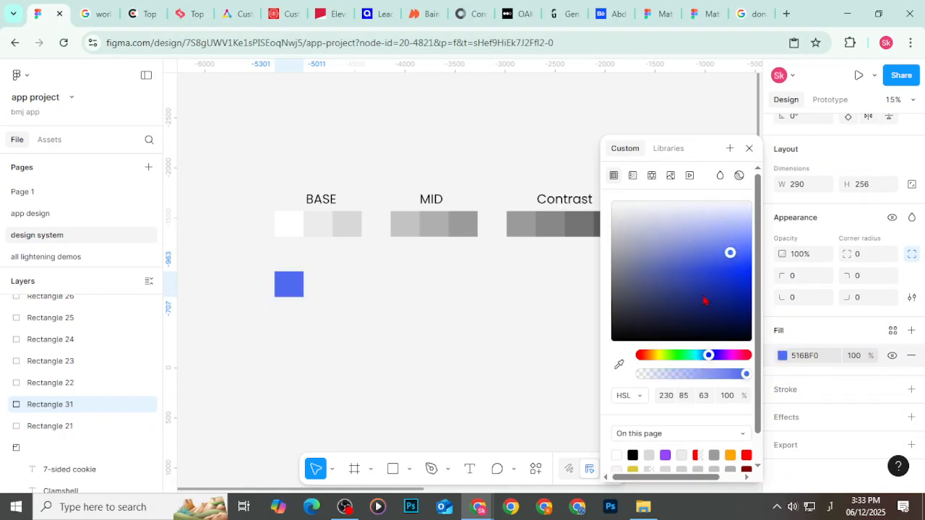
click(701, 228)
click(725, 218)
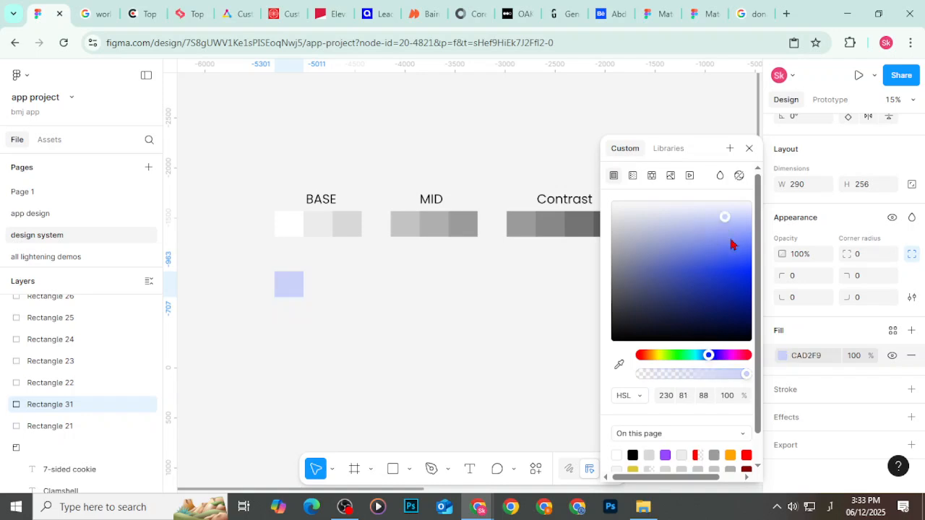
click(700, 355)
click(703, 355)
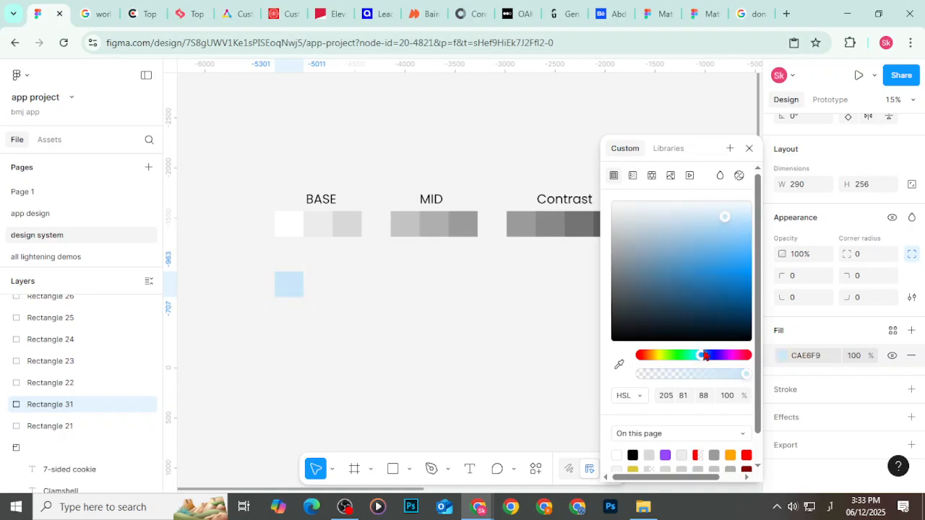
click(731, 228)
drag(739, 265, 737, 276)
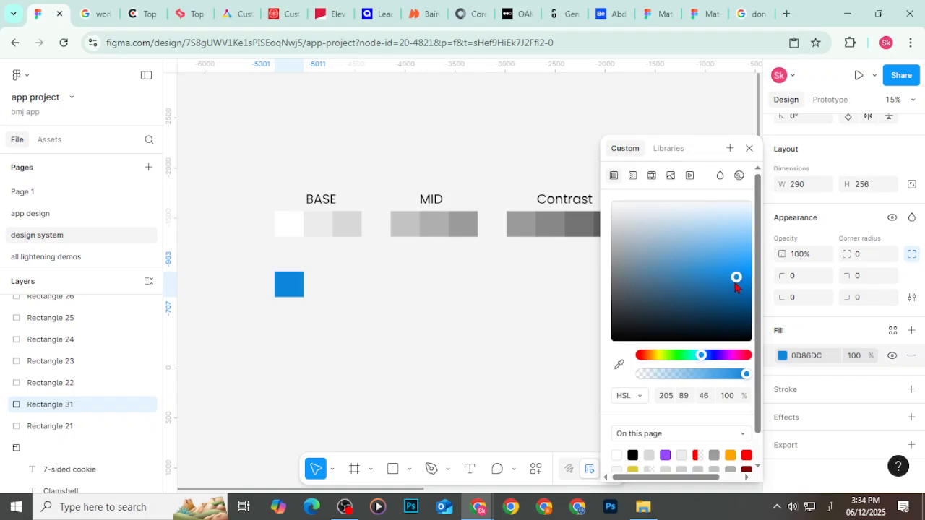
click(724, 250)
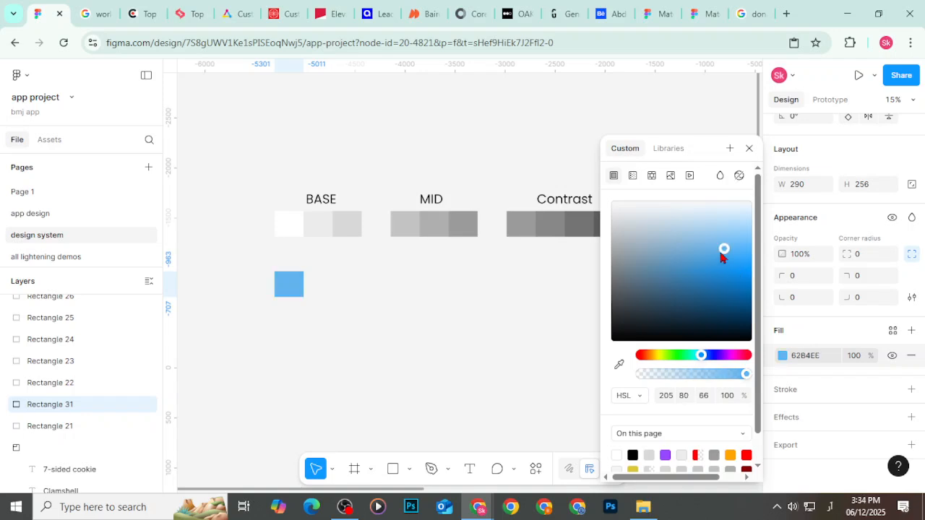
click(749, 148)
click(331, 309)
click(290, 283)
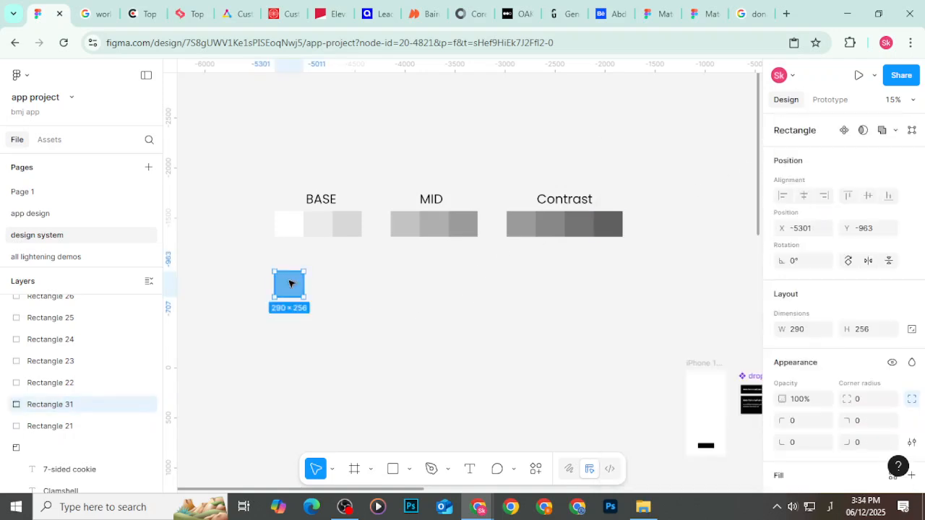
Step: Duplicate the light blue swatch, place the copy flush against its right edge, and set the copy's fill to 4EA0DA
key(ctrl+d)
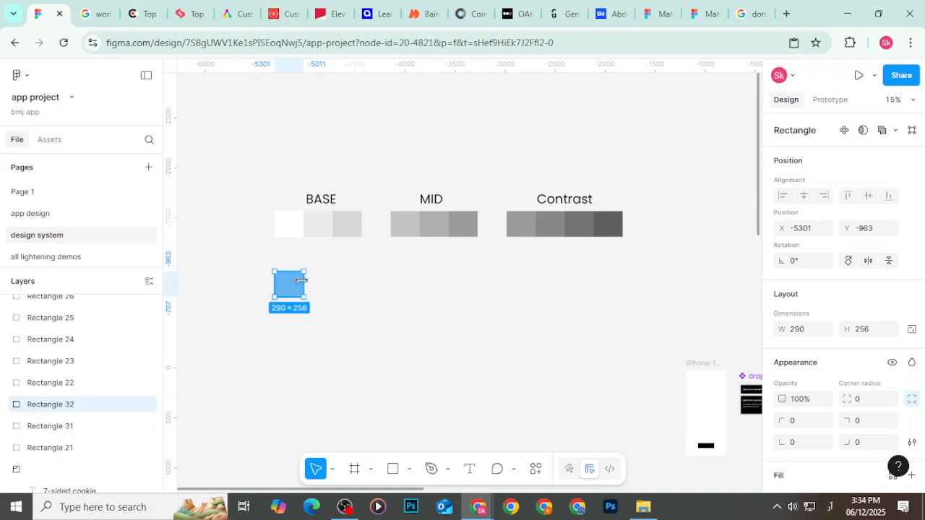
drag(299, 285, 322, 283)
scroll(831, 430, down, 2)
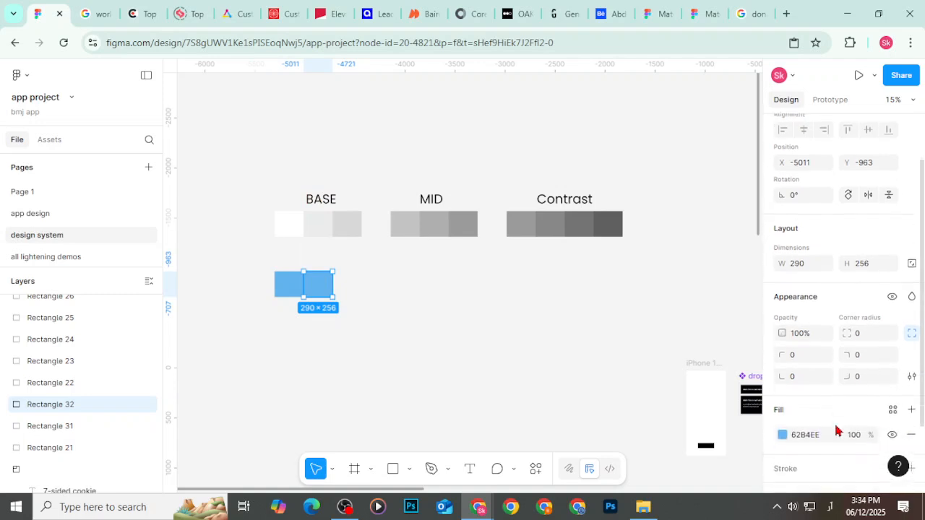
click(812, 431)
text(4EA0DA)
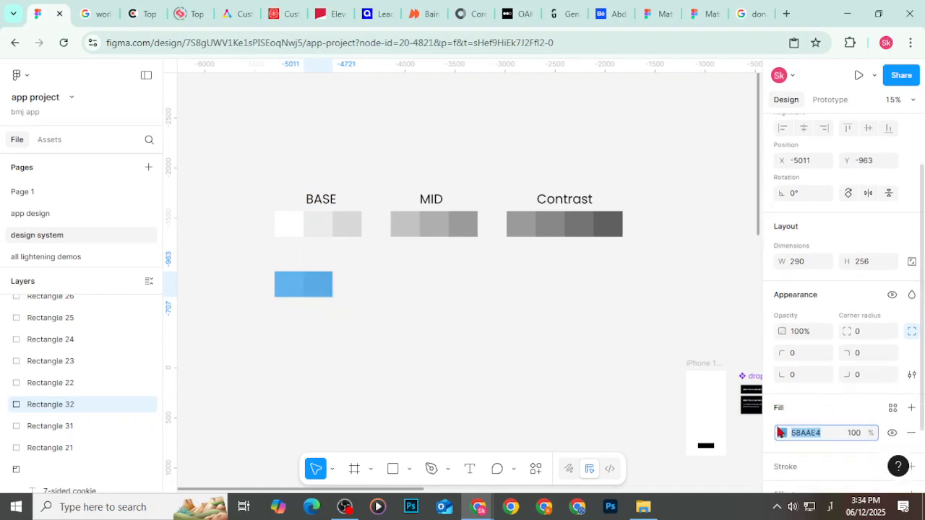
key(Return)
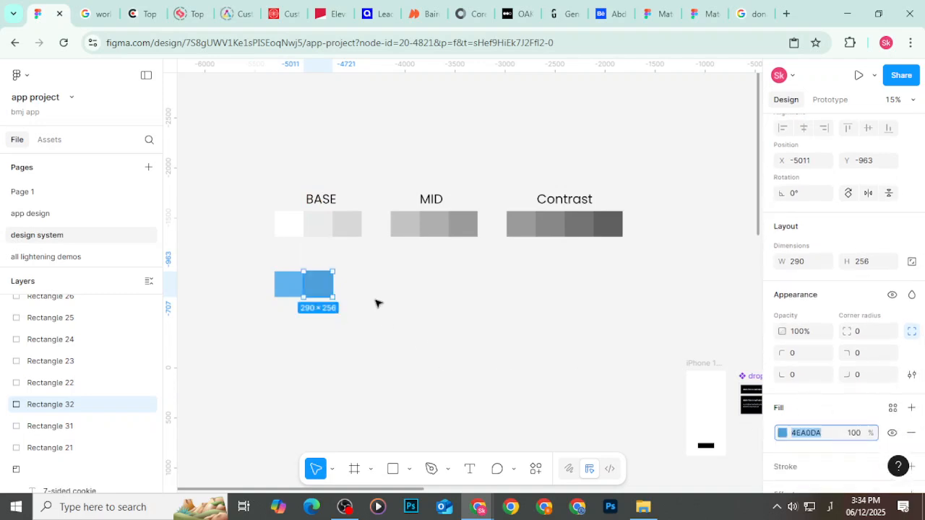
Step: Extend the blue row with three more adjoining duplicate swatches filled 3A8CC6, 2678B2 and 12649E
key(ctrl+d)
text(3A8CC6)
key(Return)
key(ctrl+d)
text(2678B2)
key(Return)
key(ctrl+d)
text(12649E)
key(Return)
key(ctrl+f)
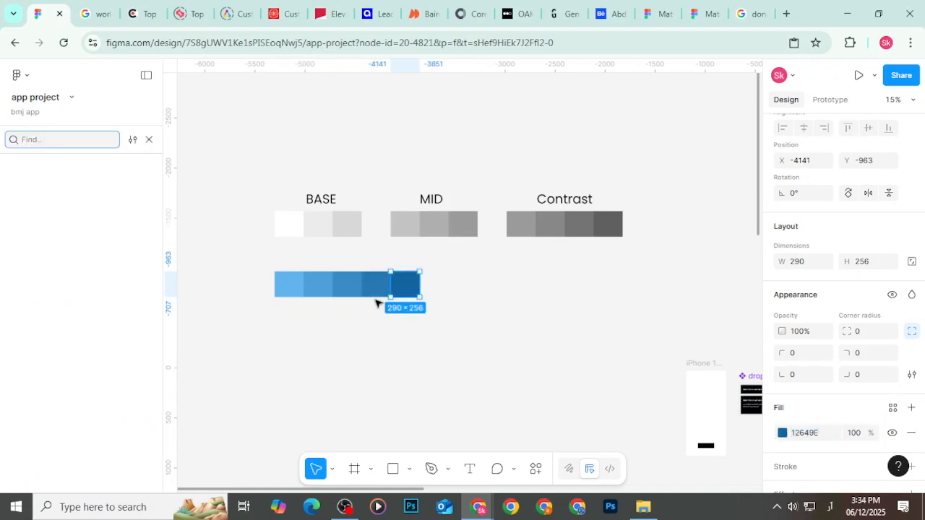
click(434, 337)
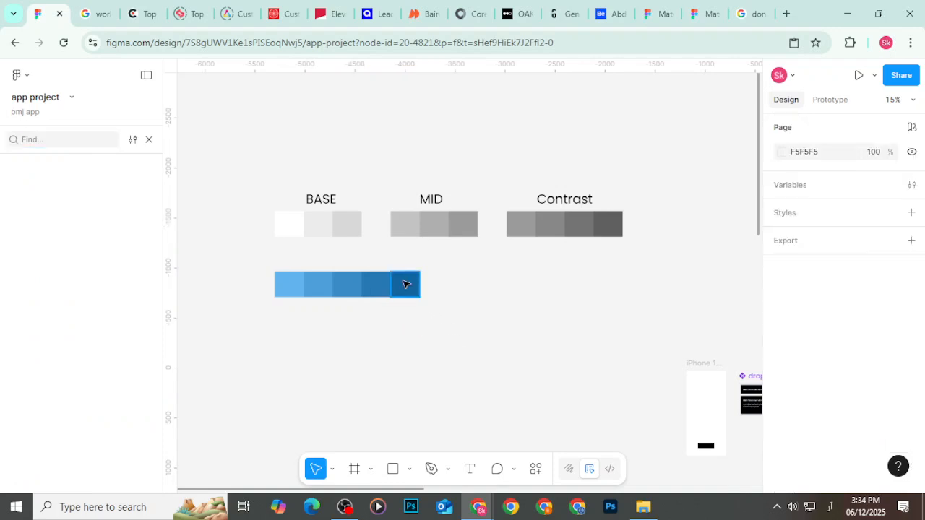
click(404, 284)
double_click(404, 284)
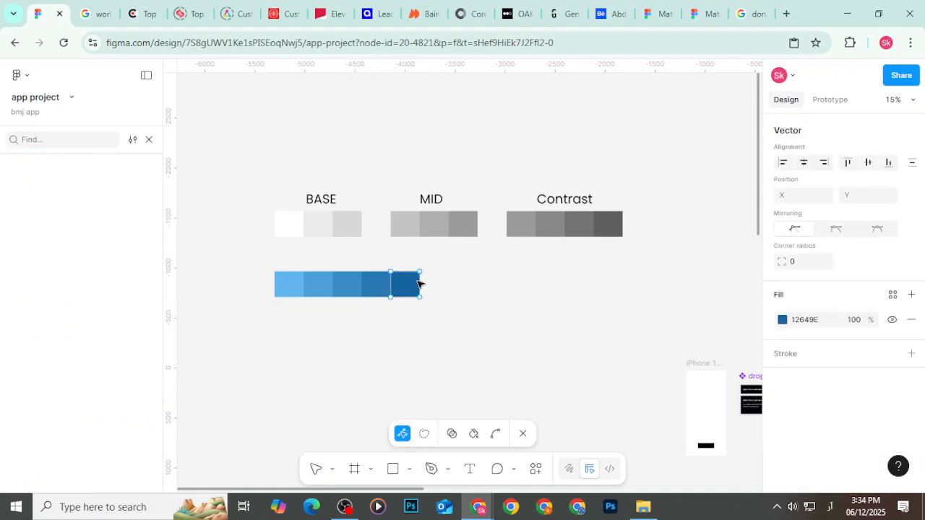
click(525, 433)
mouse_move(414, 294)
mouse_down()
mouse_move(427, 293)
mouse_move(406, 284)
mouse_up()
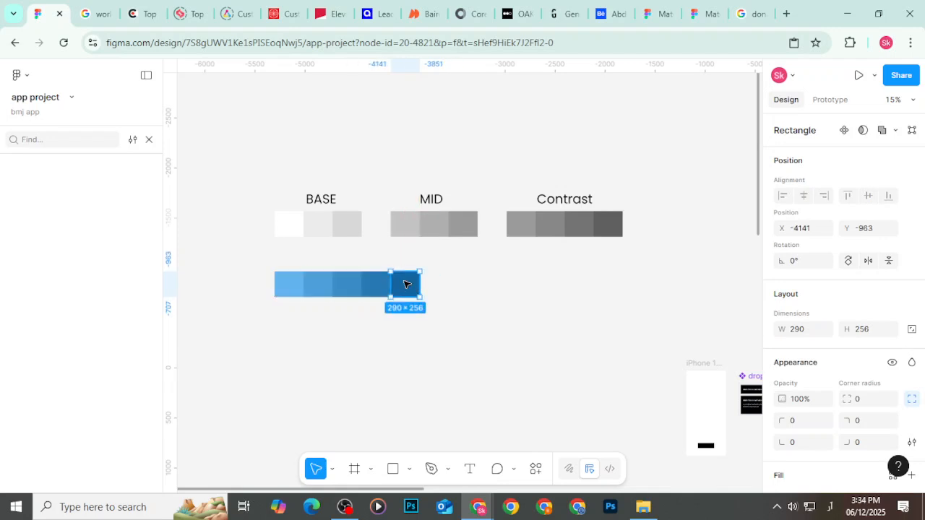
click(441, 285)
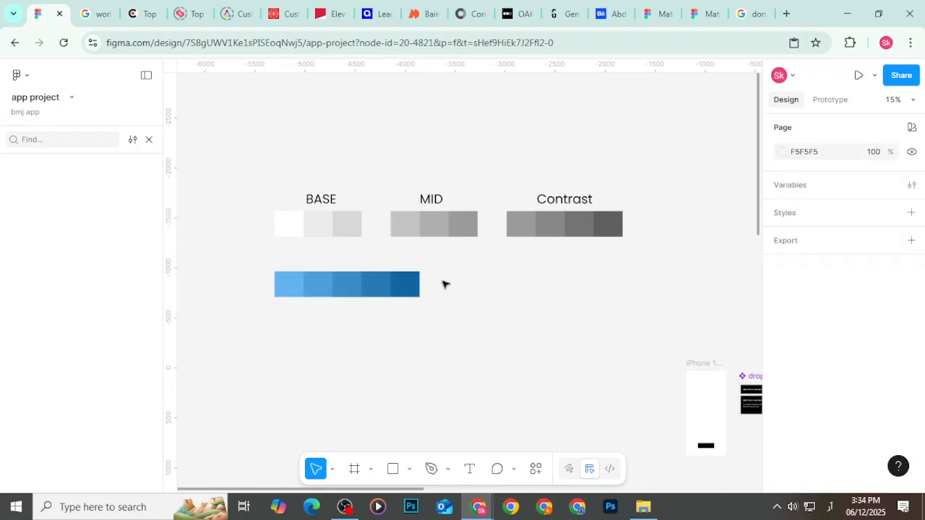
Step: Copy the 12649E swatch flush against the end of the blue row and set the copy's fill to 00508A
drag(407, 283, 434, 284)
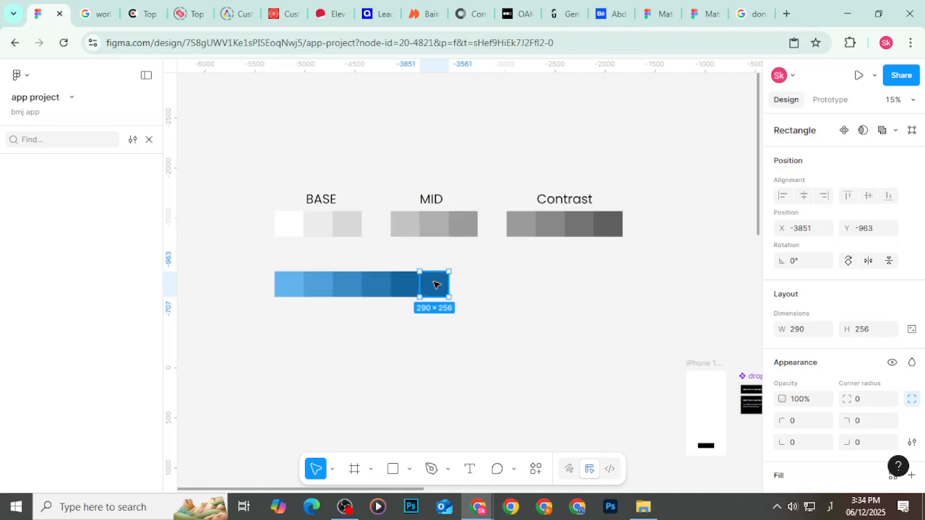
scroll(828, 410, down, 2)
scroll(829, 409, down, 1)
click(801, 355)
text(00508A)
key(Return)
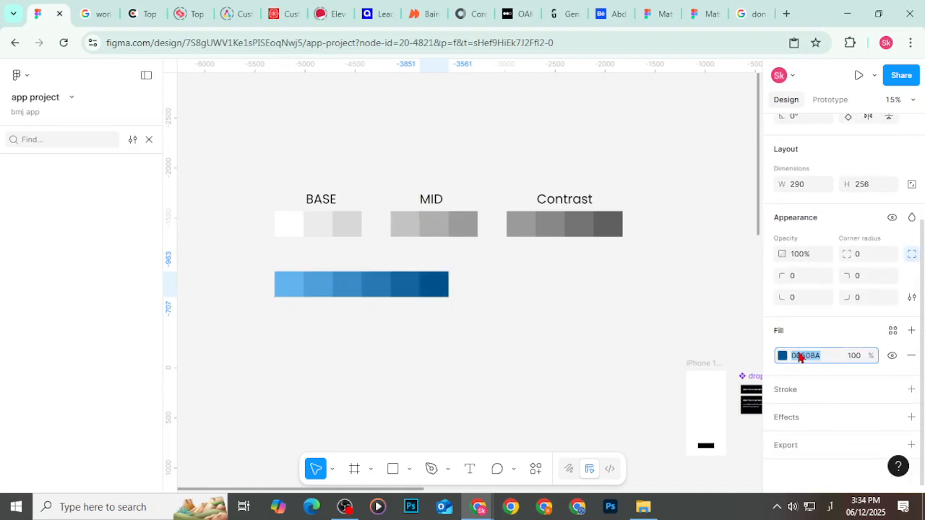
Step: Try the darker blue 003C76 as the sixth blue swatch's fill, and undo that change
text(003C76)
key(Return)
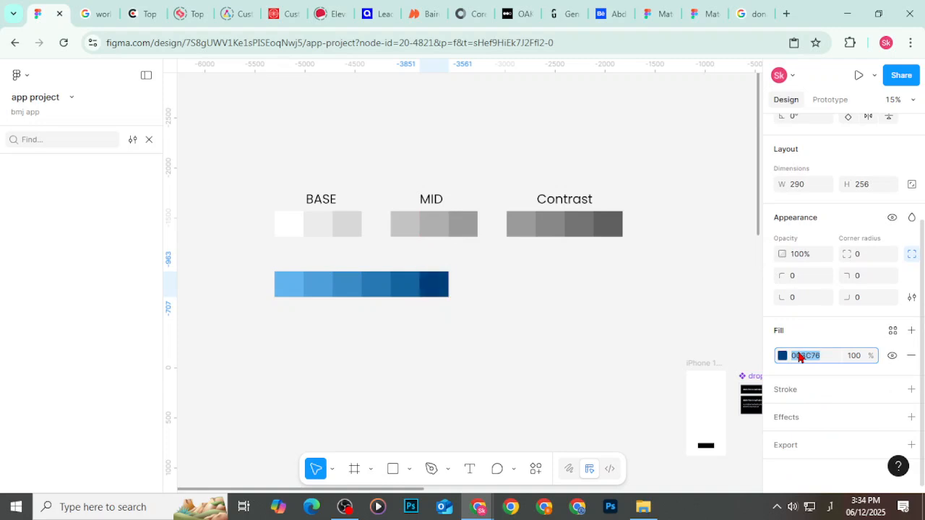
key(ctrl+z)
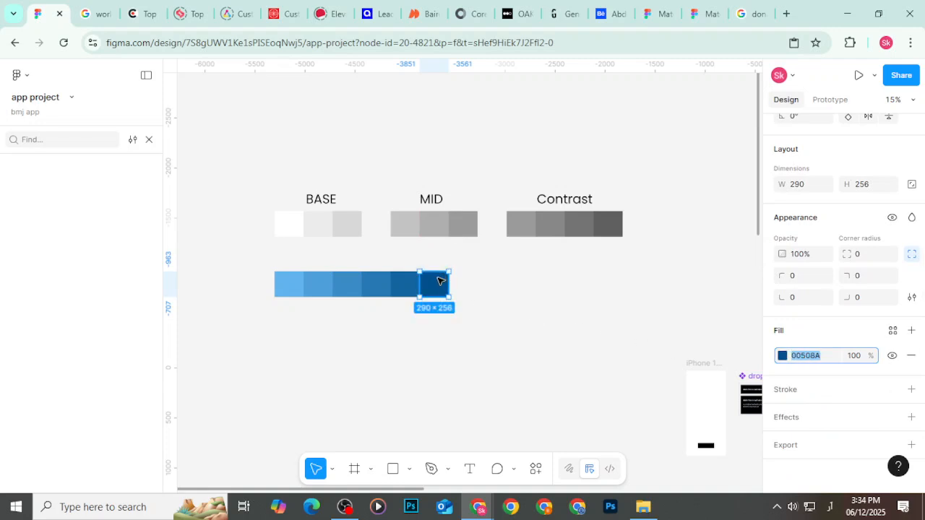
Step: Copy the 00508A swatch to the end of the blue row and darken the copy's fill to 003C76
click(443, 287)
drag(442, 287, 457, 284)
drag(466, 282, 470, 283)
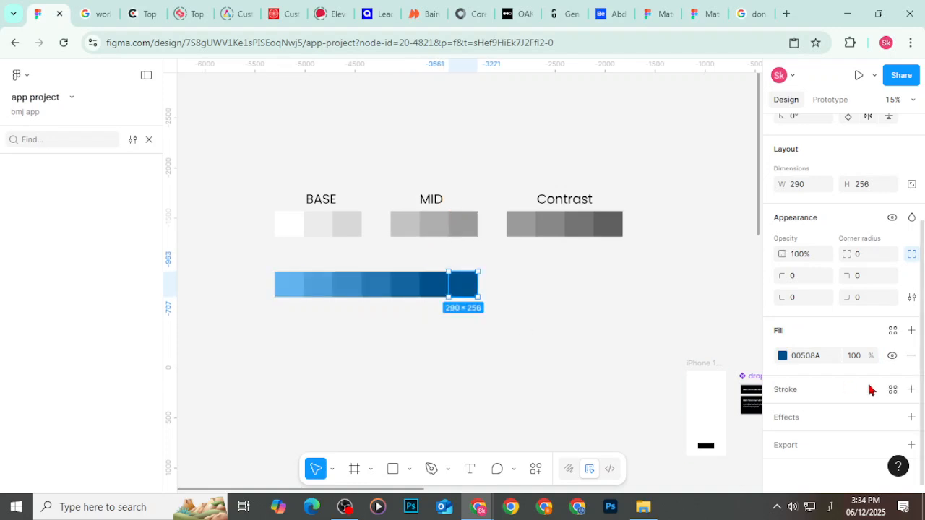
click(812, 358)
key(shift+Down)
key(shift+Down)
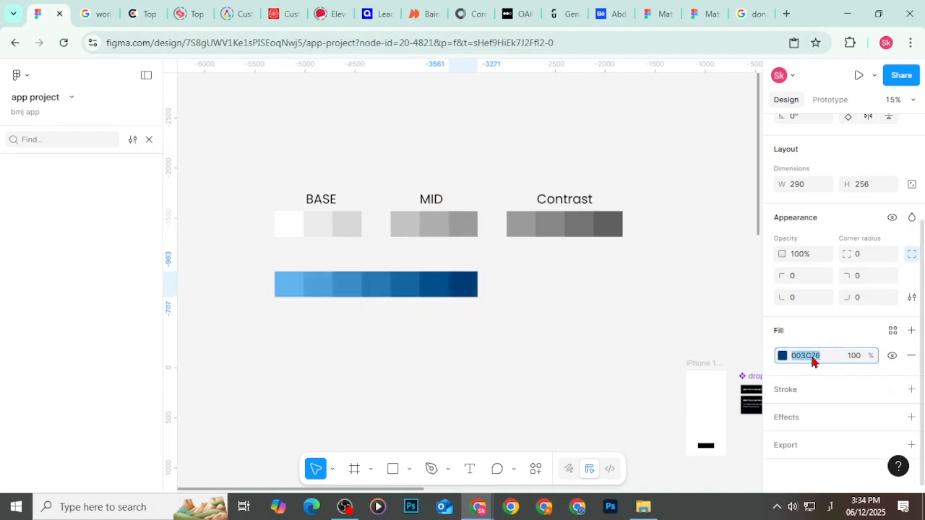
Step: Copy the 003C76 swatch to the end of the blue row and set the new swatch's fill to 002862
click(443, 283)
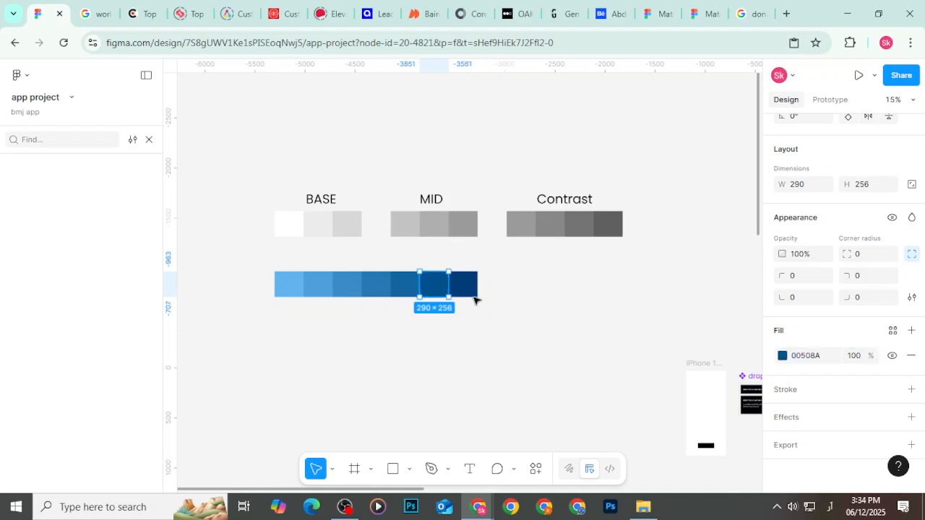
click(475, 300)
click(455, 286)
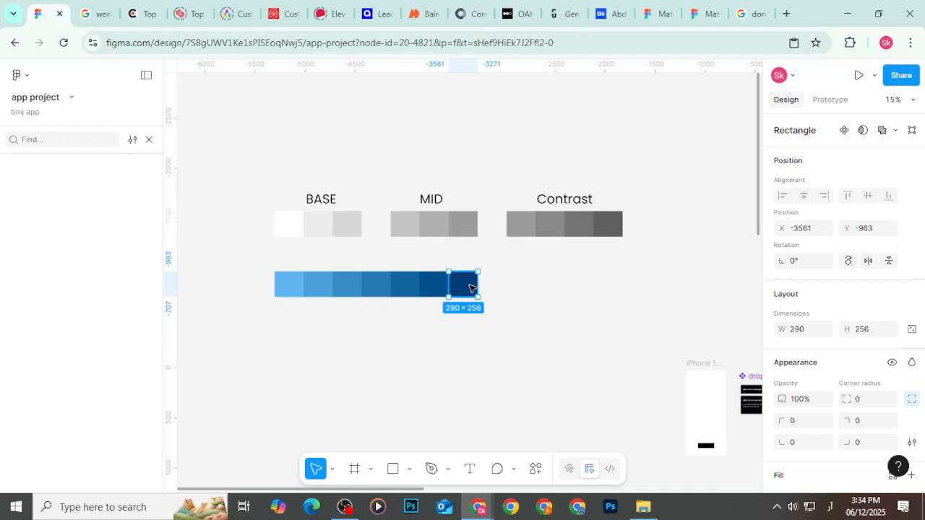
drag(469, 288, 498, 291)
scroll(831, 347, down, 2)
click(804, 356)
text(002862)
key(Return)
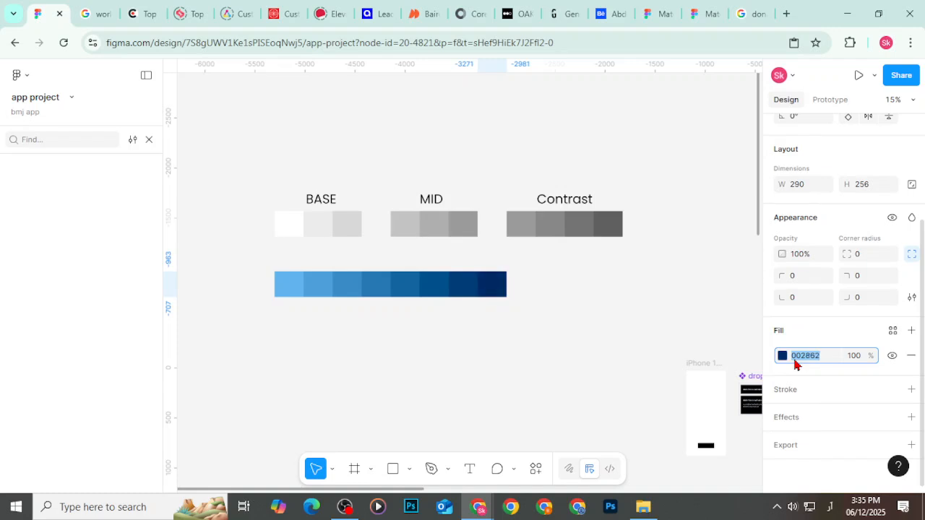
Step: Complete the dark end of the blue row with two more adjoining duplicates filled 00144E and 00003A
key(ctrl+d)
text(00144E)
key(Return)
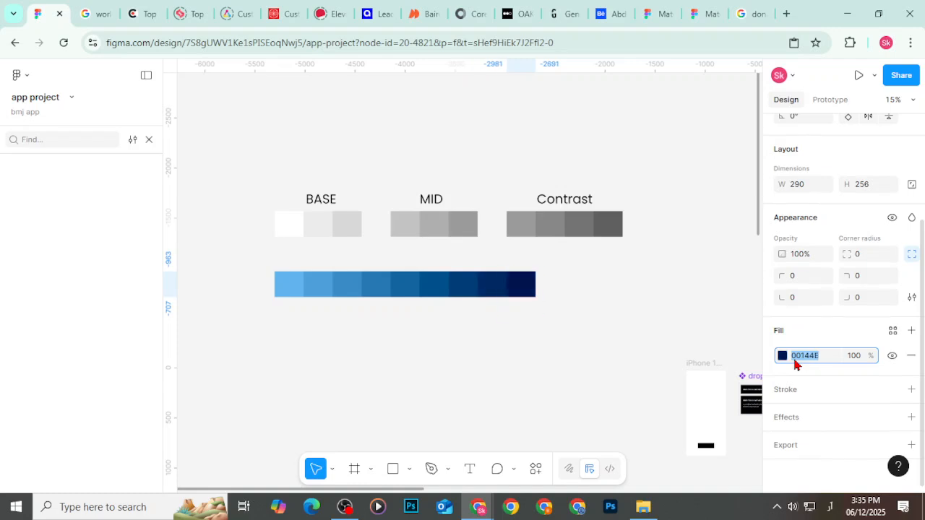
key(ctrl+d)
text(00003A)
key(Return)
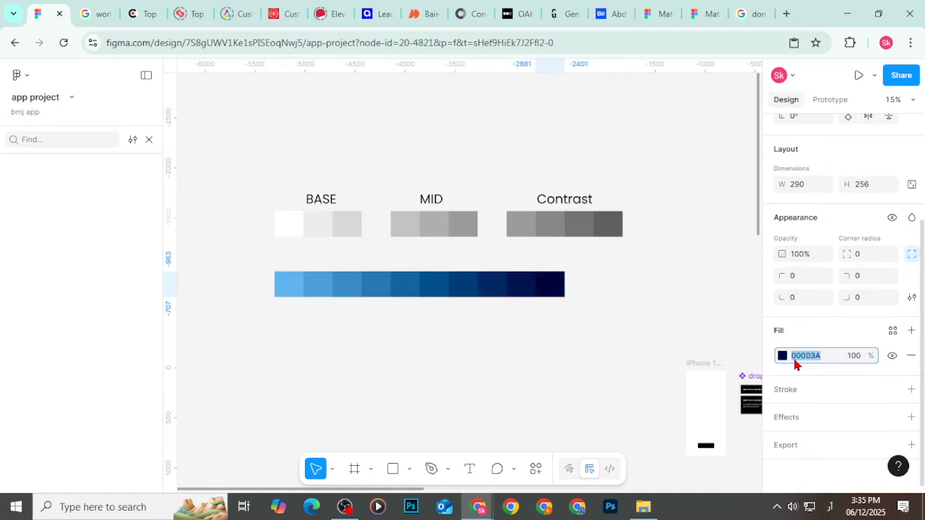
click(611, 312)
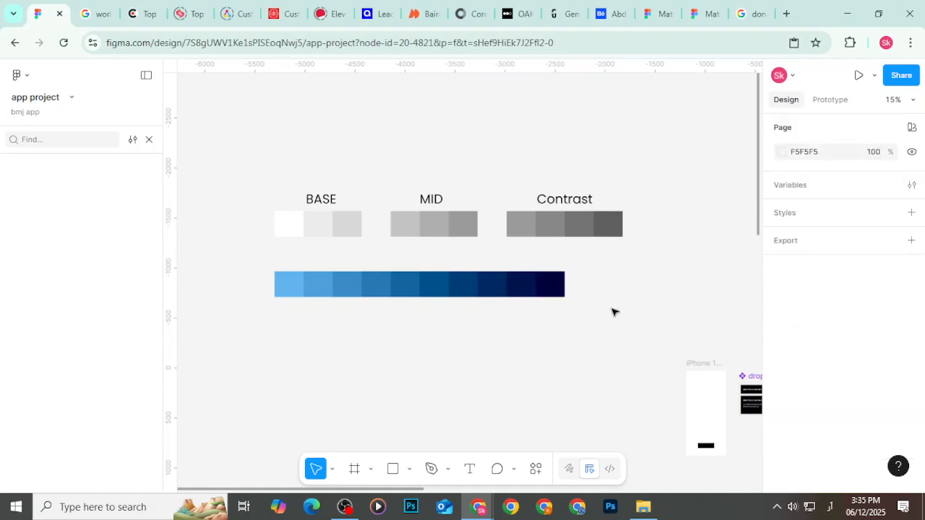
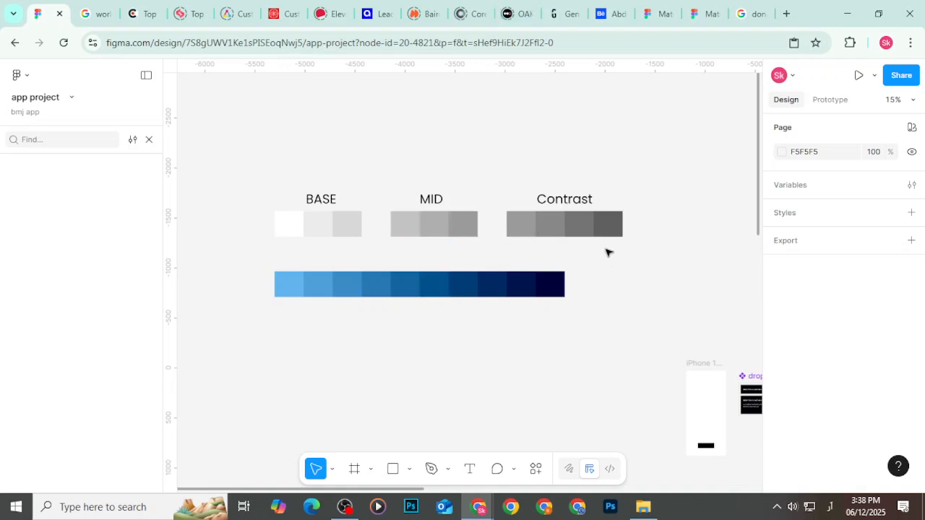
scroll(604, 256, down, 2)
click(339, 280)
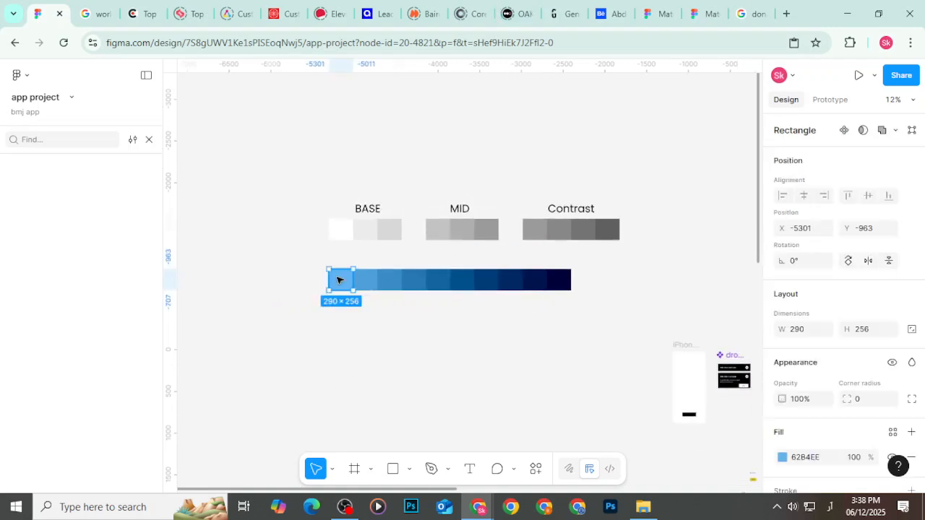
drag(339, 279, 337, 330)
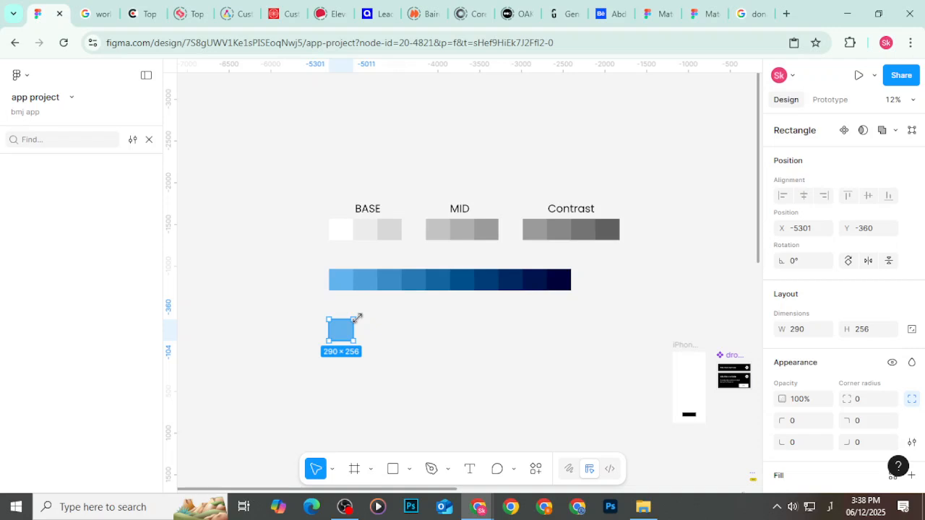
key(Delete)
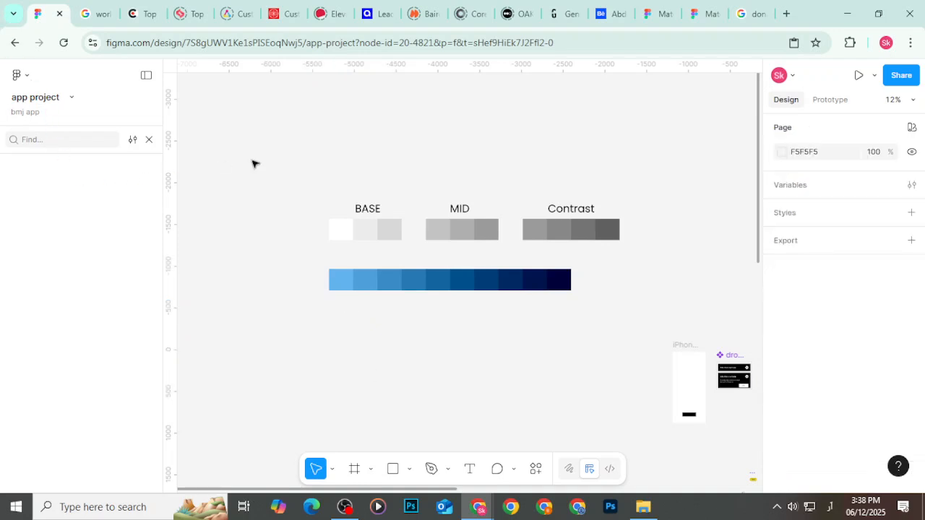
Step: Leave the layer search so that the file's page and layer lists are shown
click(46, 140)
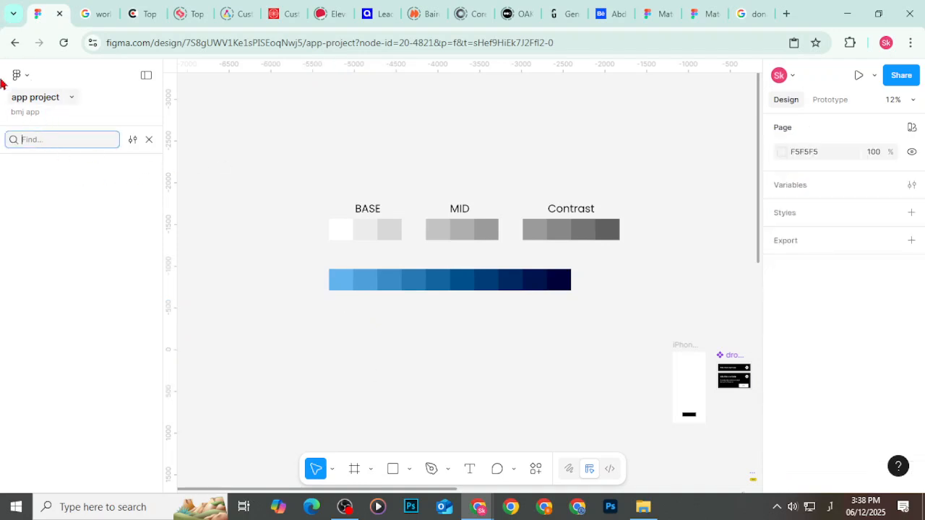
click(357, 283)
click(235, 162)
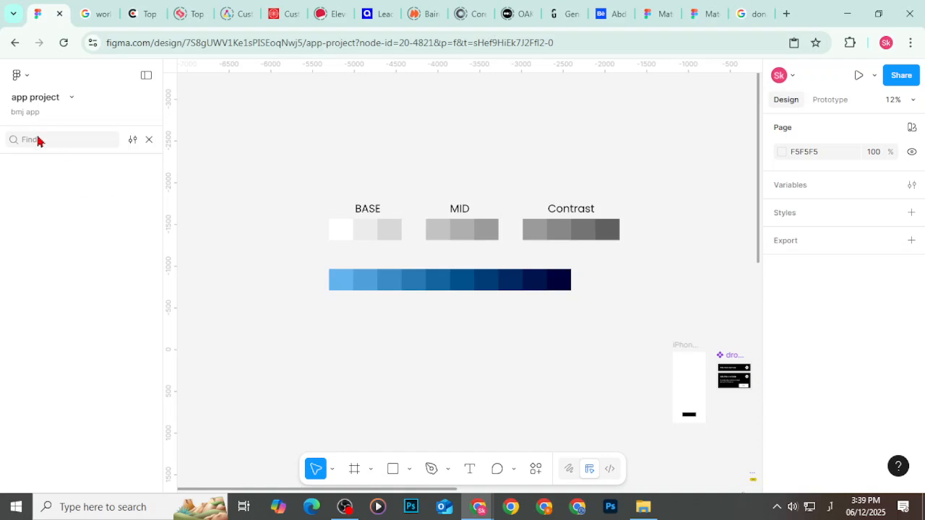
click(146, 141)
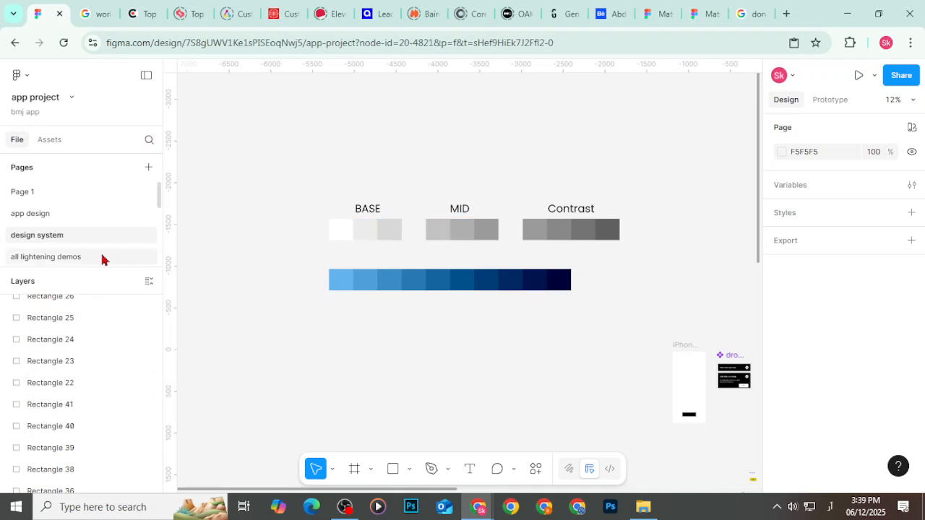
Step: On the app design page, inspect the selection colors of the TEXT button in the iPhone 16 - 6 frame
click(92, 214)
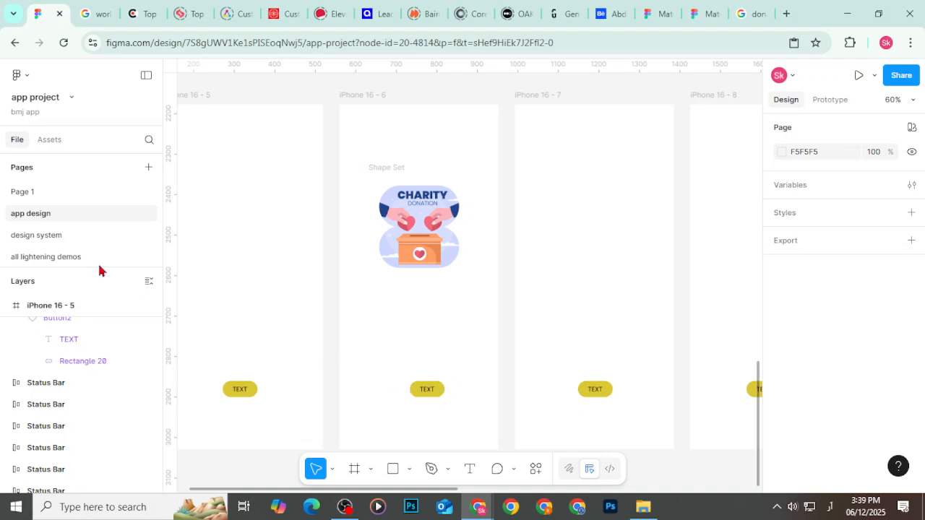
click(425, 389)
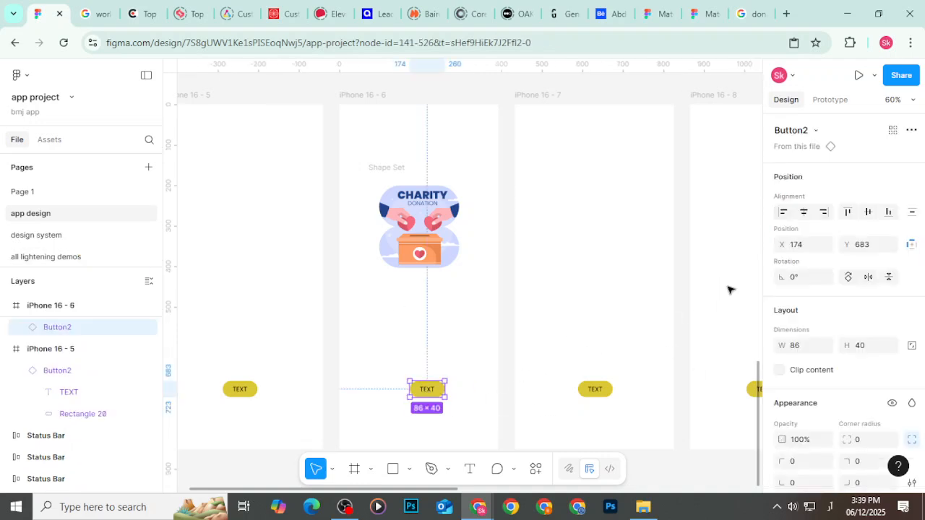
scroll(846, 347, down, 3)
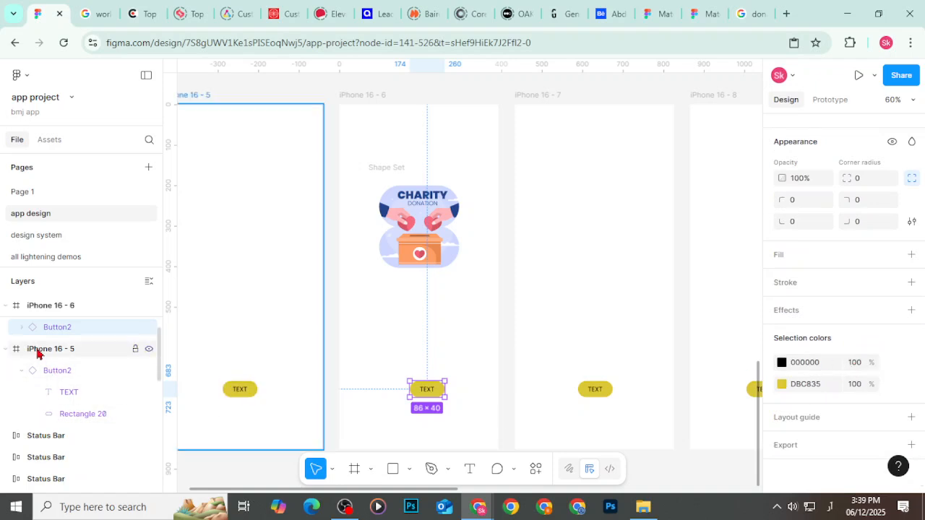
Step: Return to the design system page and inspect the fill color code of the lightest blue swatch
click(20, 238)
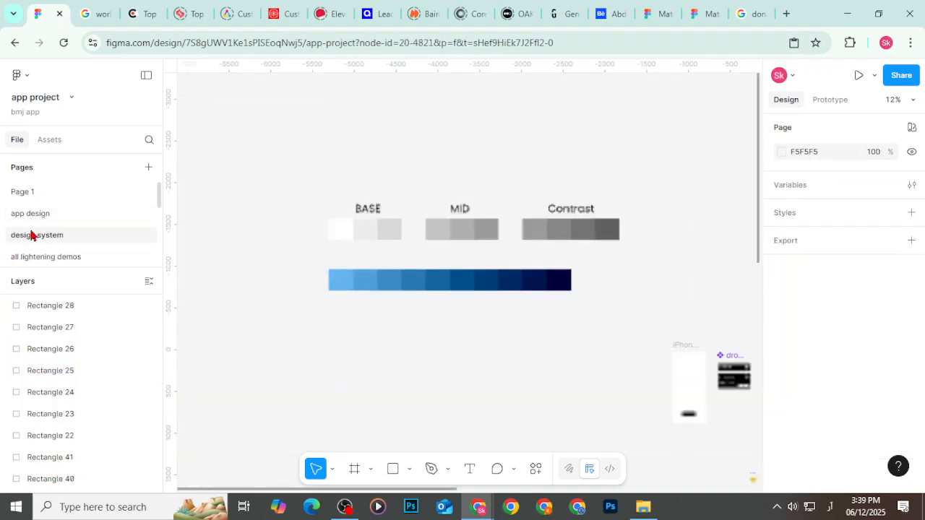
click(343, 281)
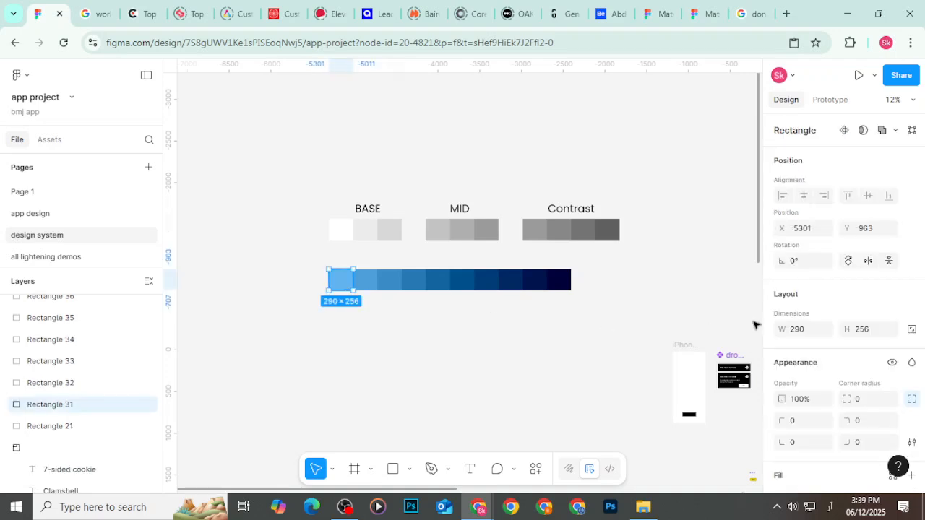
scroll(800, 413, down, 2)
click(805, 362)
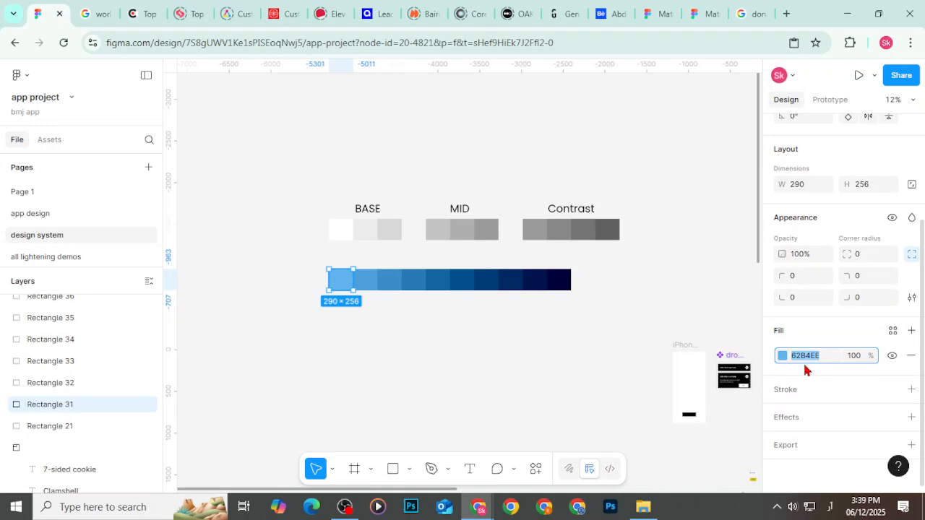
click(592, 357)
Step: Select all ten grey swatches of the BASE, MID and Contrast groups and open the plugin and widget search
drag(254, 215, 609, 239)
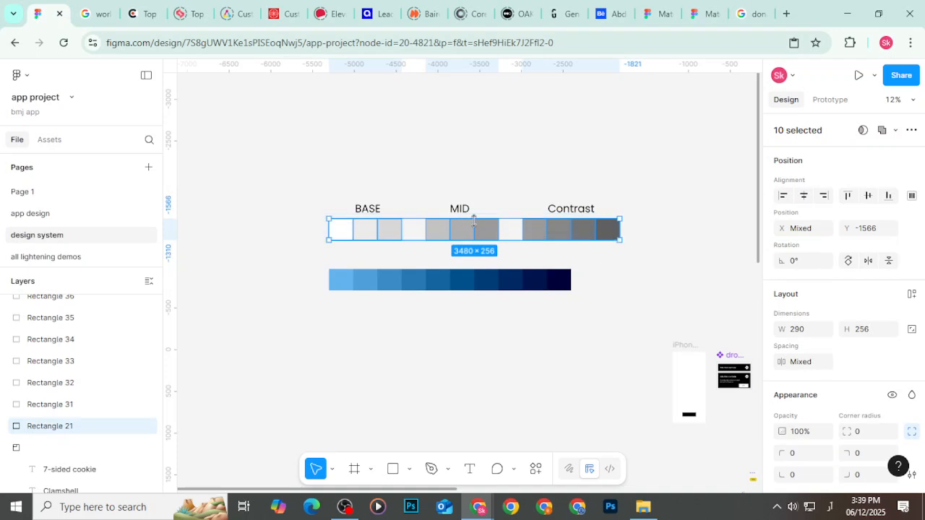
scroll(171, 388, up, 1)
scroll(97, 382, up, 5)
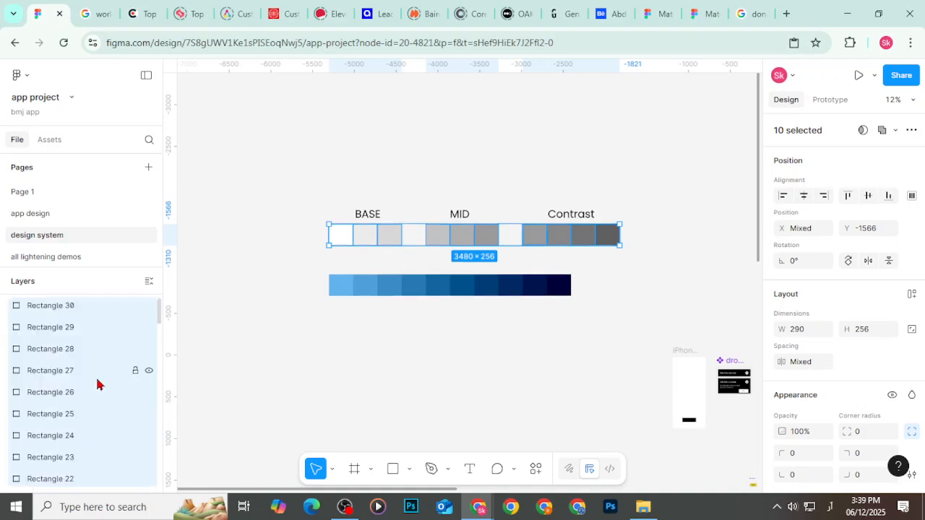
click(535, 469)
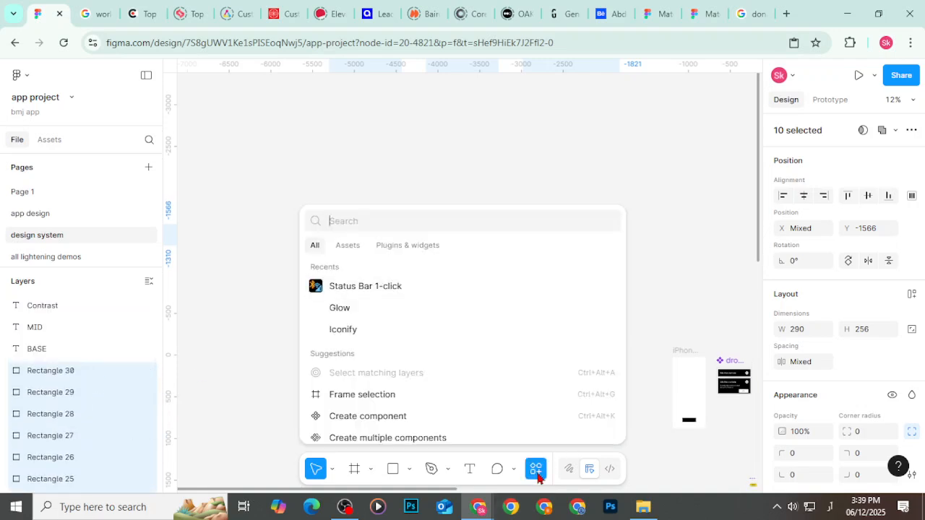
click(426, 252)
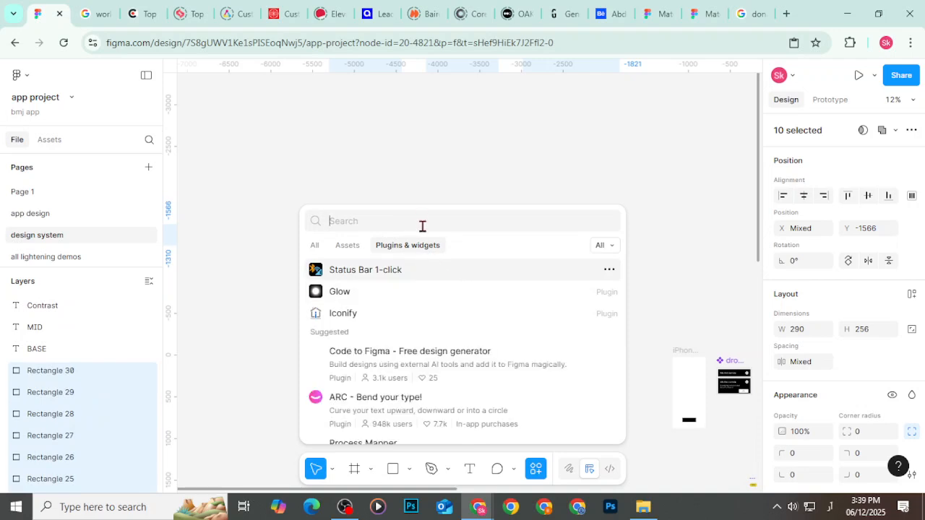
Step: Switch the keyboard input to English, search the plugins for "sort" and open the Sorter plugin's details
text(سپرتعز)
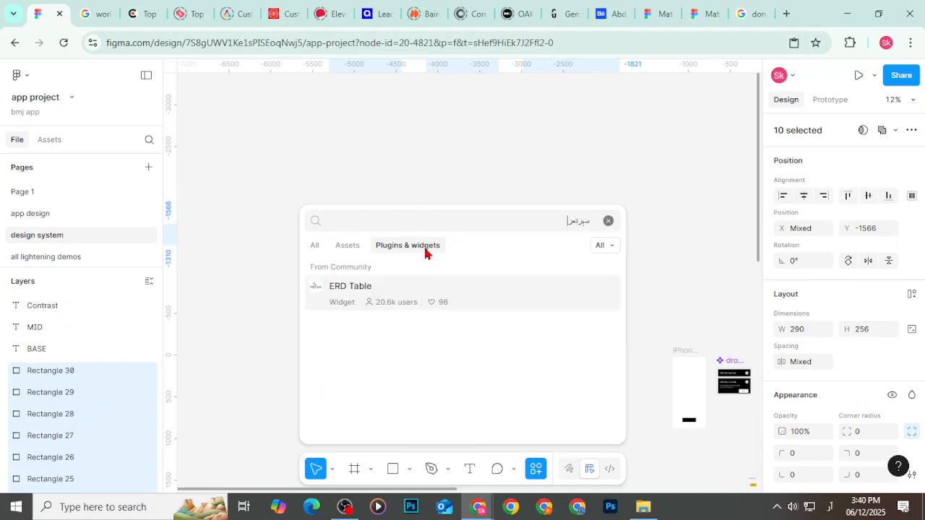
click(607, 218)
click(829, 506)
click(830, 344)
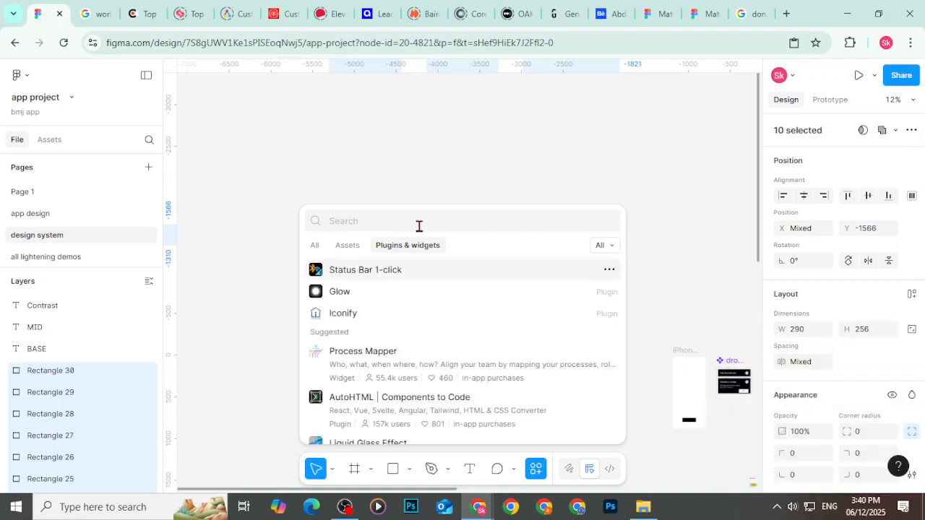
text(sort)
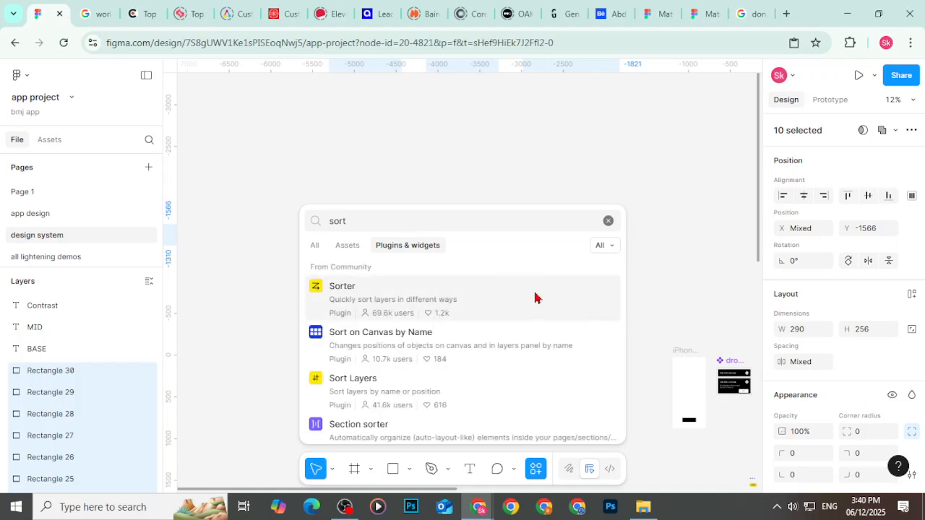
click(474, 294)
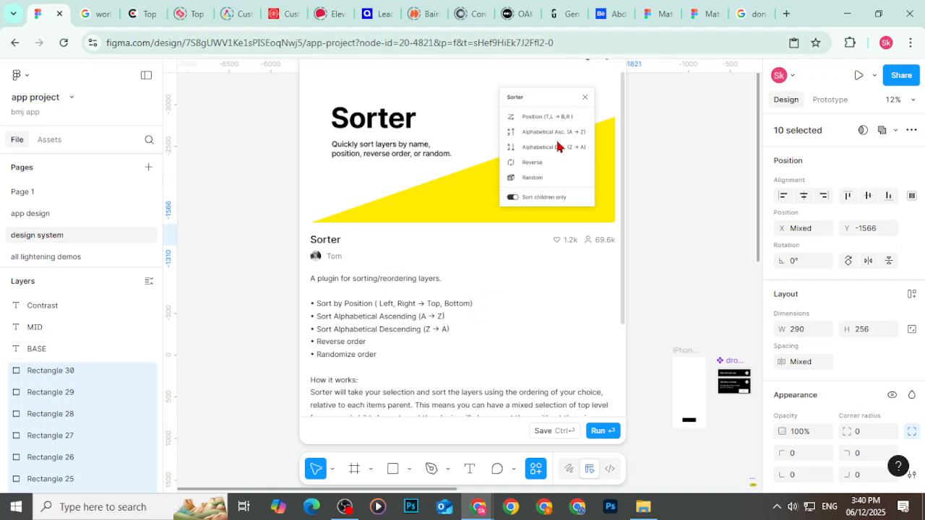
Step: Run Sorter's Sort Position on the ten selected grey swatches and check their order in the layer list
click(609, 432)
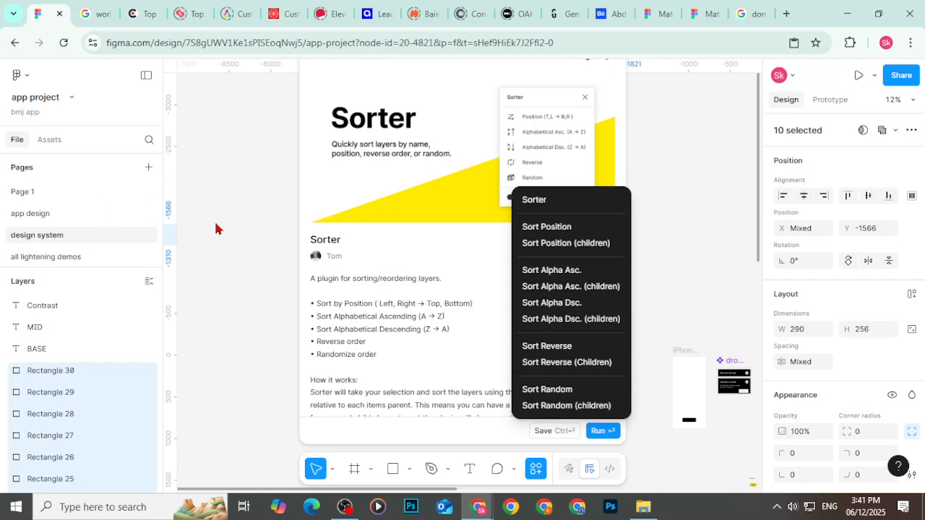
click(548, 235)
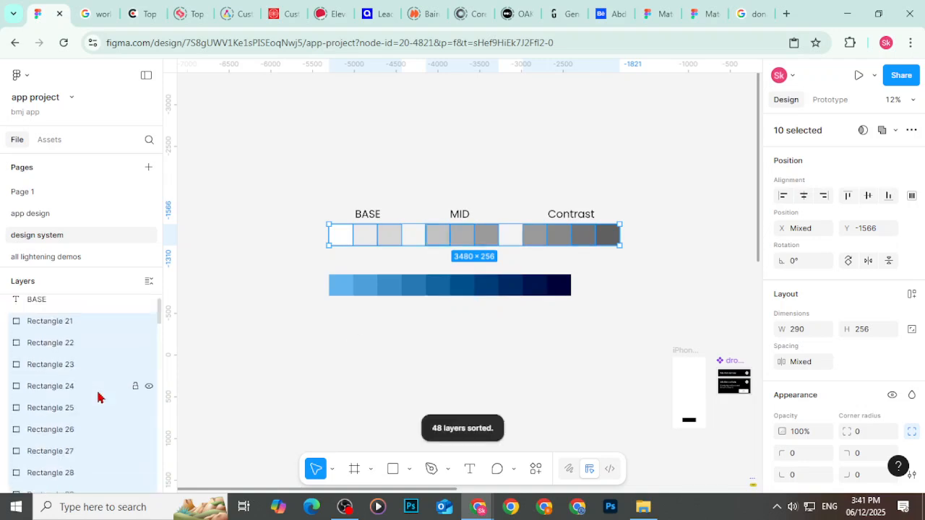
scroll(97, 397, down, 3)
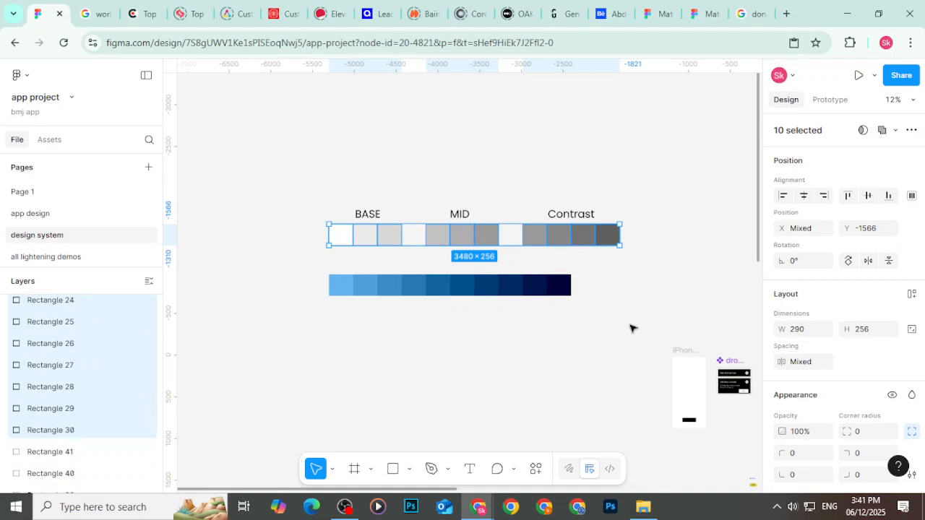
click(536, 473)
text(re)
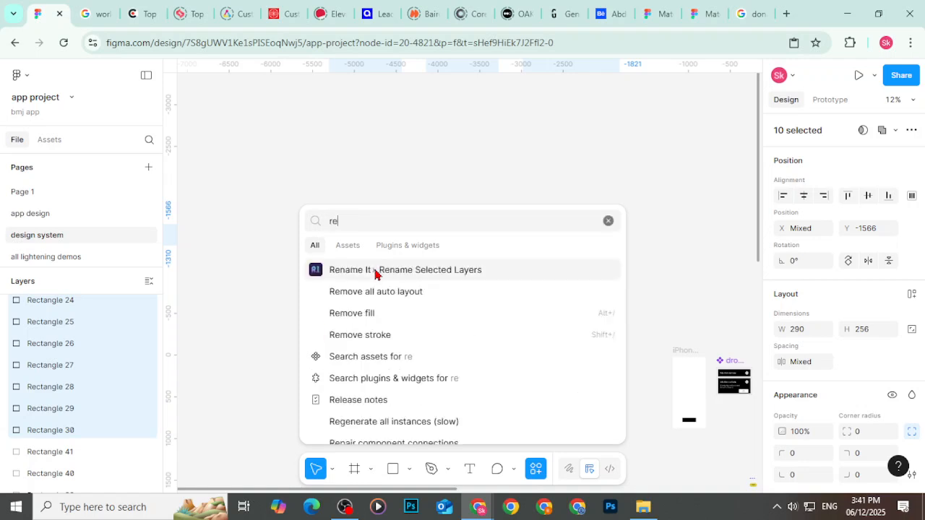
click(375, 274)
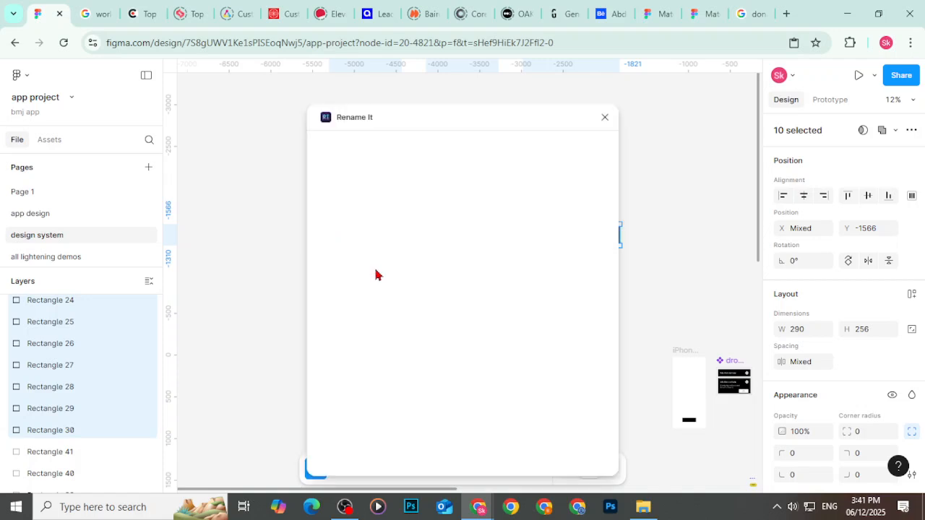
click(602, 118)
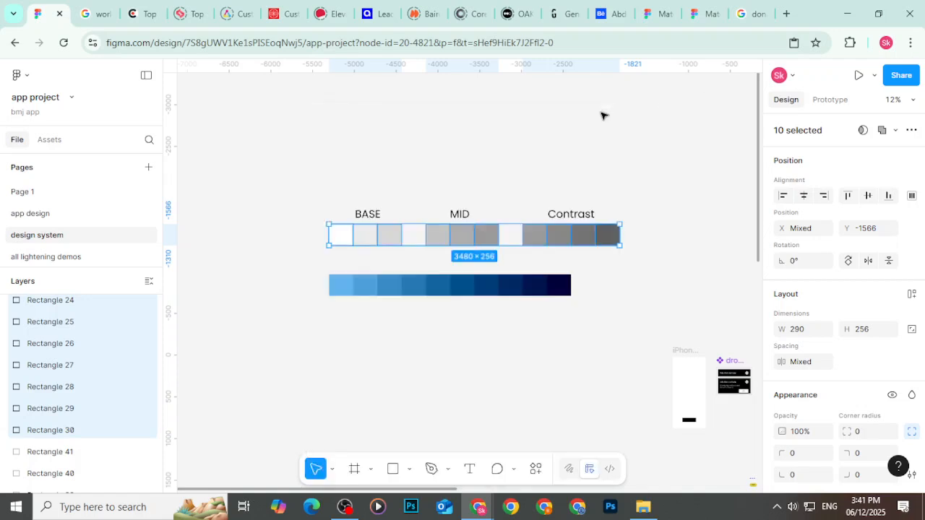
Step: Select only the three BASE swatches and try Rename It's Rename Selected Layers on them
click(309, 245)
drag(363, 238, 398, 241)
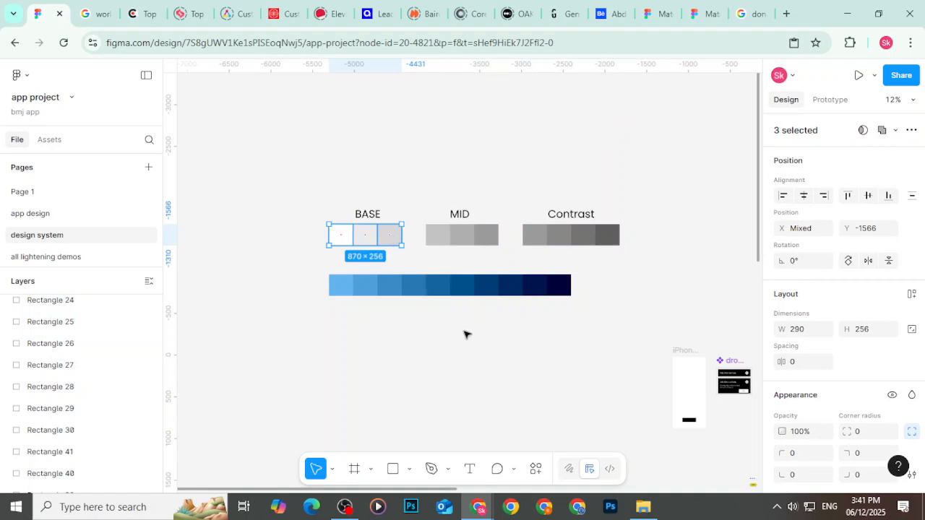
click(535, 468)
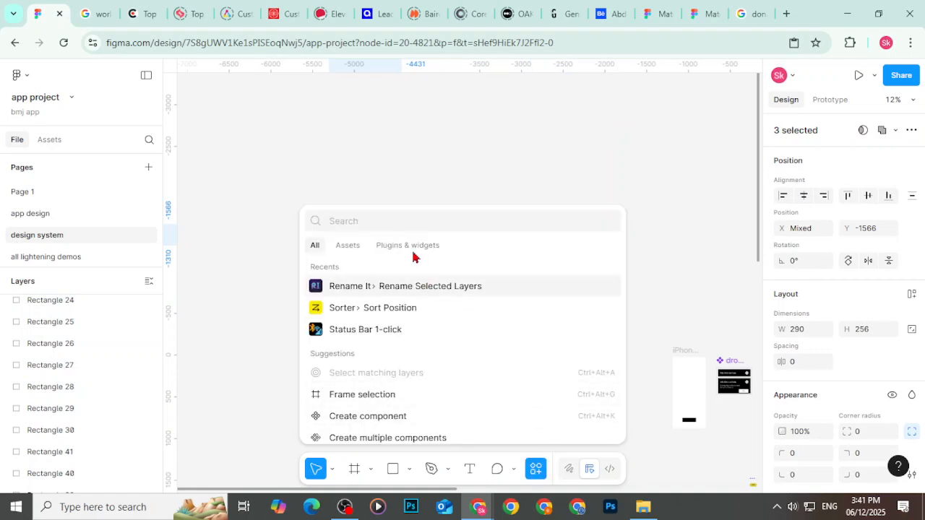
click(419, 290)
drag(446, 117, 753, 118)
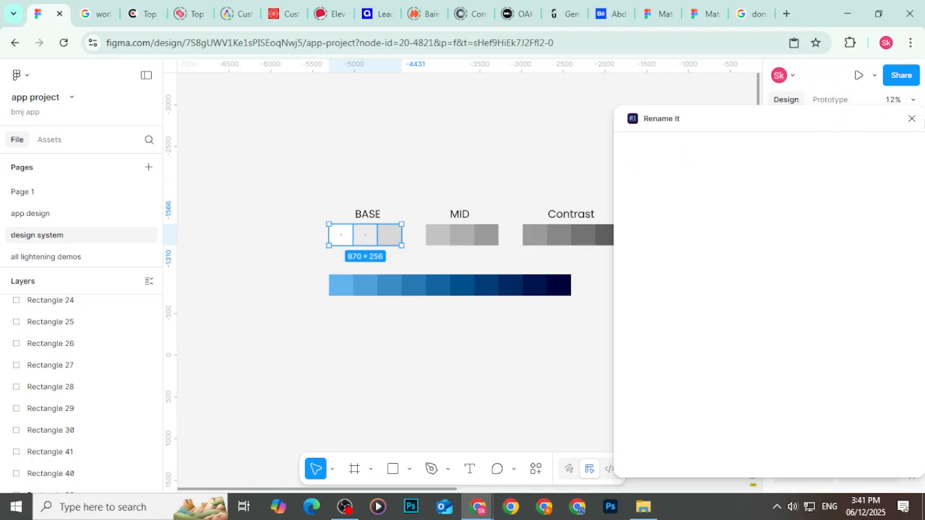
click(912, 119)
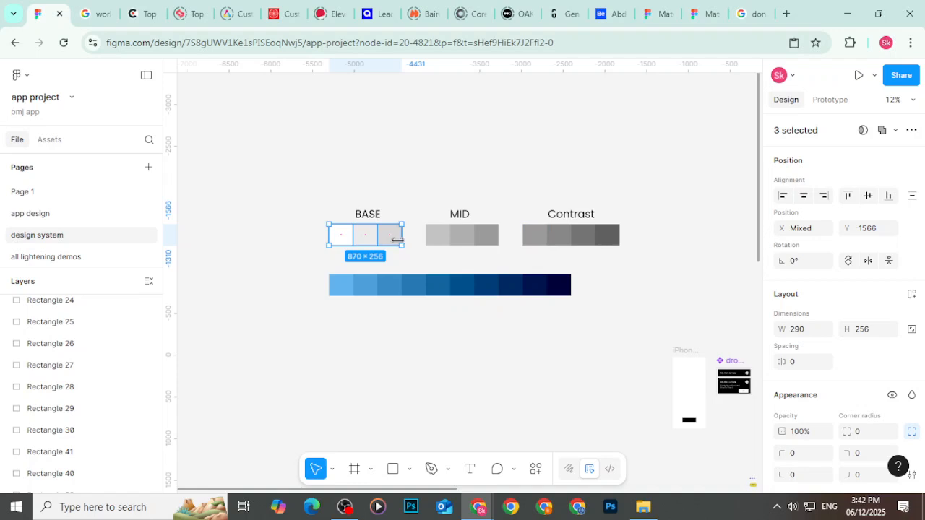
Step: Retry Rename It's Rename Selected Layers on the three BASE swatches, reopening the plugin once, and close it
click(538, 471)
click(402, 287)
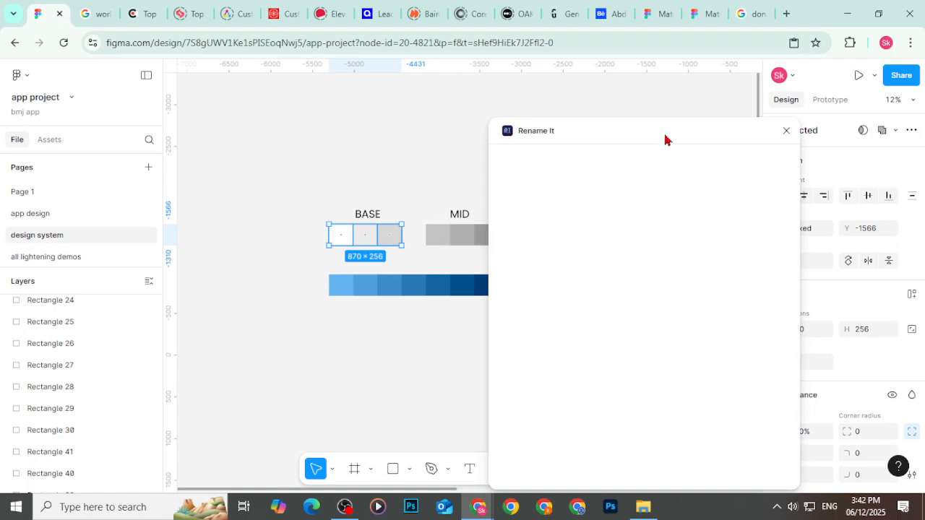
drag(664, 138, 674, 104)
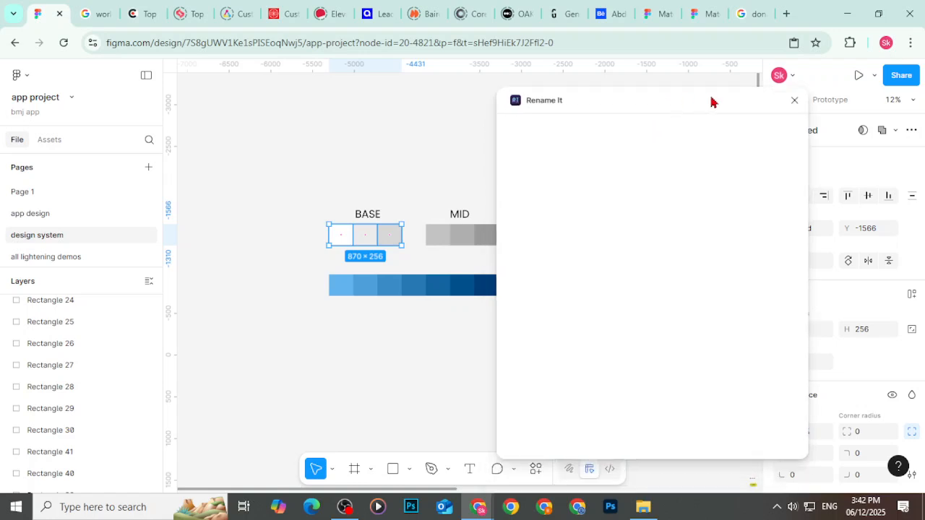
click(794, 101)
click(533, 469)
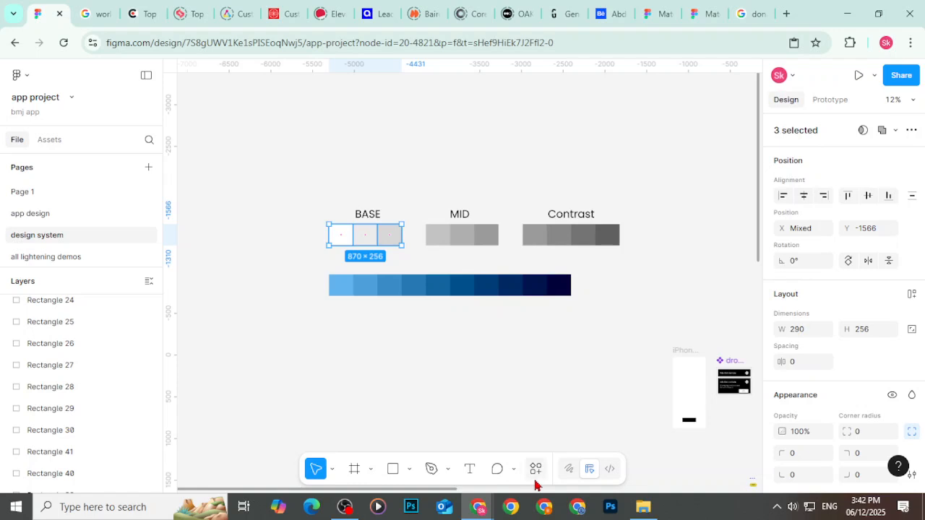
click(454, 289)
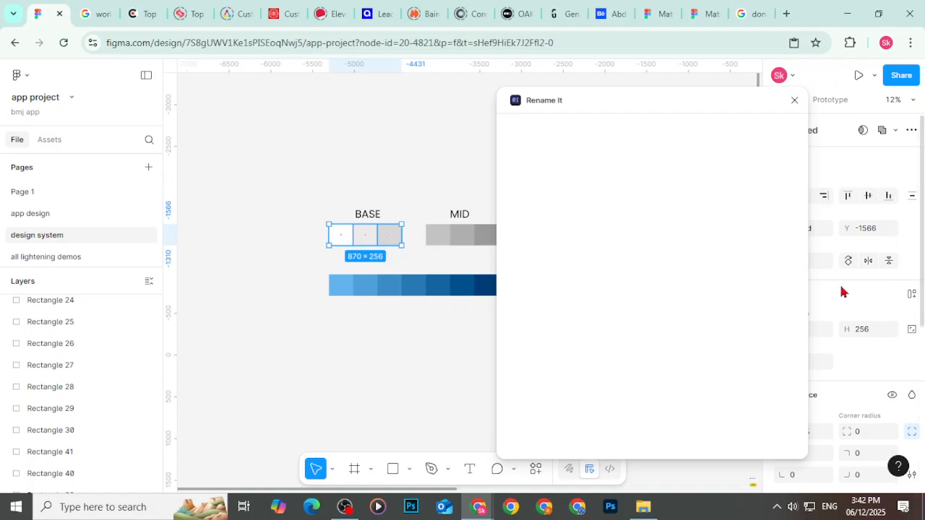
click(794, 100)
Step: Select all ten grey swatches of the BASE, MID and Contrast groups and try Rename It's Rename Selected Layers on them
drag(254, 193, 504, 239)
drag(292, 235, 635, 253)
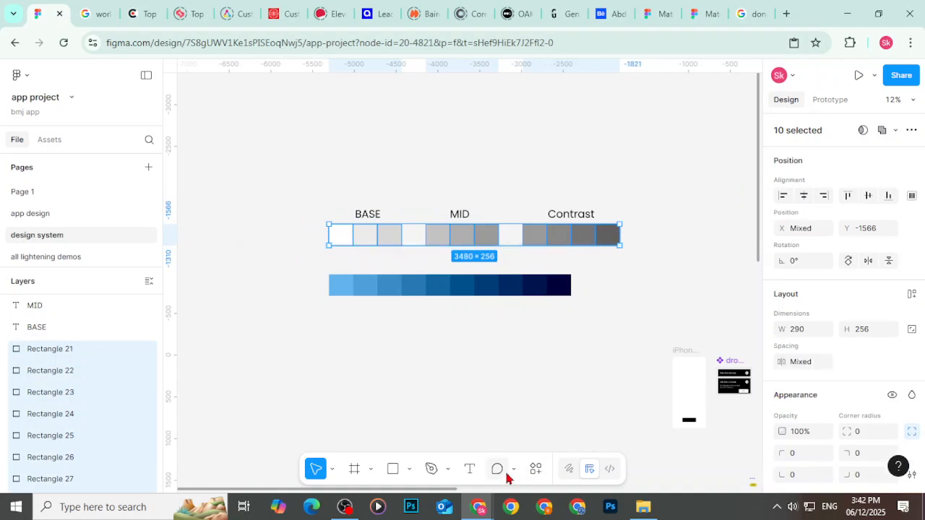
click(535, 468)
click(409, 288)
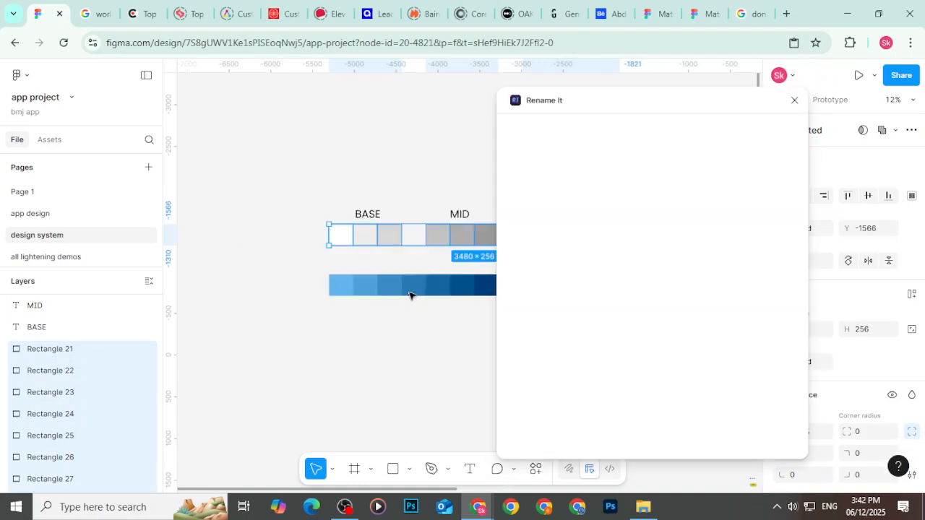
click(794, 100)
Step: Reselect only the three BASE swatches and try the recently used Rename Selected Layers command on them, relaunching it once
drag(279, 254, 390, 238)
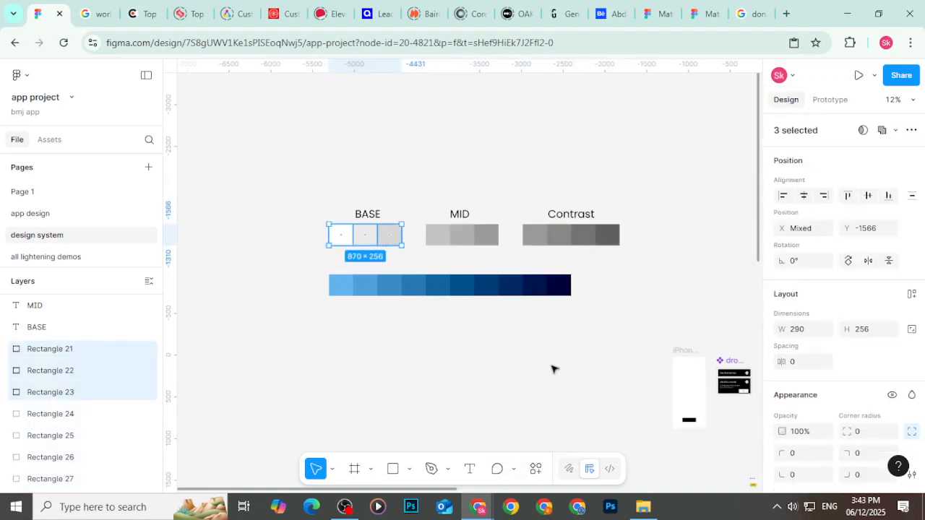
click(536, 469)
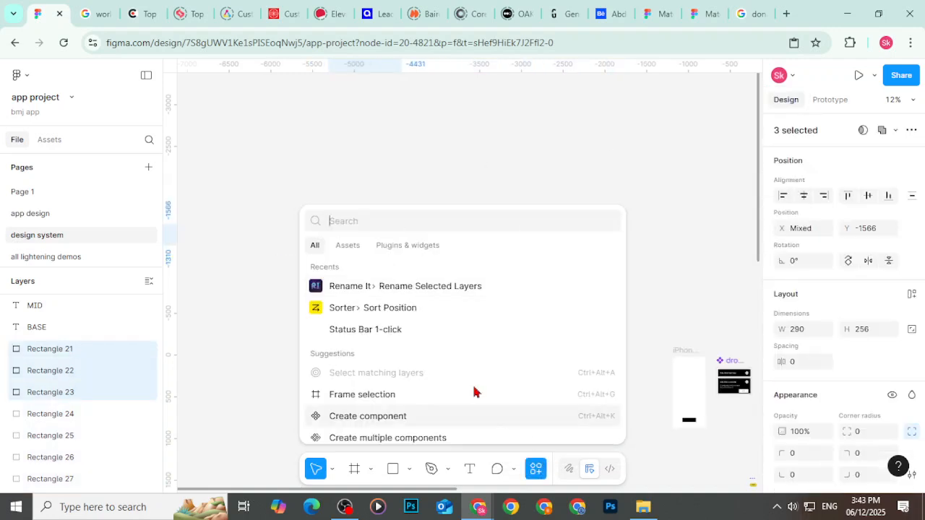
right_click(362, 289)
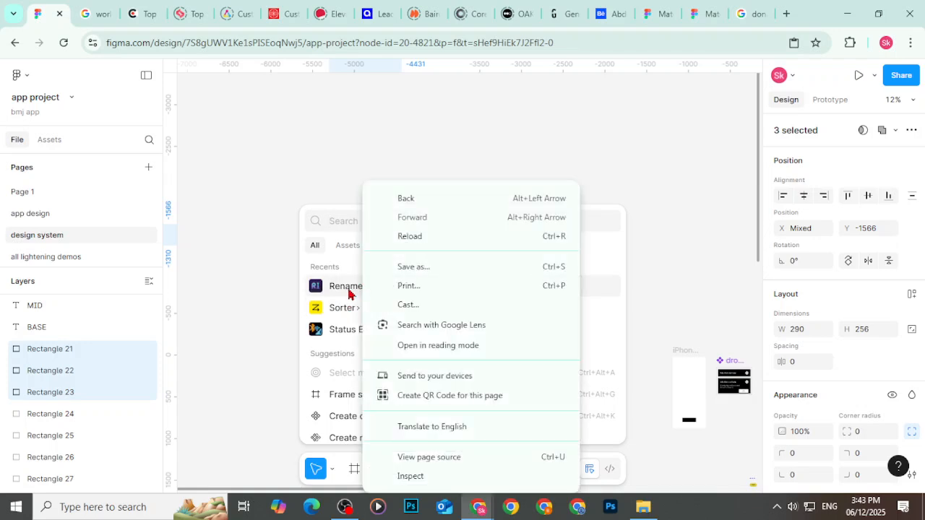
click(348, 289)
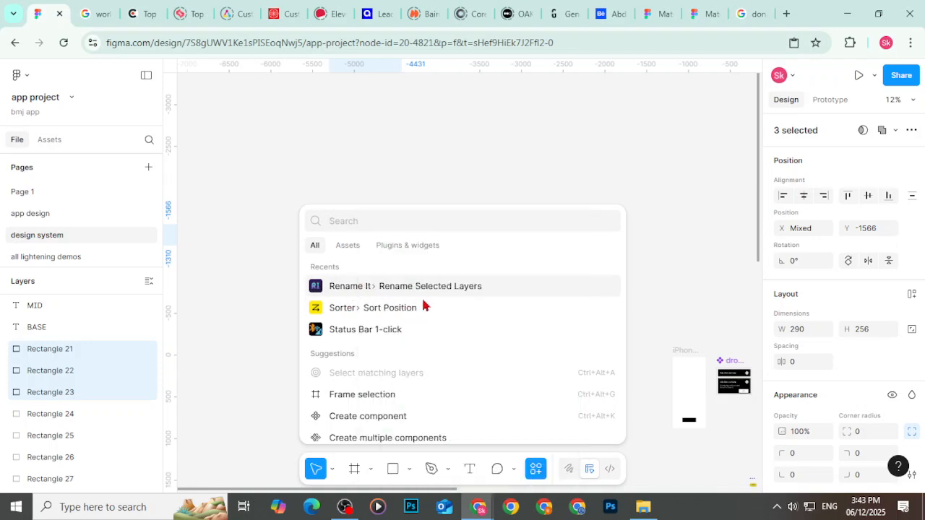
click(508, 286)
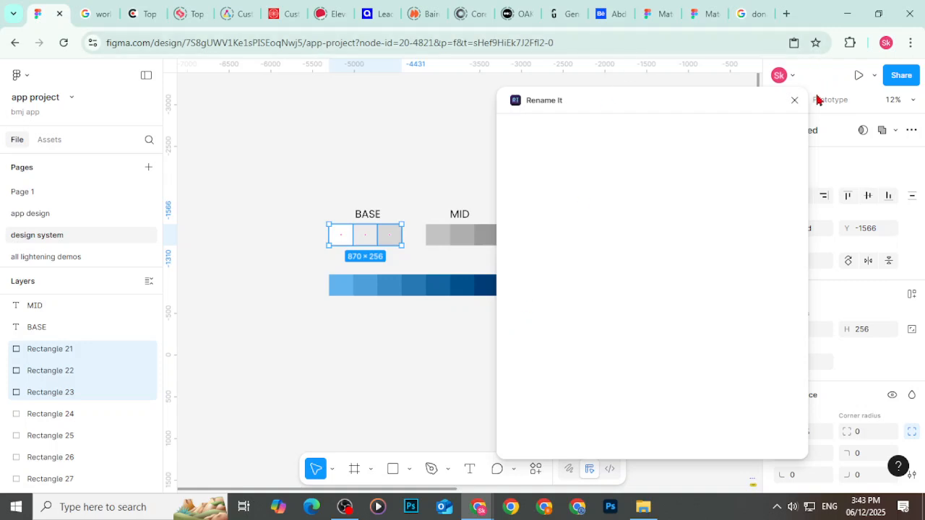
click(794, 100)
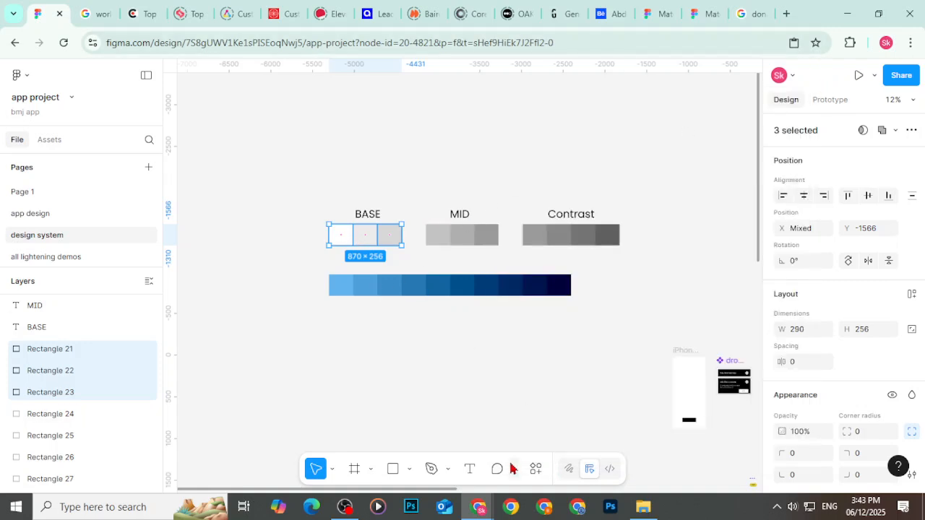
click(535, 469)
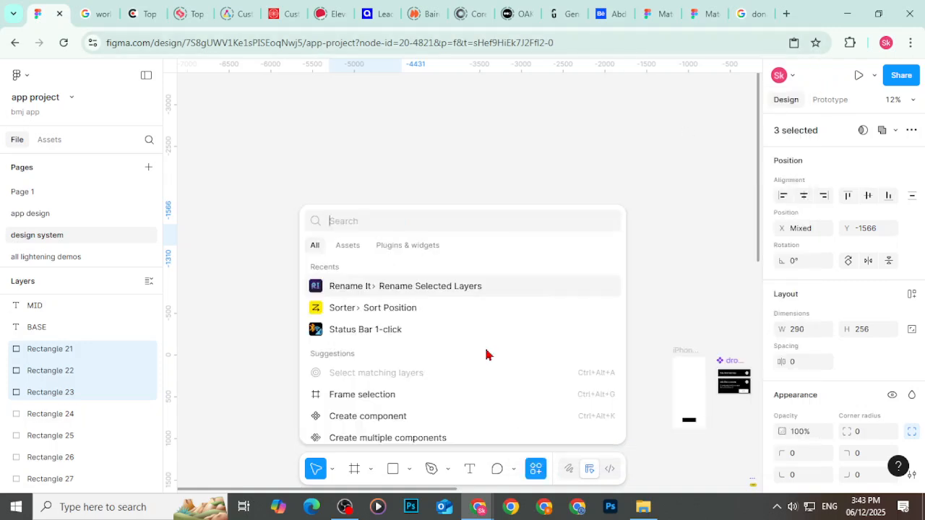
click(446, 286)
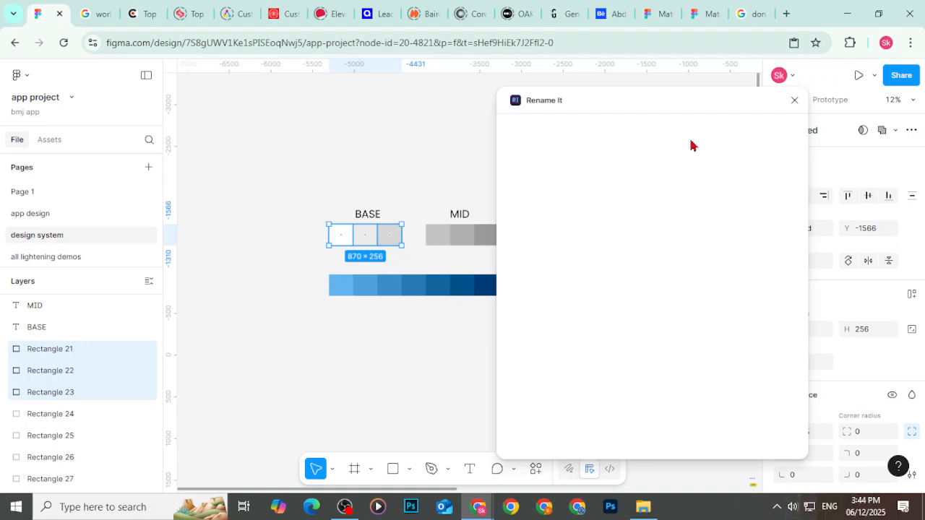
click(794, 101)
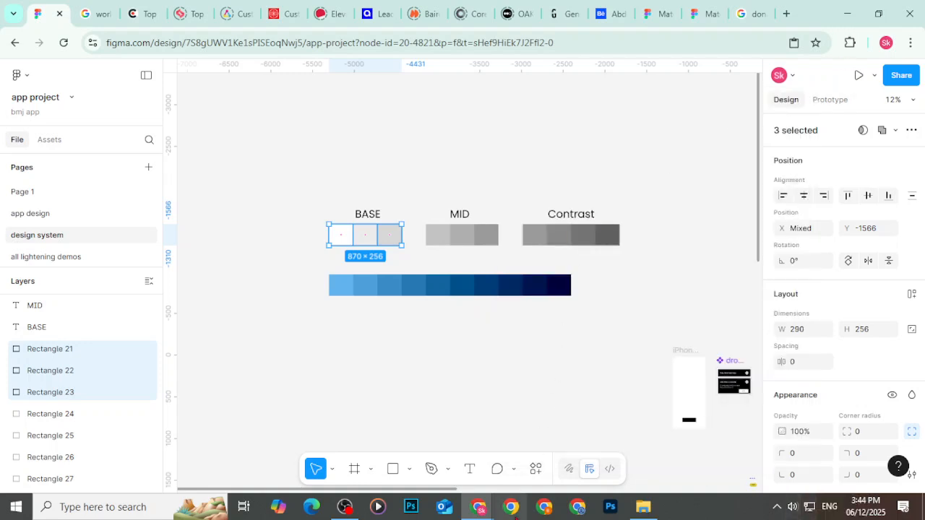
Step: Browse the plugins and widgets for Rename It's commands and try Rename Selected Layers on the BASE swatches from there
click(530, 471)
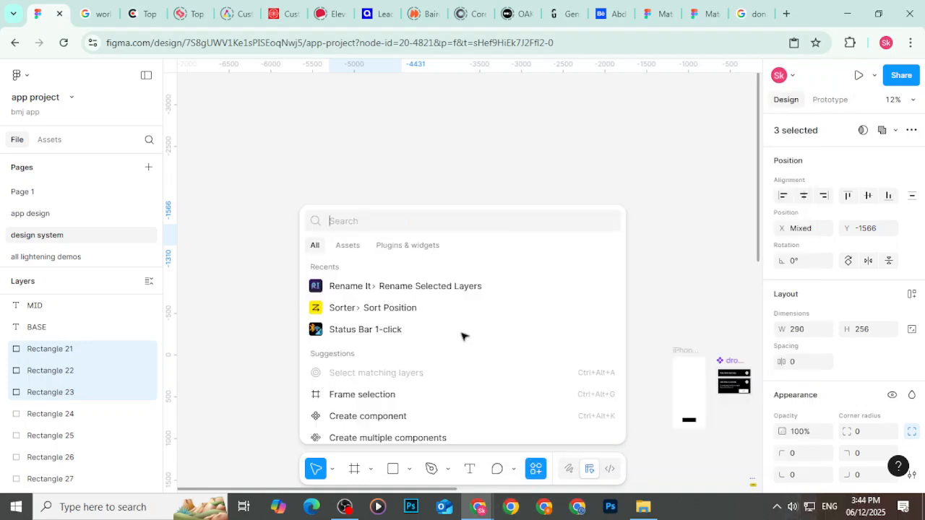
click(415, 251)
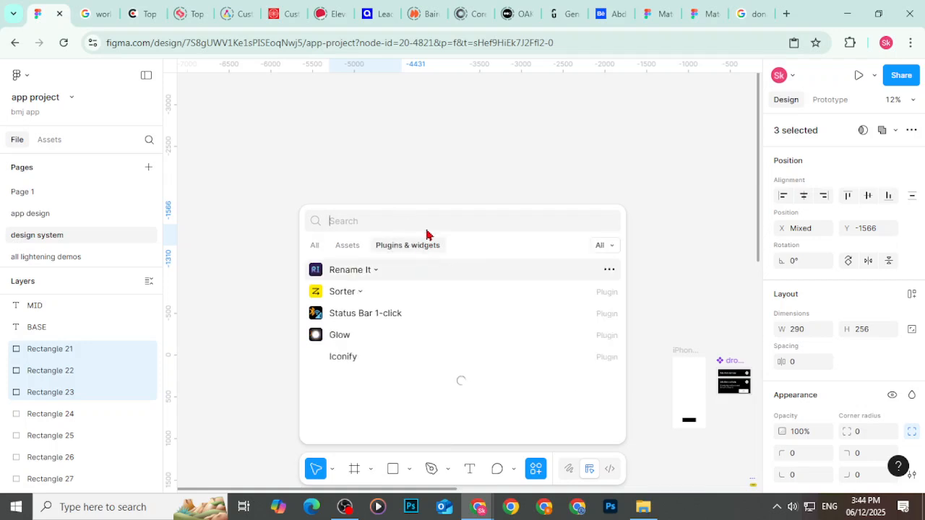
click(377, 272)
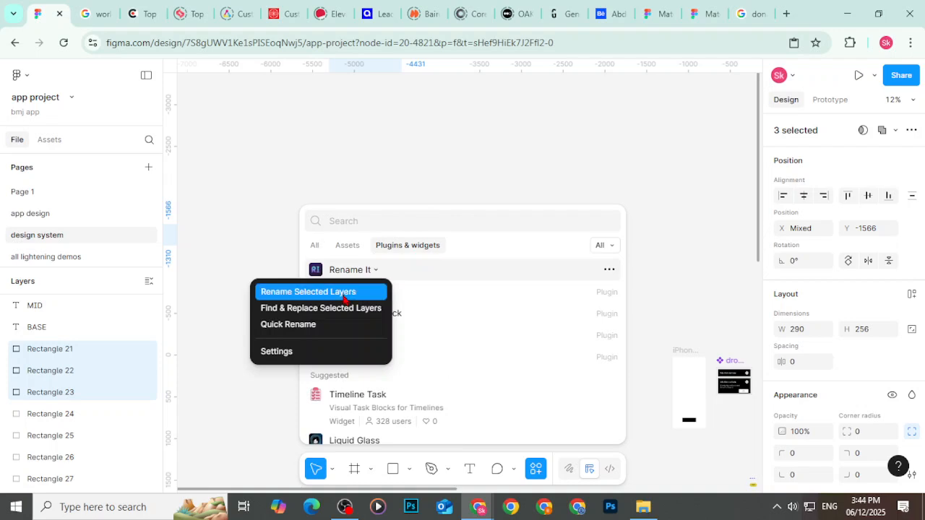
click(345, 295)
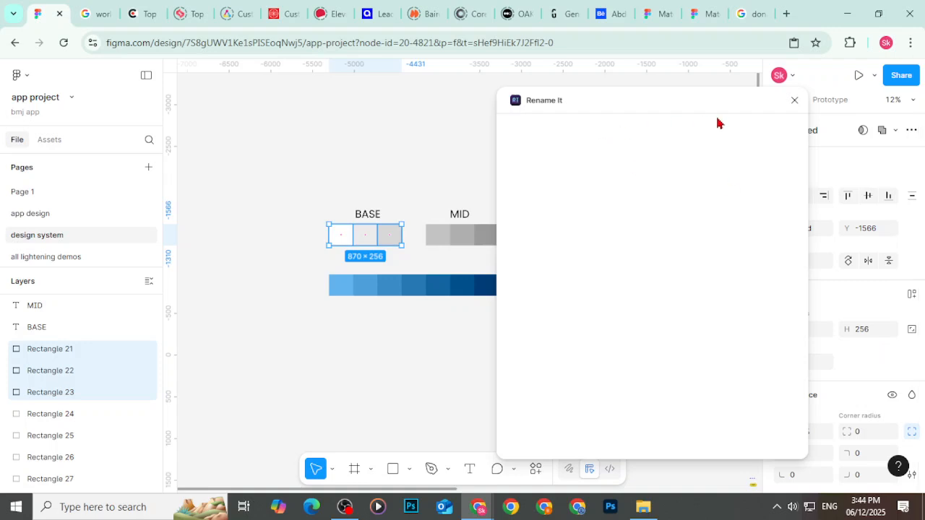
click(795, 101)
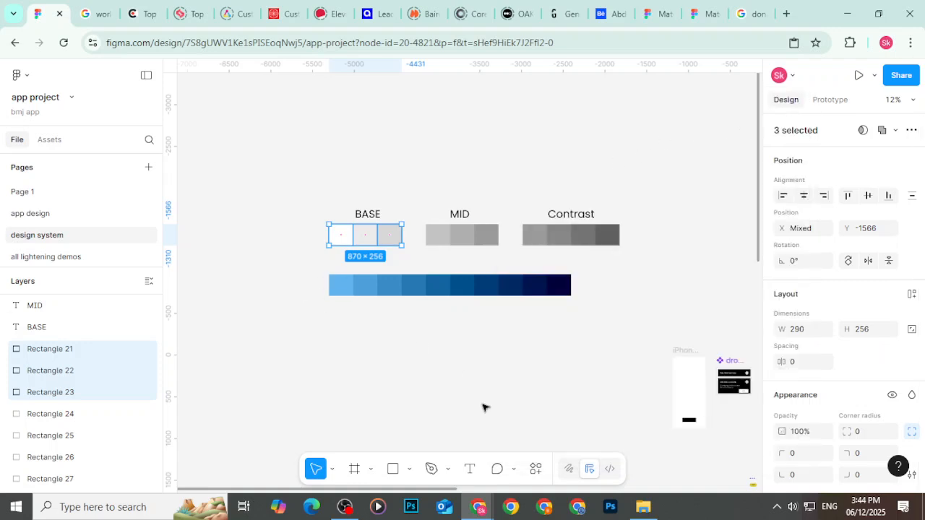
click(536, 469)
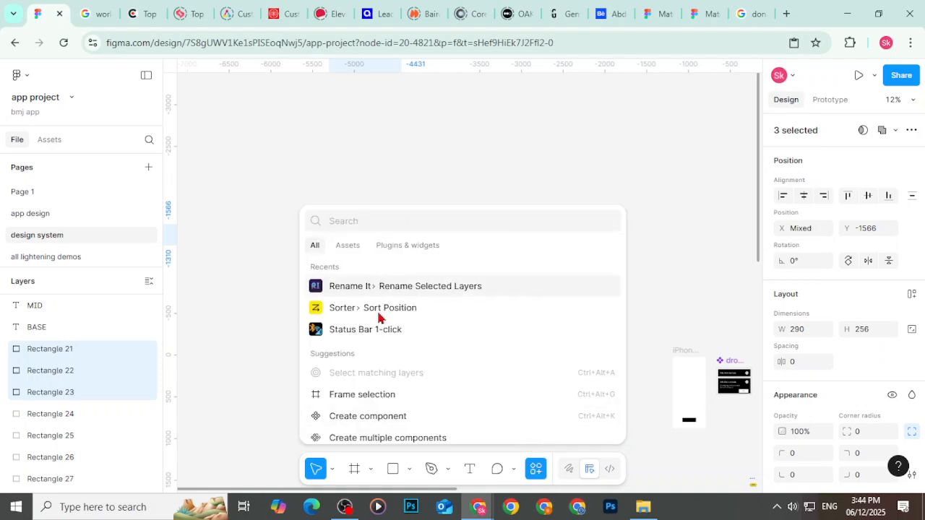
click(398, 246)
mouse_move(374, 272)
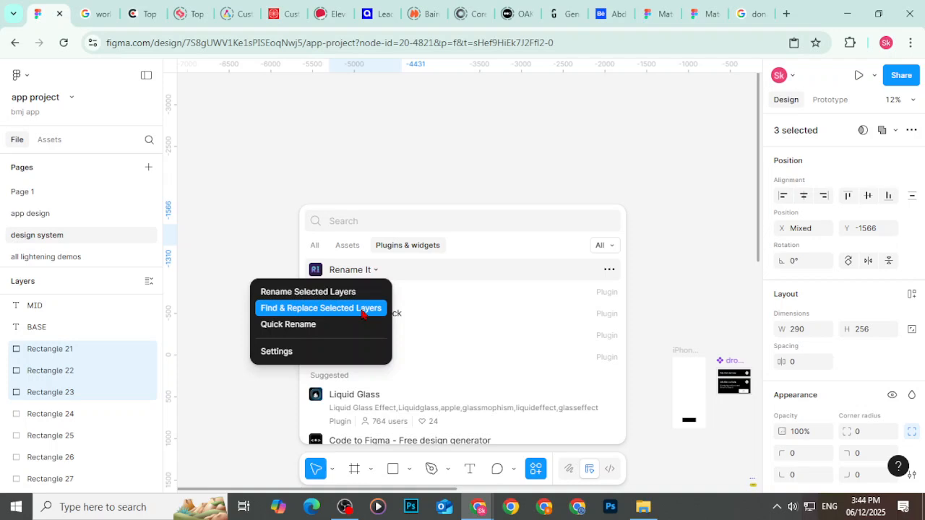
click(364, 358)
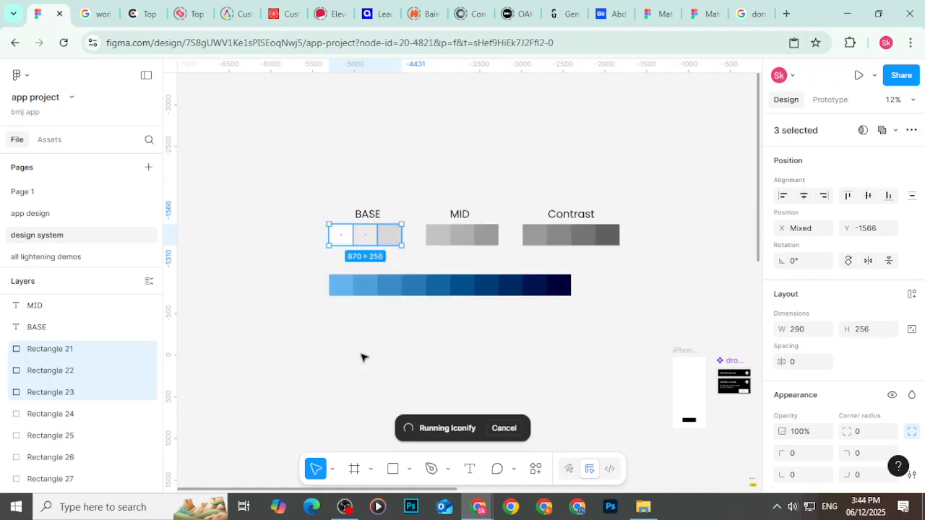
click(505, 428)
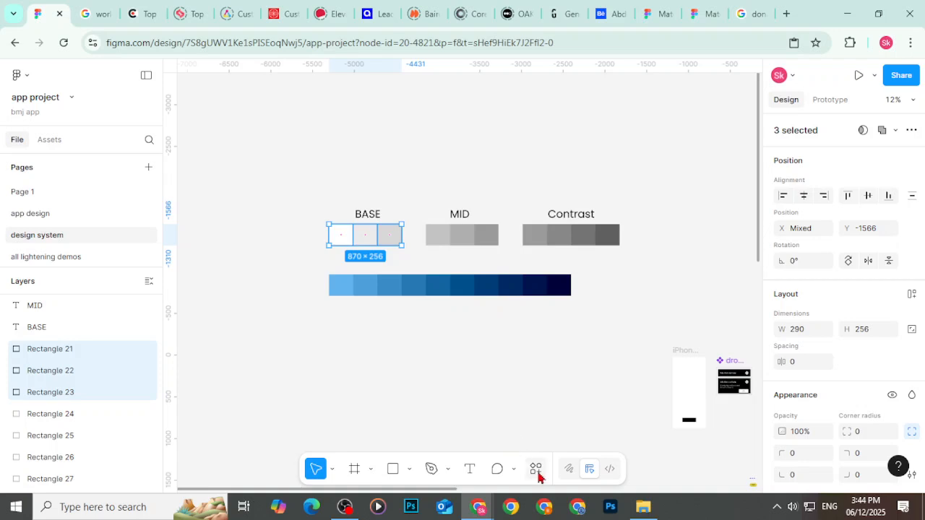
Step: Try Rename It once more on the three BASE swatches, reposition its window and close it
click(535, 469)
click(381, 307)
drag(504, 102, 309, 105)
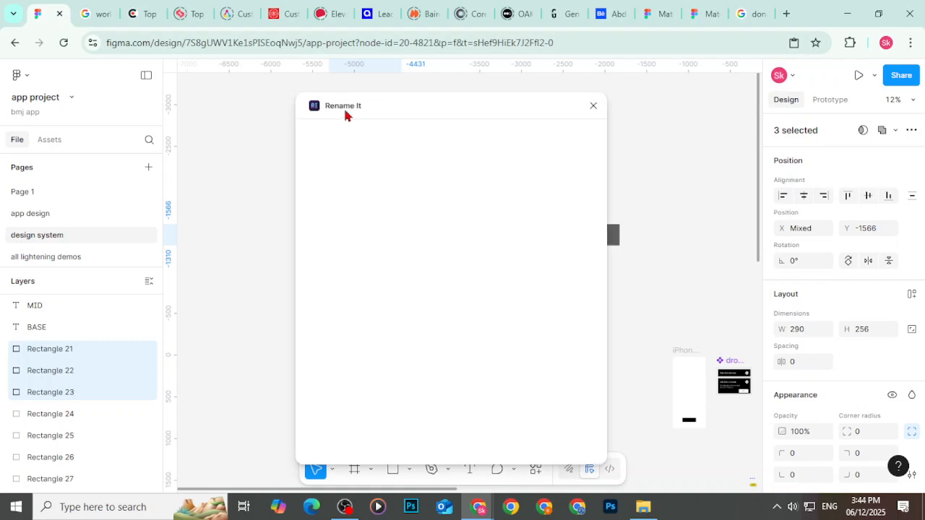
click(593, 105)
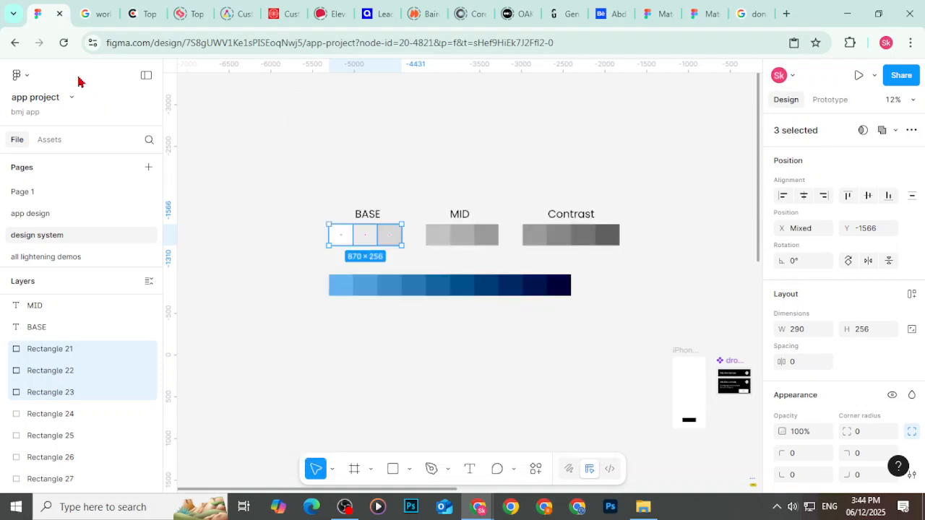
Step: Reload the file, select the three BASE swatches and open Rename It's Rename Selected Layers clear of the swatches
click(63, 42)
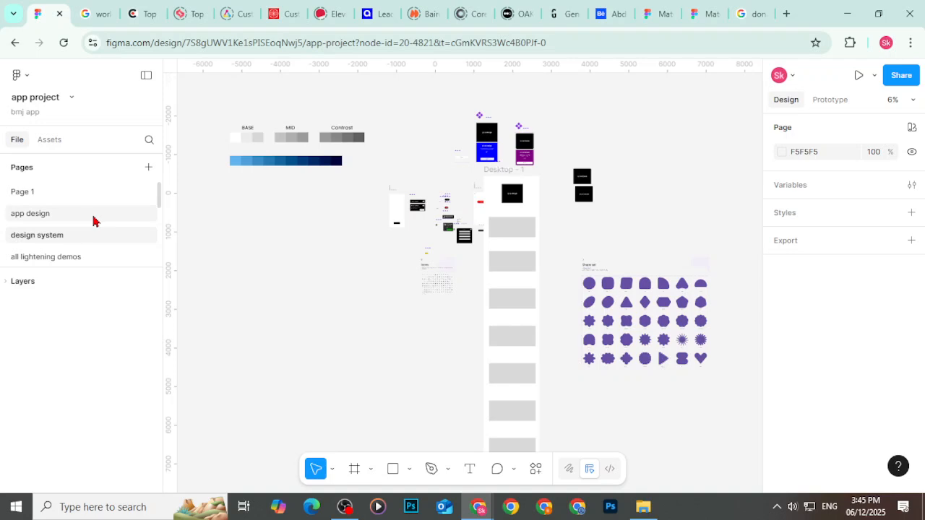
drag(221, 143, 267, 133)
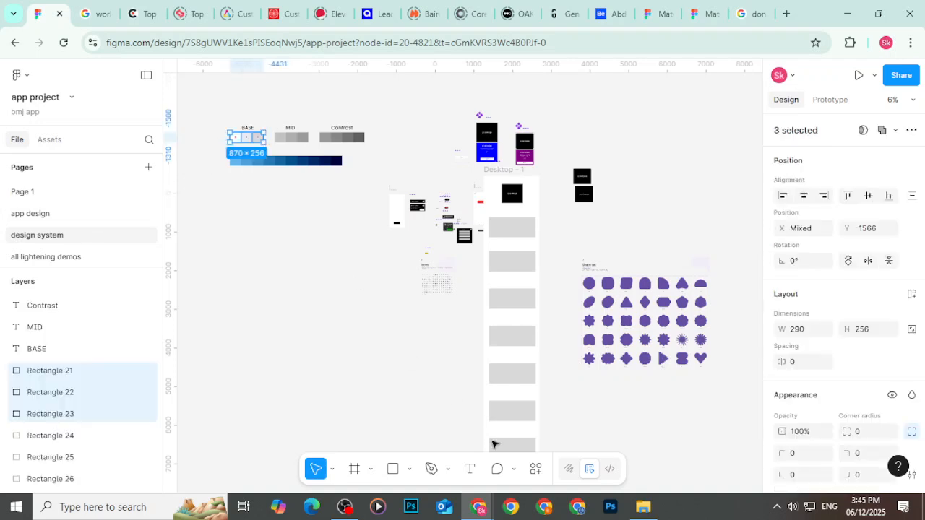
click(535, 469)
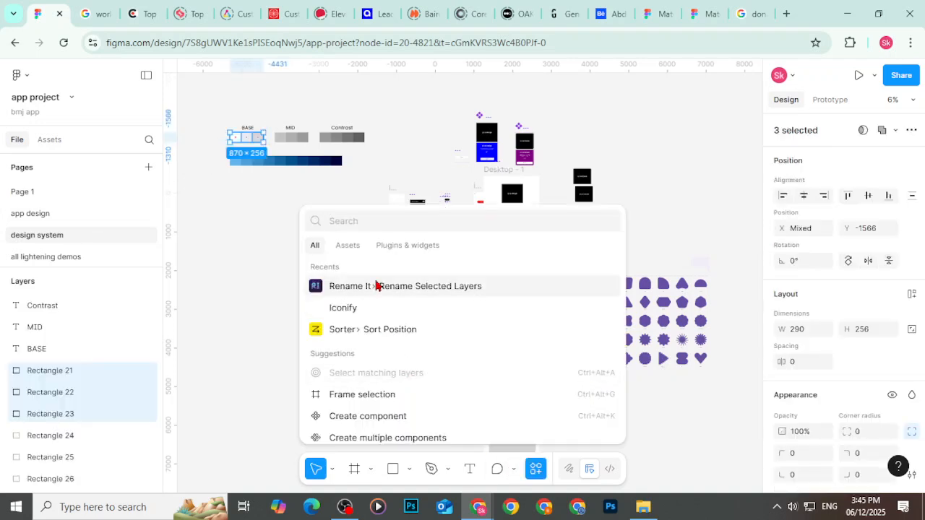
click(376, 285)
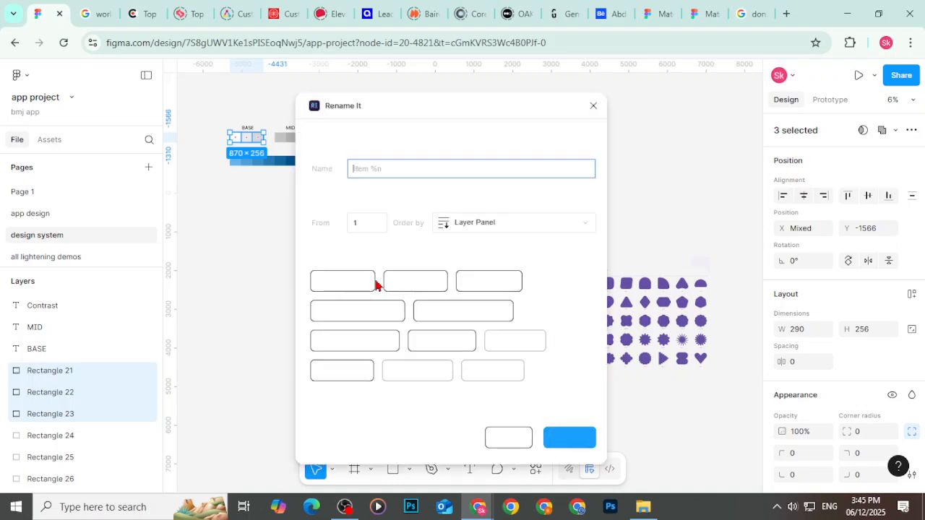
drag(436, 110, 700, 101)
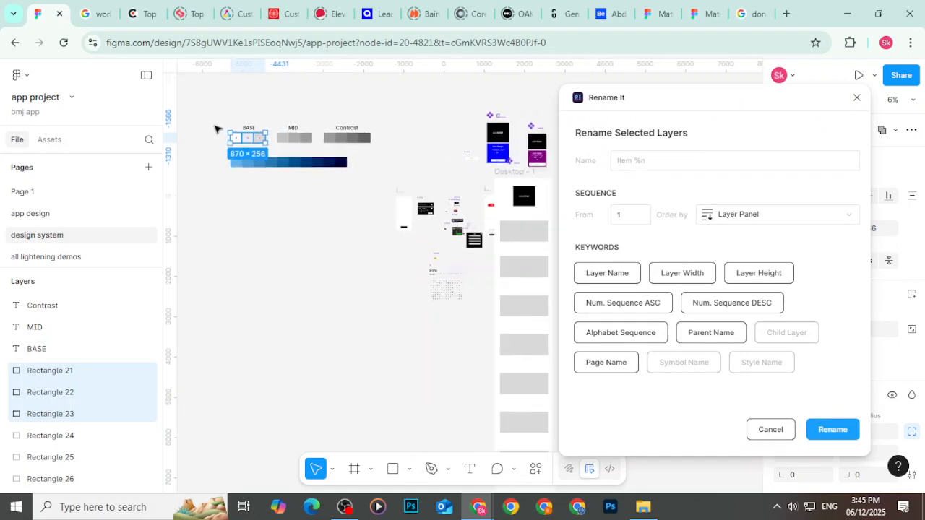
scroll(216, 128, up, 3)
scroll(217, 133, up, 3)
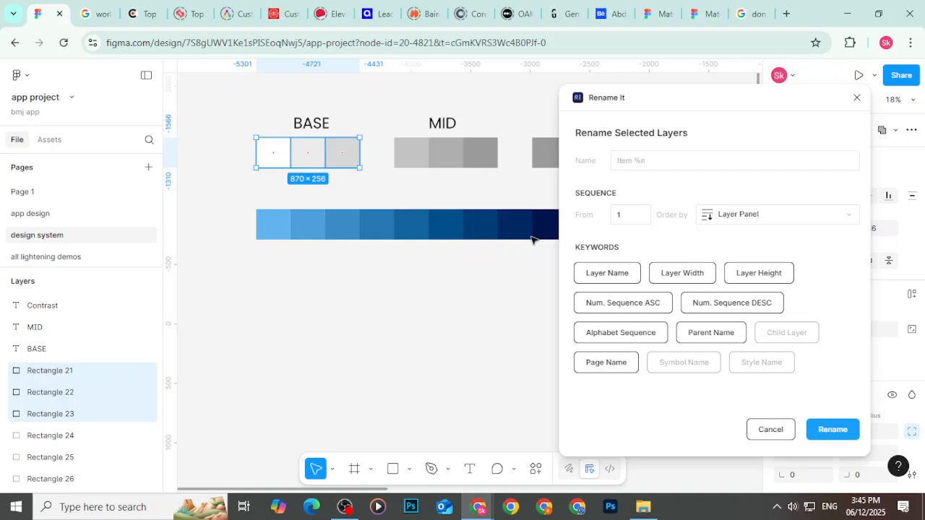
Step: Rename the three selected BASE swatch layers as GRAY
click(655, 166)
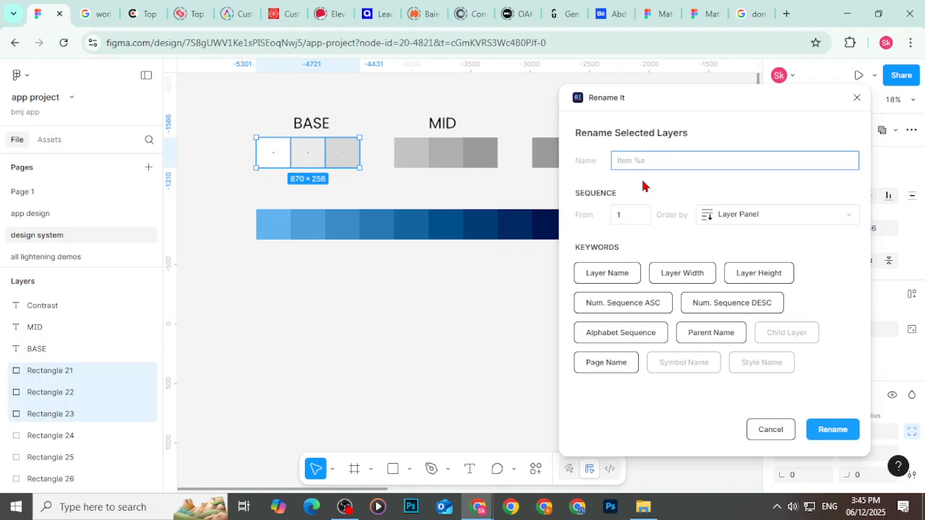
text(GRAY)
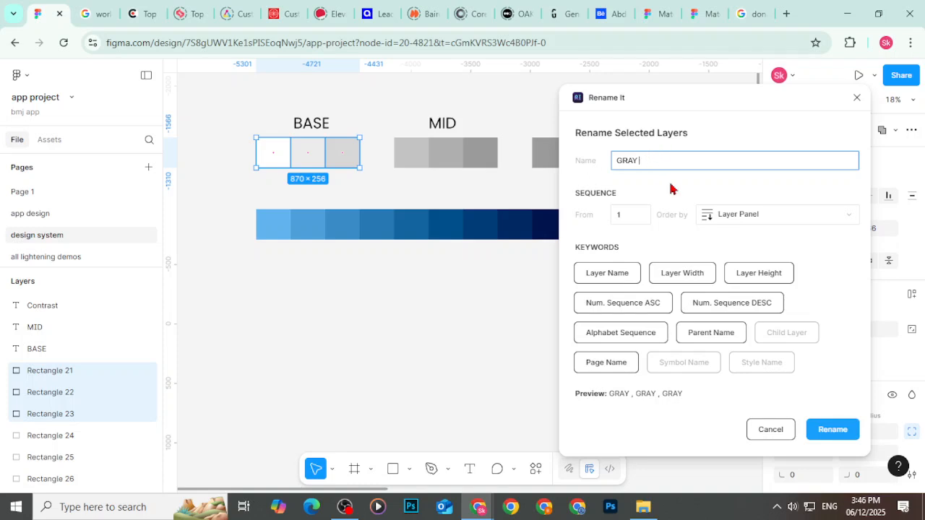
click(832, 431)
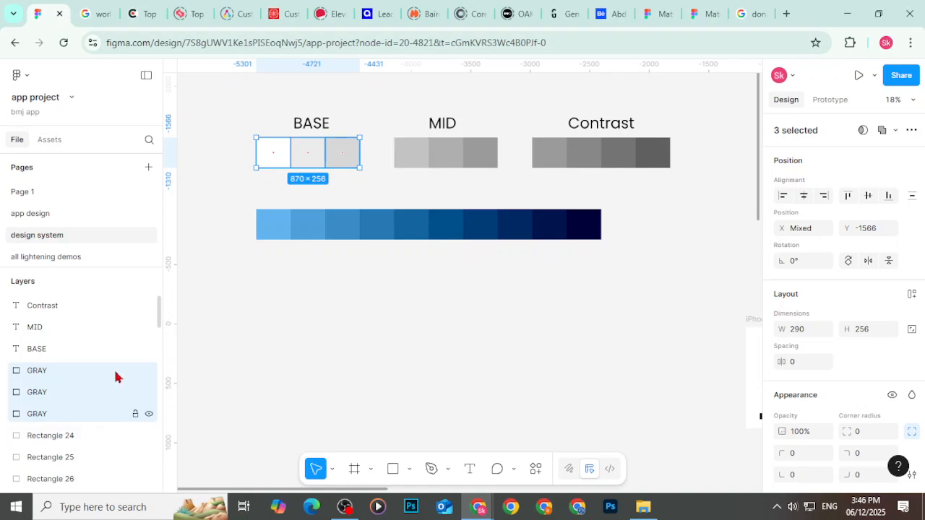
Step: Number the three BASE swatch layers with Rename It, combining Layer Name and Num. Sequence DESC as %*%n
click(535, 470)
click(373, 287)
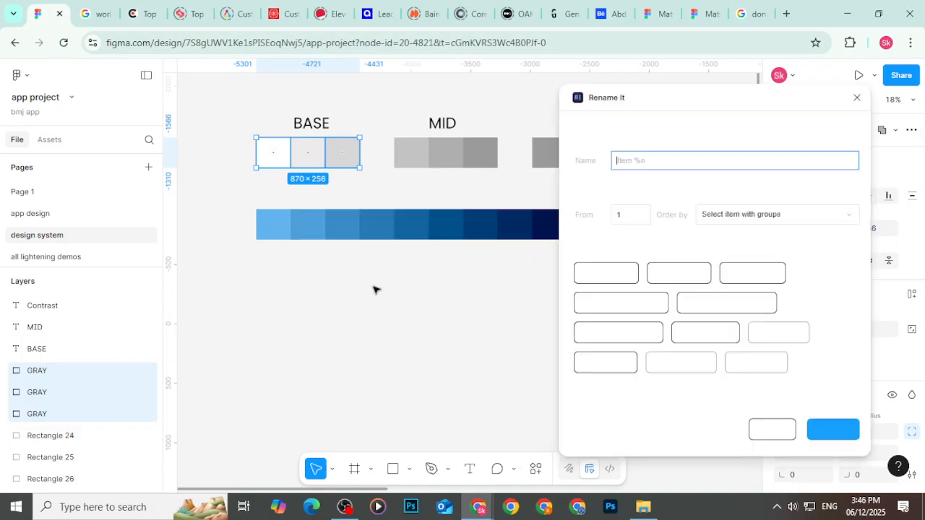
click(622, 275)
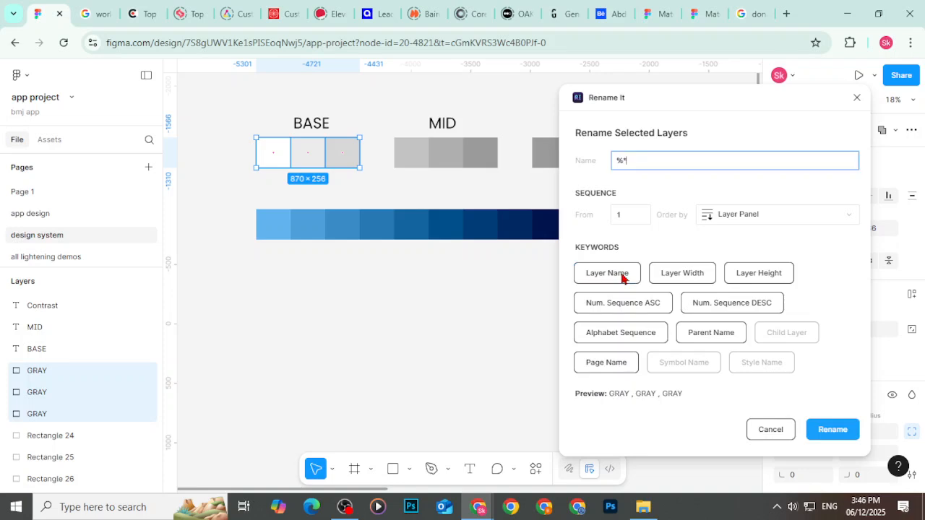
click(725, 303)
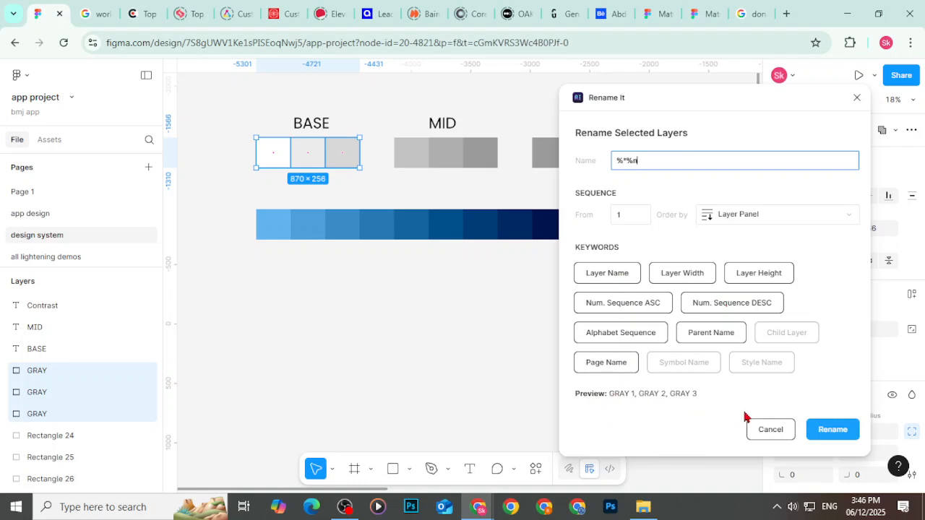
click(811, 430)
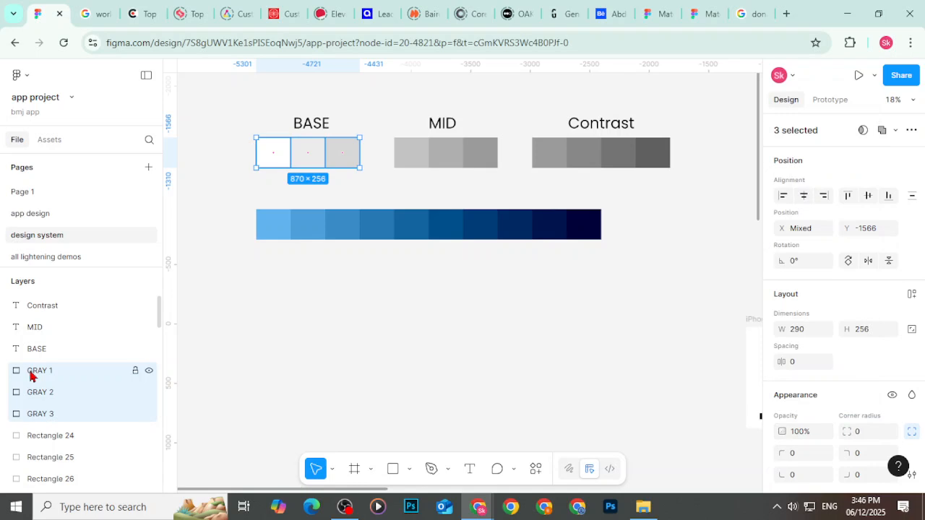
drag(378, 149, 512, 151)
click(536, 469)
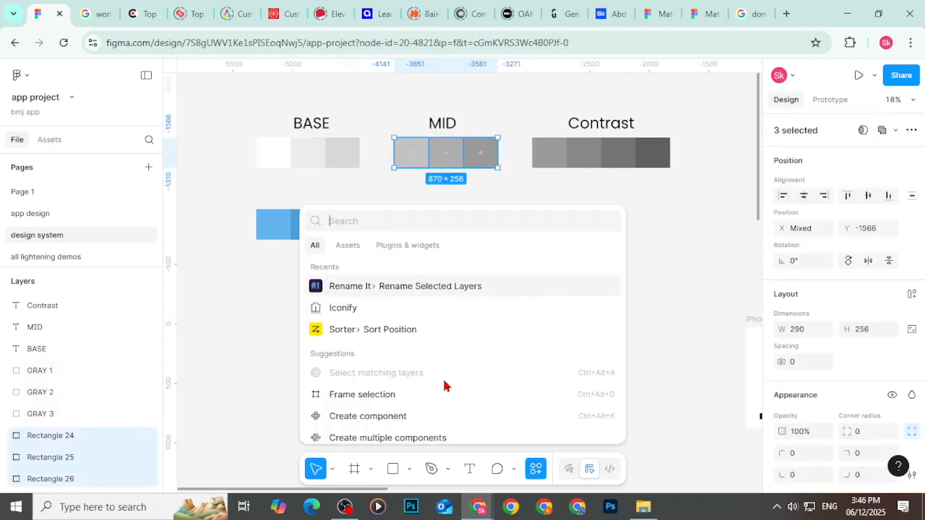
click(336, 288)
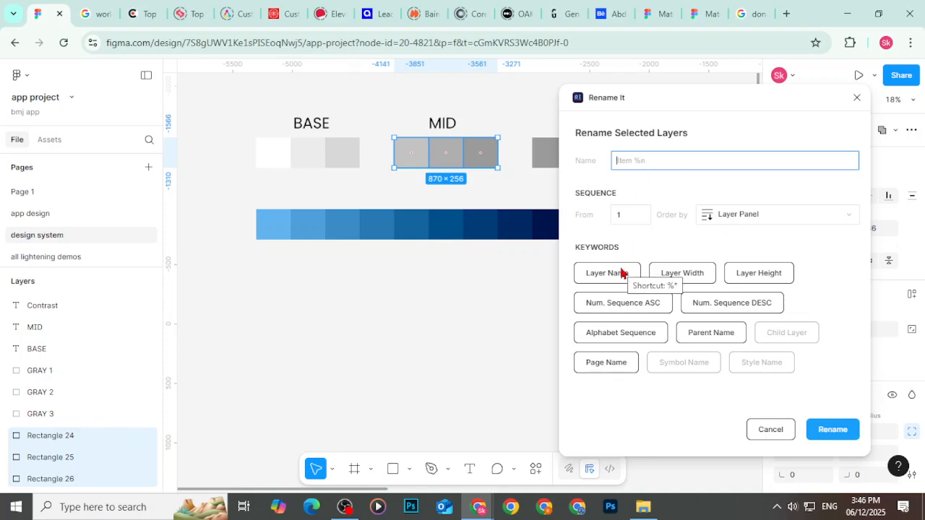
click(769, 430)
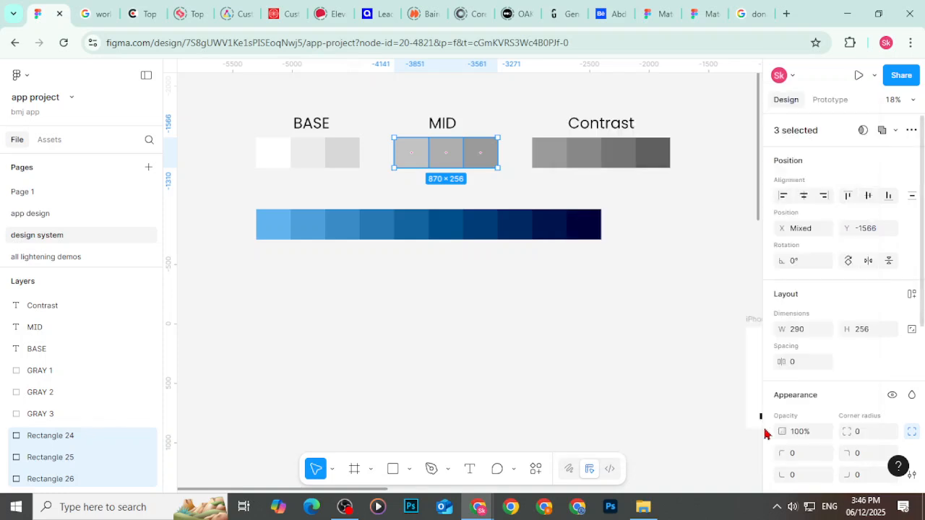
Step: Undo the numbering of the three BASE swatch layers
key(ctrl+z)
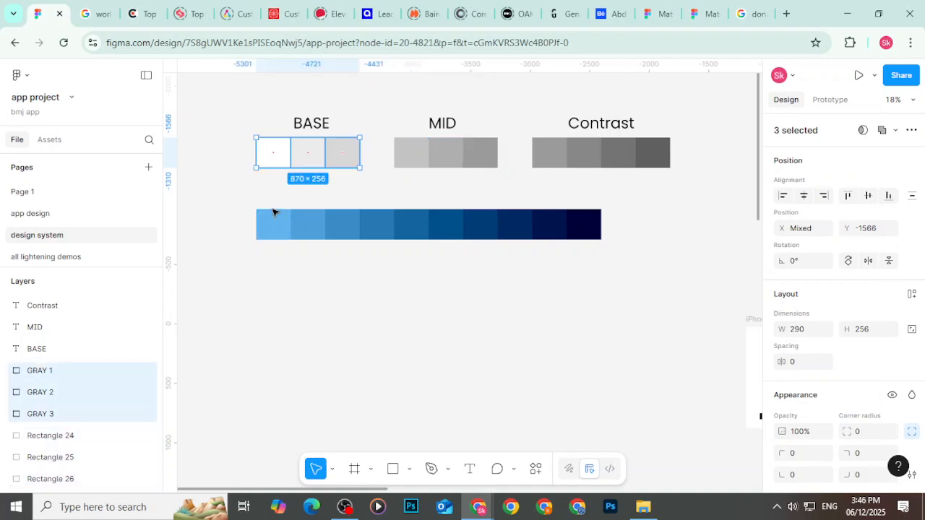
click(372, 169)
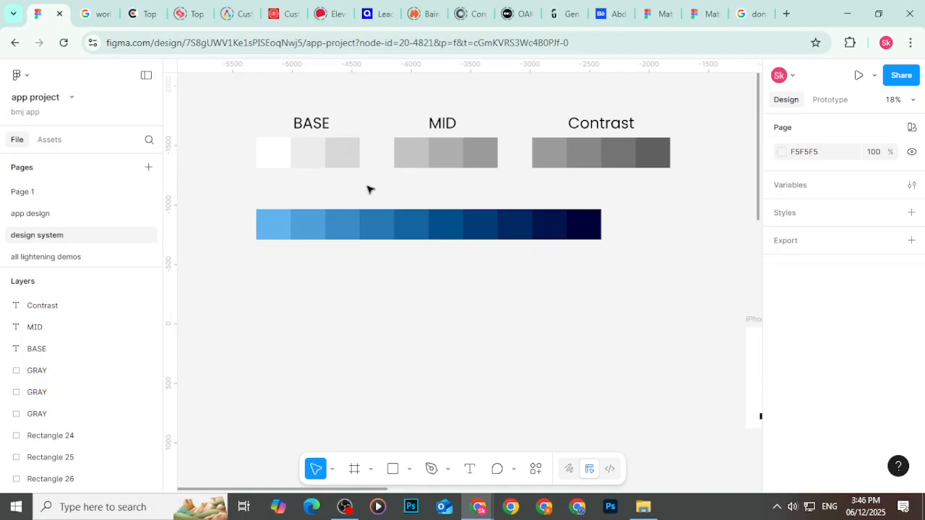
drag(247, 157, 363, 164)
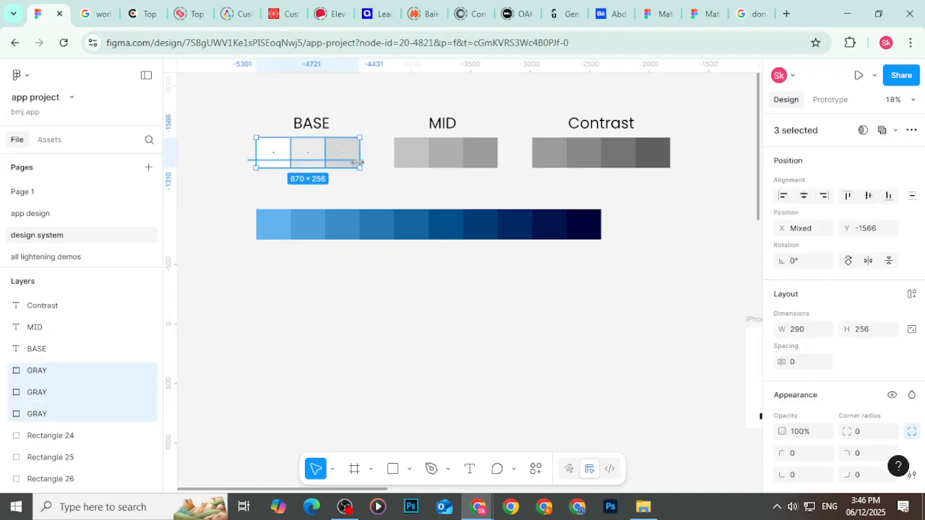
click(536, 468)
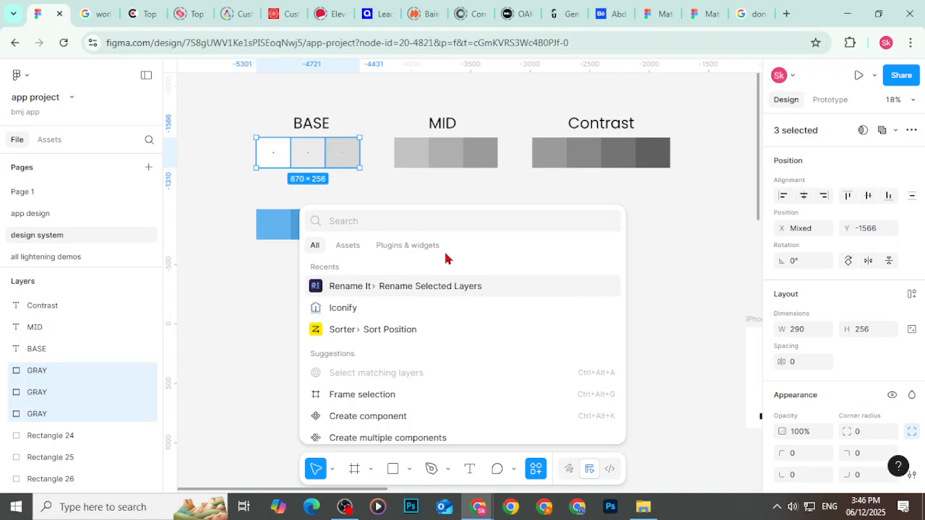
click(698, 256)
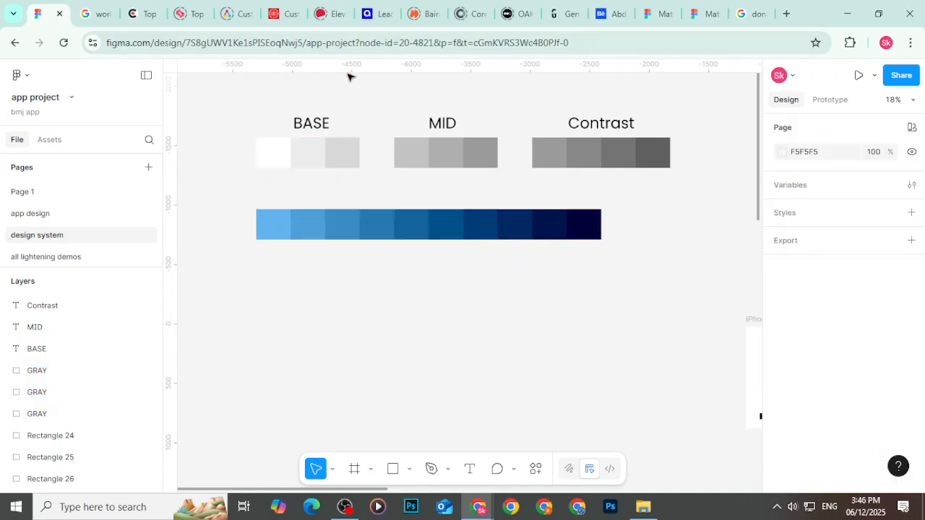
Step: Rename the three MID swatch layers as GRAY with Rename It's Rename Selected Layers
drag(383, 143, 473, 148)
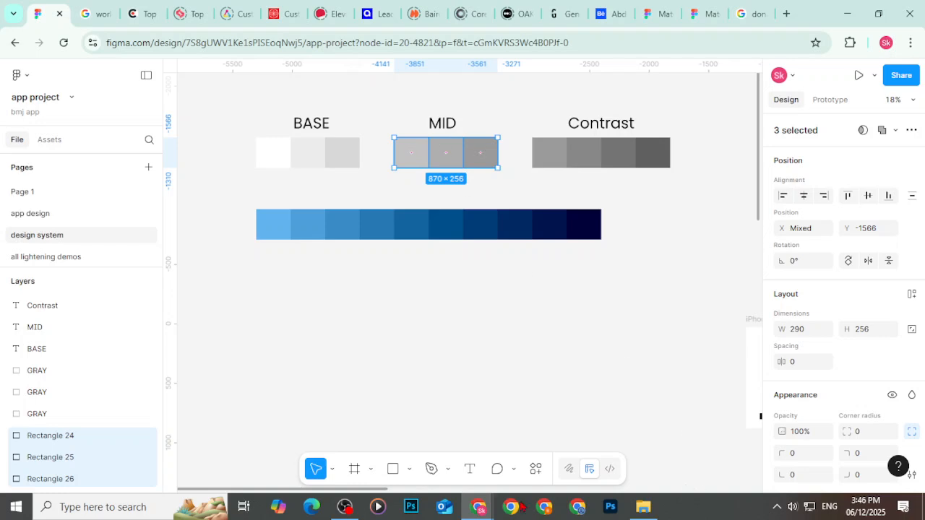
click(535, 469)
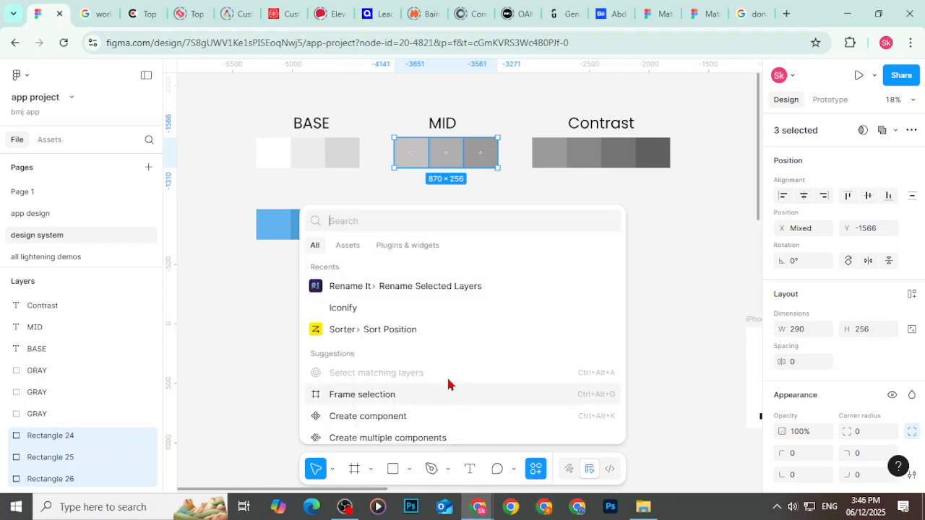
click(412, 288)
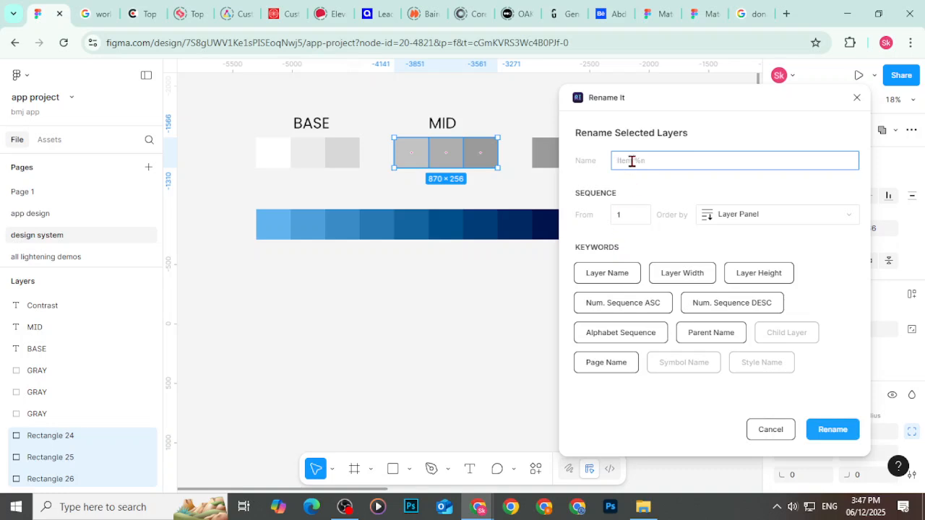
text(GRAY)
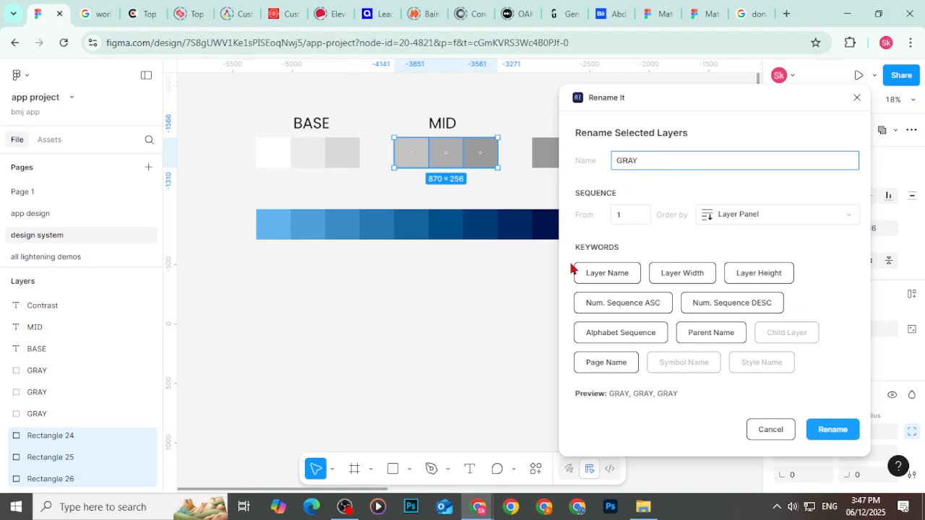
click(825, 431)
Step: Rename the four Contrast swatch layers as GRAY with Rename It's Rename Selected Layers
drag(537, 156, 606, 158)
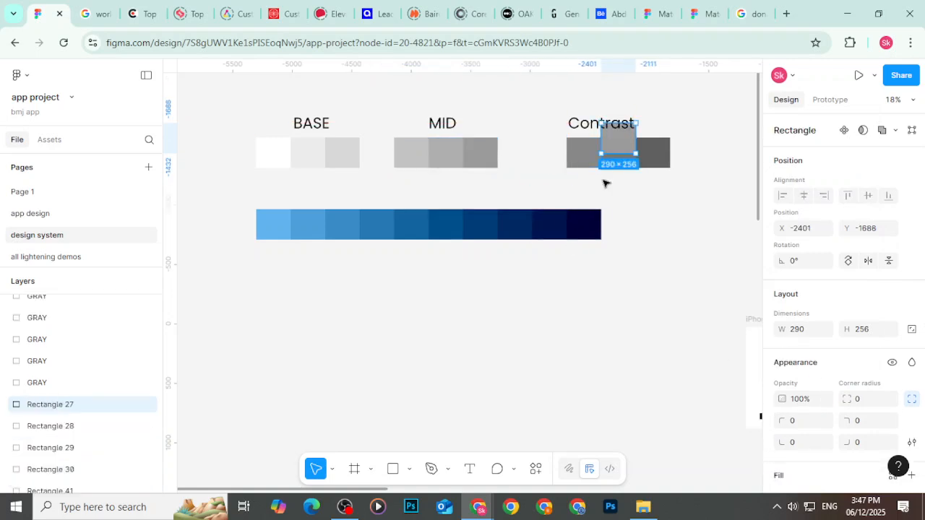
key(ctrl+z)
drag(551, 189, 652, 151)
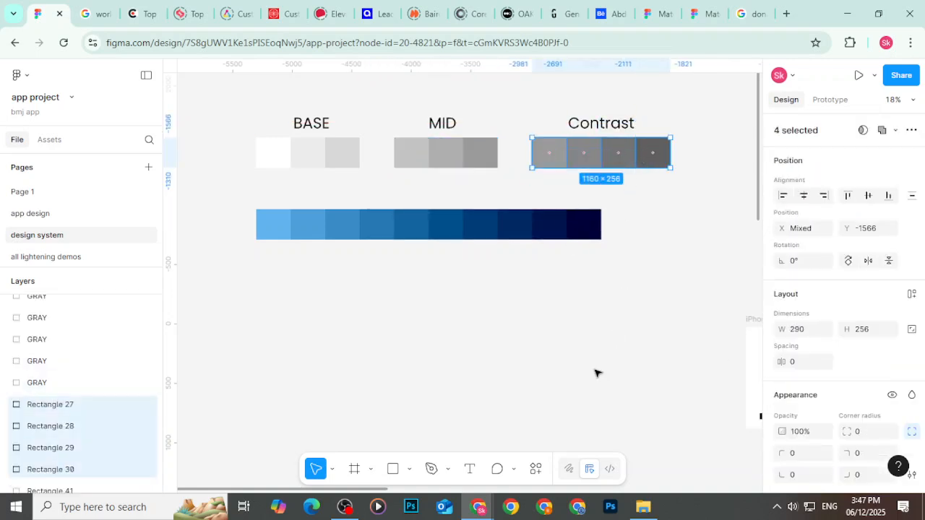
click(535, 470)
click(399, 285)
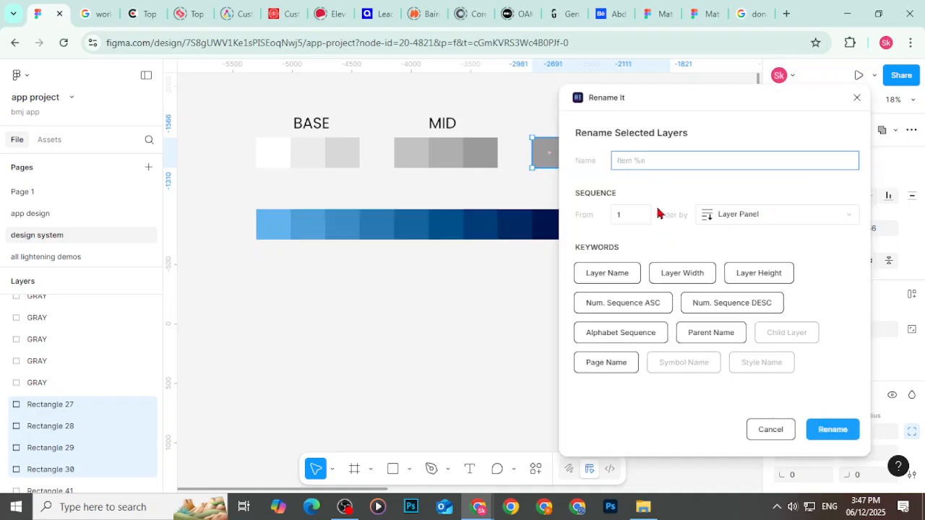
text(GRAY)
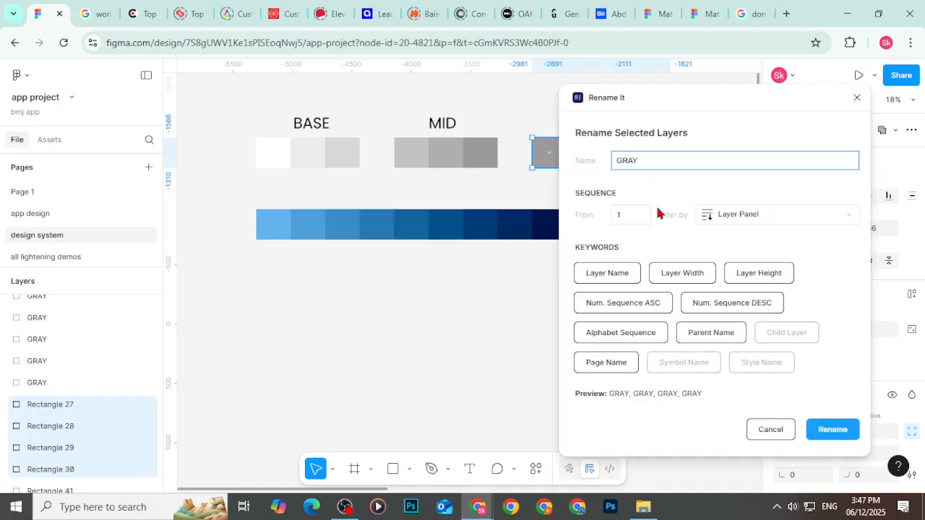
click(837, 432)
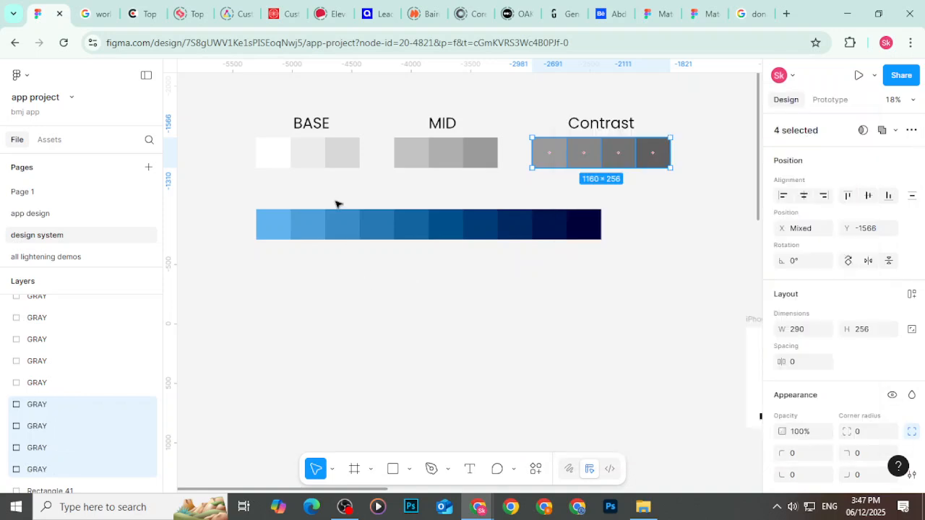
Step: Select the grey swatches across BASE, MID and Contrast and check their names among the layers
drag(211, 168, 672, 176)
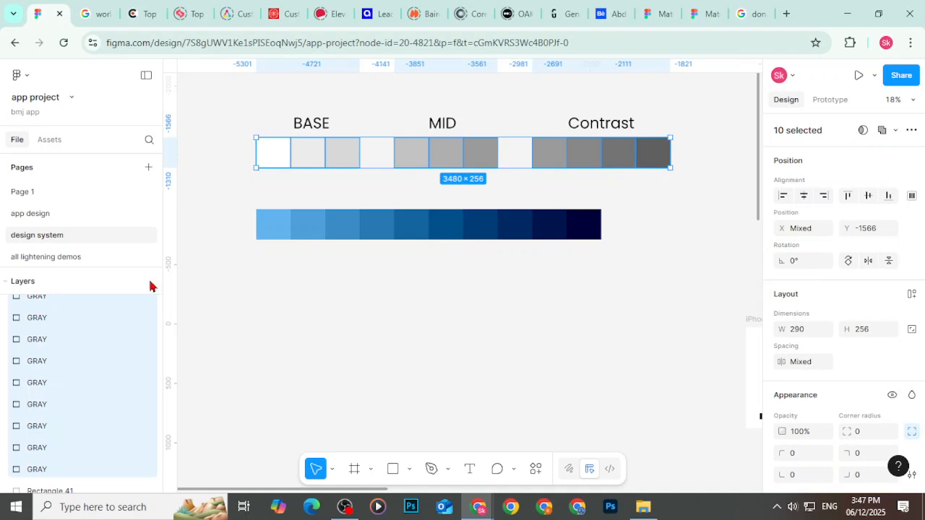
scroll(116, 379, down, 1)
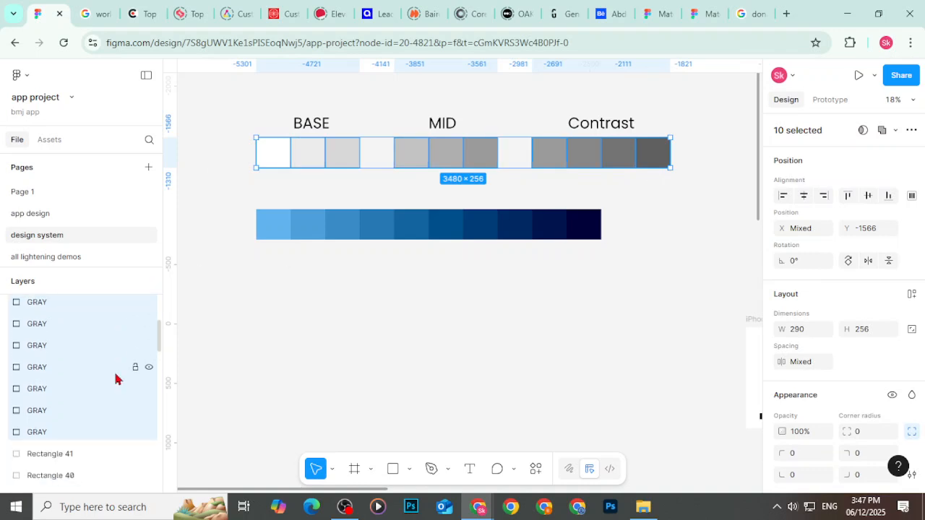
click(346, 189)
drag(708, 175, 278, 178)
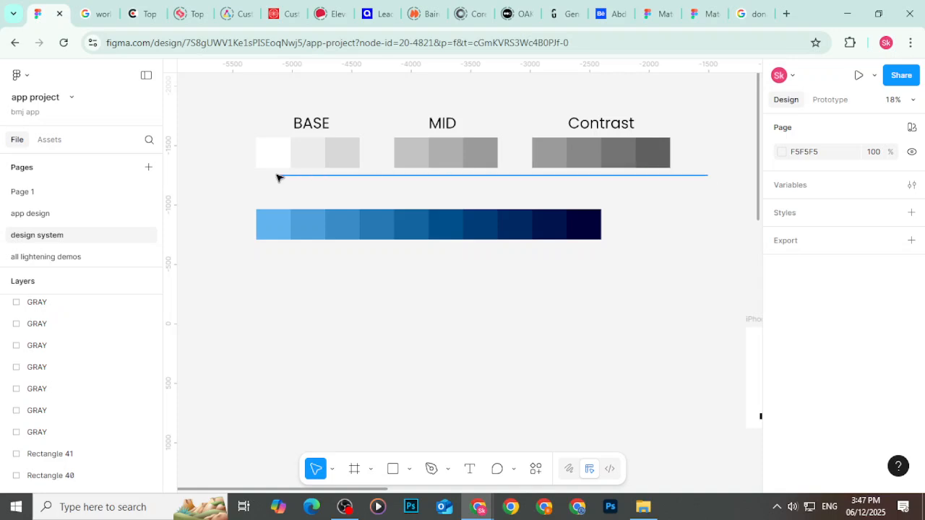
drag(278, 178, 241, 177)
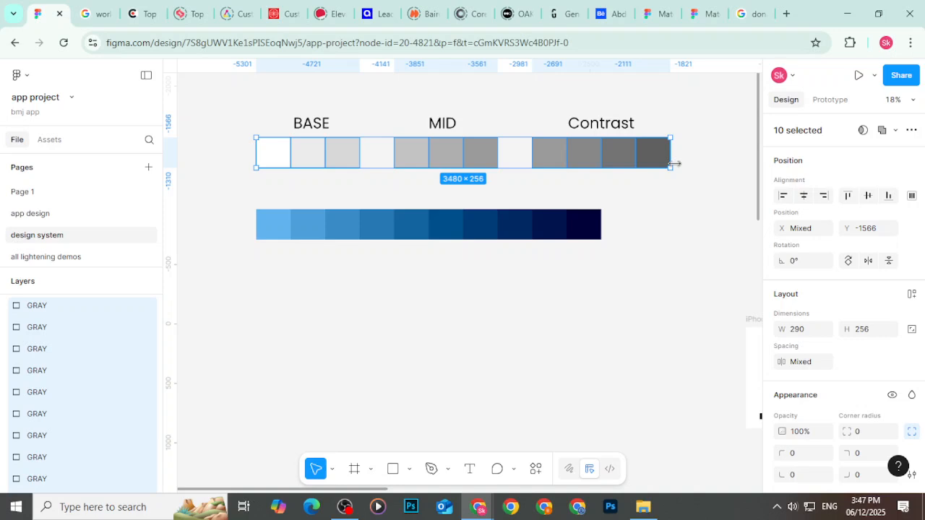
click(510, 219)
click(496, 202)
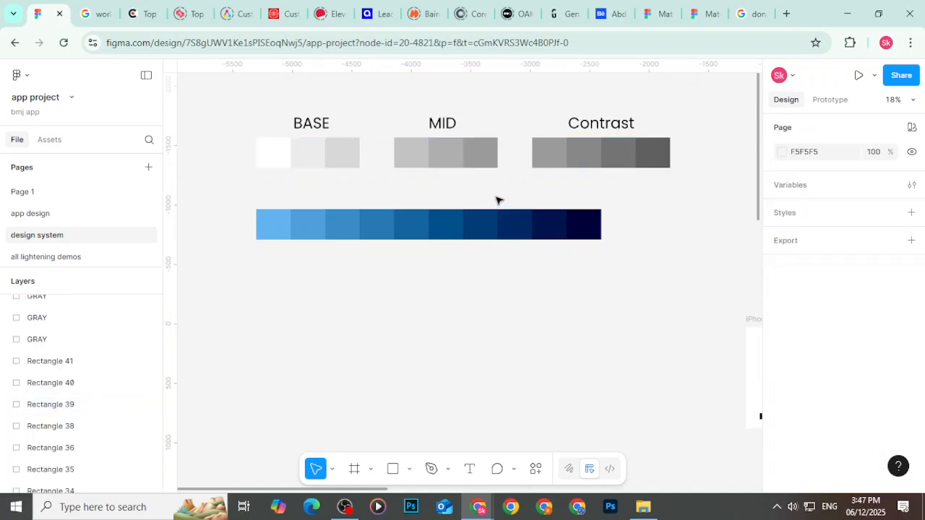
Step: Number all ten grey swatch layers from 1 with Rename It, combining Layer Name and Num. Sequence DESC as %*%n
drag(262, 186, 686, 149)
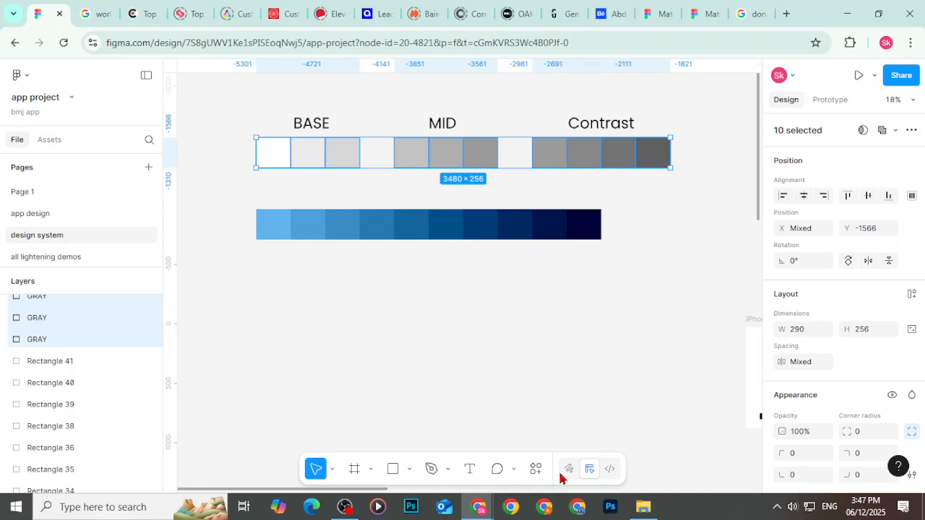
click(533, 468)
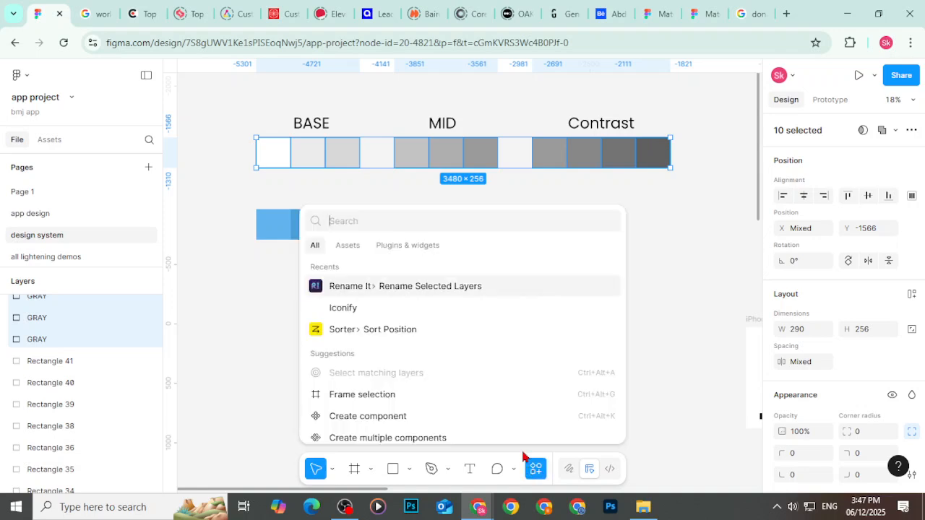
click(394, 289)
click(604, 274)
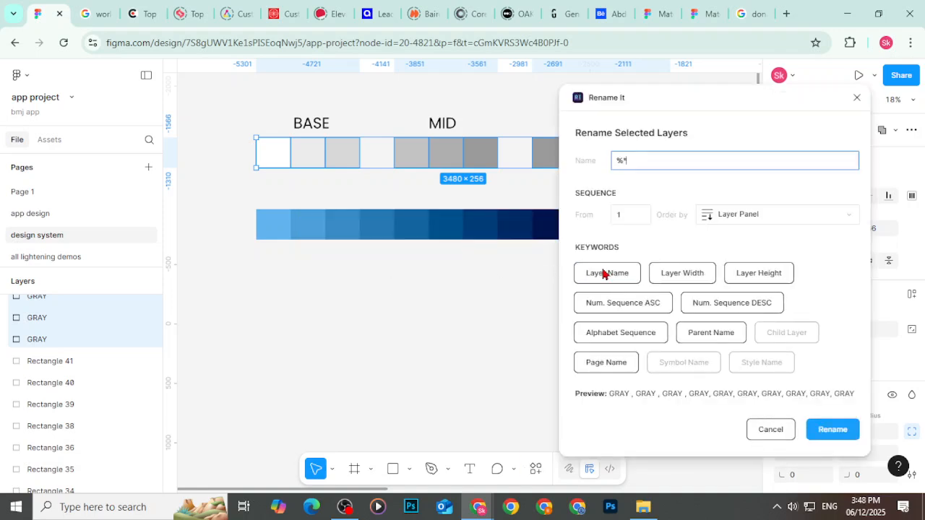
click(718, 309)
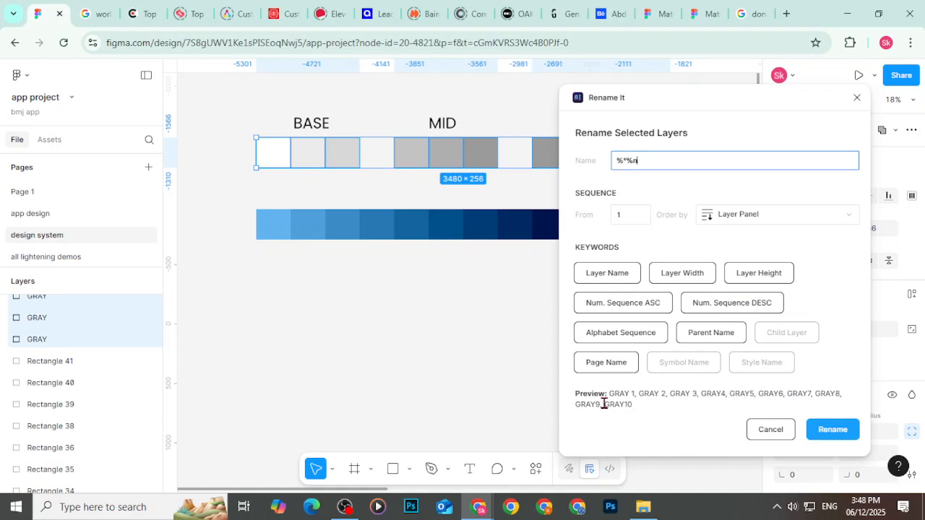
drag(603, 394, 727, 394)
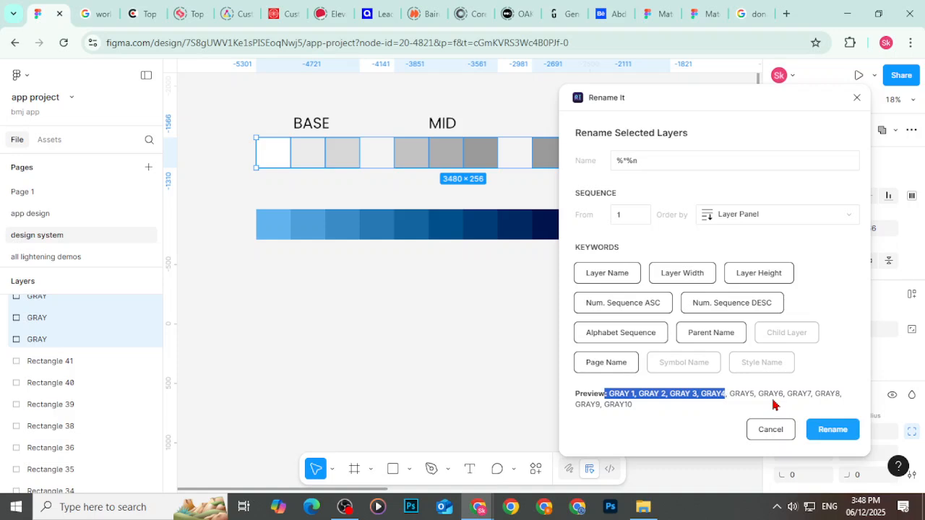
click(824, 432)
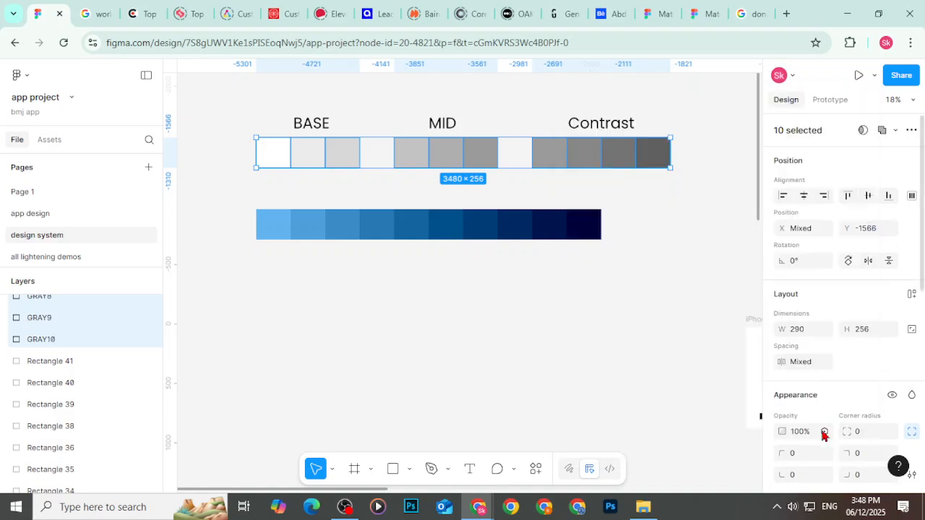
click(629, 331)
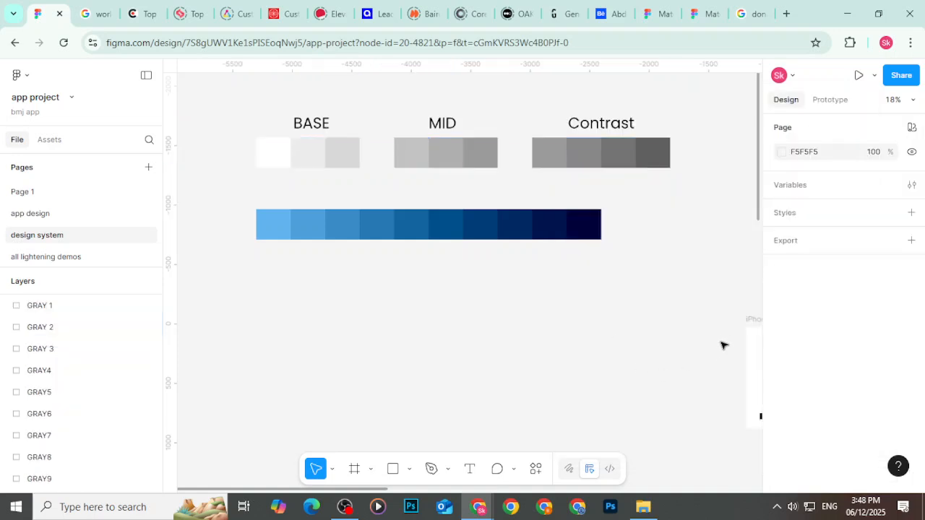
Step: Sort the ten blue swatch layers by position using Sorter's Sort Position
drag(237, 258, 603, 189)
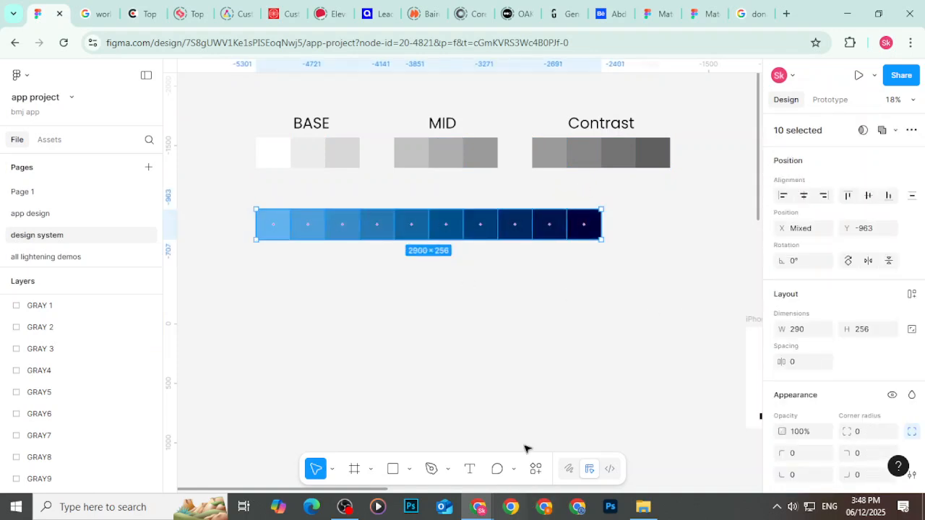
click(535, 469)
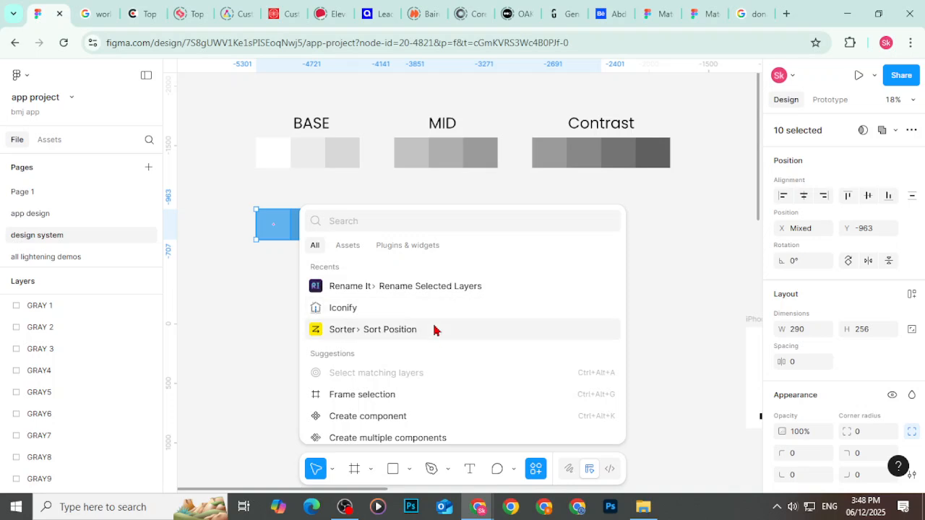
click(390, 329)
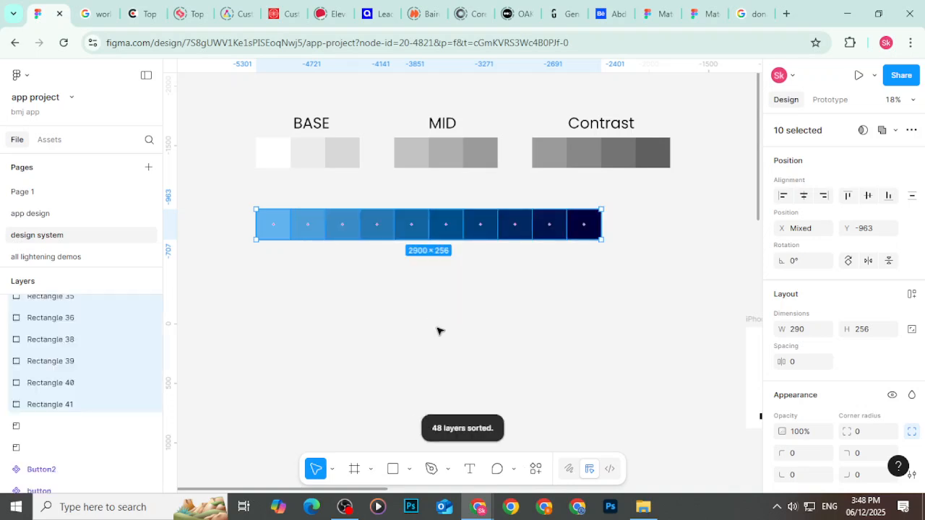
Step: Rename the ten blue swatch layers as PRIMERE with Rename It's Rename Selected Layers
click(537, 471)
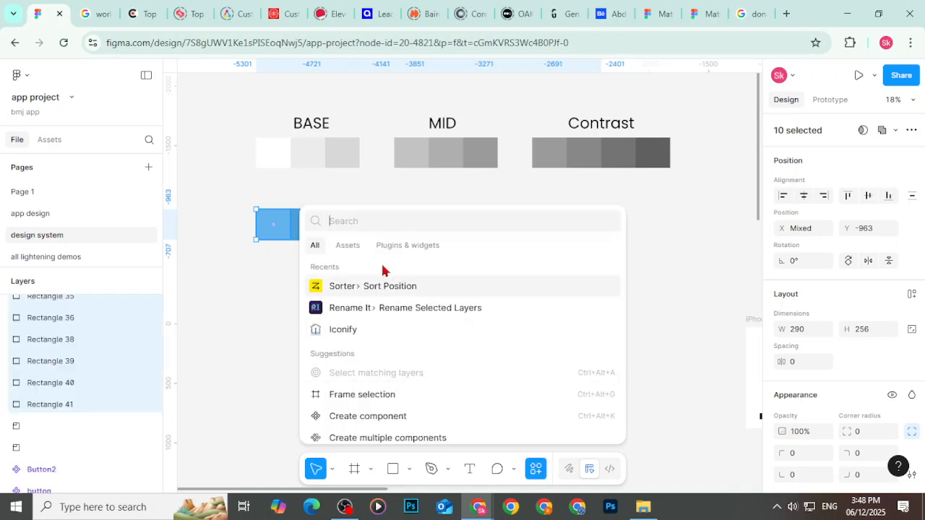
click(405, 307)
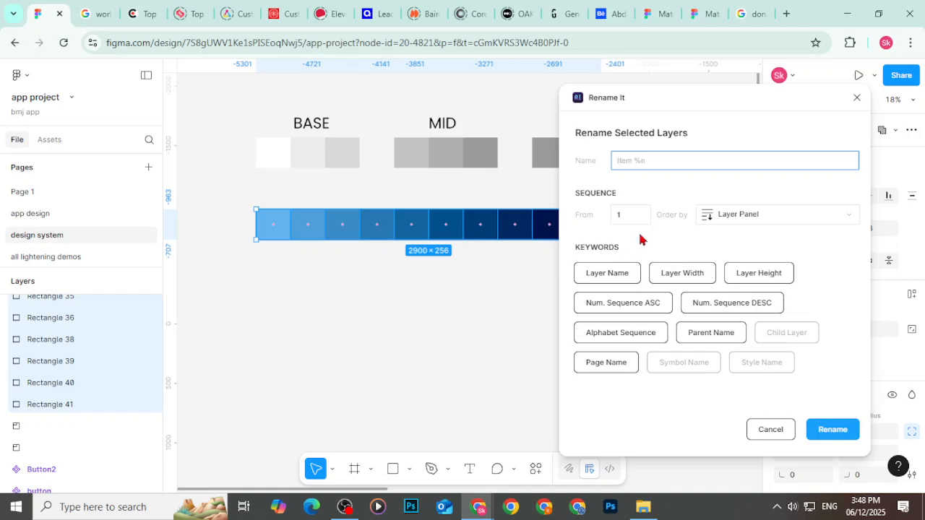
text(pRIMERE)
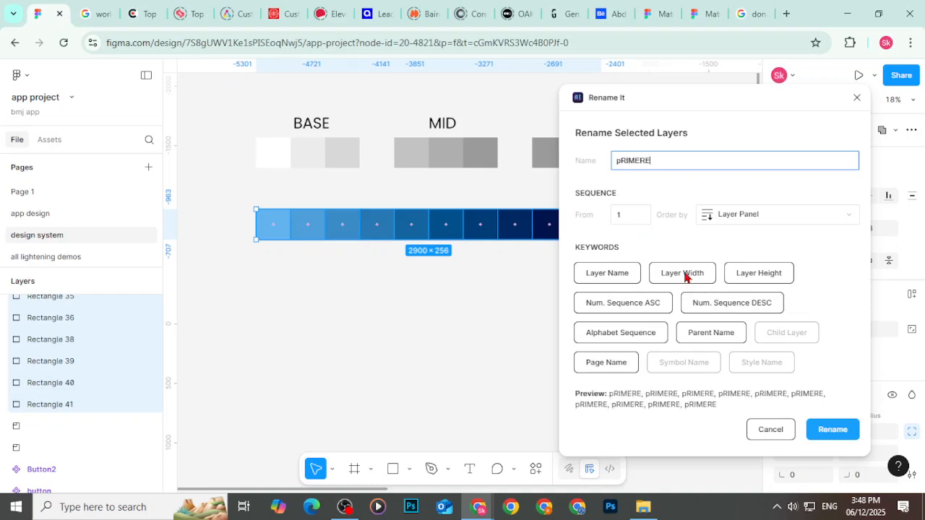
drag(659, 166, 511, 176)
text(P)
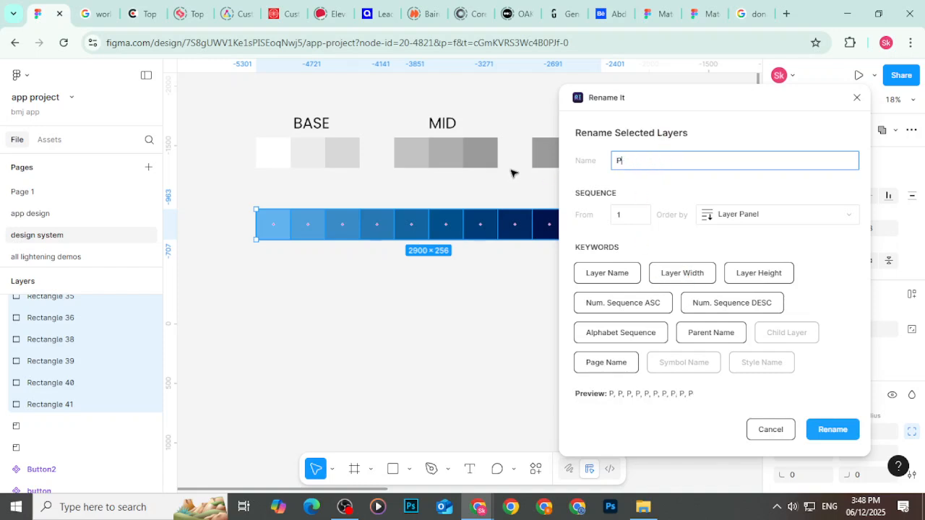
text(RIMERER)
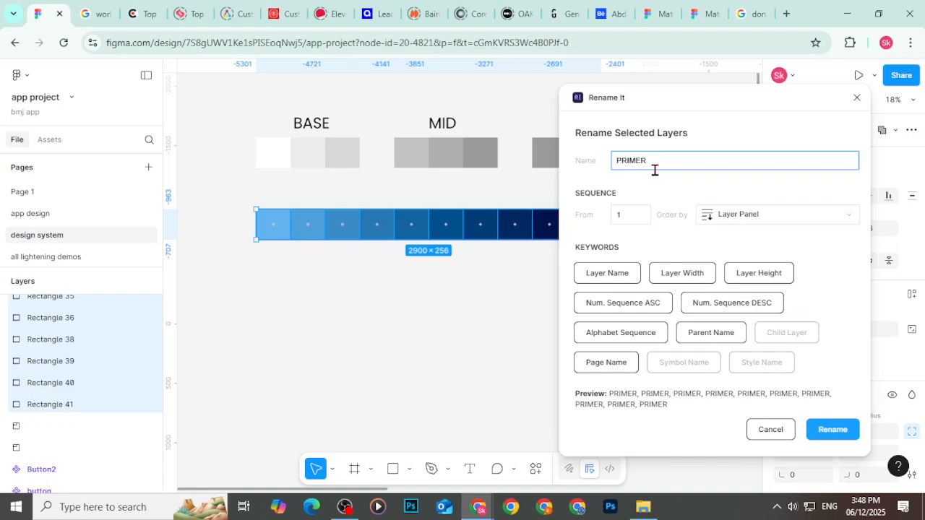
double_click(633, 161)
right_click(633, 166)
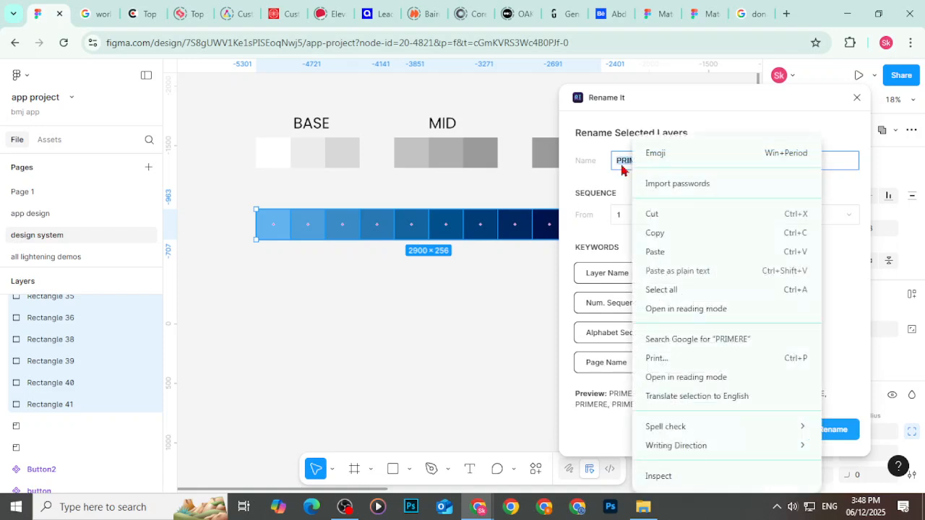
click(651, 165)
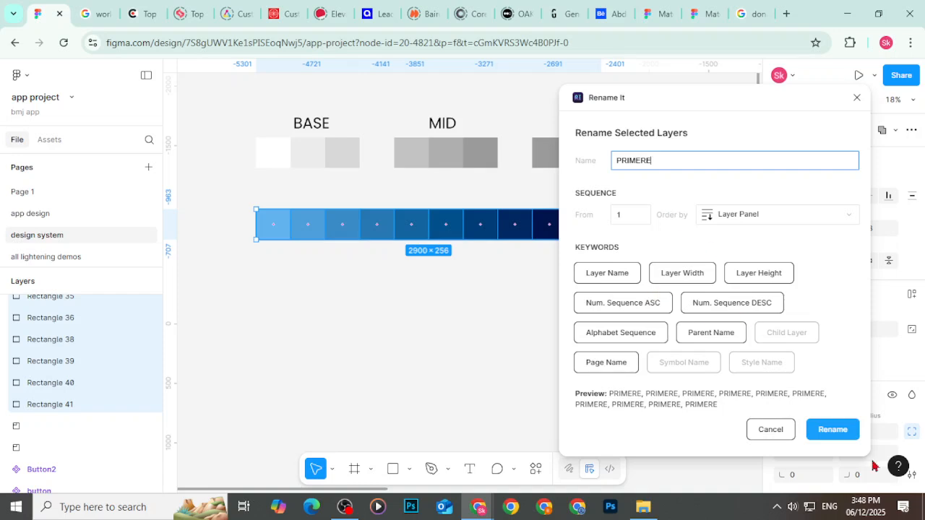
click(833, 436)
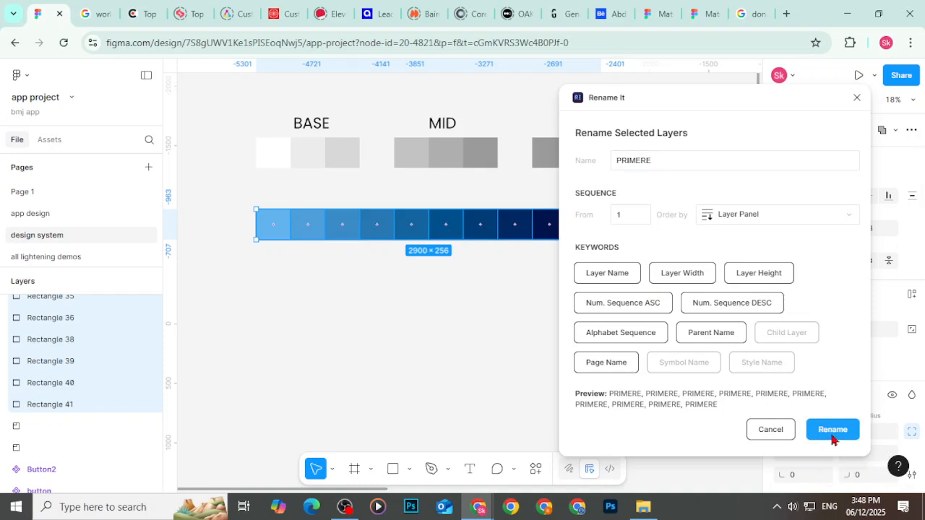
click(833, 433)
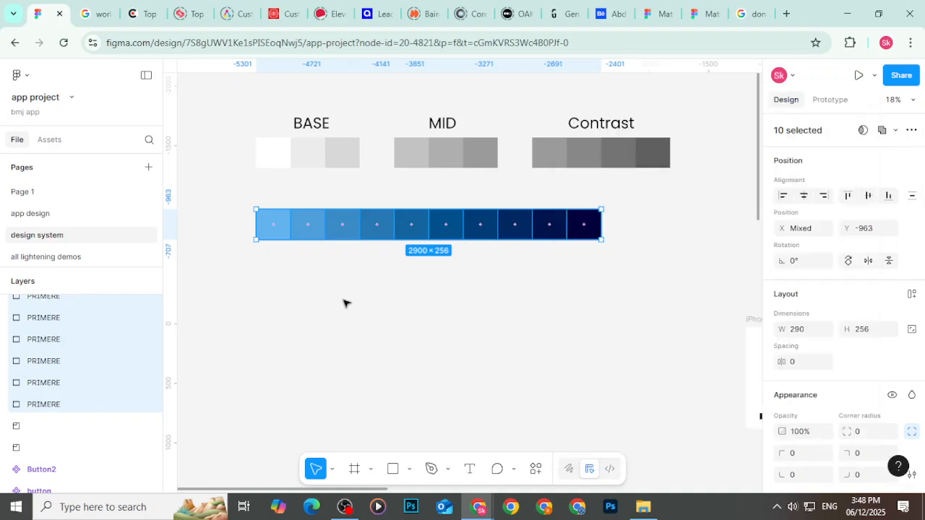
click(530, 473)
click(401, 289)
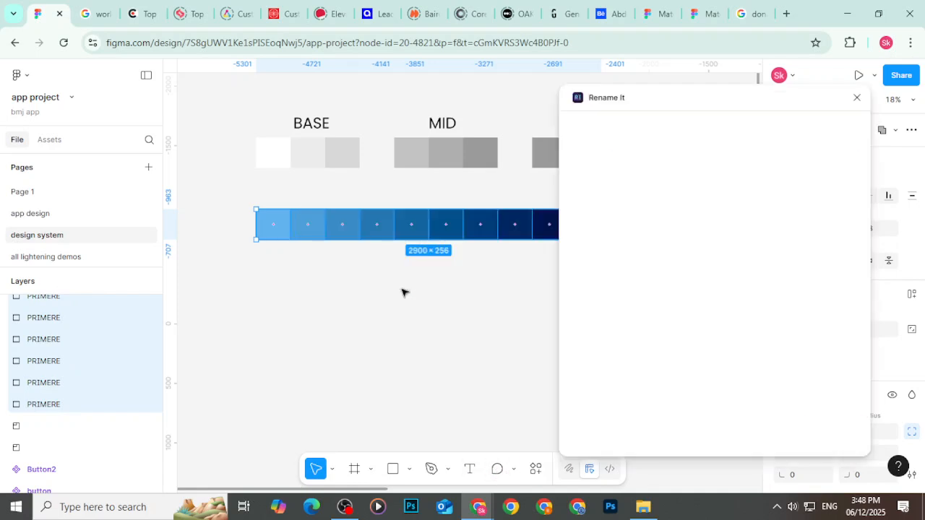
click(592, 272)
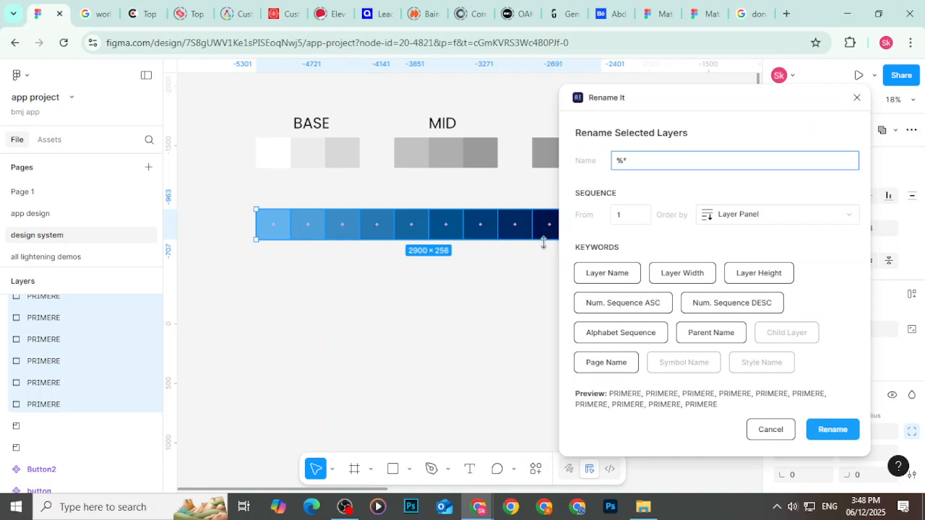
click(753, 312)
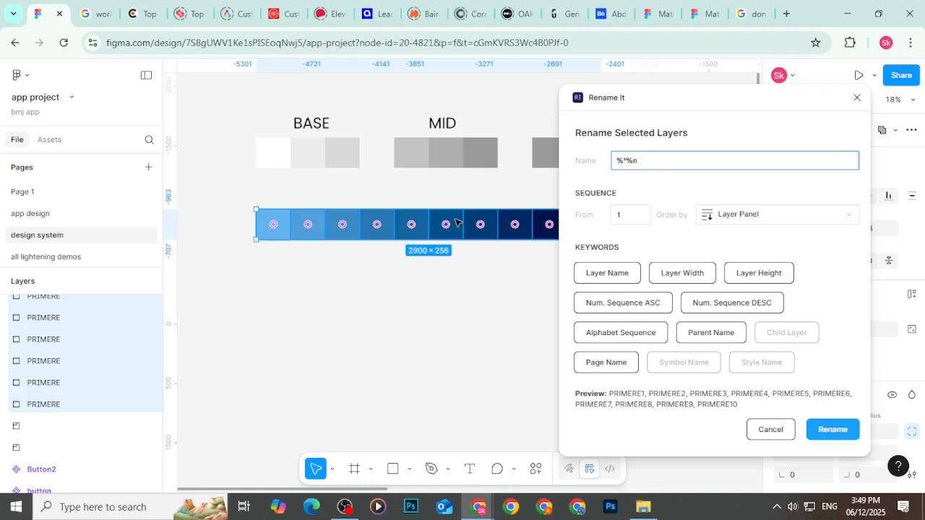
click(525, 286)
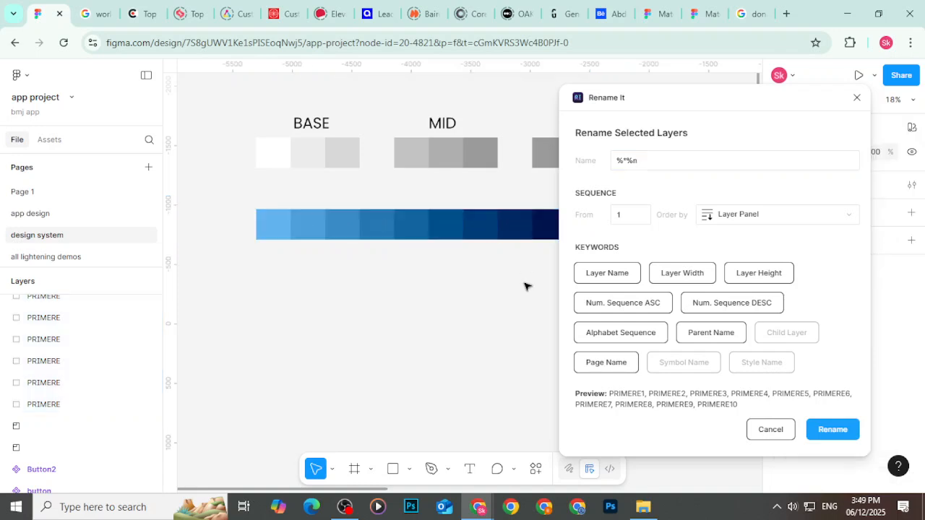
click(857, 99)
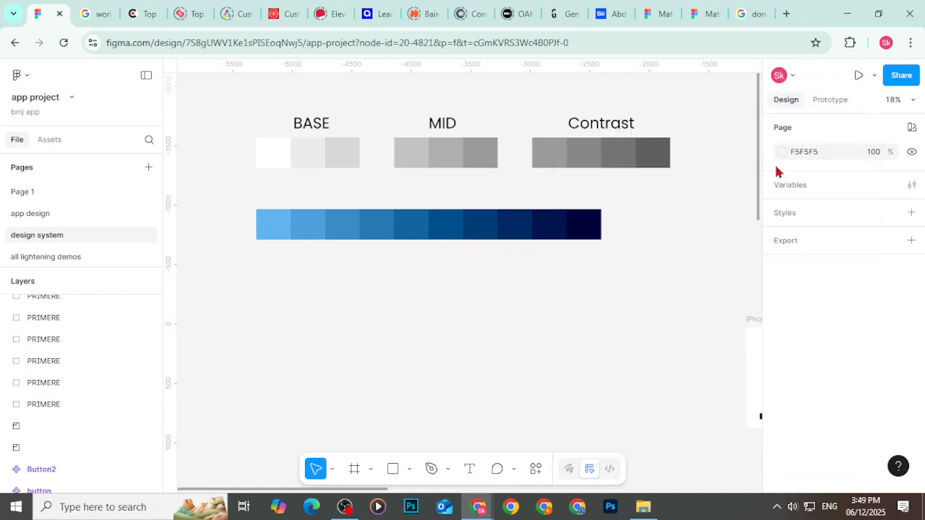
drag(636, 235, 200, 229)
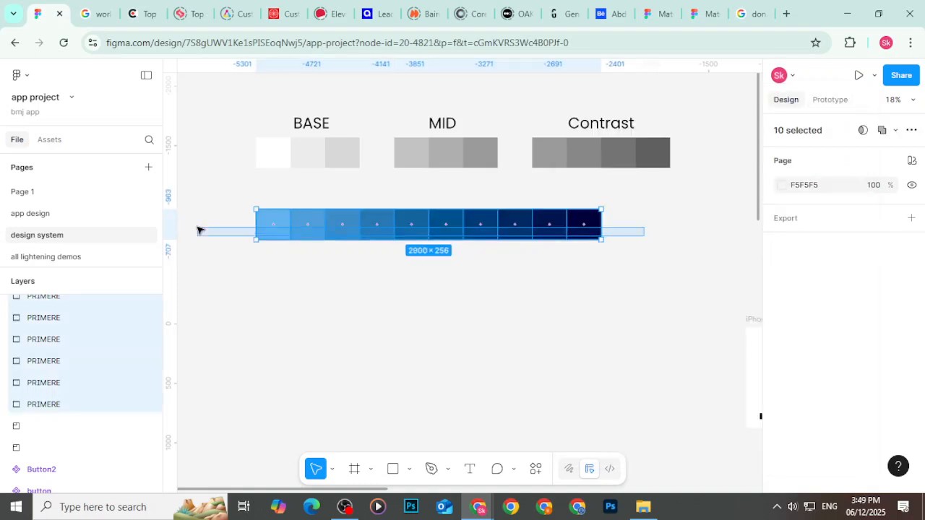
click(533, 471)
click(473, 285)
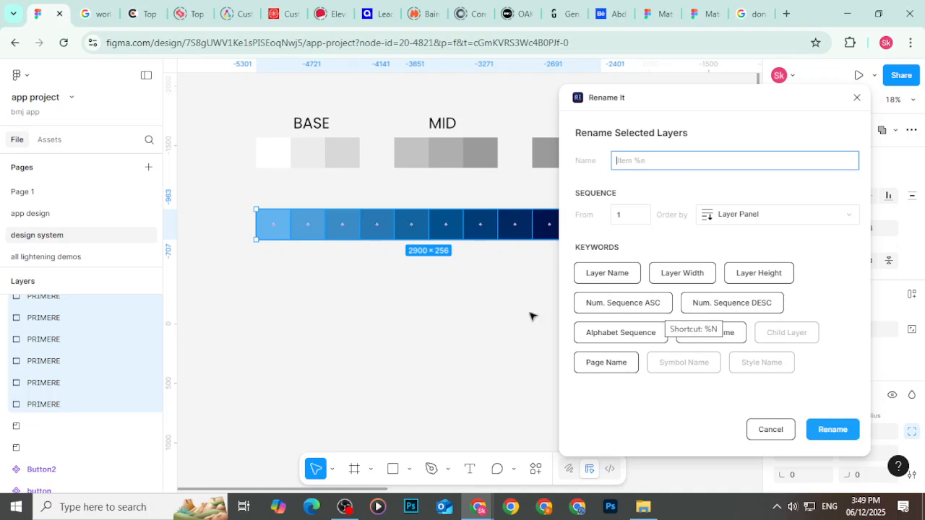
click(326, 284)
drag(248, 269, 857, 98)
click(857, 97)
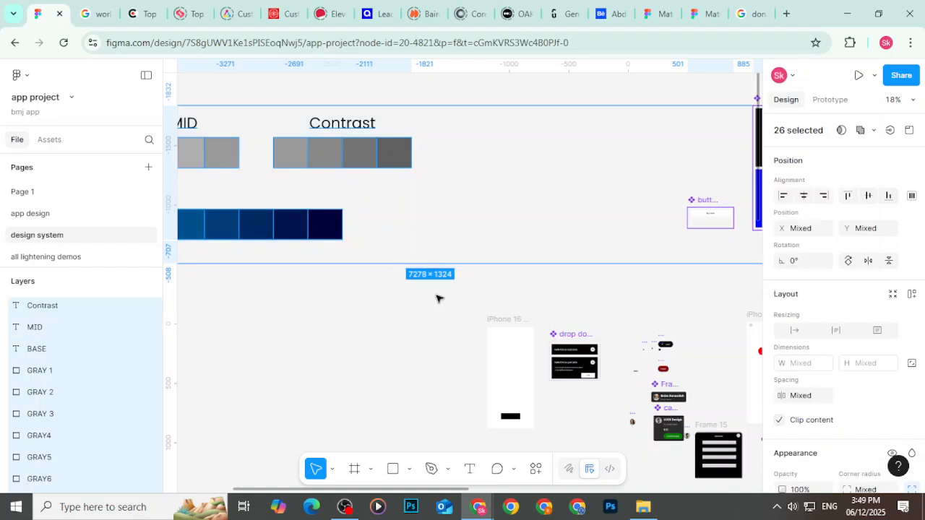
click(448, 282)
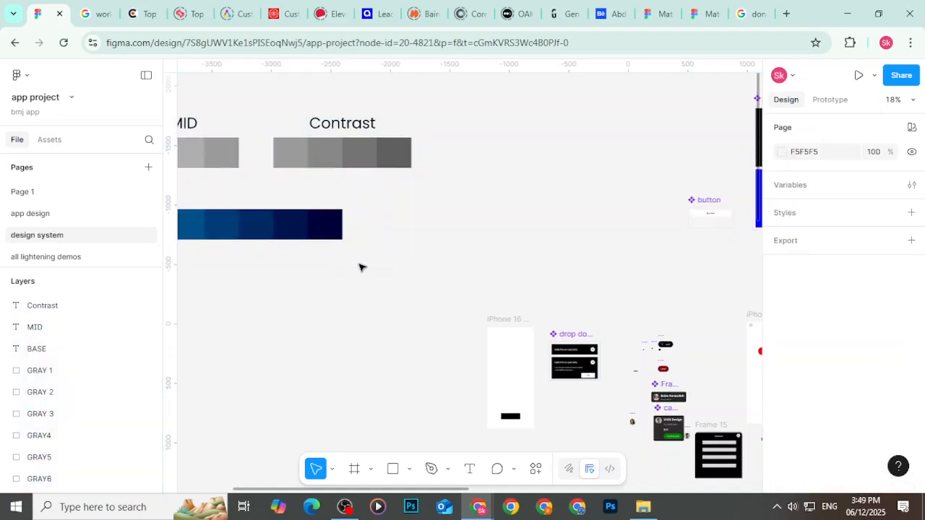
Step: Number the ten blue swatch layers from 1 with Rename It, combining Layer Name and Num. Sequence DESC as %*%n
scroll(361, 268, left, 5)
drag(217, 254, 652, 164)
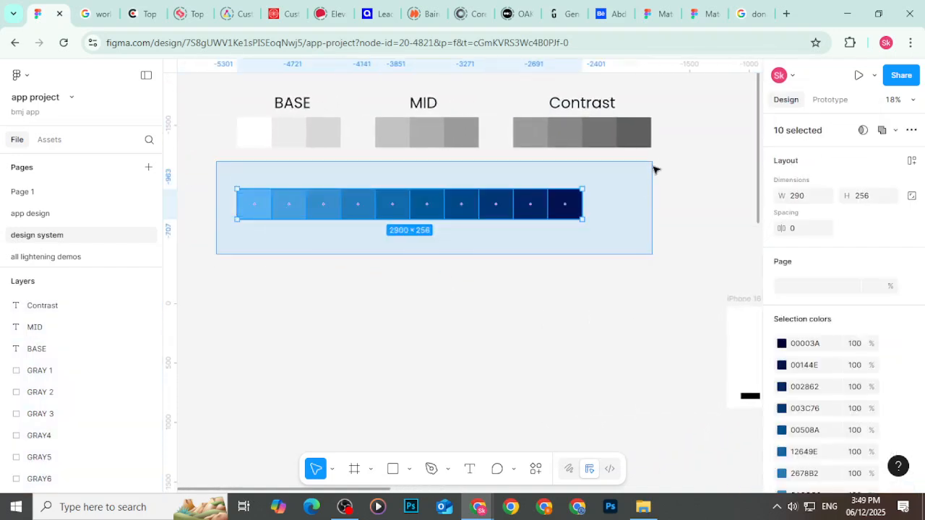
click(535, 469)
click(429, 285)
click(632, 275)
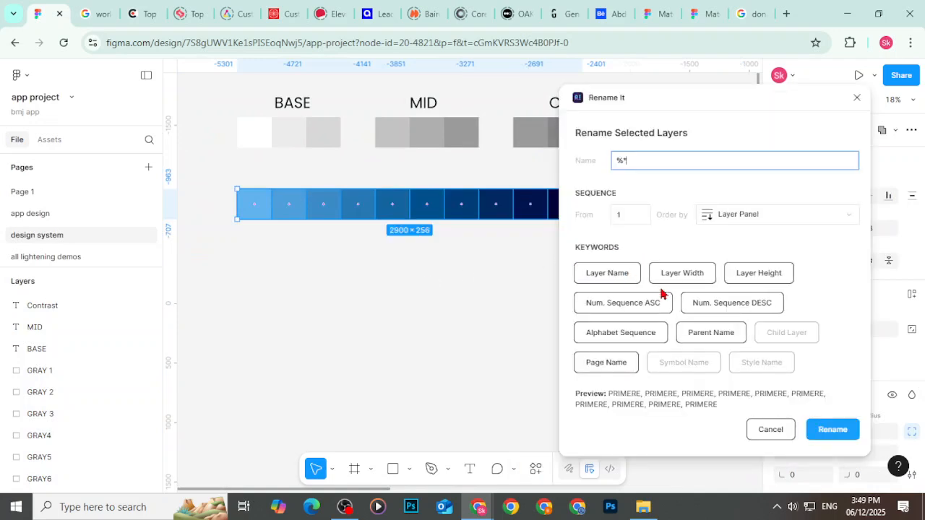
click(722, 311)
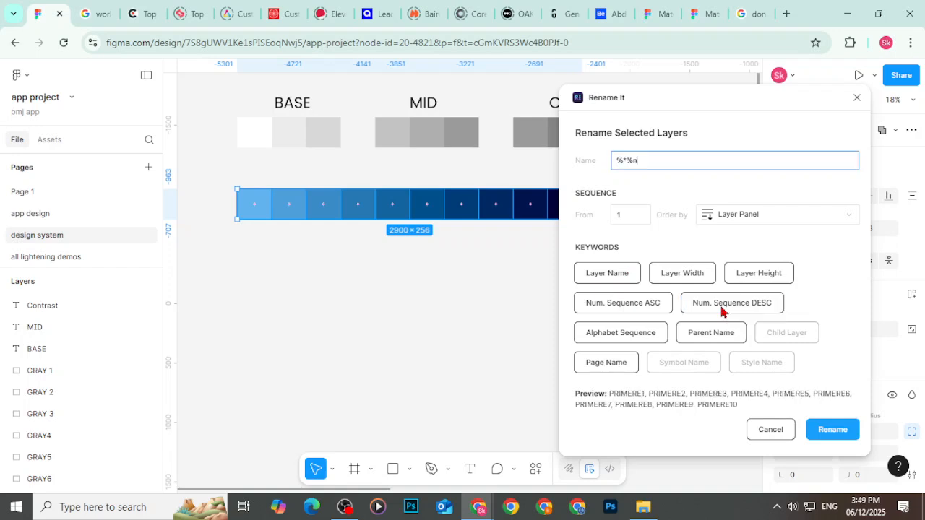
click(814, 429)
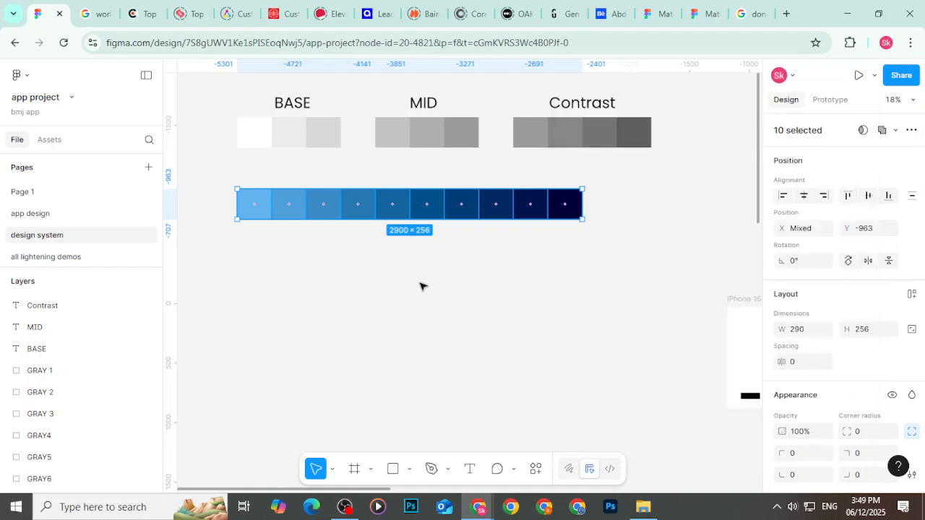
click(423, 286)
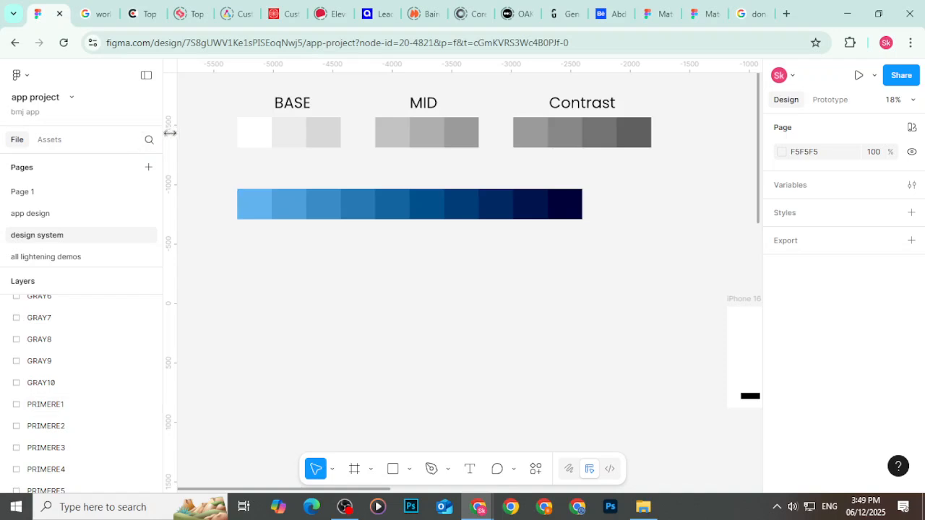
Step: Find the Styler plugin and run its Generate Styles on the ten grey swatches across BASE, MID and Contrast
drag(225, 148, 646, 145)
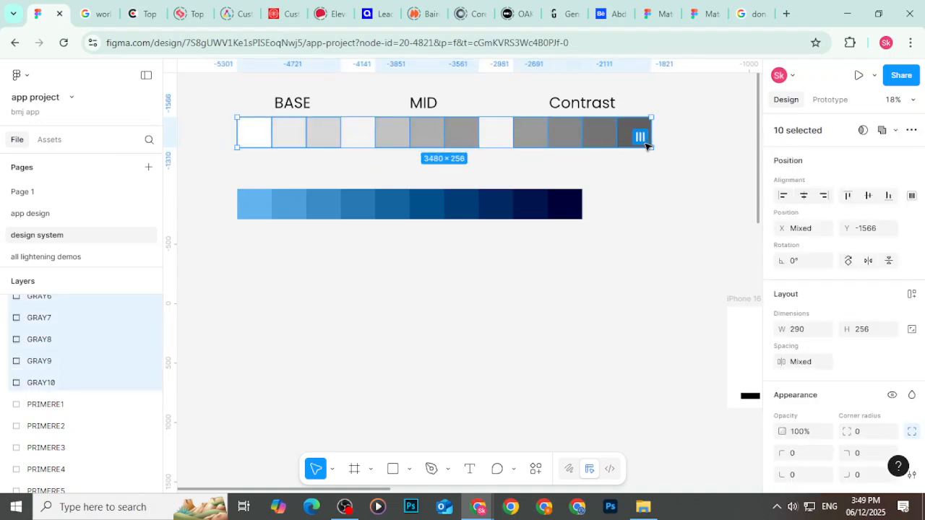
click(535, 469)
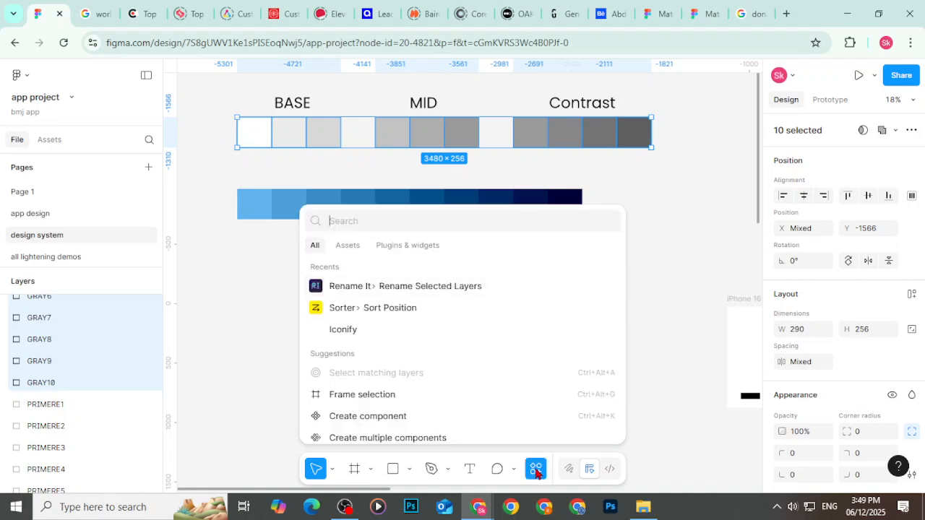
click(416, 245)
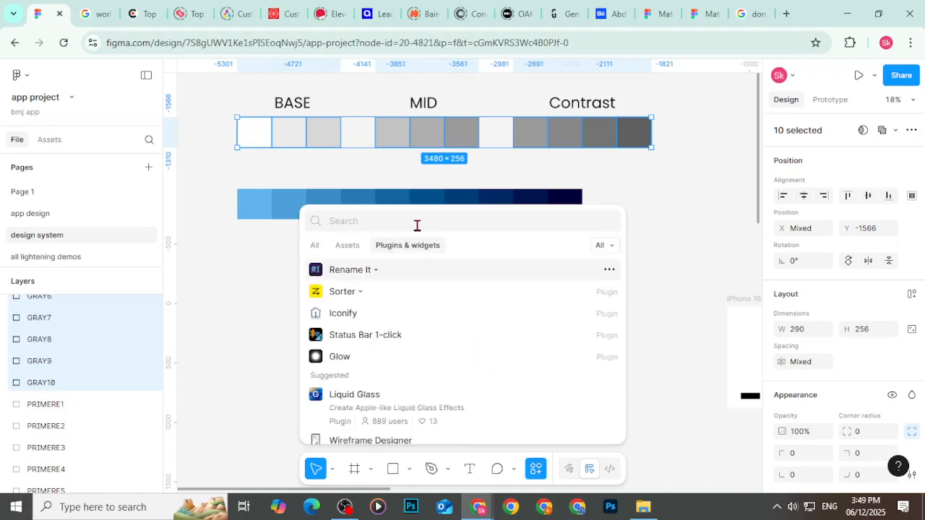
text(sTYLER)
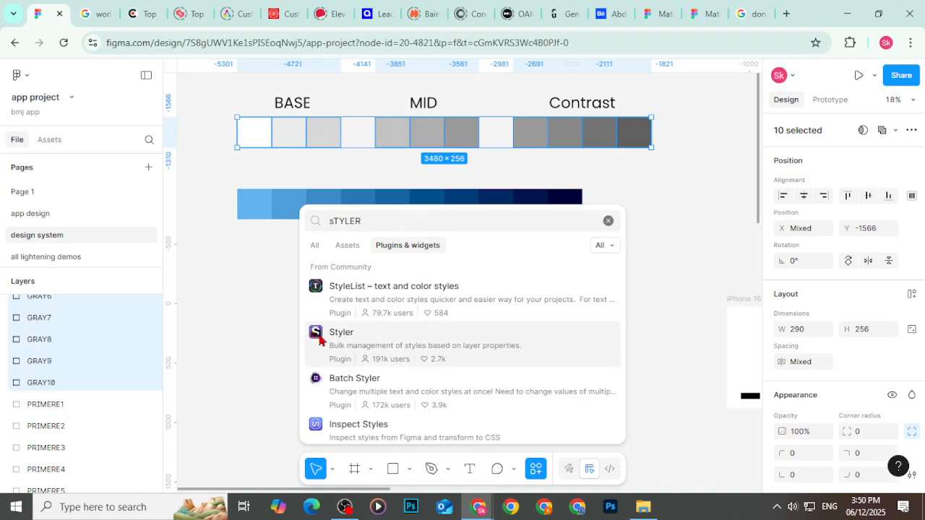
click(320, 340)
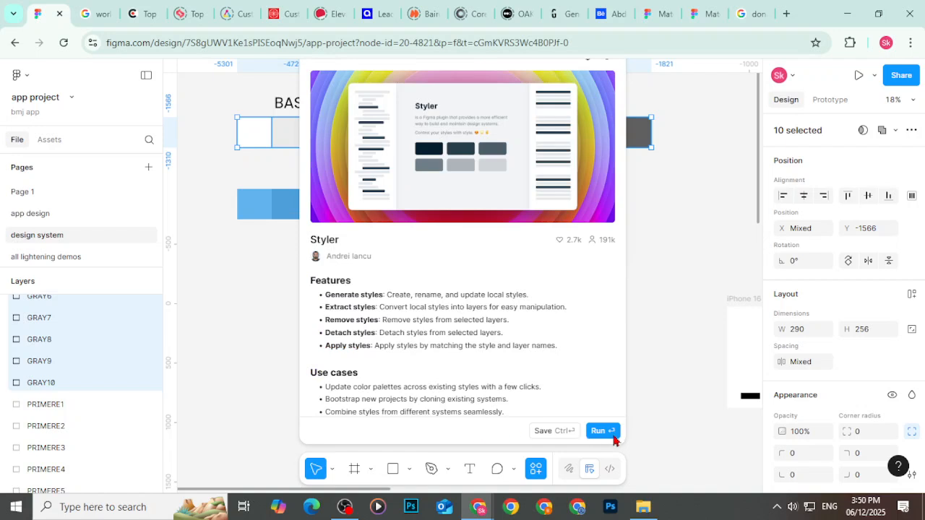
click(603, 432)
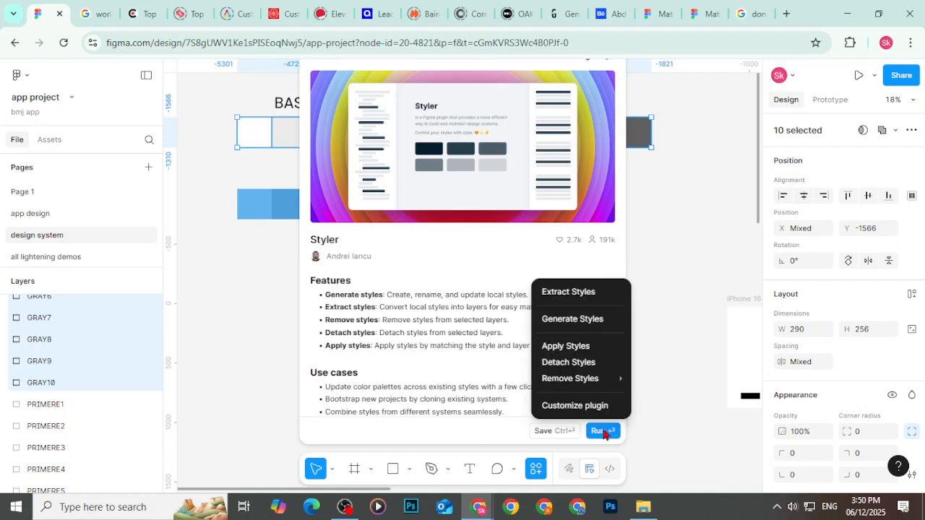
click(602, 325)
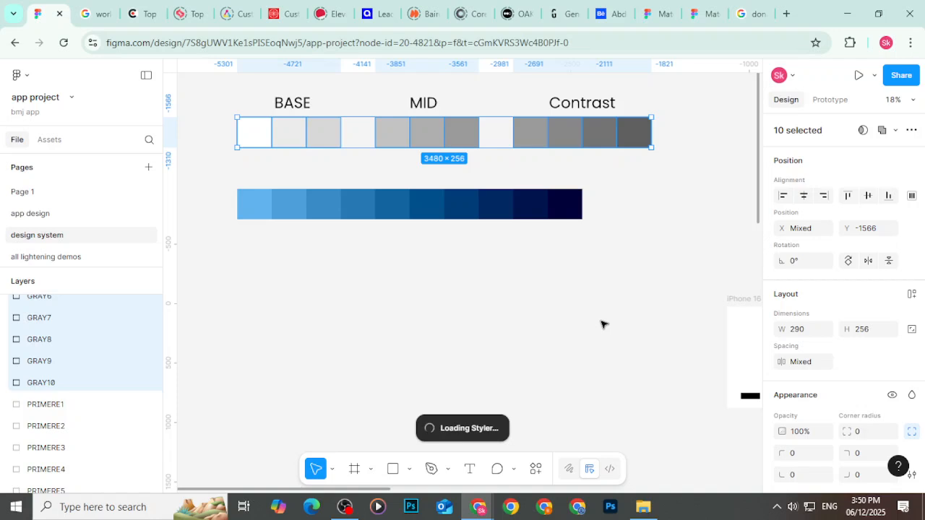
click(307, 287)
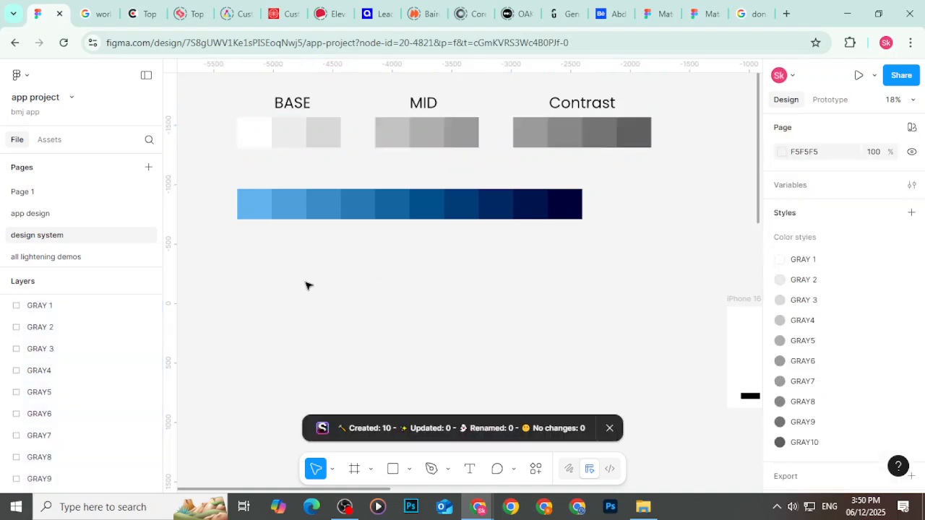
Step: Run Styler's Generate Styles on the ten blue PRIMERE swatches
drag(238, 240, 594, 189)
click(536, 471)
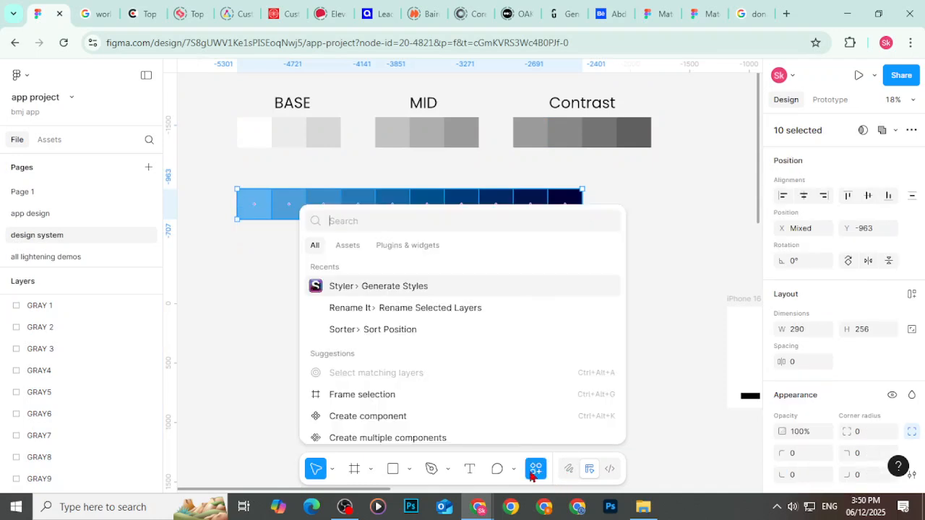
click(425, 290)
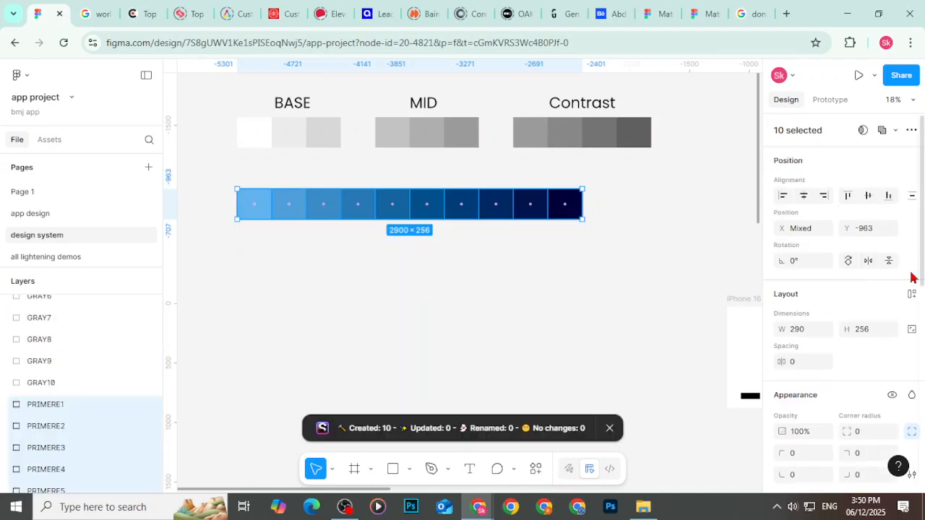
Step: Switch to the app design page, at the row of frames iPhone 16 - 5 to iPhone 16 - 9
click(33, 212)
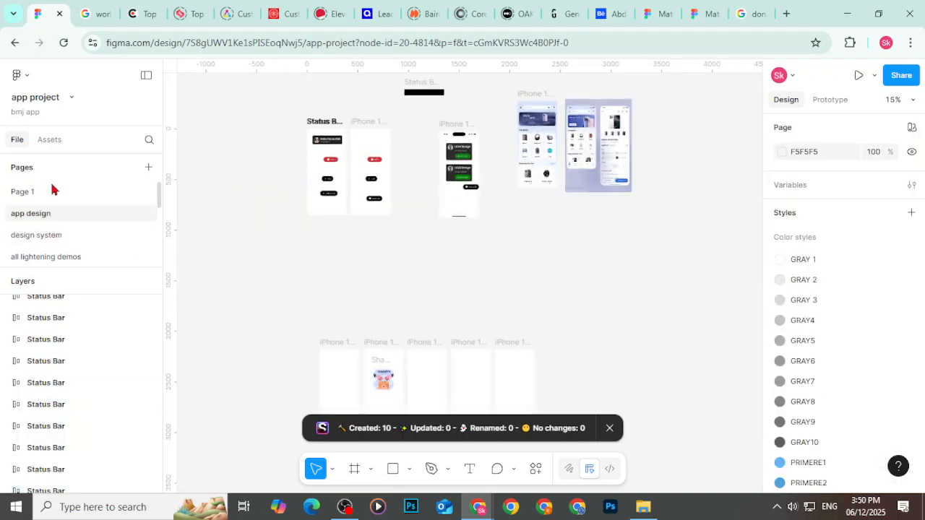
scroll(437, 300, down, 3)
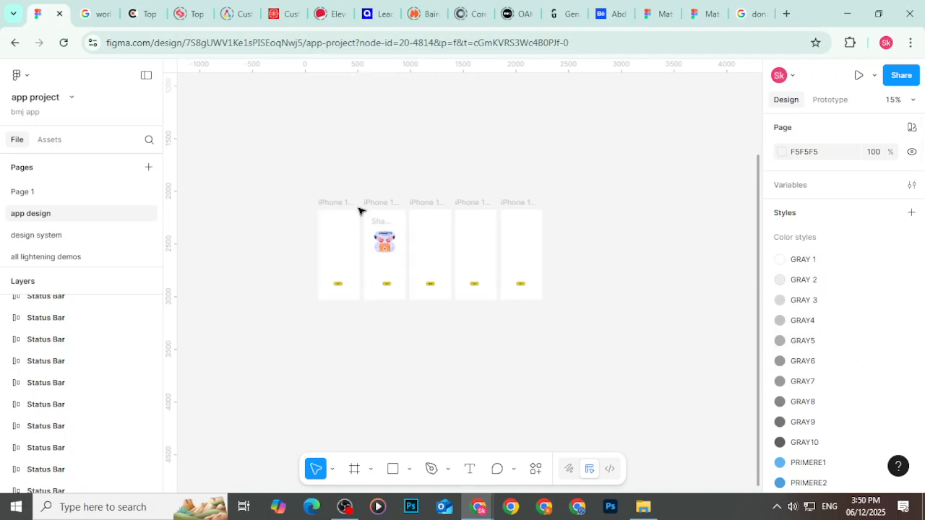
scroll(370, 245, up, 3)
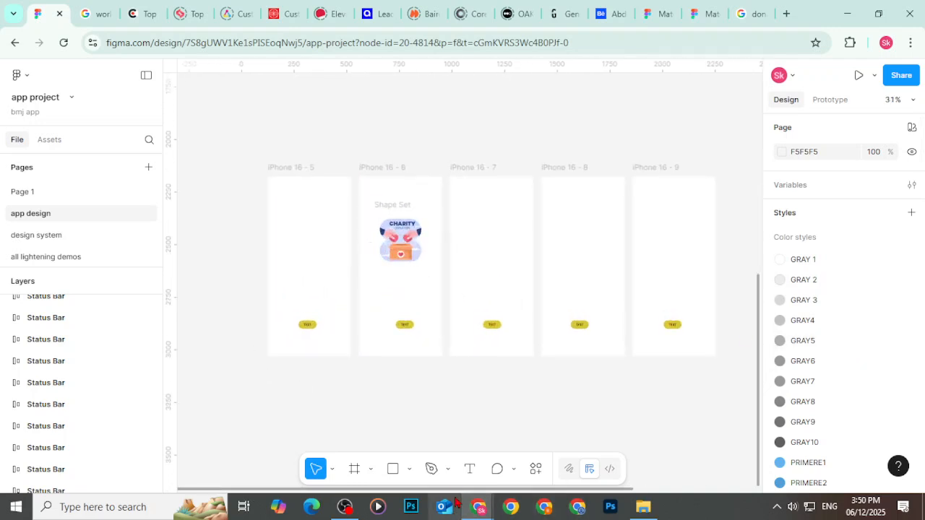
click(469, 469)
click(294, 219)
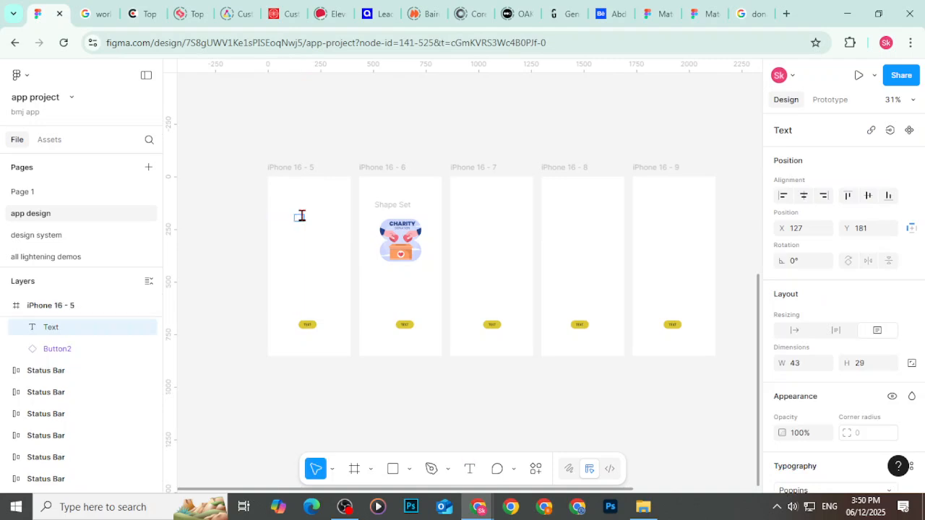
text(heADING 1)
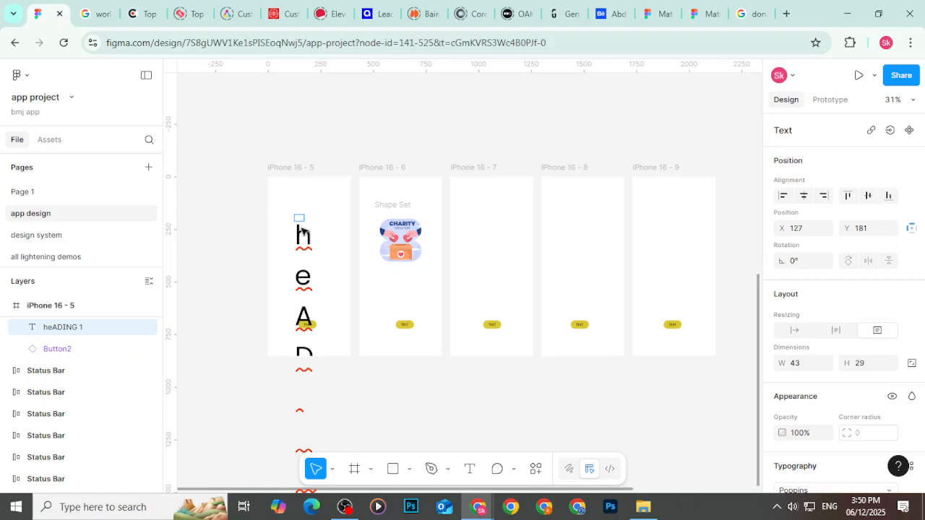
key(Escape)
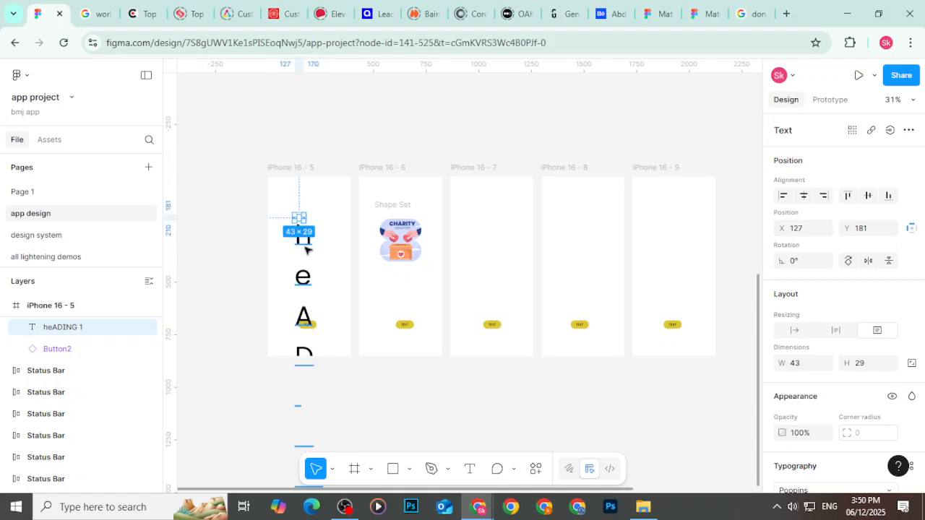
key(Delete)
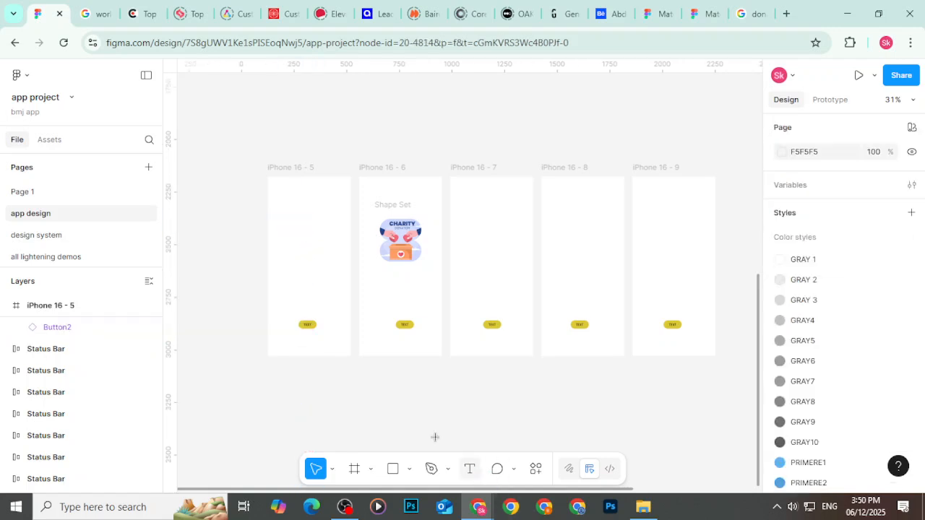
Step: Add a text layer reading "Heading" in the iPhone 16 - 5 frame
click(469, 468)
click(277, 217)
text(hEA)
key(BackSpace)
key(BackSpace)
key(BackSpace)
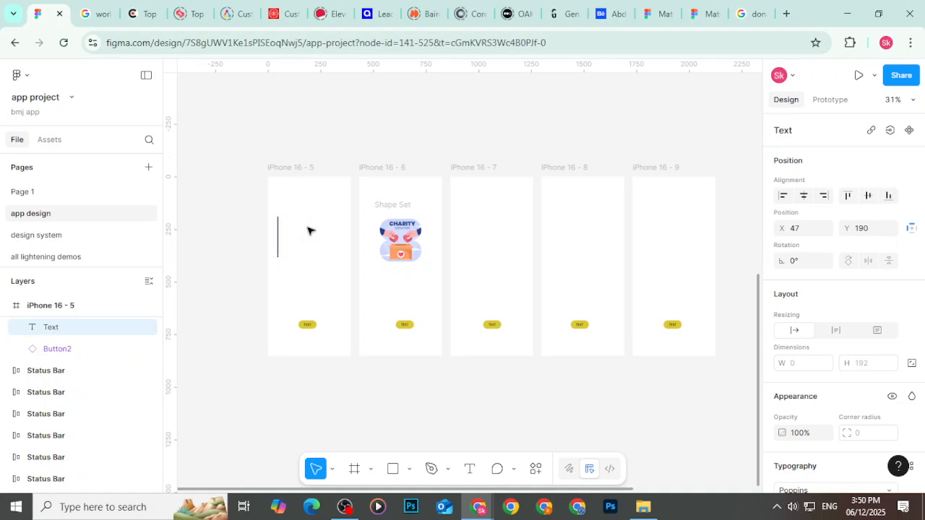
text(h)
key(BackSpace)
text(h)
key(BackSpace)
text(Heading)
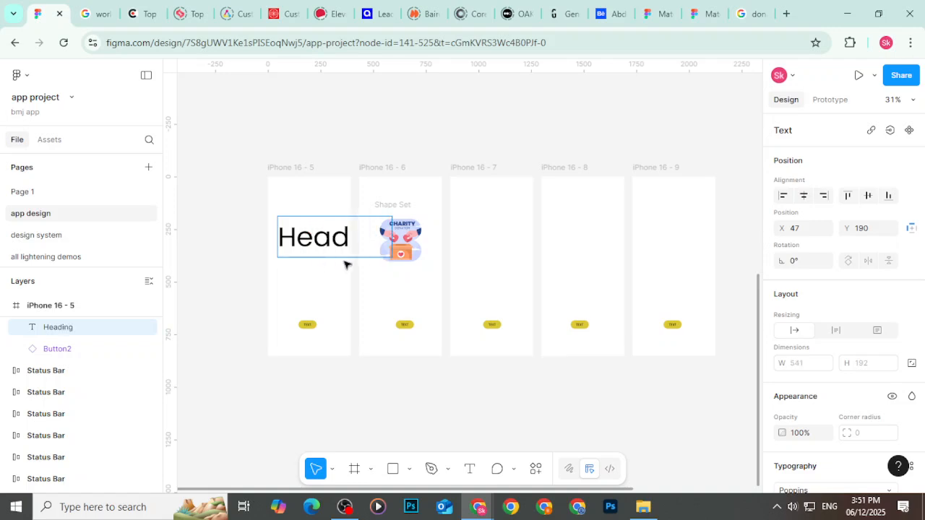
key(Escape)
Step: Set the Heading text's font size to 36 and place it near the frame's upper edge at about X 120, Y 88
drag(316, 246, 261, 244)
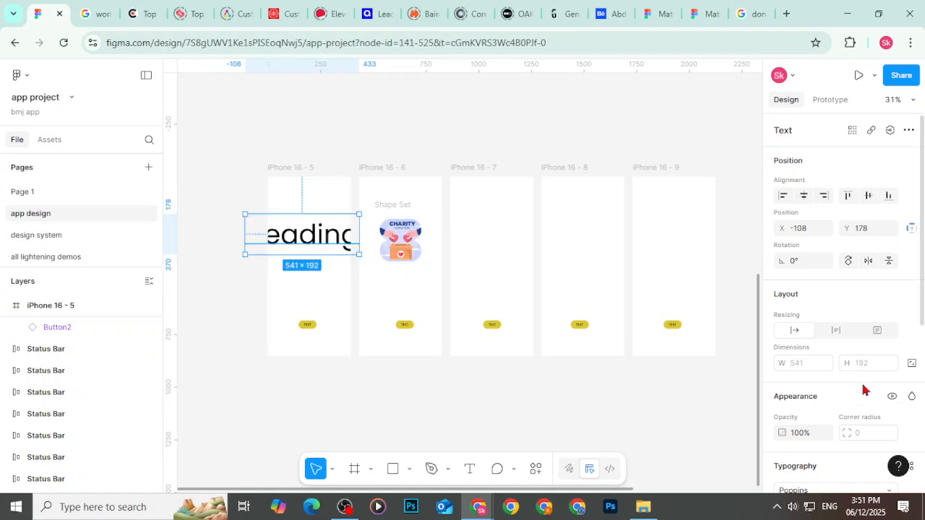
scroll(867, 387, down, 2)
click(891, 444)
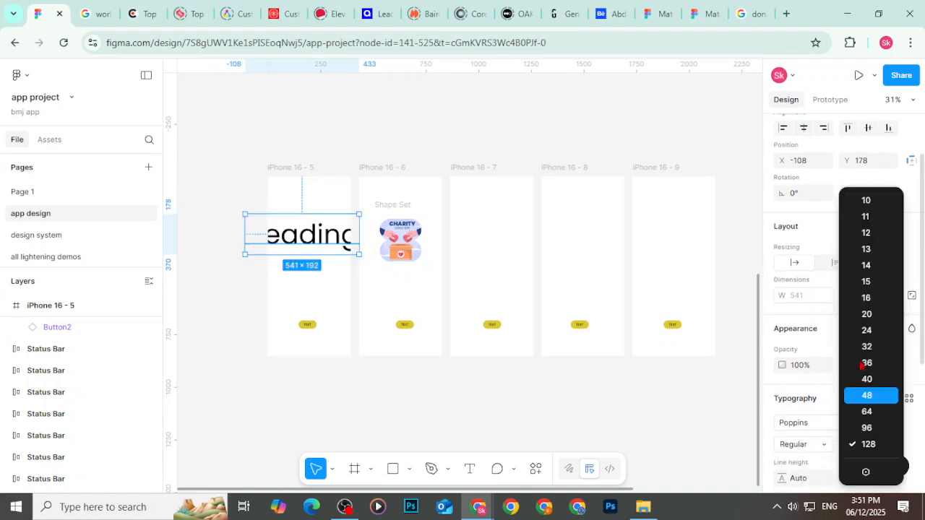
click(862, 364)
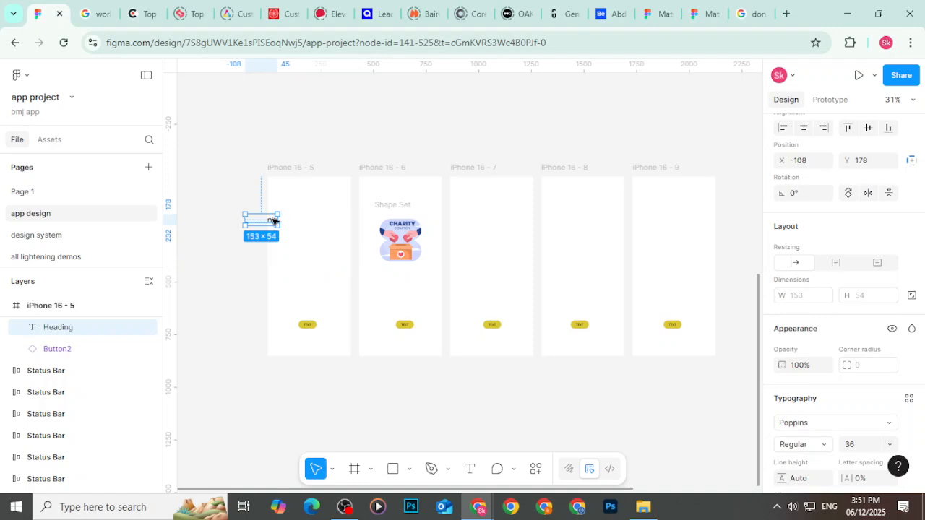
drag(278, 222, 325, 202)
scroll(322, 201, up, 5)
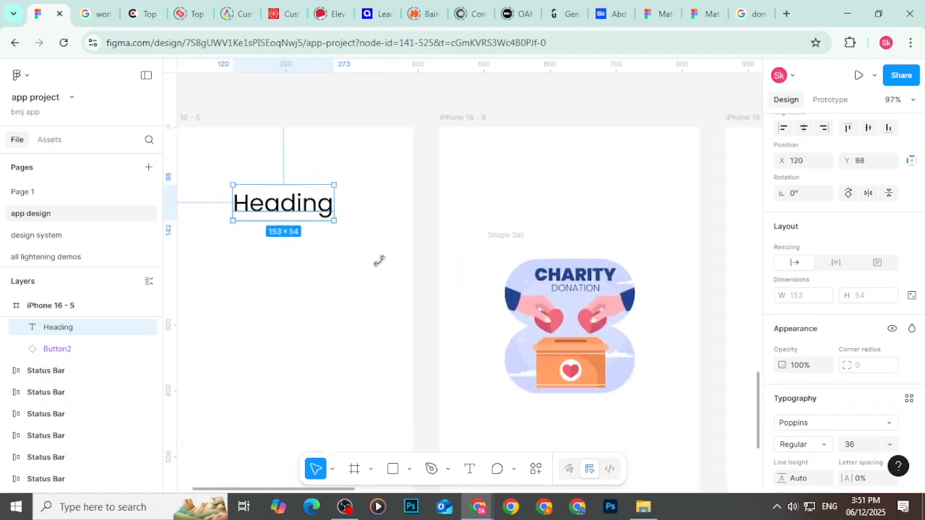
Step: Set the Heading text's font weight to Bold
scroll(785, 413, down, 2)
click(814, 377)
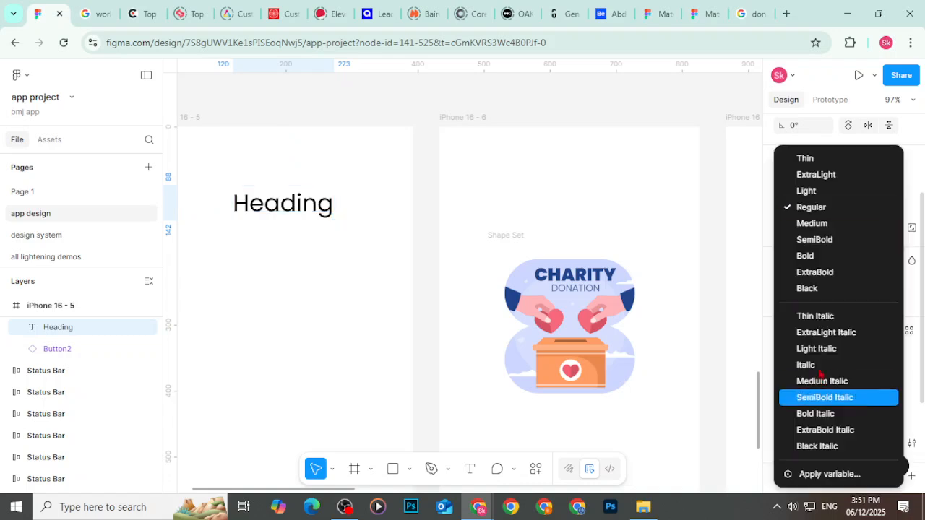
scroll(340, 235, down, 3)
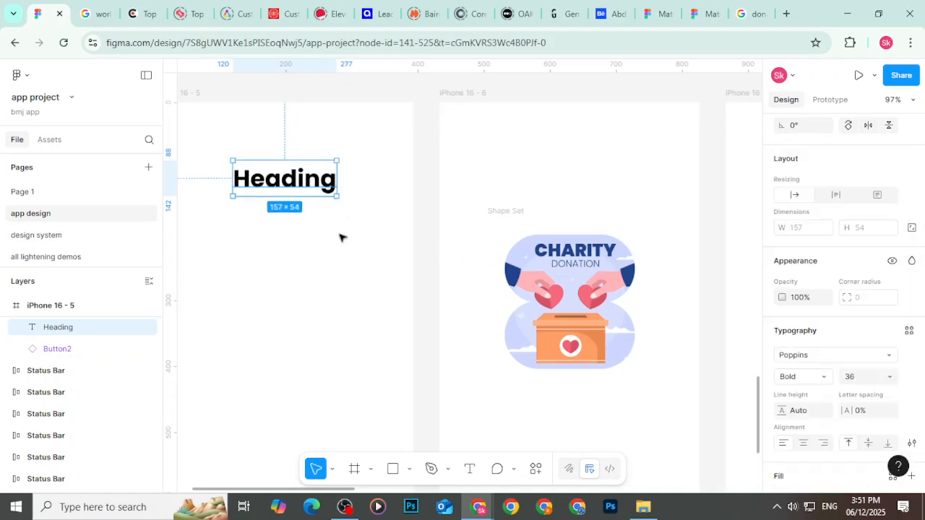
click(393, 122)
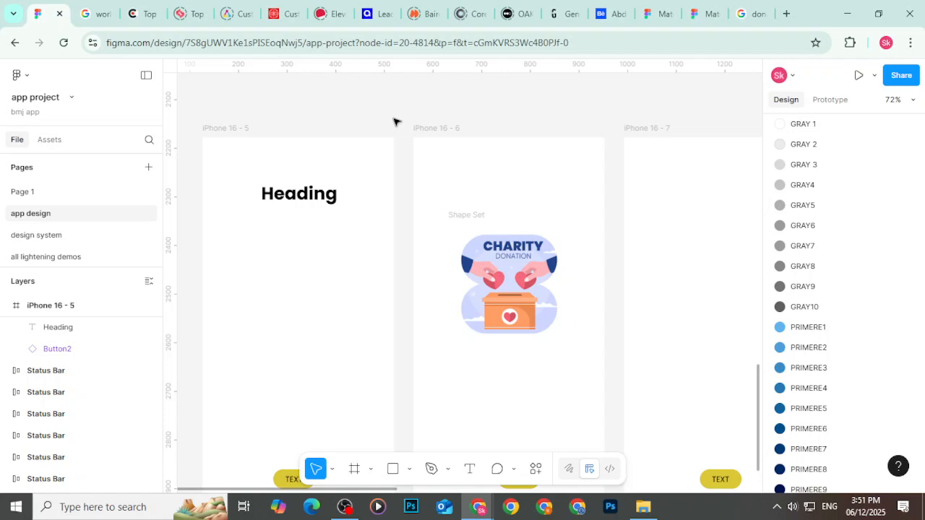
Step: Nudge the Heading text down by 2 and place a duplicate of it directly below
click(316, 194)
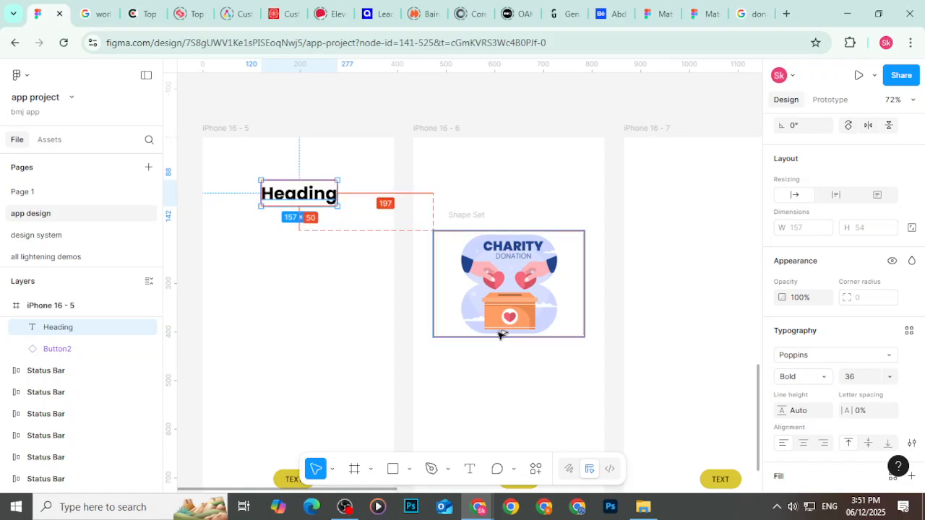
key(Down)
key(Down)
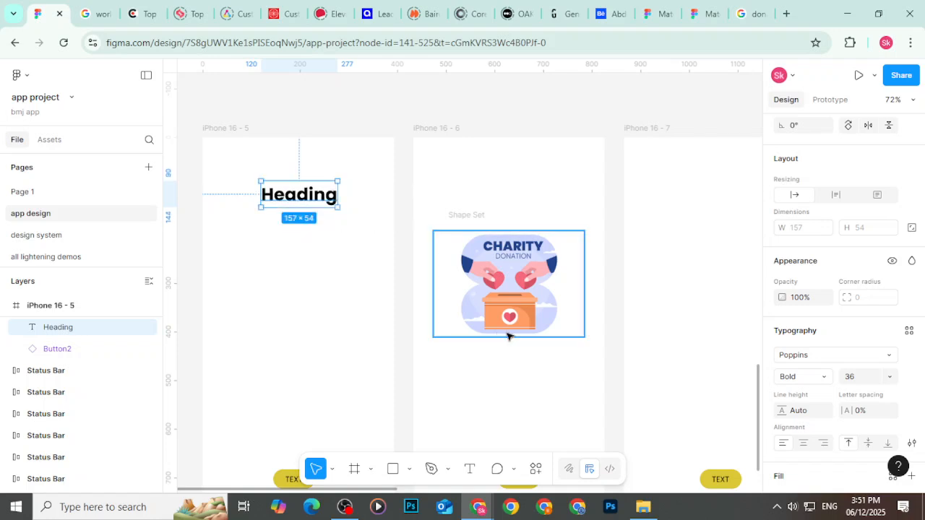
drag(313, 200, 314, 222)
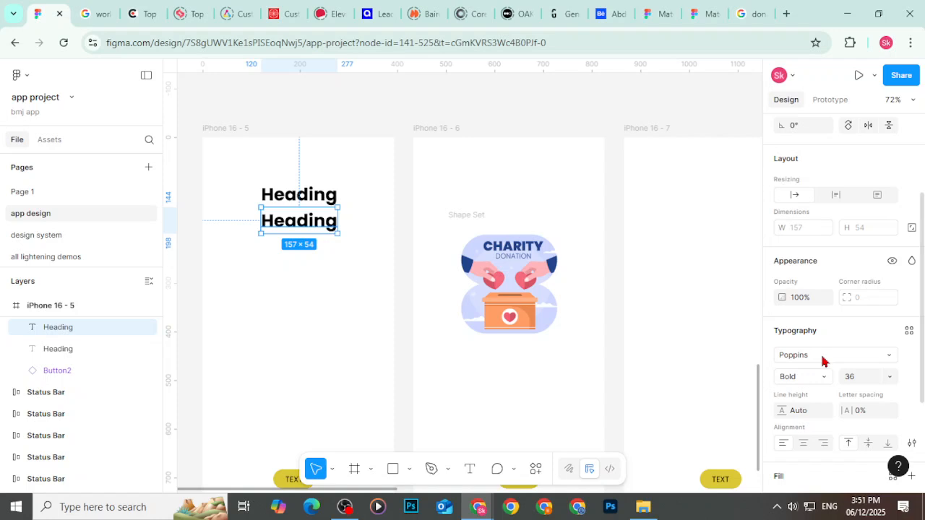
Step: Apply the GRAY4 color style from the libraries to the lower Heading's fill
scroll(822, 361, down, 3)
click(781, 355)
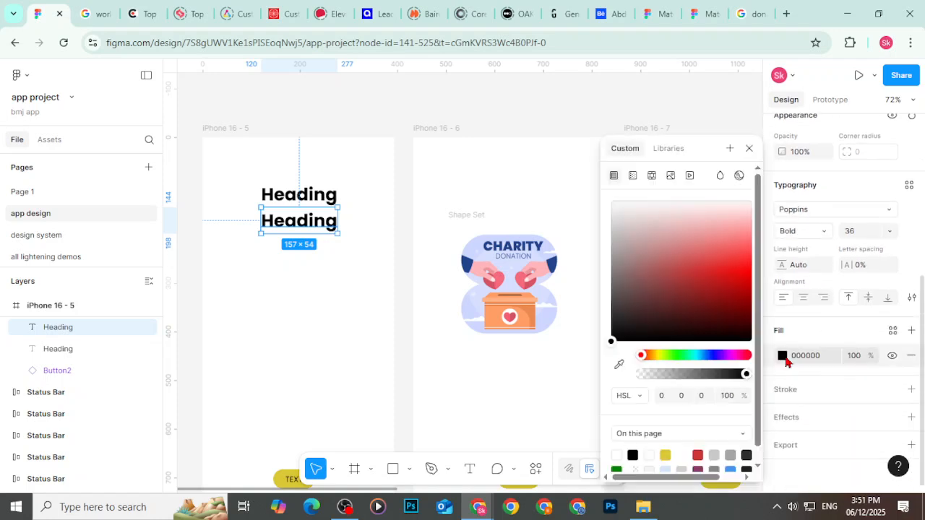
click(754, 151)
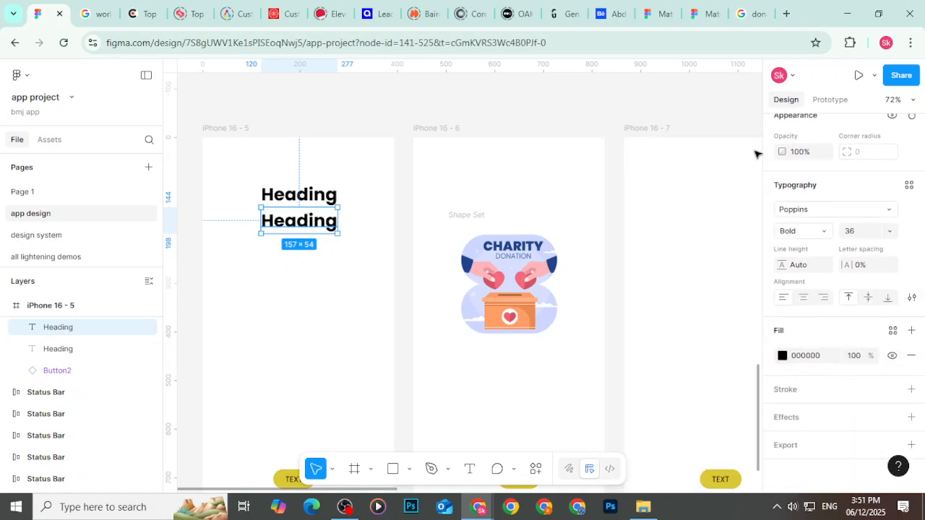
click(781, 356)
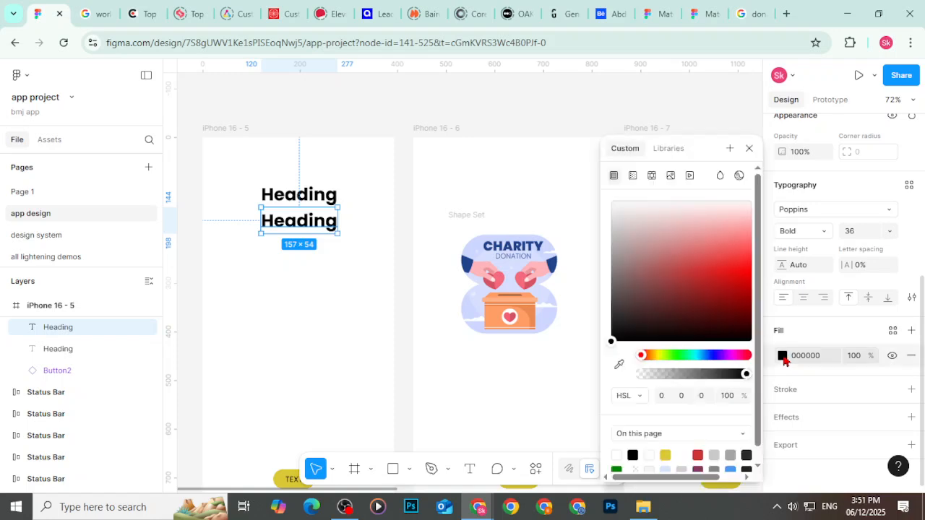
click(657, 148)
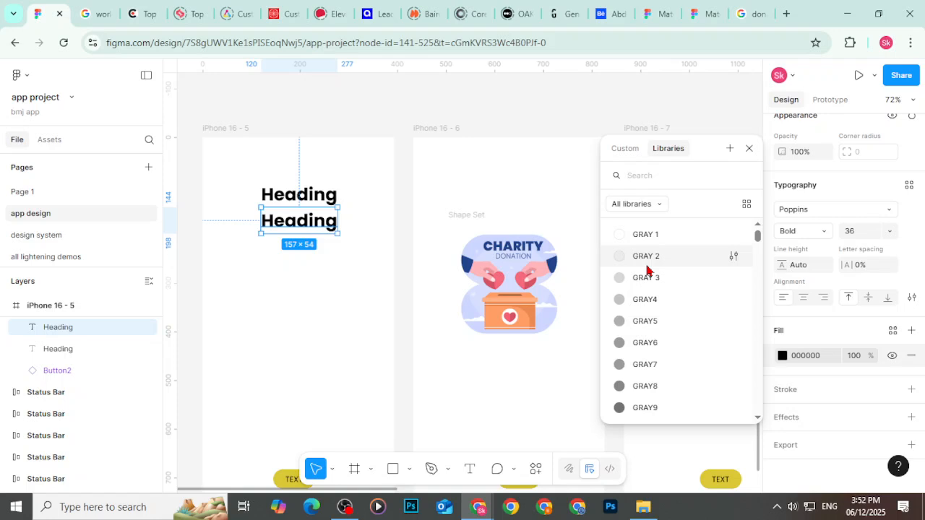
scroll(647, 270, down, 3)
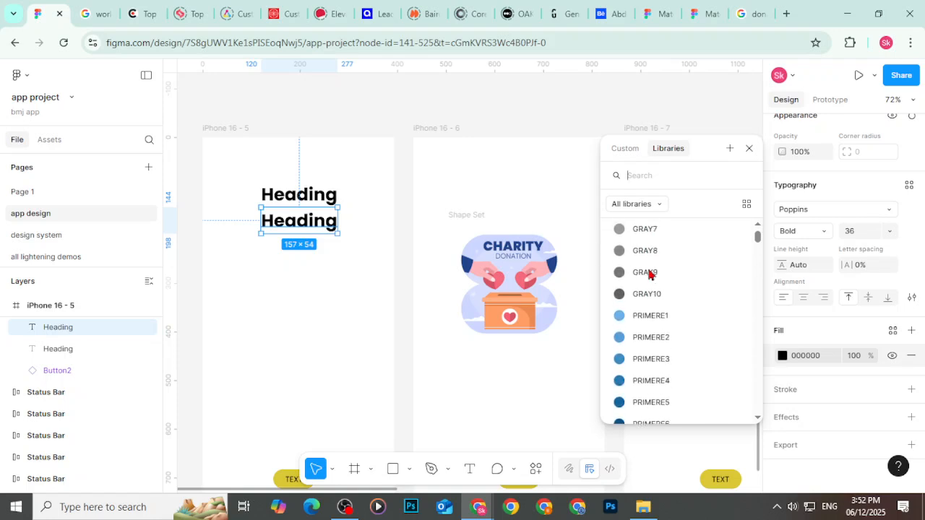
scroll(659, 285, up, 3)
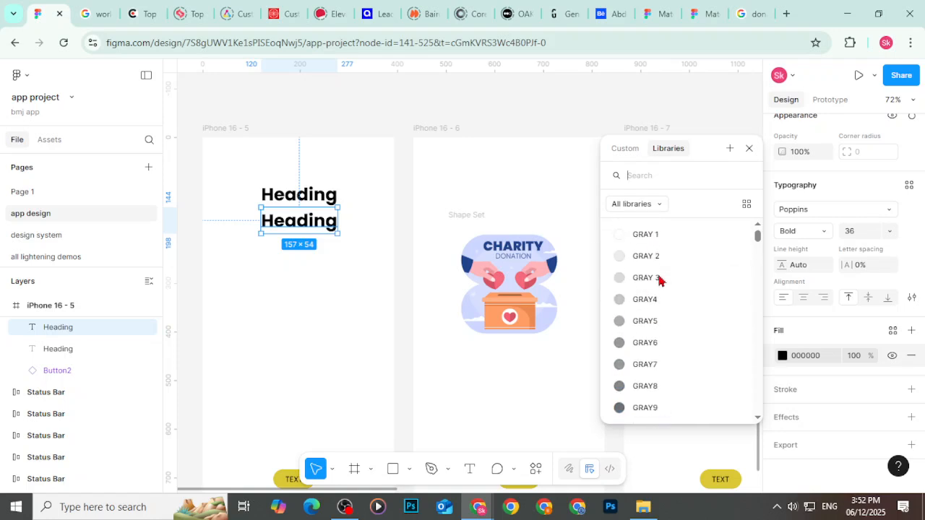
click(659, 302)
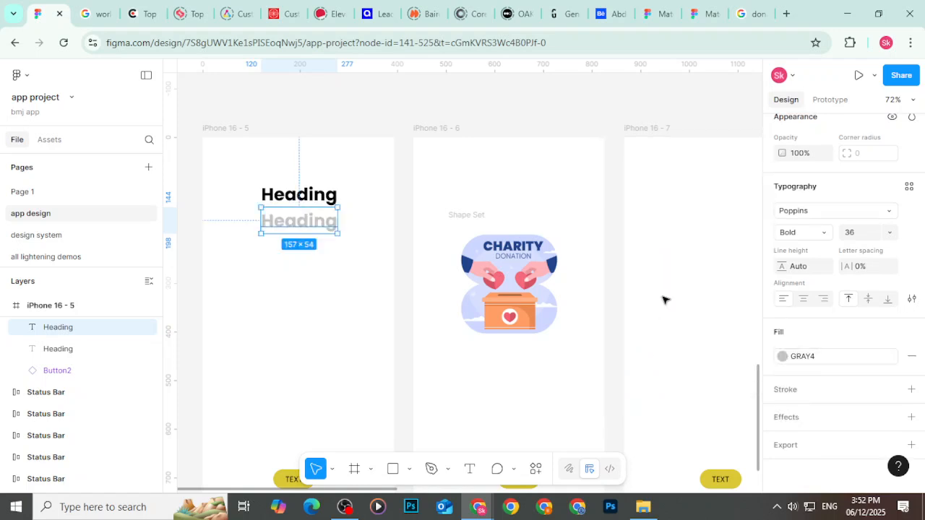
Step: Set the lower Heading's fill to the GRAY 2 color style
click(793, 361)
click(695, 315)
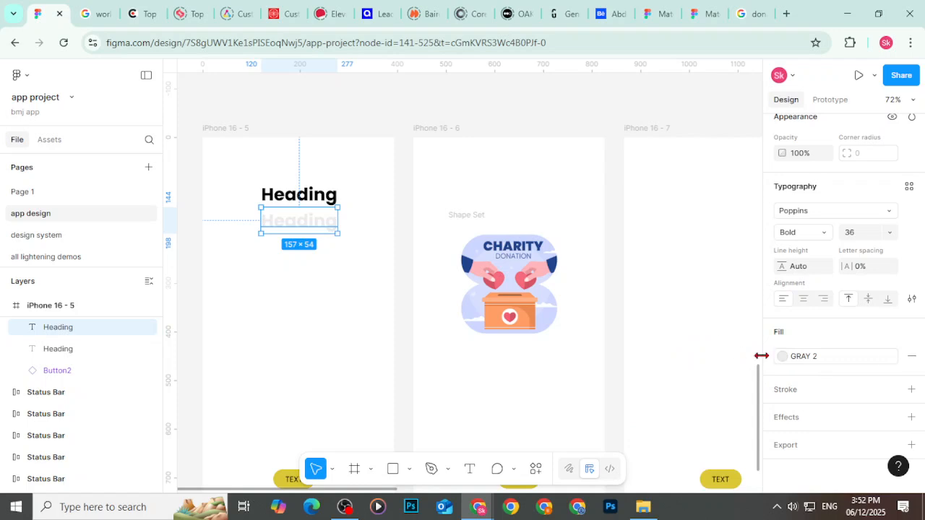
click(462, 108)
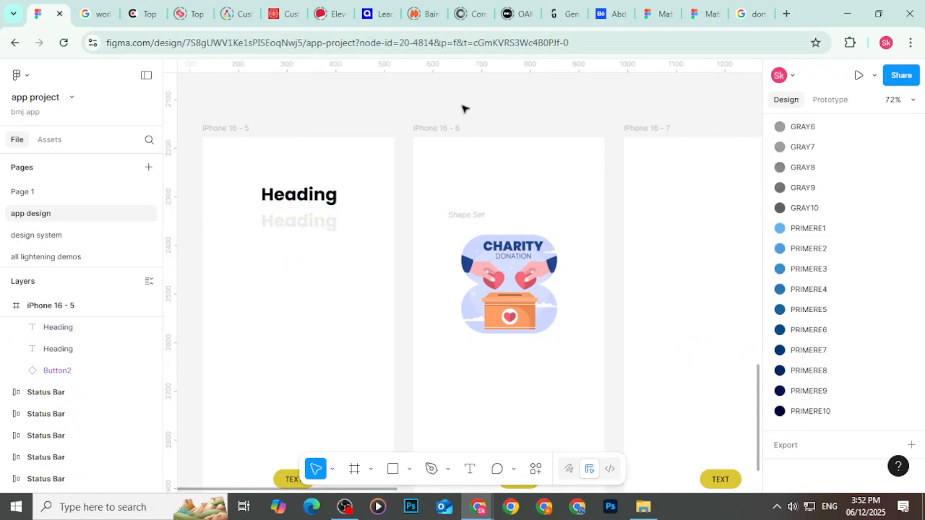
Step: Draw a rectangle about 151 × 148 with corner radius 16 below the headings, and duplicate it alongside with a gap of about 18
click(392, 469)
mouse_move(224, 240)
mouse_down()
mouse_move(326, 314)
mouse_move(298, 330)
mouse_move(298, 313)
mouse_move(257, 309)
mouse_up()
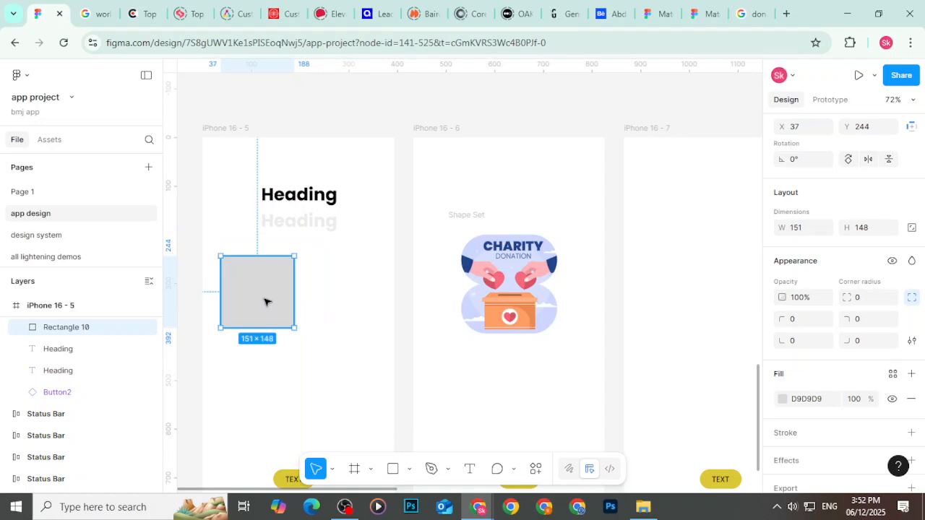
drag(853, 322, 854, 322)
click(864, 300)
text(16)
key(Return)
alt+drag(248, 279, 330, 283)
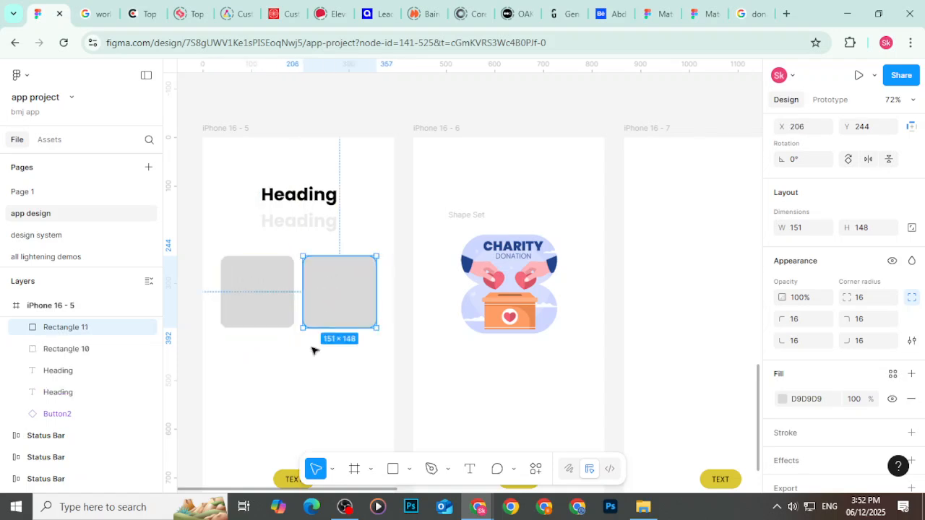
click(313, 350)
Step: Apply the GRAY 2 color style from the libraries to the fill of both rounded rectangles below the headings
click(279, 311)
shift+click(322, 292)
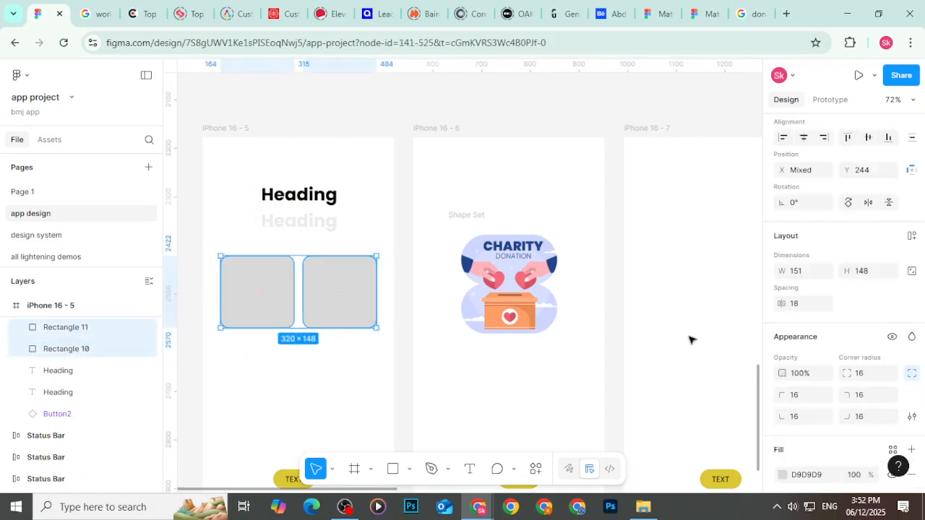
scroll(784, 376, down, 2)
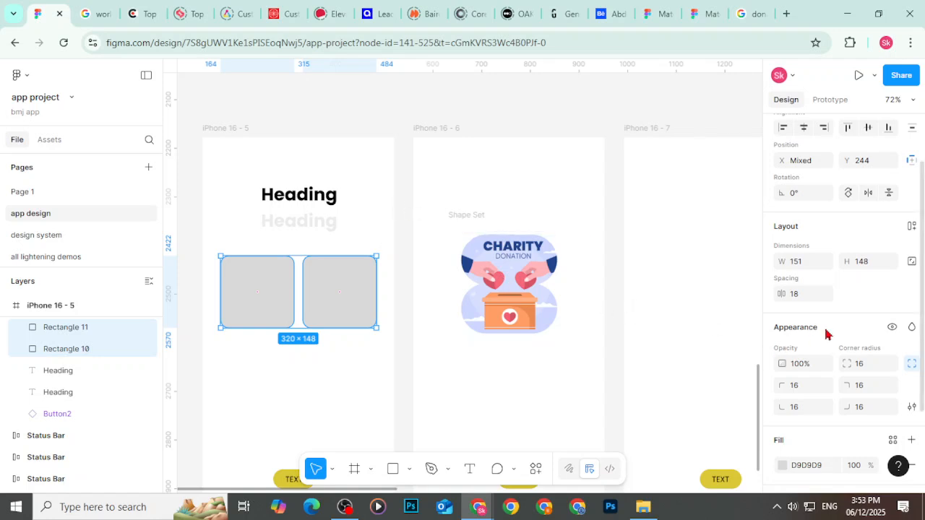
scroll(816, 340, down, 2)
click(782, 397)
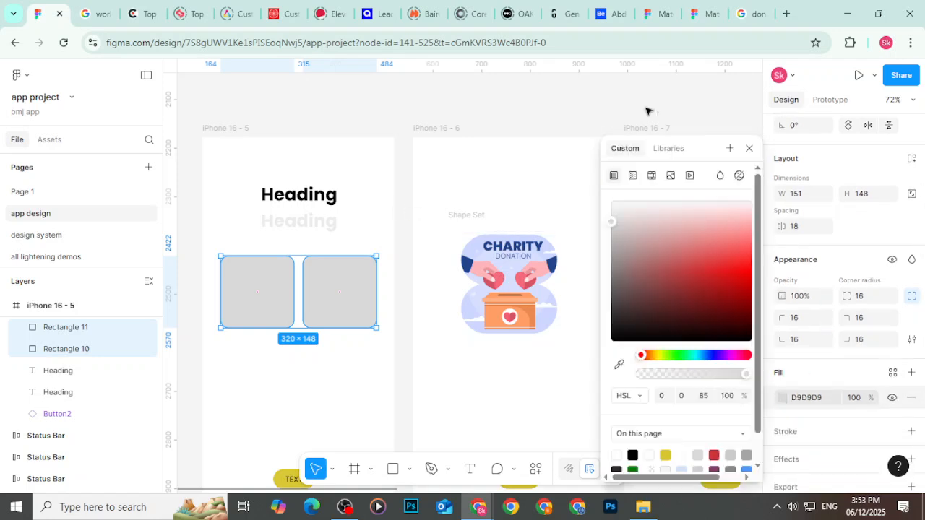
click(653, 158)
click(674, 255)
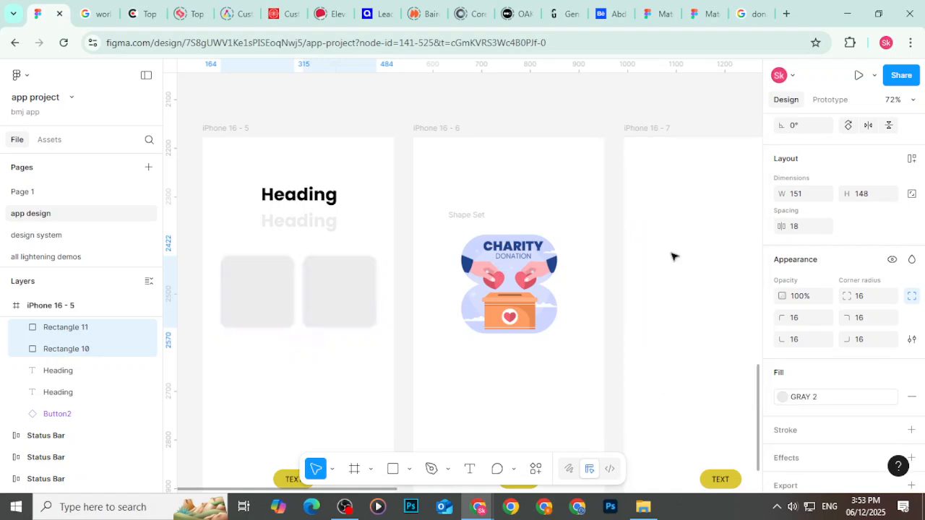
click(355, 107)
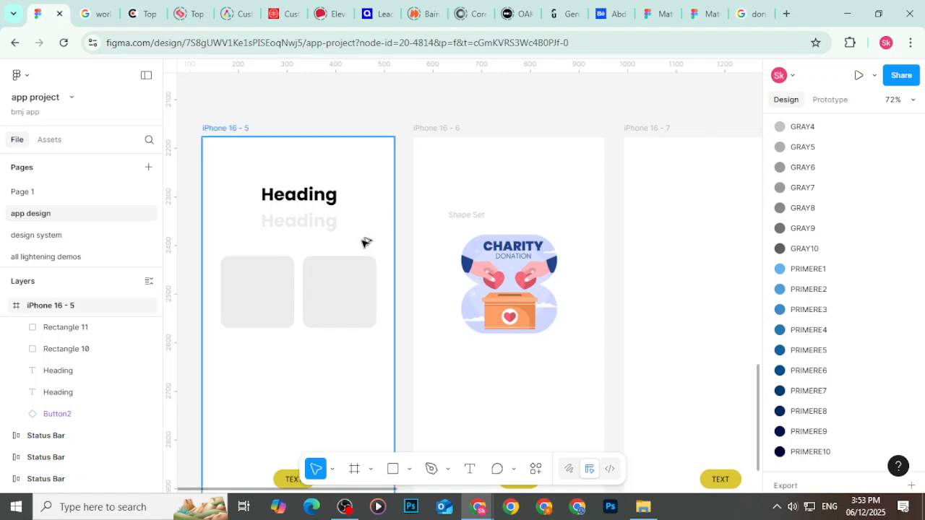
Step: Try the GRAY8 color style on the lower Heading's fill and settle on GRAY9
click(338, 220)
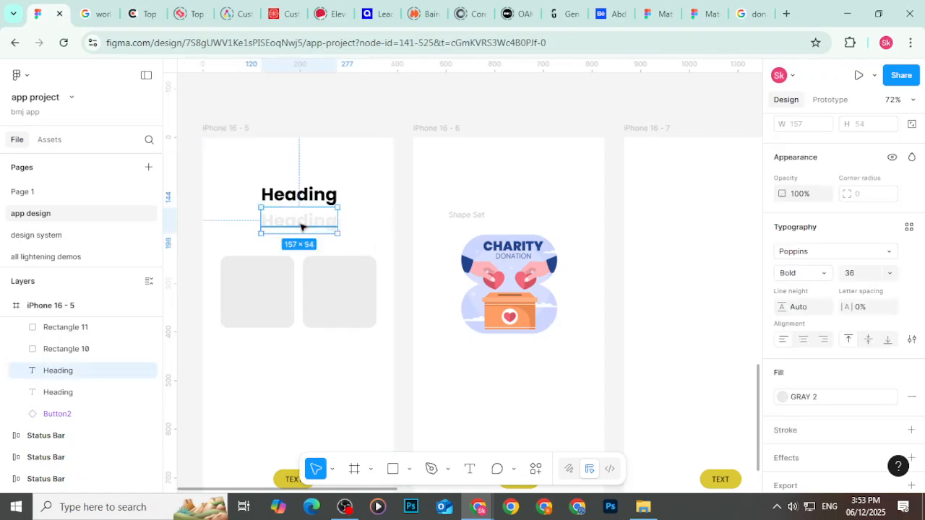
click(782, 397)
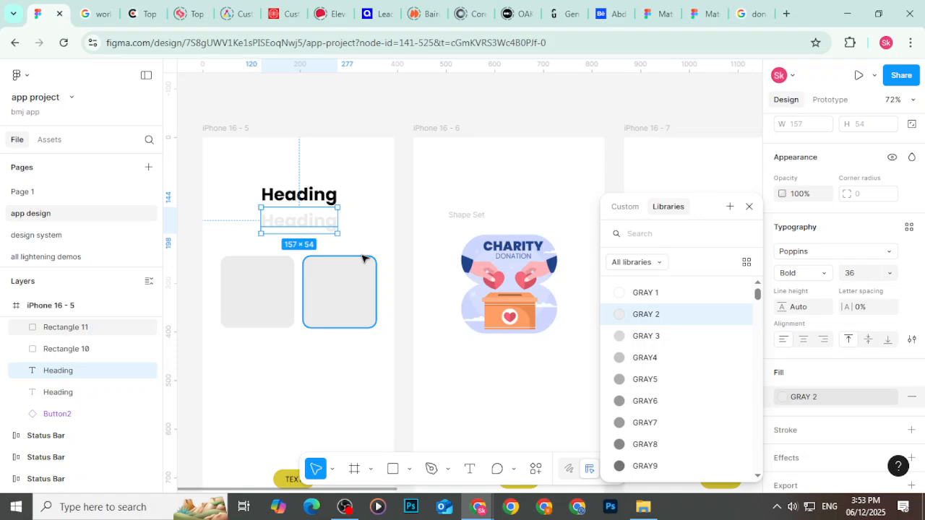
scroll(661, 376, down, 2)
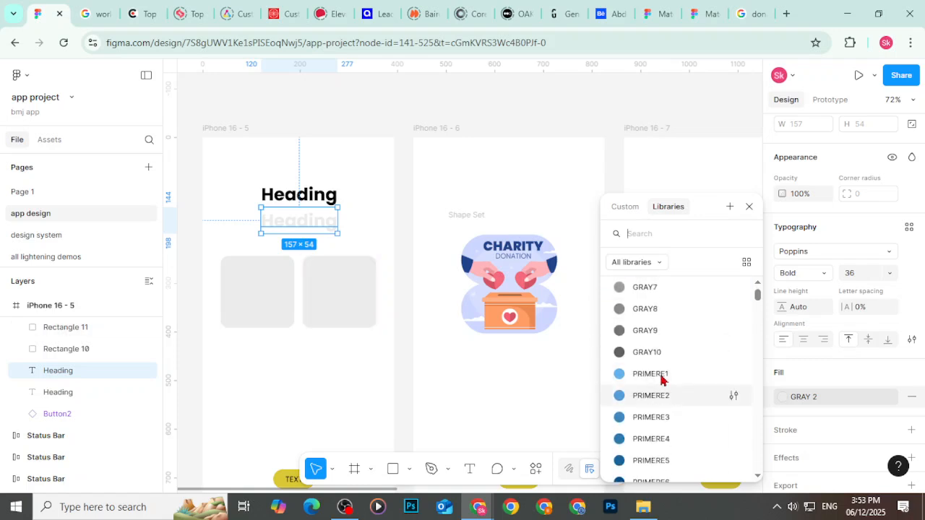
click(662, 321)
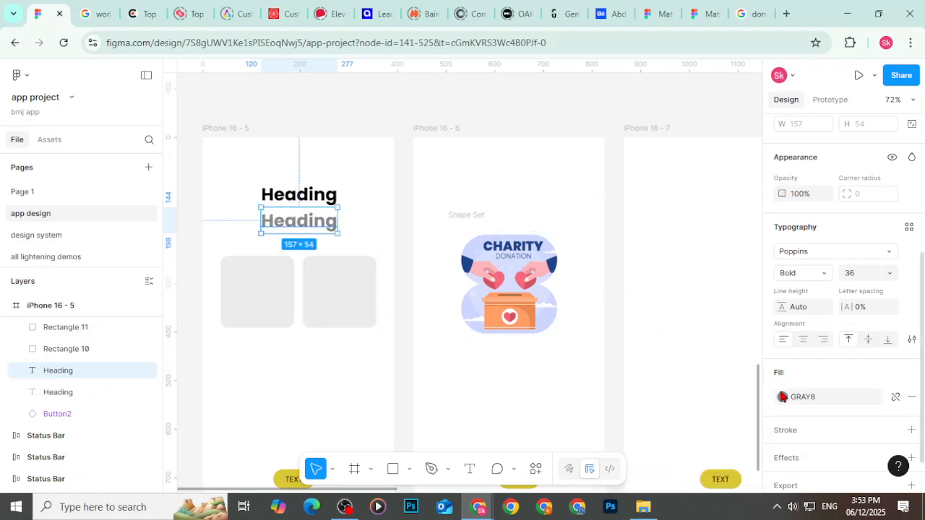
click(782, 396)
click(684, 419)
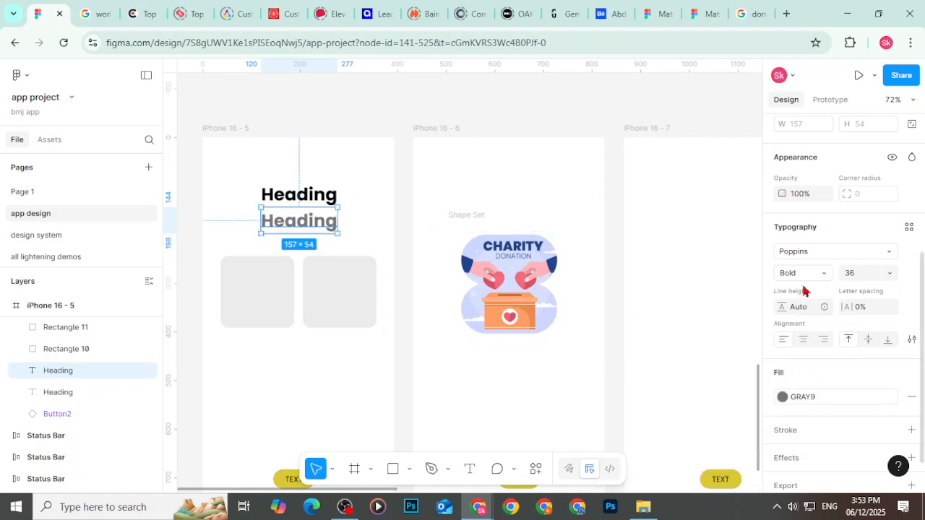
Step: Set the lower Heading's font weight to Regular and its font size to 20
click(803, 278)
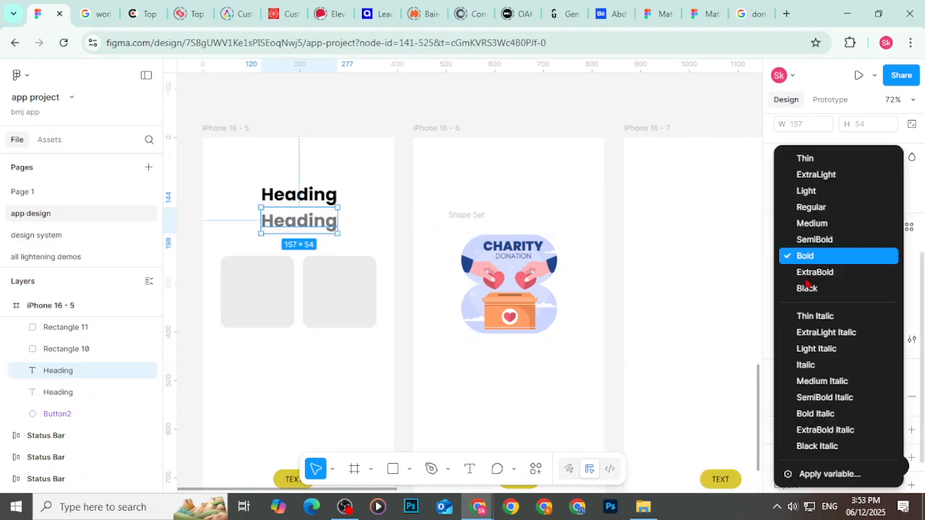
click(810, 207)
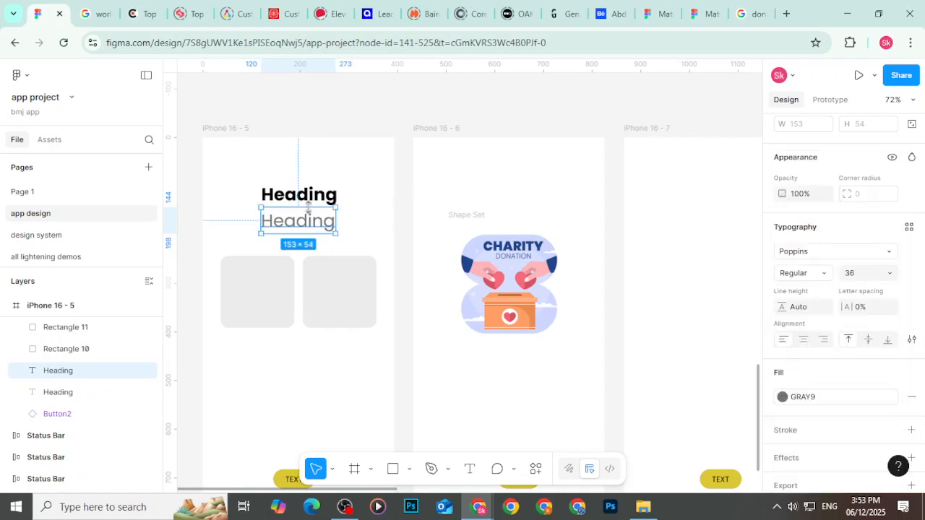
click(891, 274)
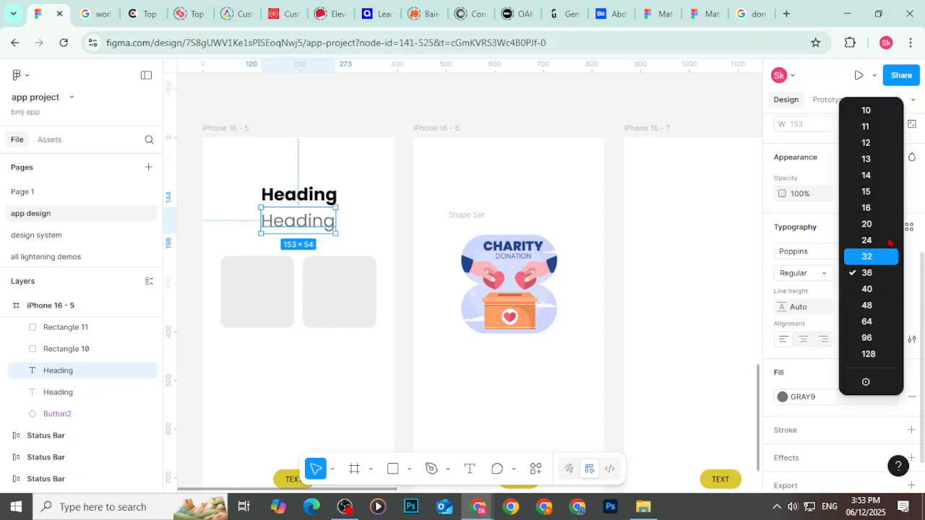
click(888, 228)
Step: Duplicate the size 20 Heading directly below, set the copy's font size to 15, and center it under the other headings
drag(281, 219, 301, 233)
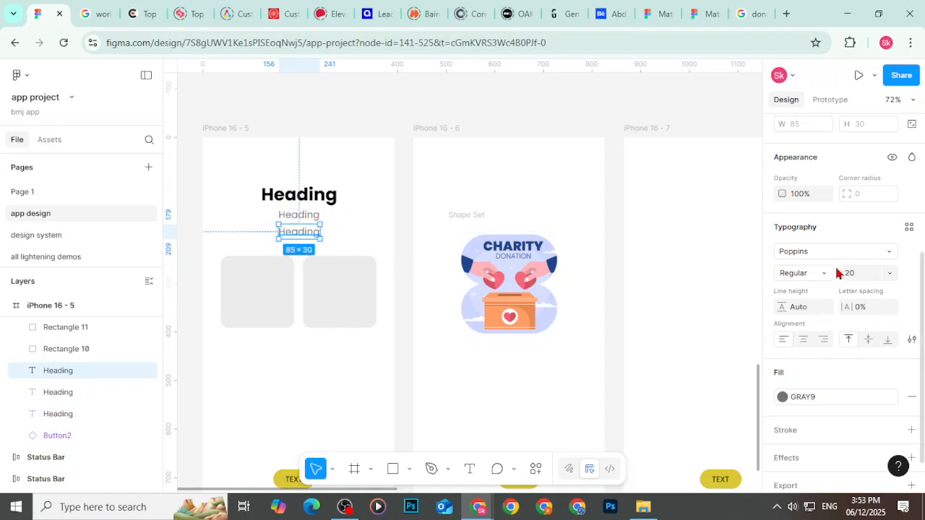
click(889, 273)
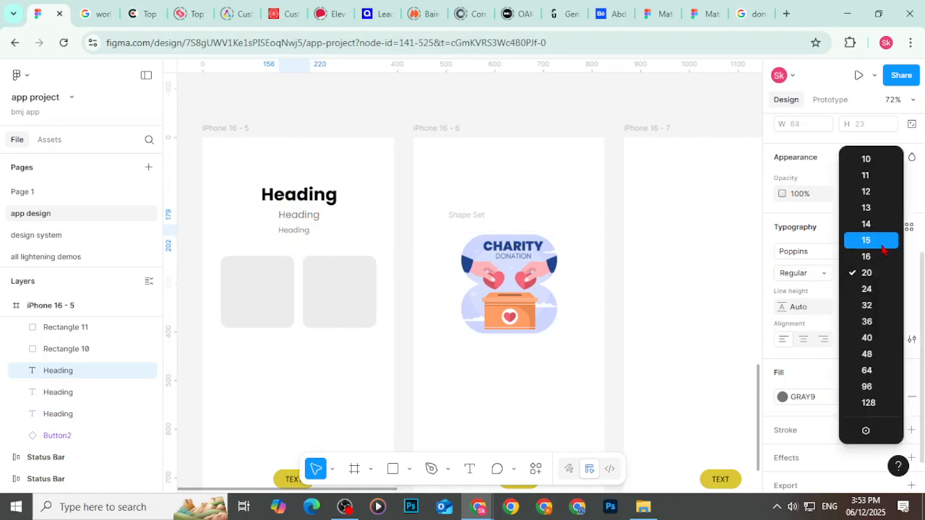
click(866, 240)
drag(310, 238, 309, 235)
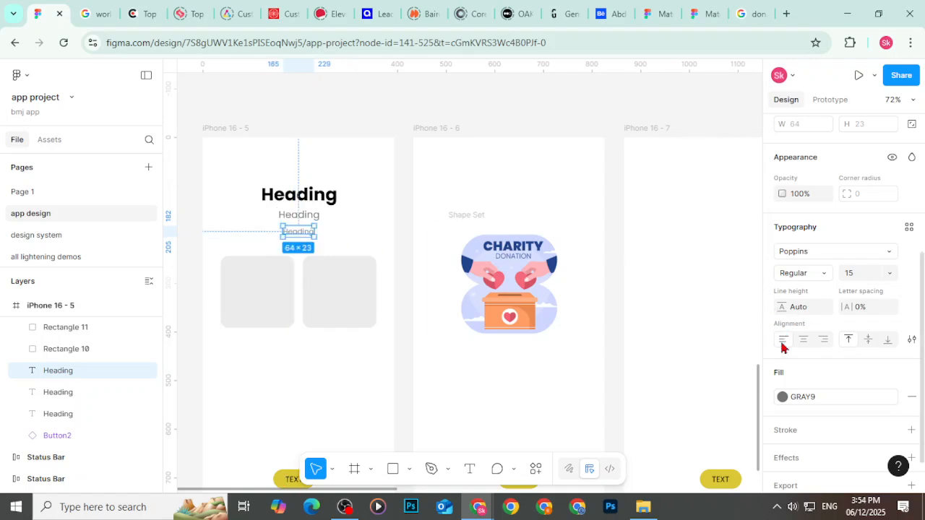
Step: Apply the GRAY8 color style to the smallest Heading's fill and nudge the text up slightly
click(780, 398)
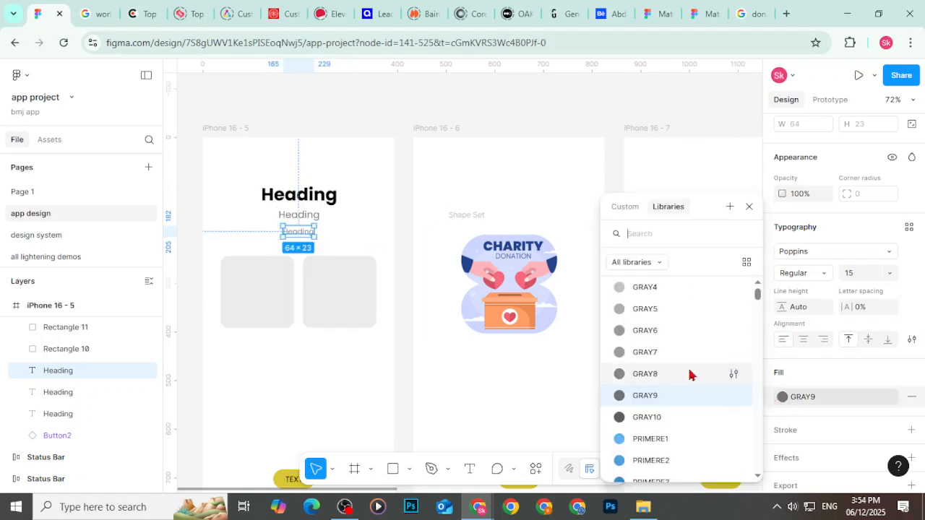
key(Escape)
click(331, 129)
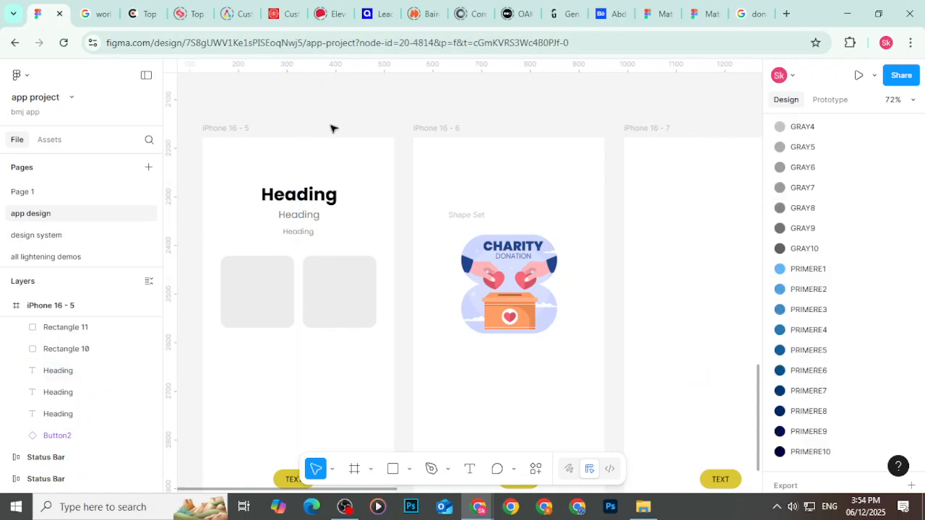
click(302, 233)
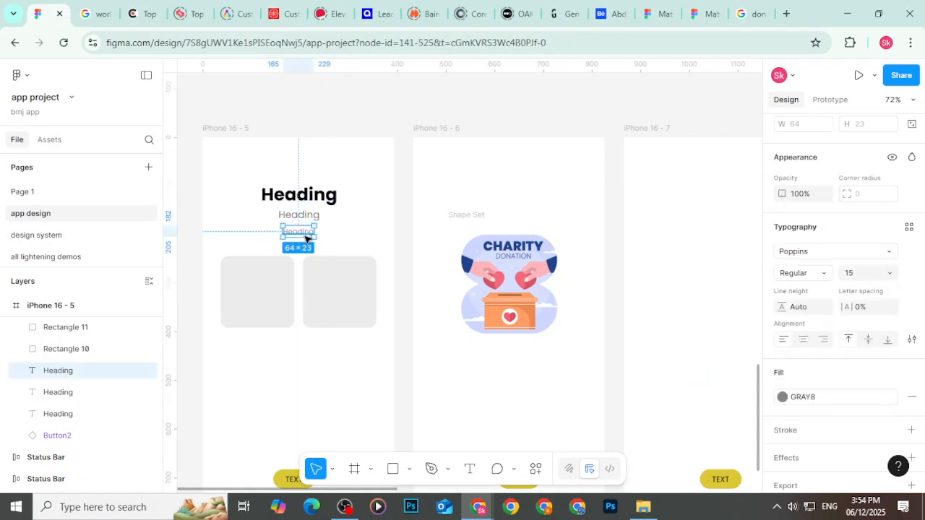
click(324, 101)
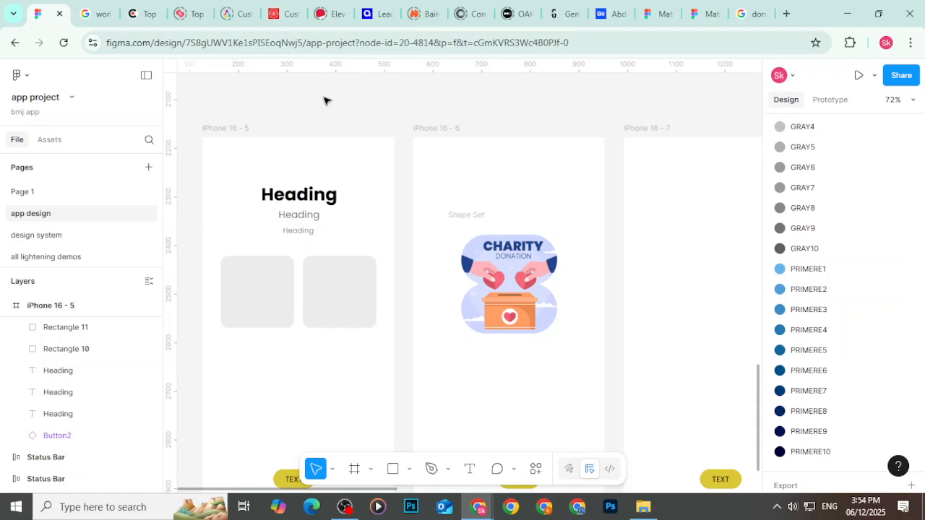
Step: Examine the heading hierarchy, grey rectangles and yellow buttons across the iPhone frames, along with the page's color styles
scroll(259, 172, down, 1)
scroll(259, 172, up, 2)
scroll(281, 202, up, 5)
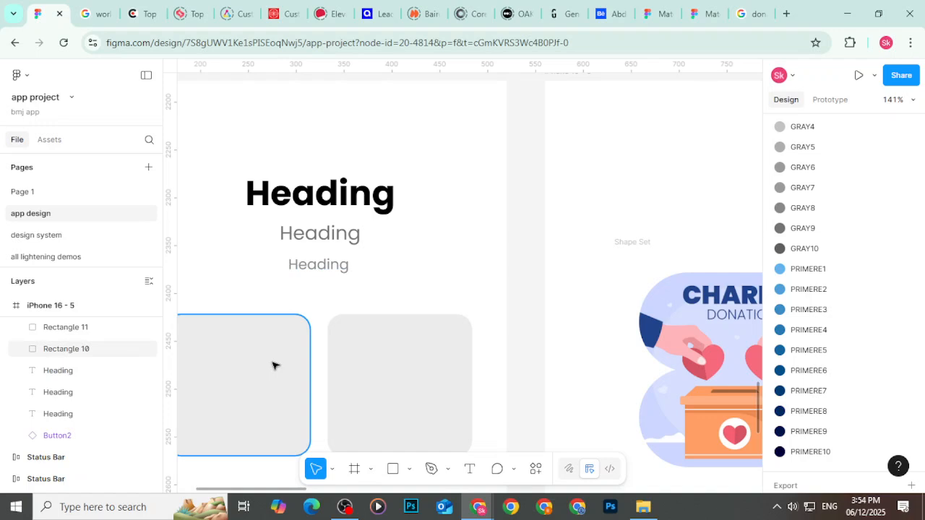
scroll(275, 363, down, 1)
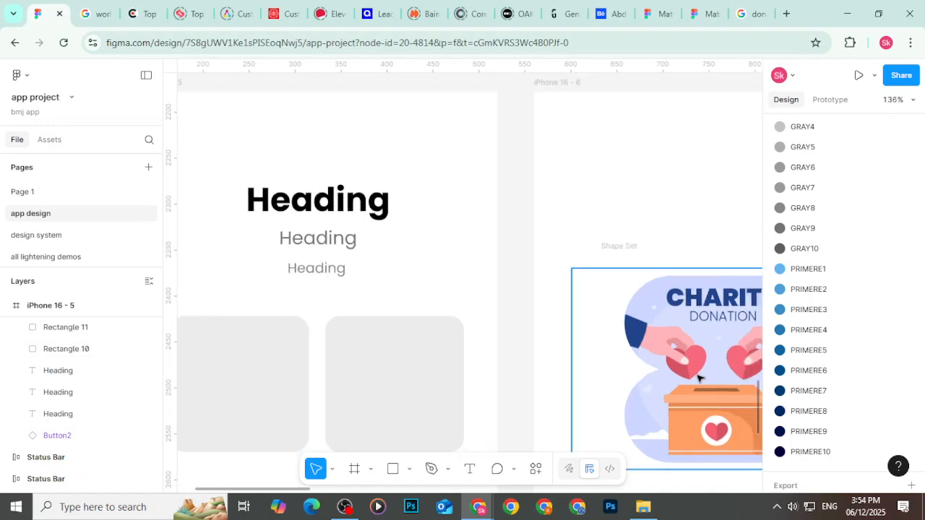
scroll(774, 282, up, 5)
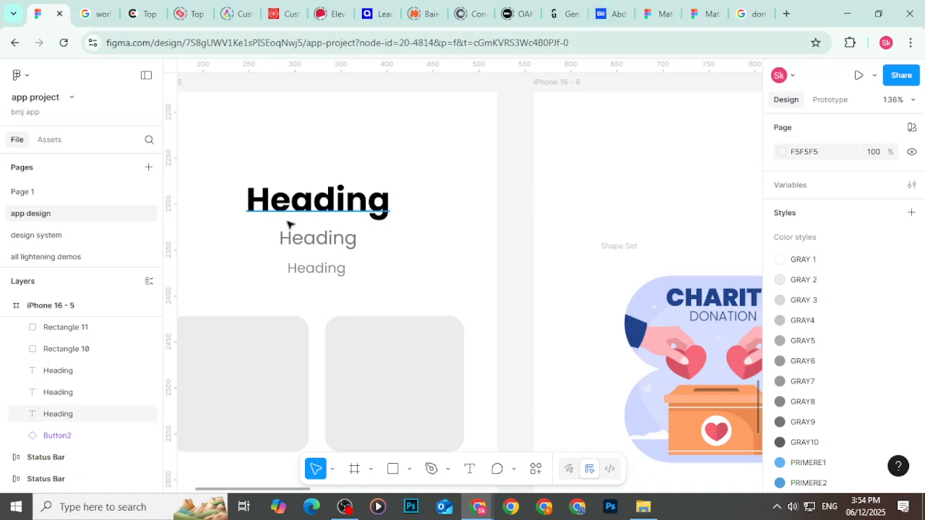
scroll(293, 225, down, 3)
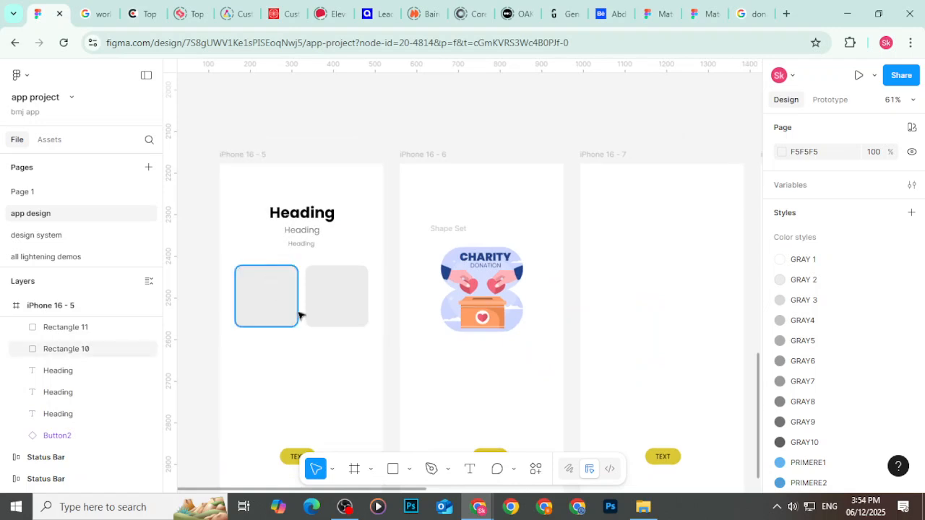
scroll(297, 313, down, 1)
scroll(291, 314, down, 2)
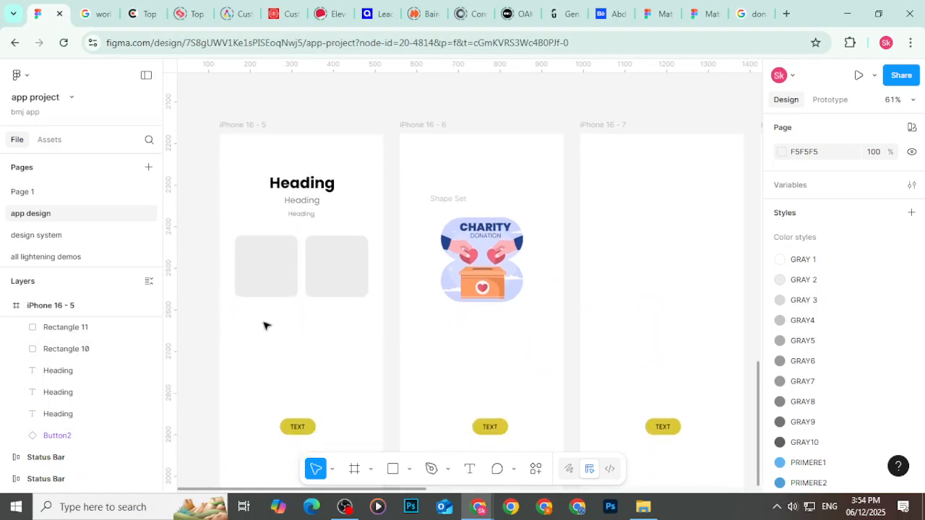
scroll(291, 295, down, 3)
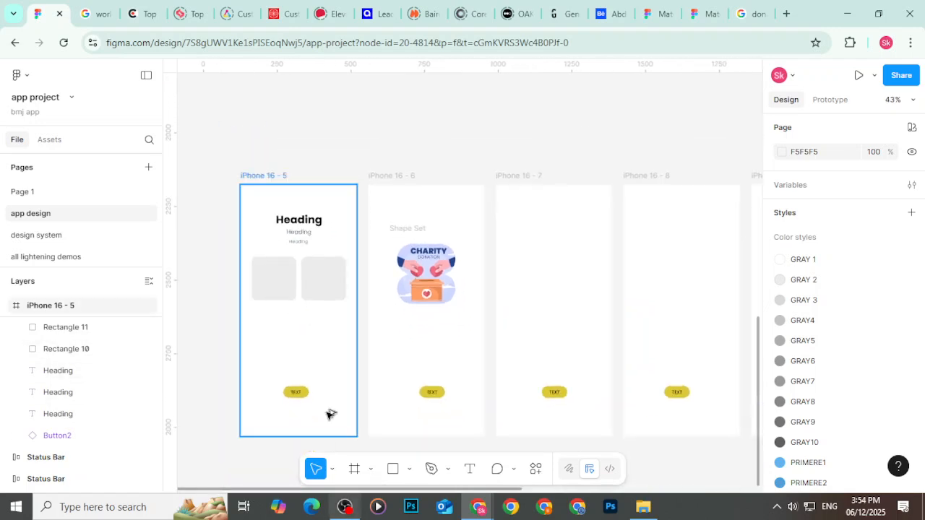
scroll(326, 415, down, 3)
scroll(333, 355, up, 2)
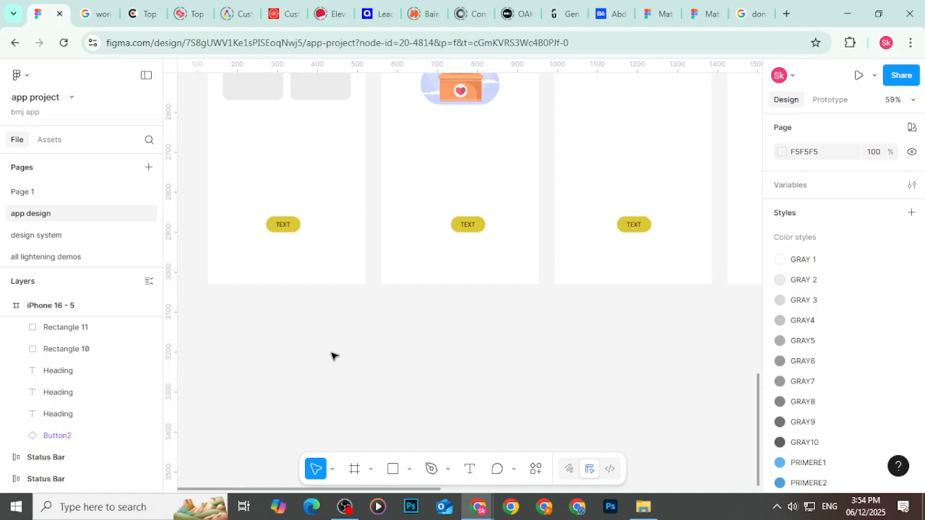
scroll(277, 392, up, 2)
scroll(301, 368, down, 3)
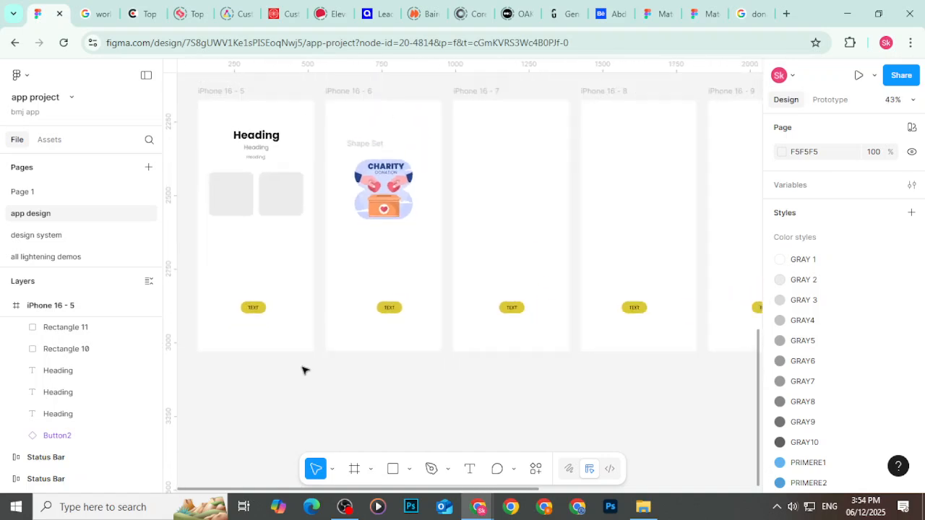
scroll(303, 370, down, 1)
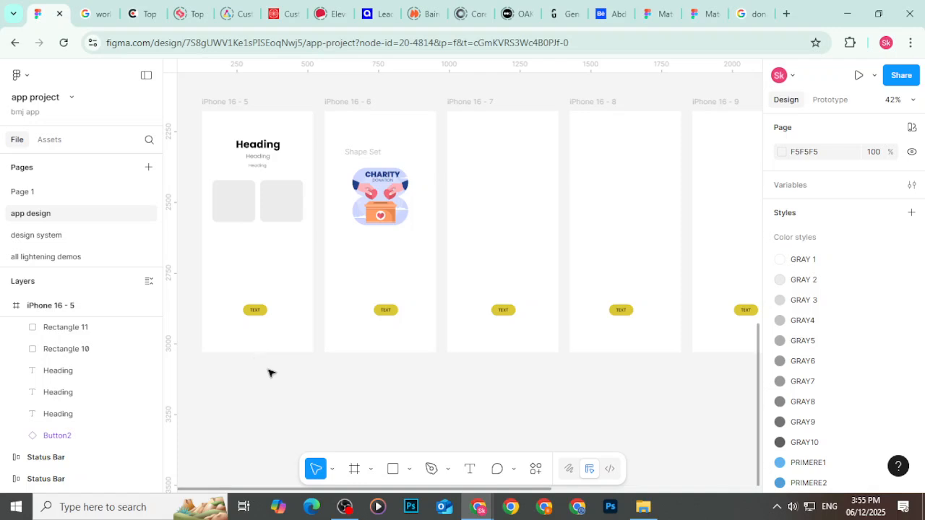
Step: Search the assets for "button2" and view the details of the yellow Button2 component without inserting an instance
click(253, 311)
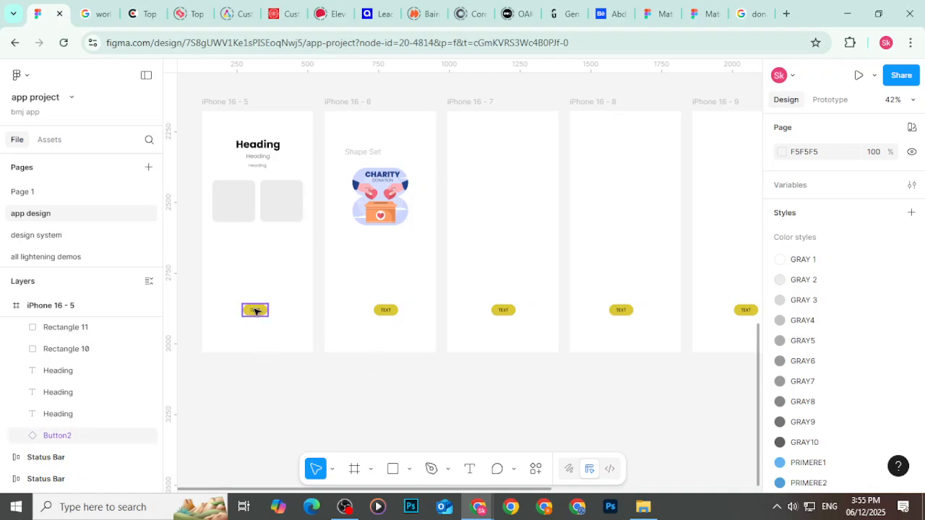
key(Escape)
click(48, 141)
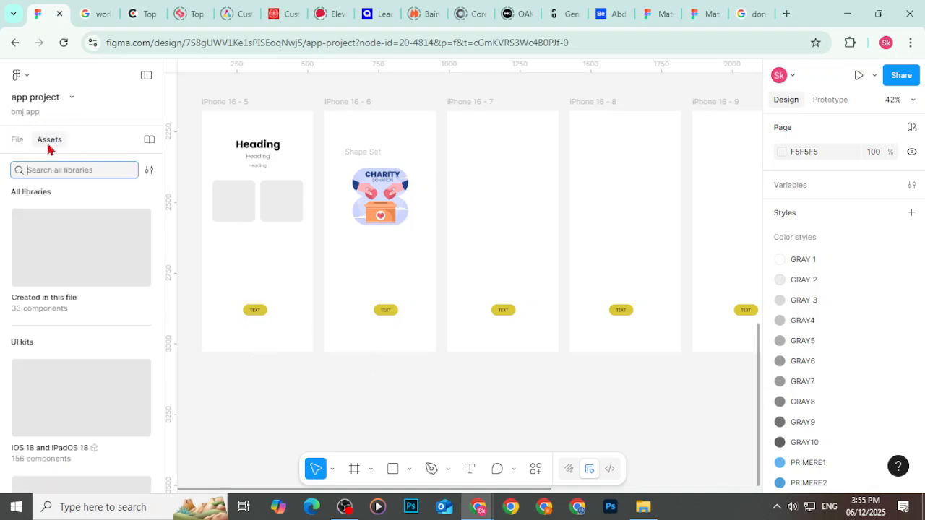
text(butoo)
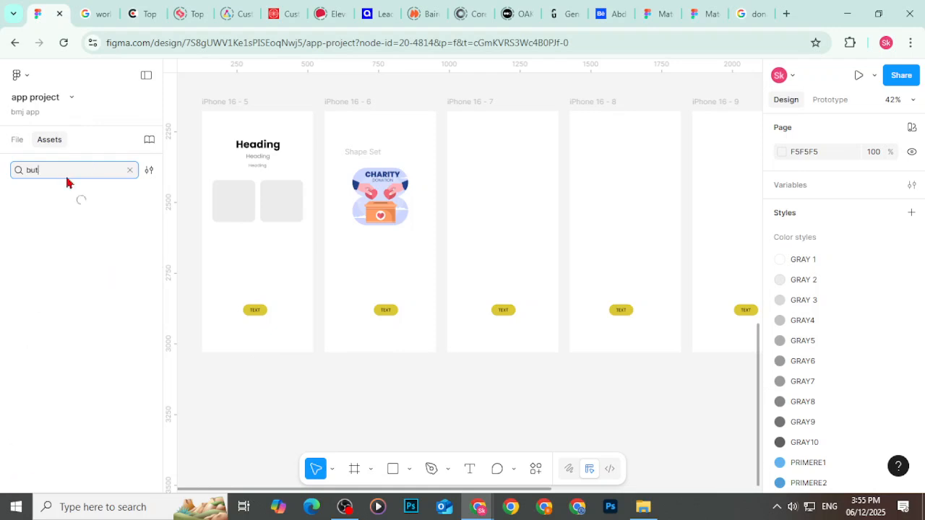
key(BackSpace)
key(BackSpace)
key(BackSpace)
key(BackSpace)
key(BackSpace)
text(ton2)
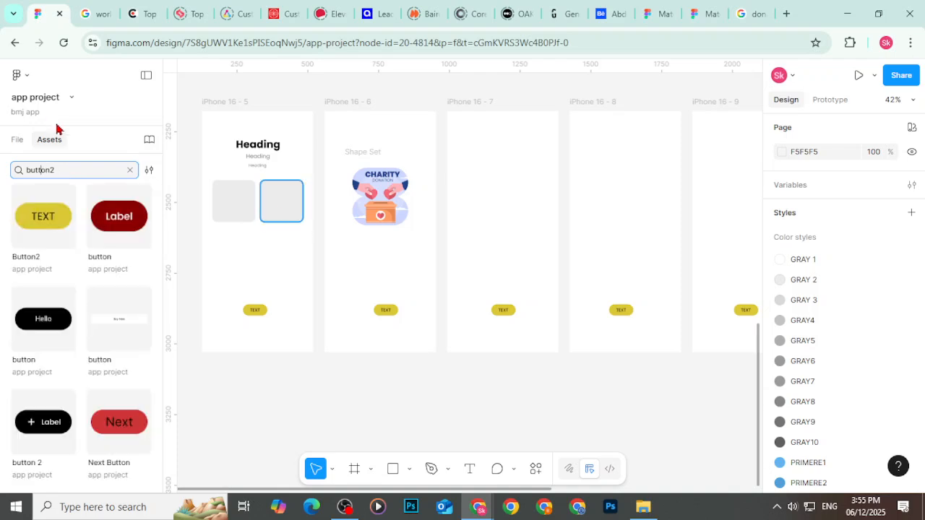
click(60, 198)
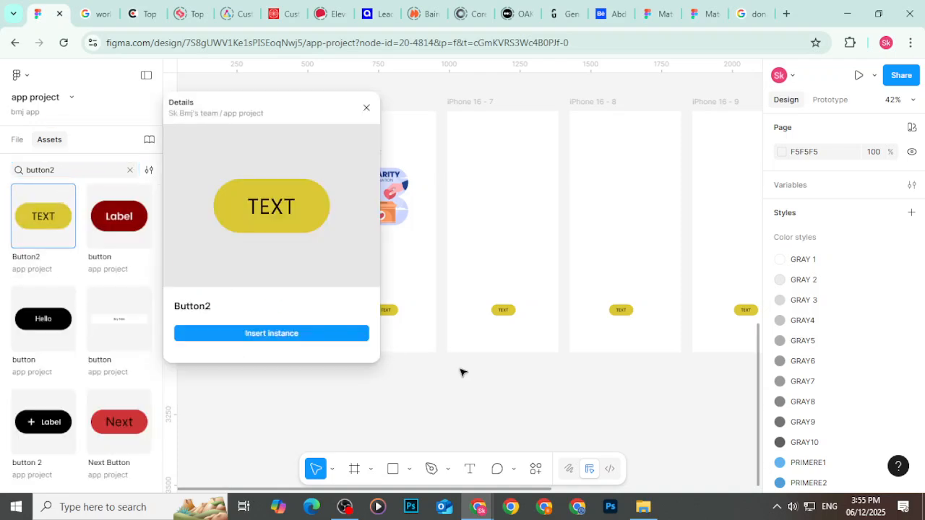
click(367, 110)
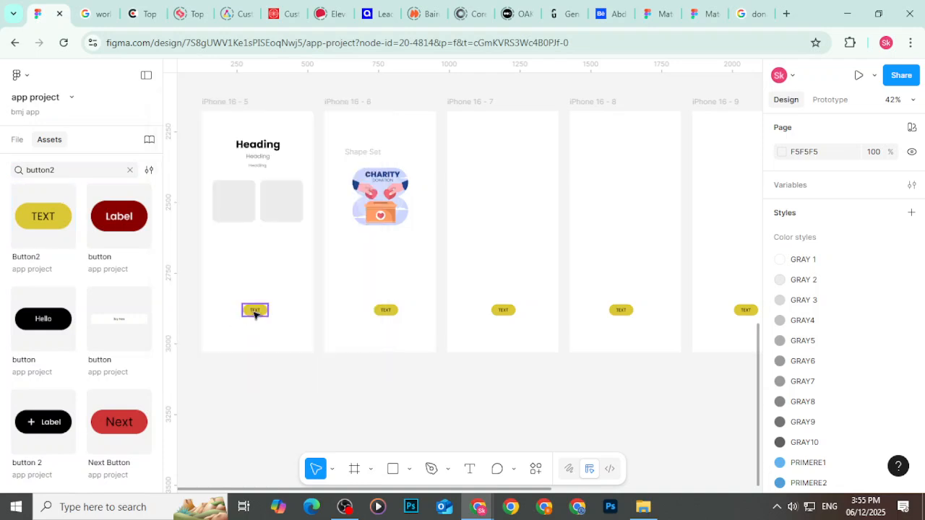
Step: Insert a Button2 instance on the empty canvas below the iPhone 16 - 5 frame at about X 267, Y 3203, and show the file's layers
drag(62, 238, 261, 415)
click(255, 409)
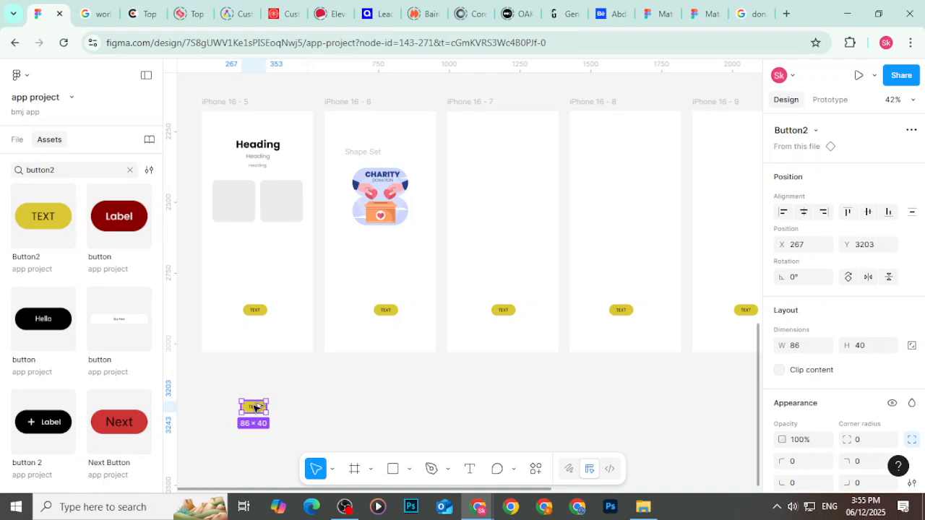
click(17, 140)
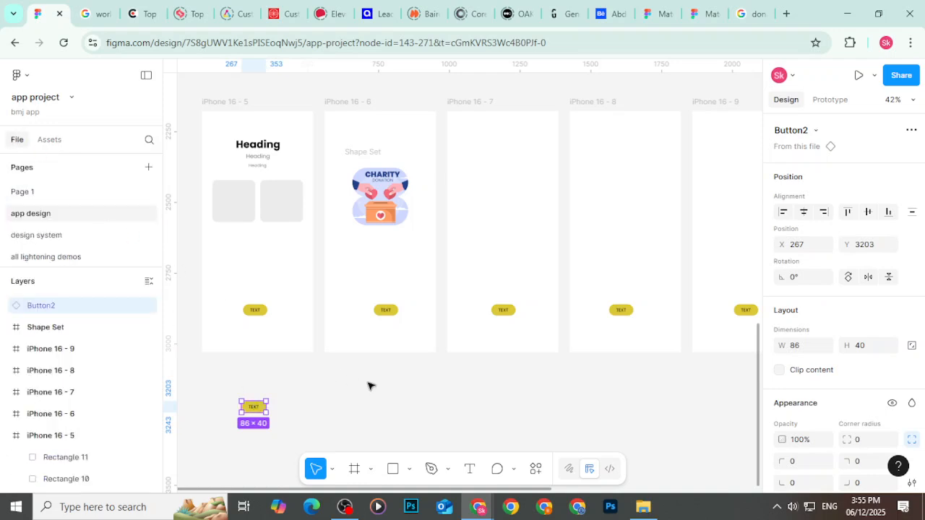
scroll(369, 387, down, 1)
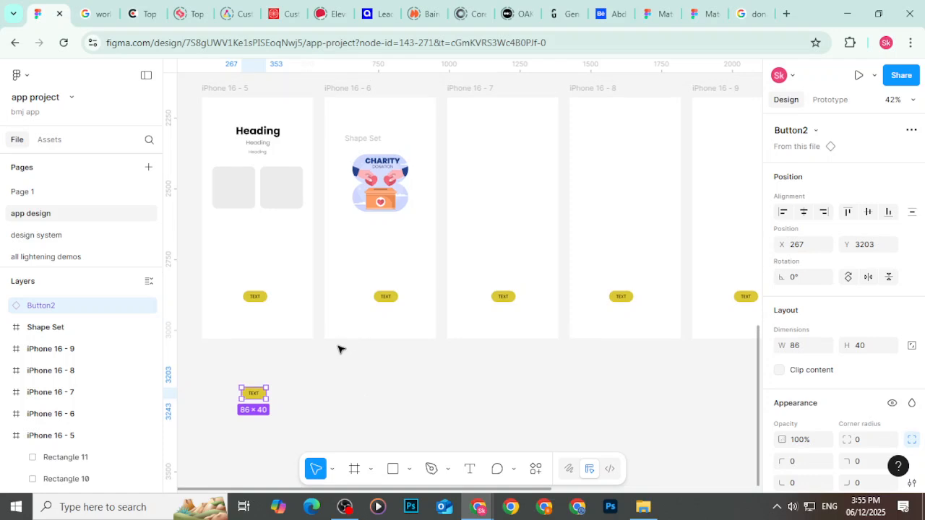
scroll(340, 350, up, 5)
scroll(339, 350, up, 1)
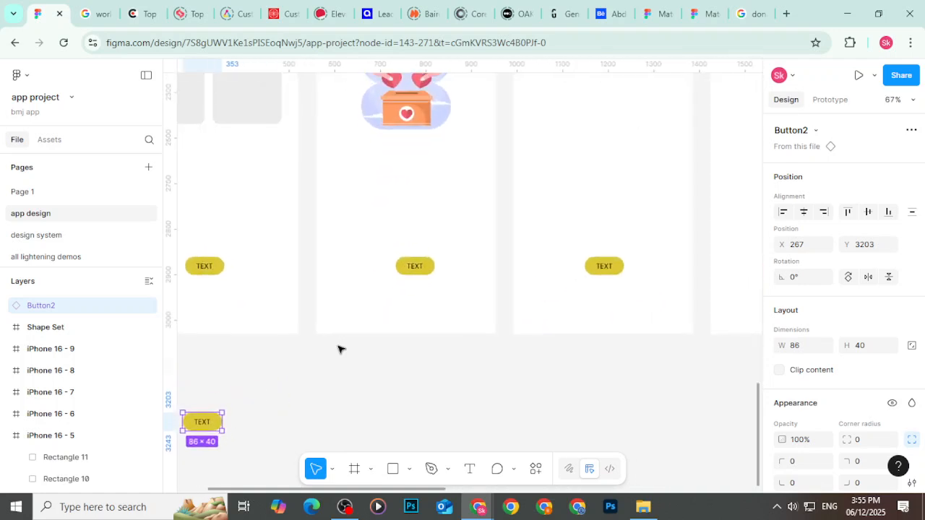
Step: Duplicate the loose Button2 instance to its right at about X 477, keeping both in one row
drag(296, 348, 352, 318)
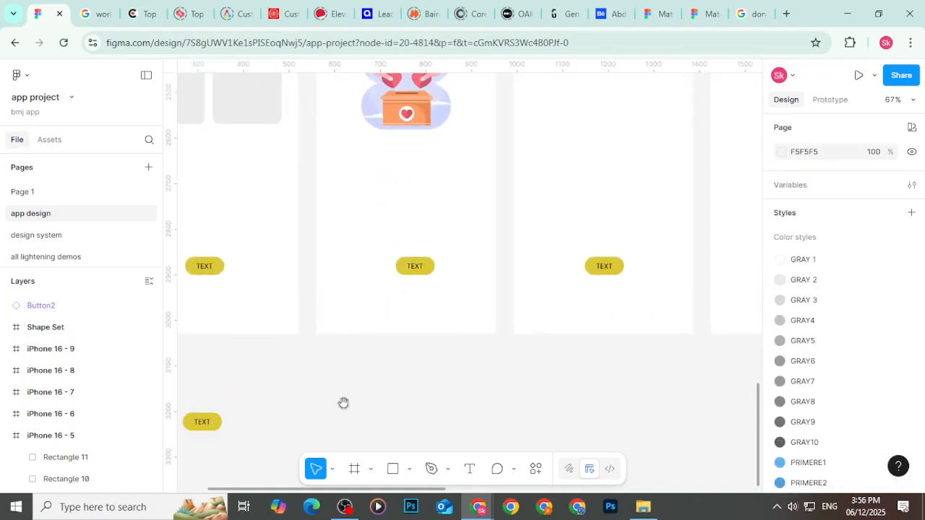
drag(343, 404, 382, 256)
scroll(336, 225, down, 1)
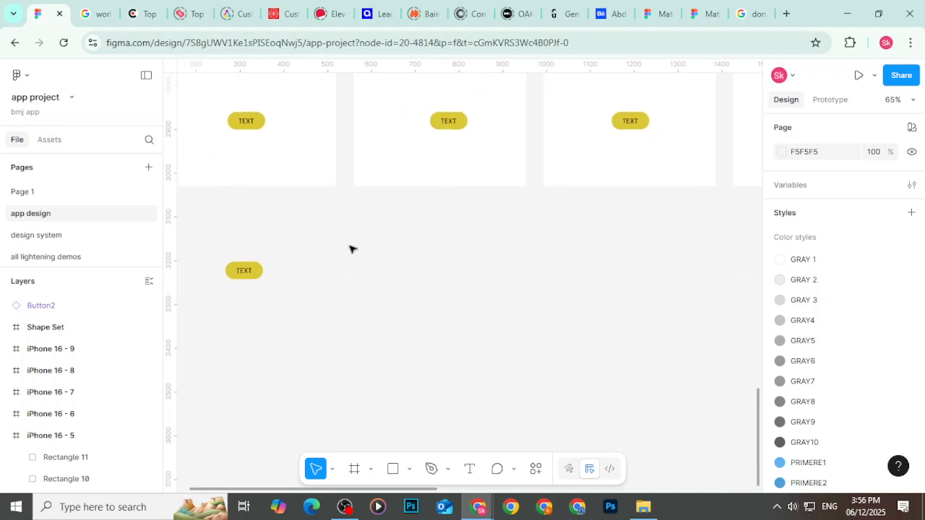
click(255, 268)
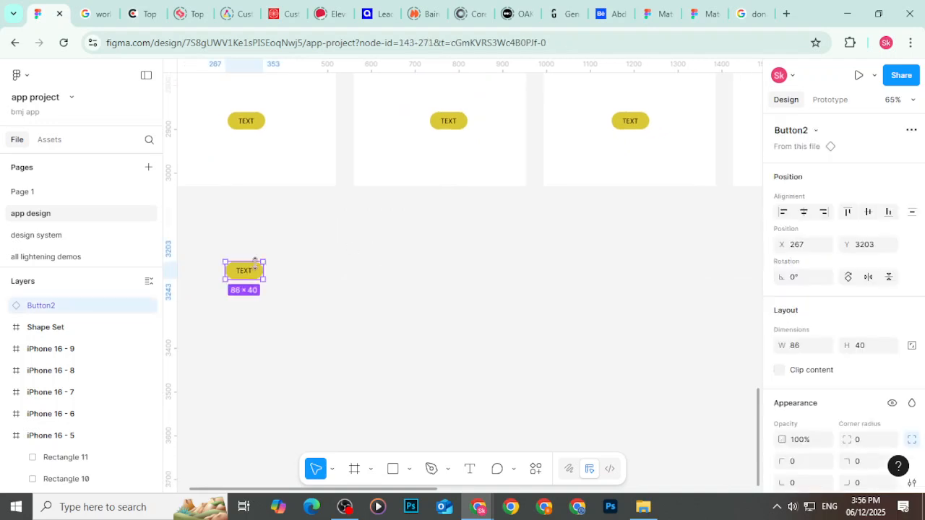
drag(255, 262, 344, 273)
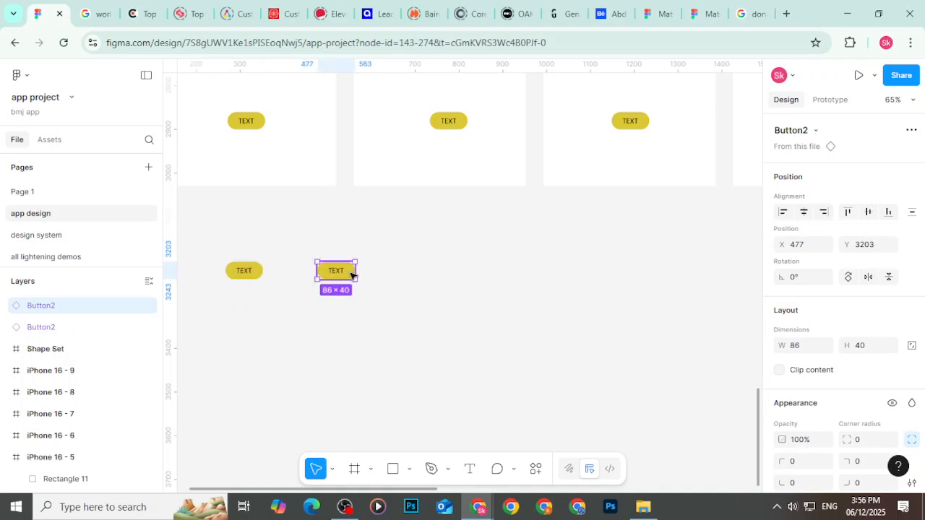
Step: Delete both loose Button2 instances from the canvas below the iPhone frames
click(450, 280)
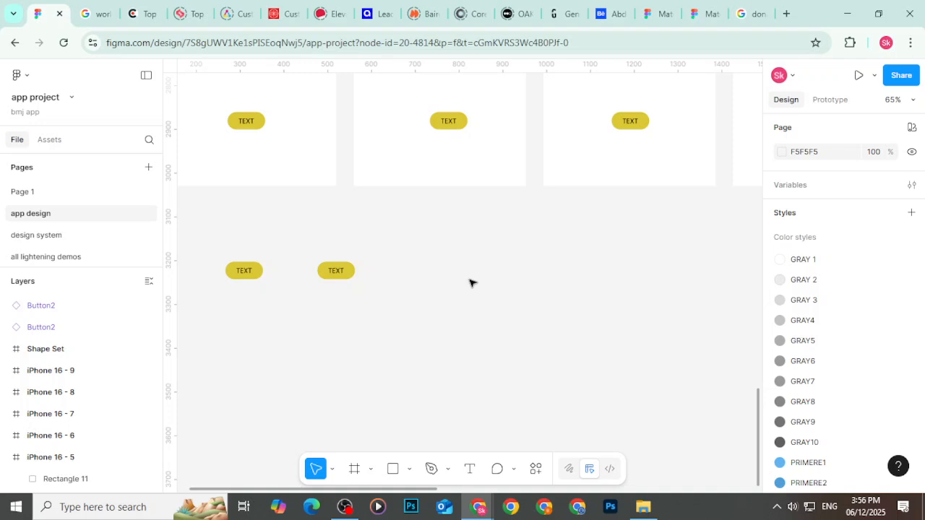
click(258, 270)
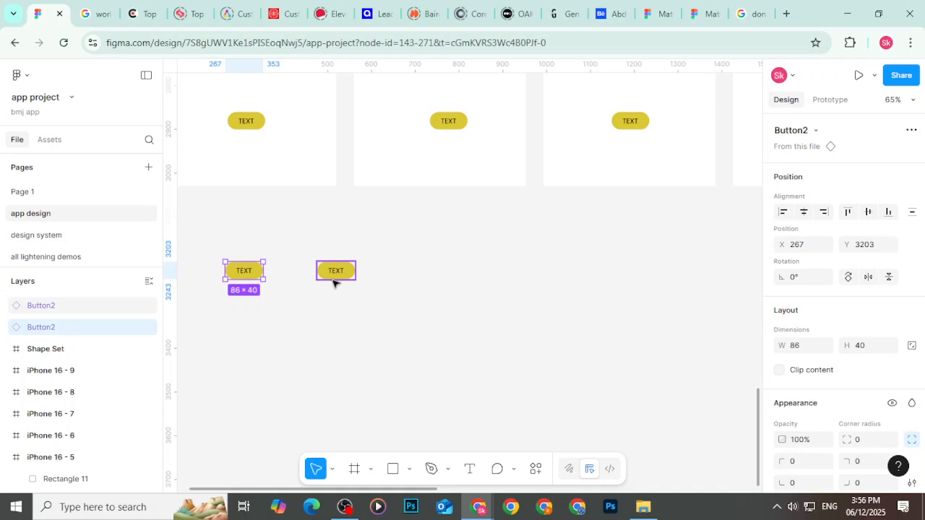
click(436, 229)
click(344, 280)
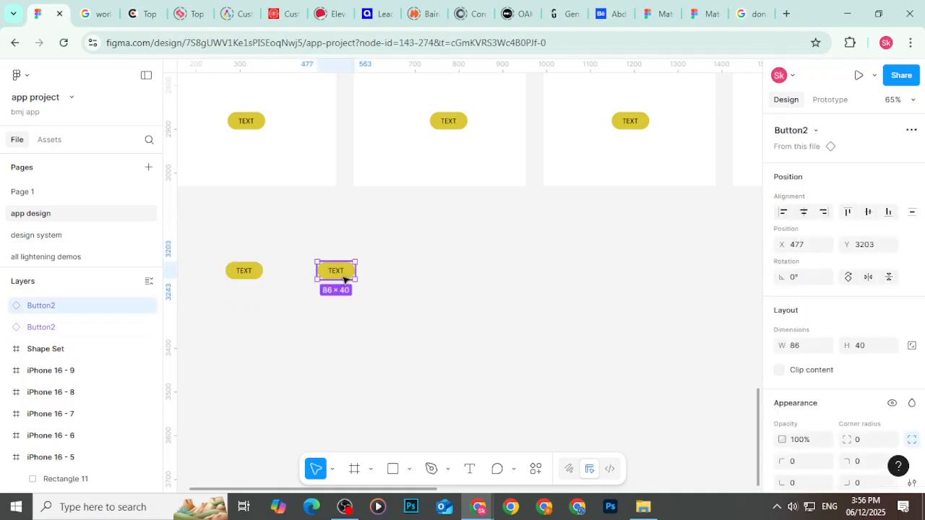
key(Delete)
click(260, 280)
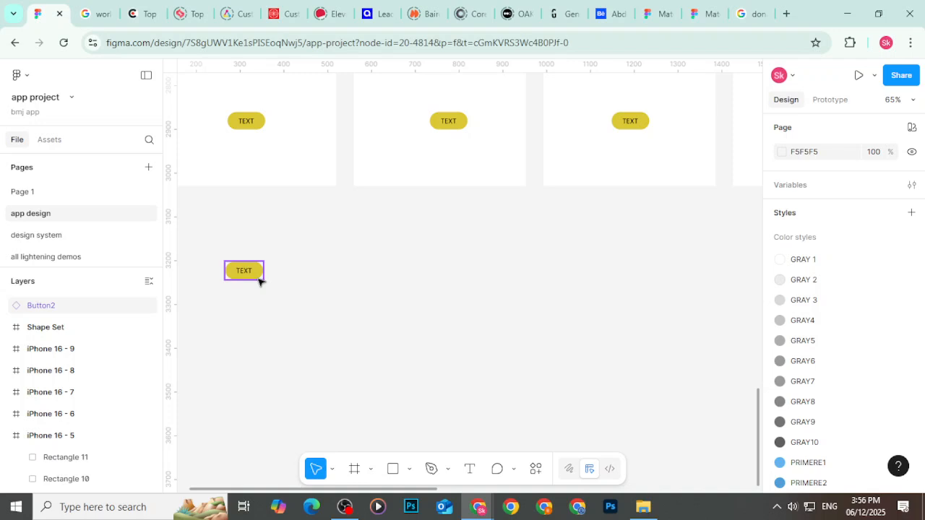
click(259, 274)
key(Delete)
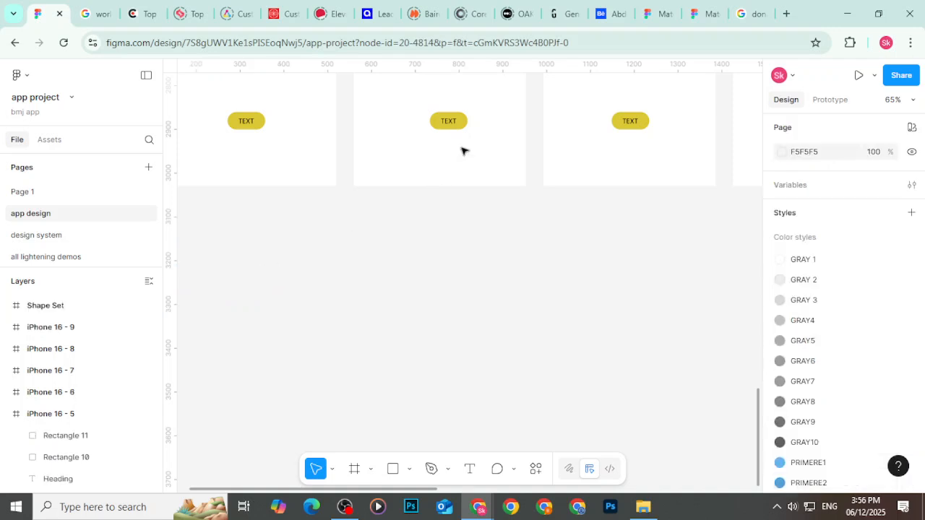
Step: Switch to the Material 3 Design Kit file and open its Buttons page
click(698, 13)
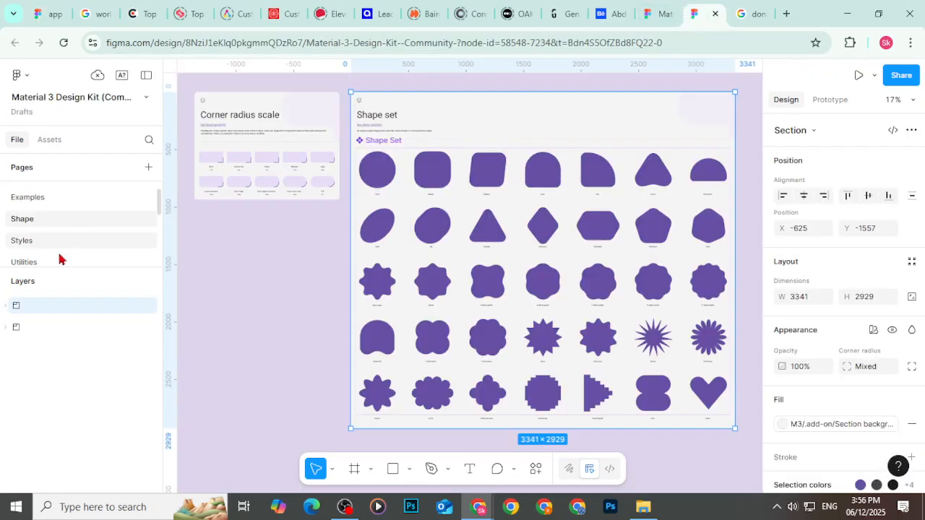
scroll(64, 256, down, 1)
scroll(60, 252, up, 3)
click(51, 211)
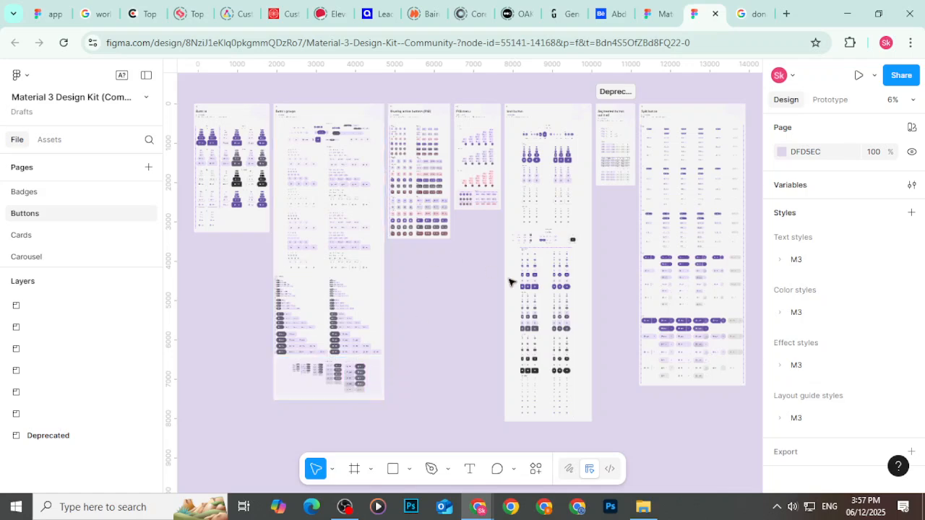
Step: Examine the split, icon, segmented and floating action button sections of the Material 3 kit
ctrl+scroll(689, 173, up, 2)
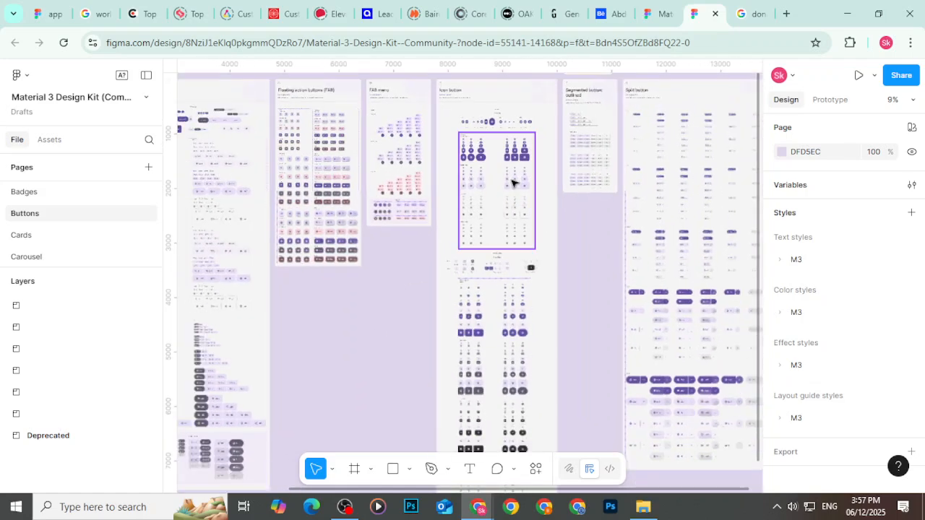
ctrl+scroll(733, 182, up, 6)
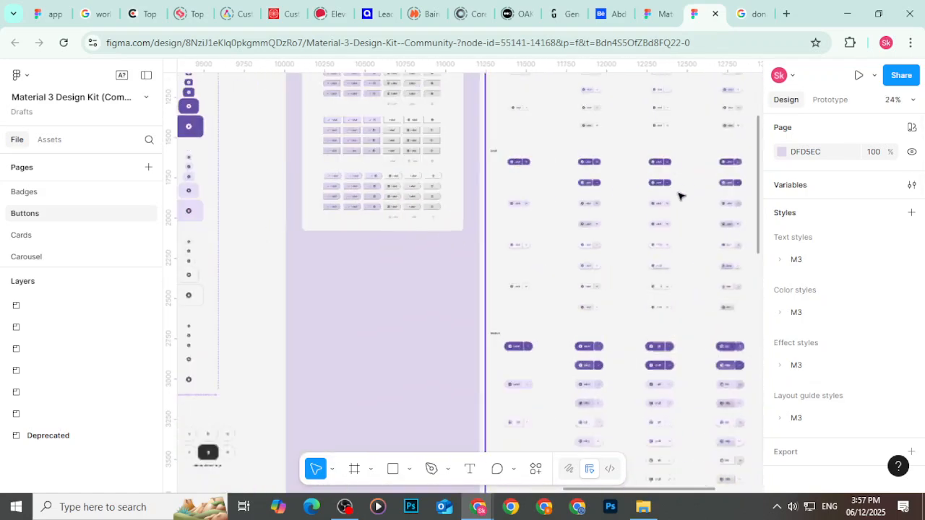
ctrl+scroll(415, 252, down, 4)
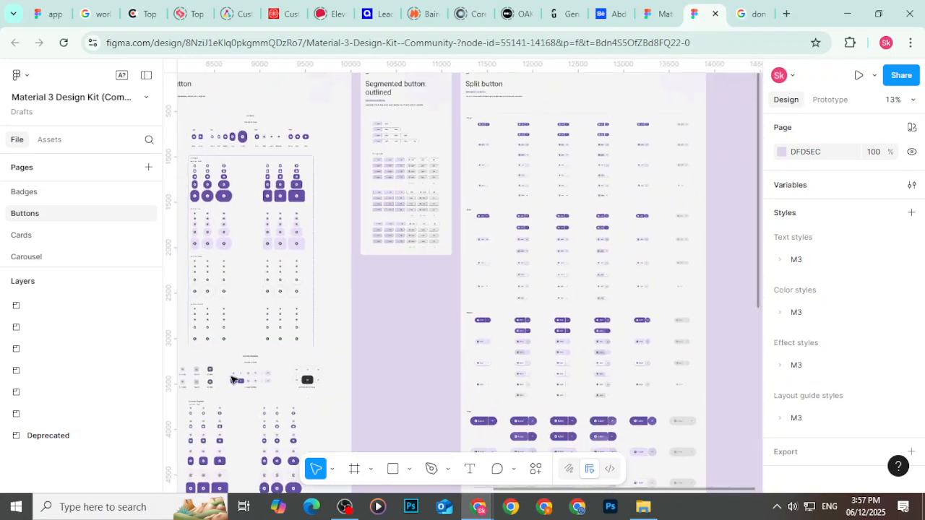
scroll(555, 417, down, 5)
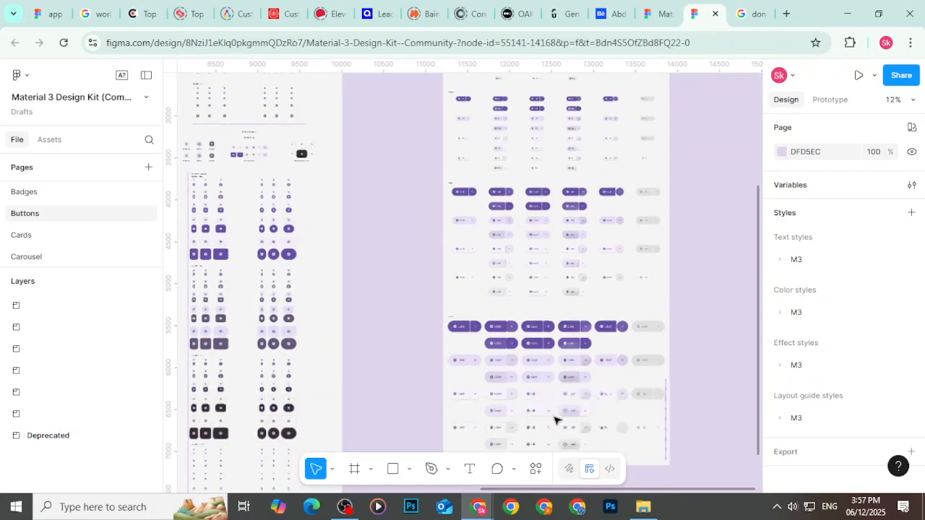
drag(408, 238, 689, 371)
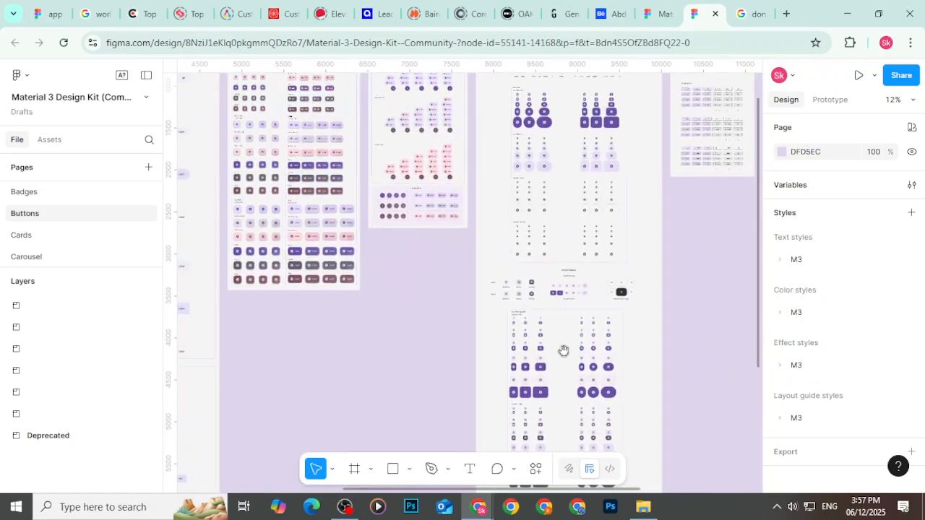
scroll(276, 140, up, 2)
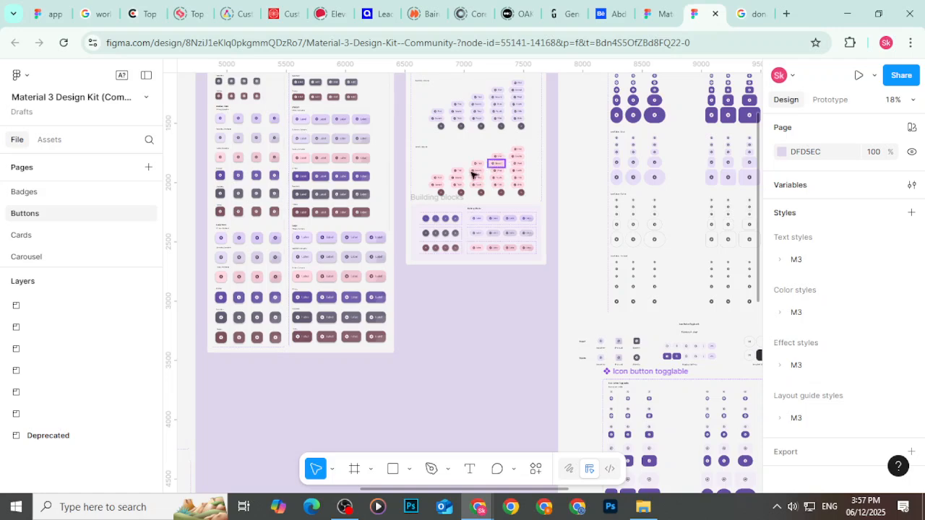
drag(273, 200, 615, 407)
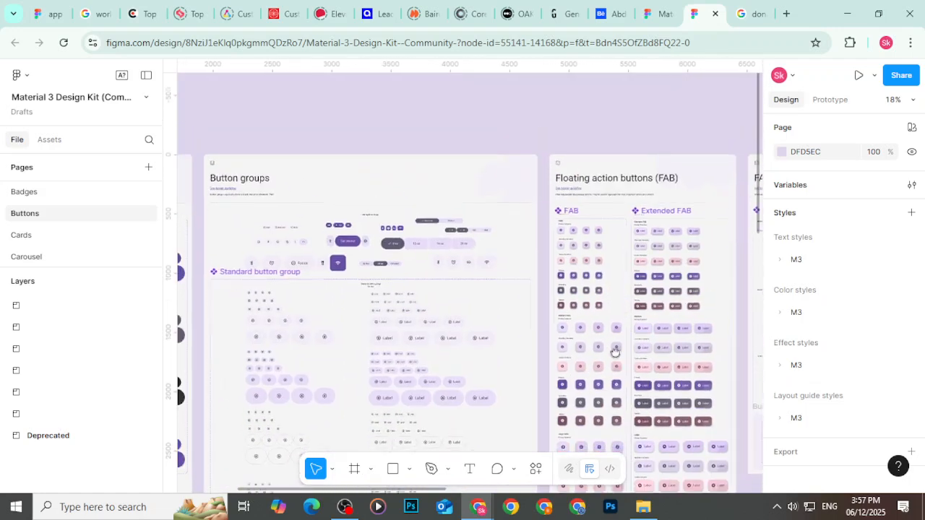
Step: Examine the size and style variants of the standard button groups, along with the overall layout of the Buttons page
scroll(615, 407, down, 5)
scroll(400, 196, up, 3)
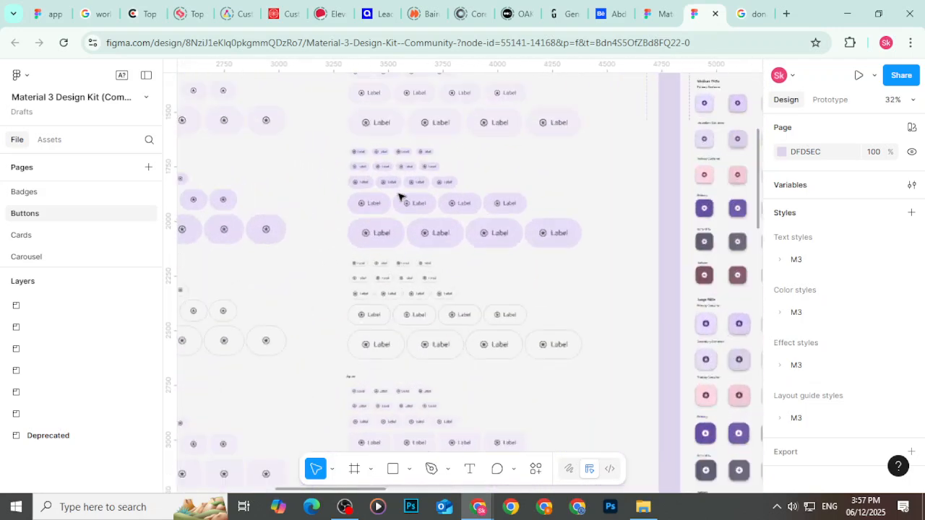
scroll(399, 196, down, 1)
scroll(400, 197, up, 1)
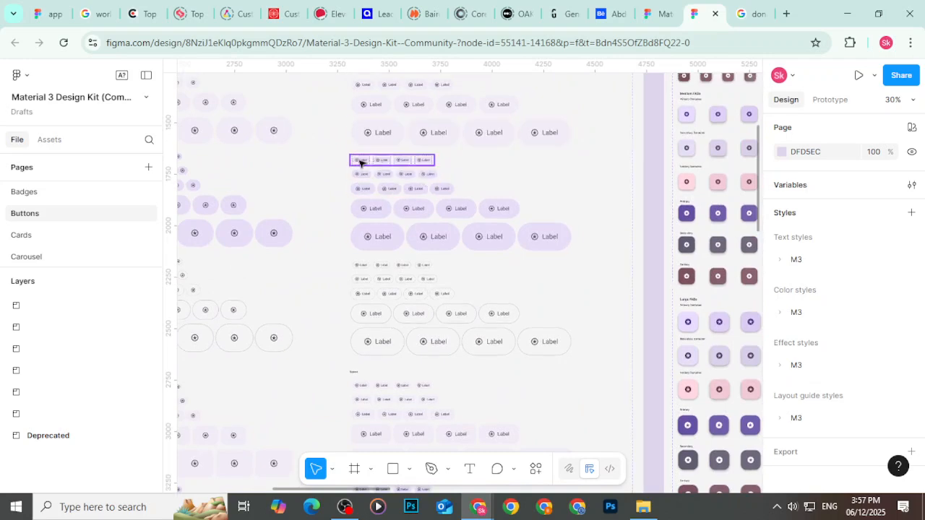
scroll(369, 208, up, 1)
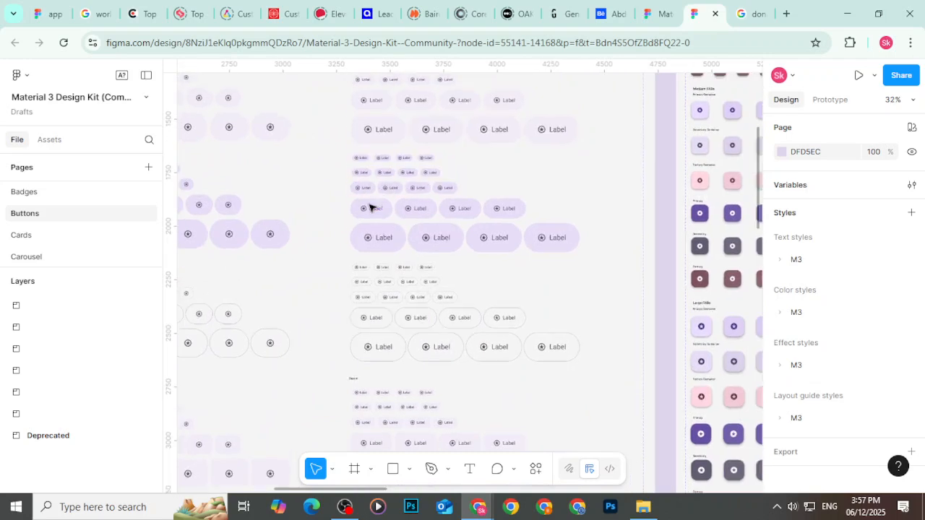
scroll(369, 208, down, 10)
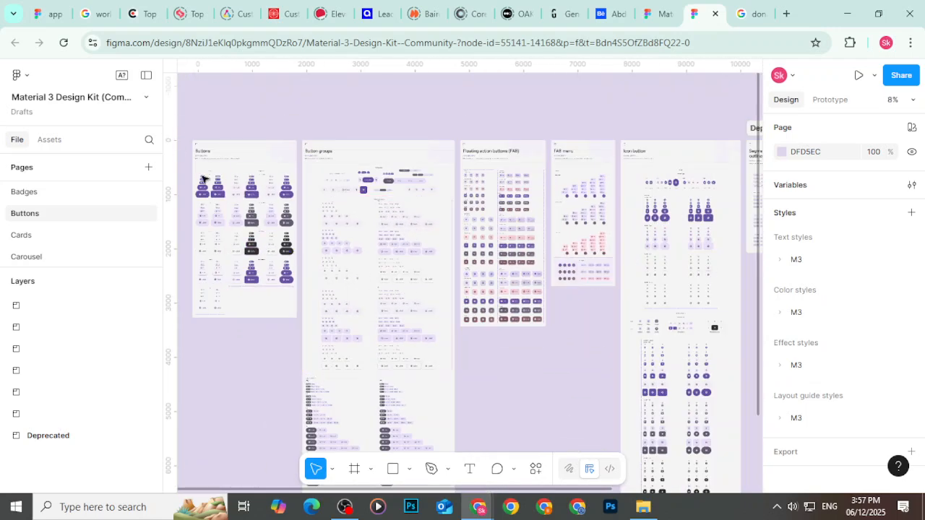
scroll(406, 357, down, 3)
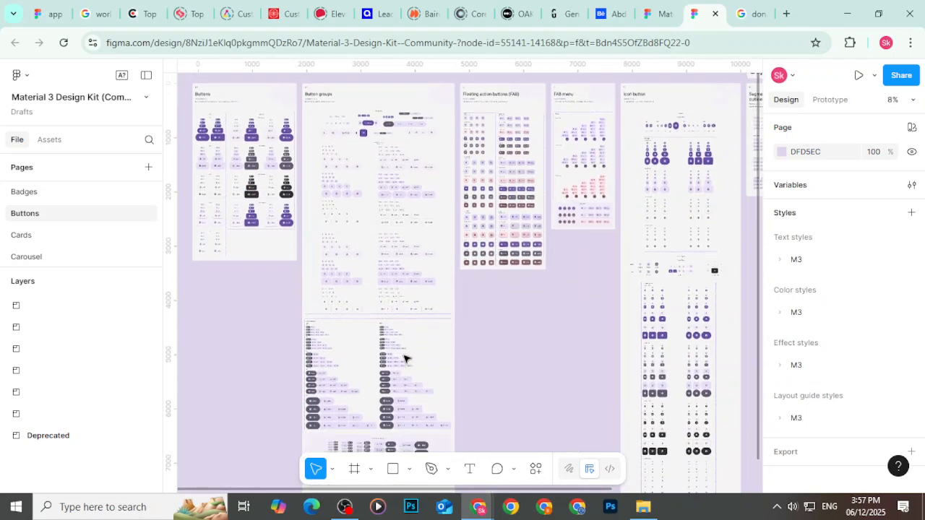
Step: Examine the filled, tonal, outline, elevated and text variants in the Button and Toggle button component sets
scroll(230, 194, up, 6)
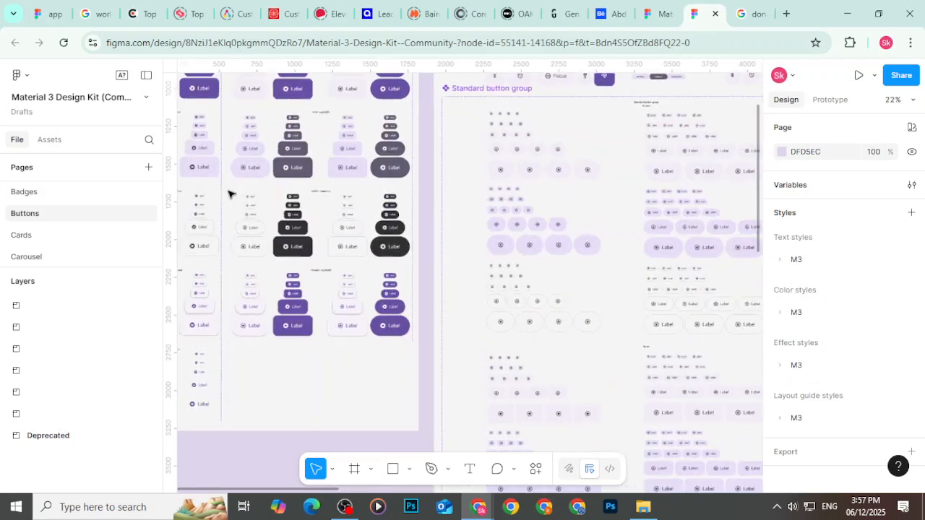
drag(222, 154, 355, 314)
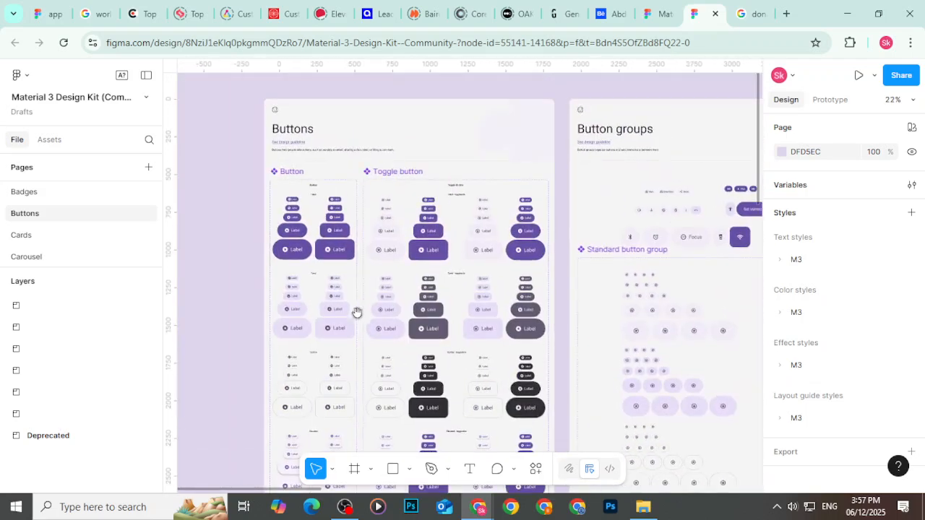
scroll(314, 221, up, 5)
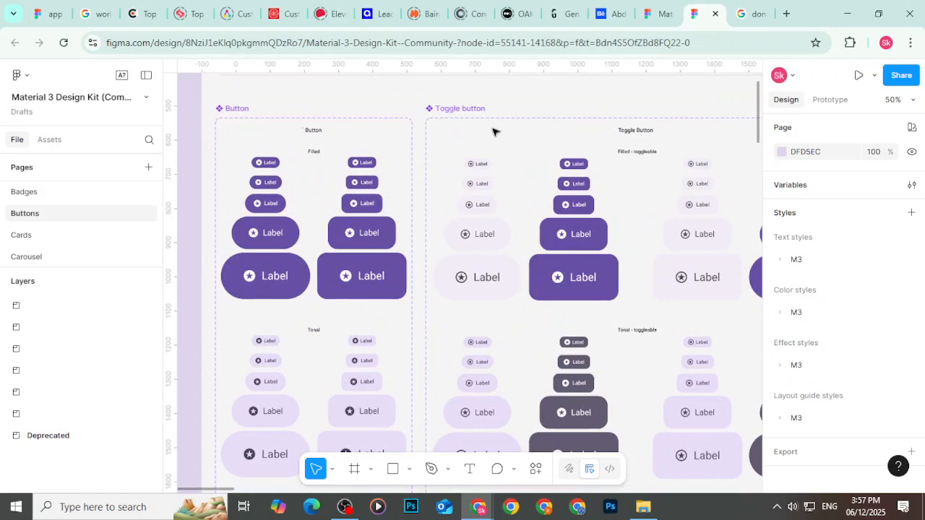
scroll(481, 122, down, 3)
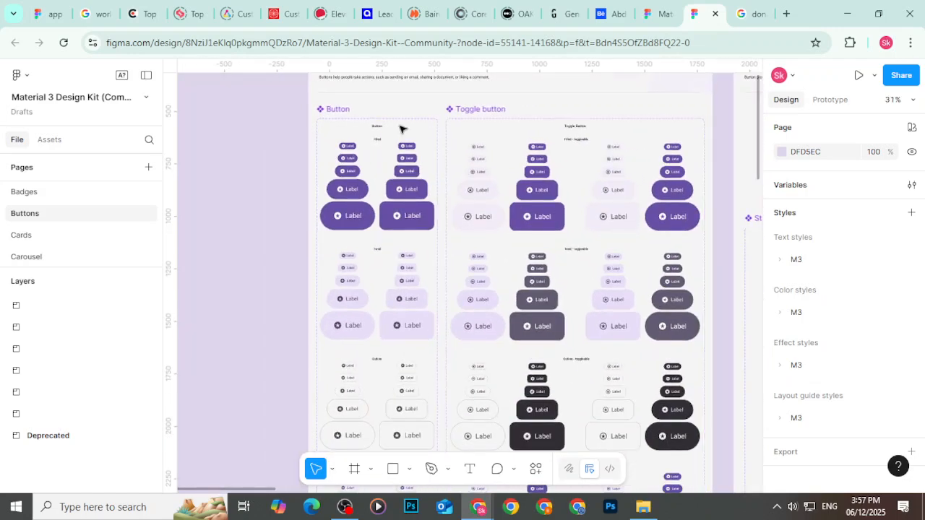
scroll(484, 134, down, 5)
scroll(443, 174, up, 3)
scroll(384, 210, up, 2)
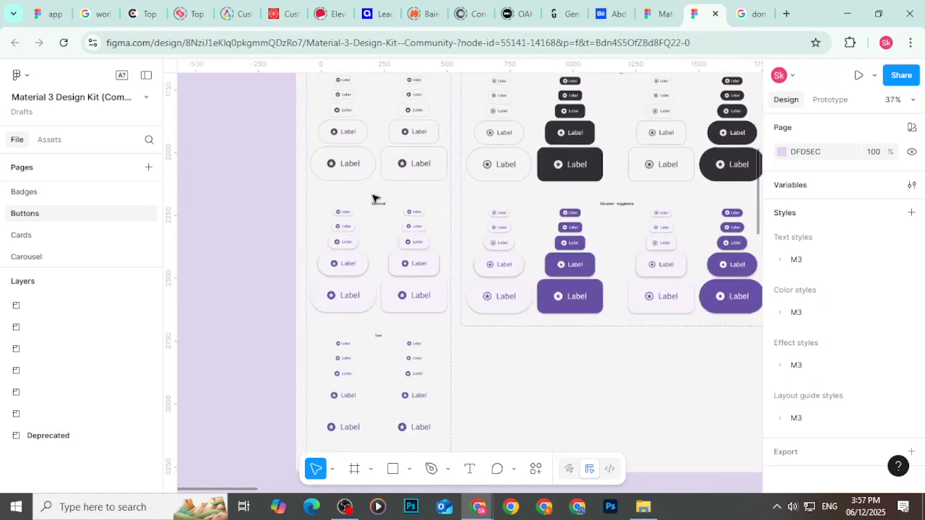
scroll(373, 198, up, 2)
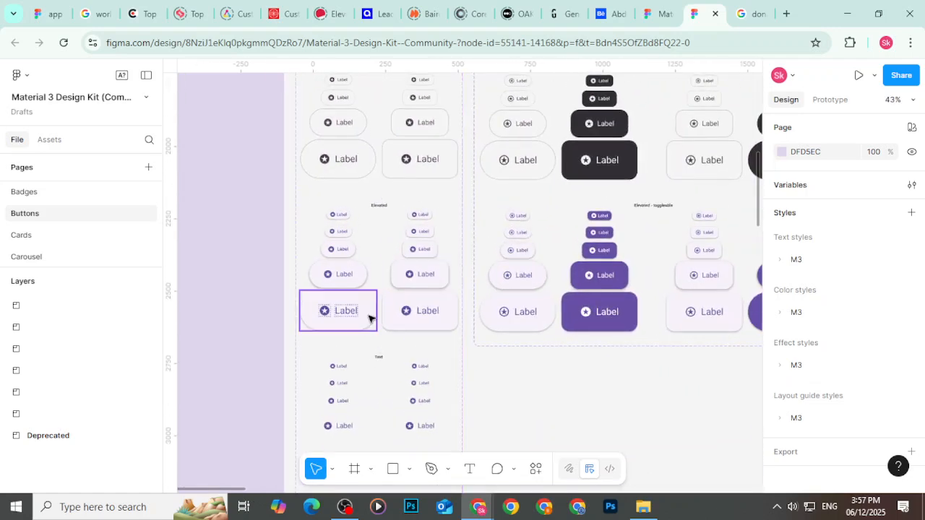
scroll(372, 233, up, 5)
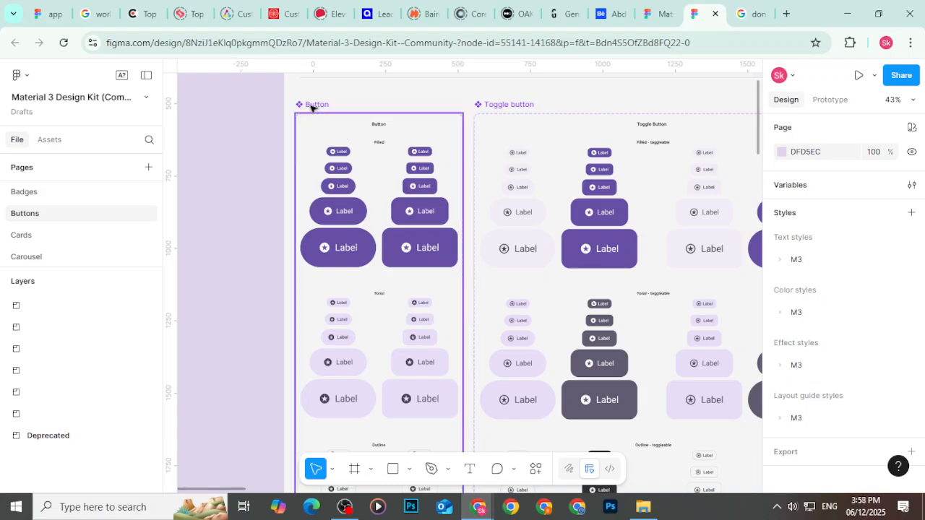
scroll(310, 107, up, 3)
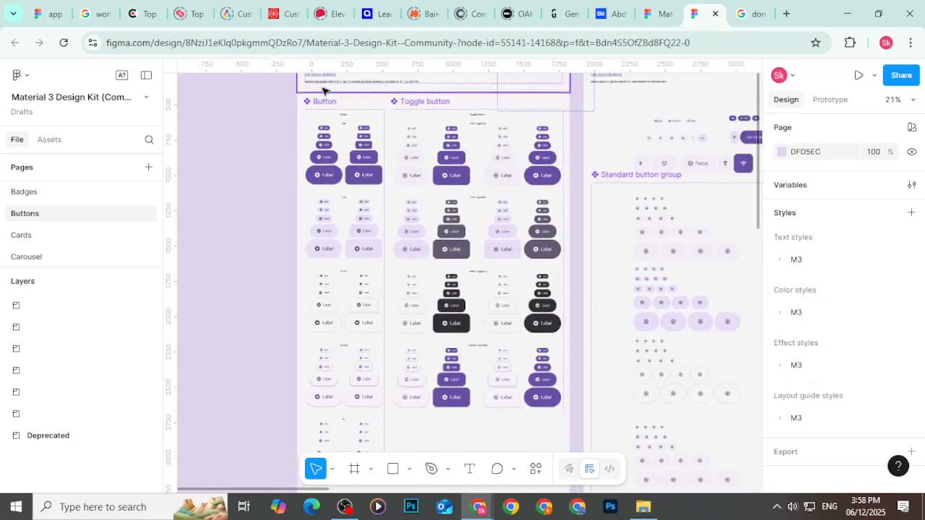
Step: Select the whole Buttons section, with its header and both button component sets, in the Material 3 kit and copy it
click(334, 98)
click(334, 97)
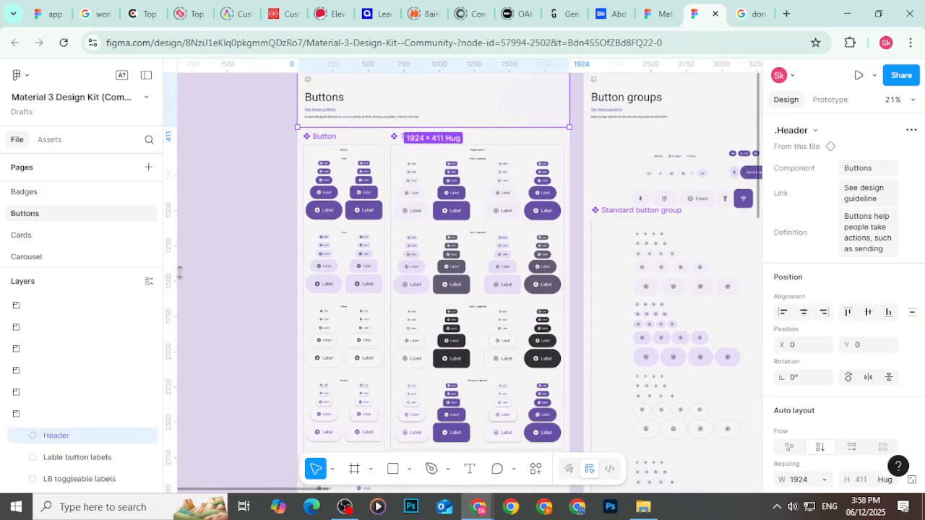
click(7, 414)
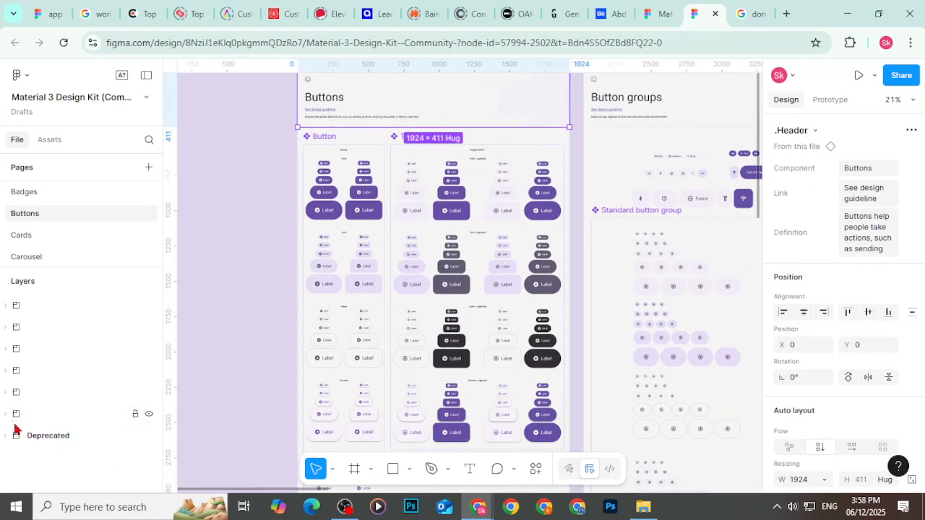
click(30, 414)
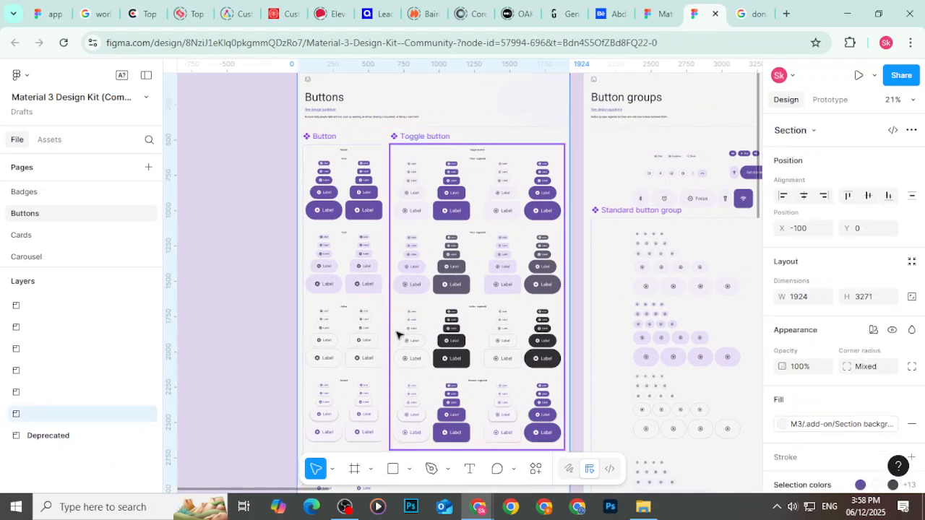
Step: Switch to the app project file and paste the copied Buttons section into an empty area of the design system page
click(50, 13)
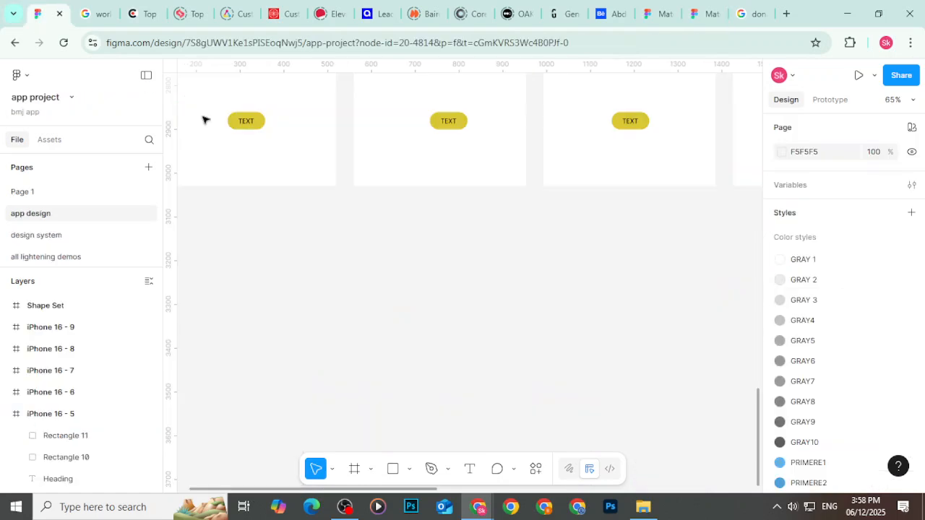
scroll(445, 262, down, 8)
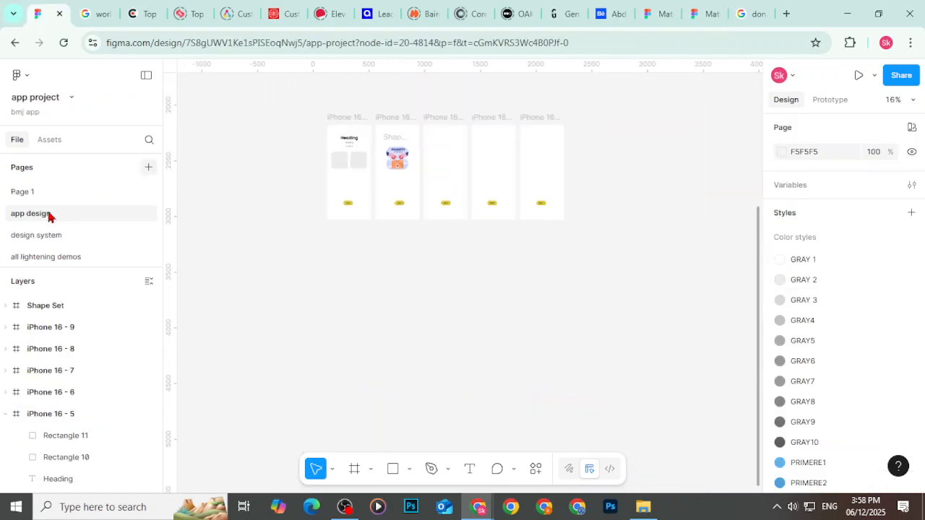
click(54, 232)
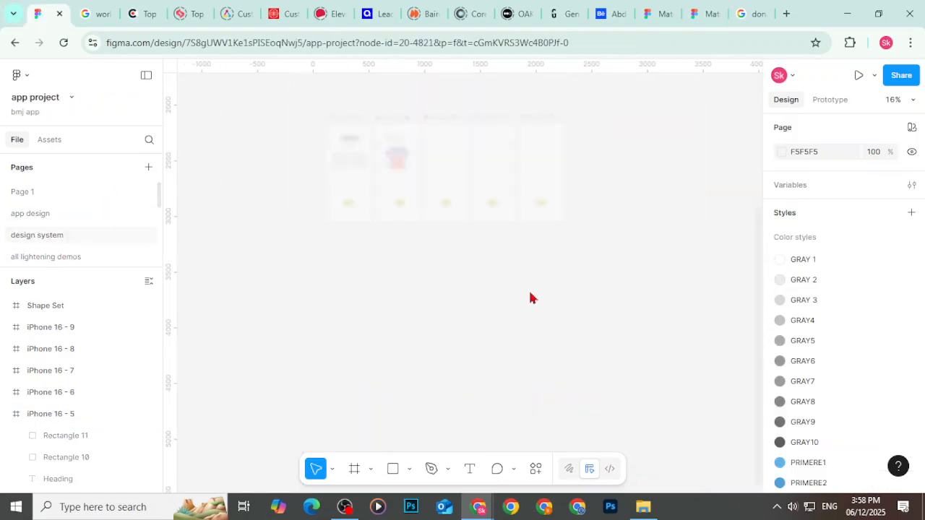
scroll(491, 320, down, 3)
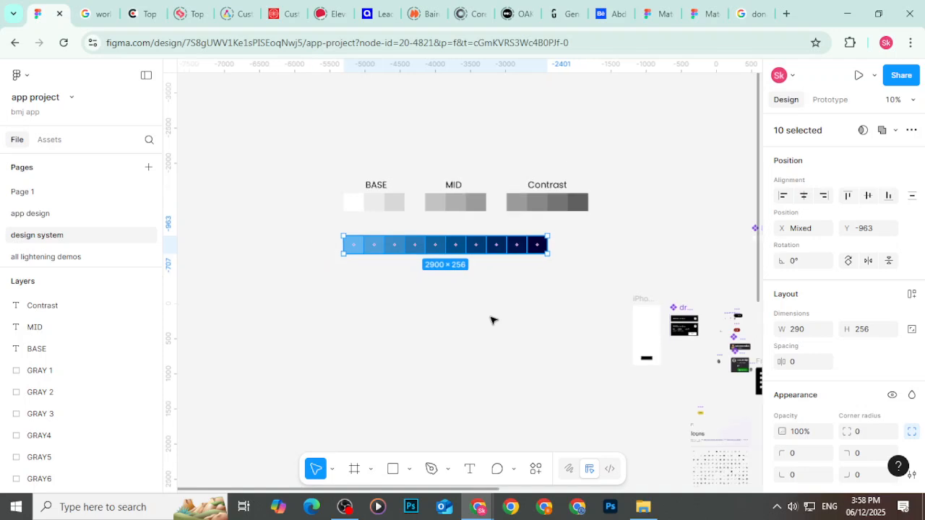
scroll(437, 350, down, 5)
click(437, 341)
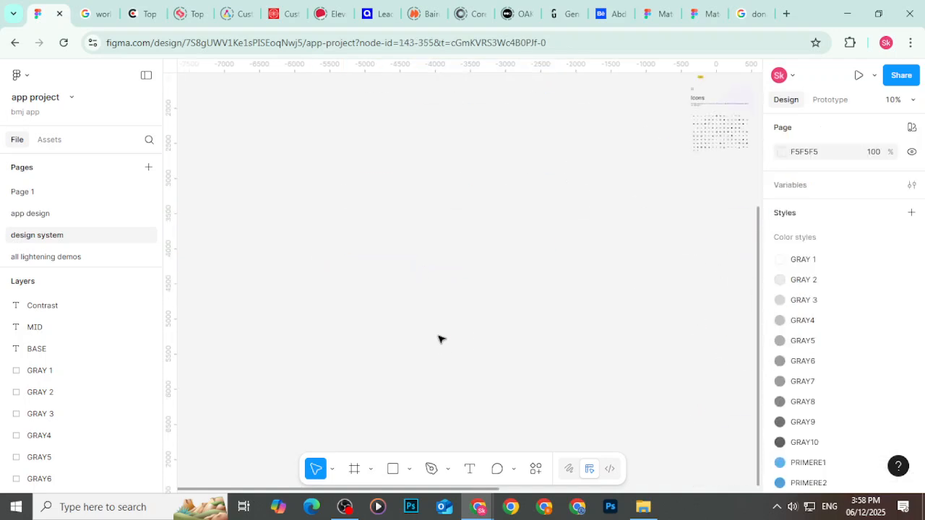
key(ctrl+v)
click(572, 208)
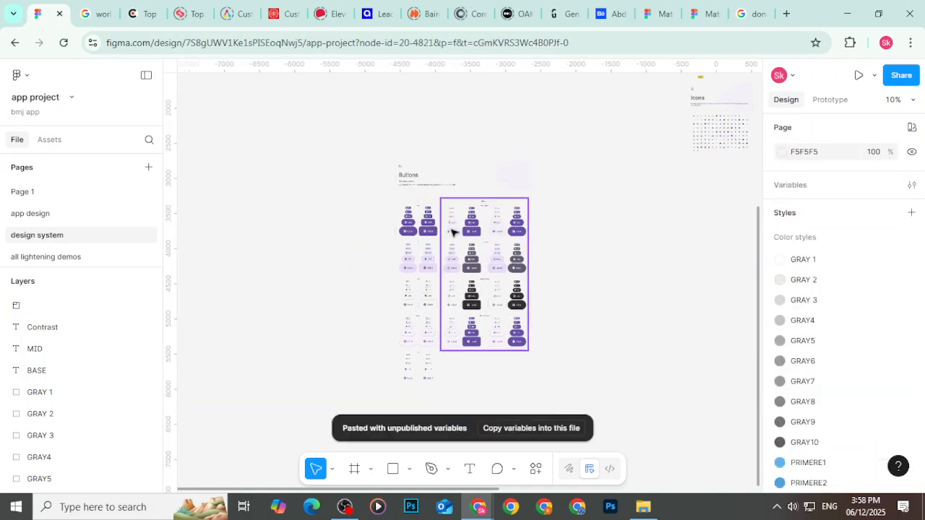
scroll(416, 214, up, 3)
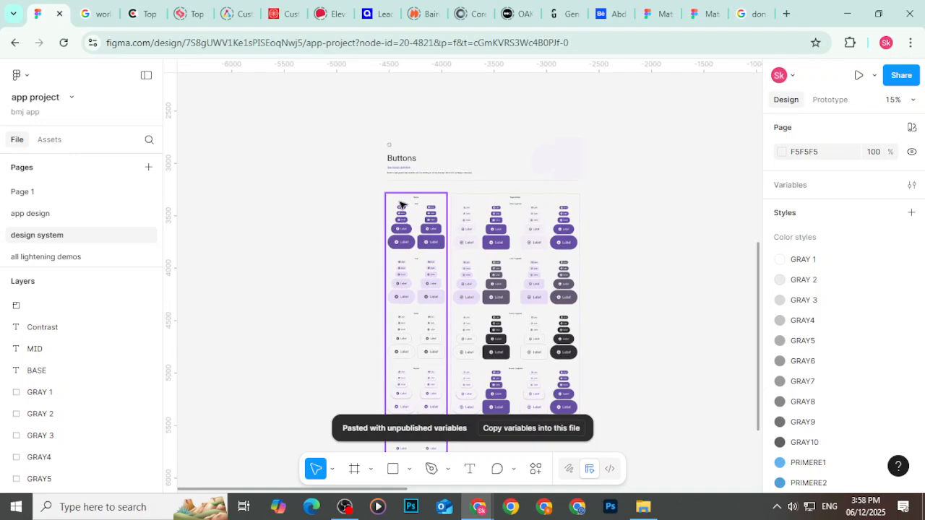
click(50, 216)
click(56, 236)
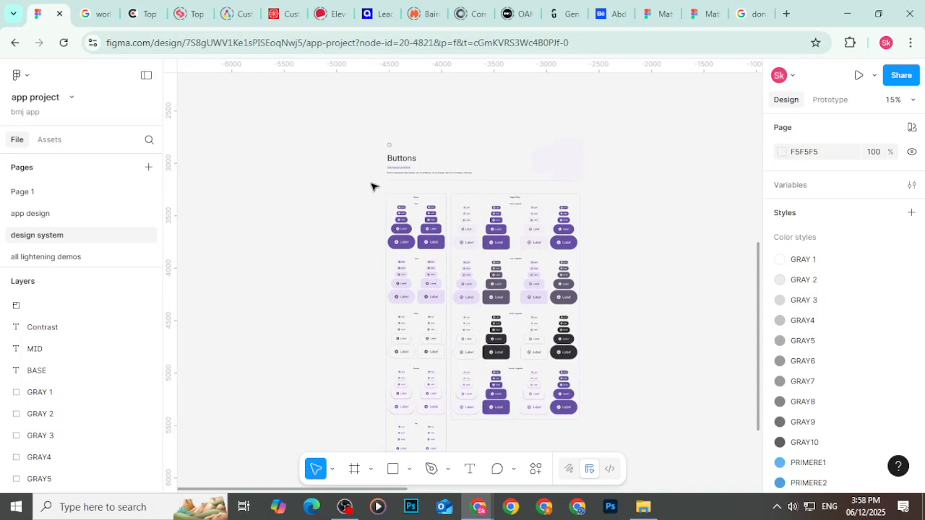
Step: Replace the primary color of the round XSmall filled button variant with the PRIMERE1 color style
scroll(371, 187, up, 5)
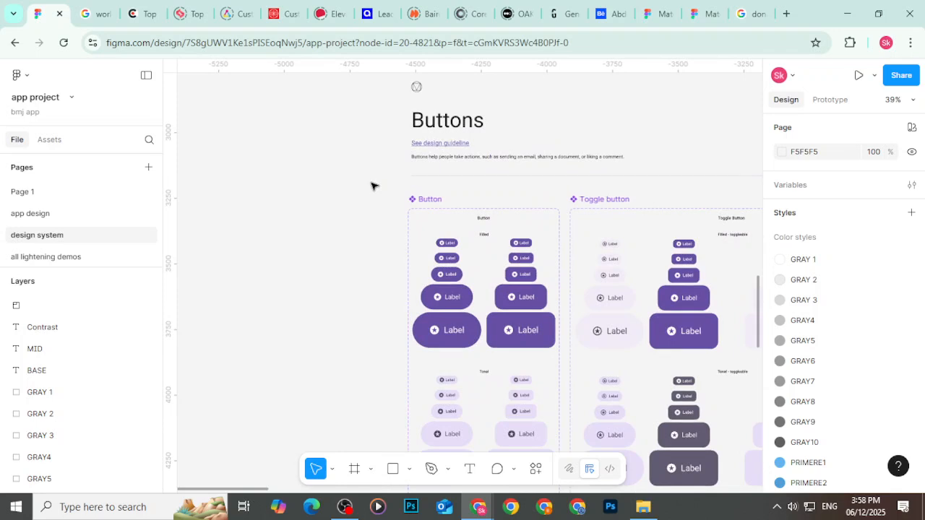
drag(486, 245, 423, 219)
double_click(394, 219)
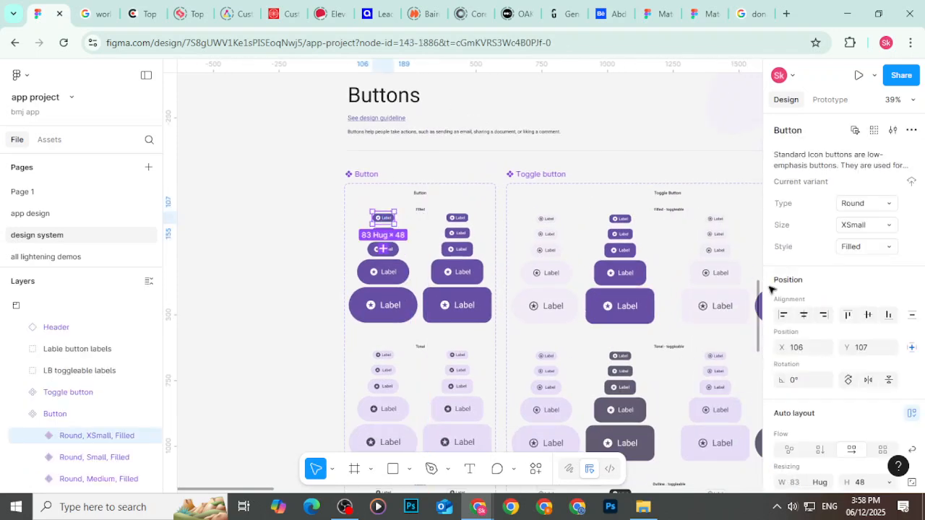
scroll(823, 303, down, 5)
click(781, 384)
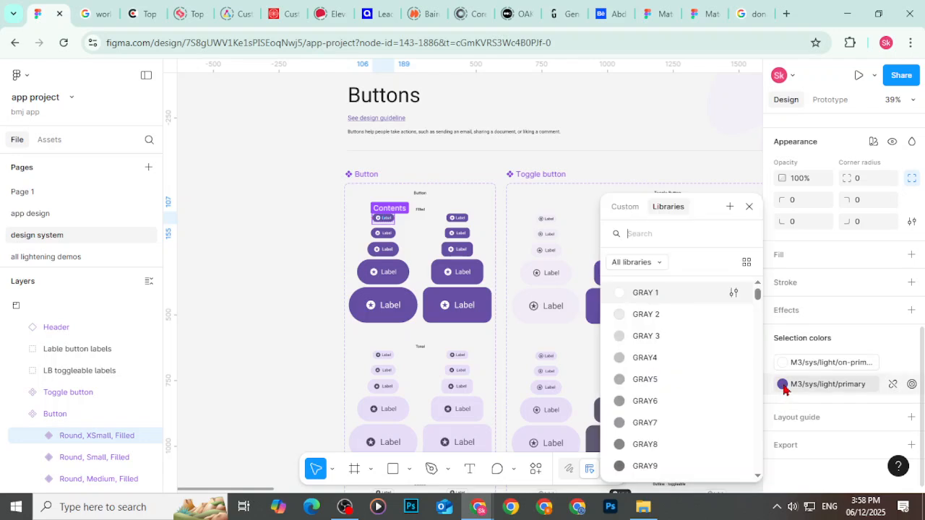
scroll(687, 338, down, 4)
scroll(683, 332, down, 3)
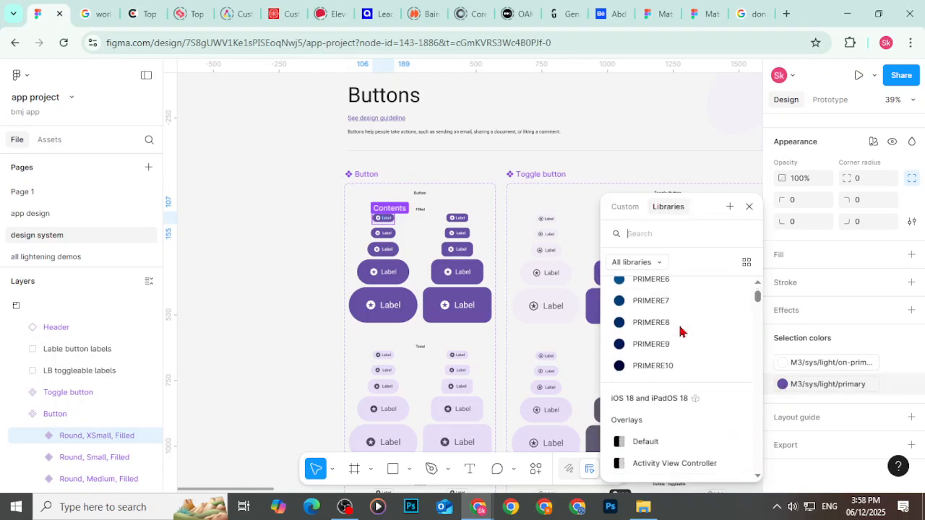
scroll(679, 335, up, 5)
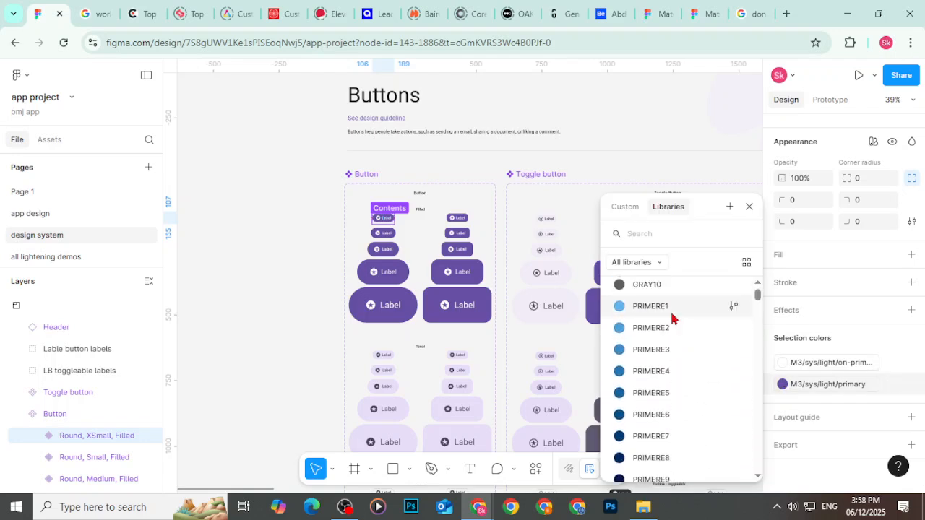
click(670, 309)
Step: Apply the PRIMERE1 color style to the square XSmall filled button variant in place of its primary color
click(464, 222)
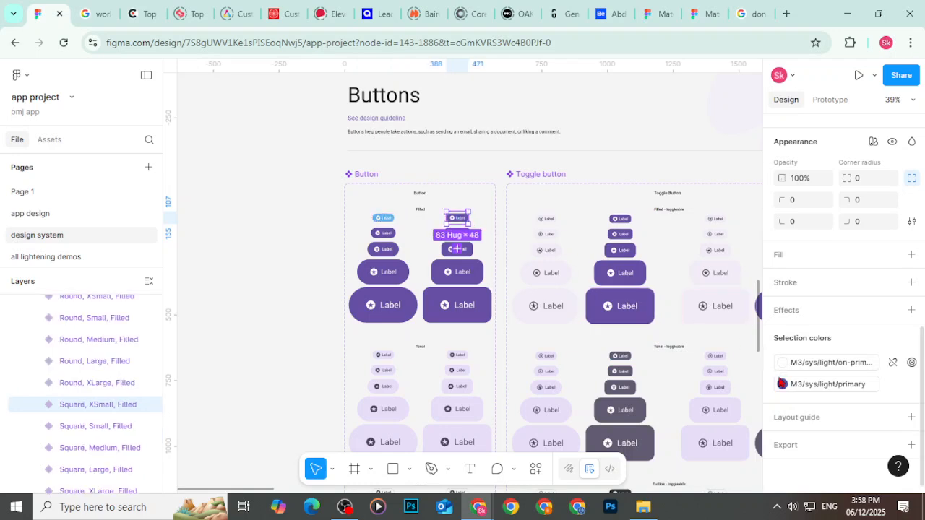
click(782, 384)
scroll(698, 434, down, 2)
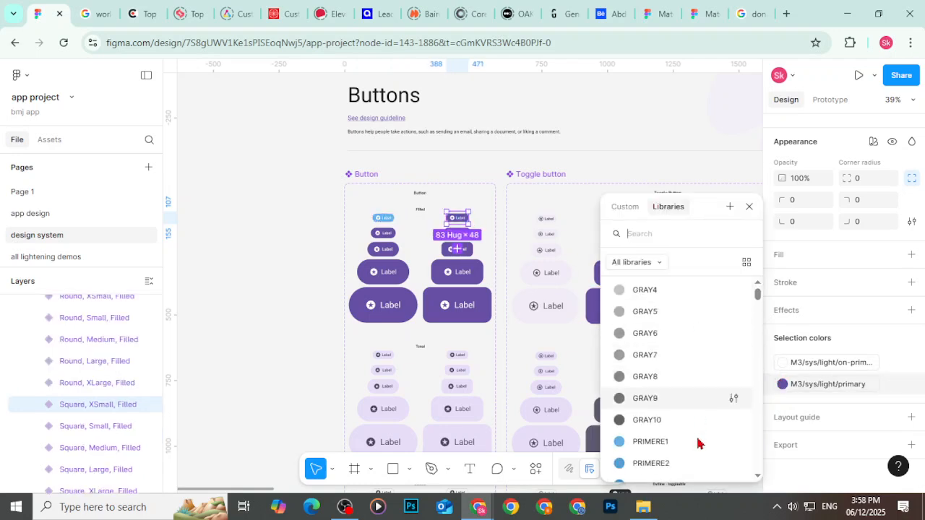
click(698, 441)
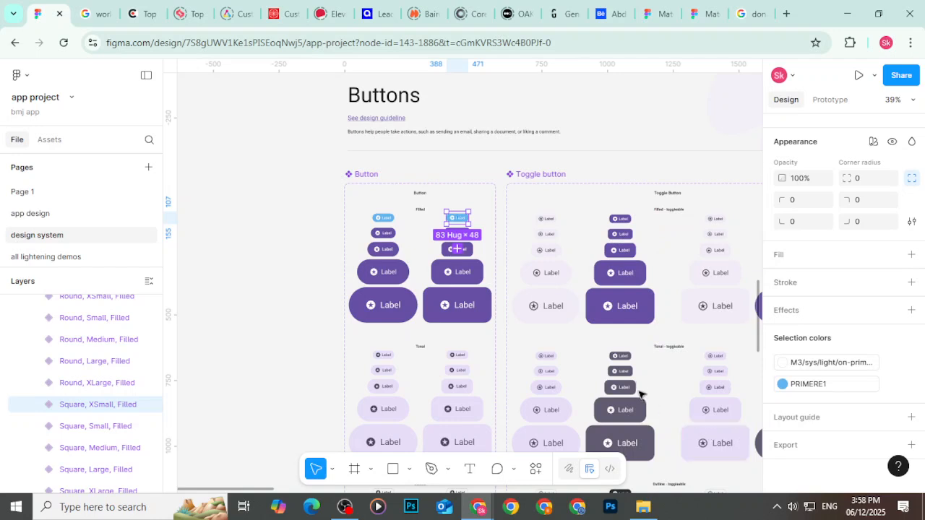
Step: Recolor the round and square Small filled button variants with the PRIMERE1 style
click(393, 233)
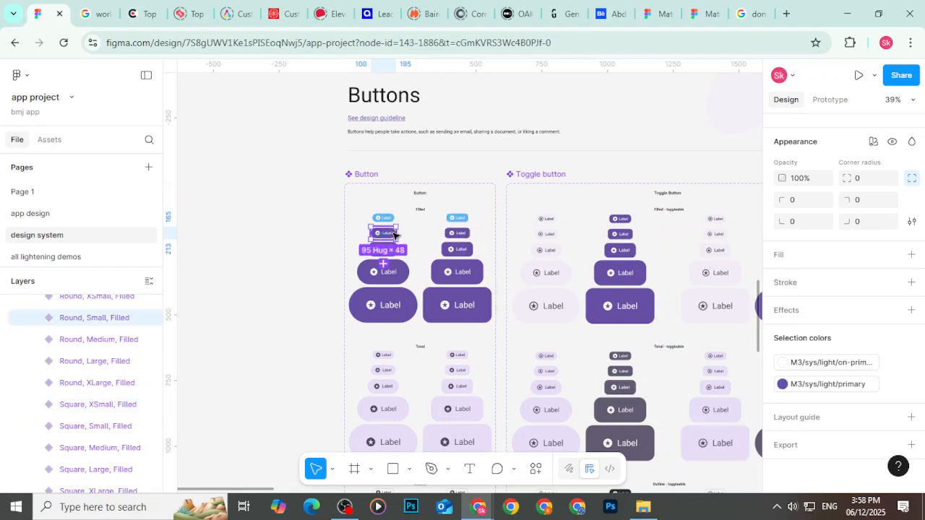
click(798, 384)
scroll(693, 395, down, 3)
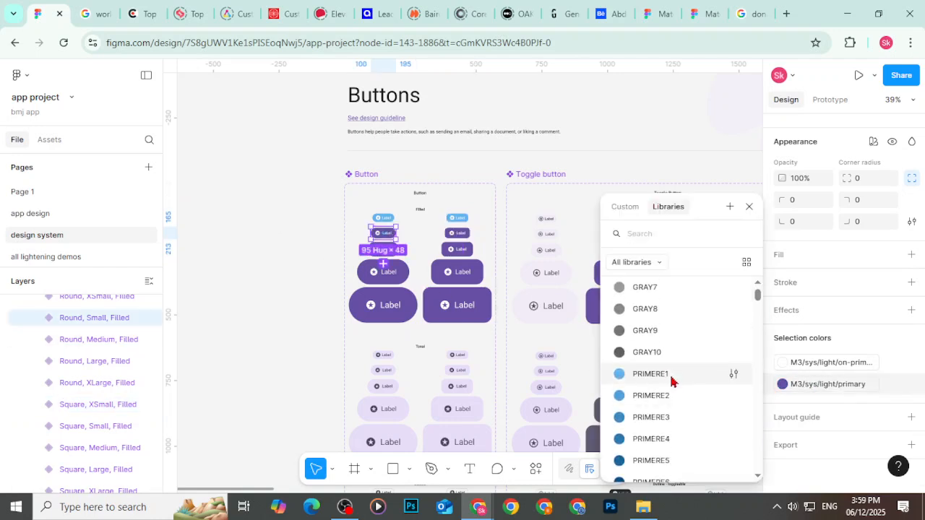
click(671, 373)
click(447, 236)
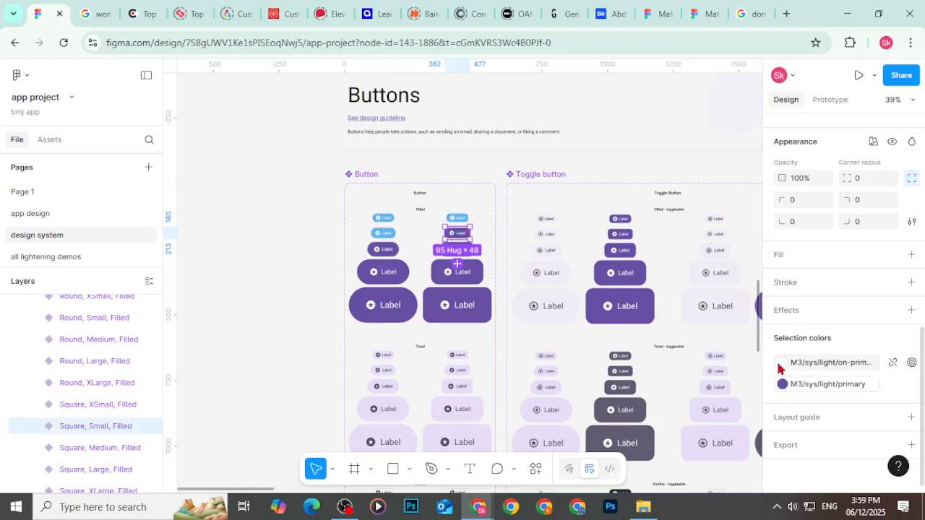
click(782, 384)
scroll(702, 335, down, 3)
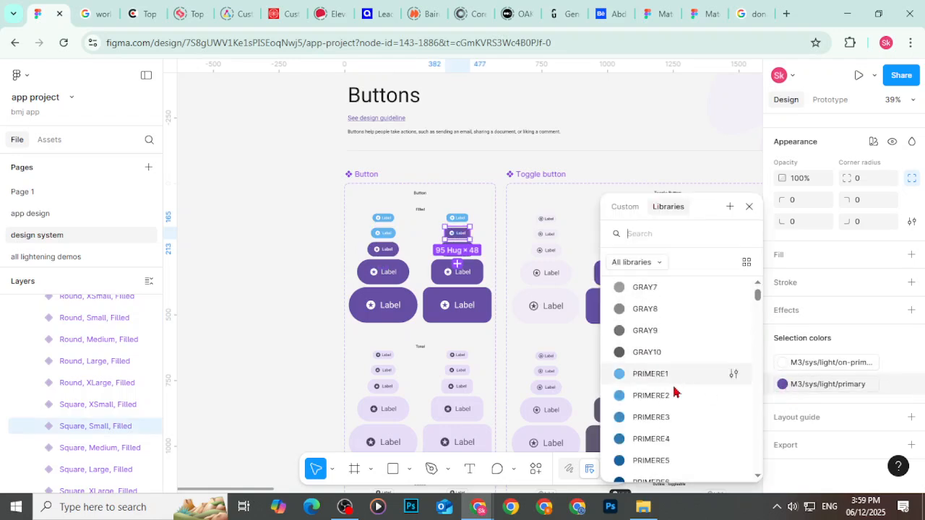
click(672, 376)
Step: Recolor the square and round Medium filled button variants with the PRIMERE1 style
key(Tab)
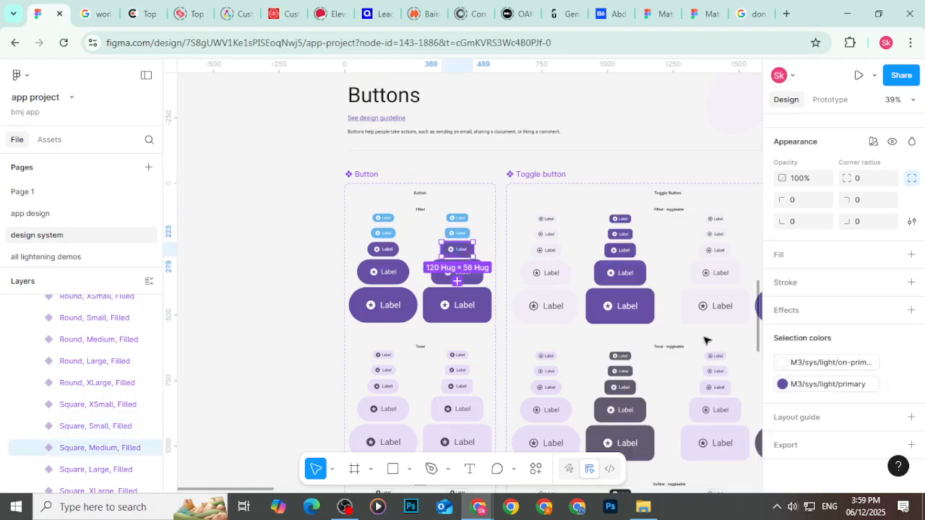
click(782, 384)
scroll(669, 371, down, 3)
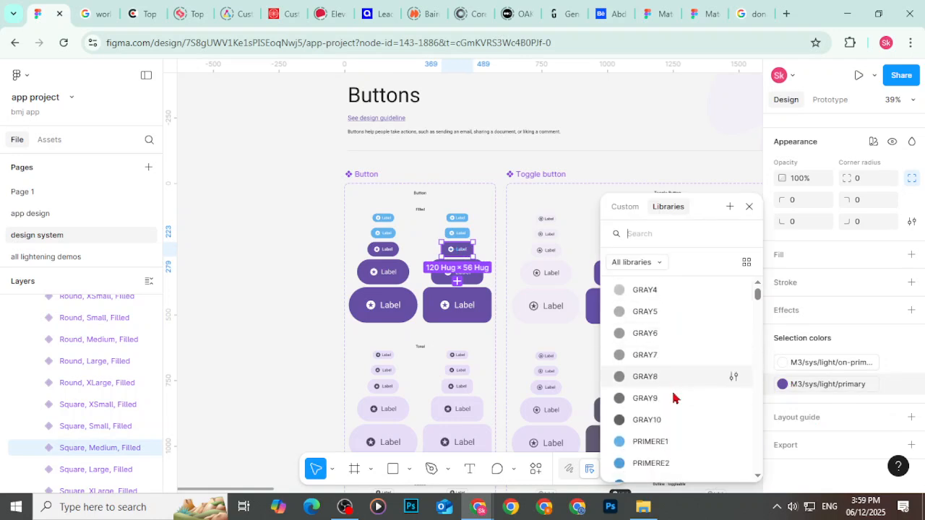
click(675, 441)
click(388, 255)
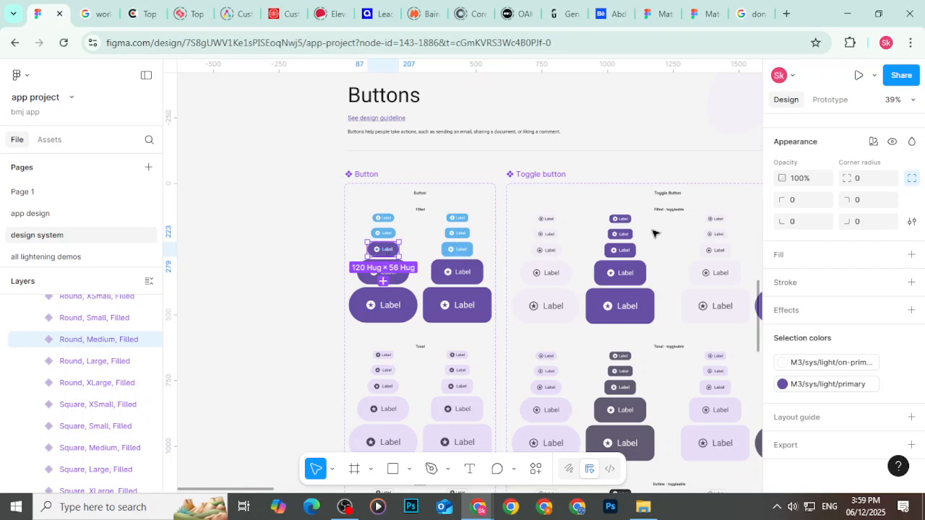
click(697, 13)
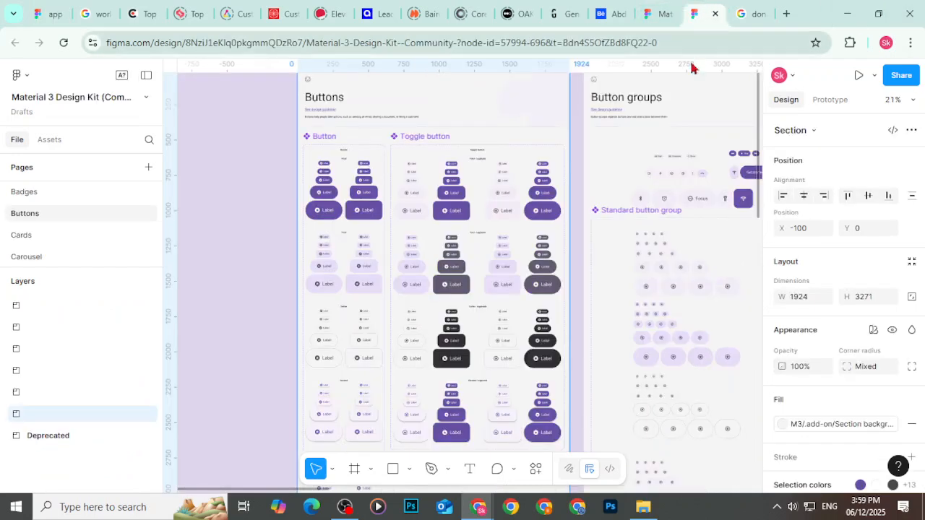
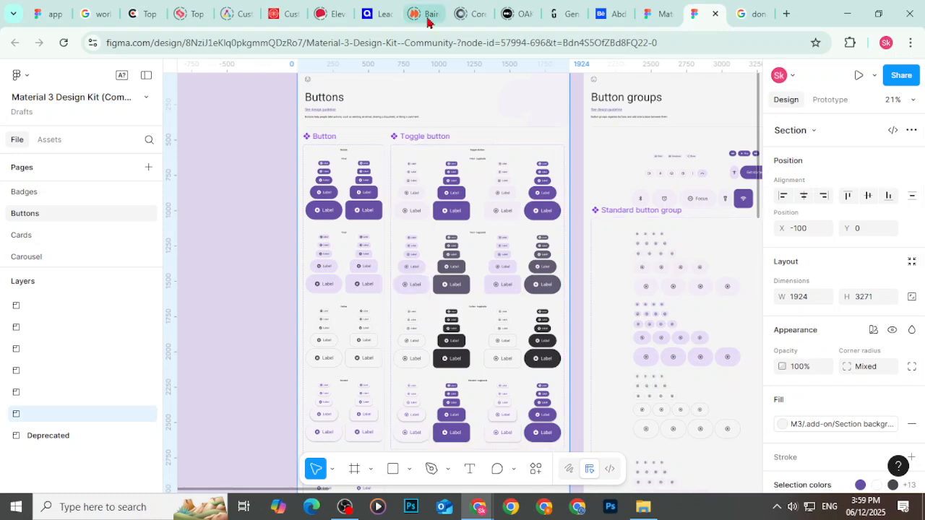
click(47, 10)
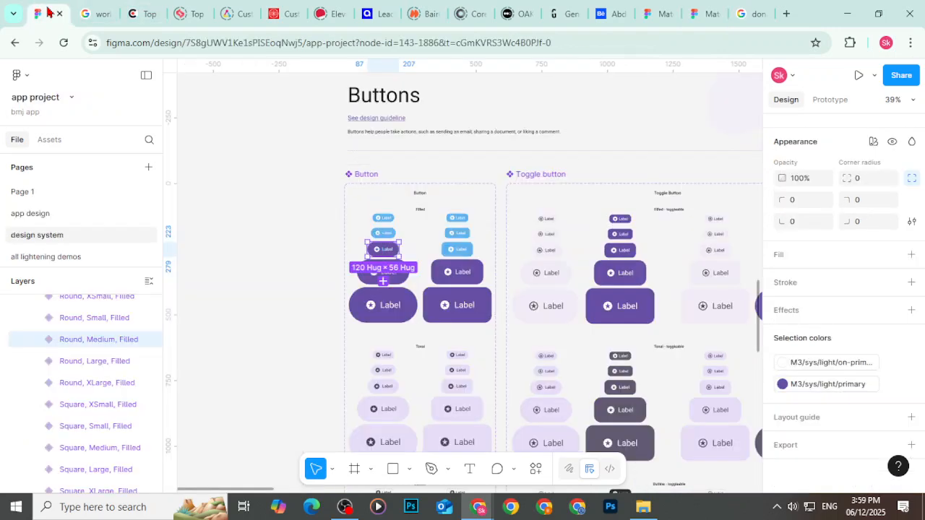
click(782, 383)
scroll(698, 336, down, 3)
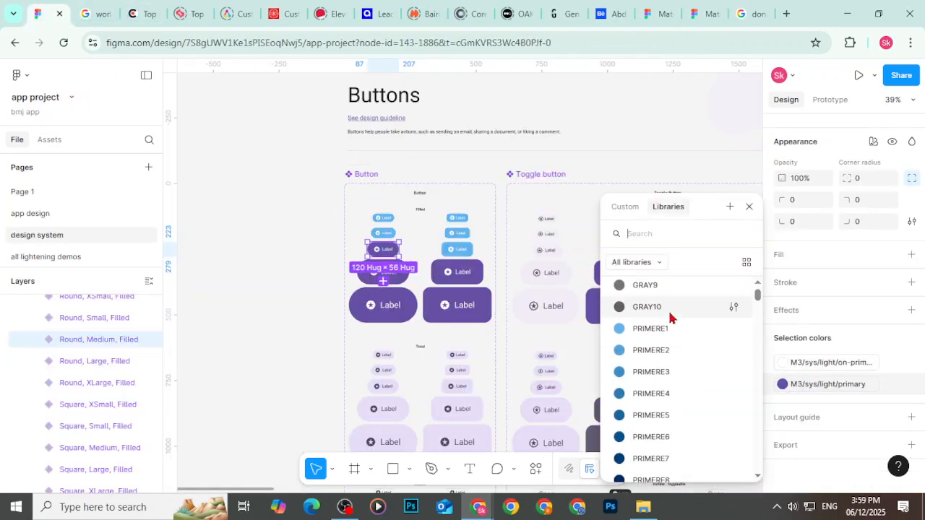
click(701, 326)
Step: Recolor the square and round Large filled button variants with the PRIMERE1 style
click(436, 277)
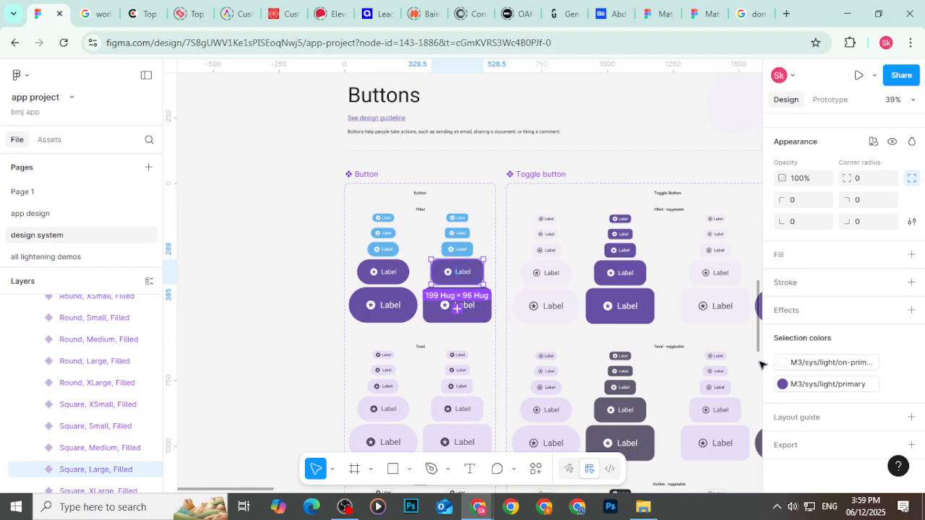
click(781, 383)
scroll(681, 351, down, 3)
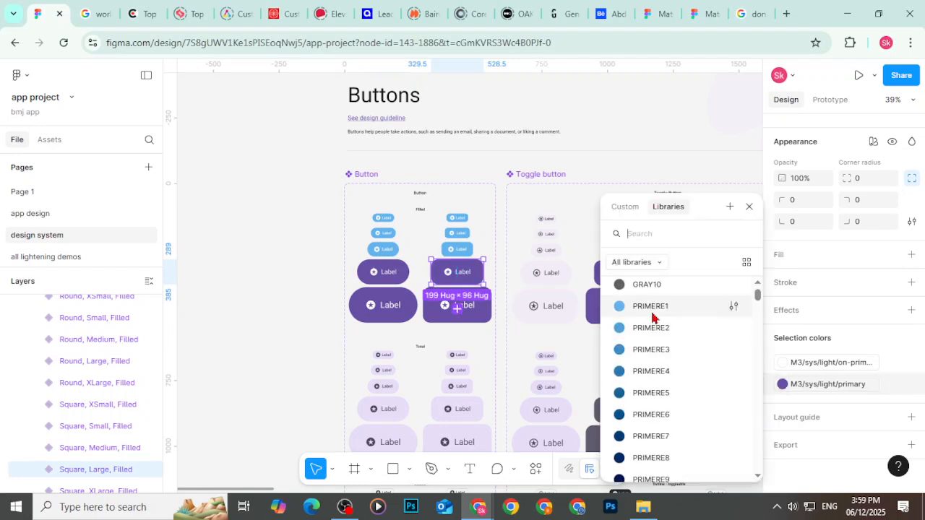
click(651, 315)
click(383, 271)
click(797, 384)
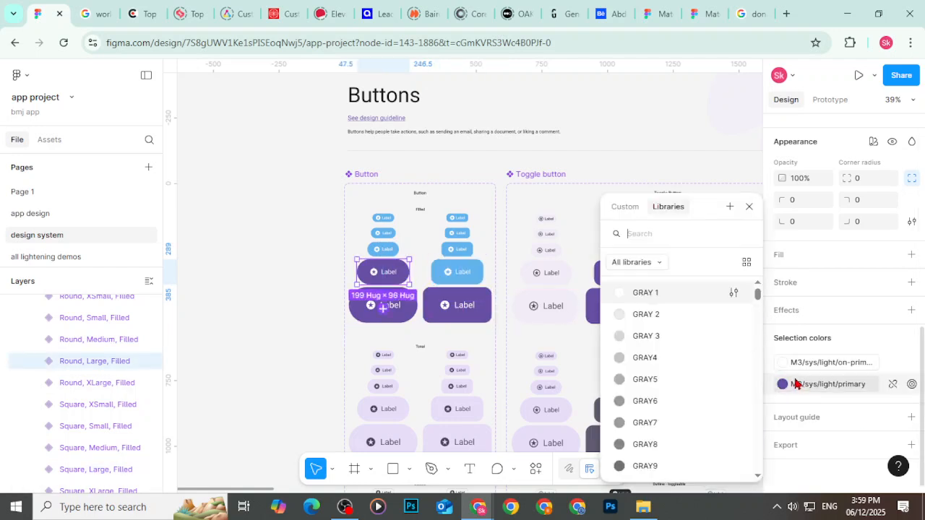
scroll(676, 358, down, 3)
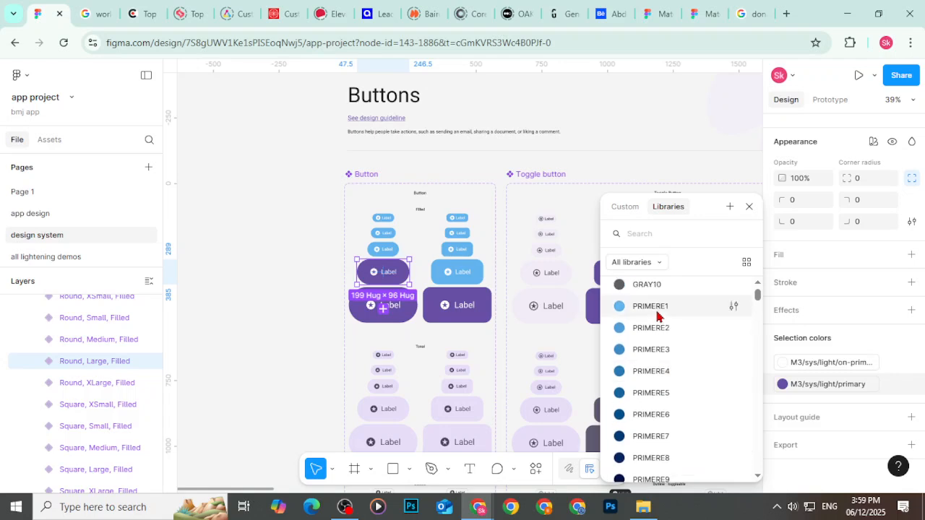
click(656, 317)
Step: Replace the primary color of the square XLarge filled button variant with the PRIMERE1 style
click(457, 305)
click(780, 387)
scroll(663, 351, down, 5)
click(668, 351)
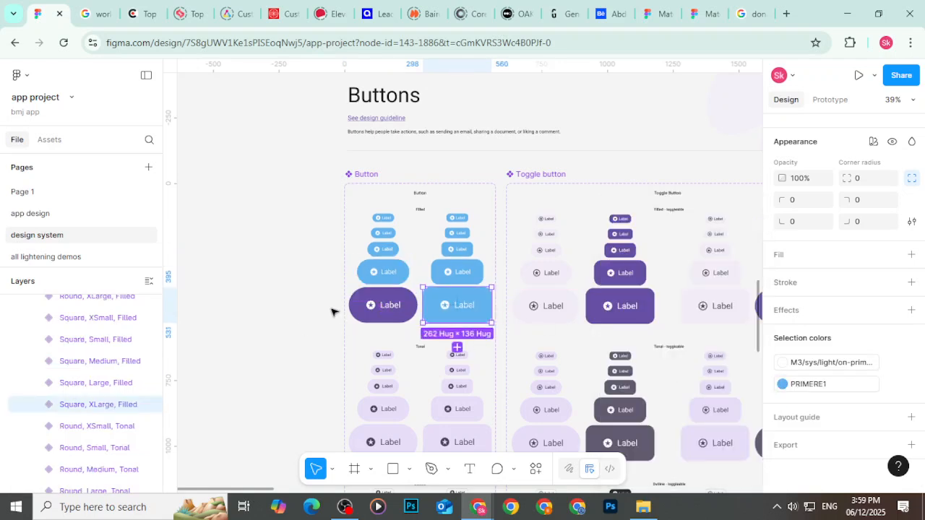
Step: Replace the primary color of the round XLarge filled button variant with the PRIMERE1 style
click(383, 305)
click(782, 384)
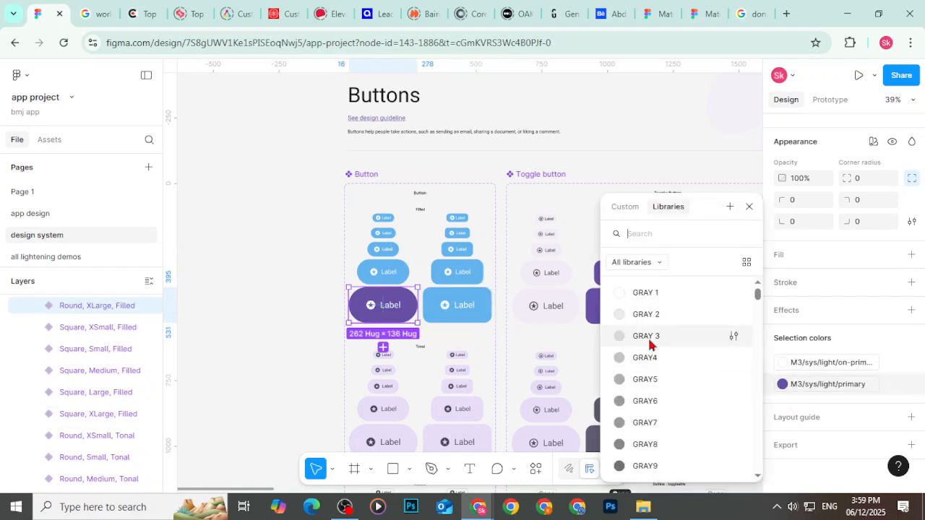
scroll(649, 345, down, 5)
click(646, 327)
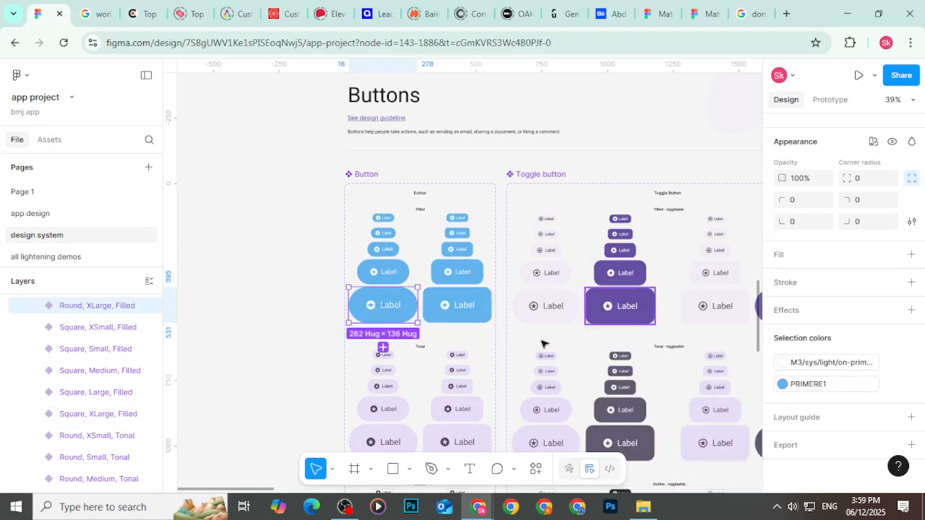
click(296, 327)
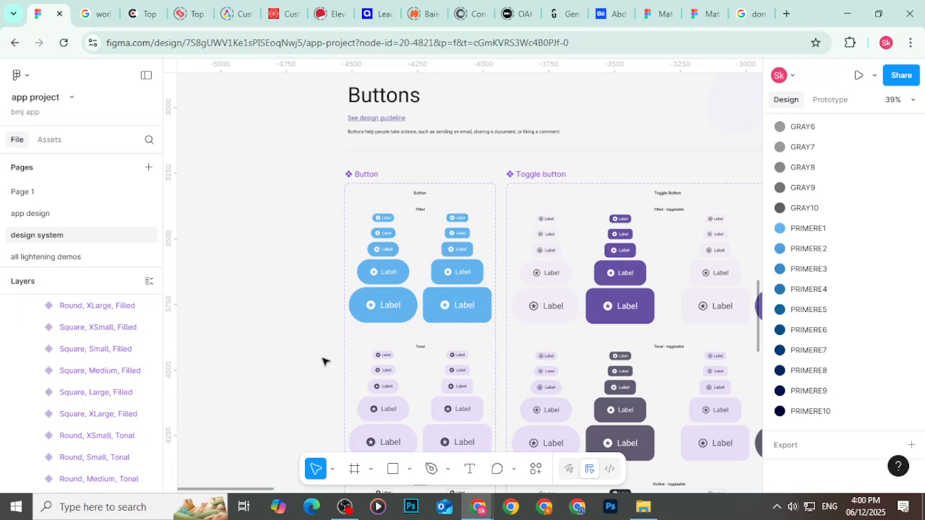
click(408, 319)
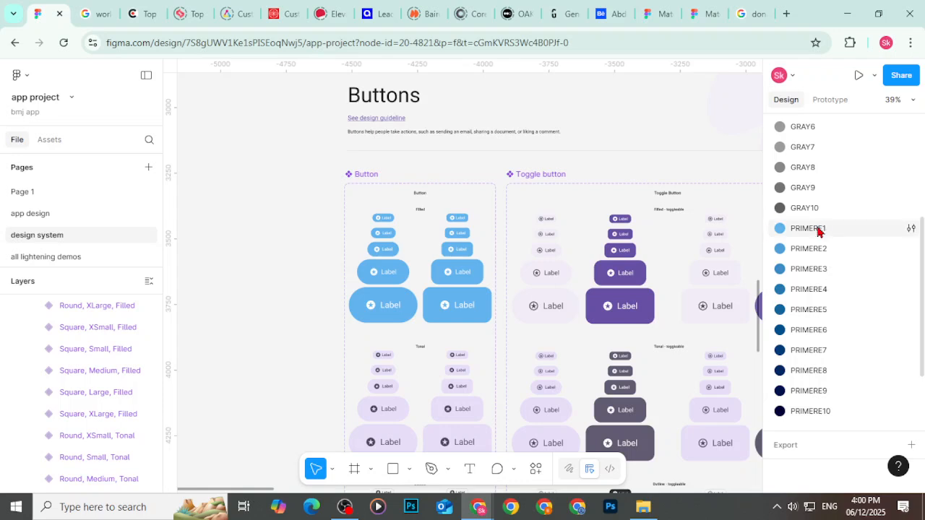
click(390, 357)
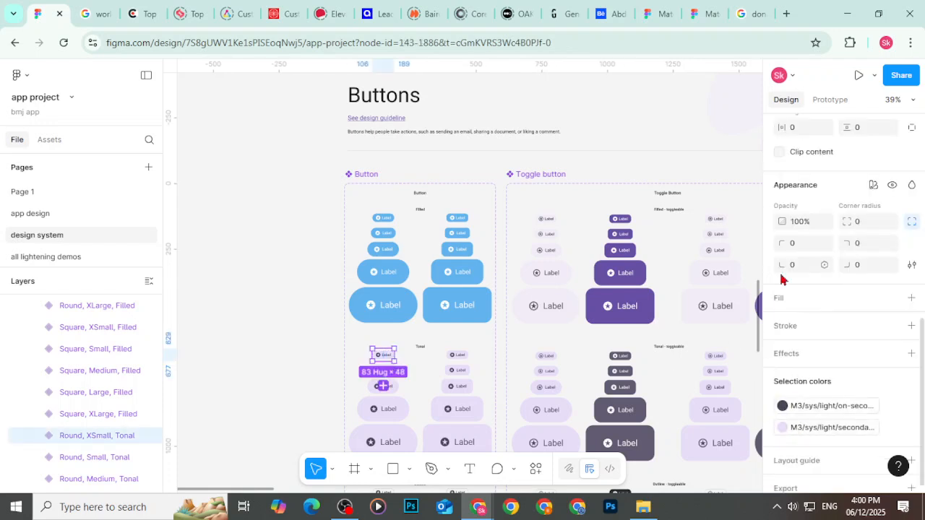
click(791, 431)
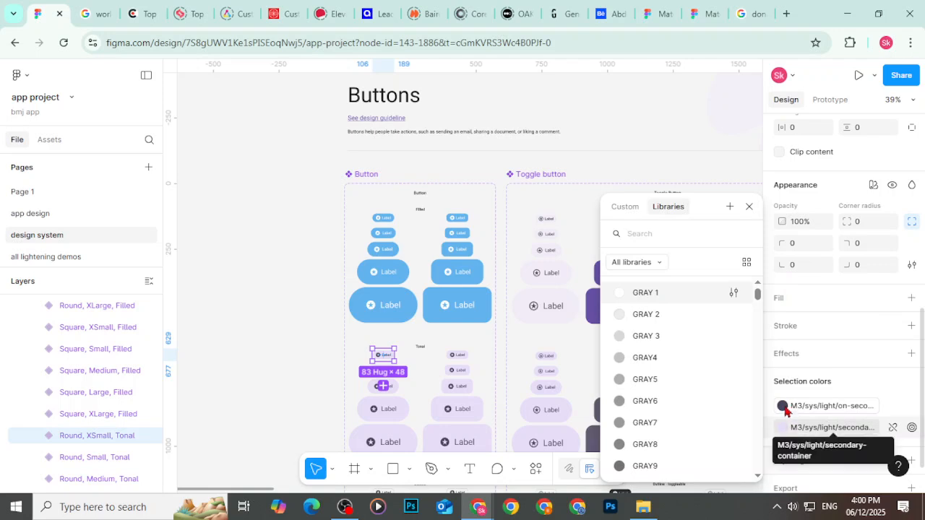
scroll(726, 378, down, 3)
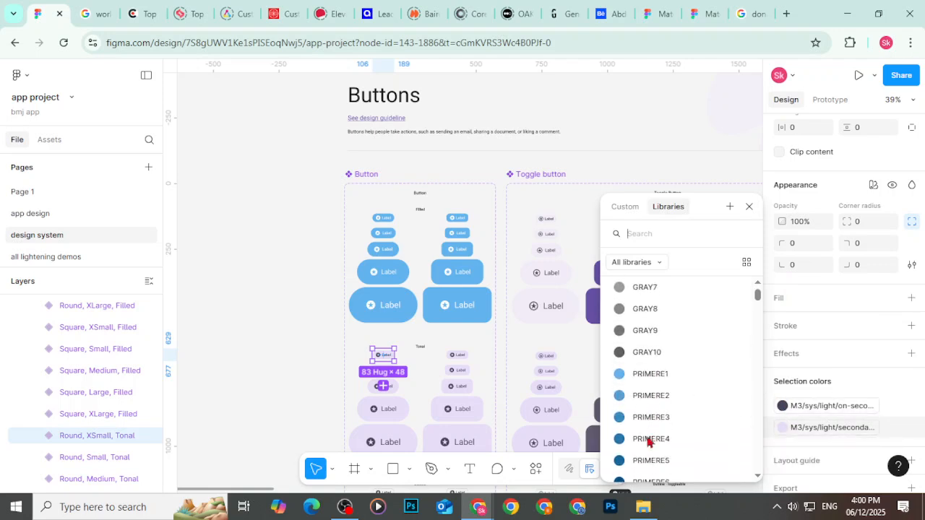
click(312, 381)
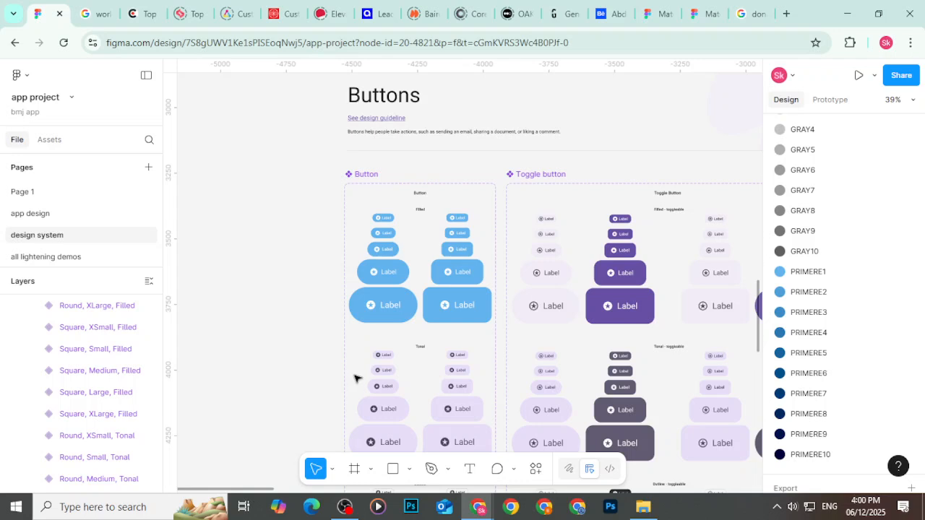
Step: Open the library color styles for the secondary-container color of the round XSmall tonal button variant and browse to the PRIMERE styles
click(377, 357)
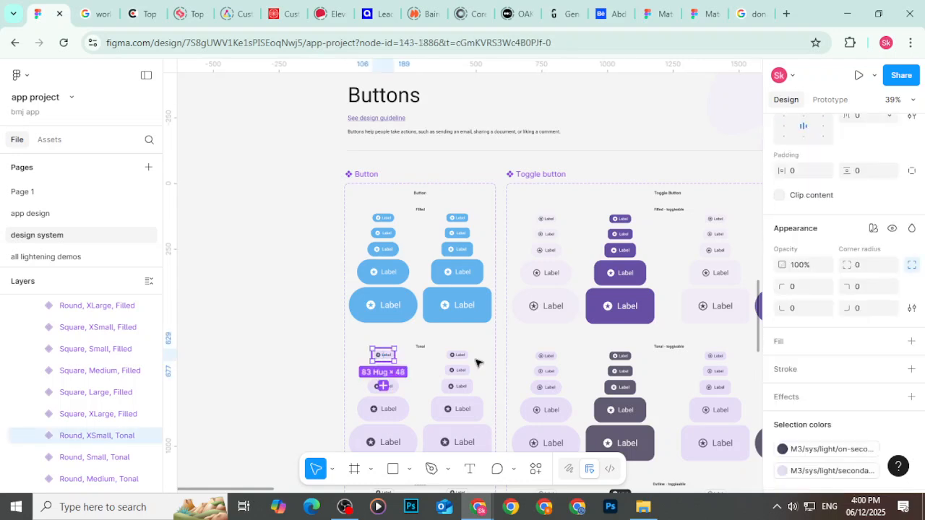
scroll(891, 367, down, 3)
click(799, 390)
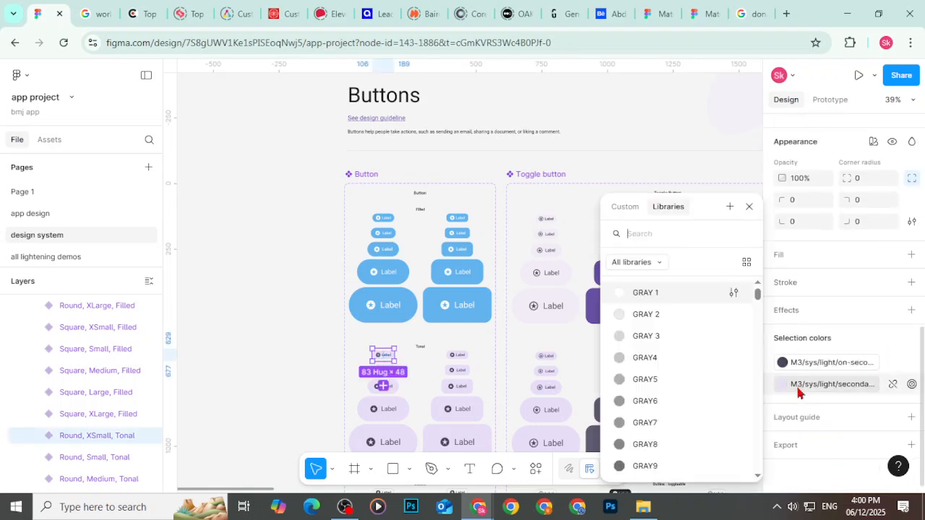
scroll(696, 337, down, 3)
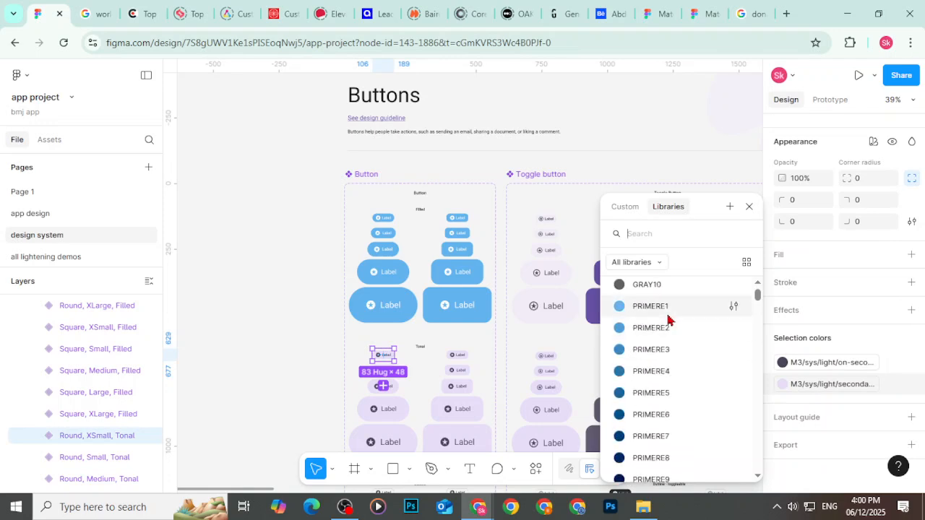
Step: Apply PRIMERE1 to the background of the Round, XSmall, Tonal button and try a custom FFFFFF fill instead
click(669, 315)
click(802, 384)
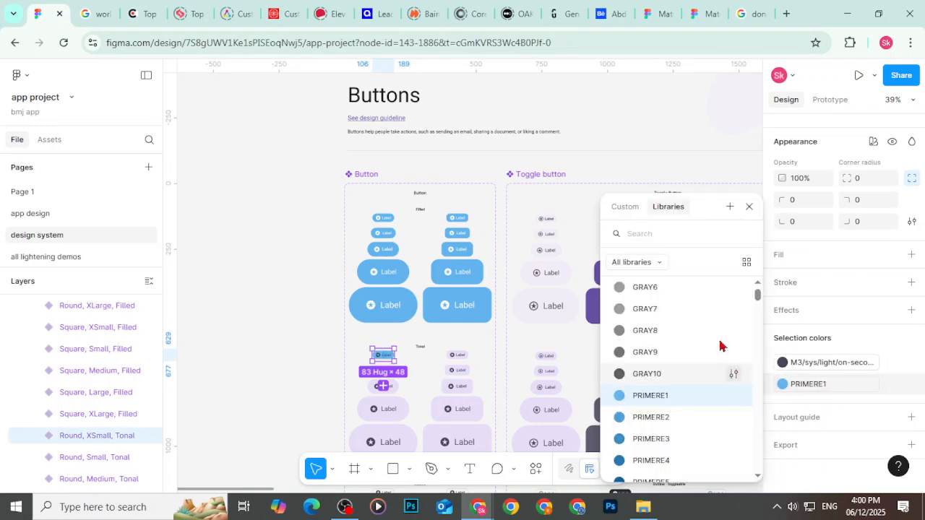
click(625, 212)
click(699, 413)
scroll(699, 410, down, 1)
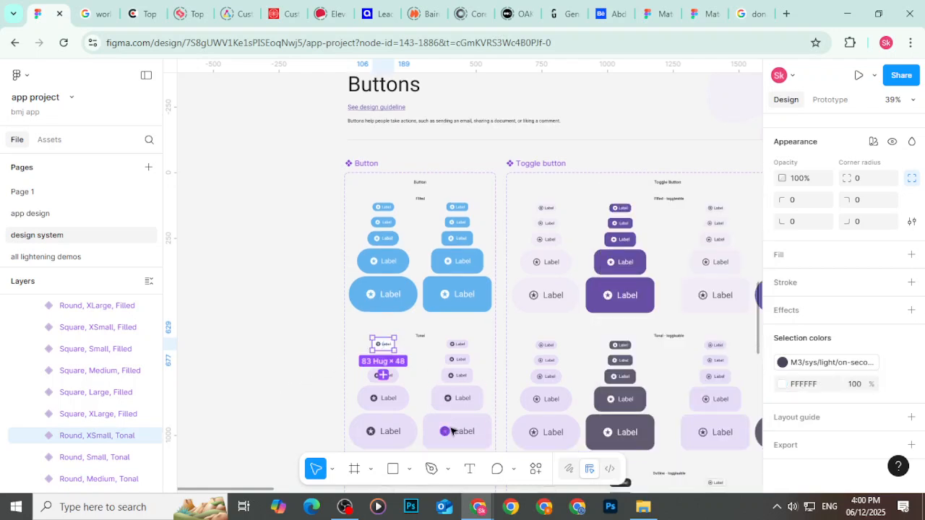
key(ctrl+z)
Step: Set the background of the Round, XSmall, Tonal button to the PRIMERE2 library colour
scroll(378, 346, up, 2)
scroll(404, 390, up, 3)
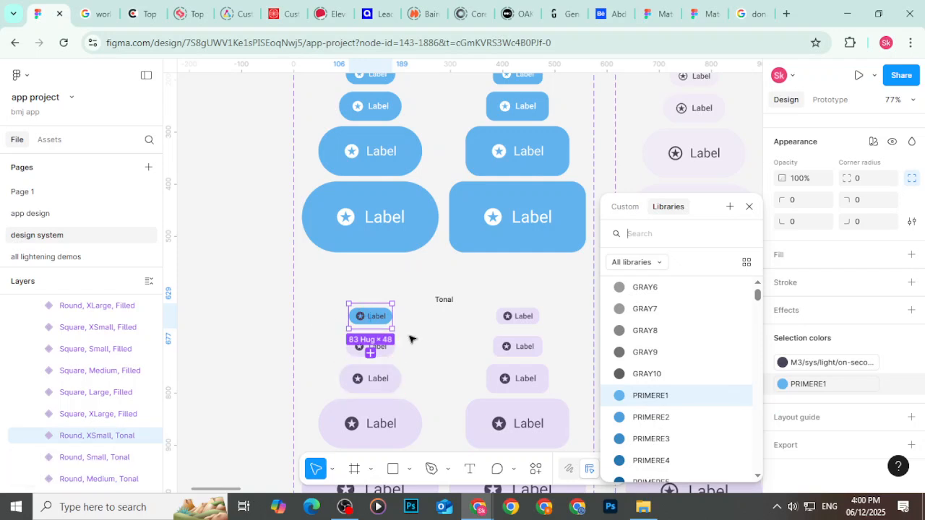
click(786, 362)
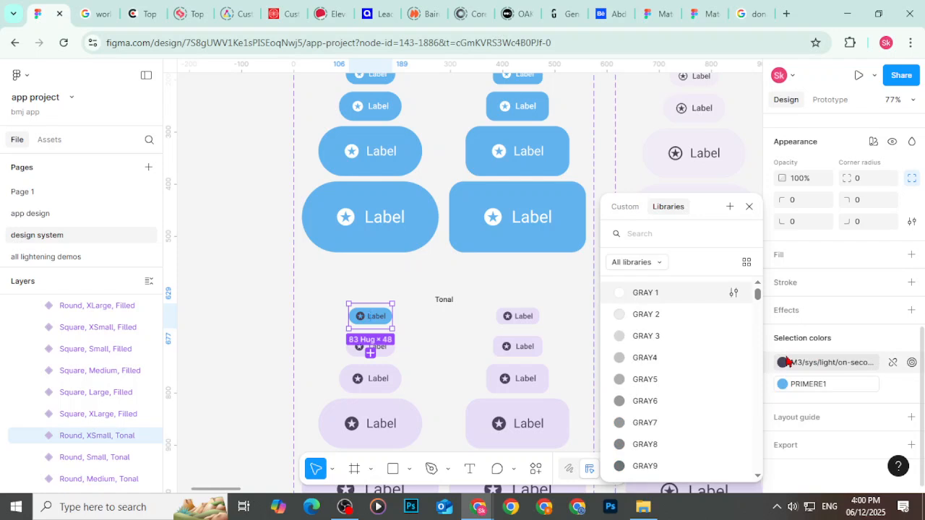
scroll(708, 381, down, 3)
click(686, 440)
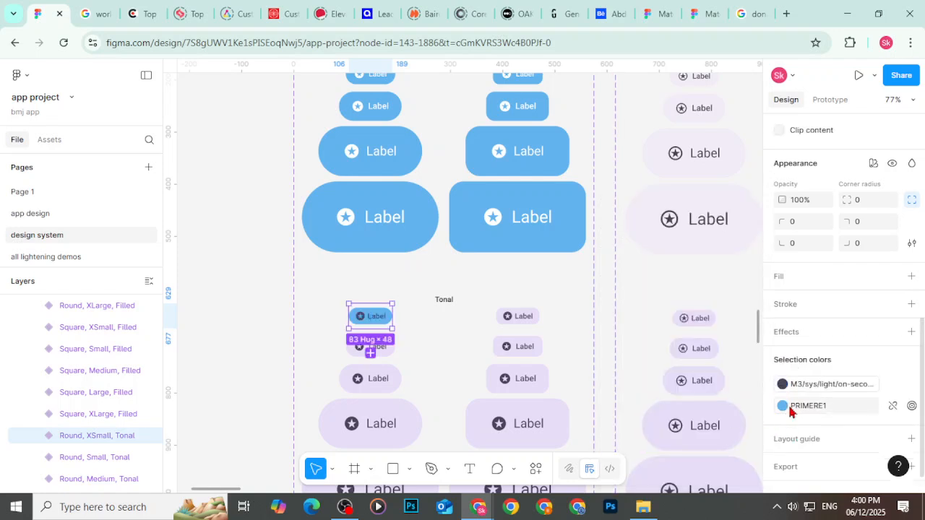
click(784, 406)
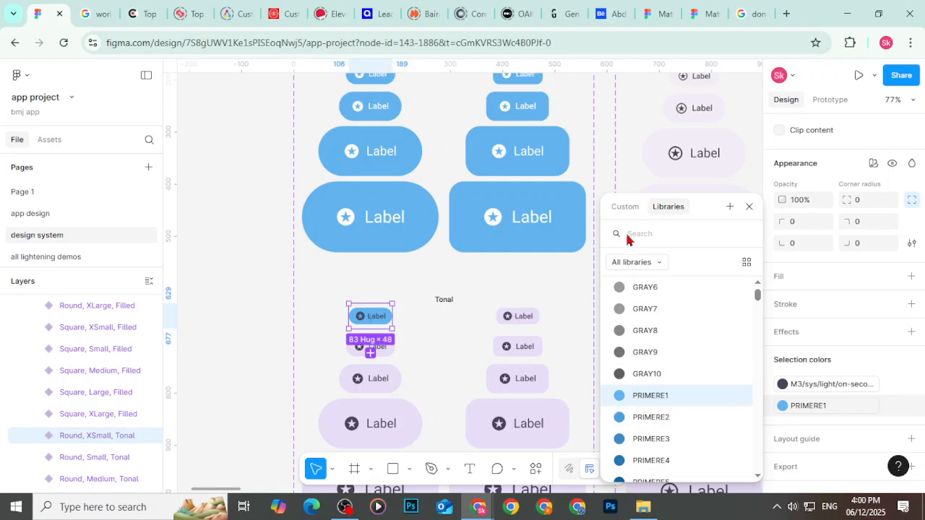
click(692, 418)
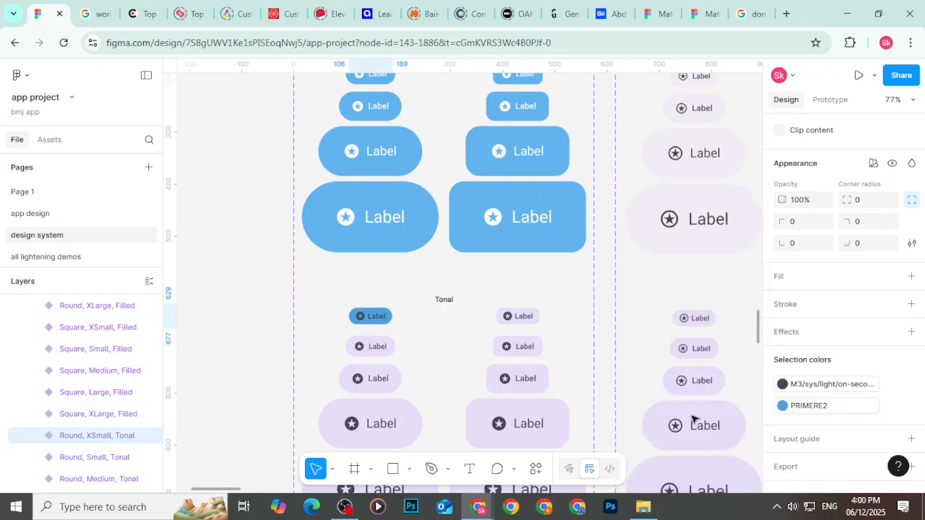
Step: Change the icon and label colour of the Round, XSmall, Tonal button to PRIMERE1
click(782, 384)
scroll(648, 388, down, 5)
scroll(686, 339, up, 2)
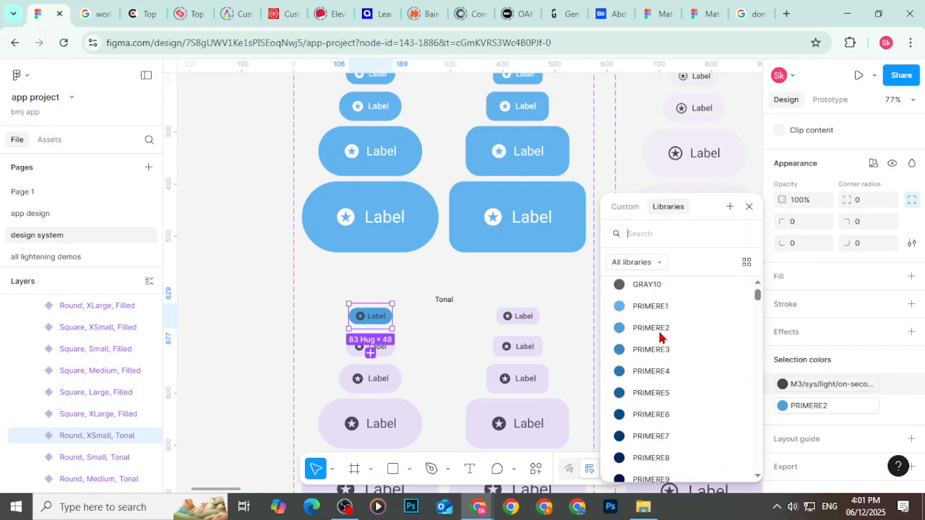
click(654, 307)
Step: Try a custom FFFFFF colour in place of PRIMERE2 on the small tonal button's background
click(783, 406)
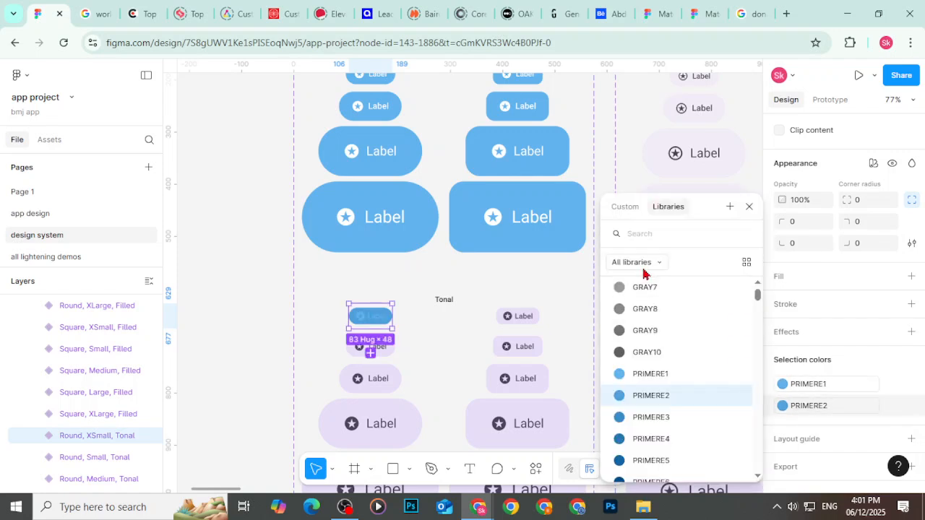
click(633, 210)
click(703, 338)
scroll(705, 341, down, 1)
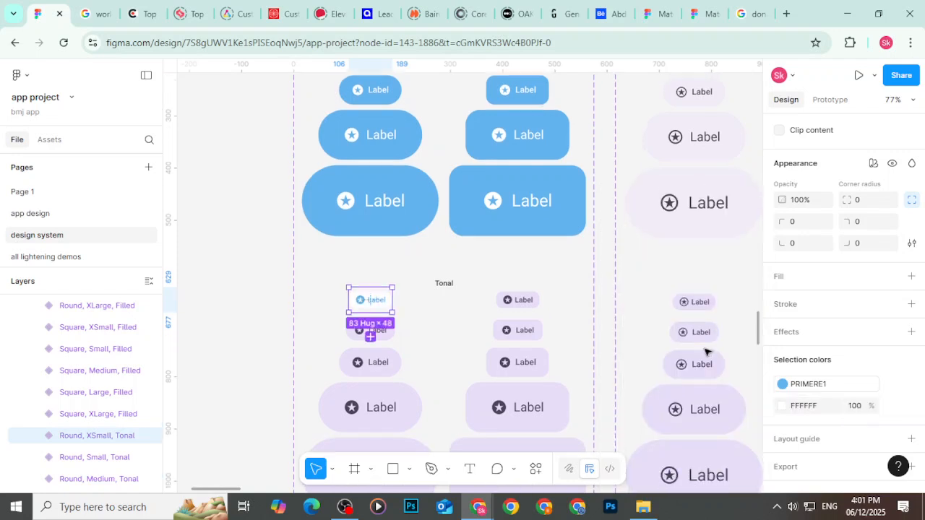
click(782, 405)
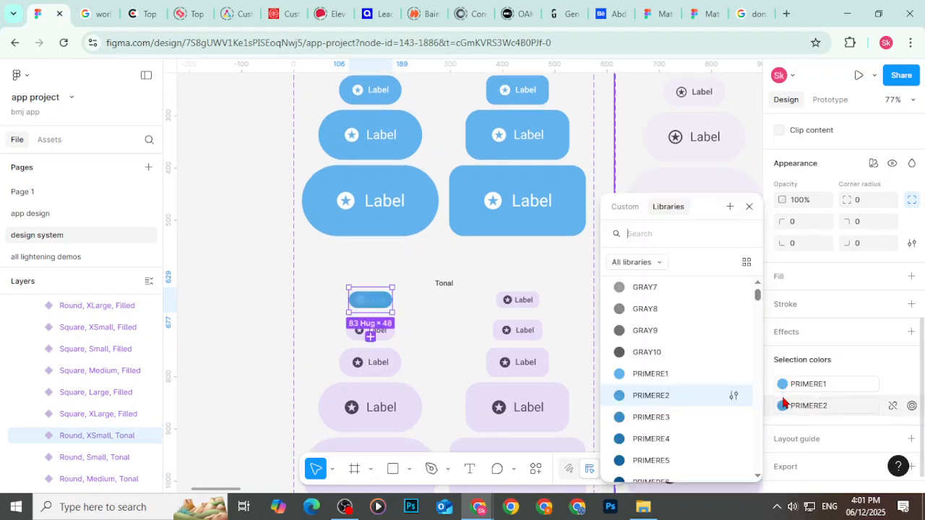
click(625, 207)
drag(758, 315, 734, 278)
click(668, 206)
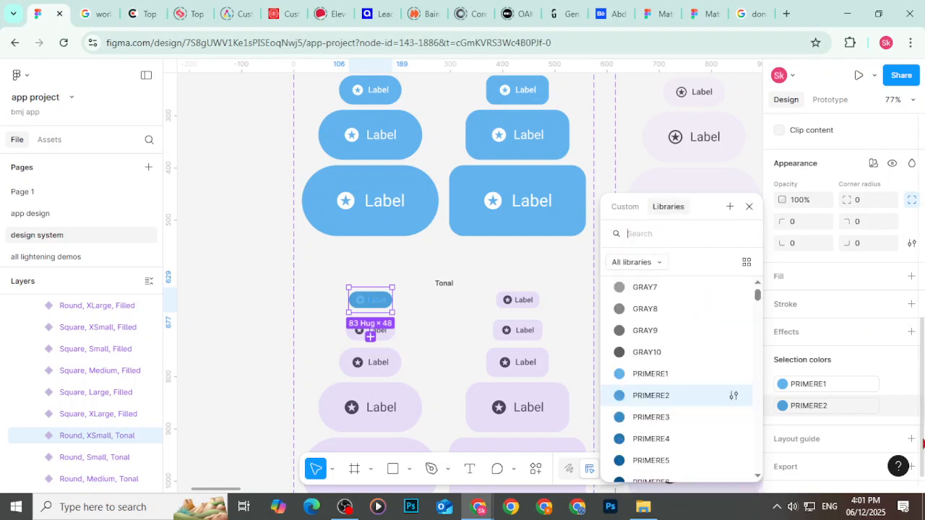
Step: Detach the PRIMERE2 style from the small tonal button's background and lighten the colour to A8FAFF
click(893, 406)
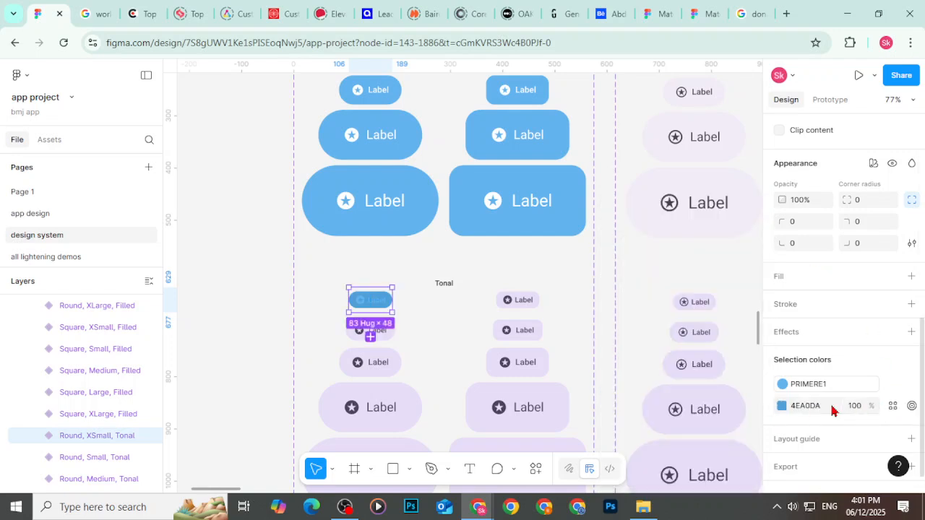
click(854, 407)
click(809, 409)
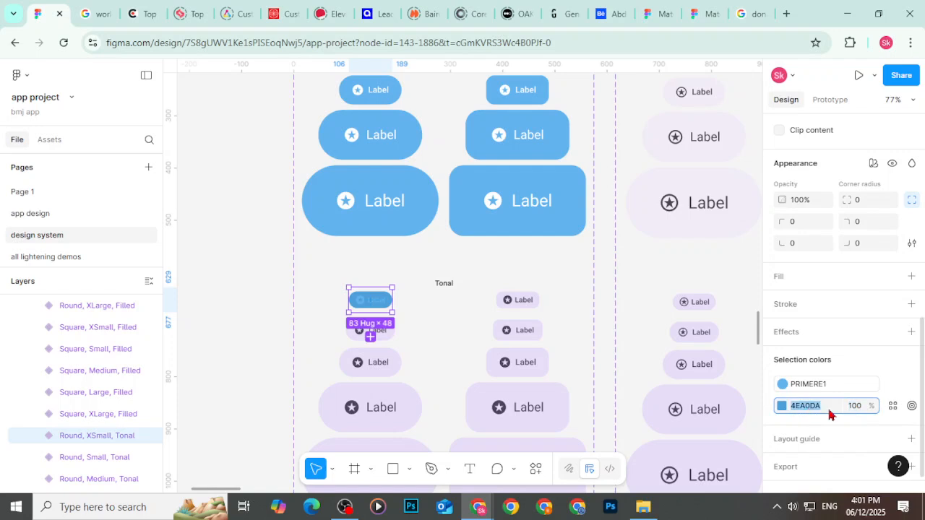
key(shift+Up)
key(shift+Up)
key(shift+Up)
key(shift+Up)
key(shift+Up)
key(shift+Up)
key(shift+Up)
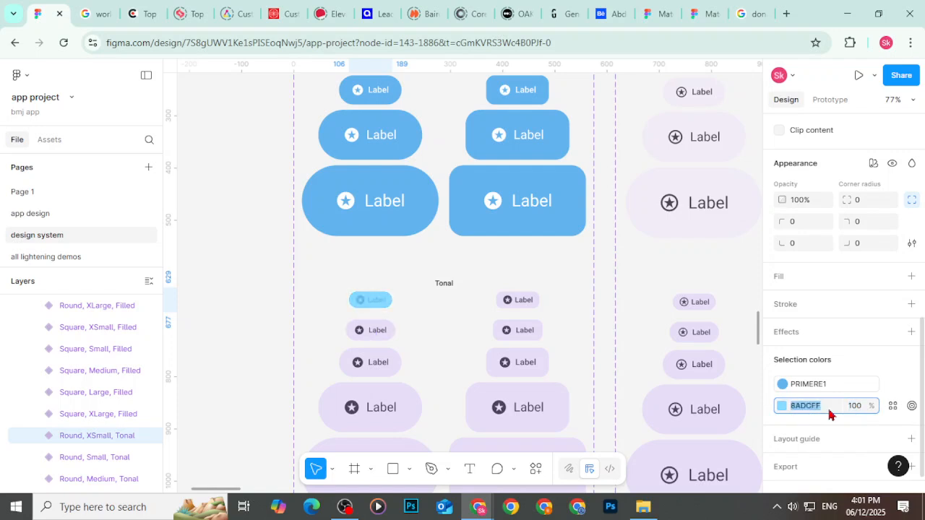
key(shift+Up)
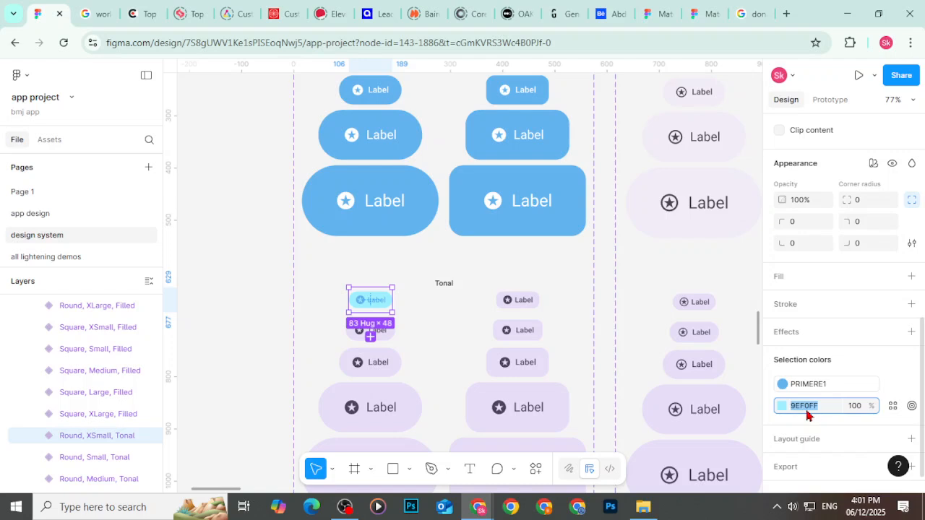
key(shift+Up)
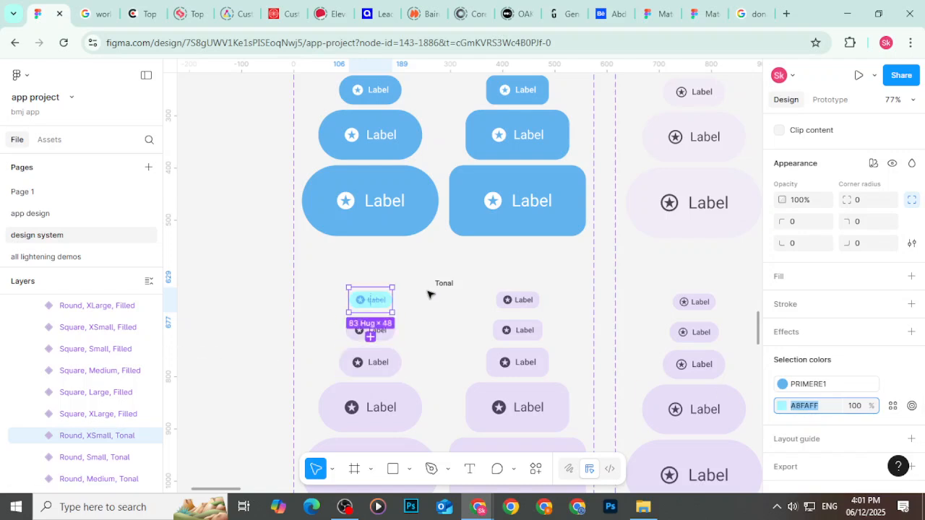
Step: Set the icon and label colour of the Round, XSmall, Tonal button to PRIMERE4
click(385, 300)
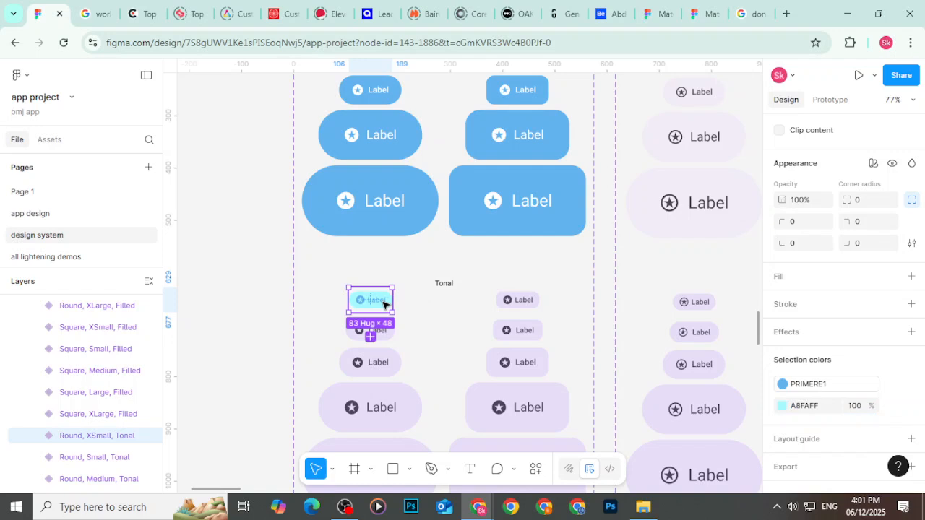
click(782, 384)
key(Escape)
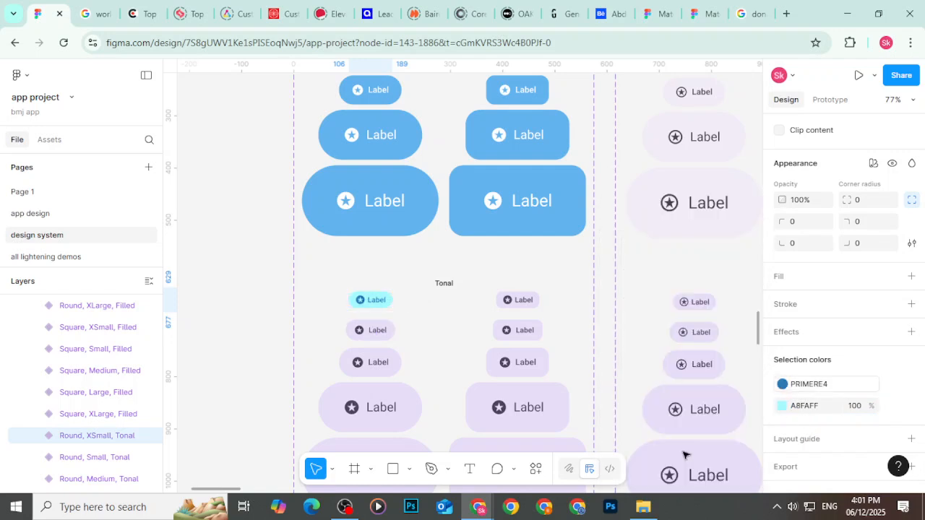
click(310, 352)
scroll(399, 289, up, 5)
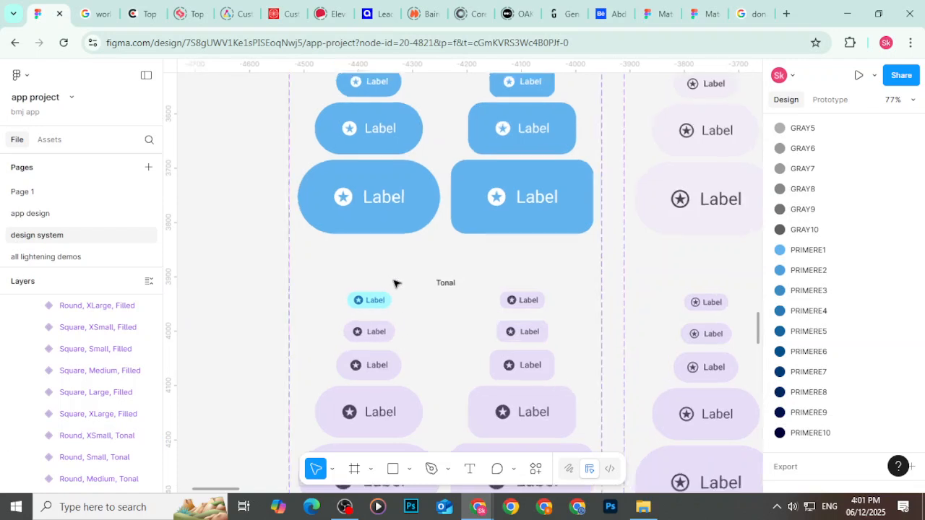
Step: Replace the A8FAFF background of the Round, XSmall, Tonal button with the PRIMERE1 library colour
click(383, 327)
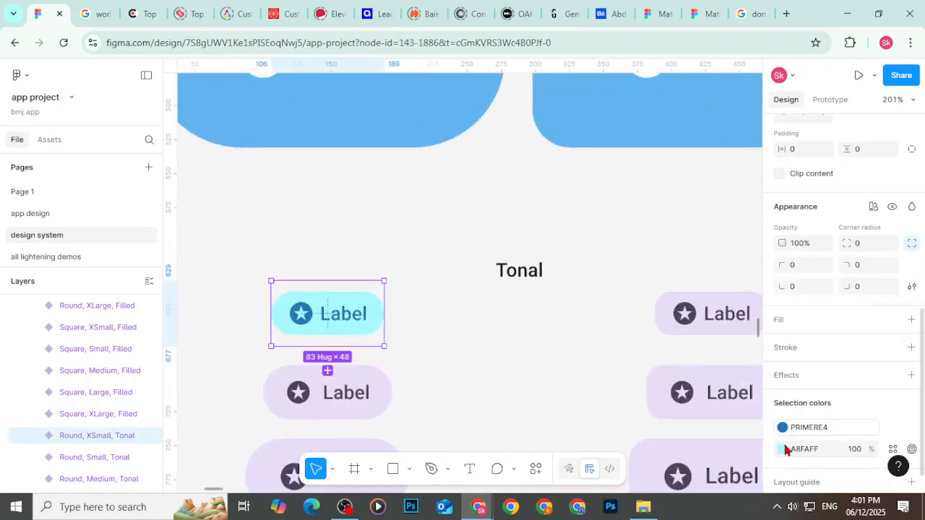
click(786, 453)
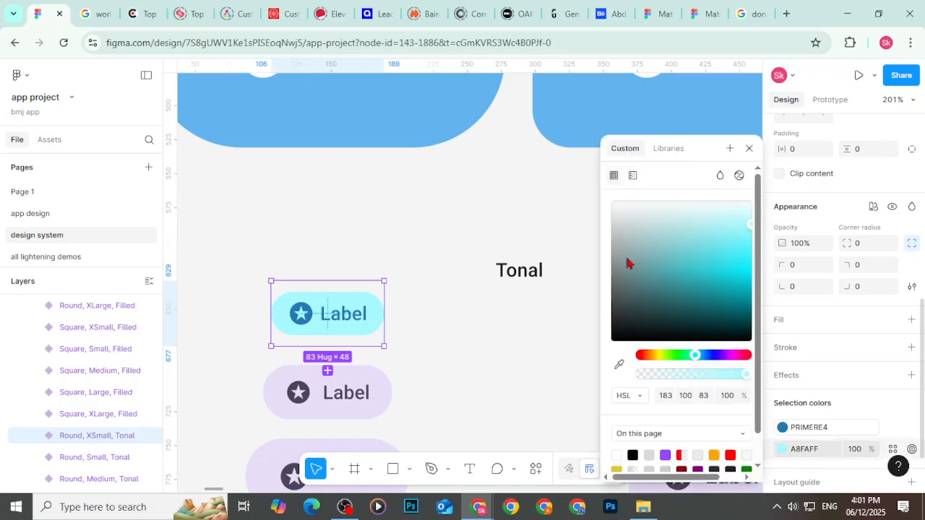
click(679, 150)
scroll(697, 336, down, 3)
click(647, 294)
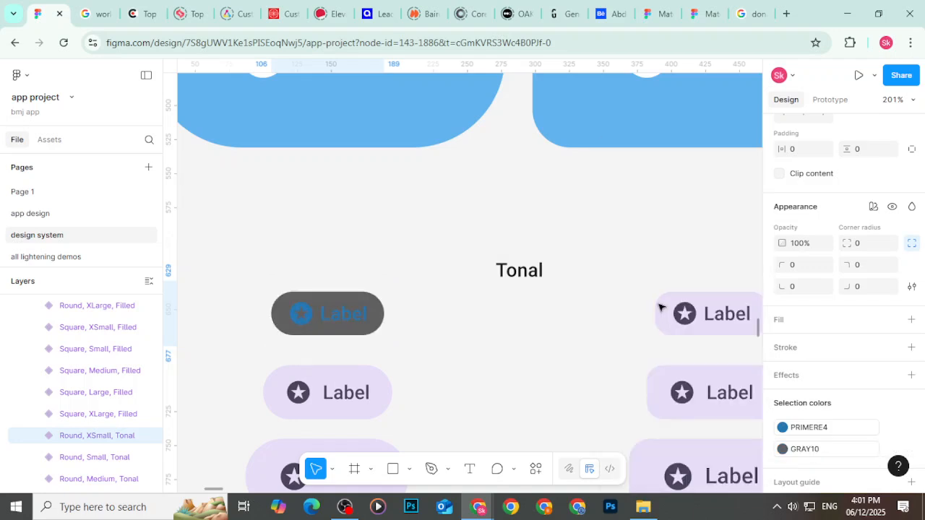
click(784, 451)
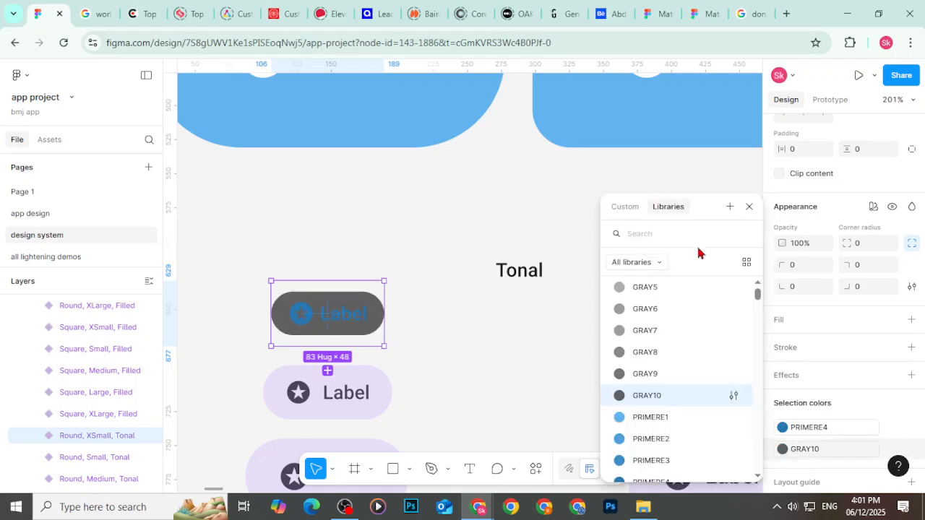
click(676, 418)
click(425, 325)
Step: Set the icon and label colour of the Round, XSmall, Tonal button to PRIMERE10
click(333, 318)
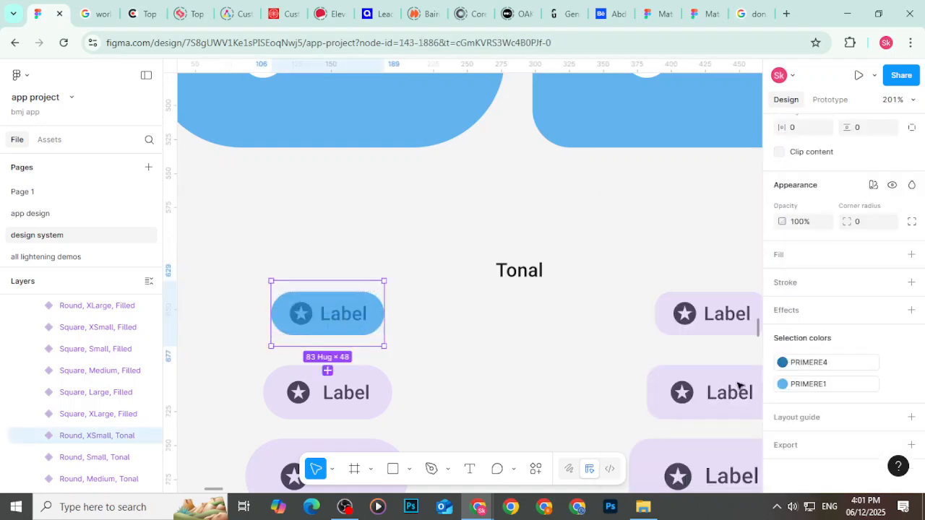
click(782, 405)
scroll(705, 416, down, 3)
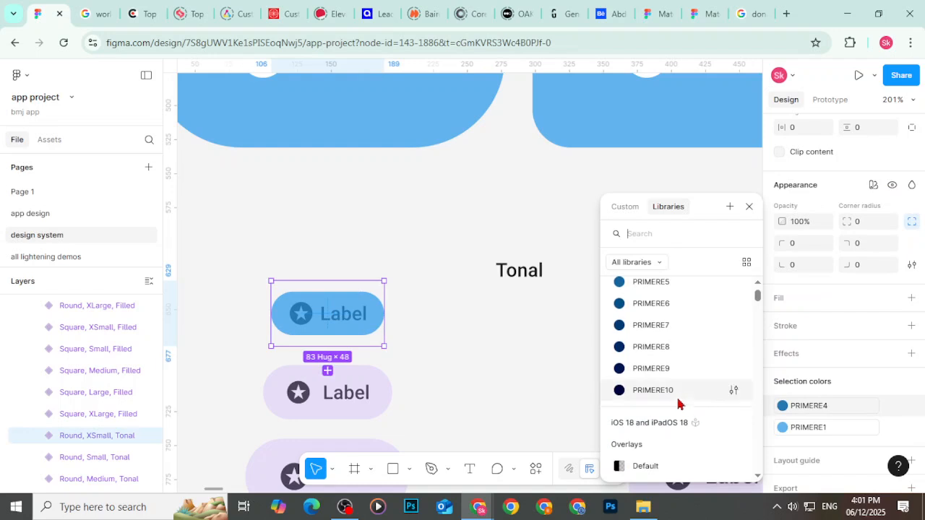
click(680, 392)
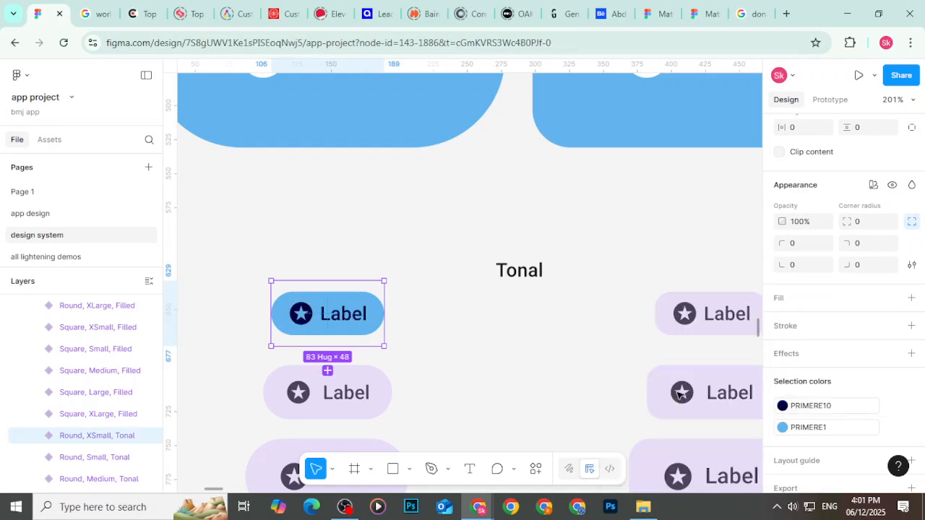
click(511, 352)
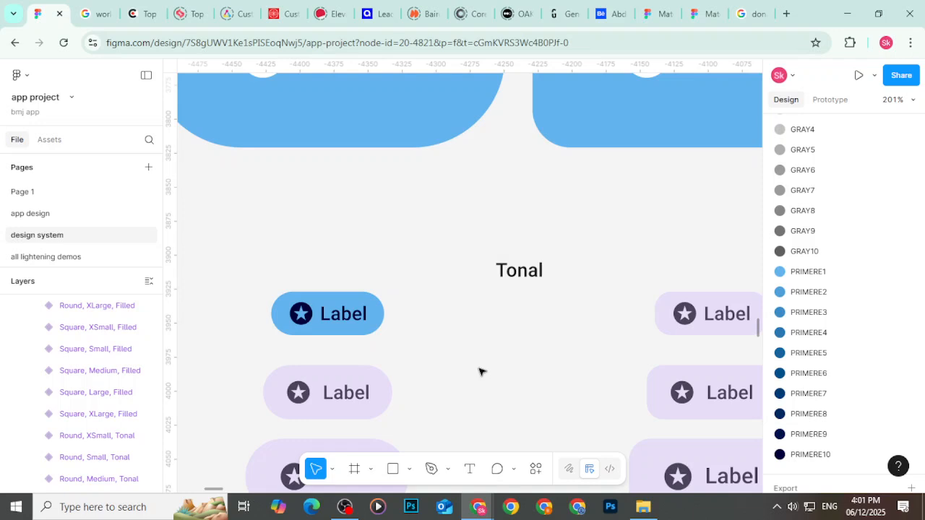
click(380, 313)
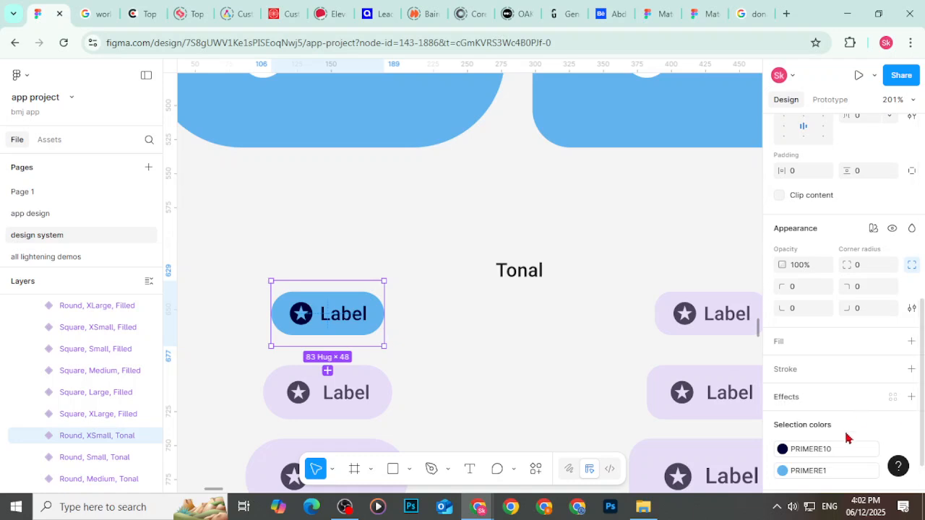
scroll(788, 399, down, 1)
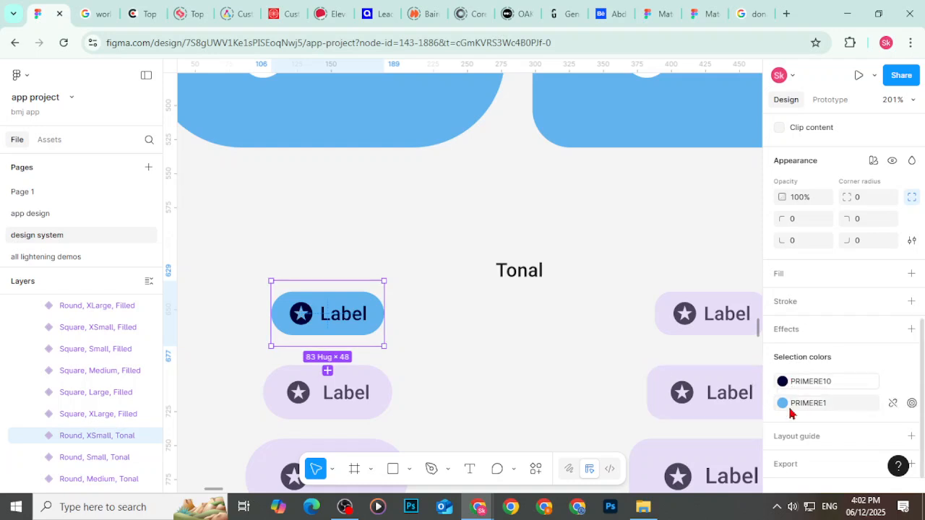
click(535, 359)
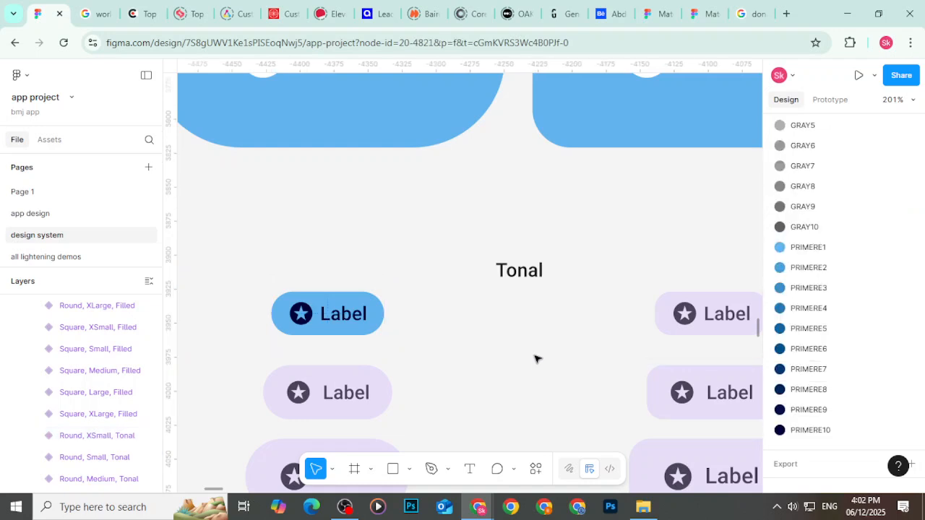
Step: Check the open Material 3 Design Kit file and return its source page to the Google search results for the kit
click(692, 10)
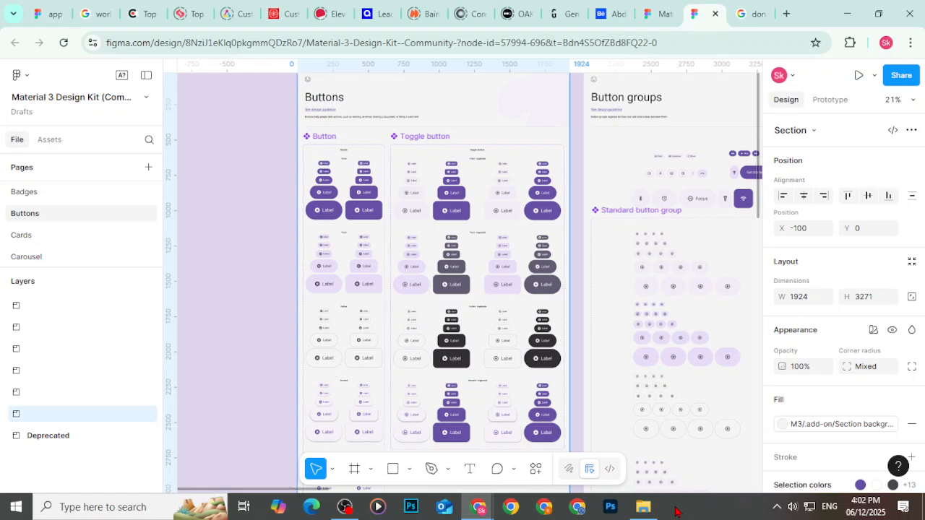
click(654, 13)
click(15, 43)
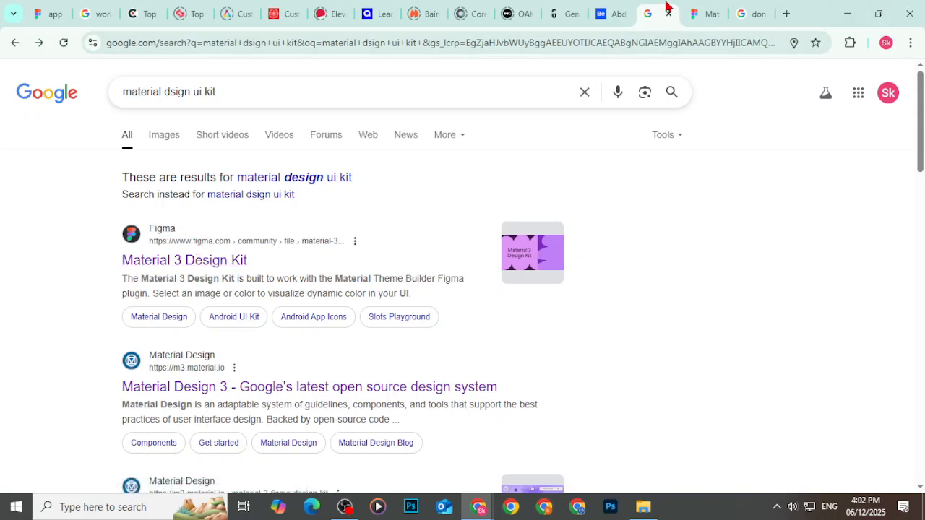
Step: Look through the pages of the open Material 3 Design Kit file and open its Getting started page
click(692, 10)
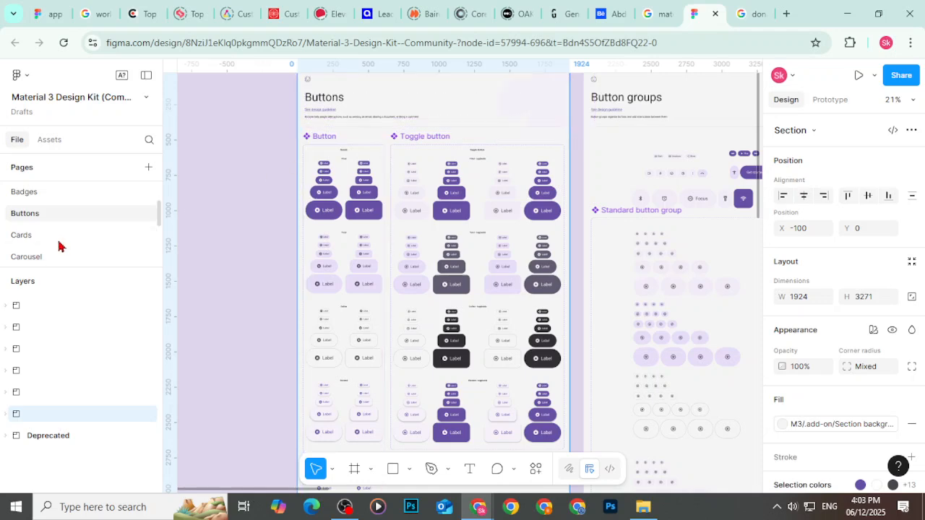
scroll(65, 221, down, 4)
scroll(65, 220, up, 5)
scroll(65, 220, down, 5)
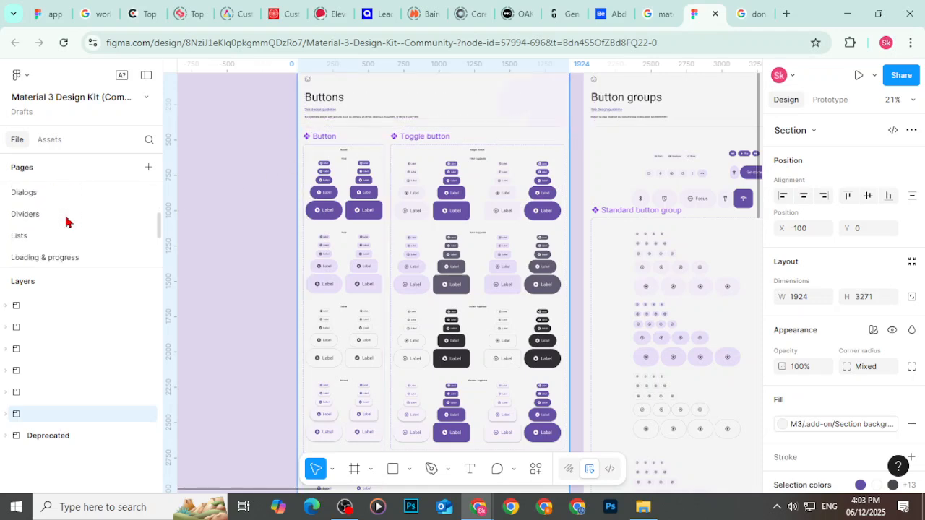
scroll(52, 221, up, 1)
scroll(51, 222, up, 1)
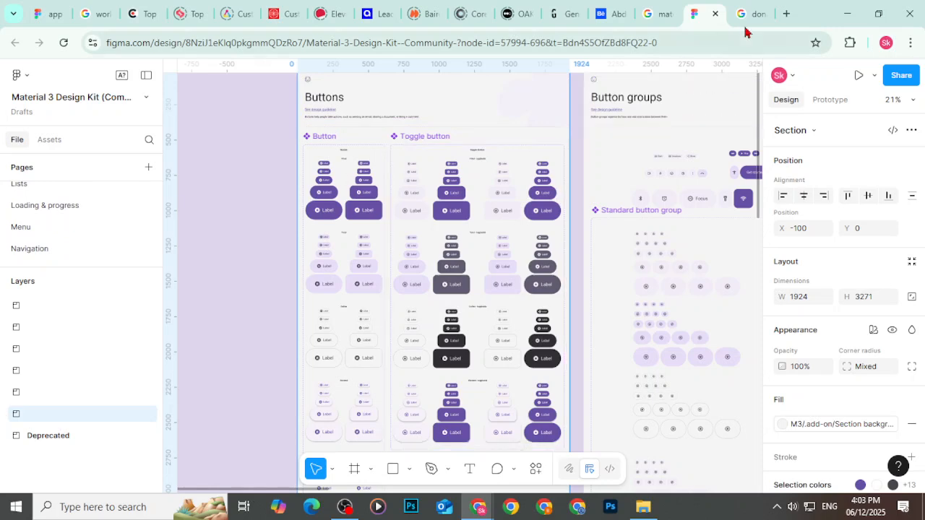
click(654, 13)
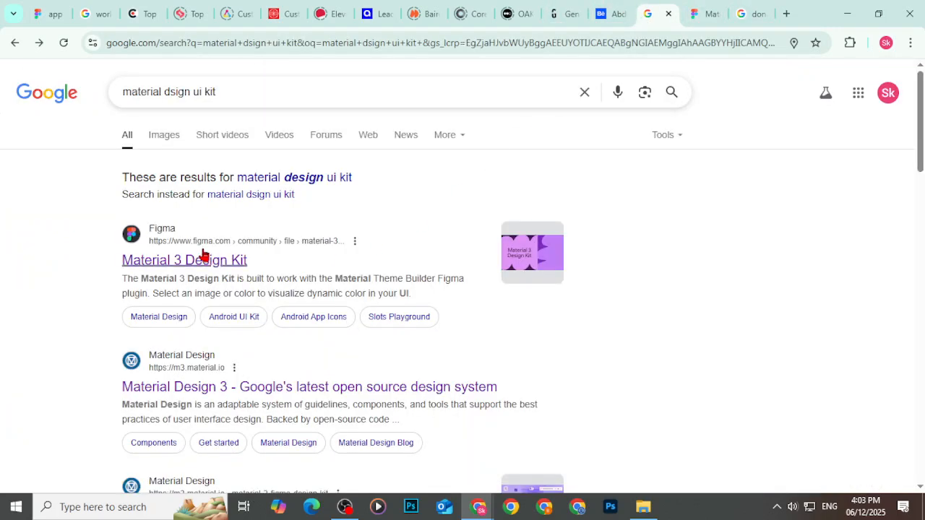
click(705, 13)
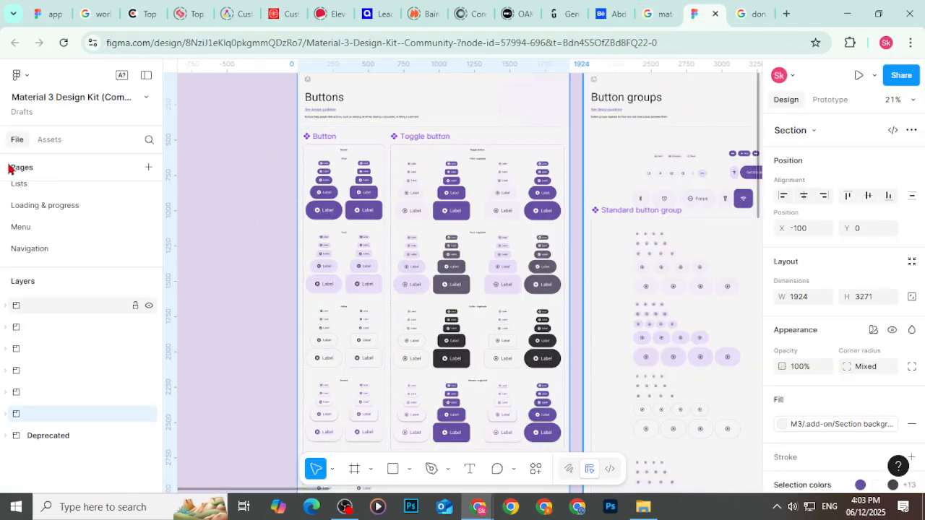
scroll(42, 254, up, 5)
scroll(42, 255, up, 3)
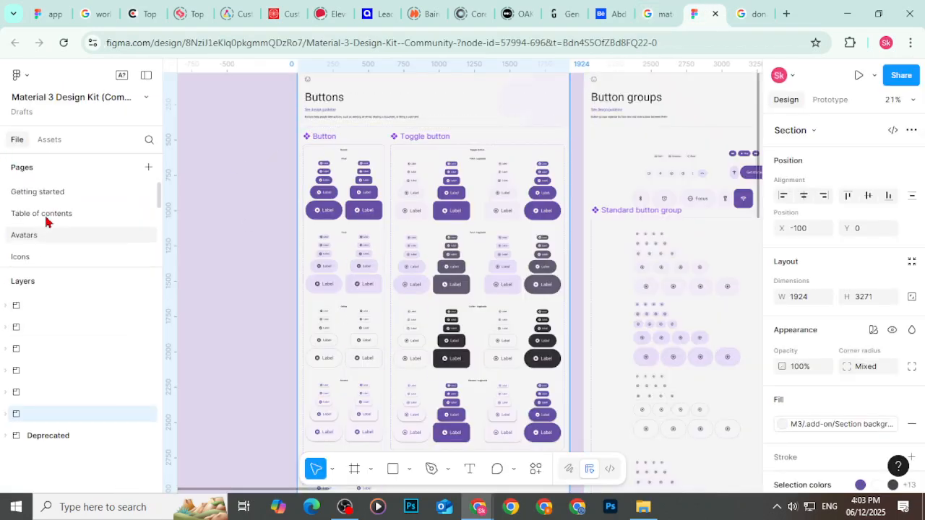
click(63, 201)
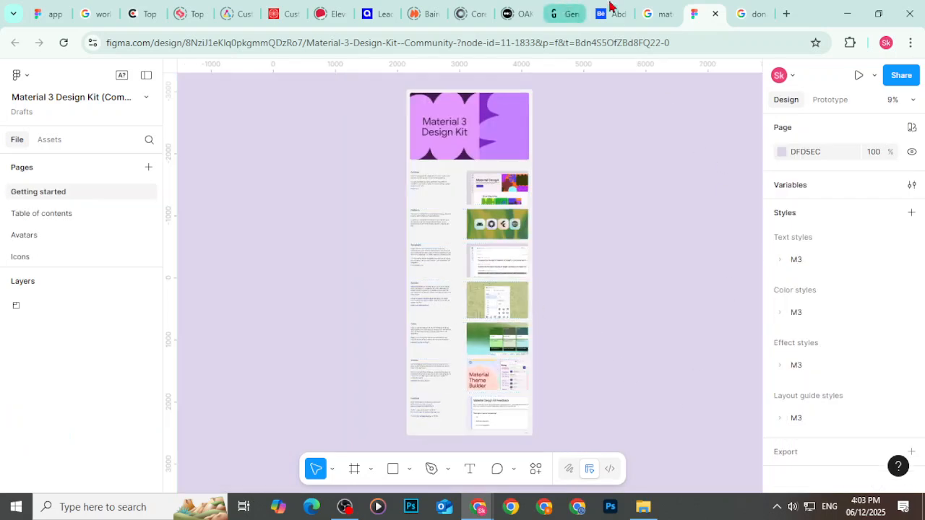
Step: Open the Material 3 Design Kit community page from the Google results and make a new copy of the file
click(671, 12)
click(233, 258)
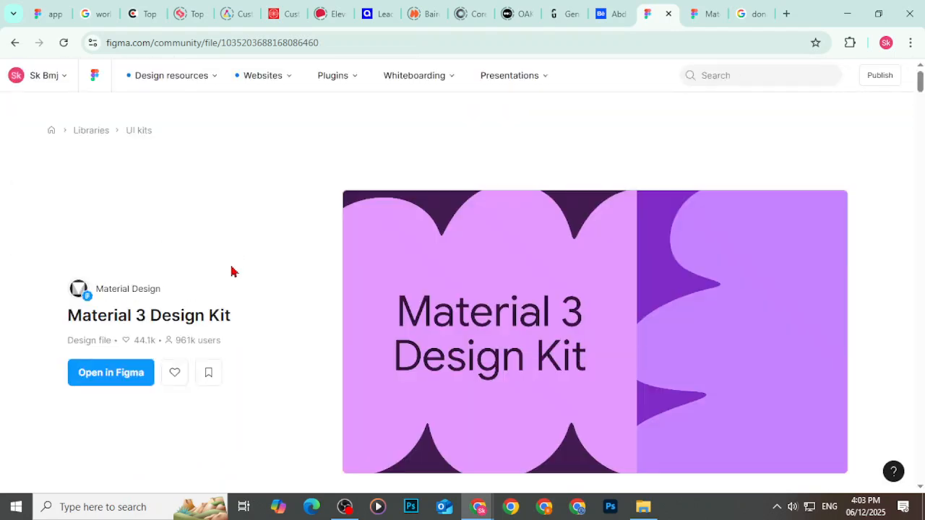
click(110, 373)
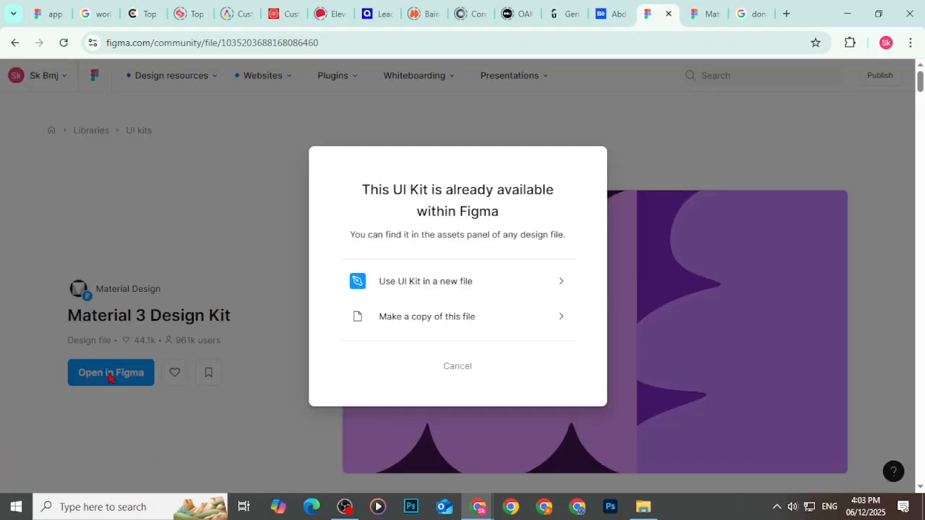
click(394, 332)
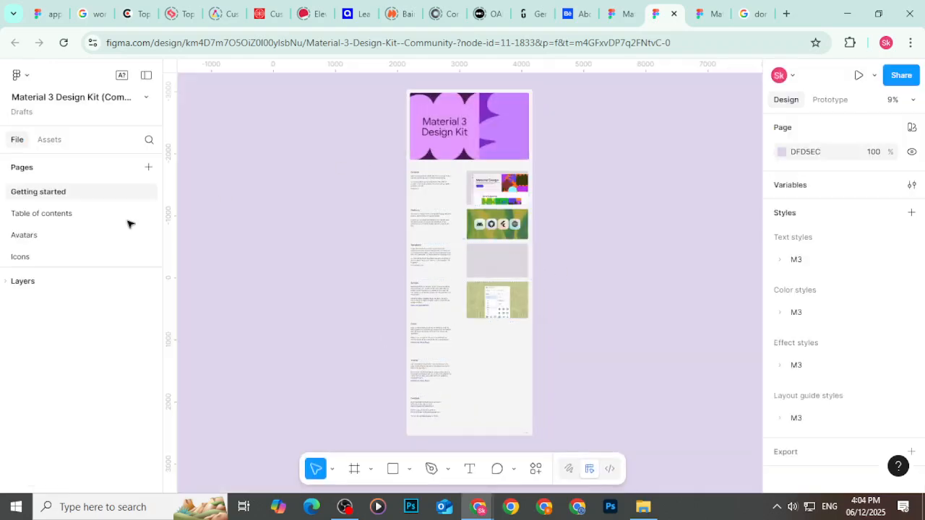
Step: Open the Buttons page of the new kit copy and select the whole Buttons section, with its layers collapsed
scroll(19, 253, down, 3)
scroll(19, 253, down, 1)
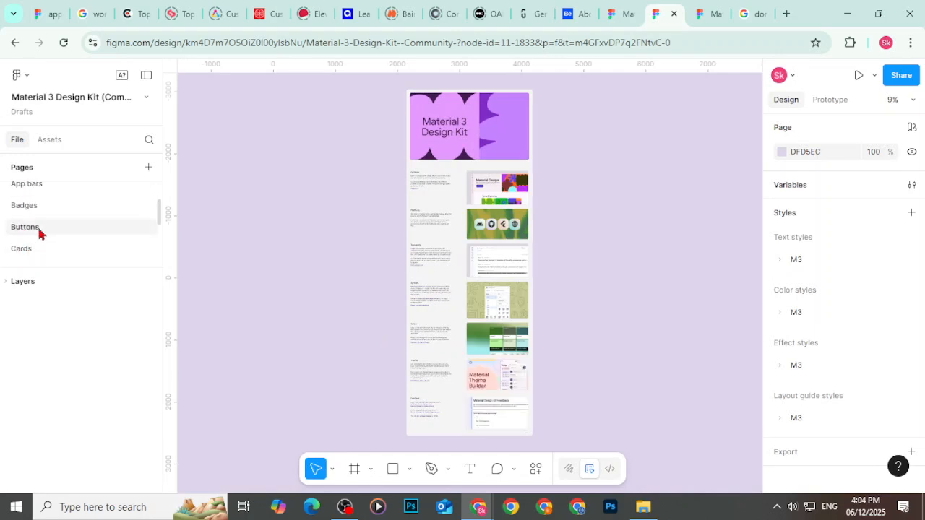
click(37, 228)
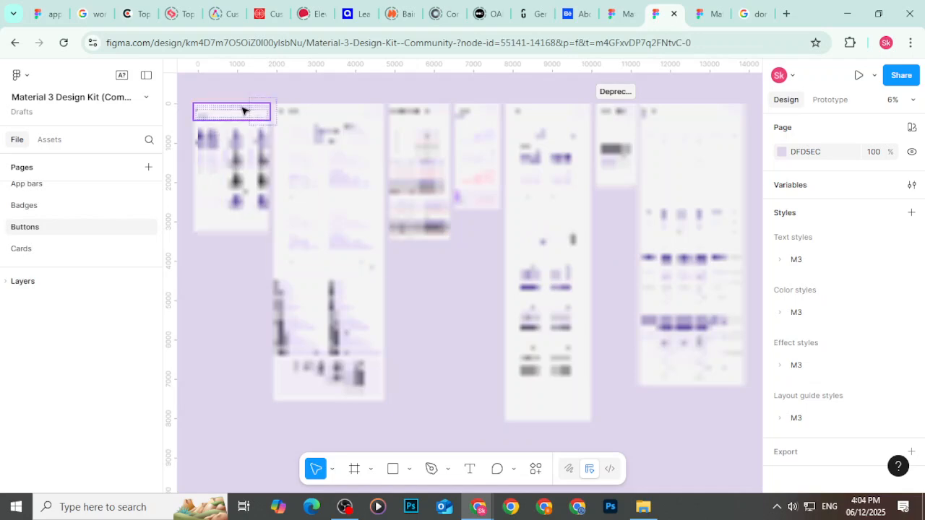
click(198, 105)
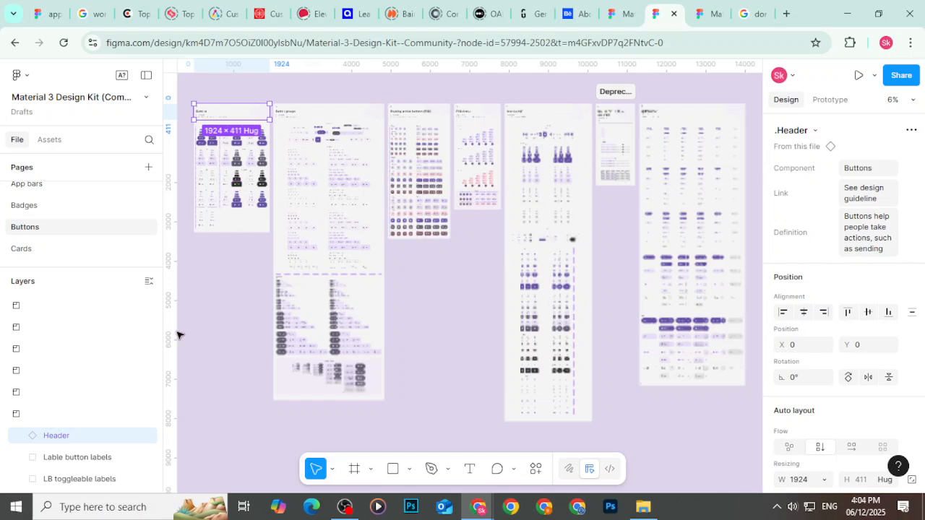
click(8, 416)
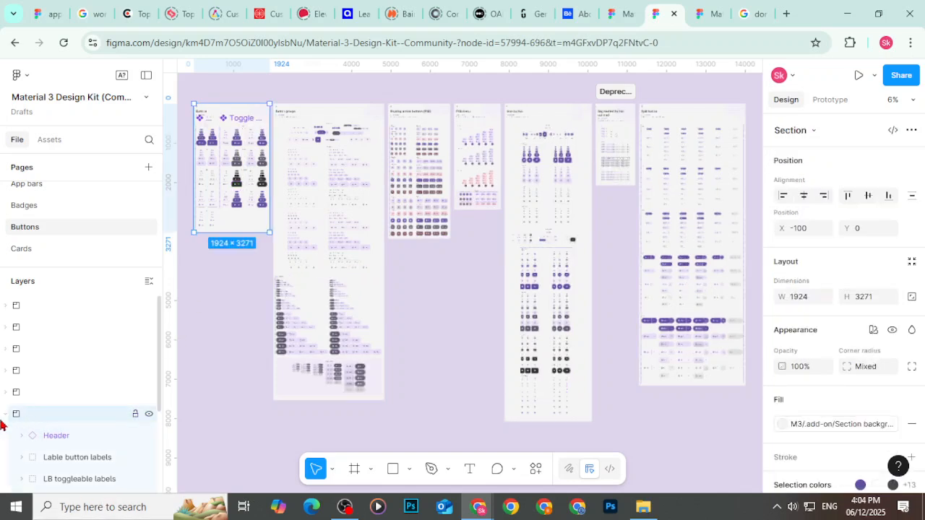
click(6, 417)
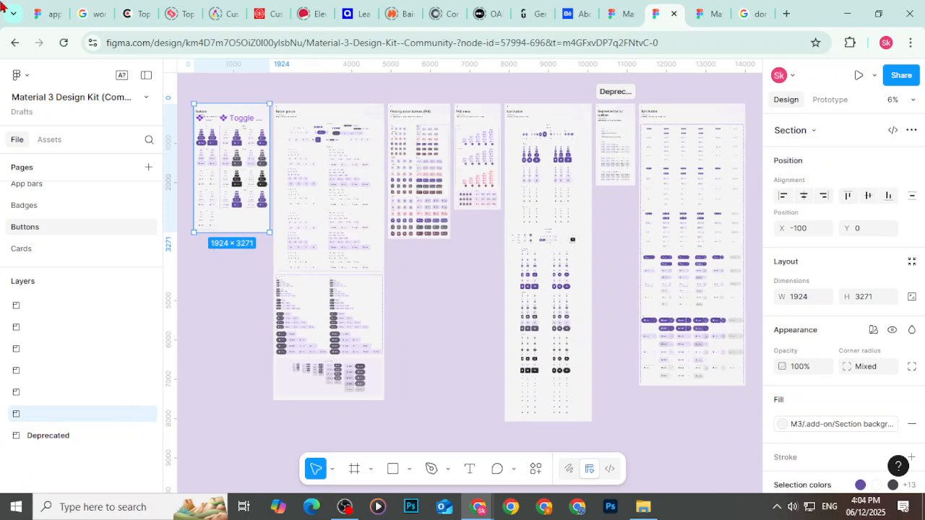
Step: Switch to the app project file and review the Filled and Tonal button variants on its design system page
click(54, 14)
scroll(403, 311, up, 1)
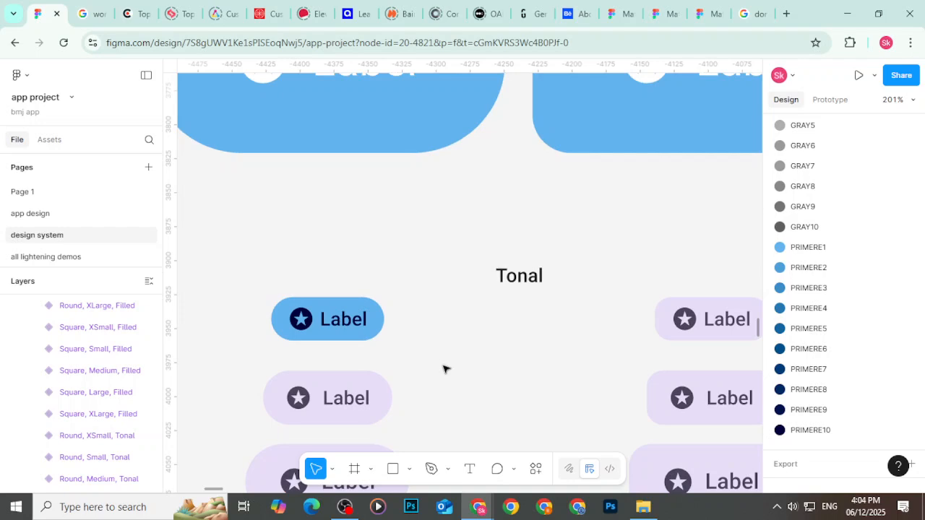
scroll(466, 339, down, 5)
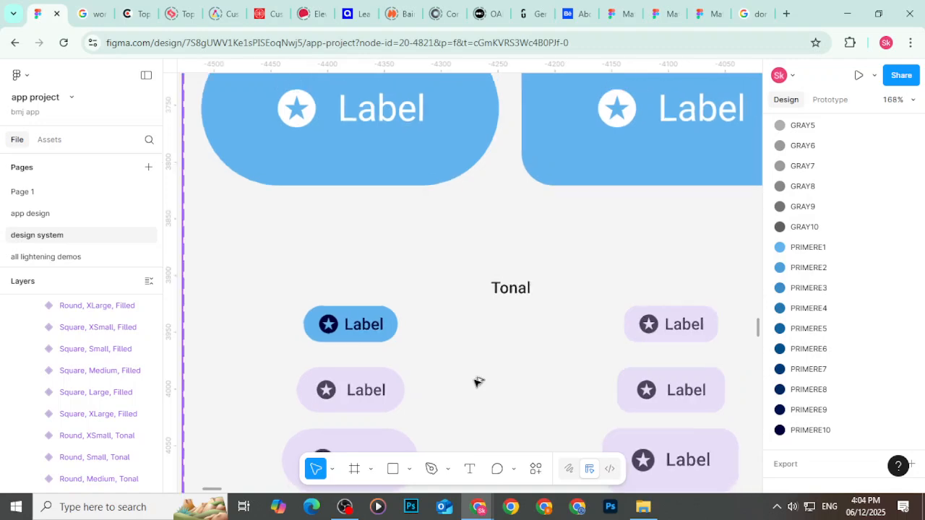
scroll(482, 373, down, 5)
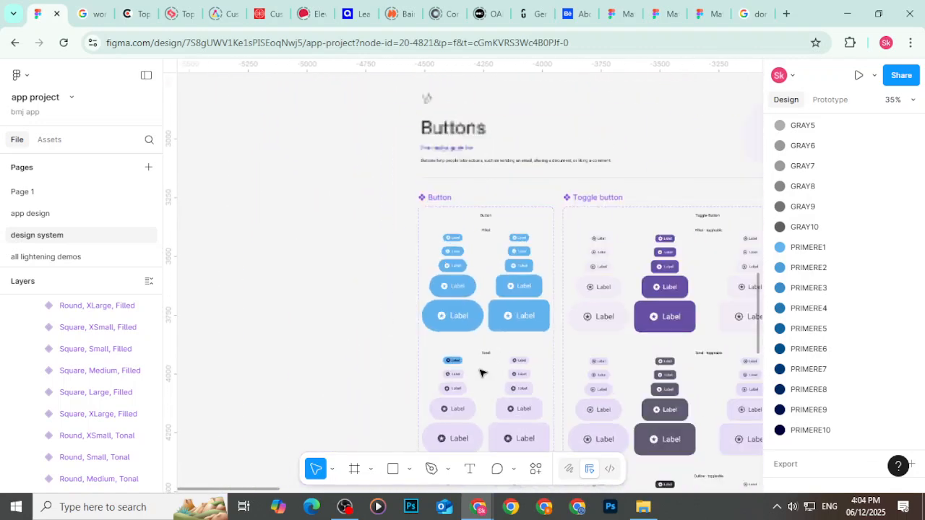
scroll(584, 343, up, 4)
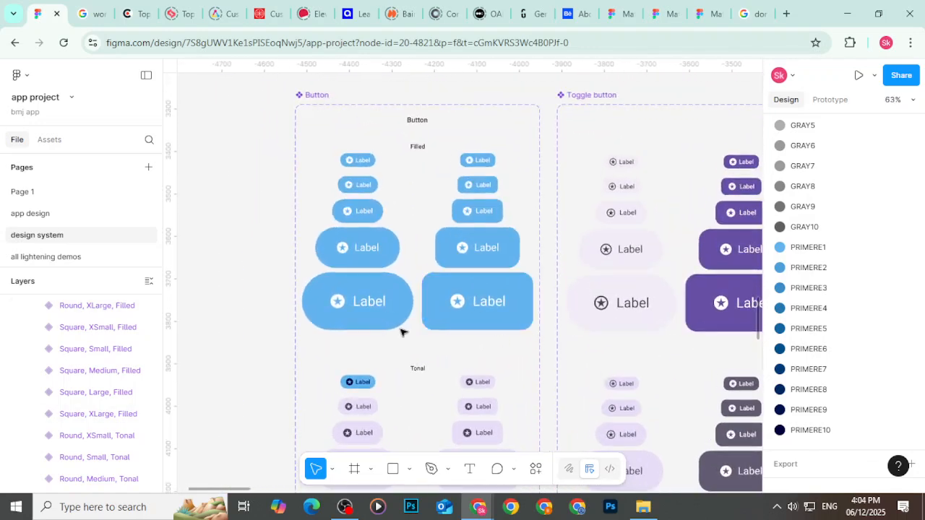
Step: Open the app design page and select the iPhone 16 - 5 frame
click(42, 213)
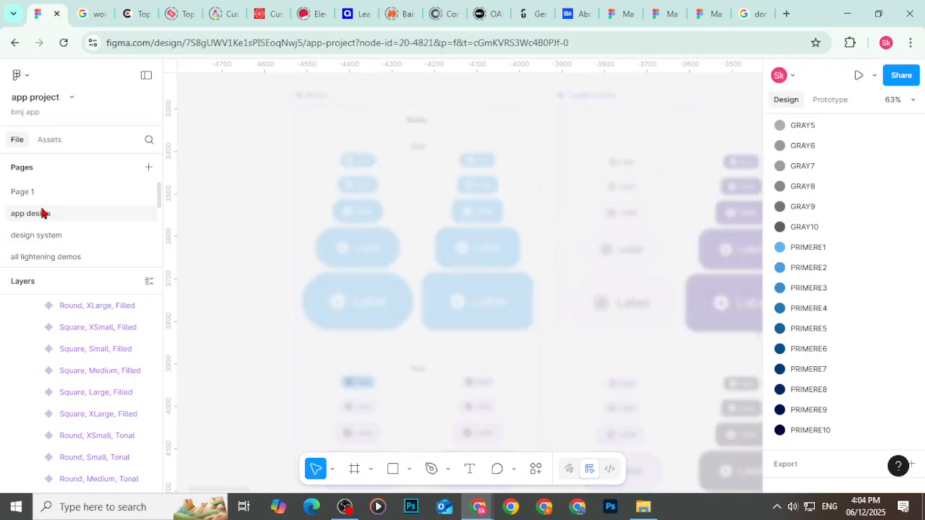
scroll(373, 203, up, 1)
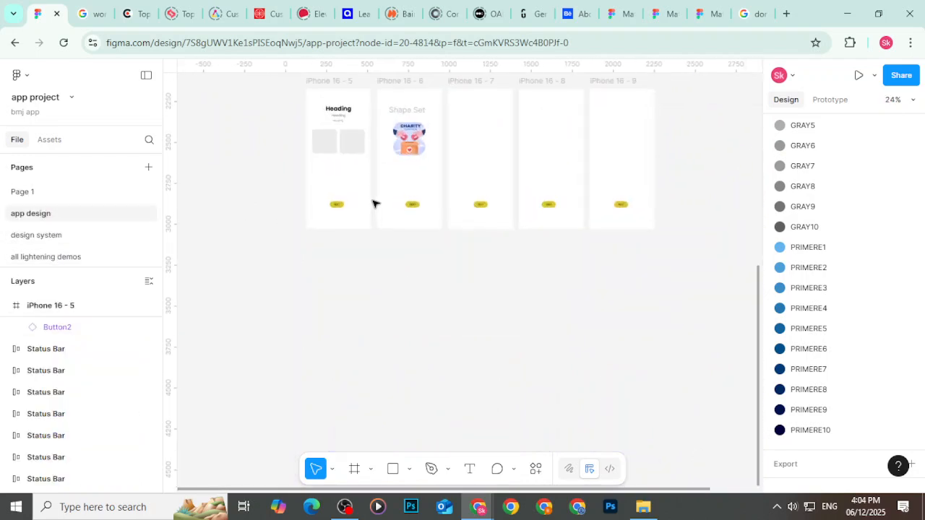
scroll(373, 289, up, 4)
scroll(361, 363, down, 2)
click(341, 233)
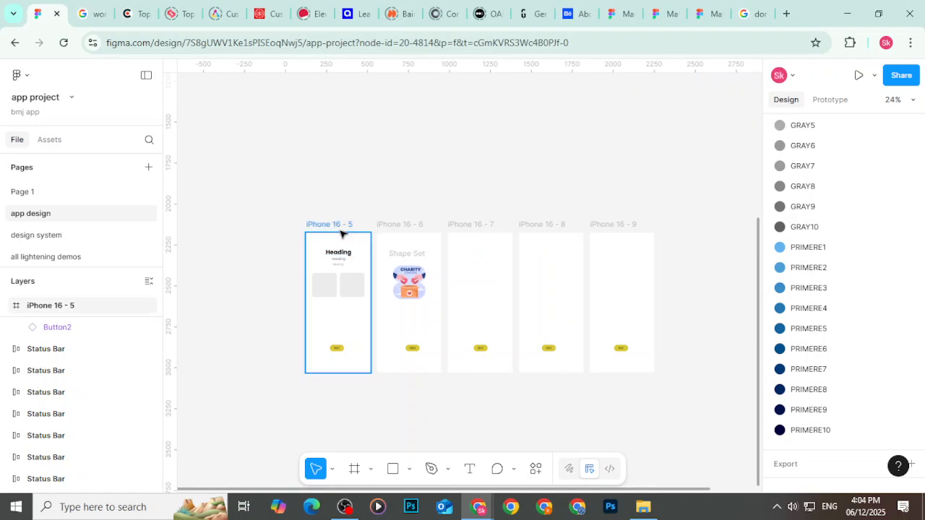
scroll(824, 238, down, 2)
scroll(798, 203, down, 1)
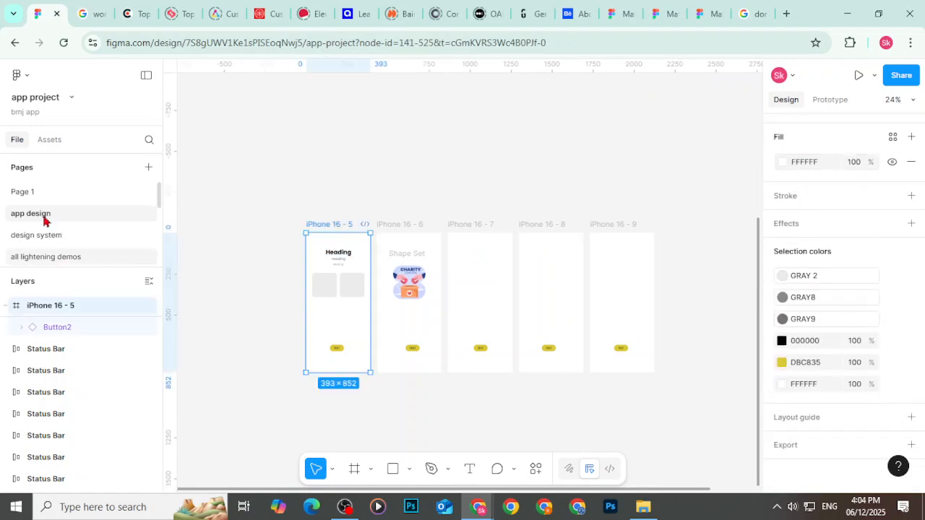
Step: Search the project's assets for "label" and look through the matching components
click(49, 141)
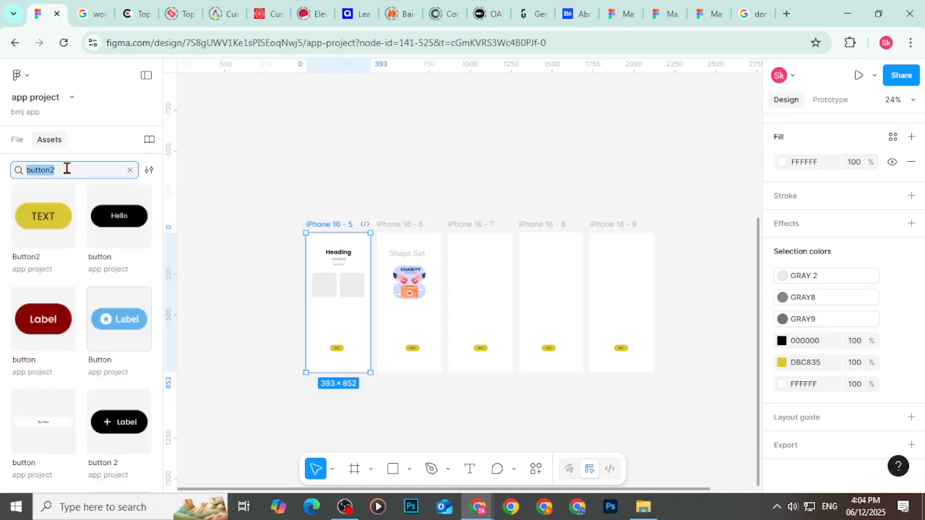
text(label)
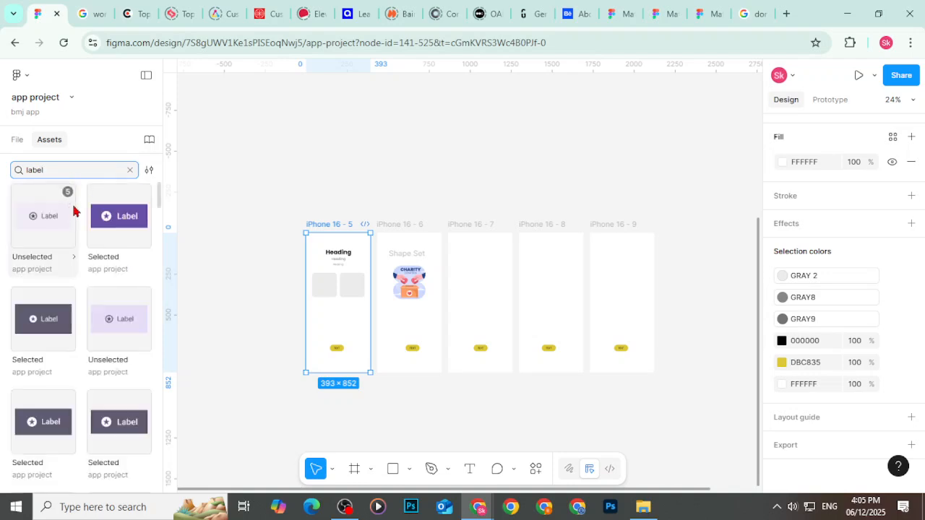
scroll(80, 253, down, 3)
scroll(91, 329, down, 10)
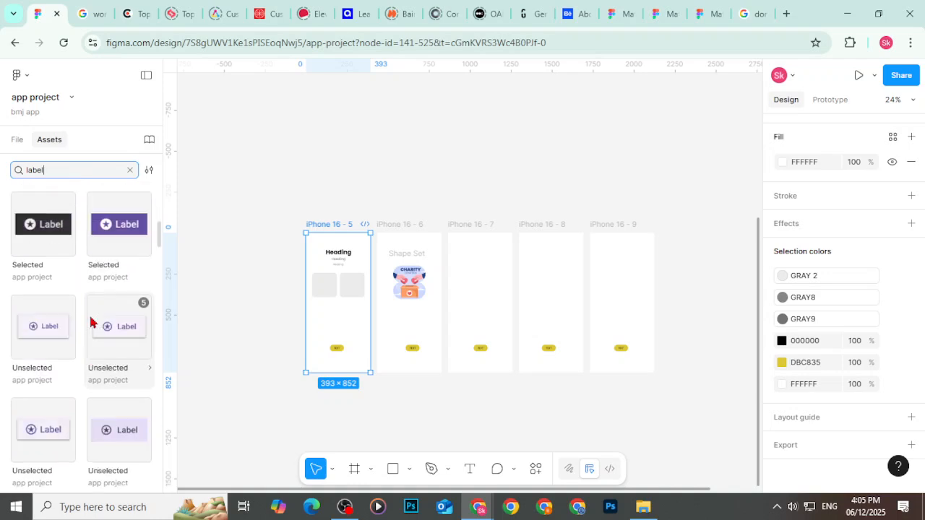
scroll(92, 329, down, 5)
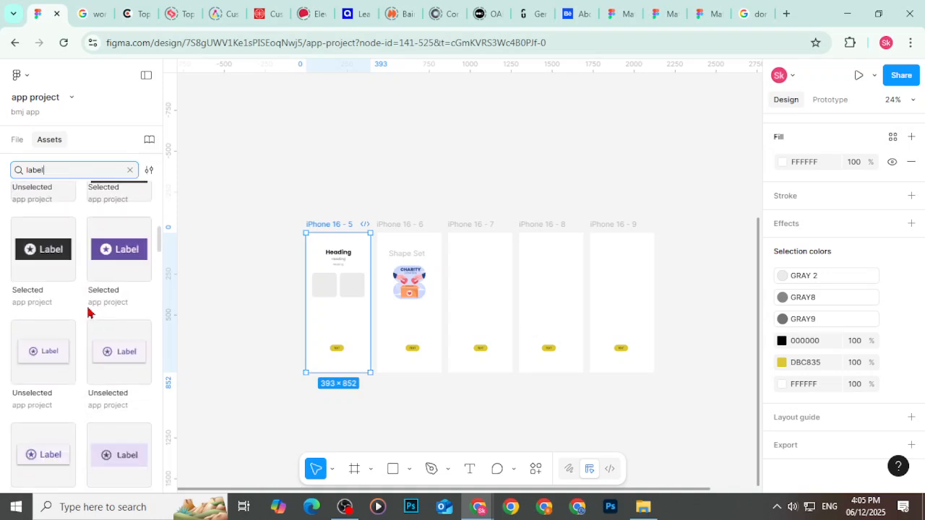
Step: Search the assets for "button" and open the details of the blue Button component with the star icon
drag(55, 169, 10, 173)
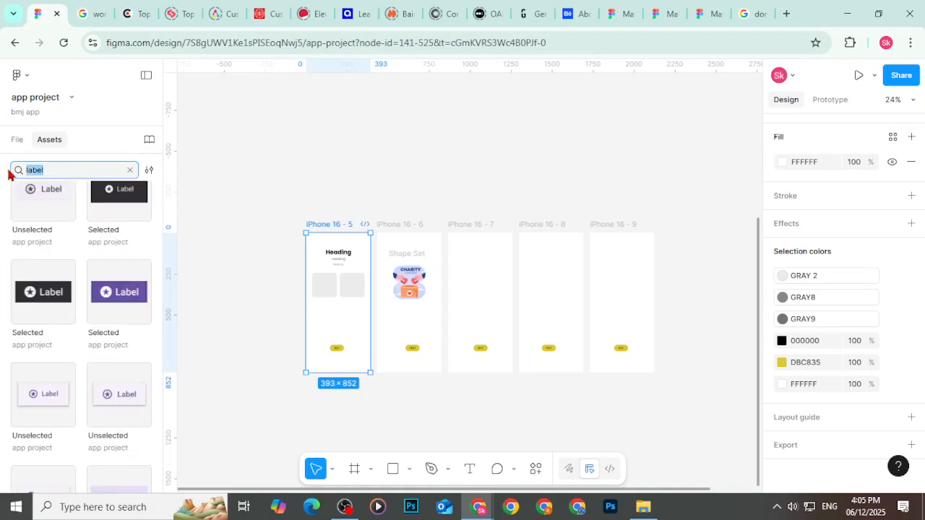
text(button)
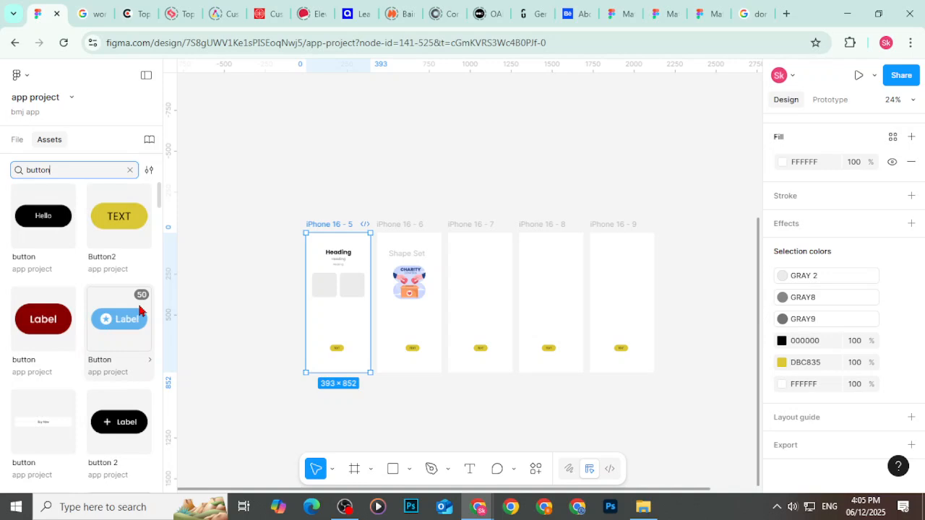
click(120, 361)
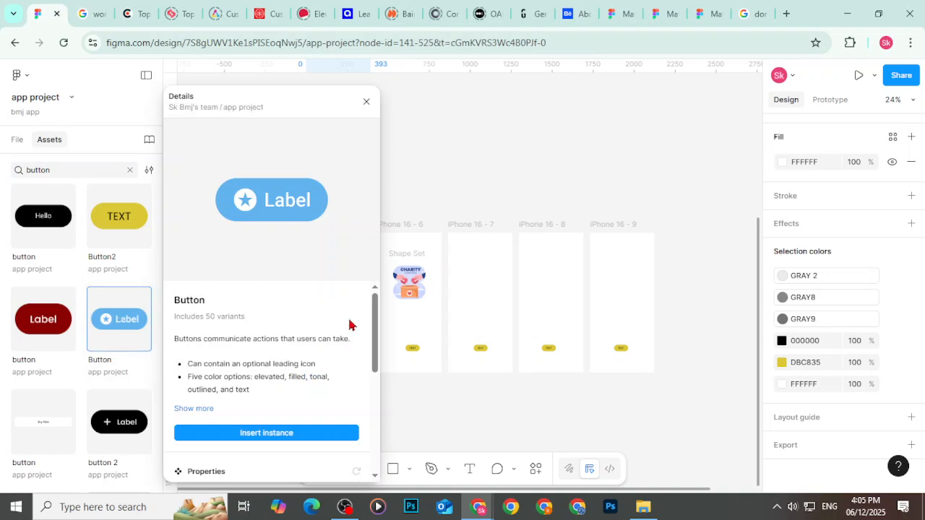
Step: Try the Square type on the Button component's preview and set the type back to Round
scroll(296, 318, down, 2)
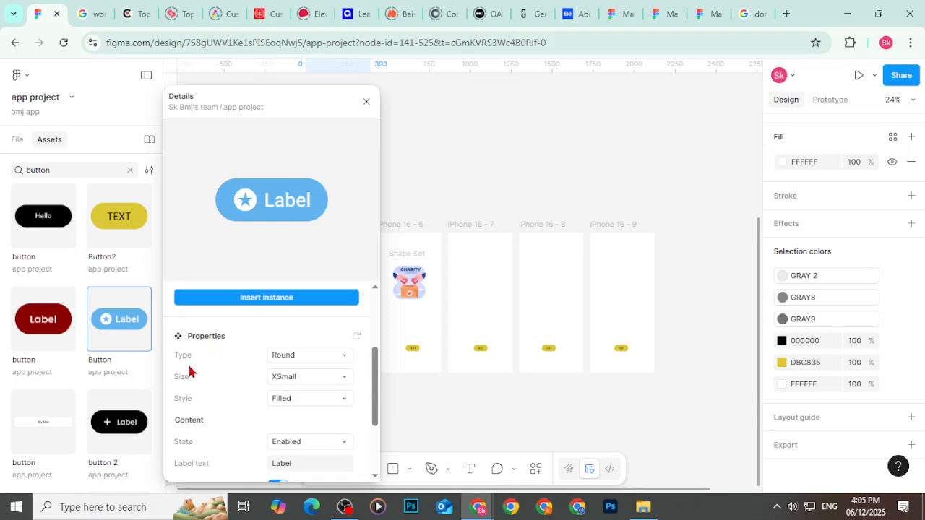
click(288, 357)
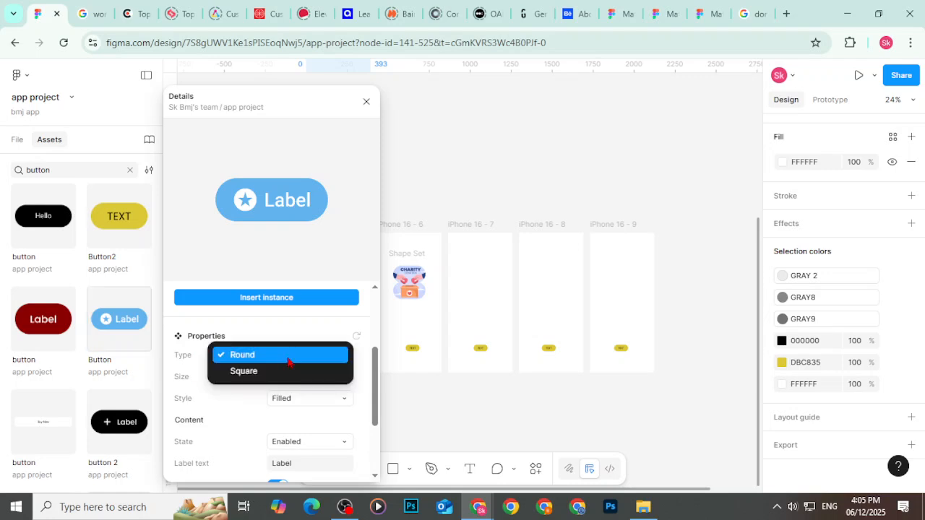
click(289, 371)
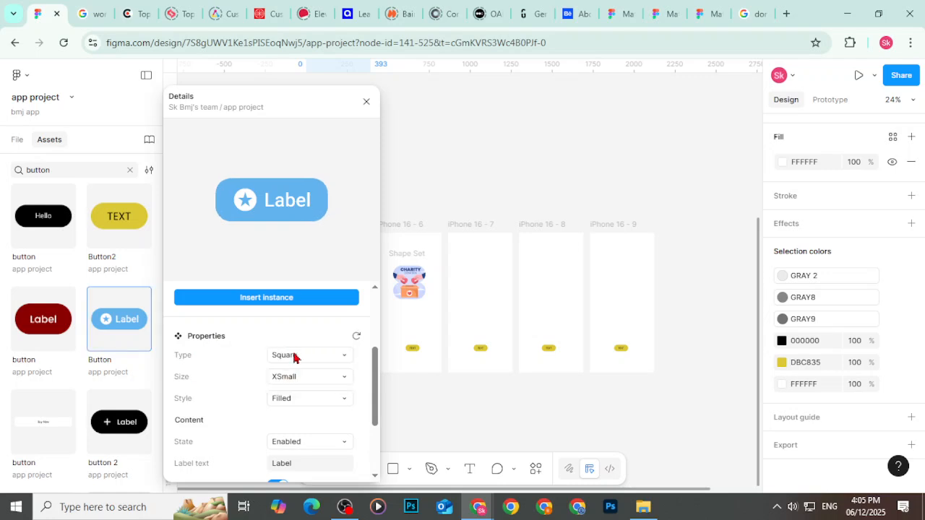
click(294, 357)
click(293, 336)
Step: Preview the blue Button component in the Tonal, Outline, Text and Elevated styles, returning to Tonal
click(295, 405)
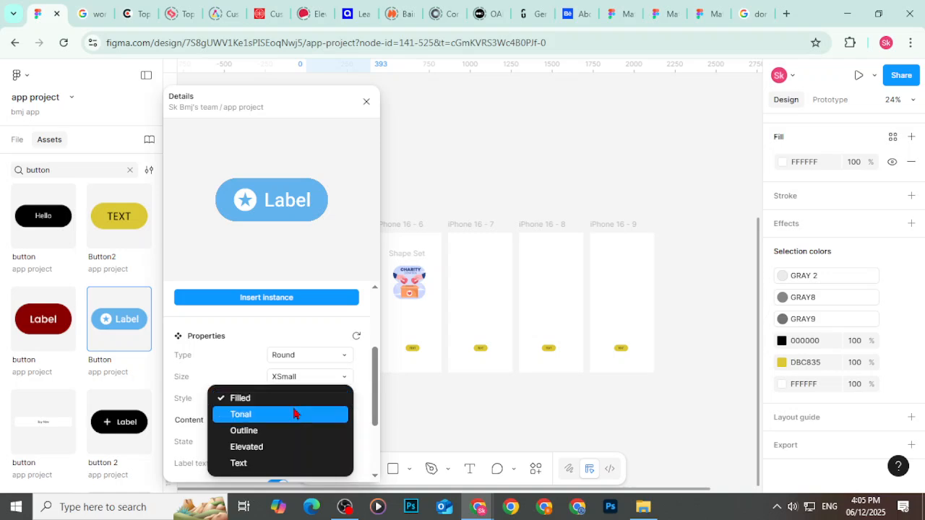
click(295, 413)
click(302, 402)
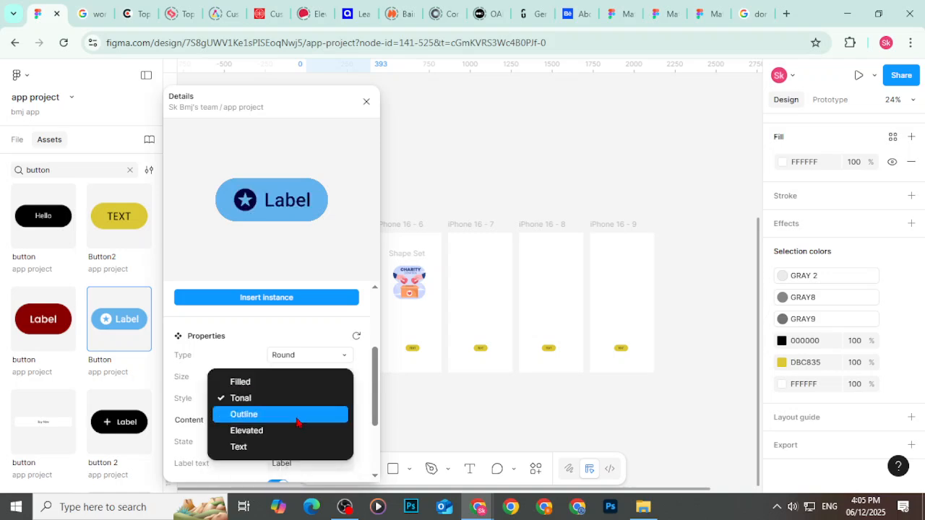
click(300, 416)
click(299, 405)
click(299, 429)
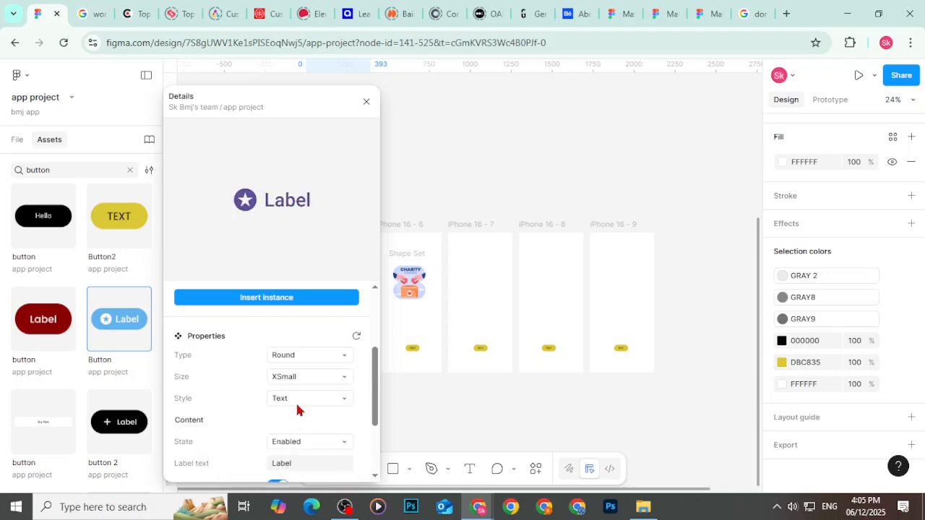
click(299, 406)
click(299, 380)
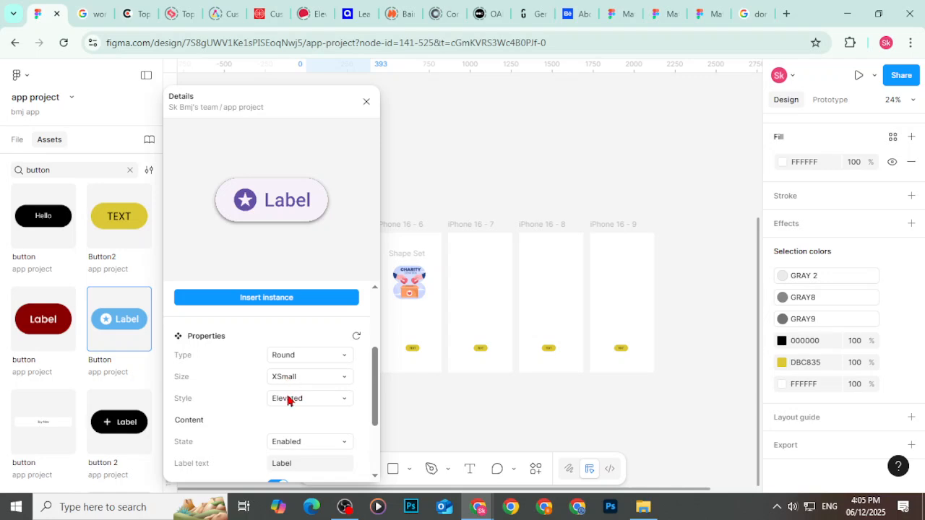
click(289, 398)
click(283, 367)
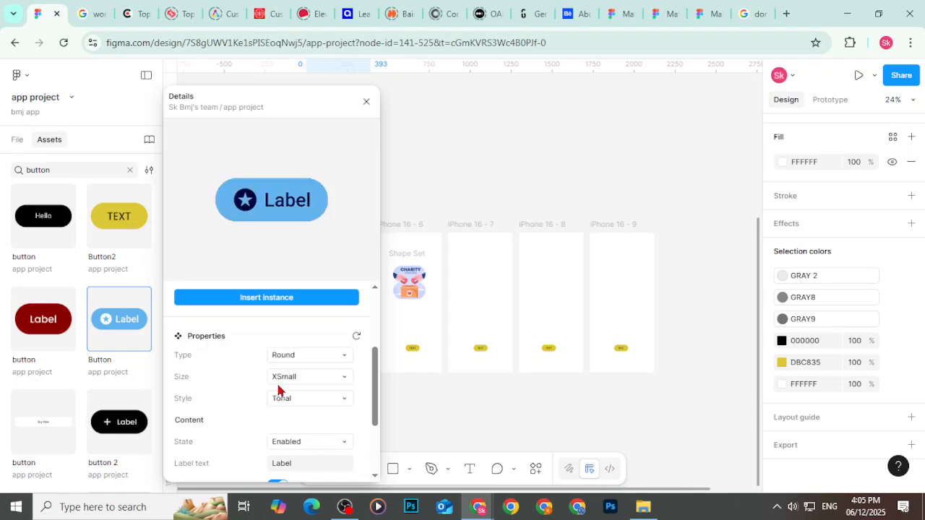
Step: Try the Outline, Elevated and Text styles on the Button preview and set the style back to Filled
click(283, 400)
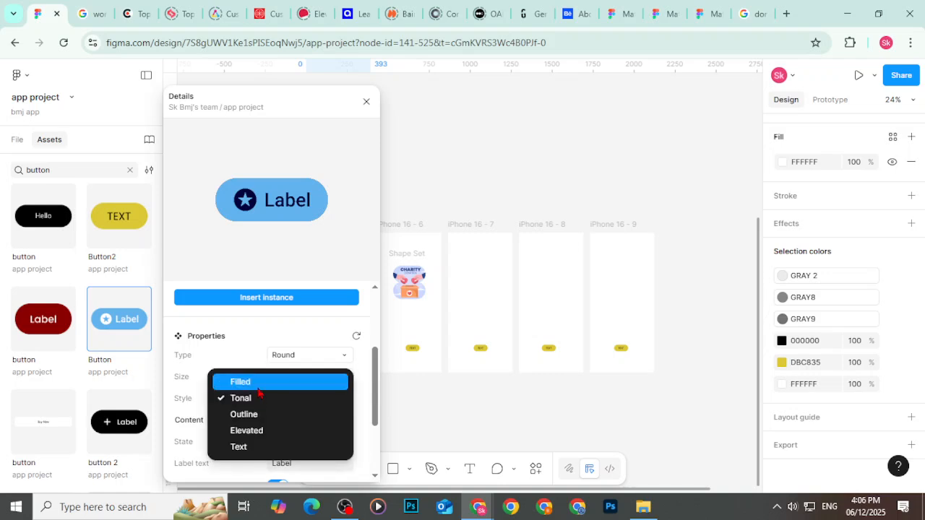
click(249, 422)
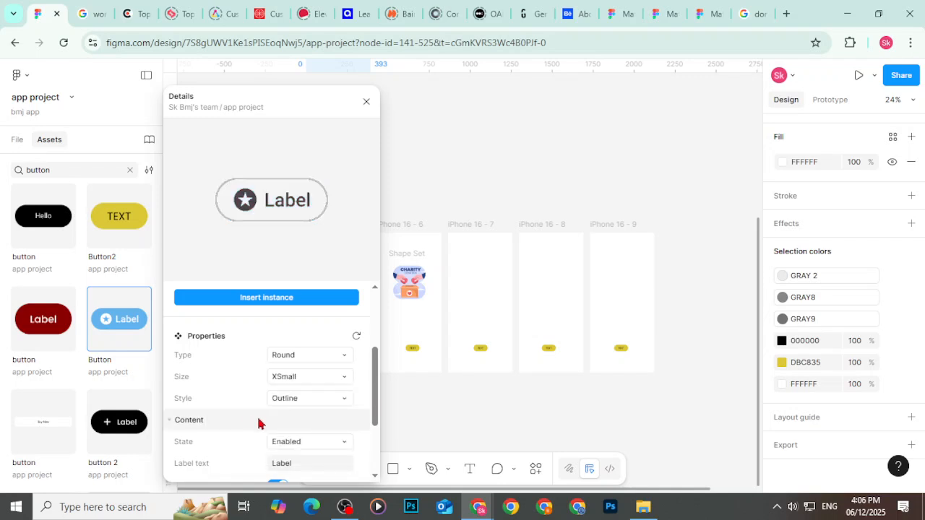
click(284, 400)
click(281, 415)
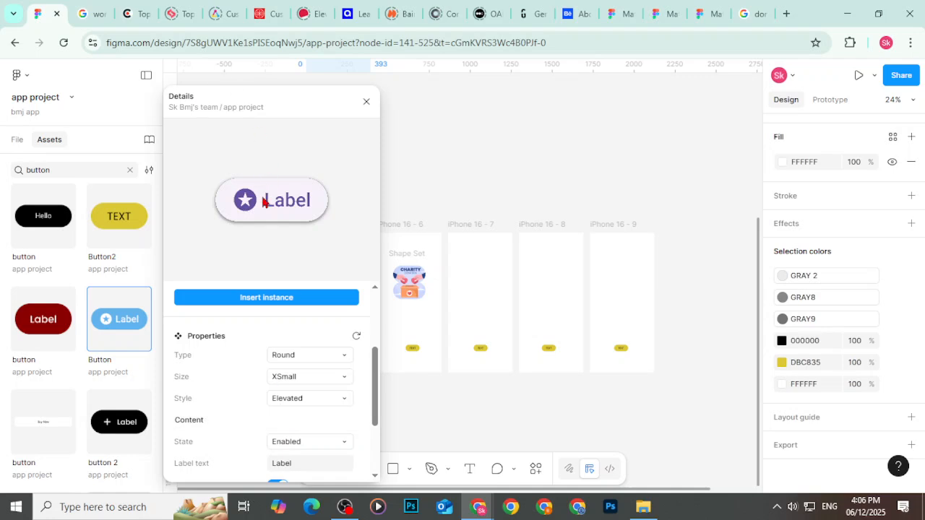
click(295, 400)
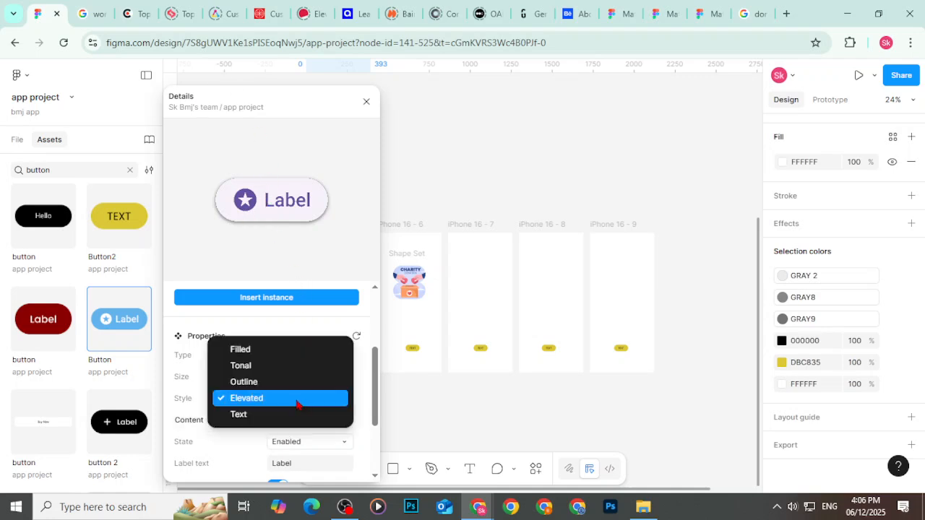
click(295, 414)
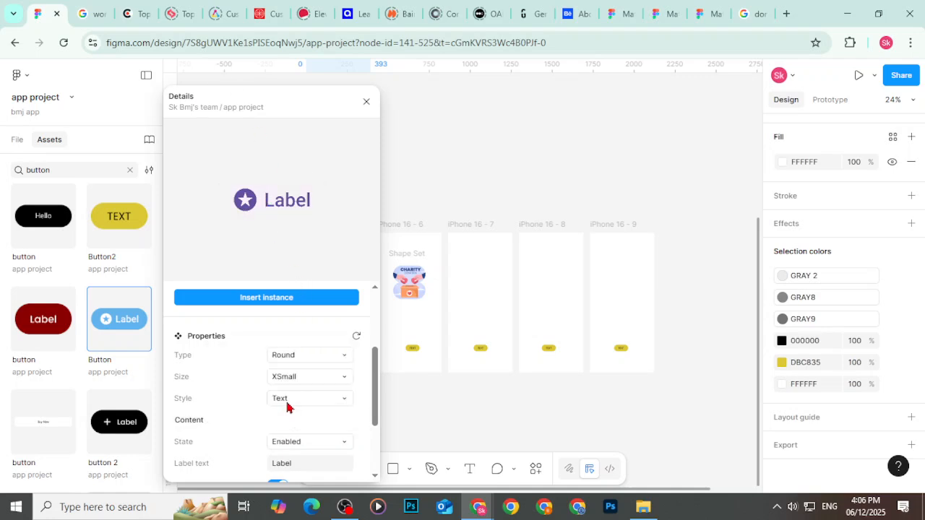
click(287, 401)
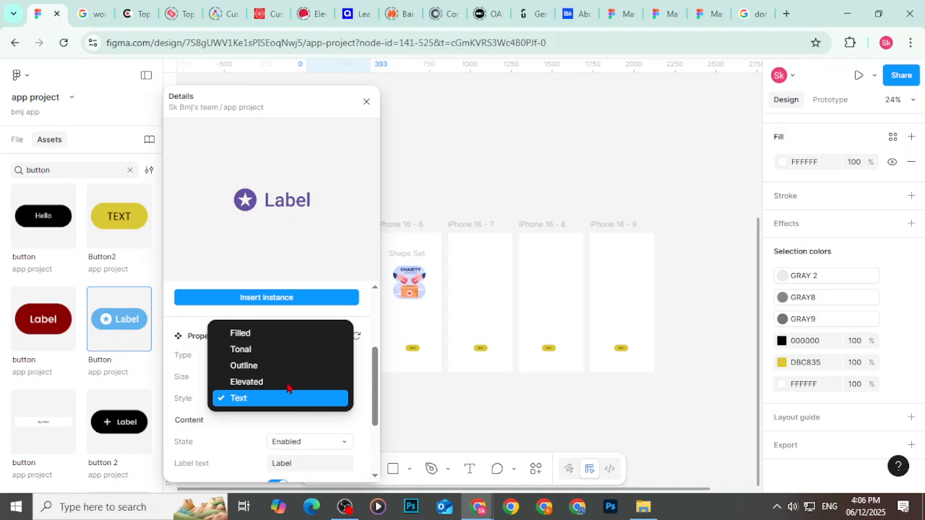
click(292, 334)
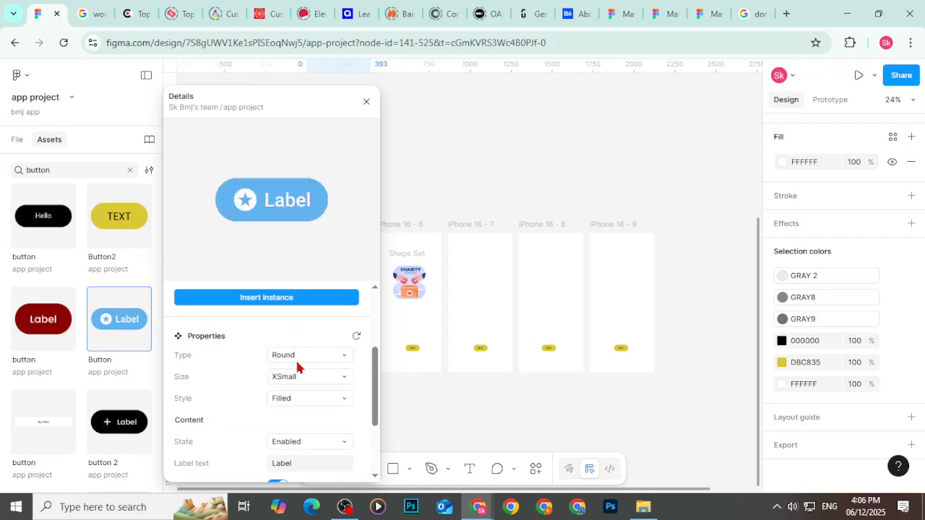
Step: Replace the Button component's label text with the person's first name followed by "masti nhi karo"
scroll(296, 368, down, 3)
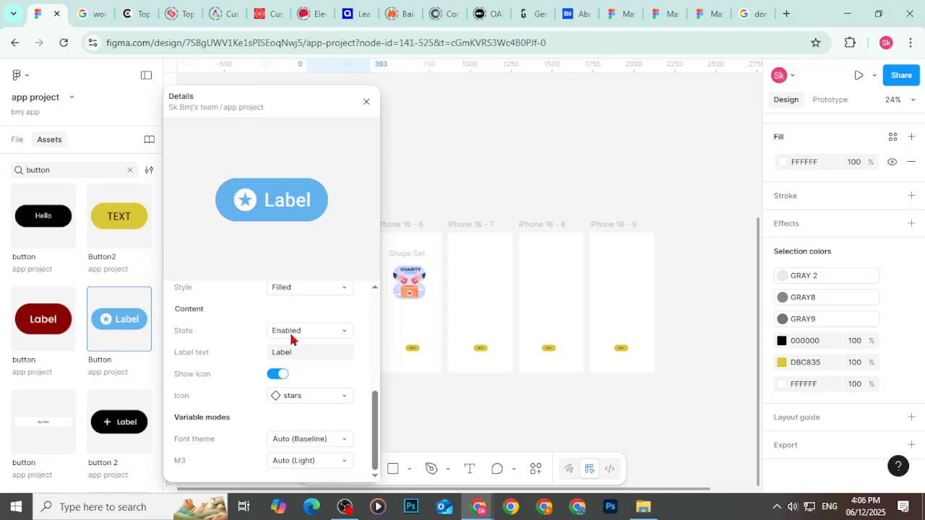
click(311, 357)
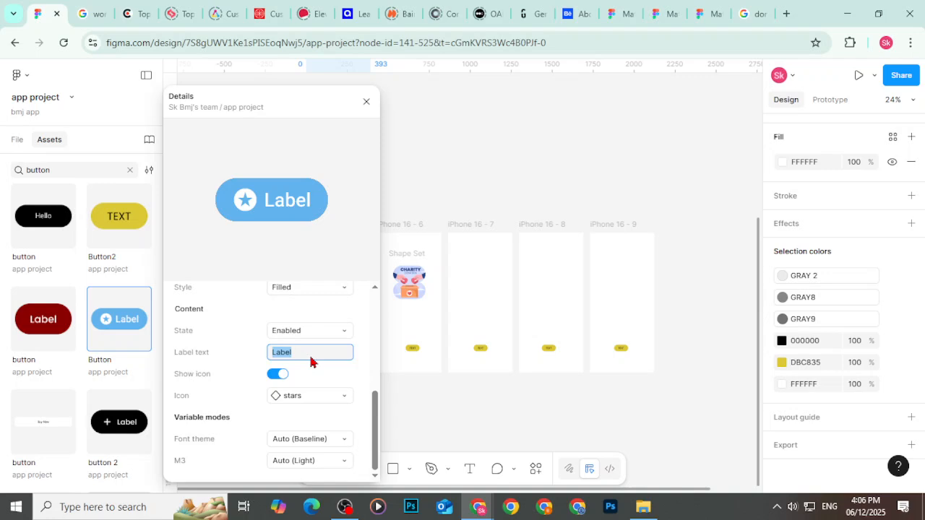
text(Naeem masti nhi ka)
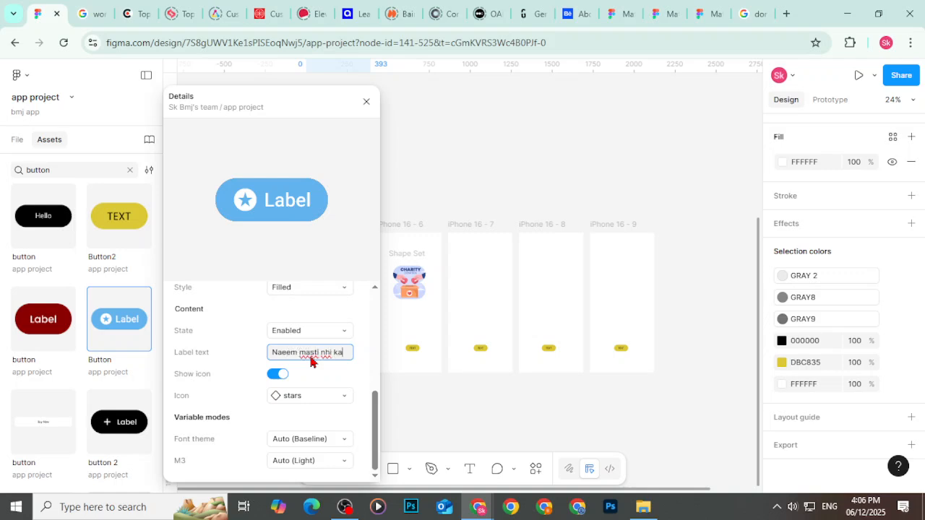
text(ro)
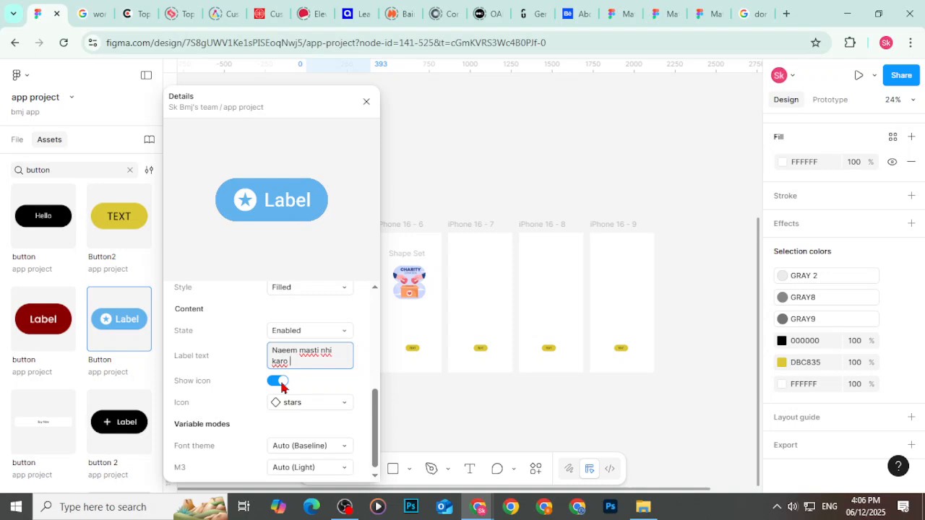
Step: Search the icon instances for "back ar", browse the matches and swap the button's icon to ion:person-sharp
click(291, 403)
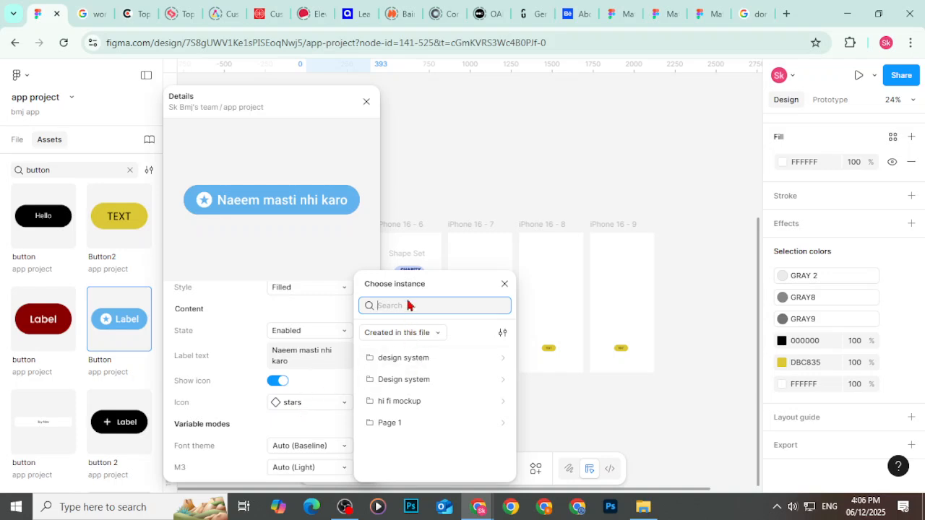
text(back arr)
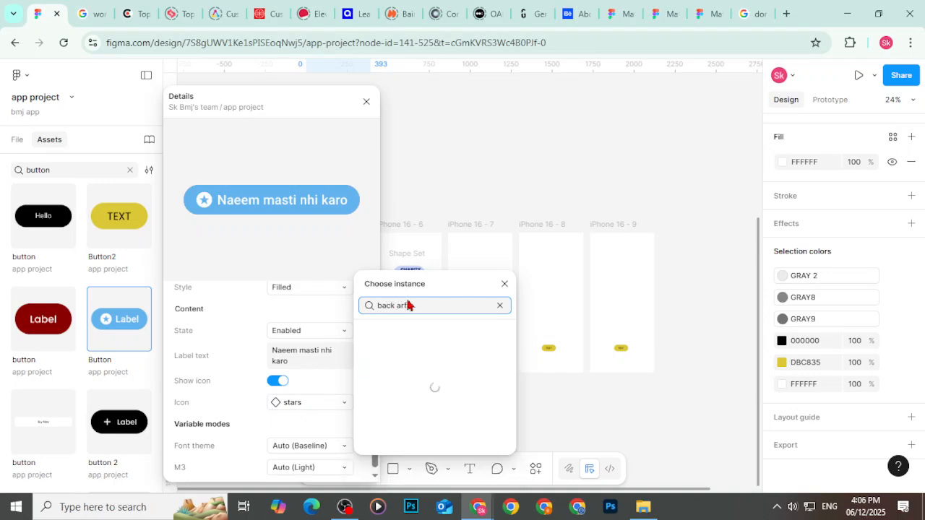
key(BackSpace)
key(BackSpace)
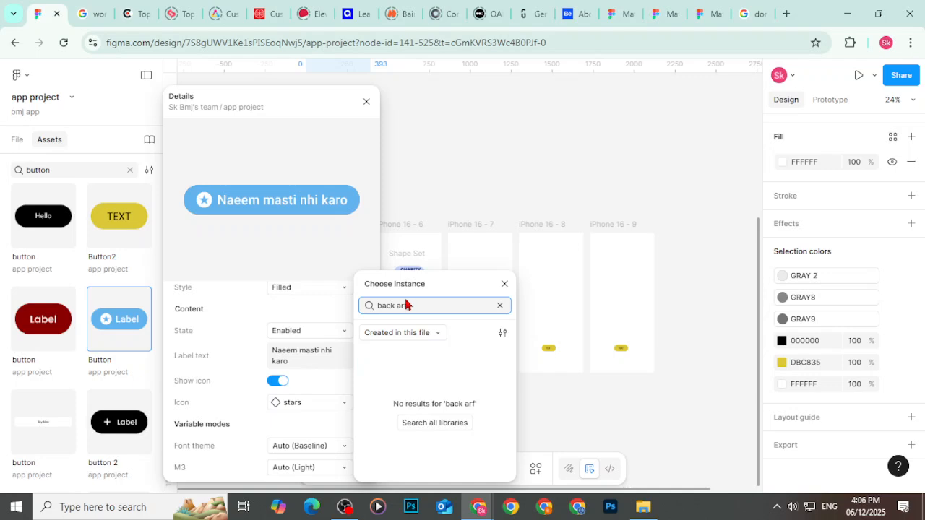
scroll(405, 395, down, 2)
scroll(405, 396, up, 2)
scroll(409, 453, down, 6)
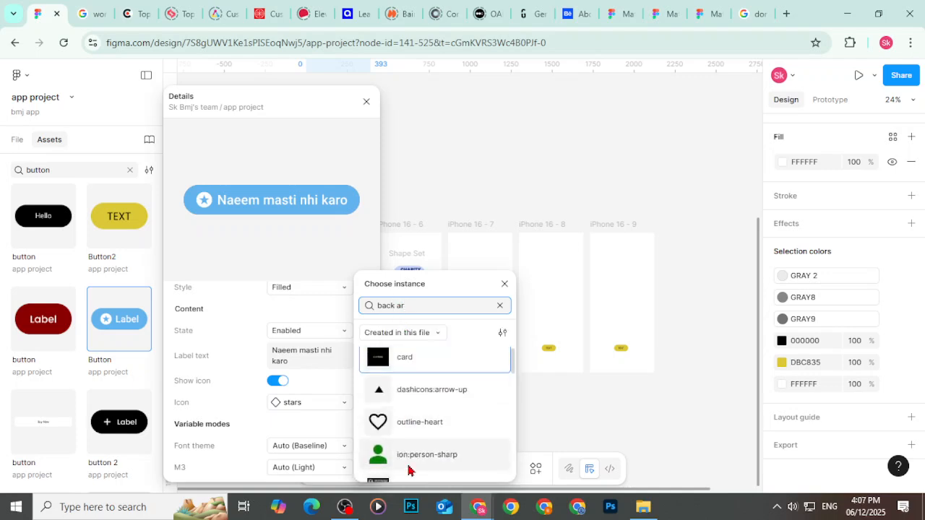
scroll(409, 448, down, 5)
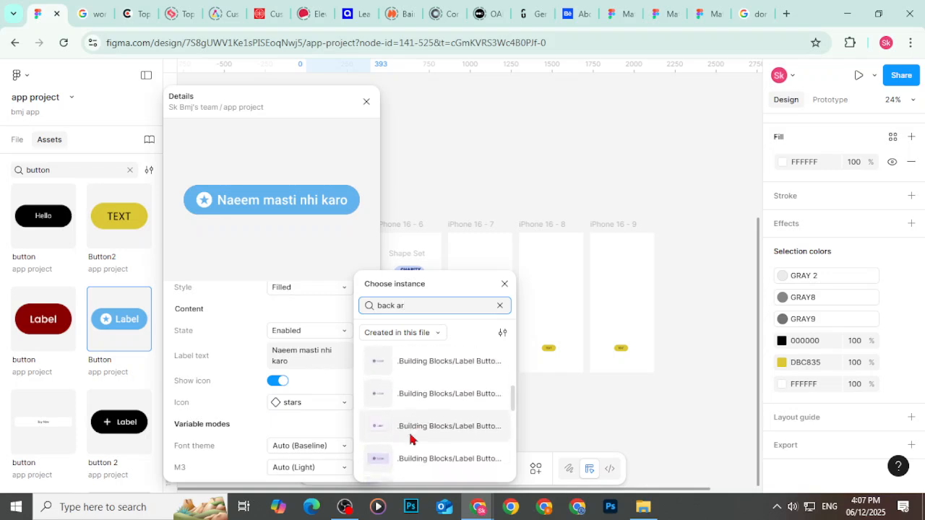
scroll(388, 406, up, 2)
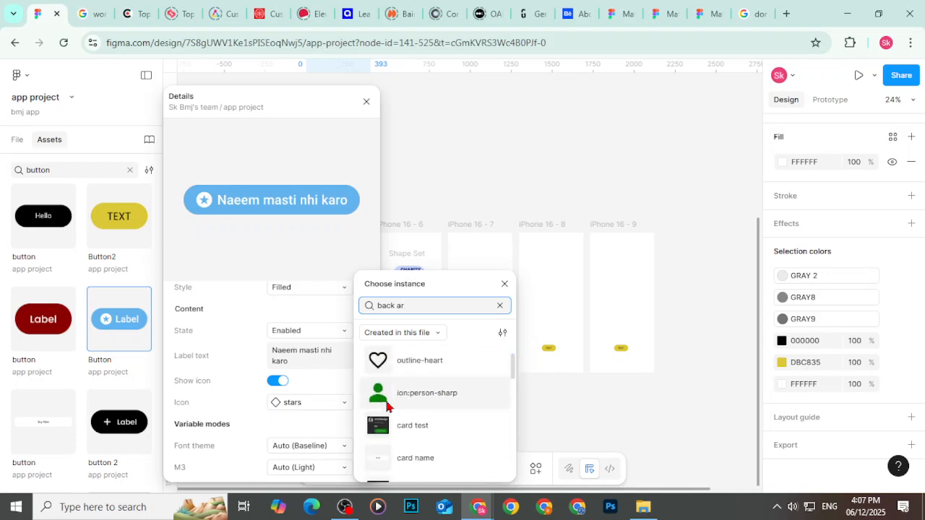
click(392, 405)
click(393, 405)
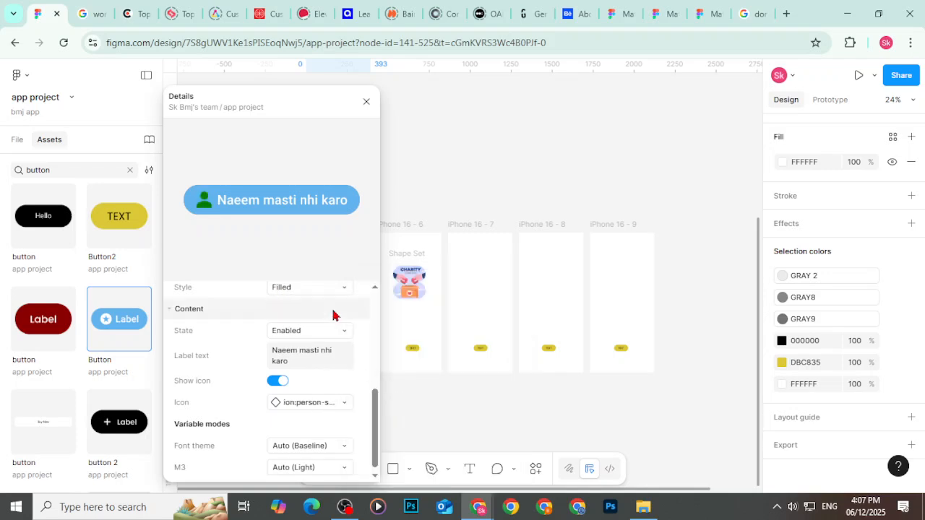
Step: Place the configured Button instance in the upper half of the iPhone 16 - 7 frame, at about X 117, Y 256
scroll(292, 427, down, 1)
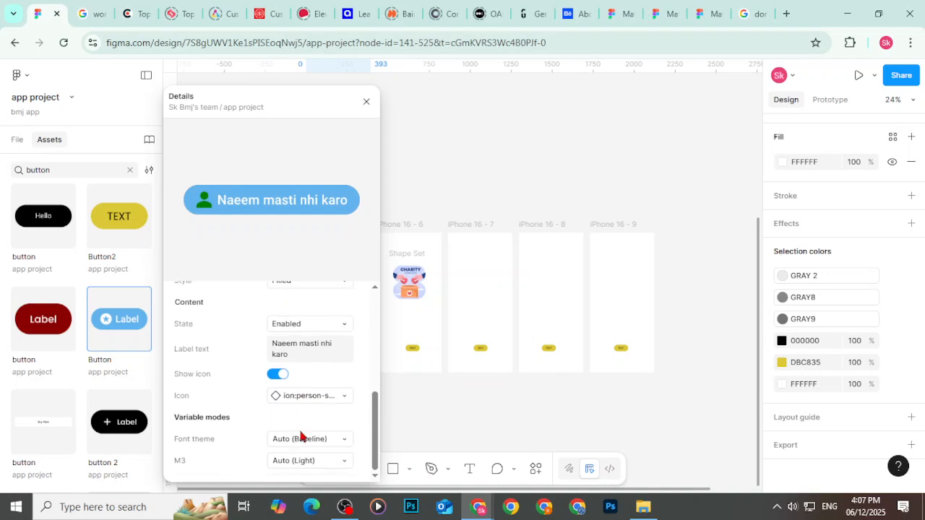
click(461, 234)
drag(461, 237, 481, 279)
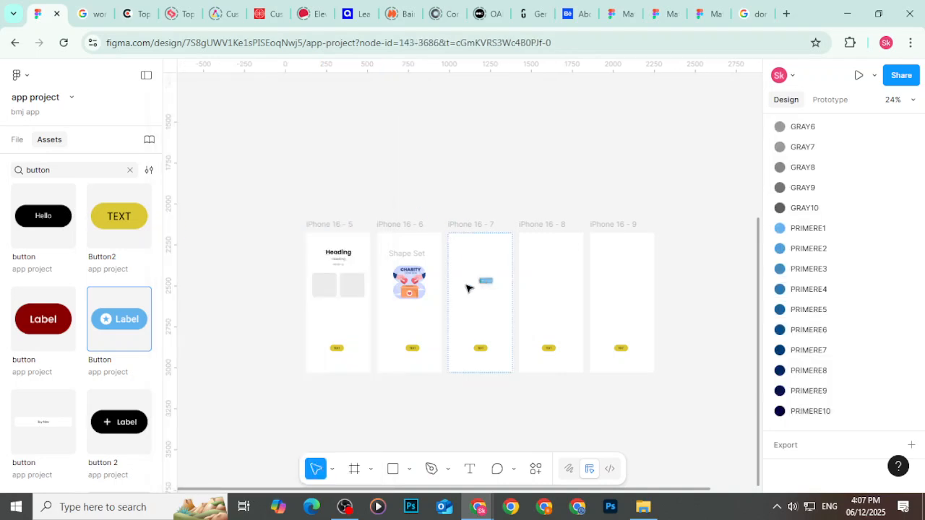
scroll(483, 278, up, 6)
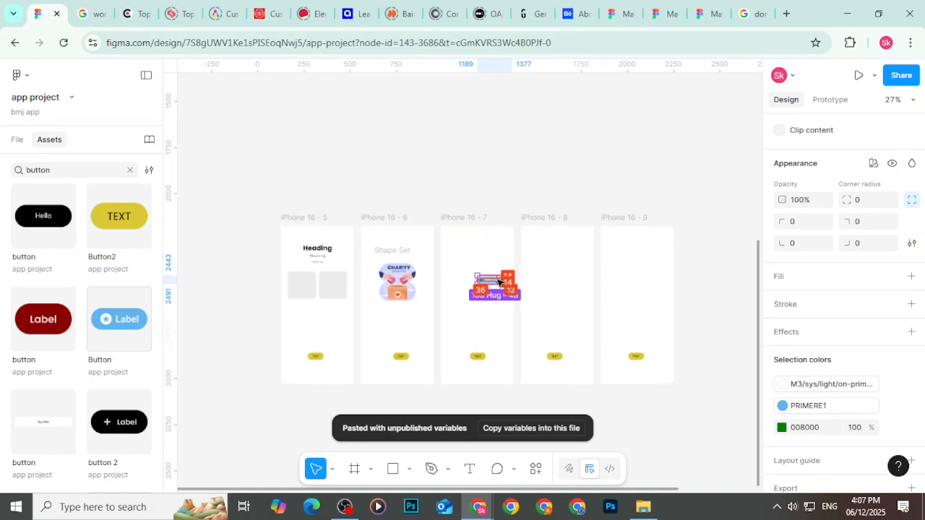
scroll(499, 282, up, 6)
drag(496, 279, 374, 271)
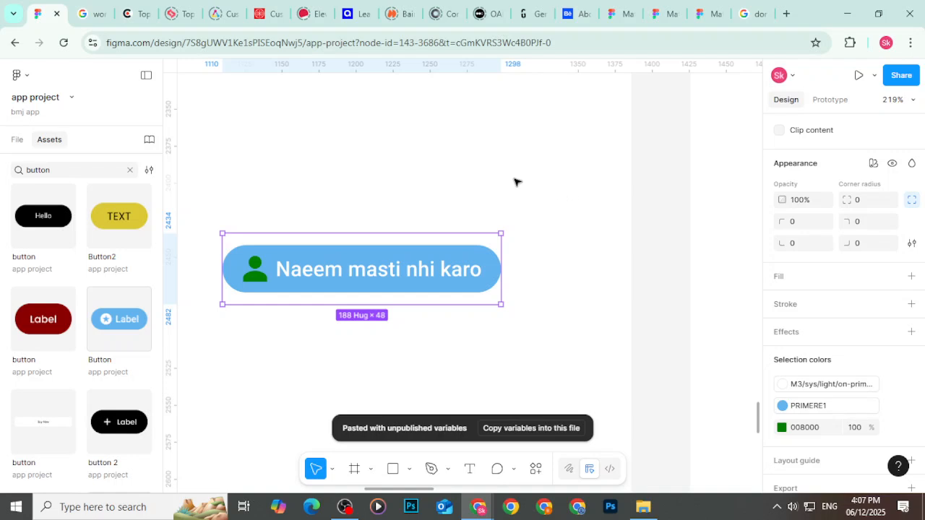
Step: Try deleting the placed button from the iPhone 16 - 7 screen and undo the deletion
scroll(514, 182, down, 4)
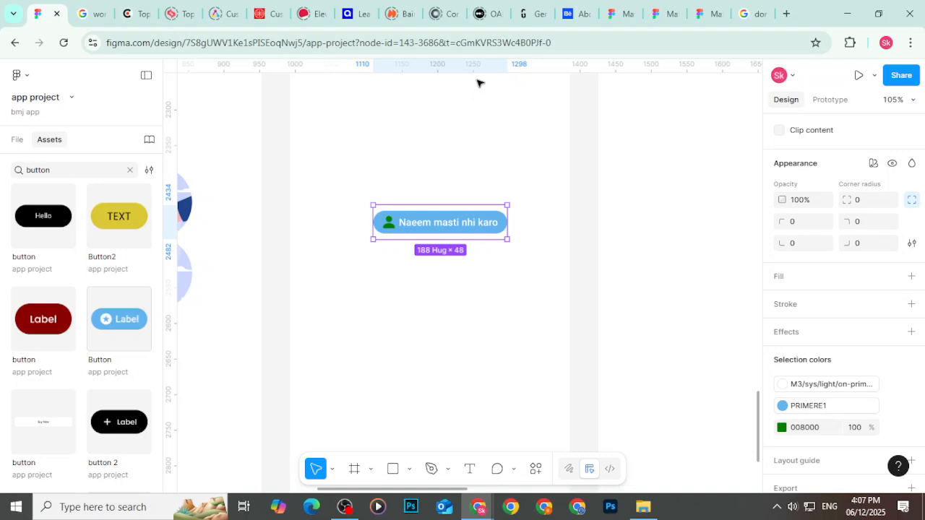
scroll(343, 99, up, 2)
scroll(342, 99, up, 2)
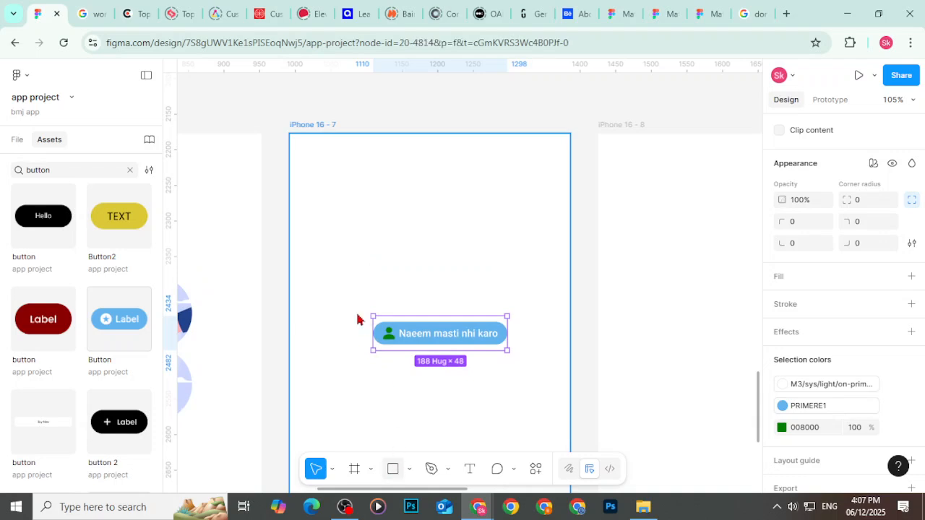
key(Delete)
click(320, 123)
key(ctrl+z)
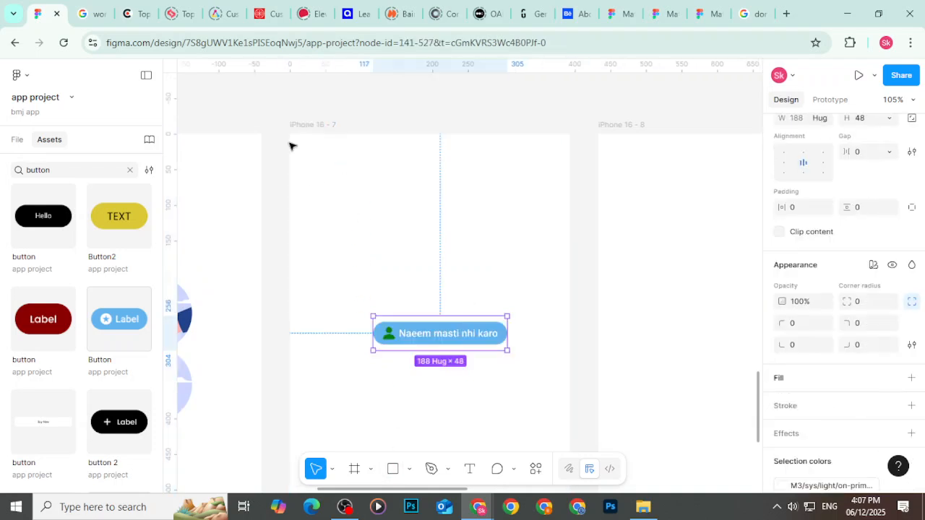
Step: Preview the iPhone 16 - 7 frame as a prototype, view it in full screen and leave full screen
click(321, 123)
click(870, 76)
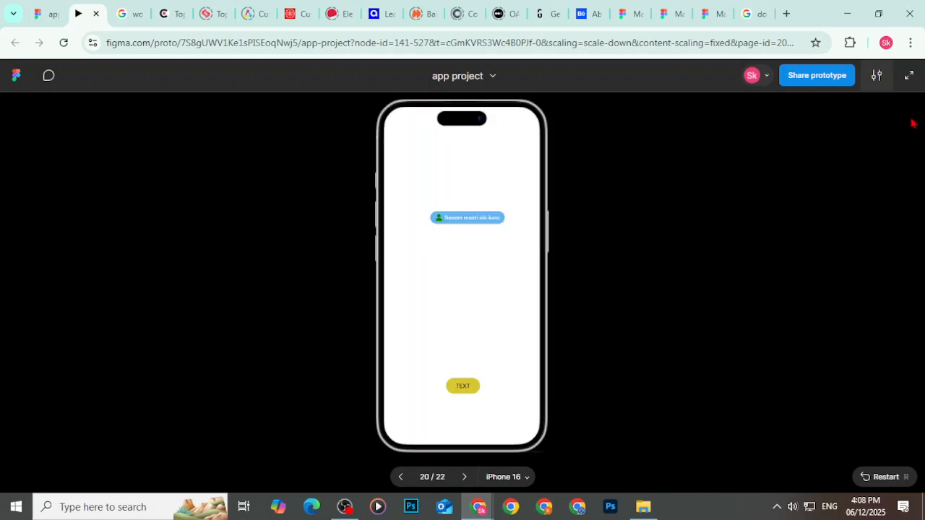
click(913, 75)
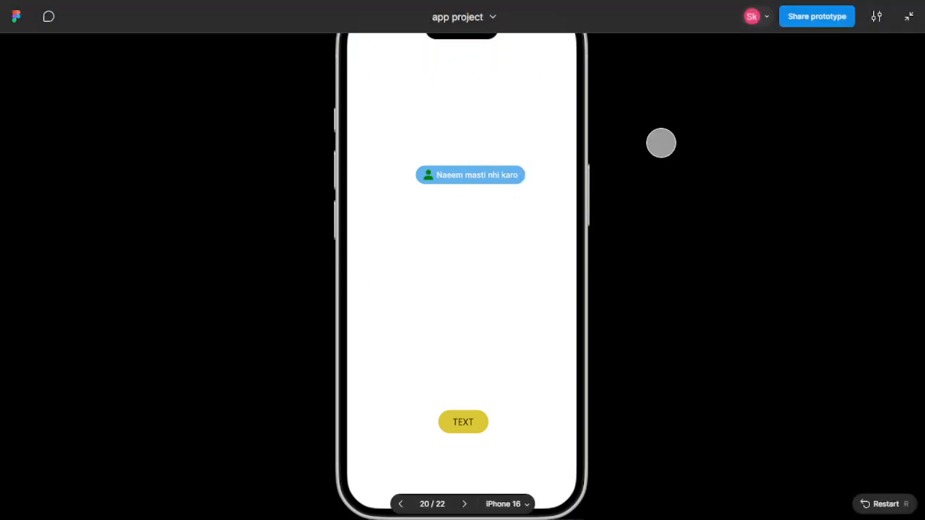
click(909, 16)
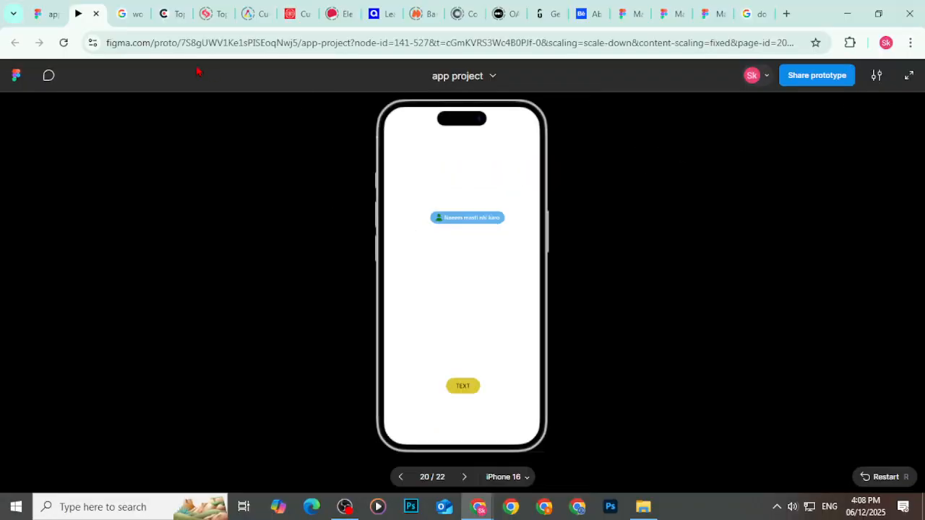
Step: Return to the app project design file, select the blue button in iPhone 16 - 7 and show the file's pages and layers
click(40, 13)
click(473, 333)
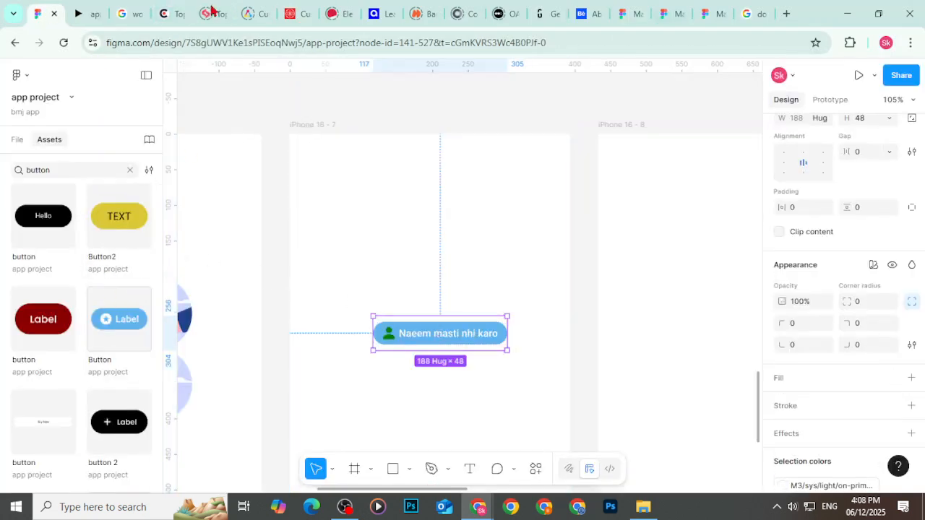
click(15, 141)
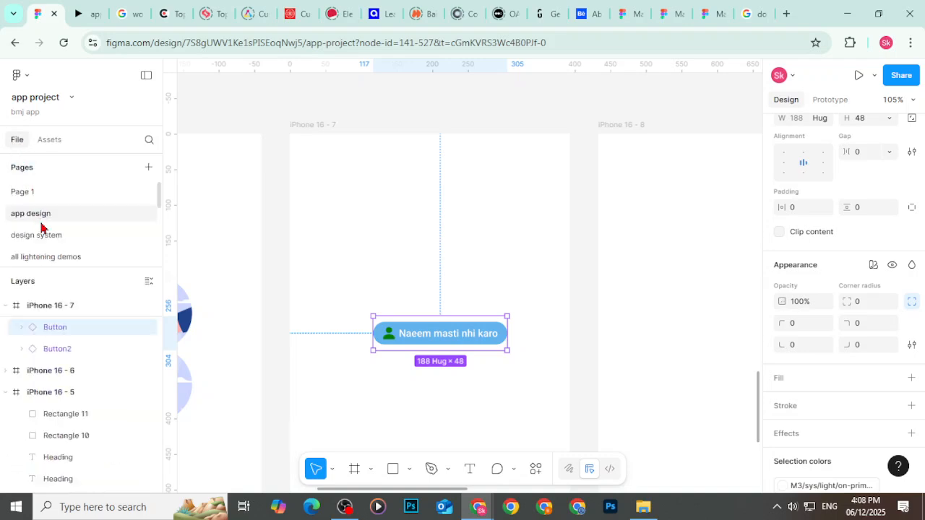
Step: Open the design system page and examine the Small and Medium filled button variants and the neighbouring Toggle button set
click(44, 235)
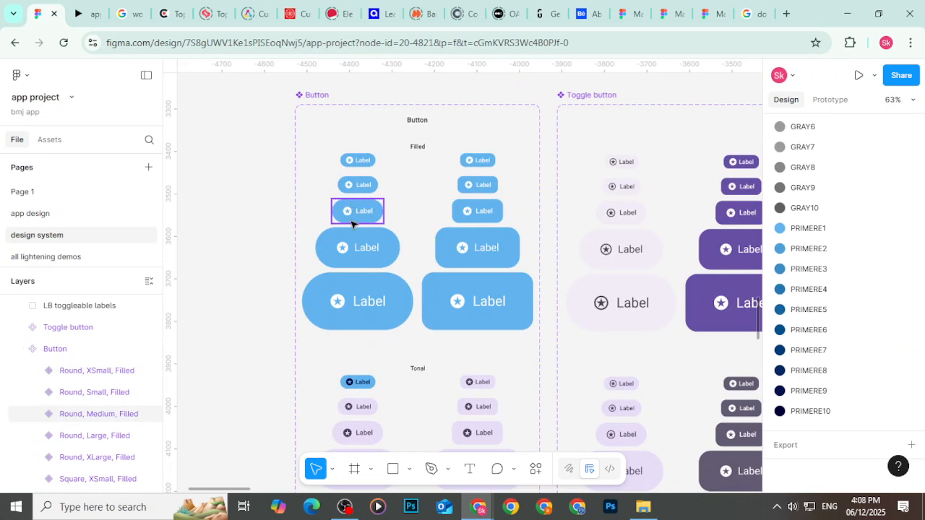
click(352, 191)
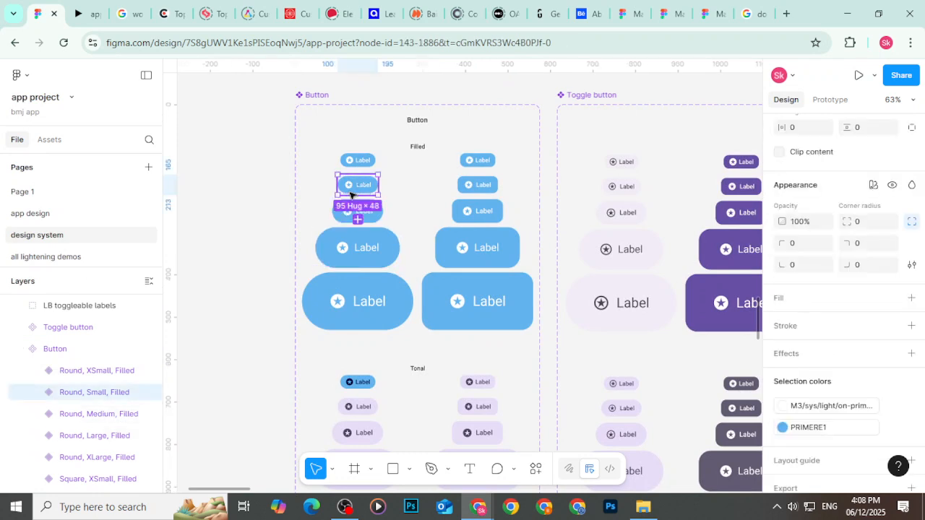
scroll(848, 305, up, 10)
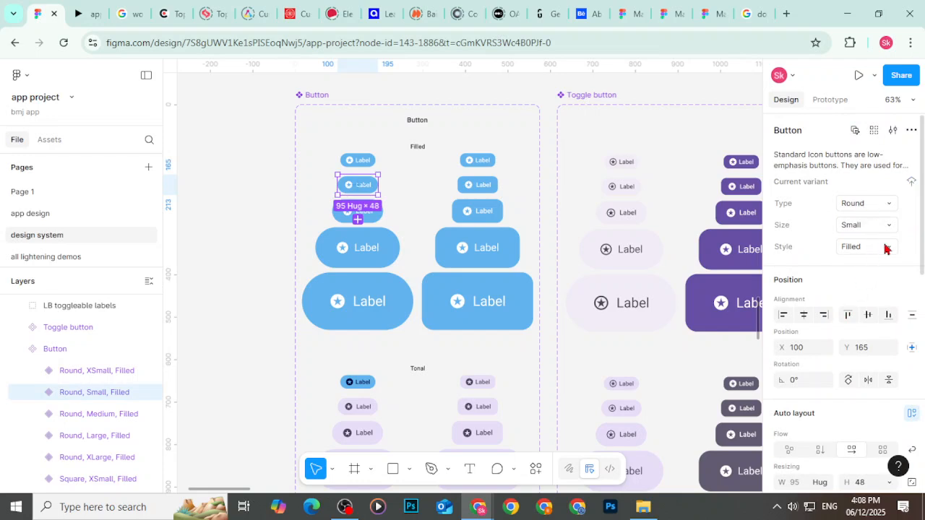
click(372, 222)
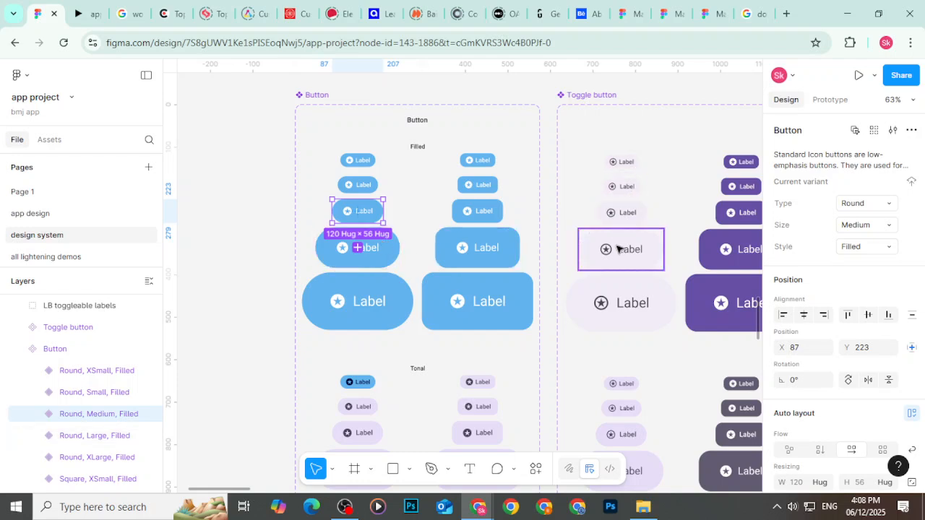
scroll(543, 302, down, 3)
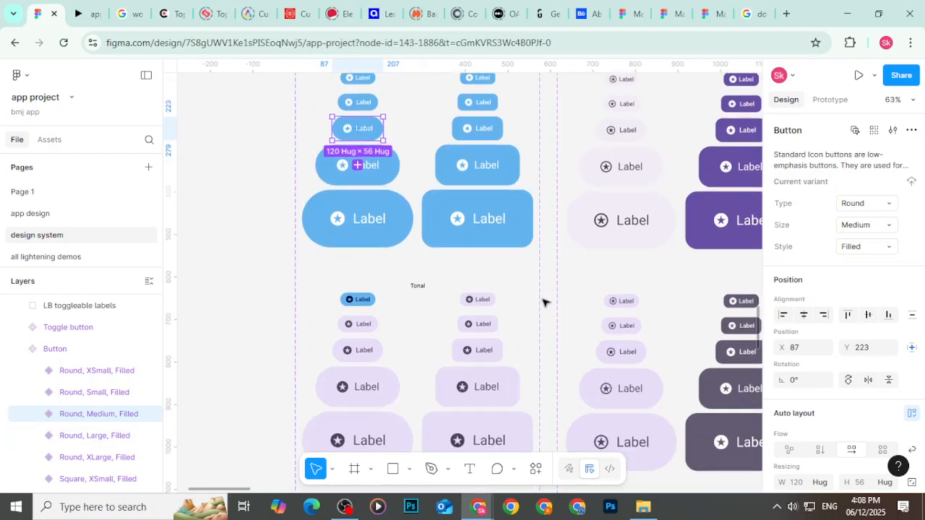
scroll(543, 302, down, 5)
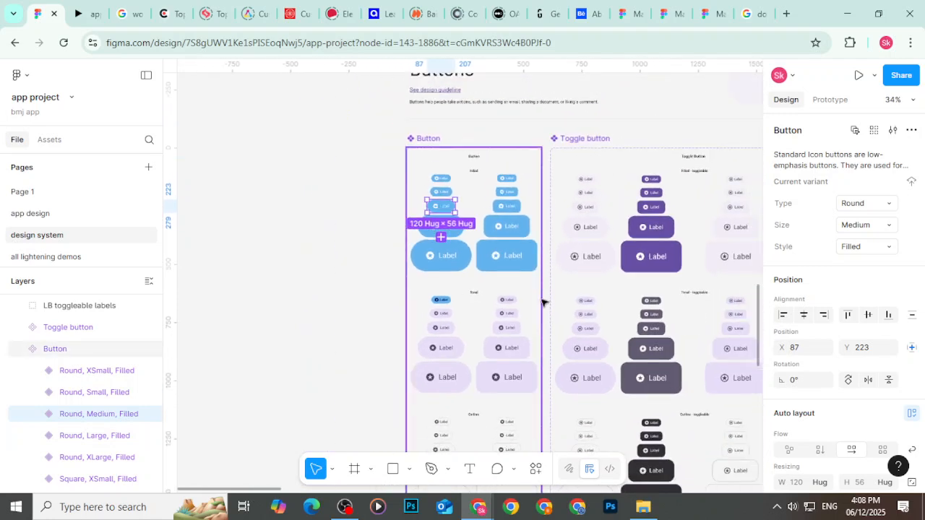
scroll(543, 302, down, 1)
drag(543, 300, 264, 241)
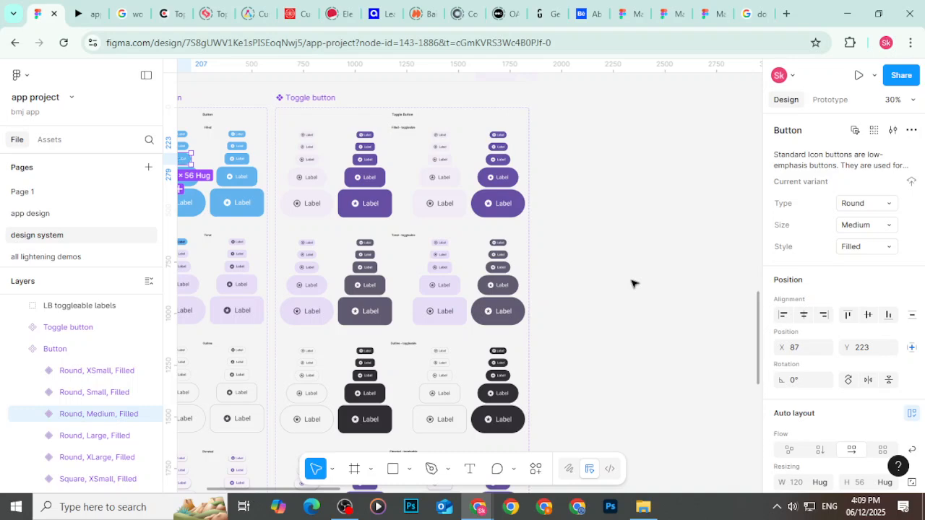
scroll(632, 282, down, 3)
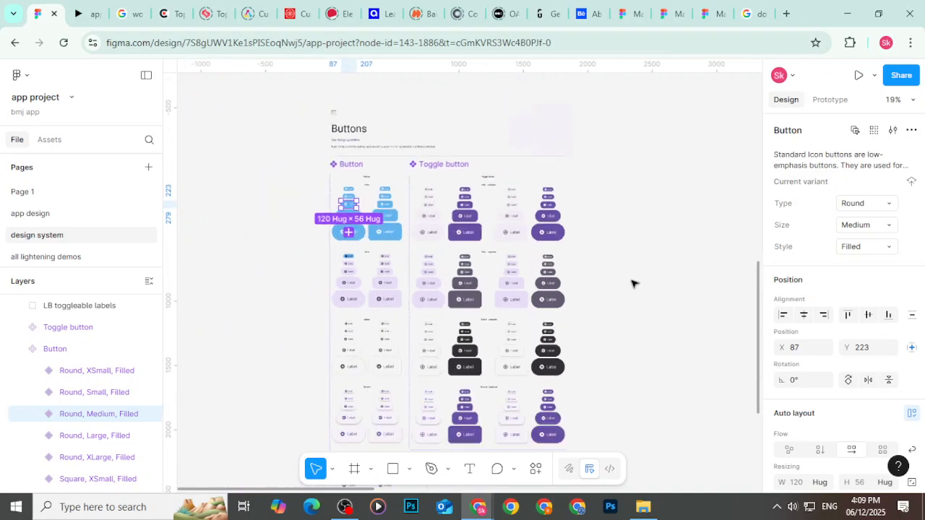
scroll(496, 233, right, 3)
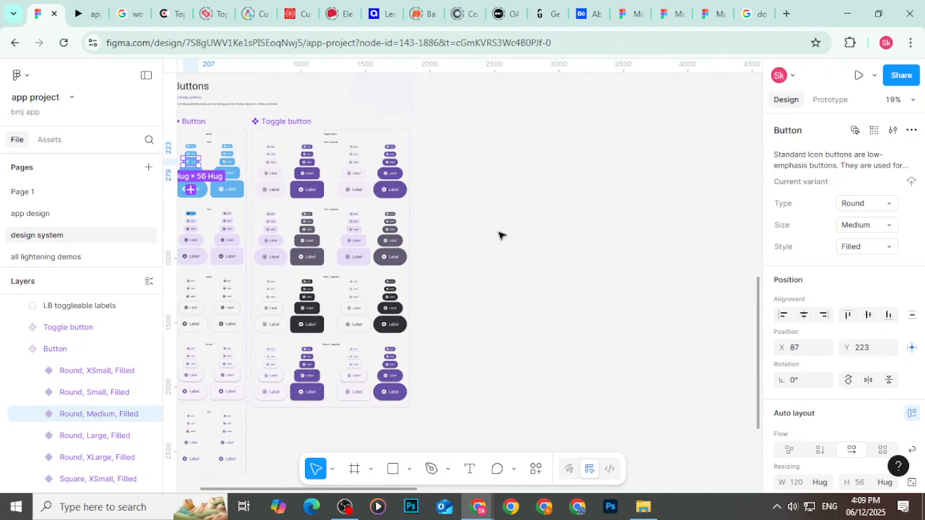
scroll(500, 235, left, 2)
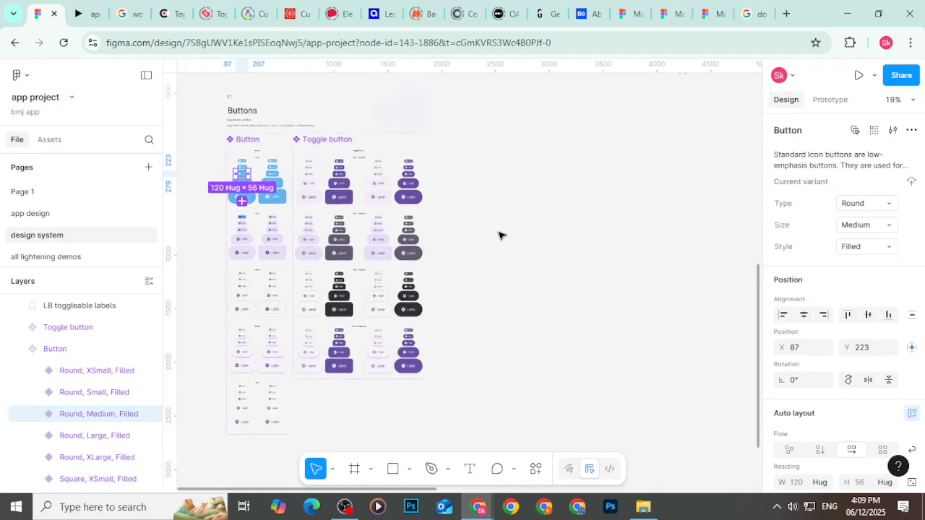
scroll(516, 241, down, 2)
Step: Switch to the Material 3 Design Kit file's Buttons page and inspect the properties of the medium secondary hovered Extended FAB variant
click(709, 13)
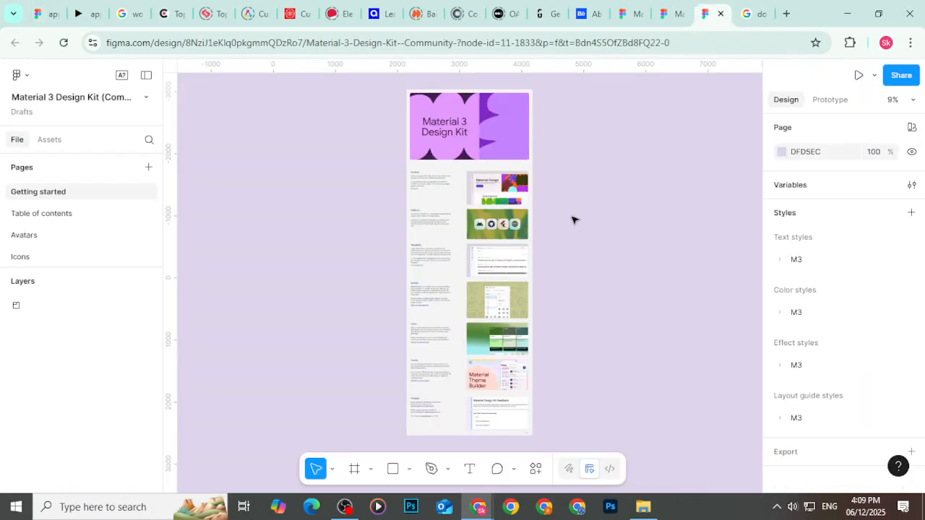
click(670, 12)
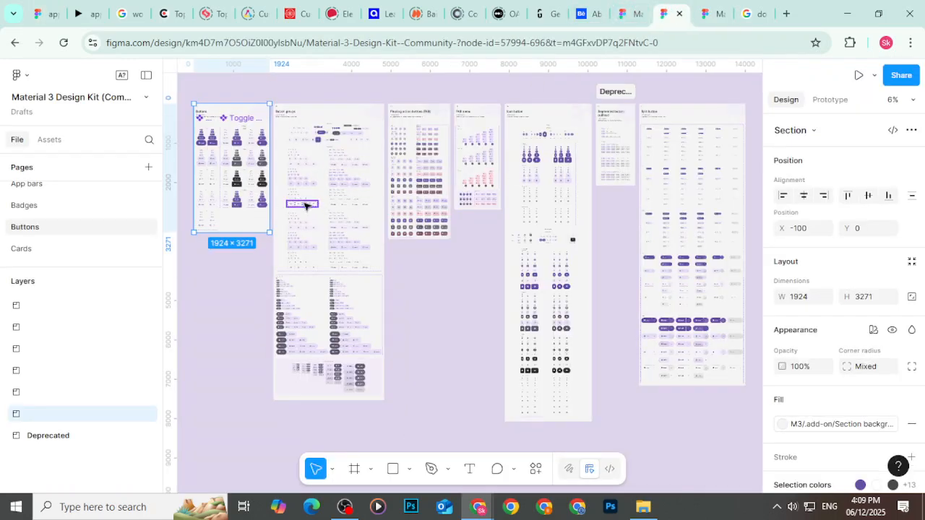
scroll(269, 187, up, 3)
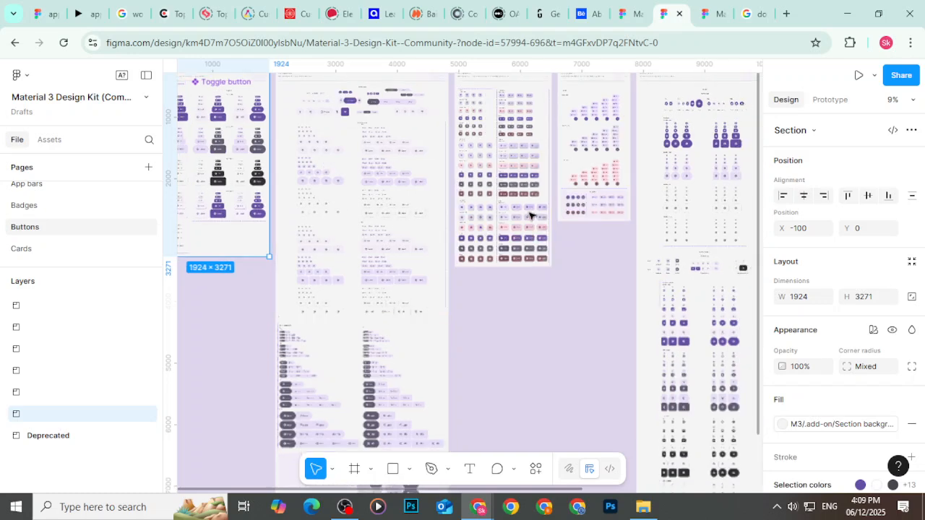
scroll(513, 175, up, 4)
click(513, 175)
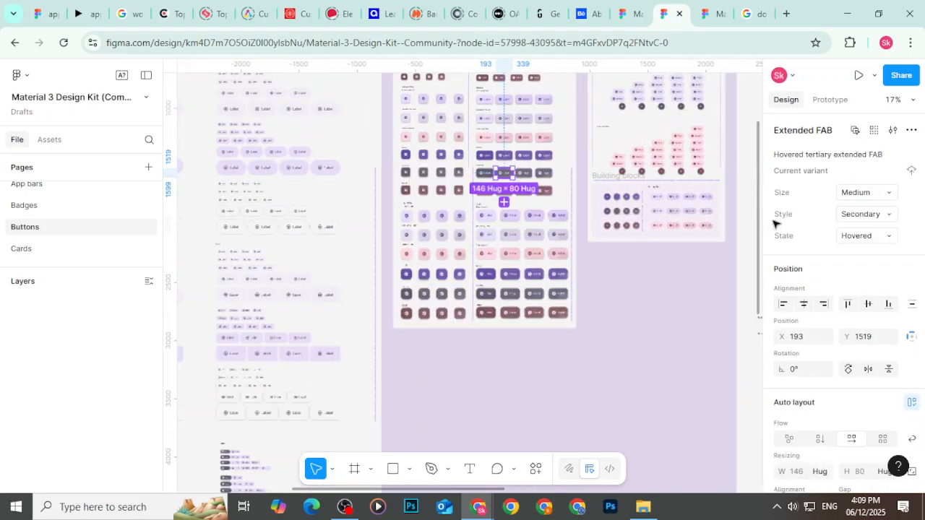
click(853, 238)
click(630, 275)
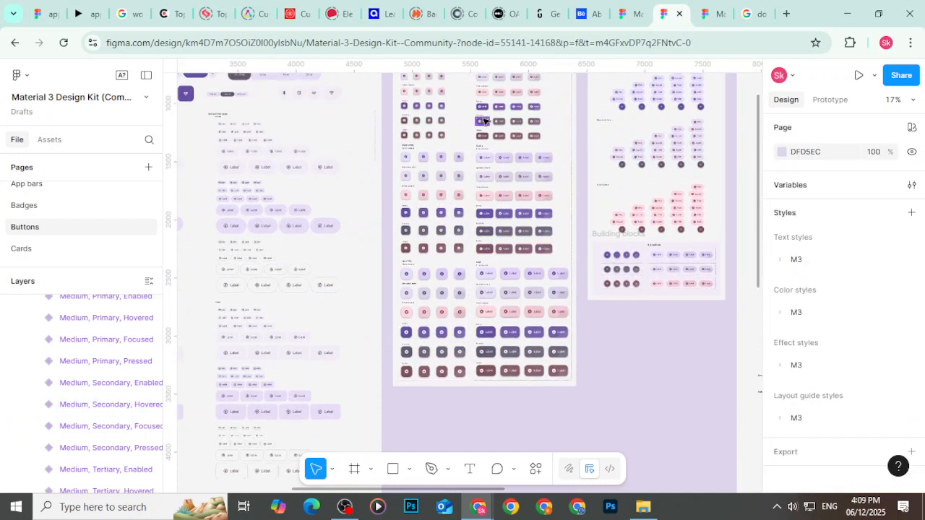
Step: Examine the FAB and Extended FAB component sets in the kit's Floating action buttons section
scroll(492, 122, up, 3)
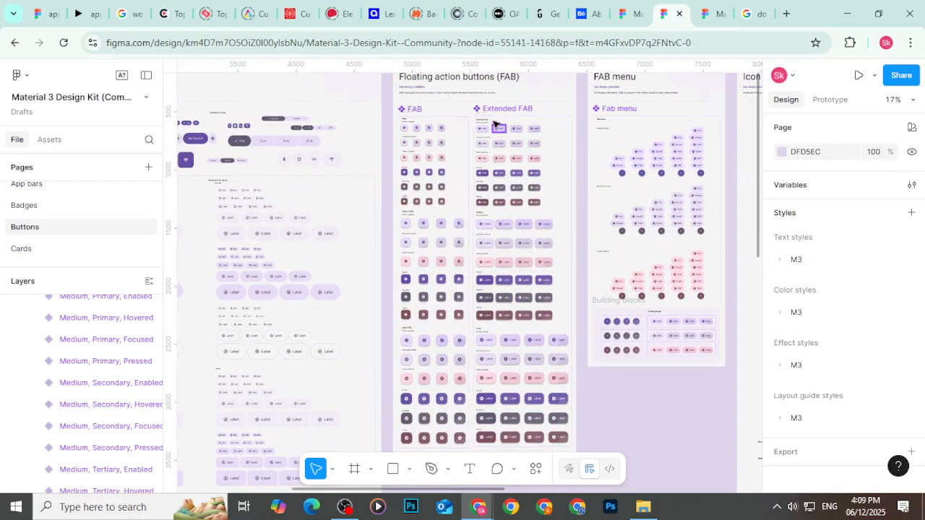
scroll(488, 114, up, 5)
scroll(489, 116, up, 1)
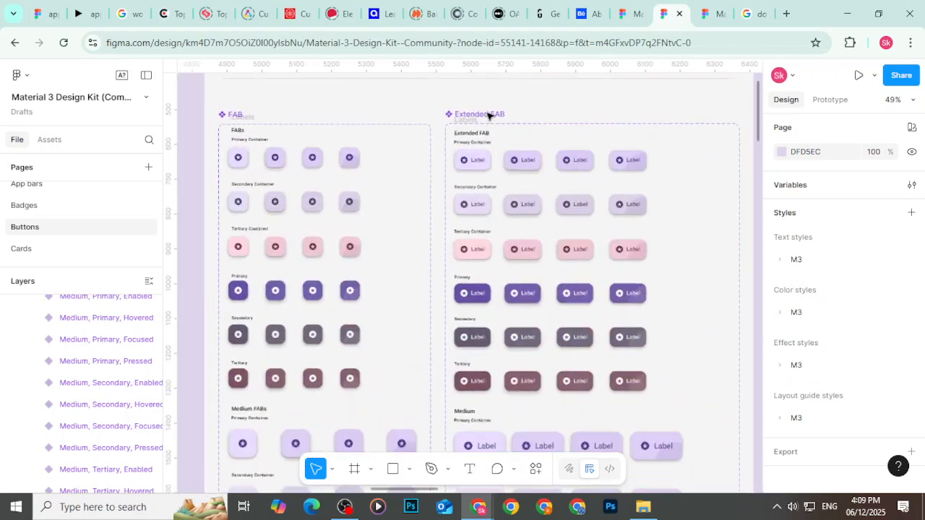
scroll(549, 275, down, 3)
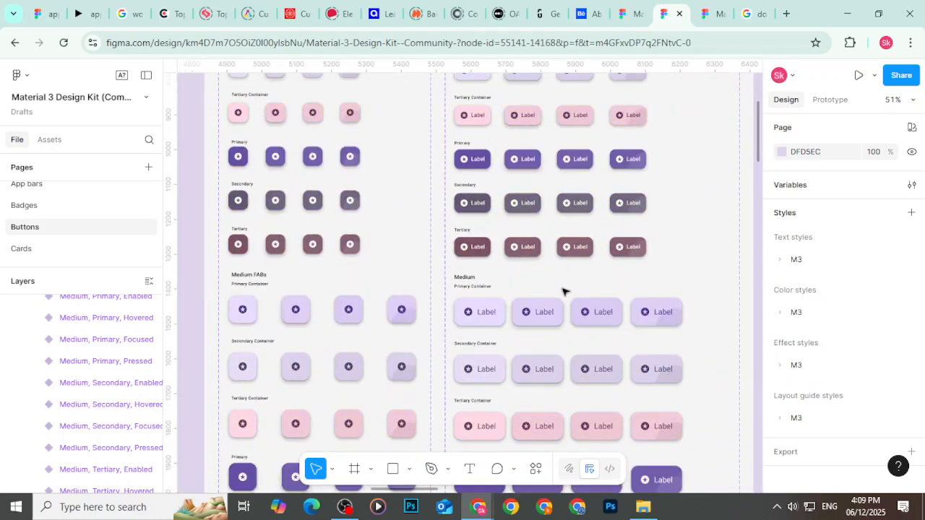
scroll(539, 194, up, 4)
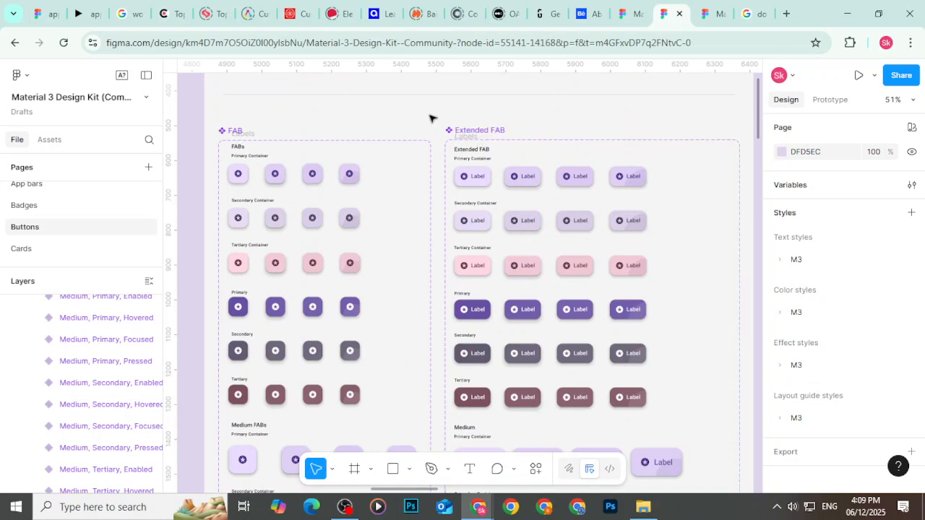
scroll(430, 117, down, 3)
scroll(491, 333, down, 1)
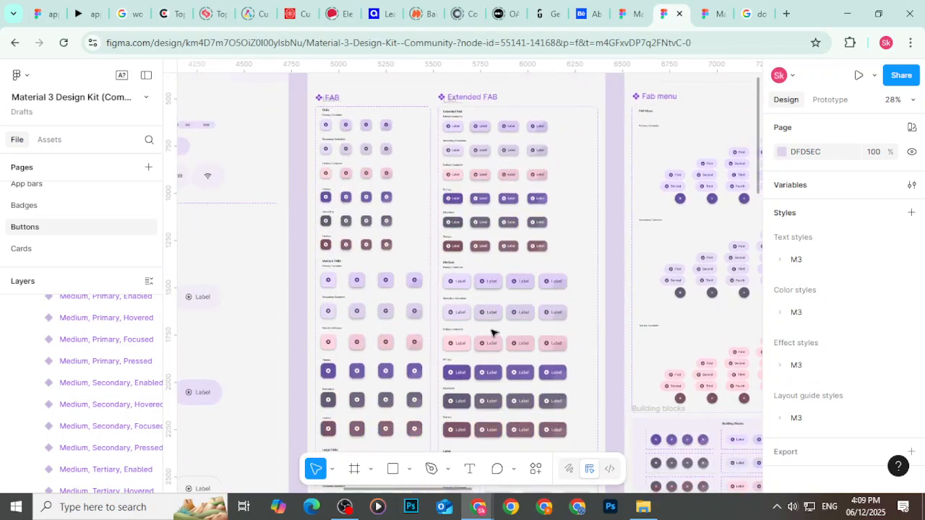
scroll(491, 332, up, 1)
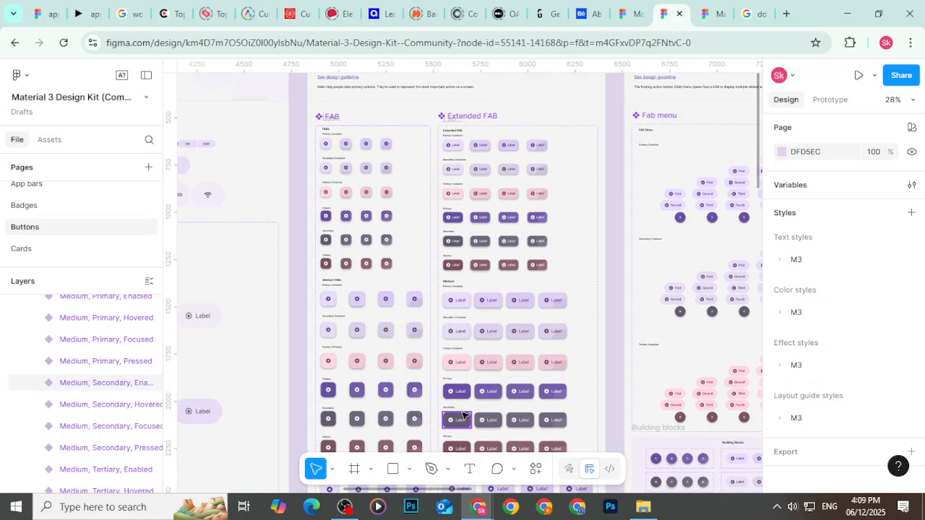
scroll(464, 416, down, 2)
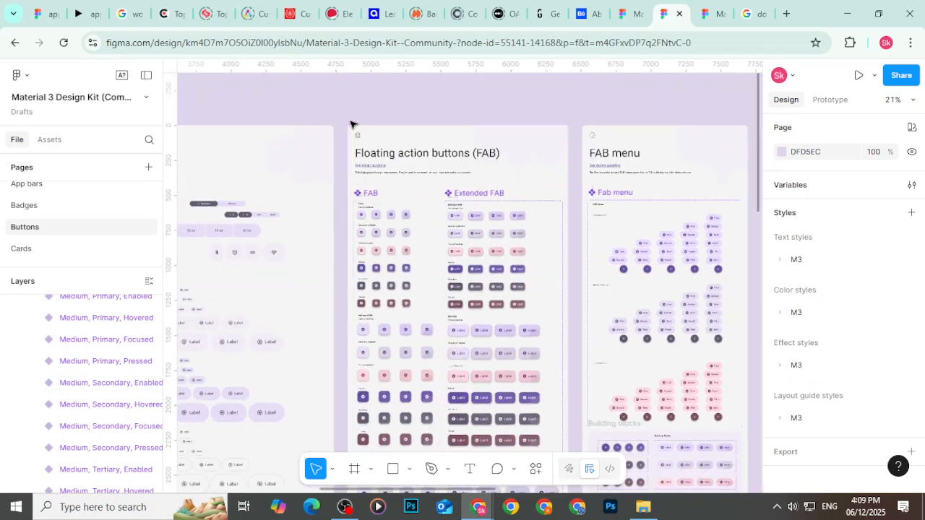
Step: Copy the whole Floating action buttons (FAB) section from the kit and paste it into the app project's design system page
click(354, 134)
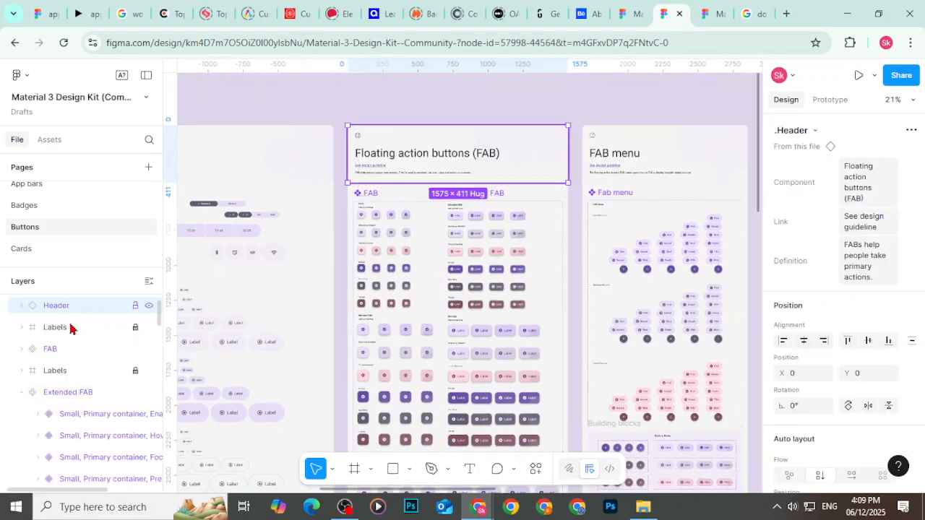
scroll(70, 329, up, 2)
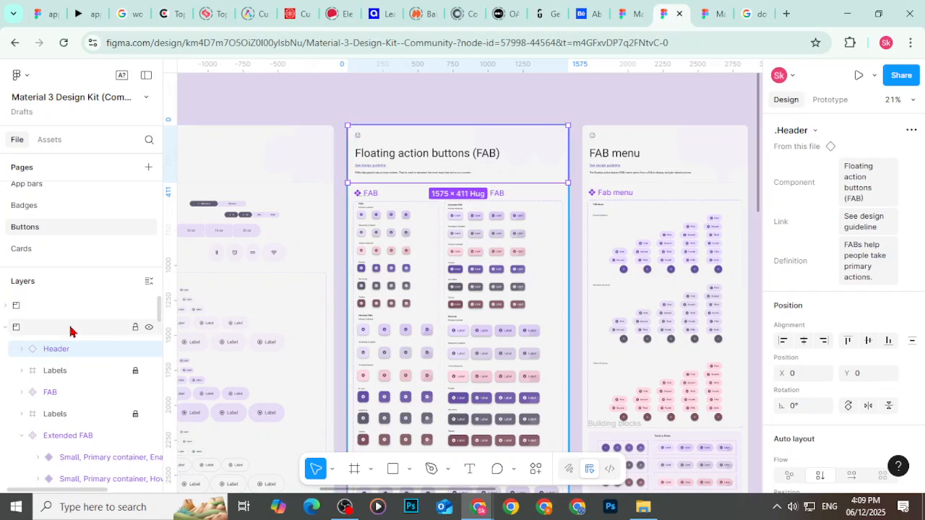
click(70, 329)
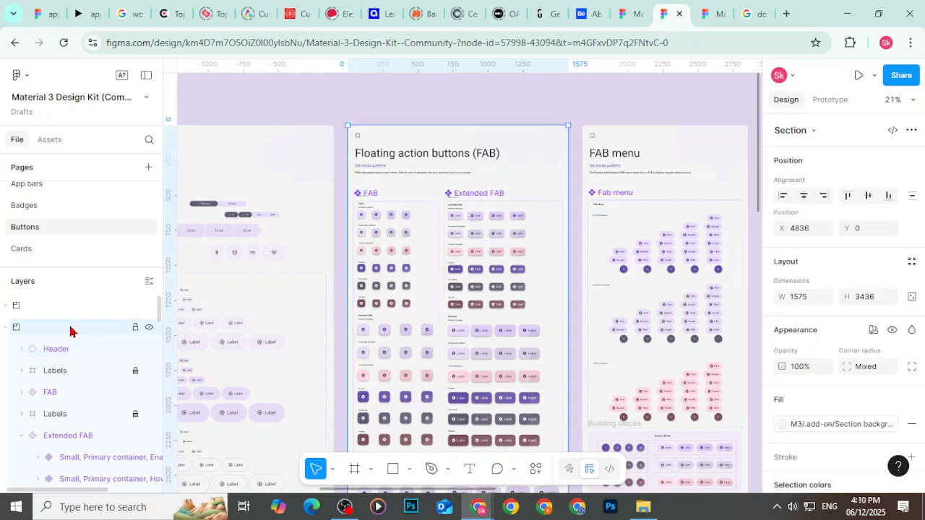
click(40, 13)
click(619, 263)
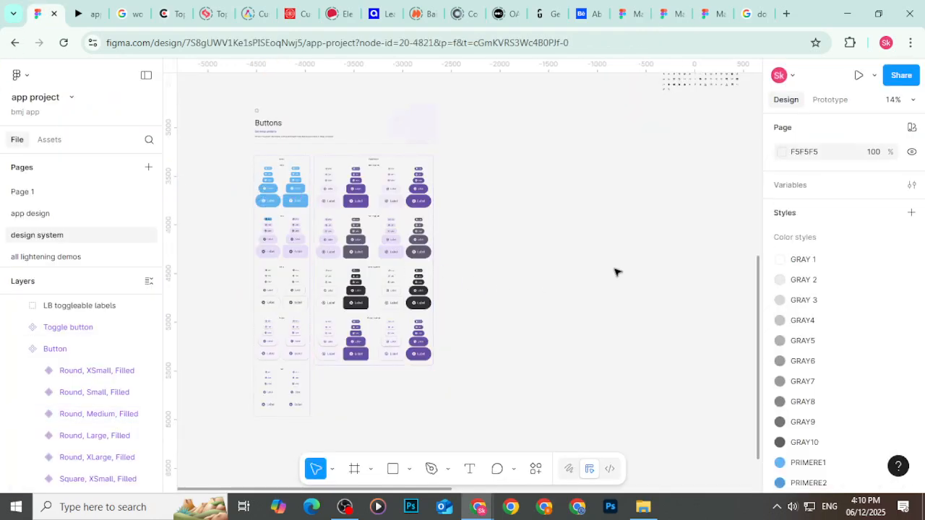
key(ctrl+v)
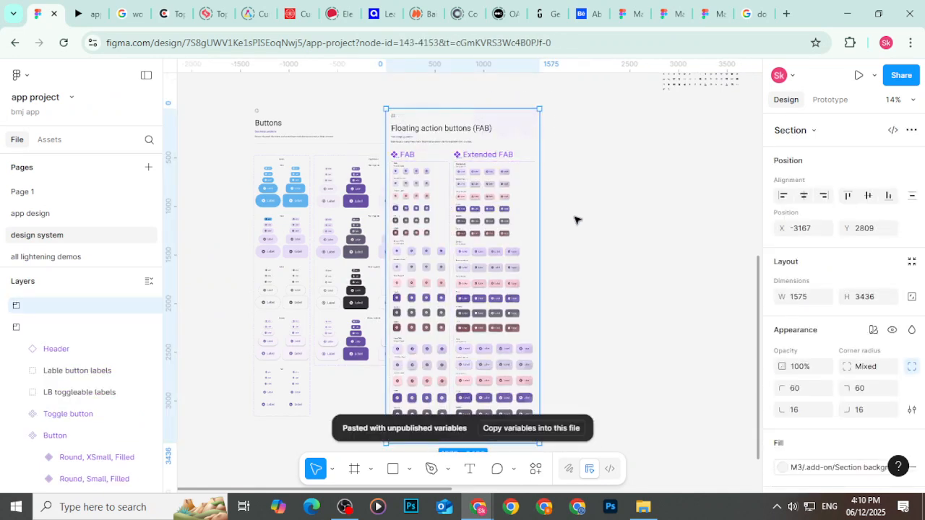
Step: Shift the pasted FAB section horizontally until it stands clear to the right of the Buttons section, and deselect it
key(shift+Right)
key(shift+Right)
key(shift+Right)
key(shift+Right)
key(shift+Right)
key(shift+Right)
key(shift+Right)
key(shift+Right)
key(shift+Right)
key(shift+Right)
key(shift+Right)
key(shift+Right)
key(shift+Right)
key(shift+Right)
key(shift+Right)
key(shift+Right)
key(shift+Right)
key(shift+Right)
key(shift+Right)
key(shift+Right)
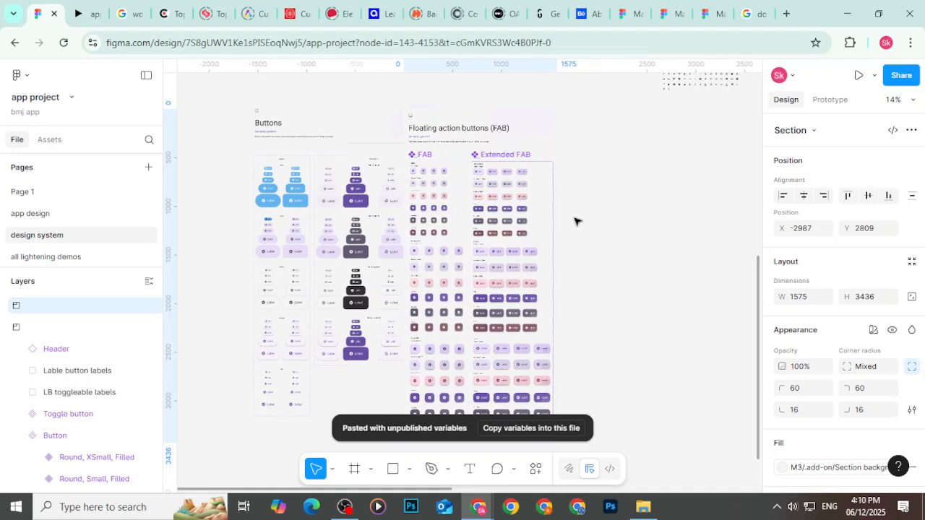
key(shift+Right)
key(shift+Right)
key(shift+Right)
key(shift+Right)
key(shift+Right)
key(shift+Right)
key(shift+Right)
key(shift+Right)
key(shift+Right)
key(shift+Right)
key(shift+Right)
key(shift+Right)
key(shift+Right)
key(shift+Right)
key(shift+Right)
key(shift+Right)
key(shift+Right)
key(shift+Right)
key(shift+Right)
key(shift+Right)
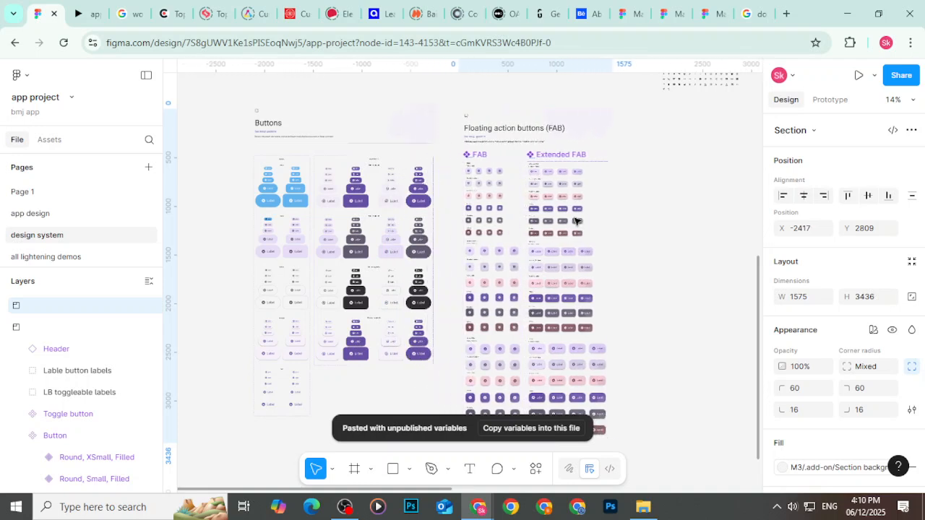
click(696, 255)
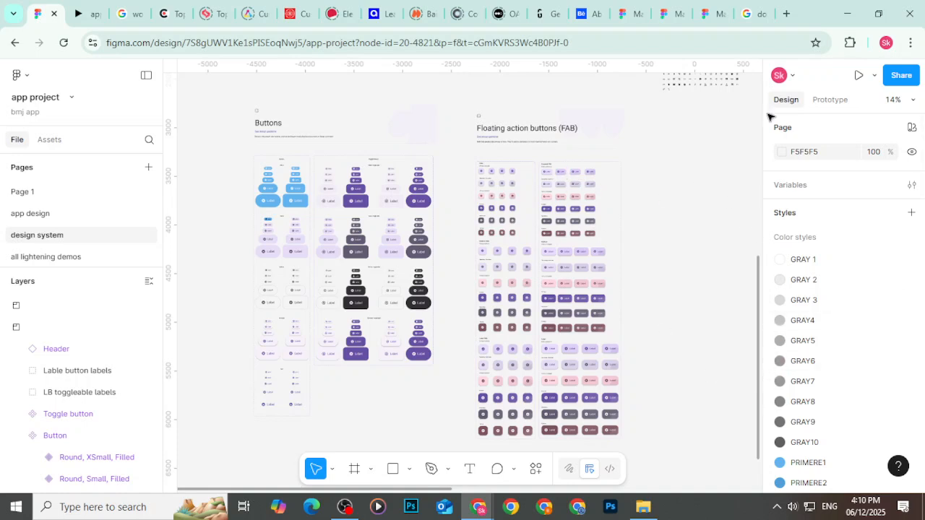
click(702, 6)
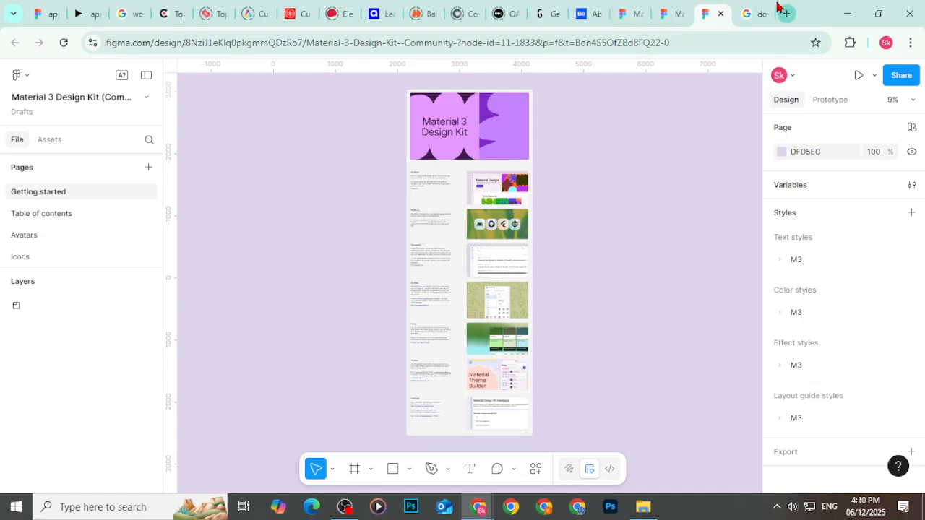
click(50, 6)
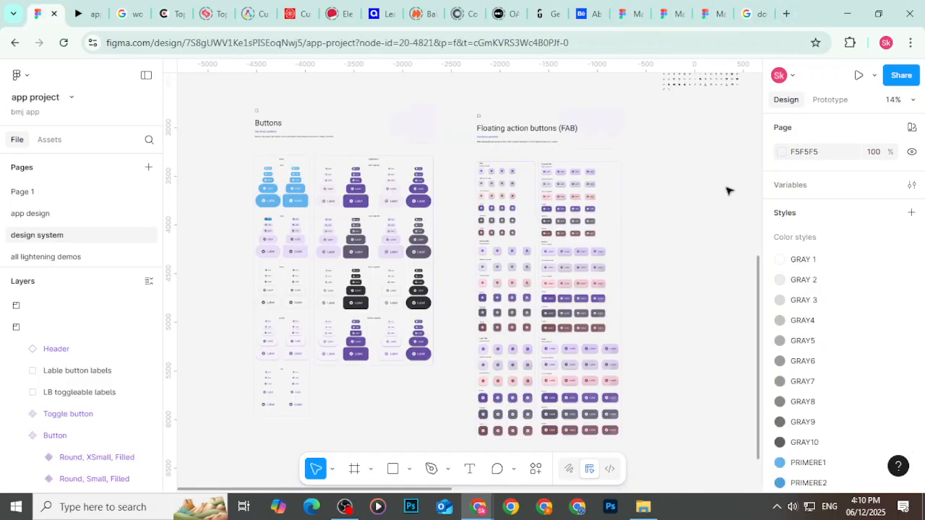
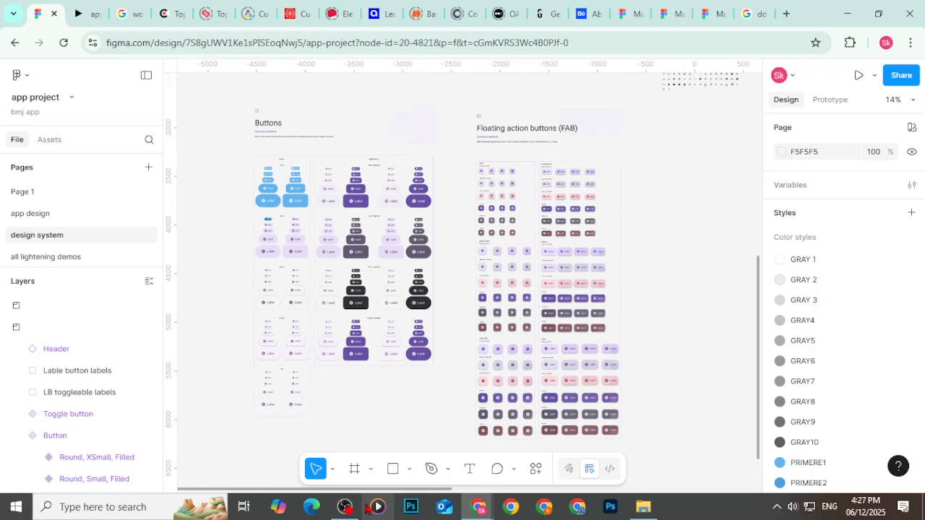
click(344, 506)
click(911, 353)
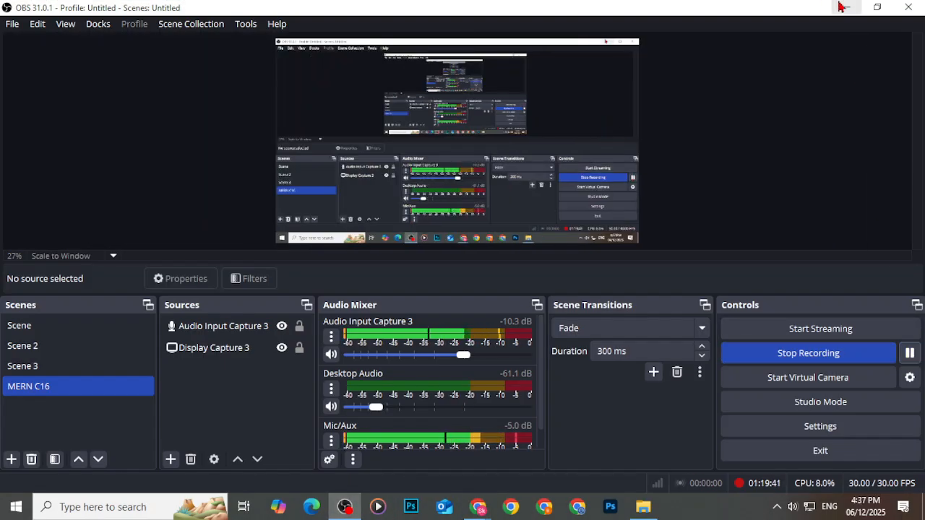
click(847, 7)
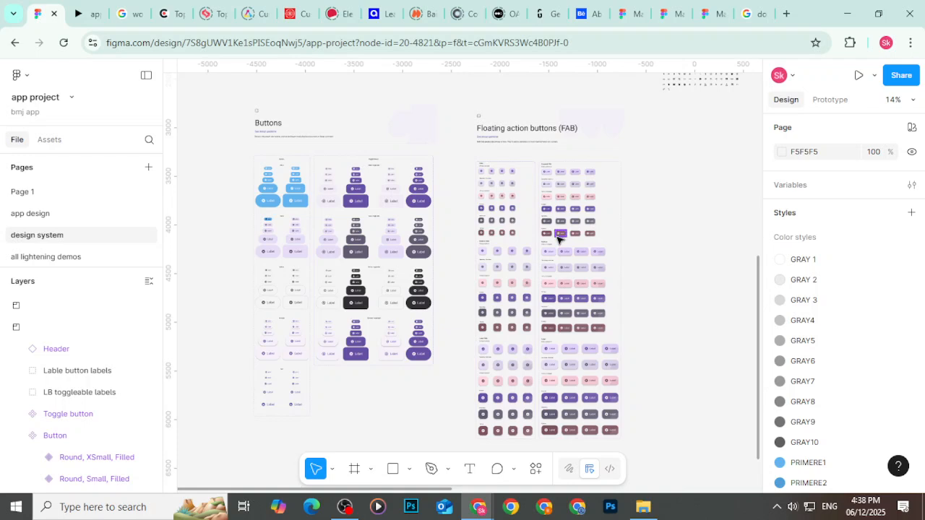
Step: Examine the pasted Floating action buttons section, from its header down to the medium FAB and Extended FAB variants
scroll(603, 200, up, 2)
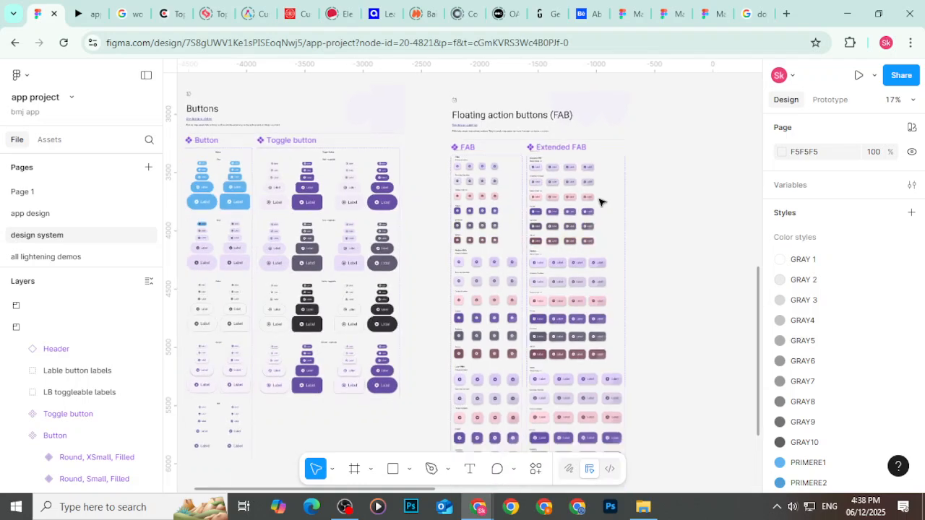
scroll(607, 133, up, 3)
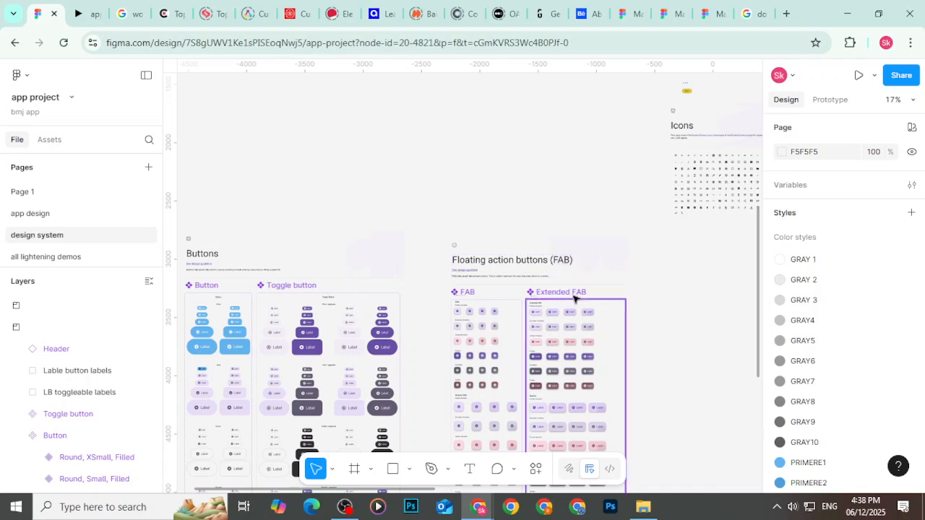
scroll(607, 289, down, 1)
scroll(607, 289, right, 2)
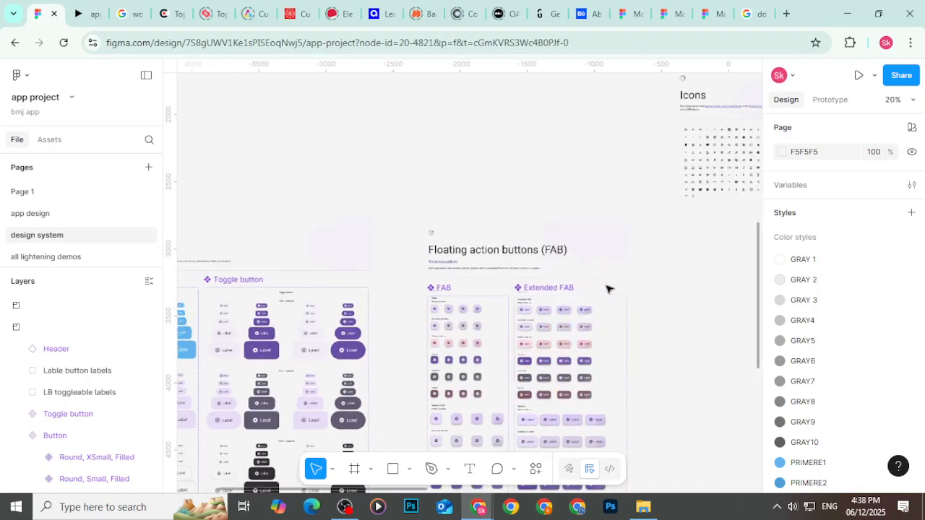
scroll(592, 266, up, 3)
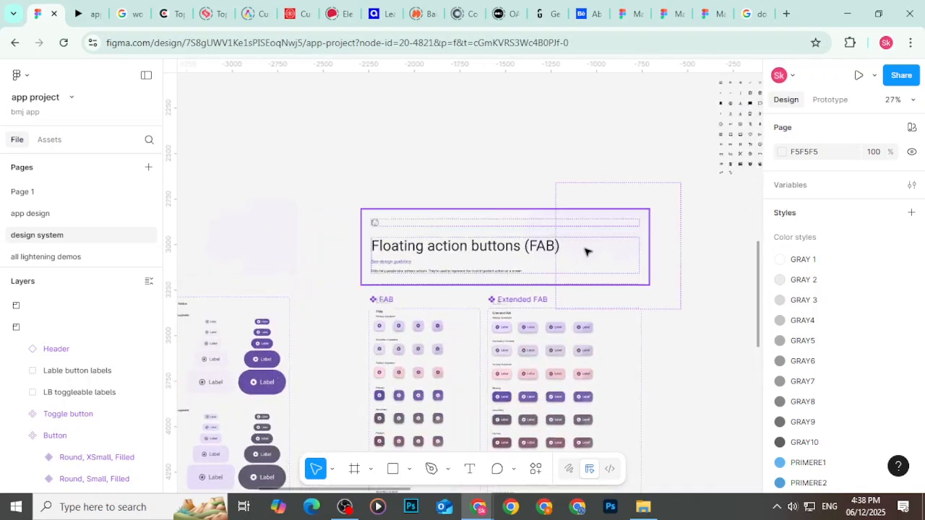
scroll(607, 208, up, 1)
scroll(605, 205, up, 2)
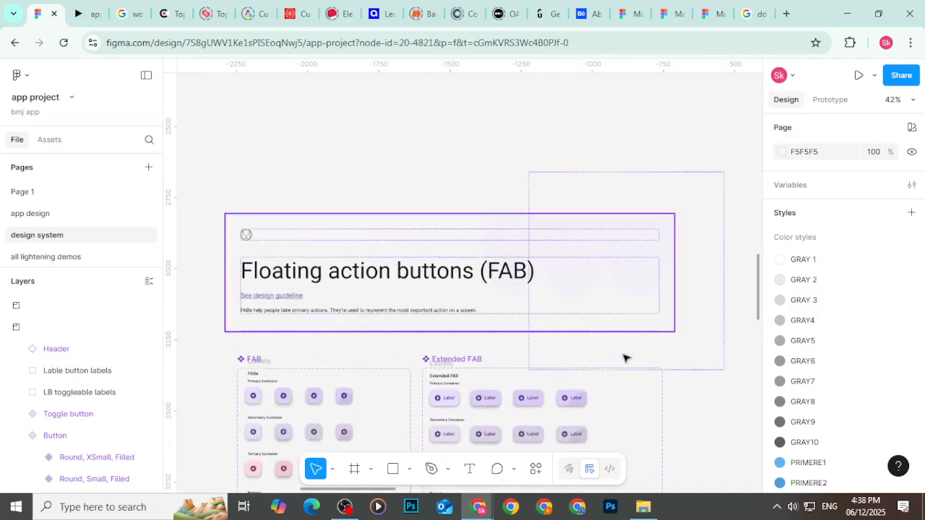
scroll(498, 425, down, 4)
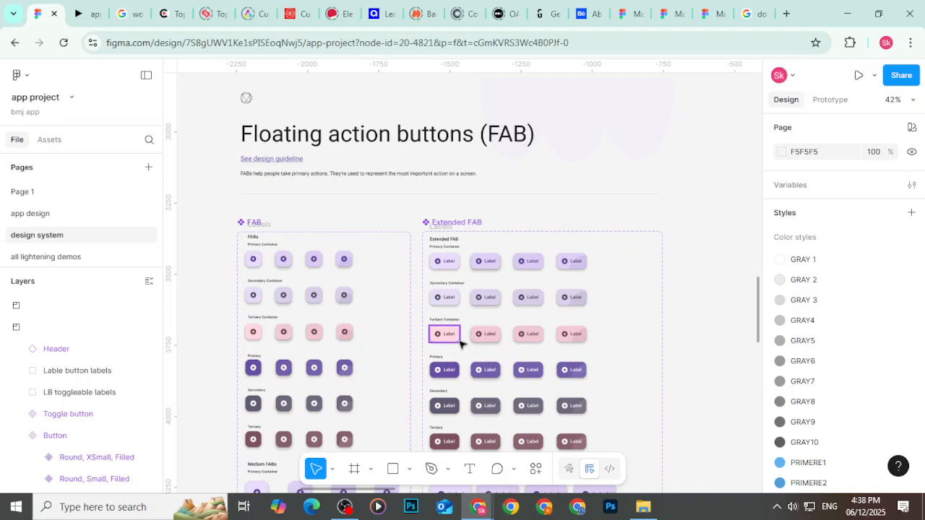
scroll(487, 307, down, 1)
scroll(487, 309, down, 5)
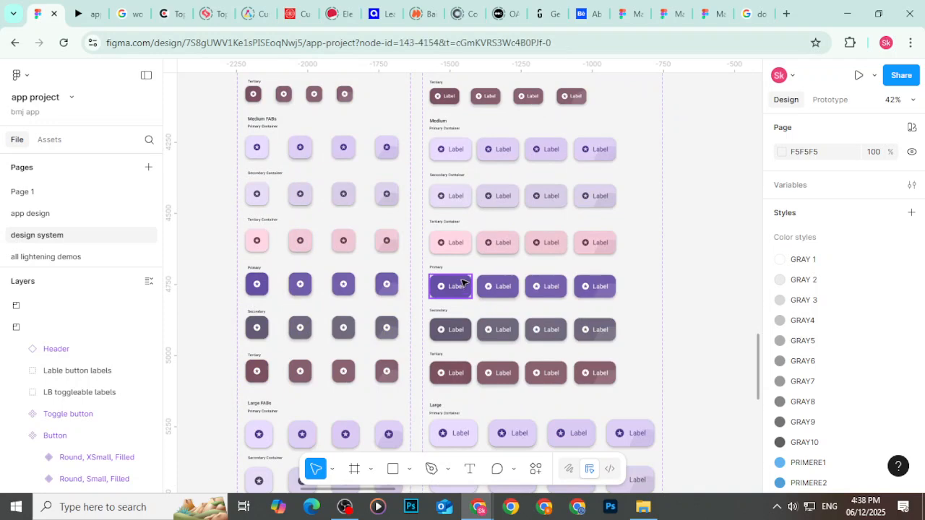
Step: Recolour the medium primary enabled Extended FAB variant with the PRIMERE1 colour style
click(459, 287)
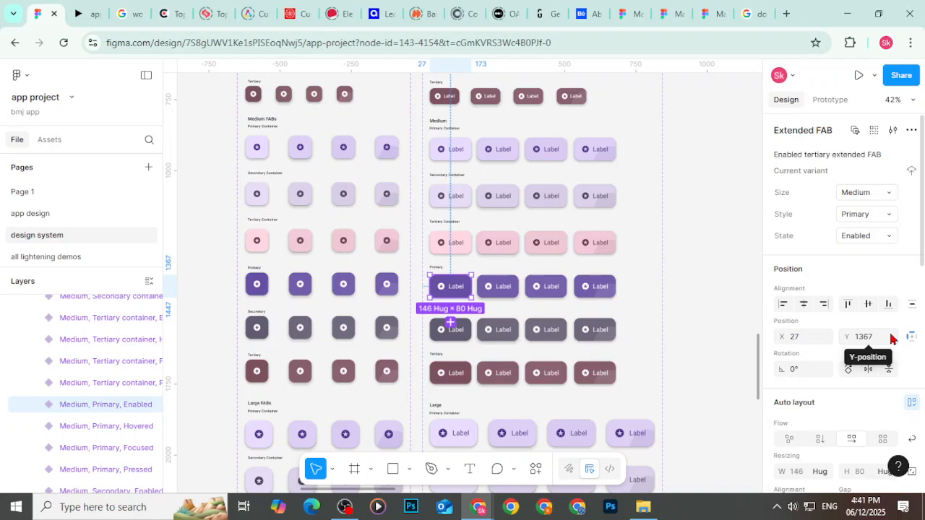
scroll(611, 210, up, 3)
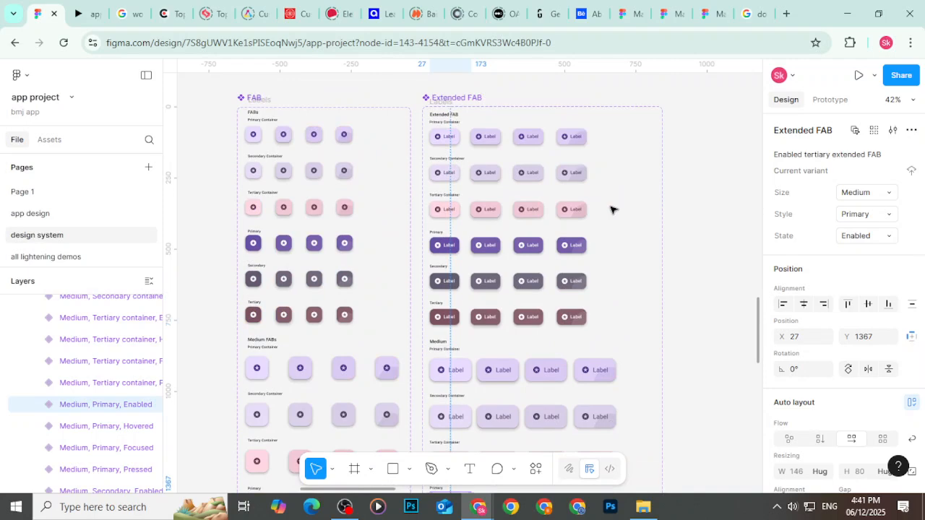
scroll(610, 210, down, 5)
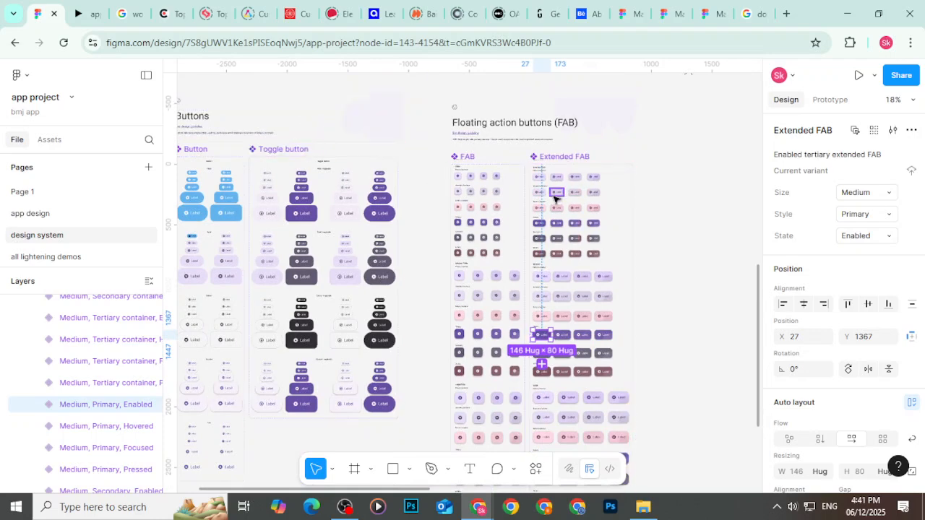
scroll(560, 336, up, 3)
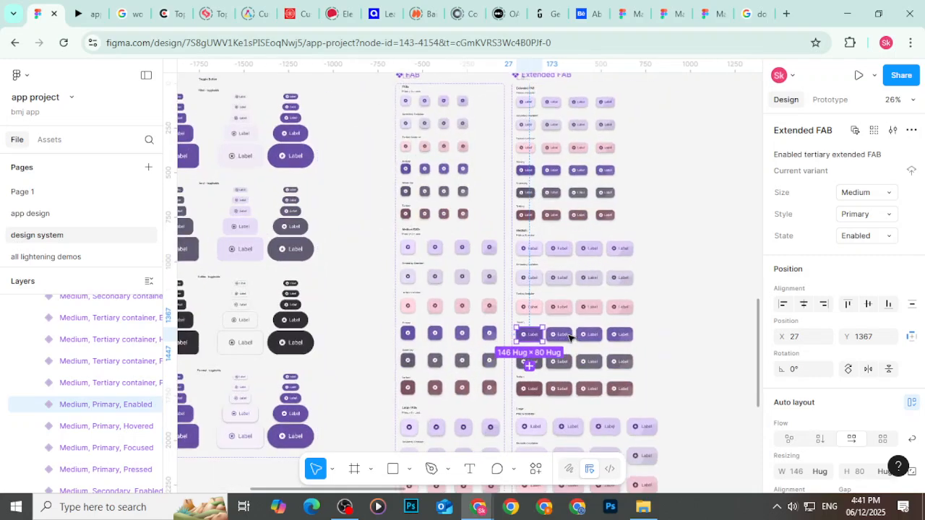
scroll(568, 335, up, 1)
scroll(561, 328, up, 5)
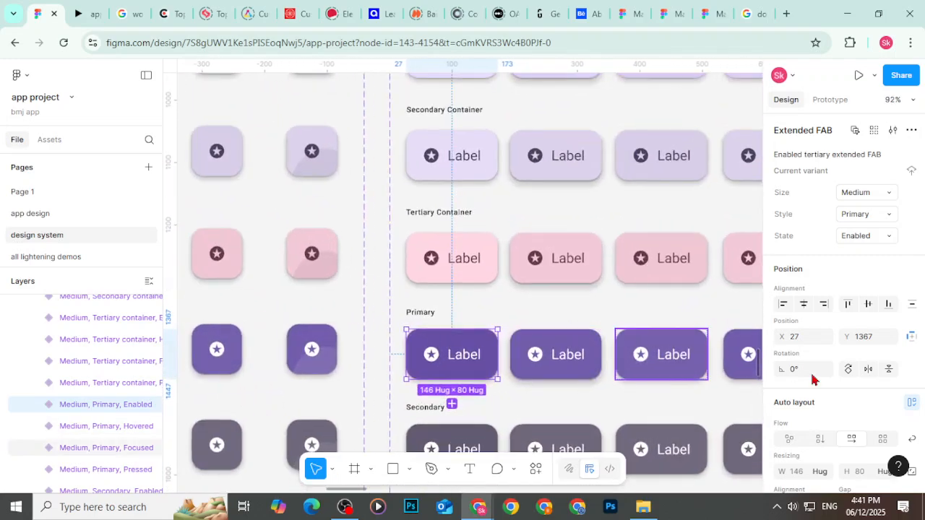
scroll(826, 390, down, 4)
scroll(798, 425, down, 4)
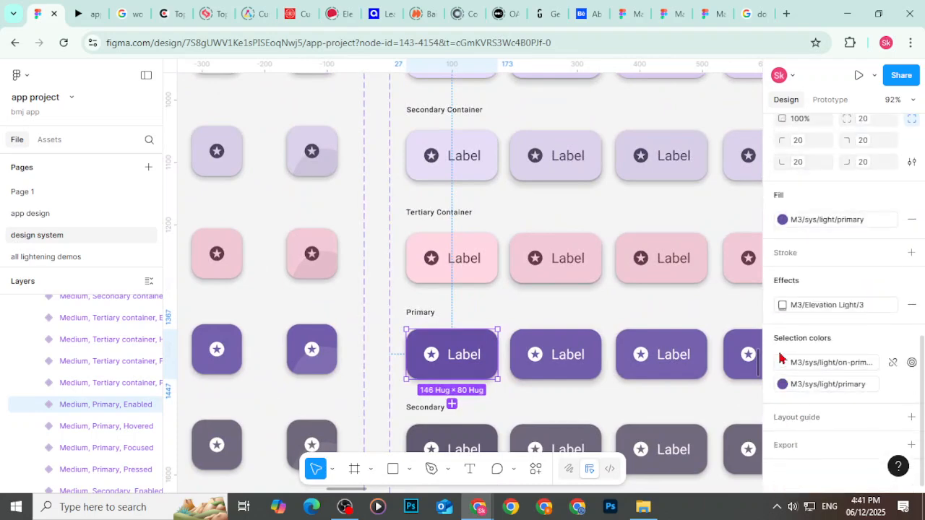
click(784, 385)
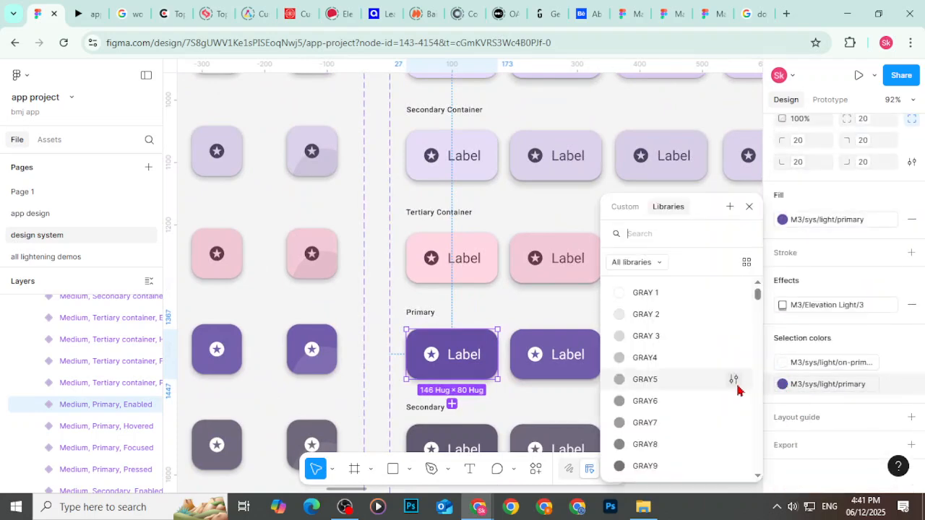
scroll(701, 357, down, 10)
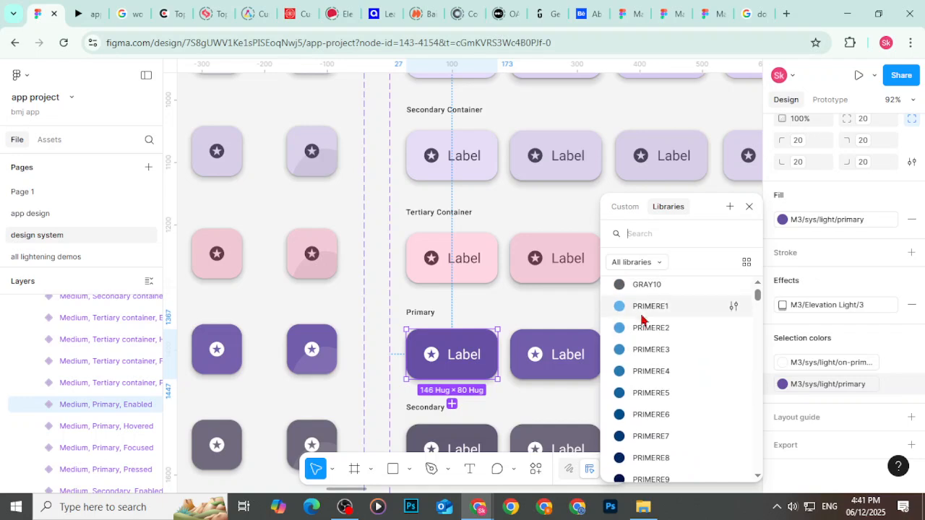
click(640, 318)
Step: Try recolouring the medium primary hovered and focused Extended FAB variants with the PRIMERE1 style
click(574, 330)
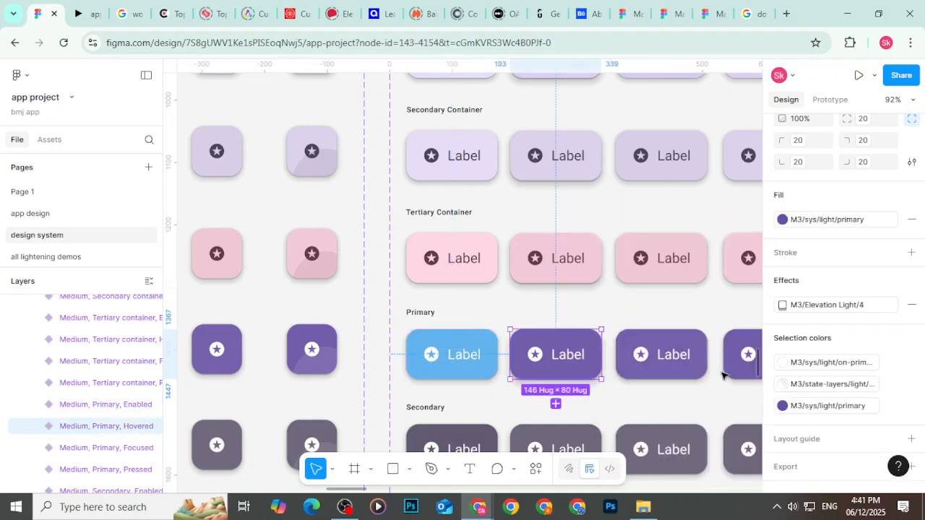
drag(710, 376, 575, 374)
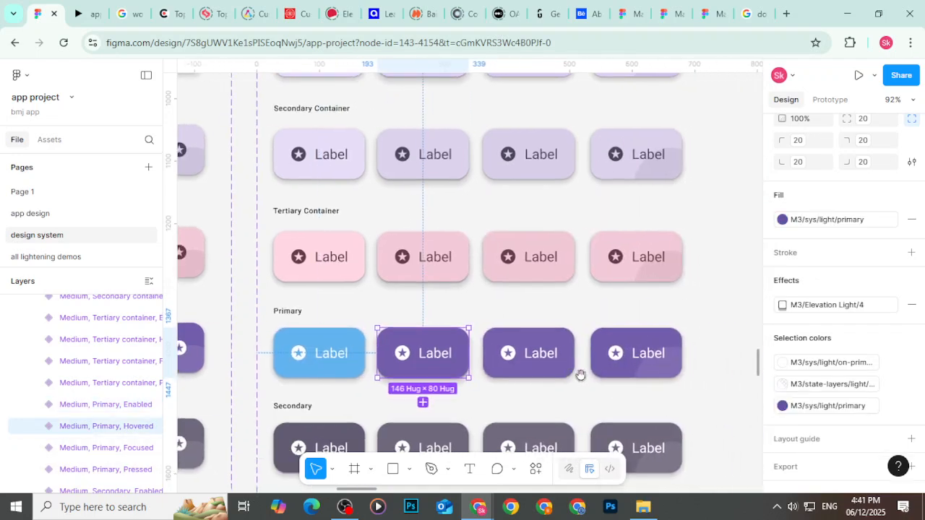
click(782, 405)
scroll(638, 352, down, 2)
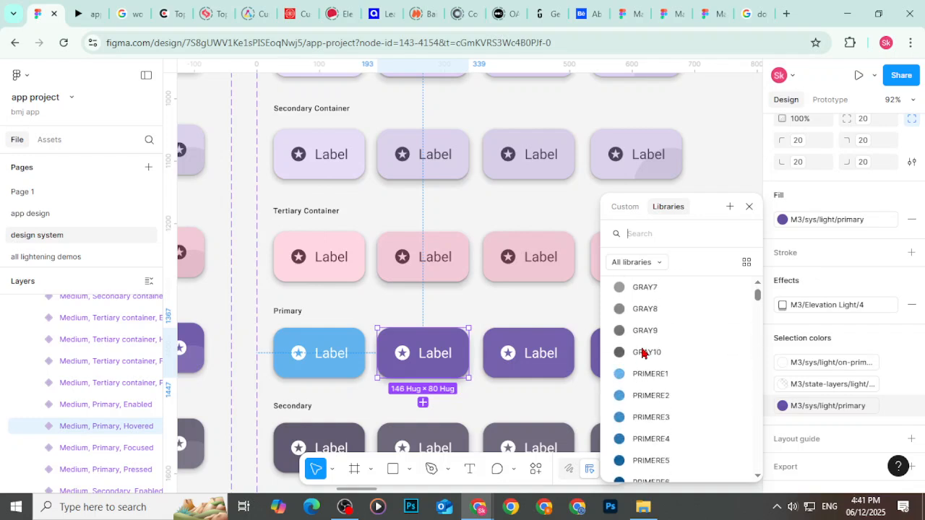
click(654, 375)
click(554, 368)
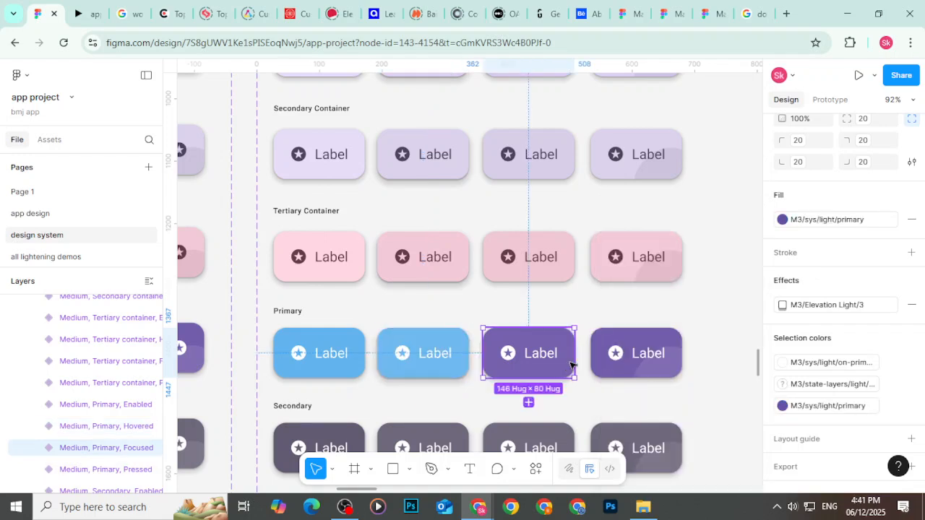
click(788, 409)
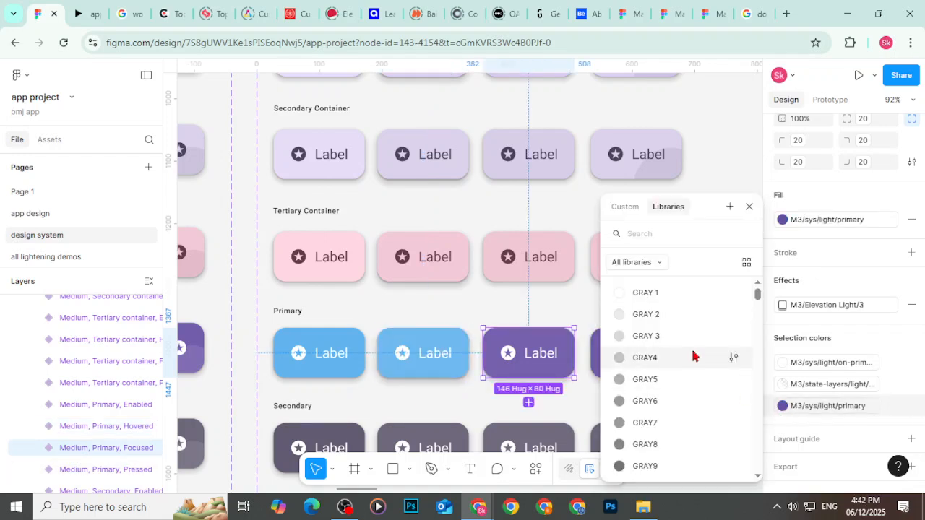
scroll(693, 358, down, 2)
click(698, 381)
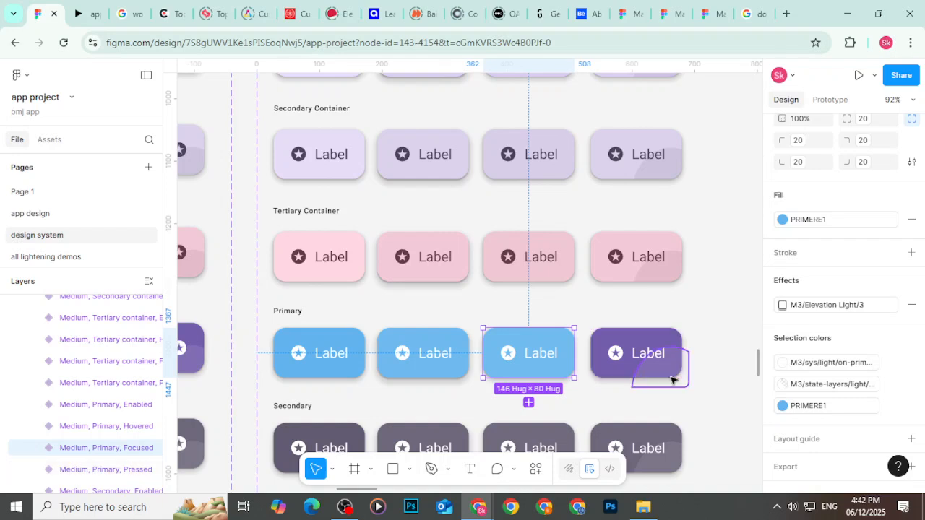
Step: Undo the PRIMERE1 recolouring of the medium primary focused and hovered variants
key(ctrl+z)
key(ctrl+z)
key(ctrl+z)
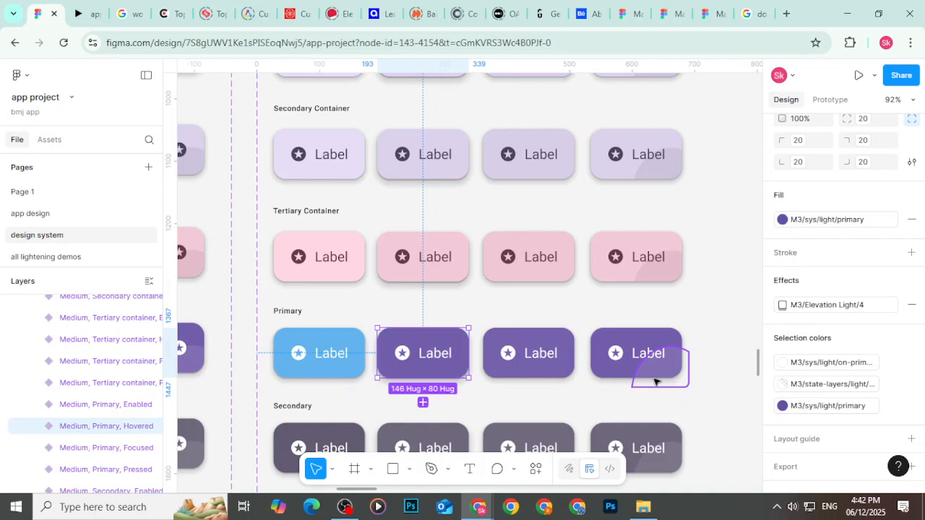
Step: Recolour the medium primary hovered Extended FAB variant with the PRIMERE2 colour style
click(783, 406)
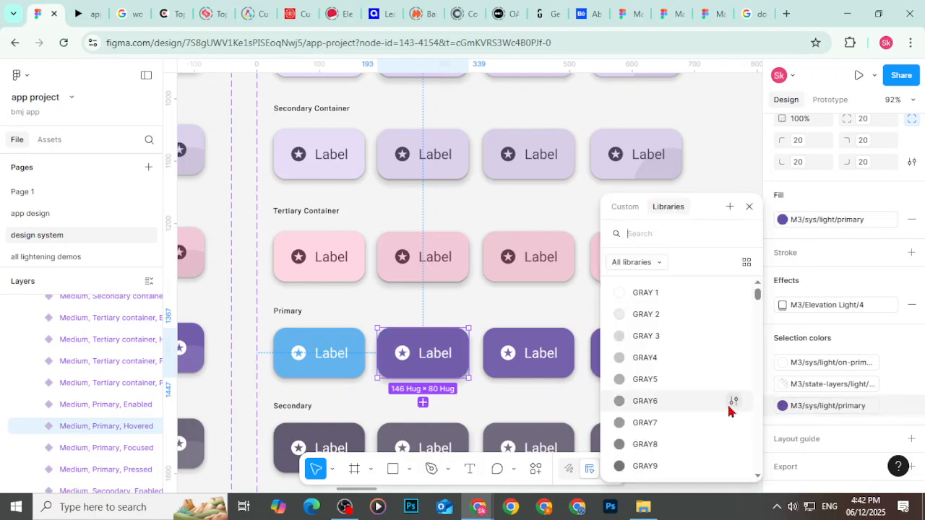
scroll(731, 408, down, 3)
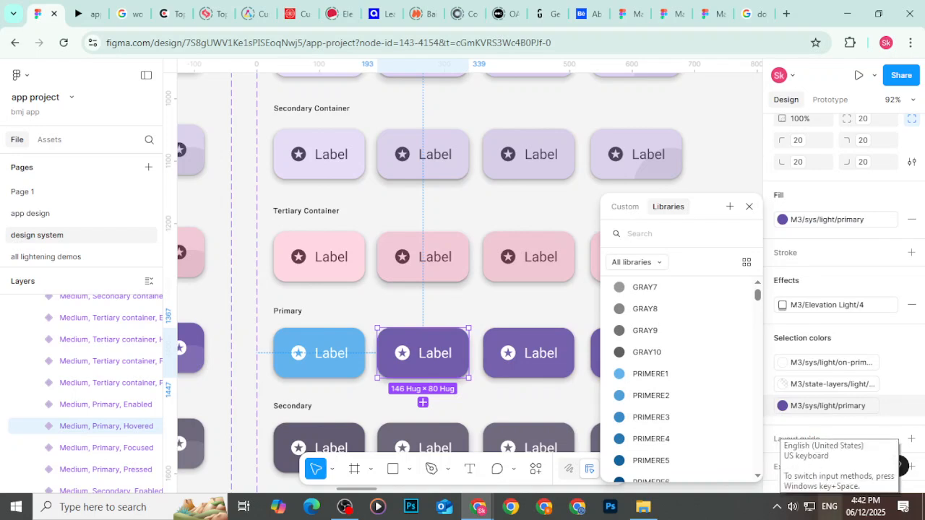
scroll(636, 412, down, 1)
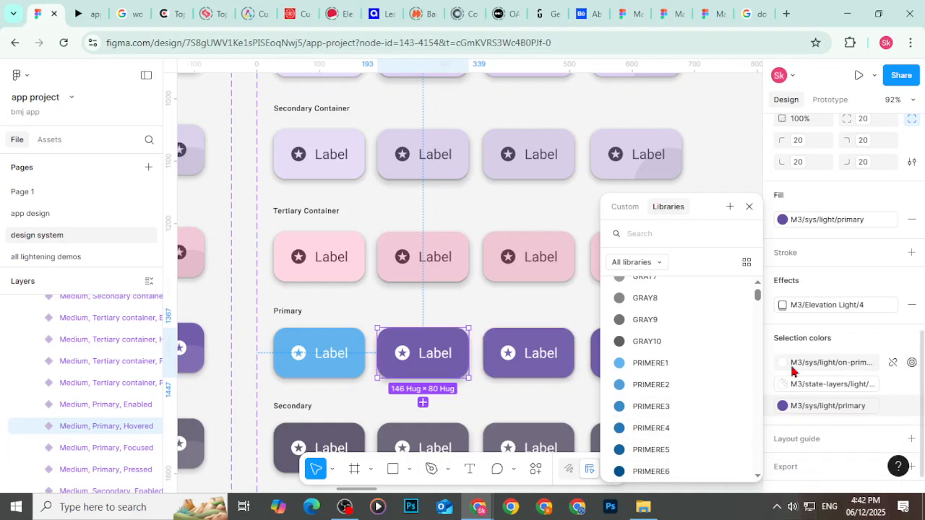
scroll(790, 376, up, 5)
scroll(790, 376, up, 3)
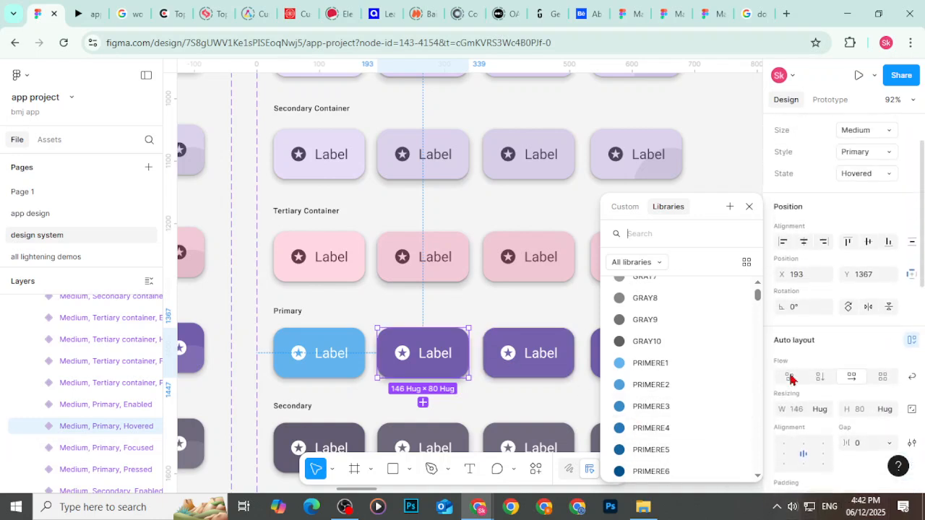
scroll(790, 377, down, 8)
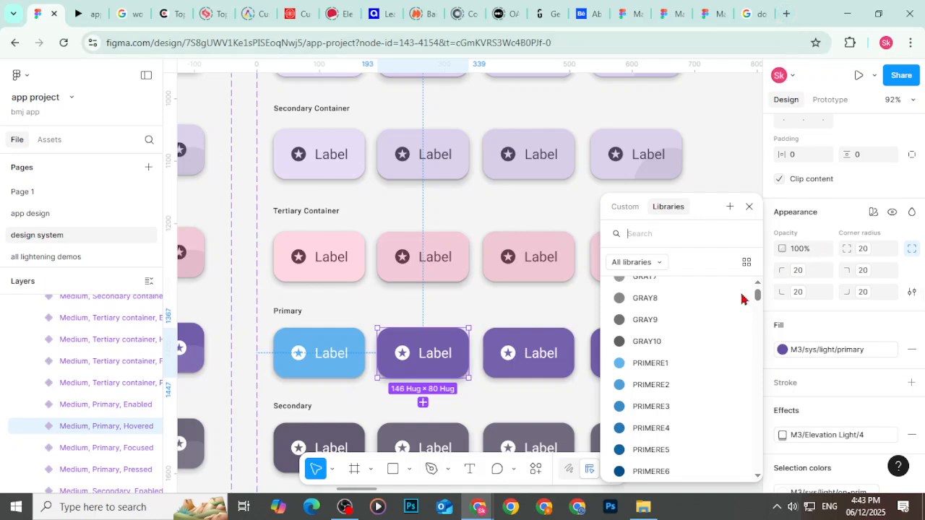
click(706, 387)
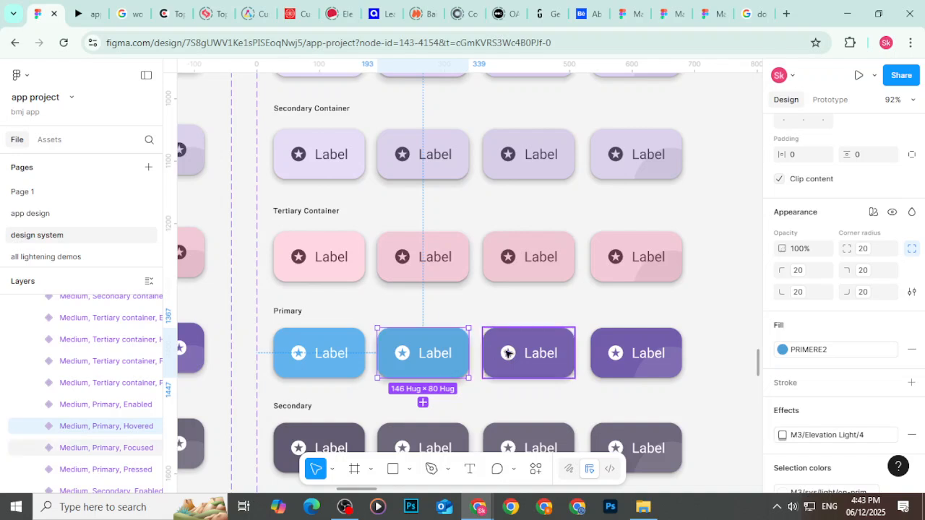
Step: Set the fill of the medium primary focused Extended FAB variant to the PRIMERE3 colour style
click(507, 353)
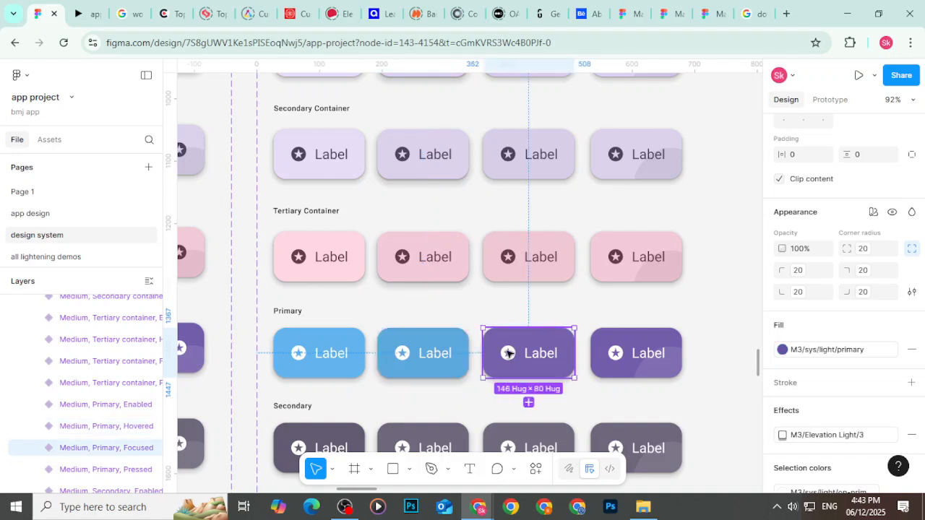
click(800, 355)
scroll(705, 325, down, 3)
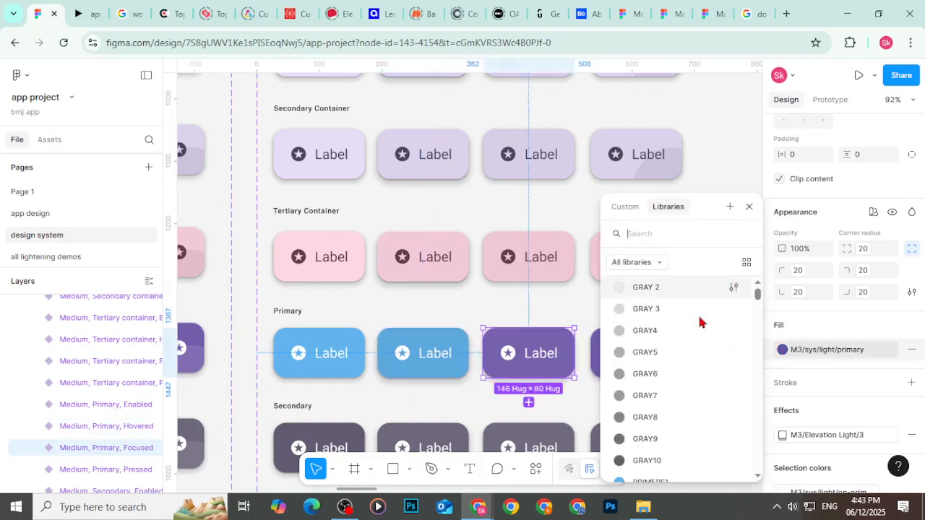
scroll(699, 322, down, 1)
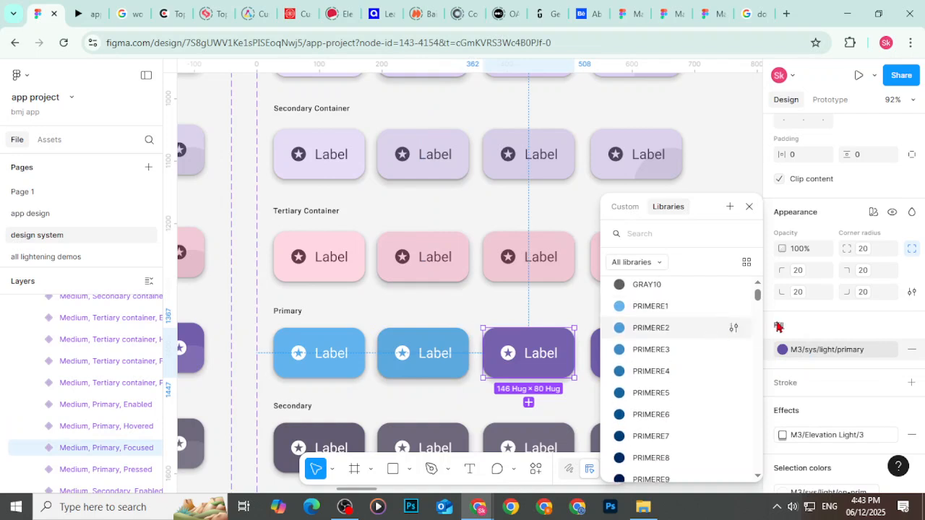
scroll(857, 282, up, 1)
scroll(854, 289, down, 1)
scroll(825, 183, up, 1)
scroll(831, 202, up, 5)
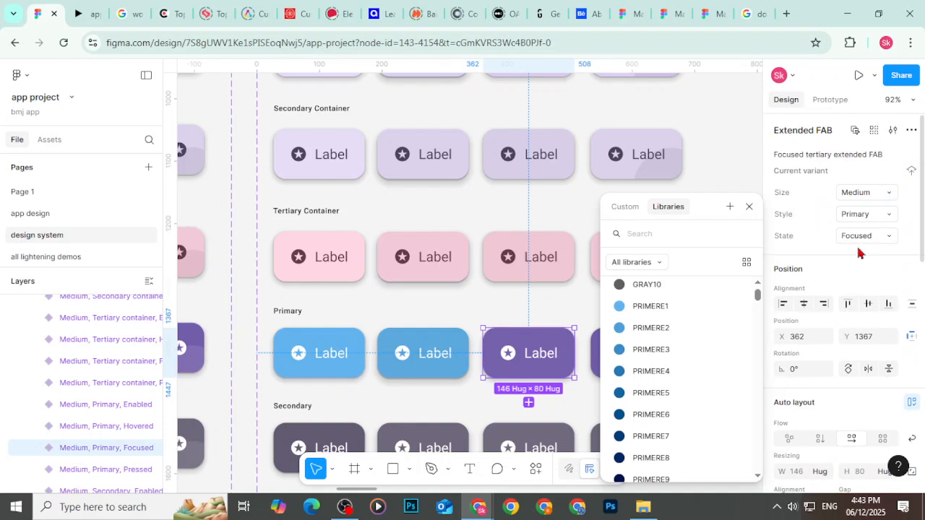
click(667, 357)
Step: Set the fill of the medium primary pressed Extended FAB variant to the PRIMERE5 colour style
click(665, 354)
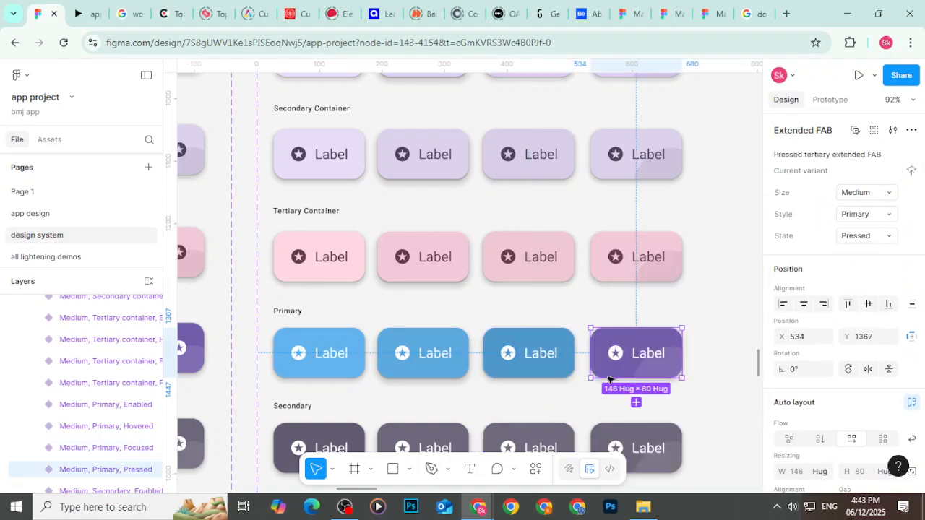
scroll(854, 322, down, 2)
scroll(854, 321, down, 3)
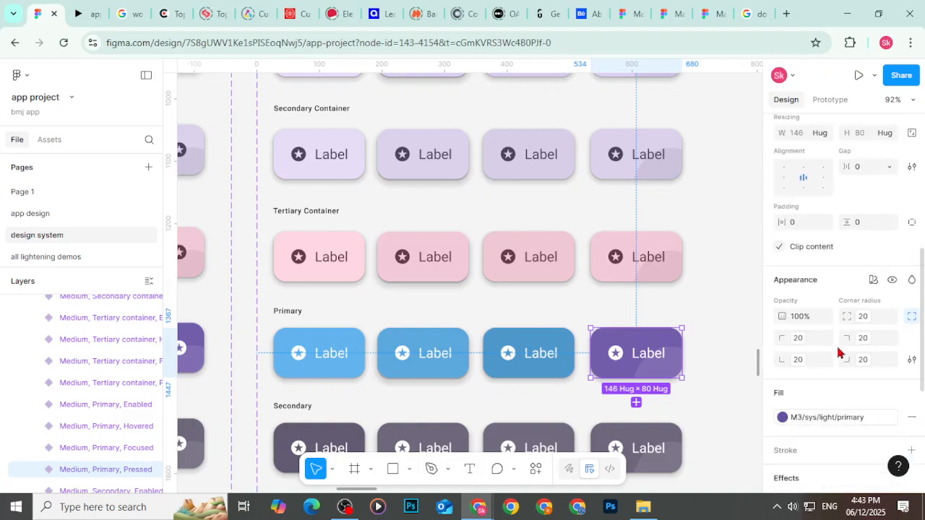
click(800, 418)
scroll(708, 426, down, 3)
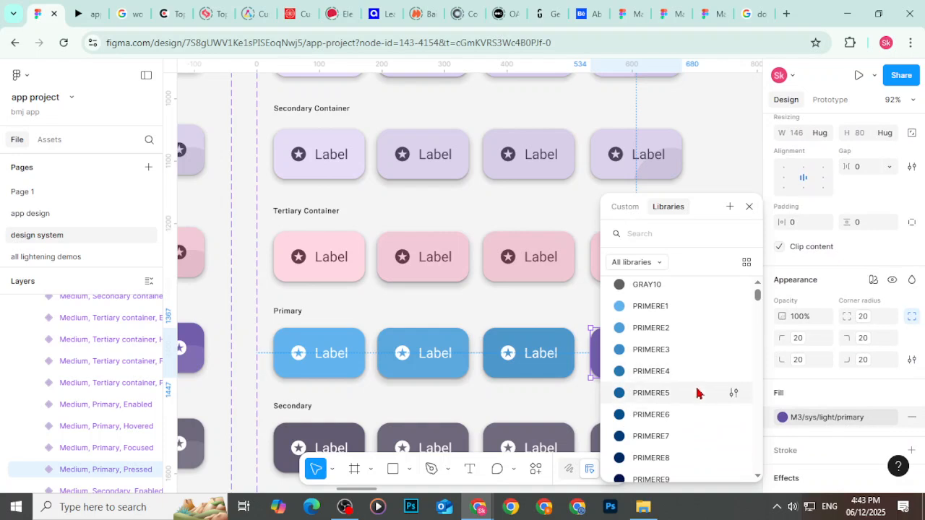
click(698, 393)
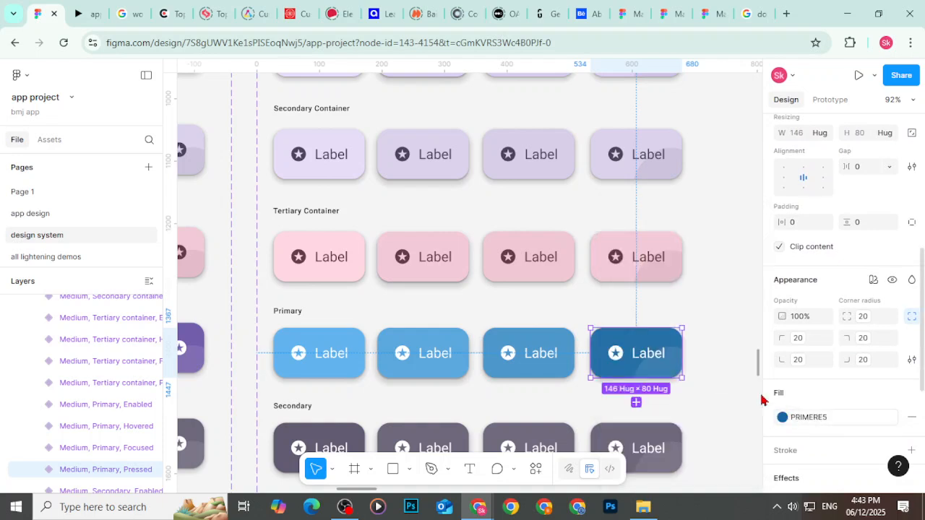
click(711, 378)
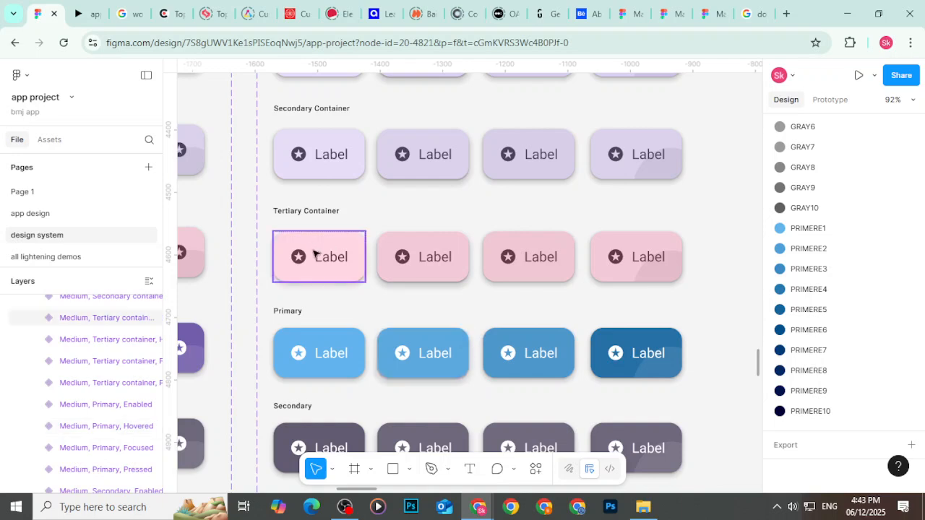
Step: Select the iPhone 16 - 7 frame on the app design page and browse the project assets for "button" components
click(73, 215)
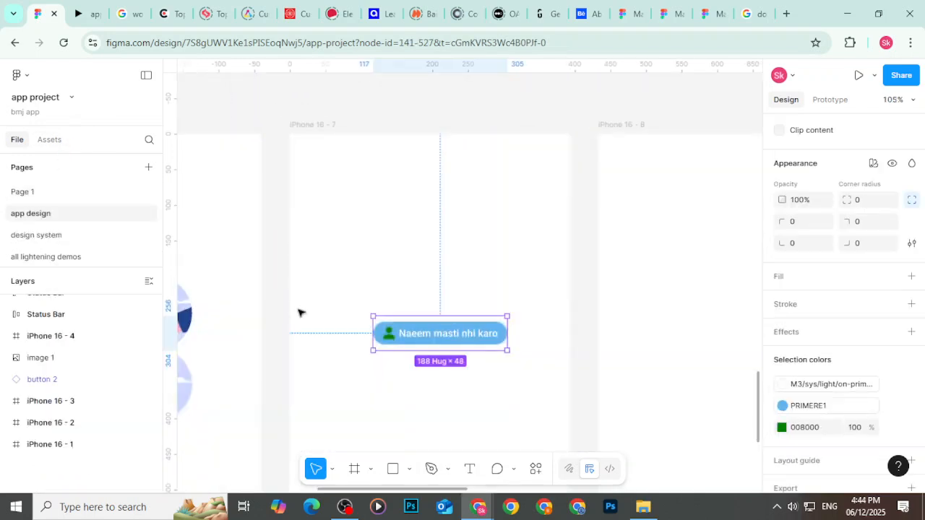
click(314, 127)
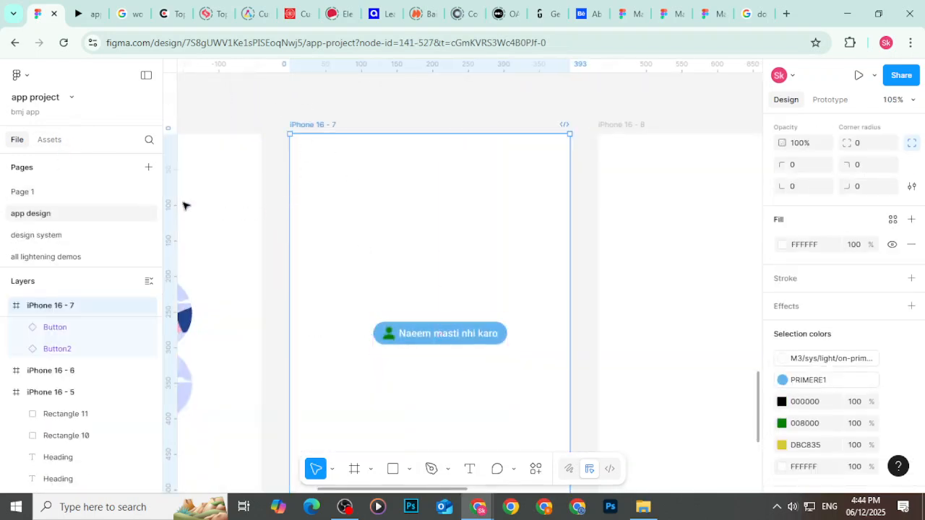
click(59, 143)
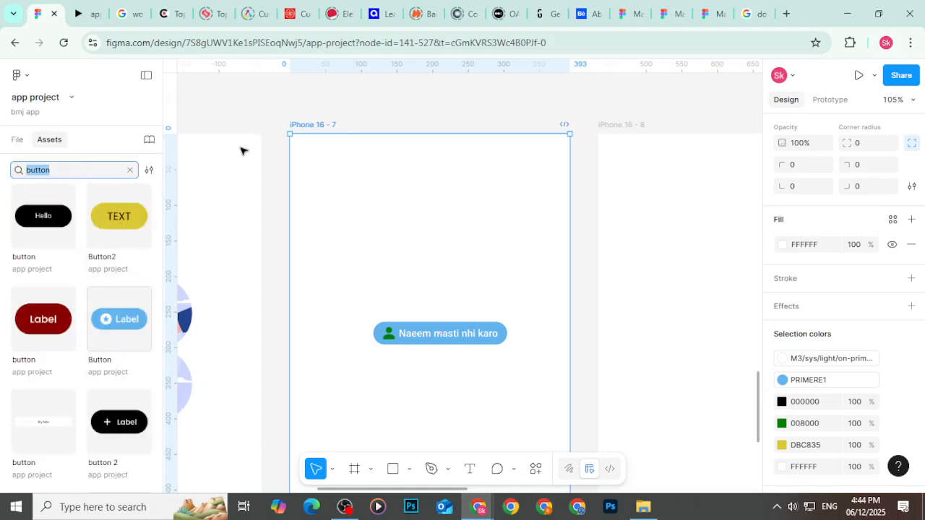
text(button)
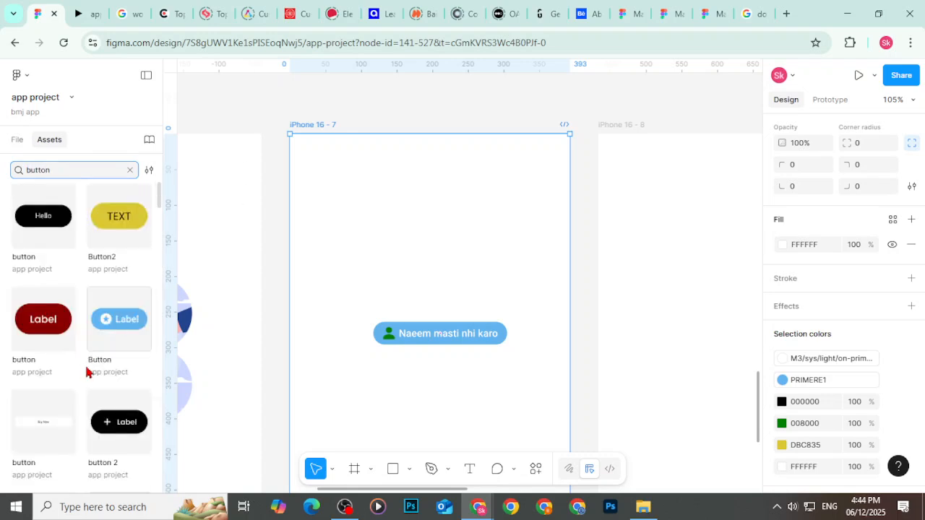
scroll(87, 373, down, 2)
scroll(86, 372, down, 5)
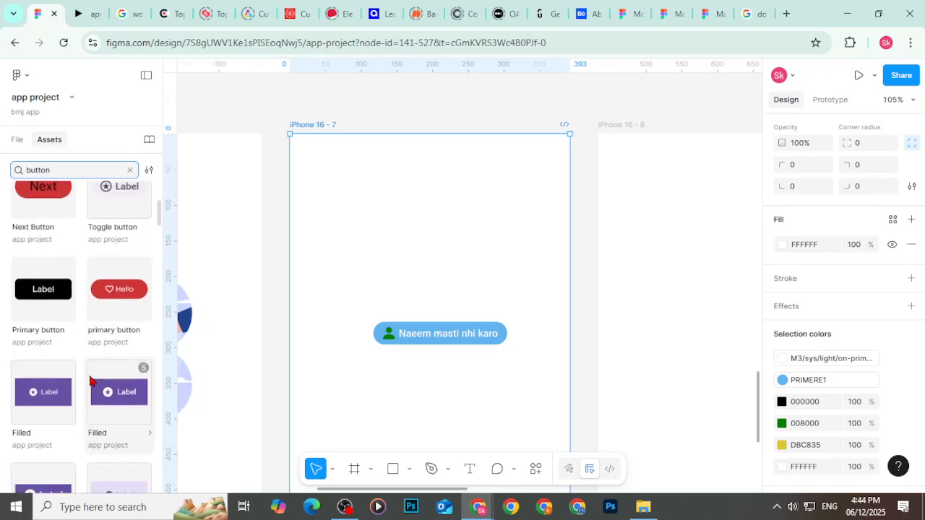
scroll(89, 381, down, 6)
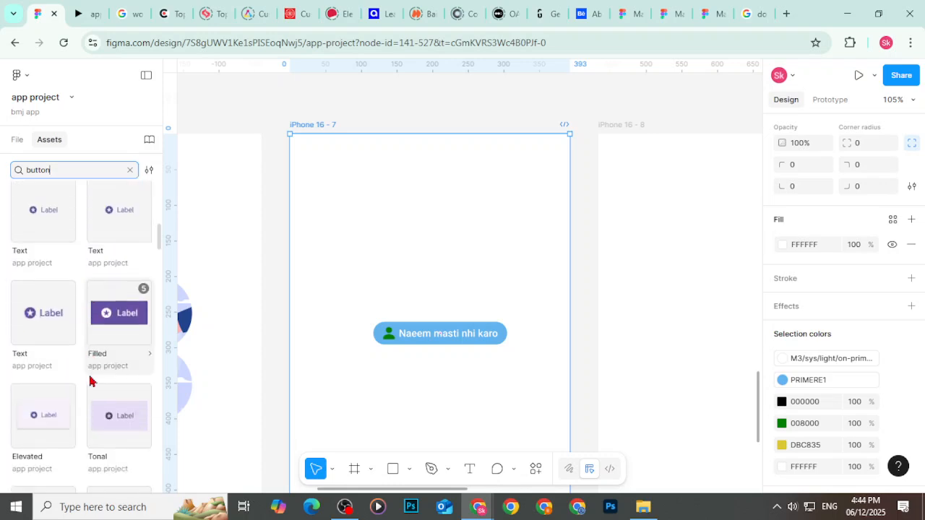
Step: Search the assets for "ext" and open the details of the Extended FAB component
key(BackSpace)
key(BackSpace)
key(BackSpace)
key(BackSpace)
key(BackSpace)
key(BackSpace)
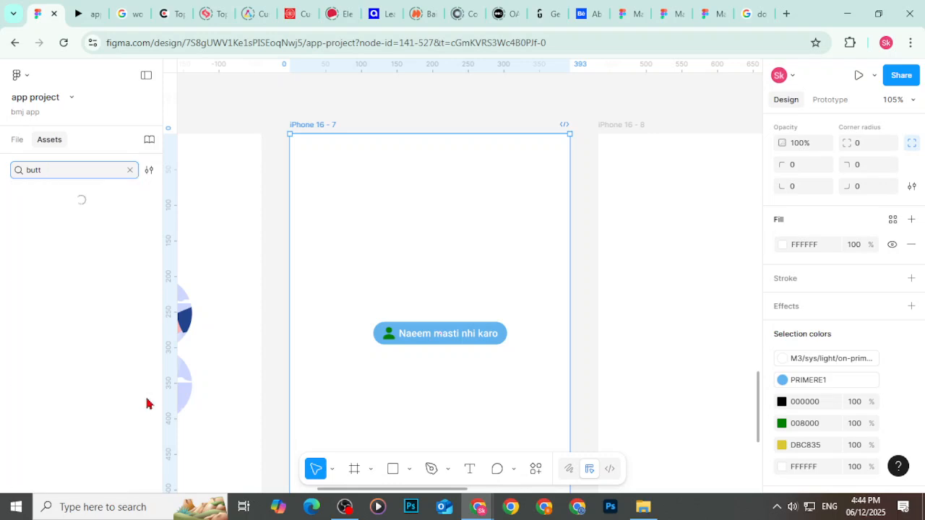
text(ext)
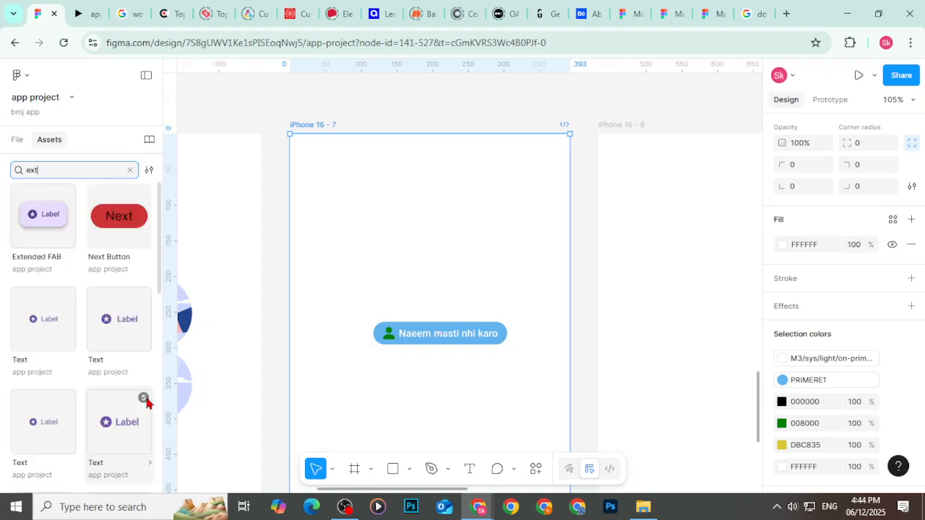
click(45, 252)
scroll(282, 385, down, 5)
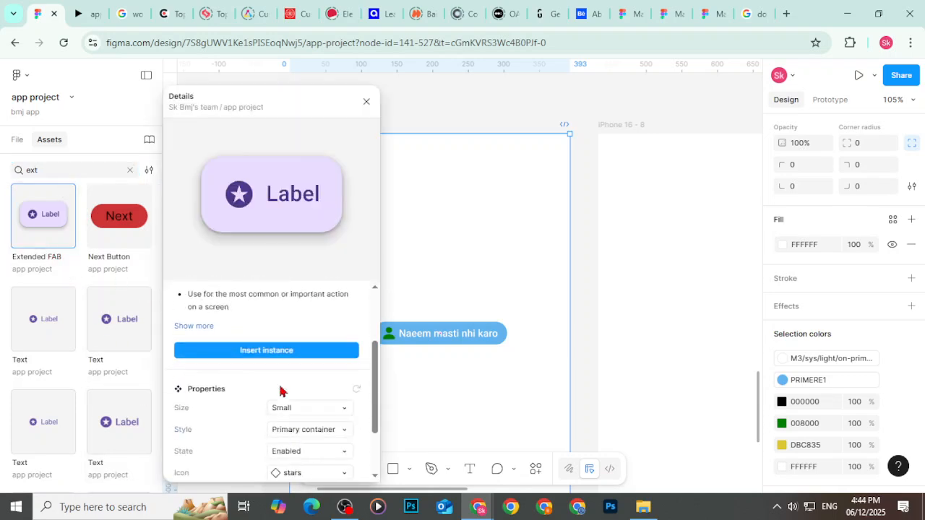
Step: Set the Extended FAB's style to Primary and its label text to "button", and open its icon choices
click(312, 332)
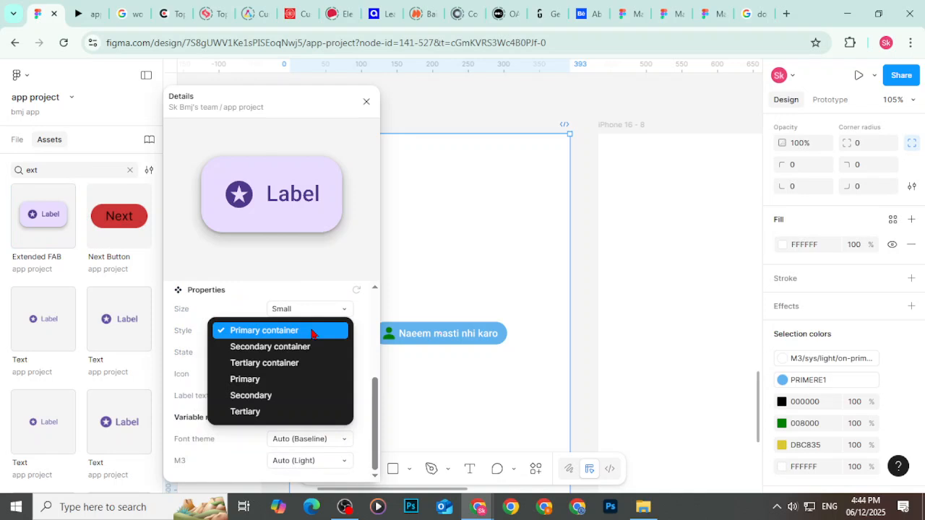
click(315, 379)
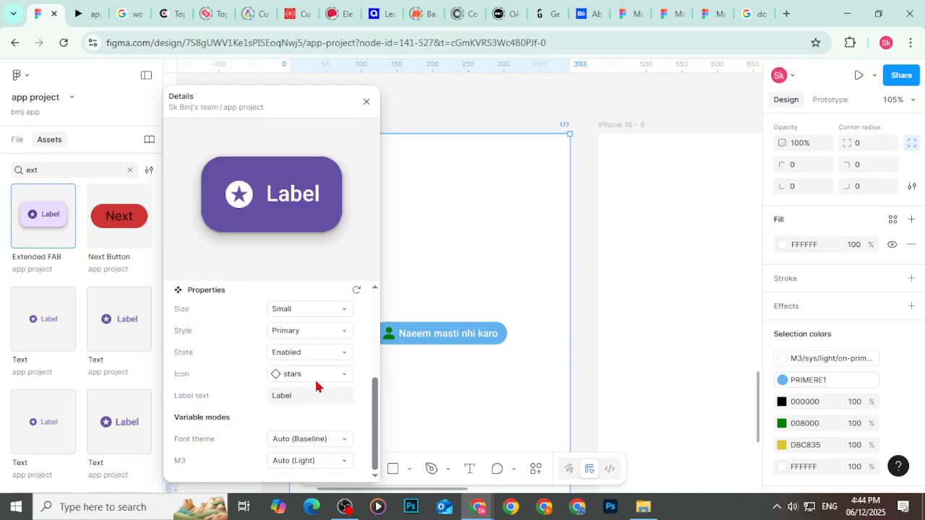
click(315, 397)
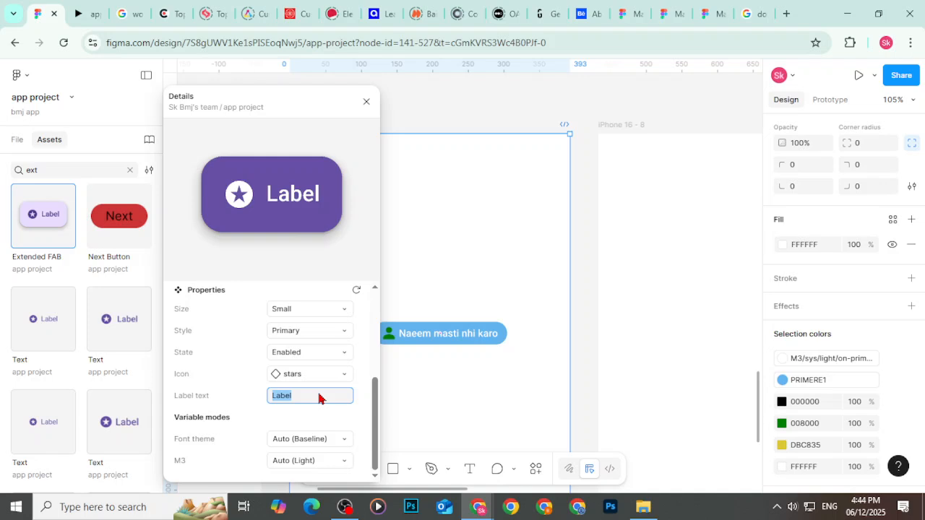
text(button)
click(294, 381)
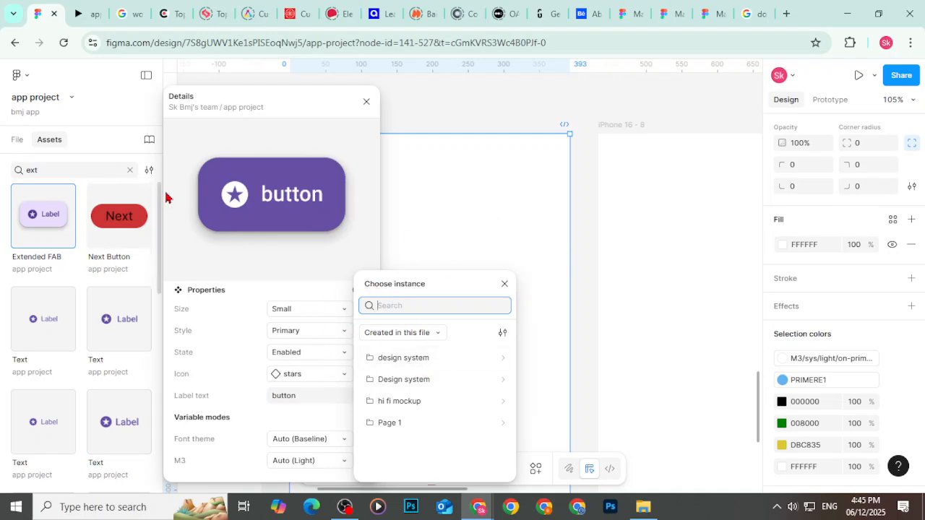
Step: Place the configured Extended FAB instance in the iPhone 16 - 7 frame, above the existing blue button
click(277, 210)
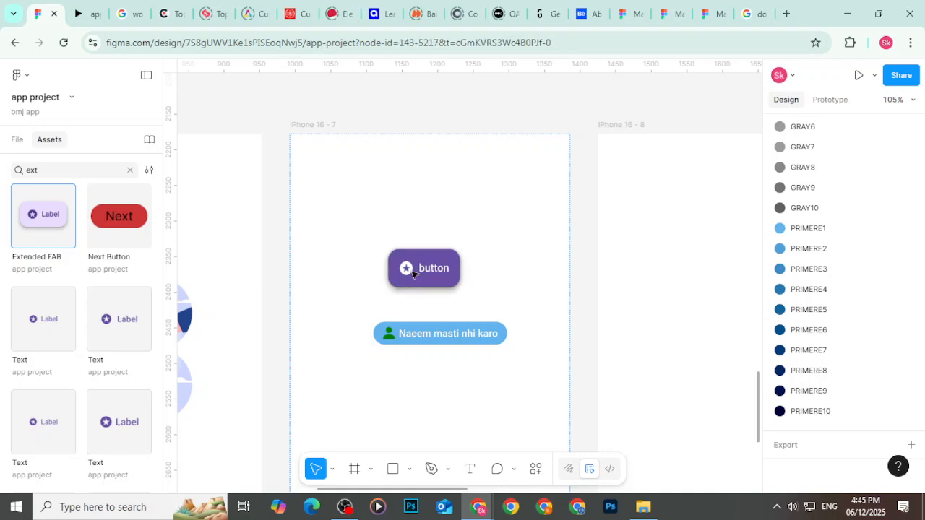
key(ctrl+v)
click(590, 290)
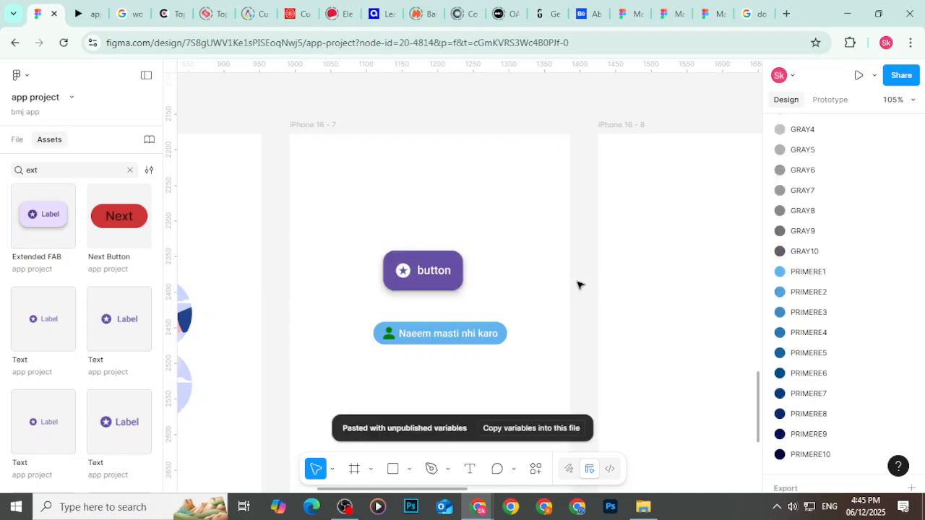
Step: Return to the design system page and locate the small primary variants of the Extended FAB component
click(79, 13)
click(38, 10)
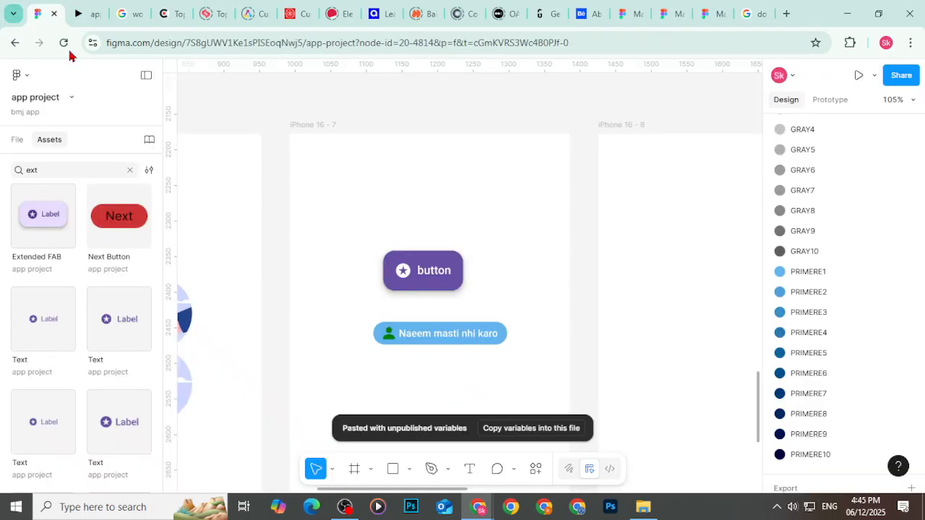
click(16, 140)
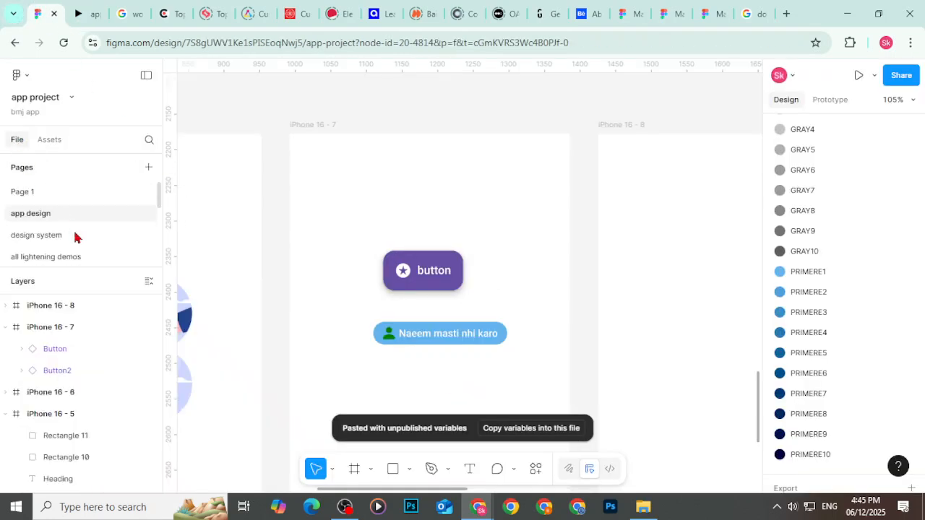
click(75, 238)
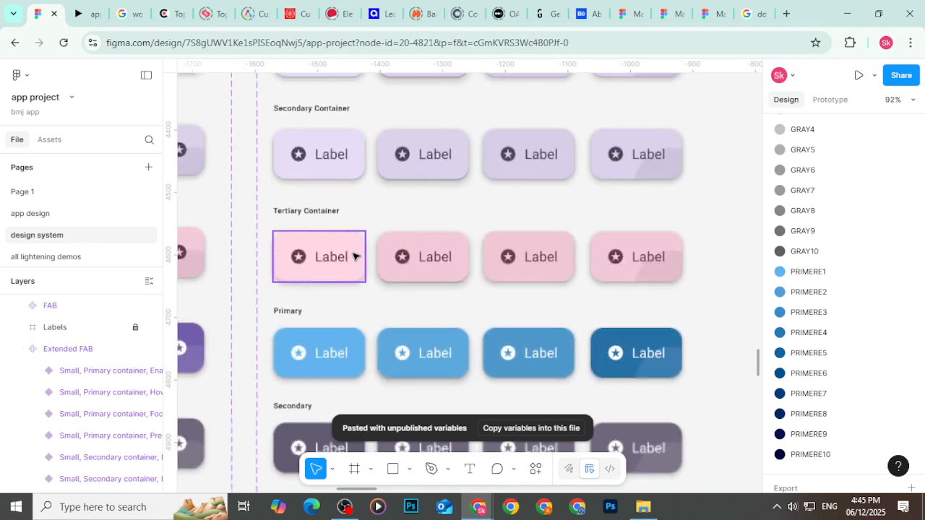
scroll(281, 358, down, 1)
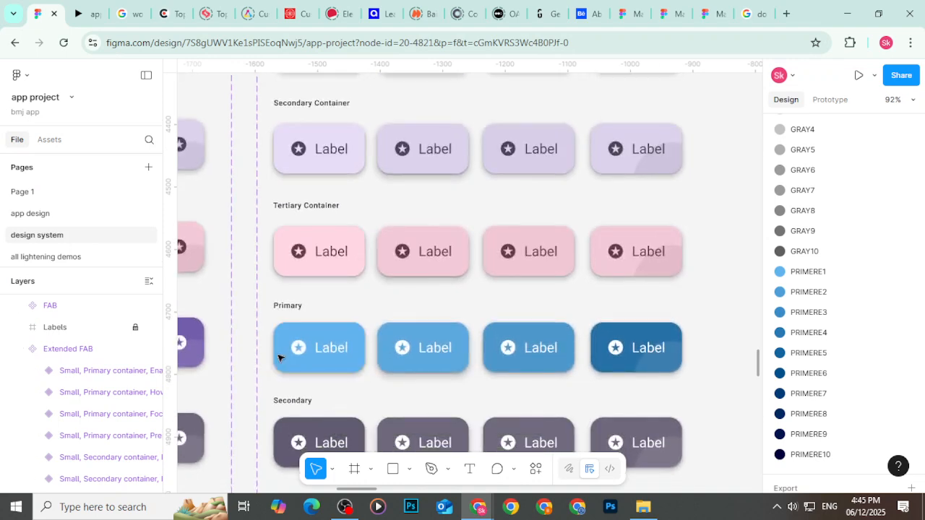
scroll(282, 354, down, 10)
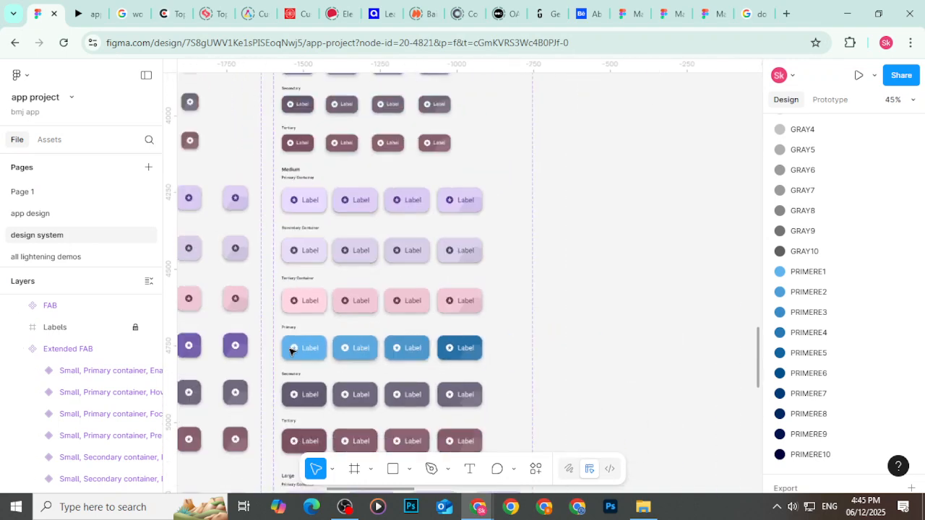
scroll(291, 351, down, 5)
scroll(292, 351, up, 5)
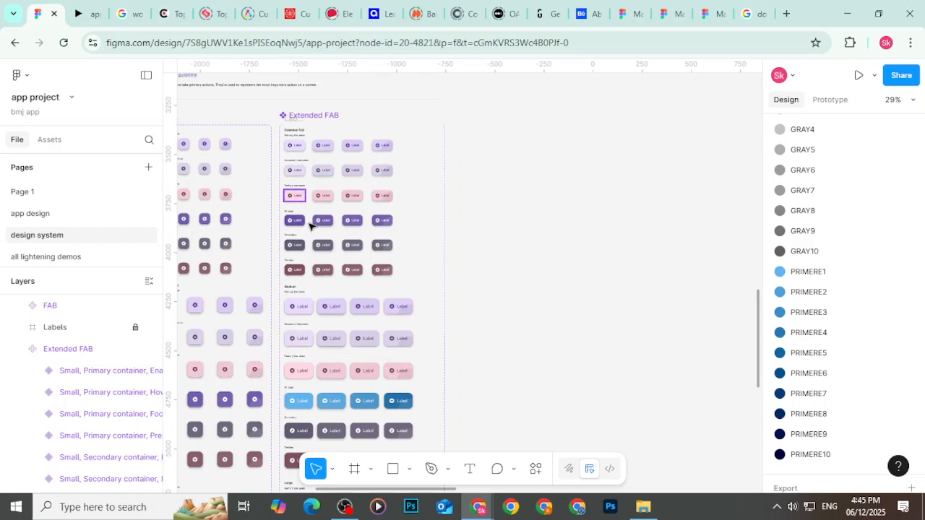
scroll(304, 217, up, 5)
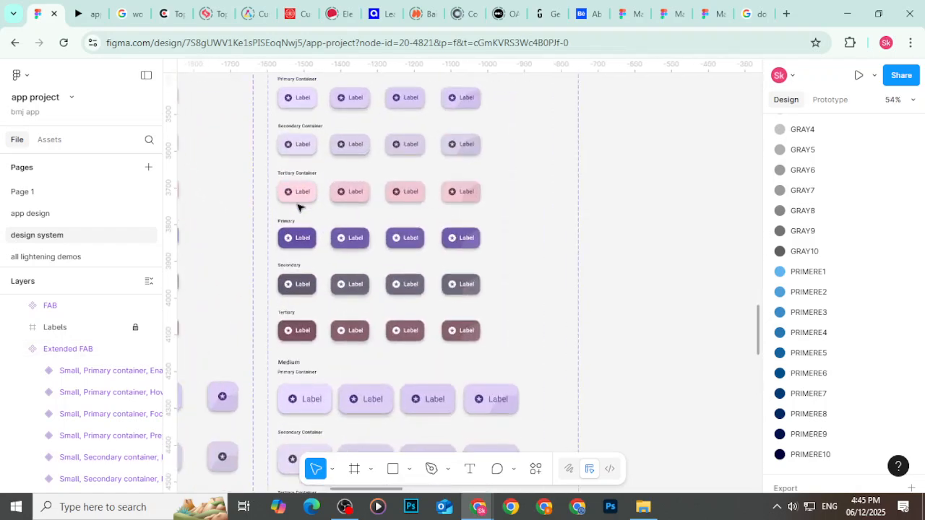
scroll(297, 408, up, 5)
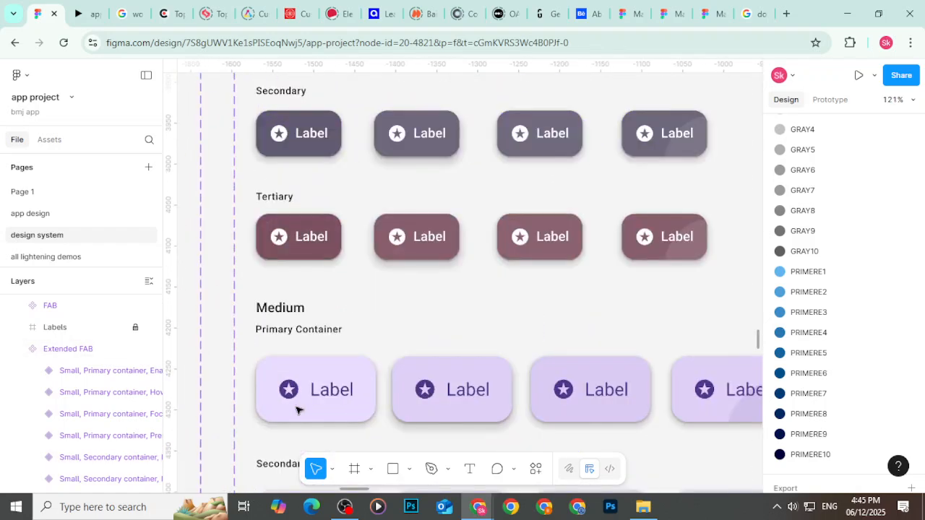
scroll(307, 202, up, 6)
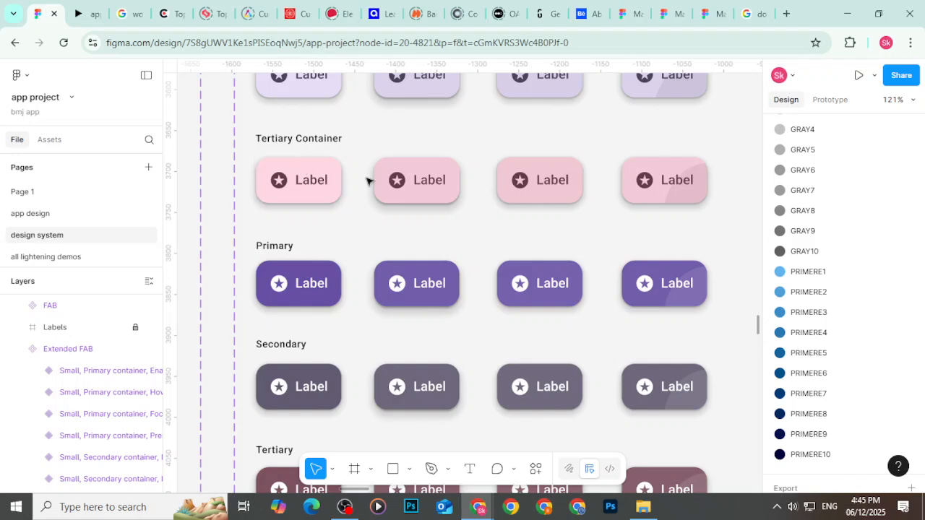
Step: Recolour the small primary enabled Extended FAB variant with the PRIMERE1 colour style
click(267, 278)
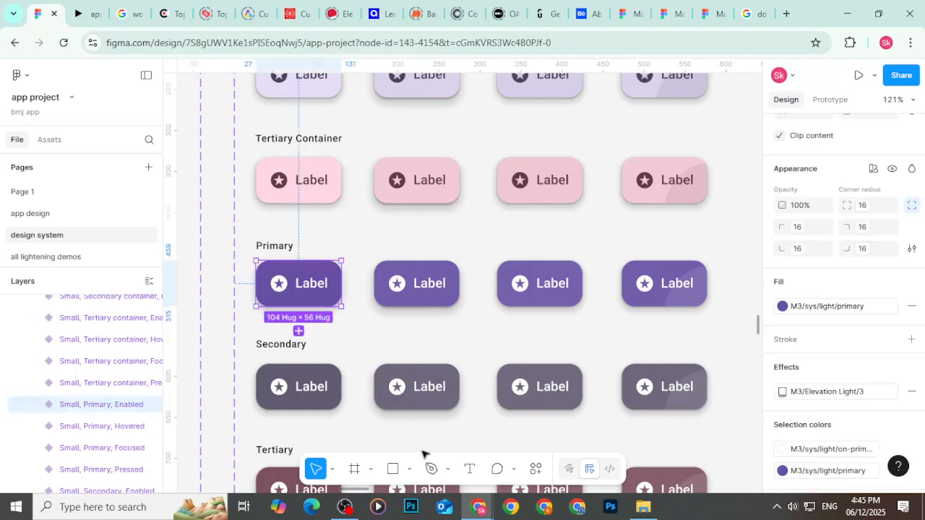
click(782, 470)
scroll(667, 354, down, 3)
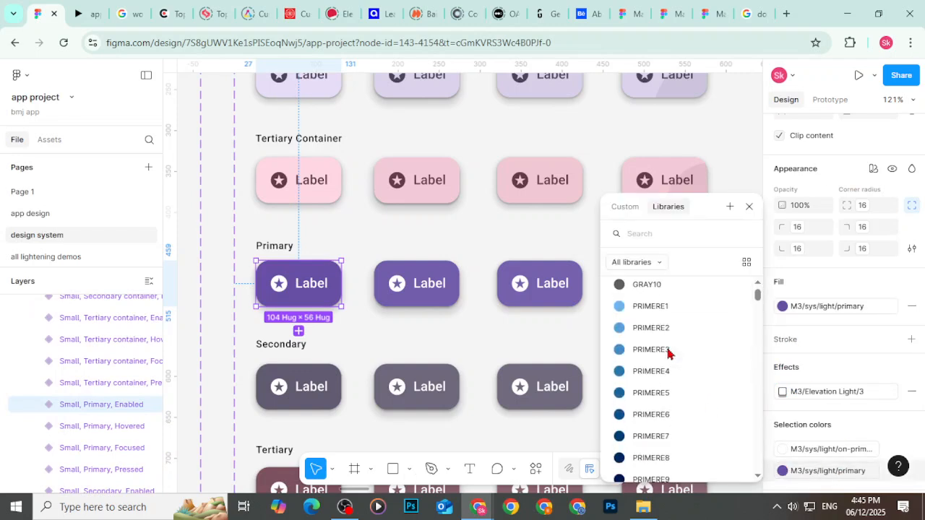
click(653, 306)
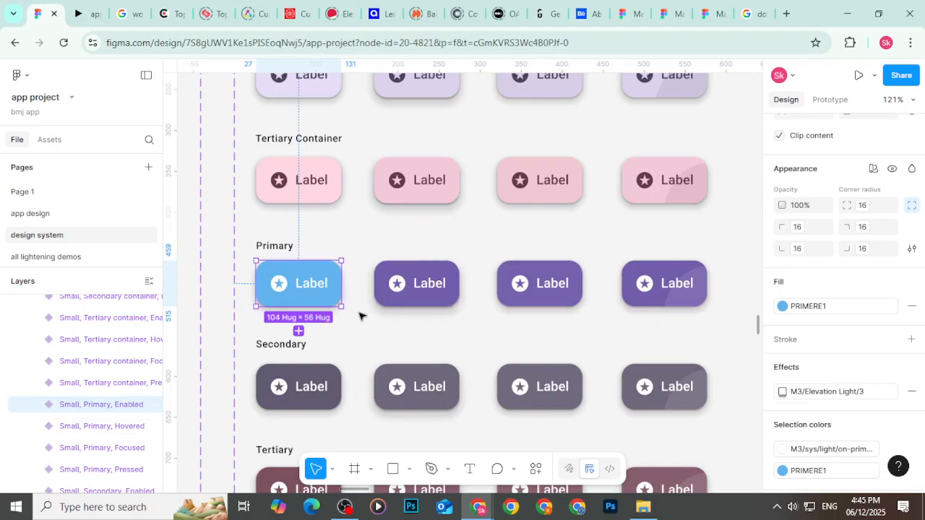
Step: Recolour the small primary hovered Extended FAB variant with the PRIMERE2 colour style
click(399, 303)
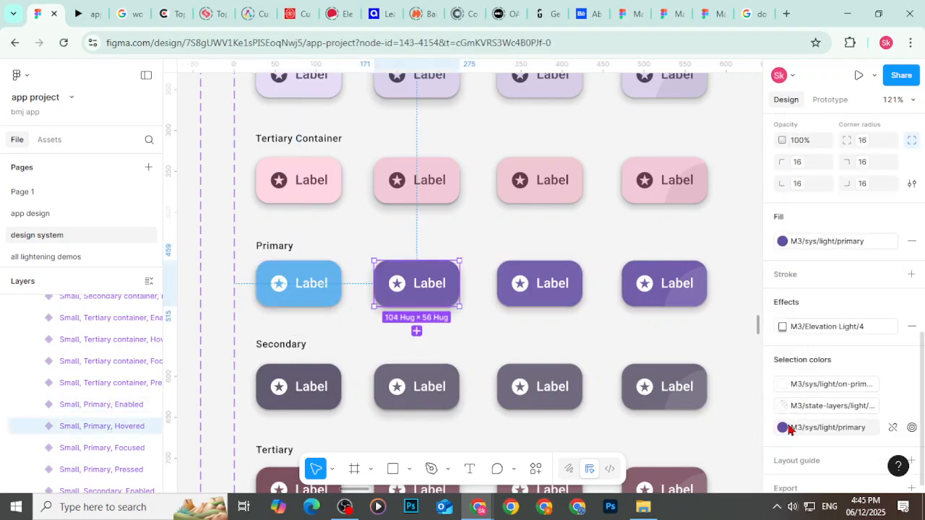
click(782, 427)
scroll(670, 376, down, 3)
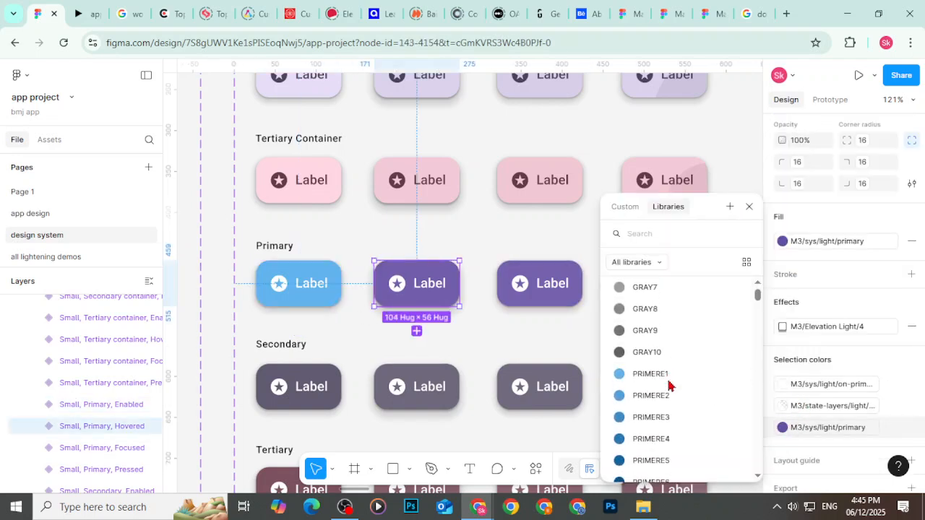
click(673, 396)
Step: Recolour the small primary focused Extended FAB variant with the PRIMERE3 colour style
click(532, 289)
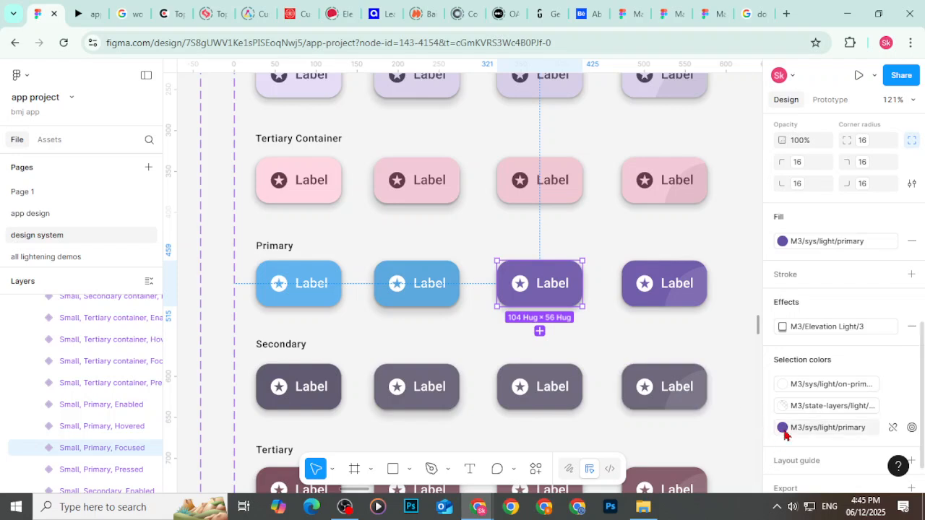
click(782, 427)
scroll(678, 403, down, 5)
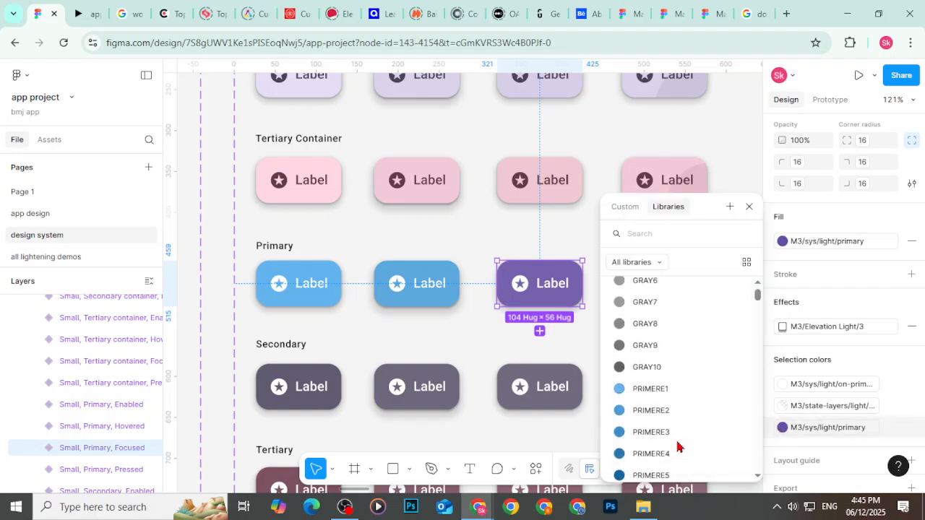
click(662, 352)
Step: Recolour the small primary pressed Extended FAB variant with the PRIMERE4 colour style
click(656, 287)
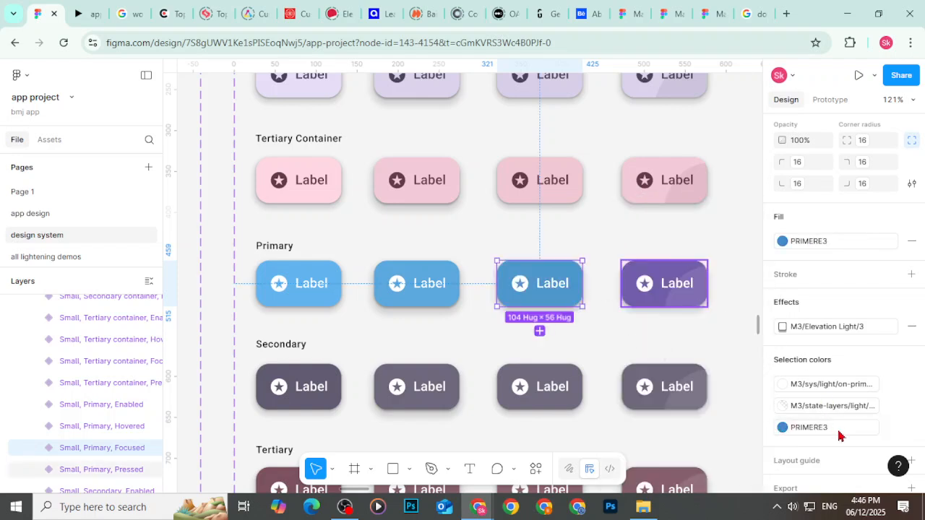
click(782, 449)
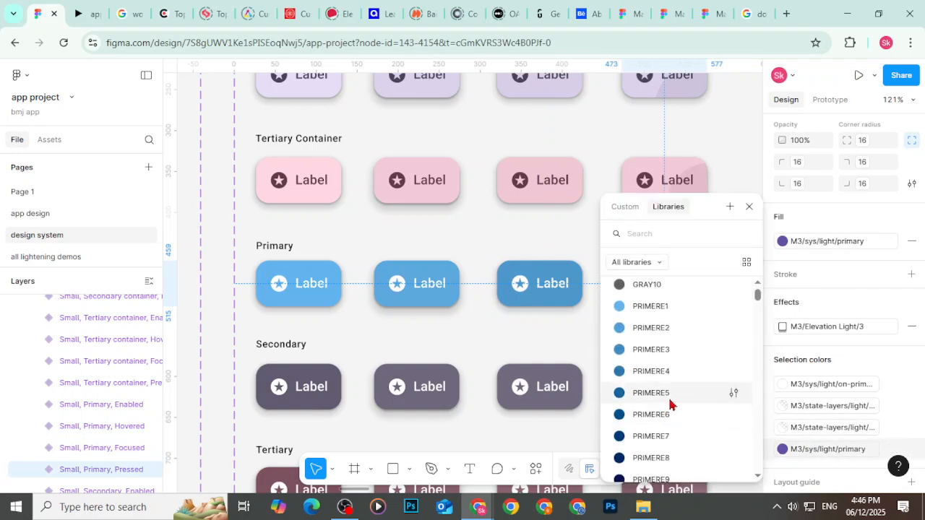
click(660, 379)
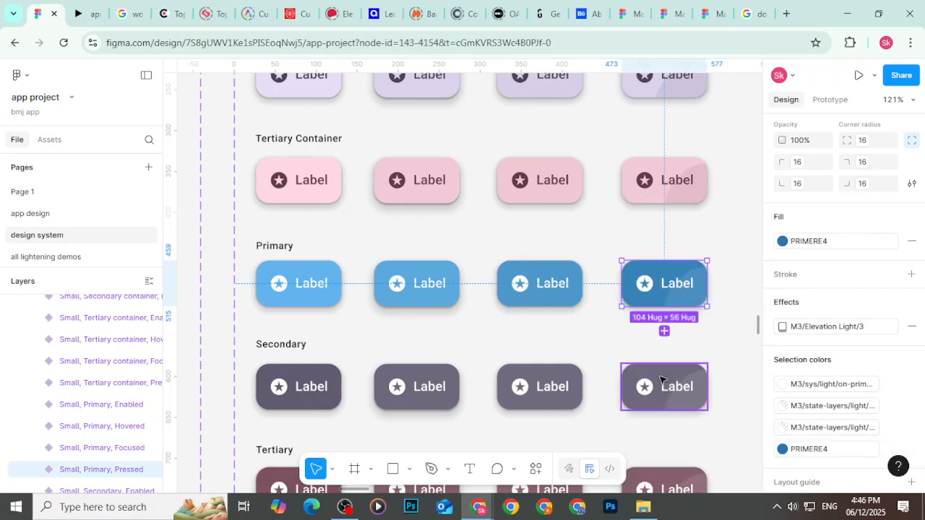
click(726, 346)
Step: Return to the app design page and cut and paste the loose Extended FAB instance into the iPhone 16 - 7 frame
click(78, 223)
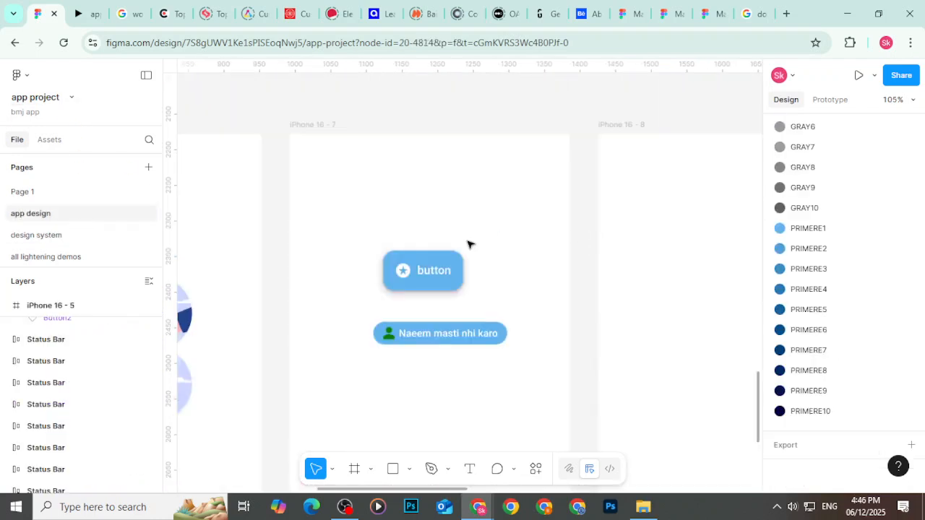
click(315, 125)
click(409, 267)
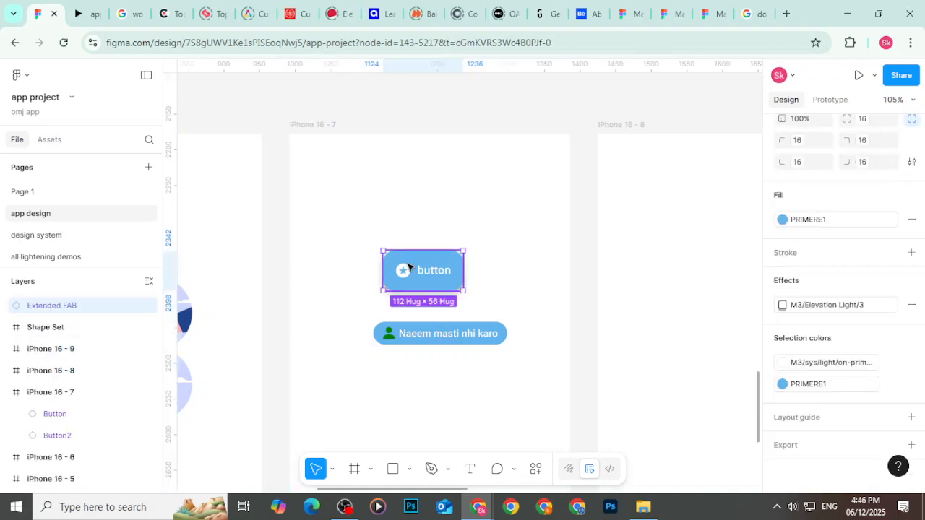
key(Delete)
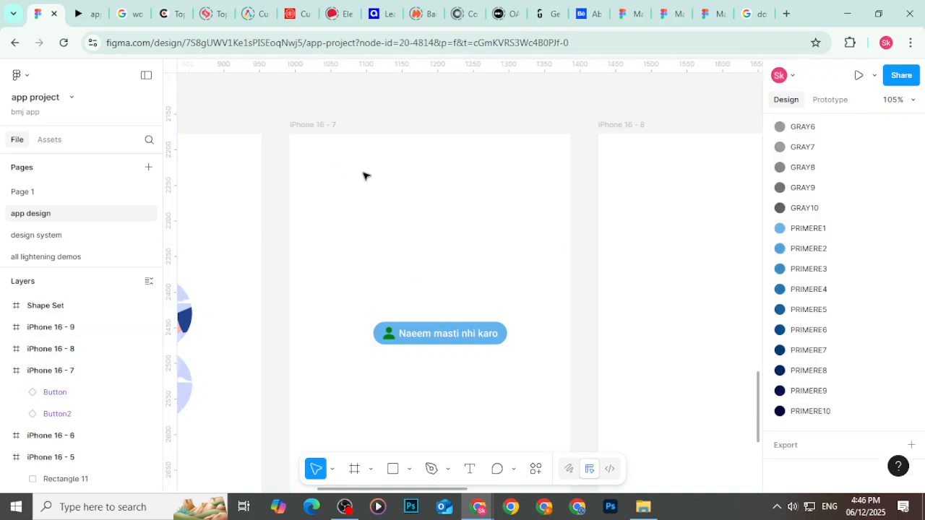
click(385, 217)
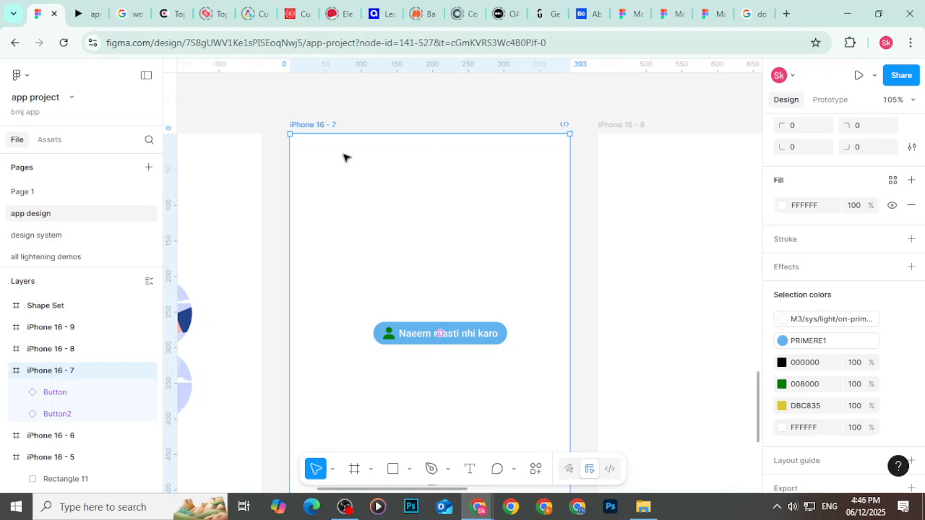
key(ctrl+v)
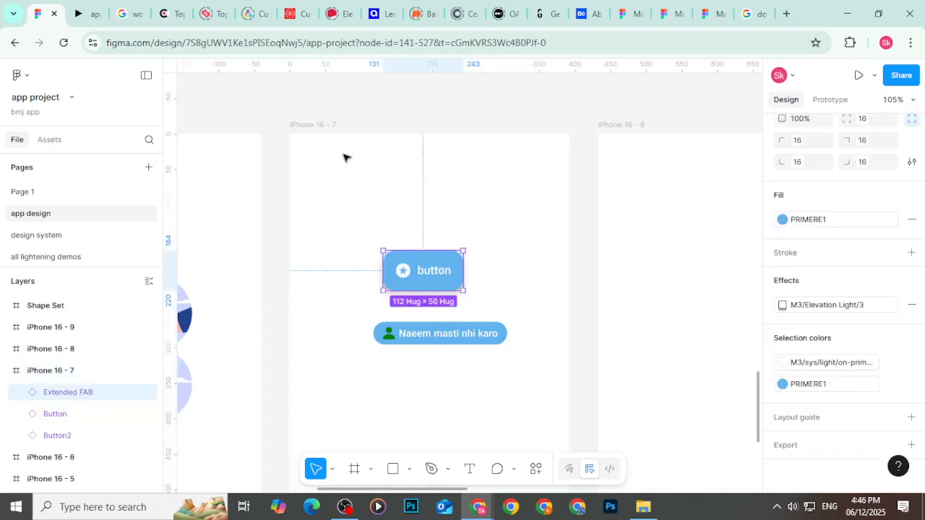
Step: Preview the iPhone 16 - 7 screen in the prototype, including full screen, and test the Extended FAB's interactive states
click(321, 126)
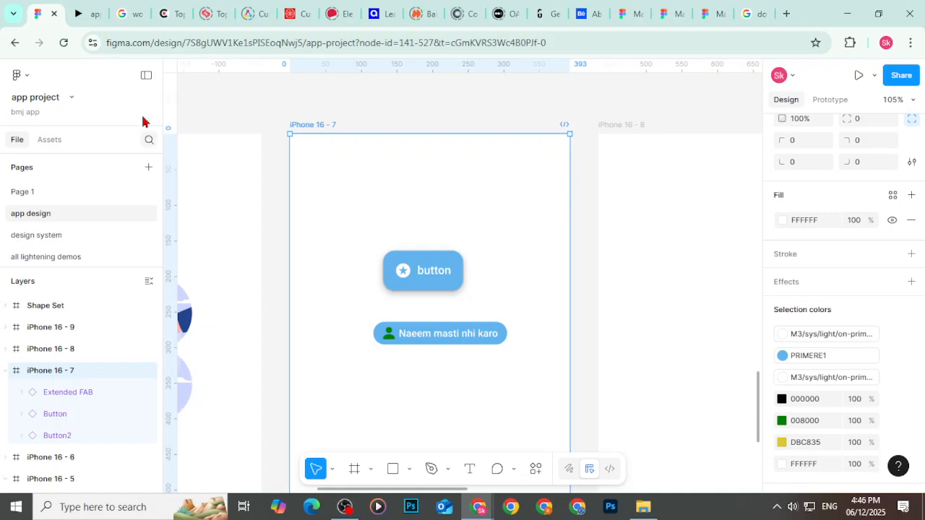
click(78, 13)
click(910, 76)
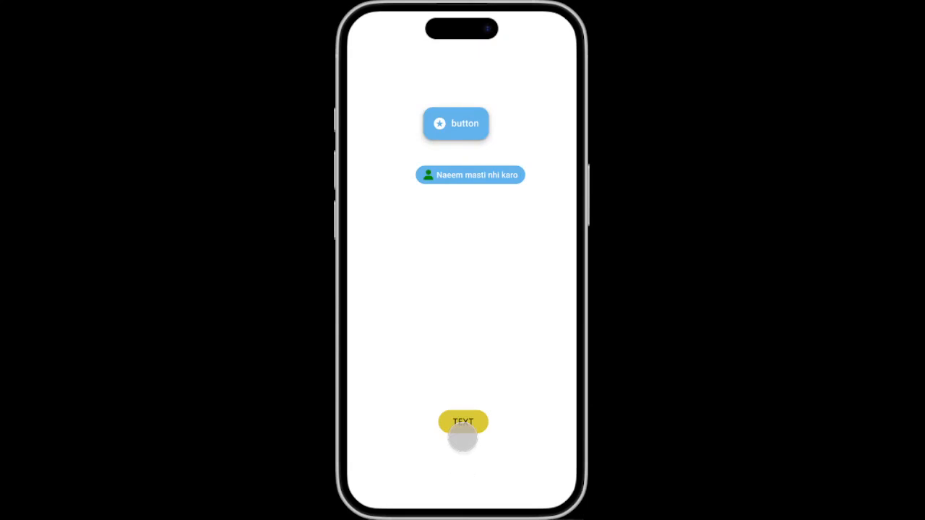
key(Escape)
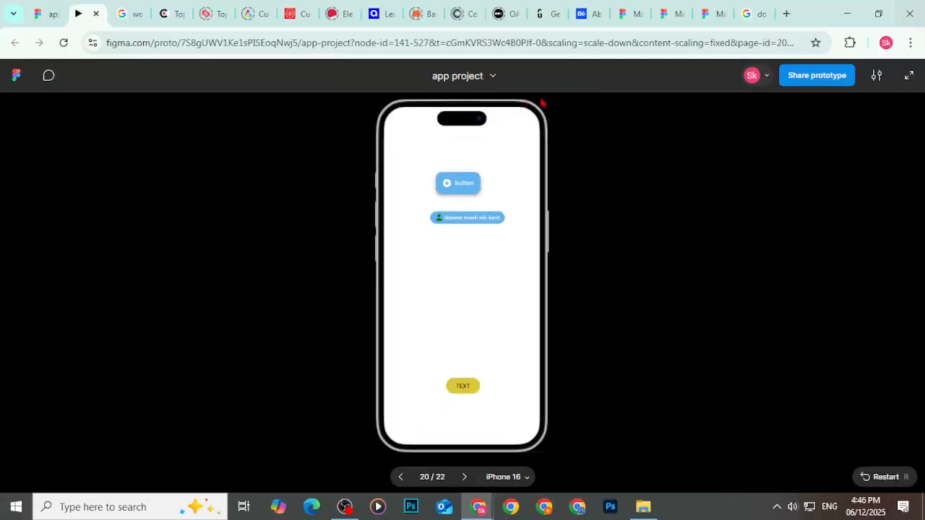
click(464, 186)
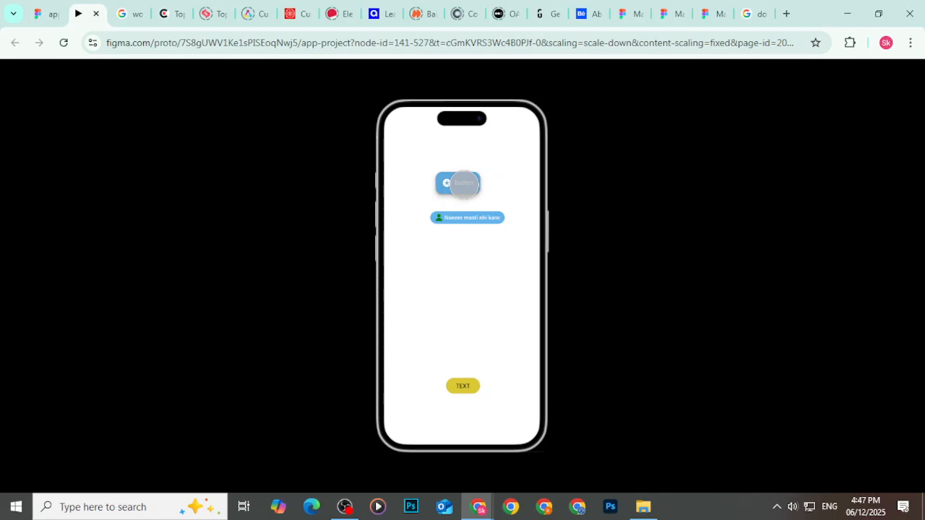
click(464, 183)
click(44, 14)
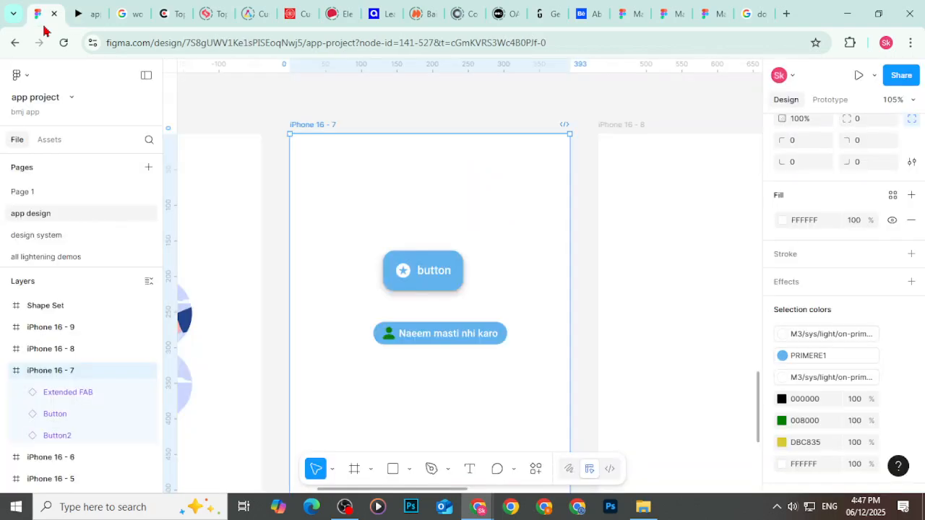
click(429, 273)
click(363, 118)
scroll(364, 118, down, 2)
scroll(374, 149, down, 4)
drag(384, 196, 481, 171)
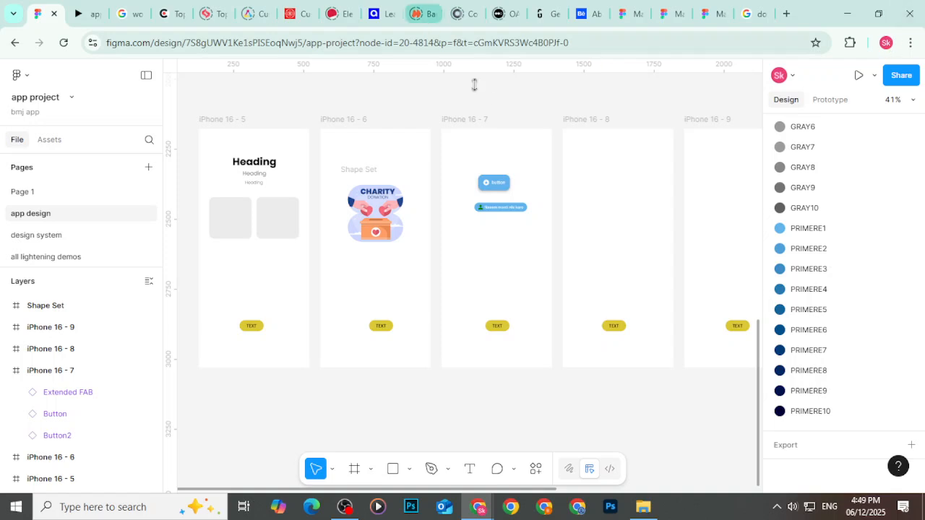
scroll(490, 120, down, 3)
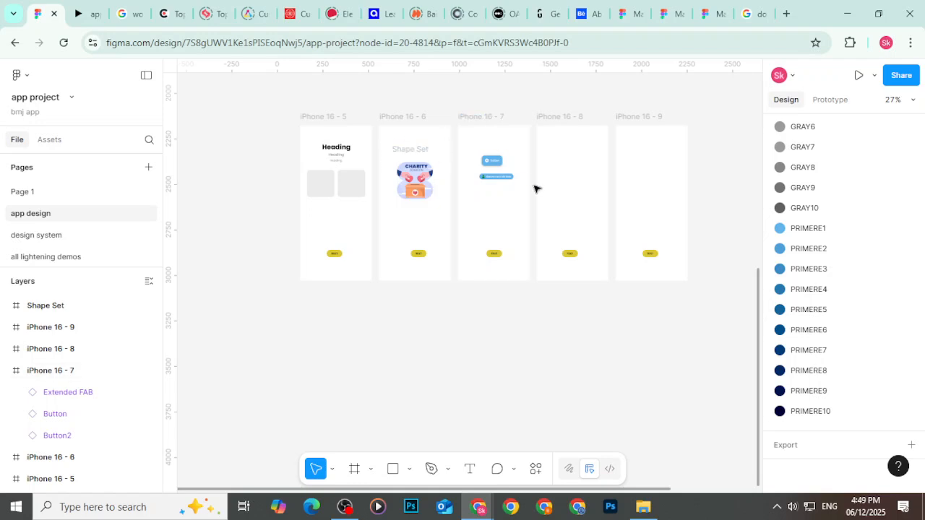
scroll(538, 194, up, 2)
scroll(539, 194, up, 1)
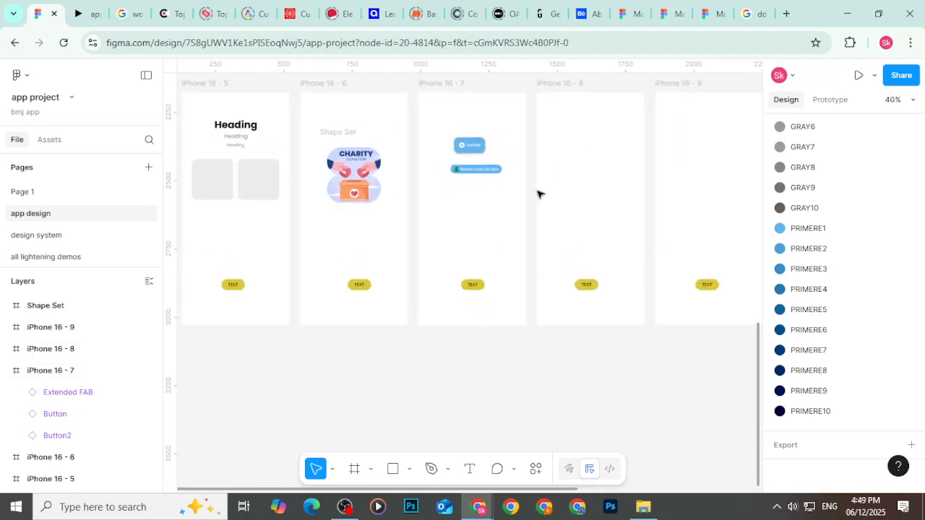
scroll(539, 194, up, 2)
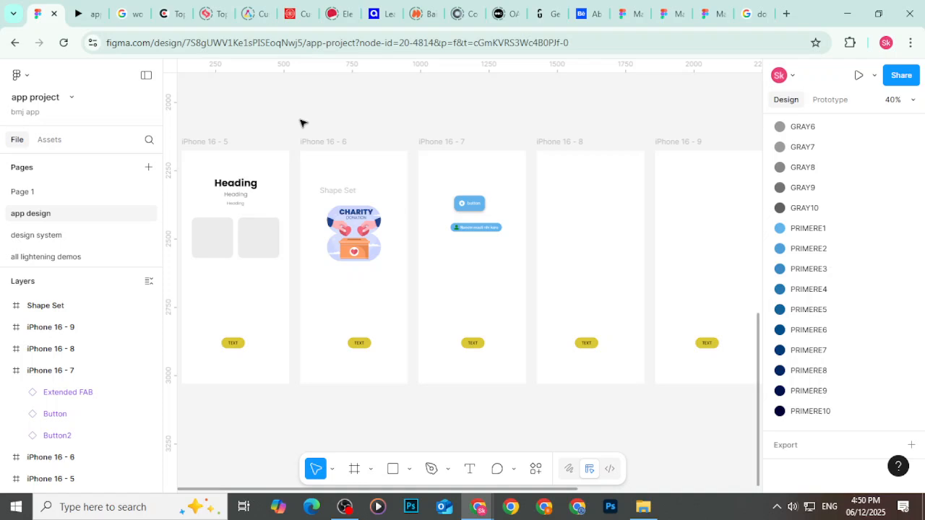
scroll(300, 122, down, 5)
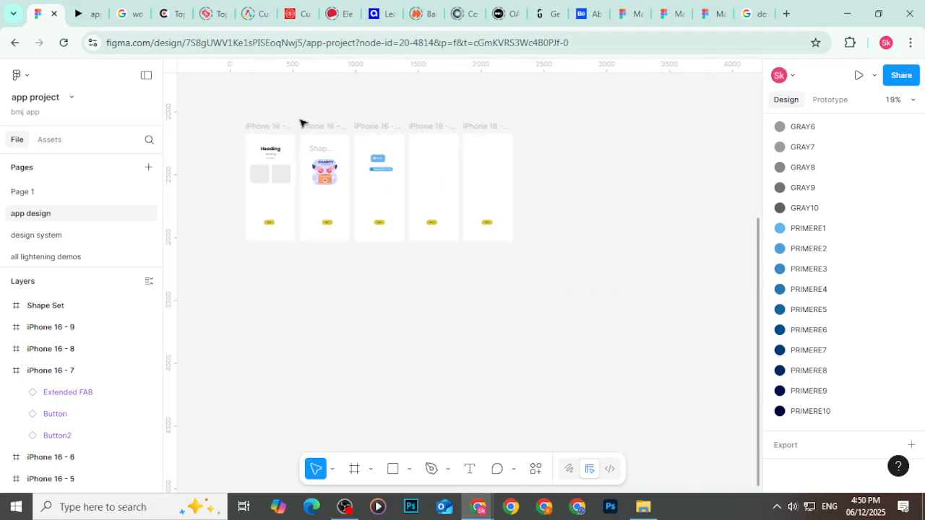
scroll(427, 178, up, 2)
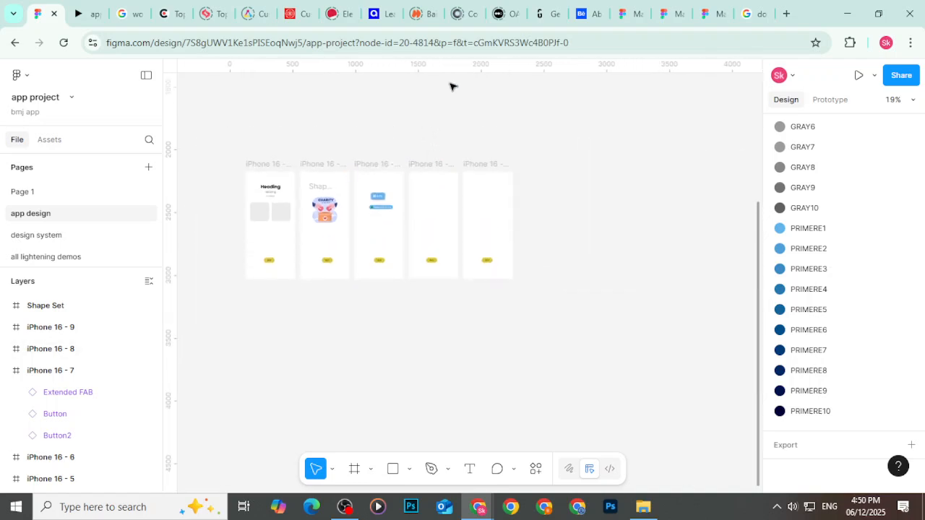
click(425, 7)
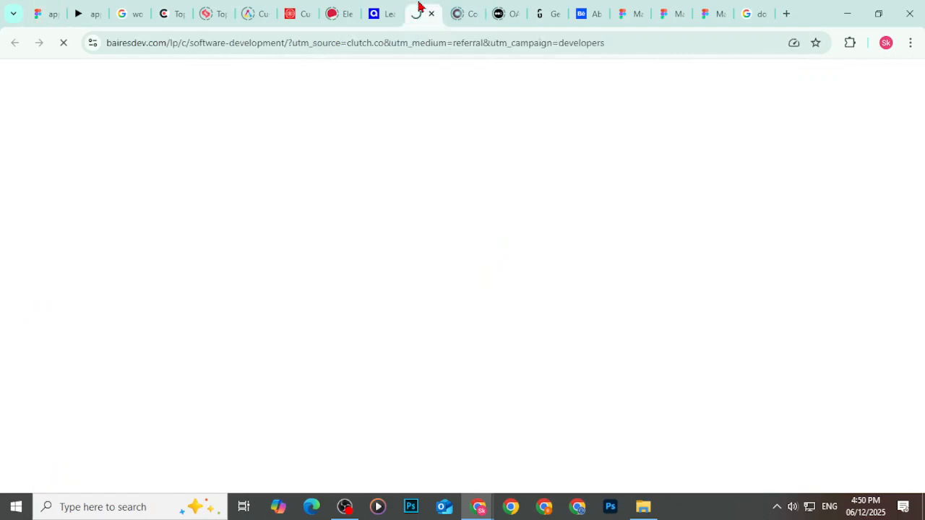
click(454, 7)
click(43, 15)
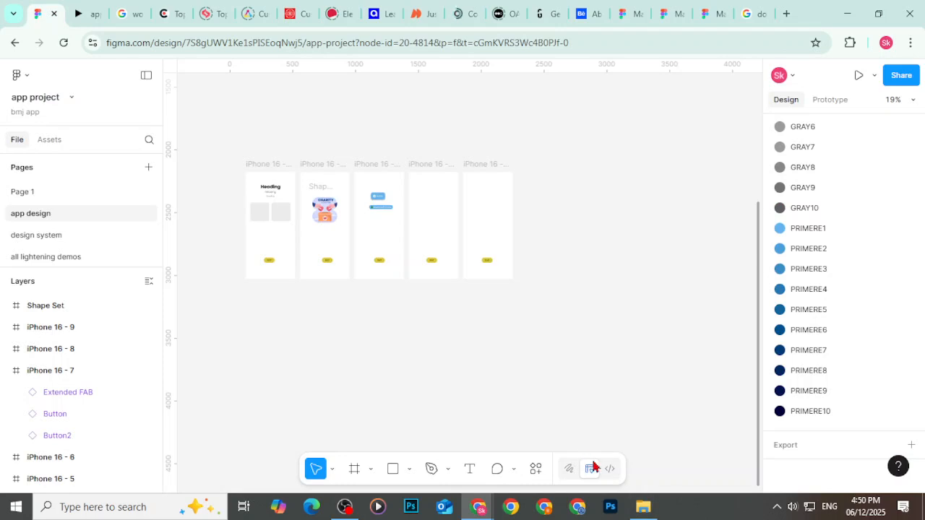
Step: Look at the Draw and Dev modes, dismiss their introductions, and return to Design mode
click(571, 470)
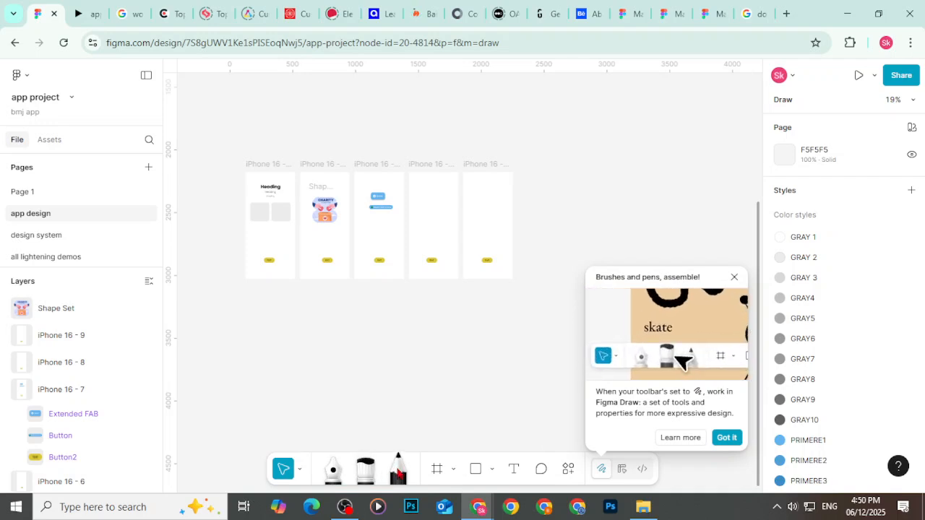
click(634, 471)
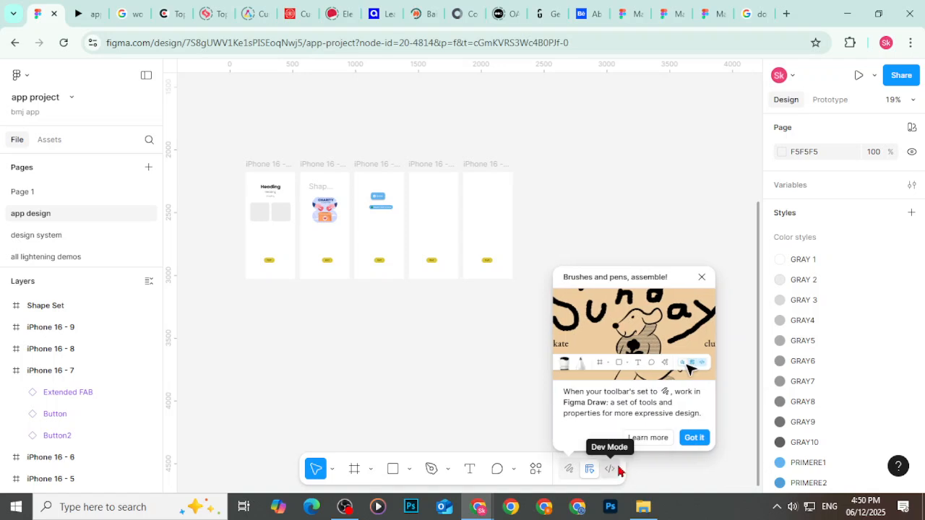
click(618, 470)
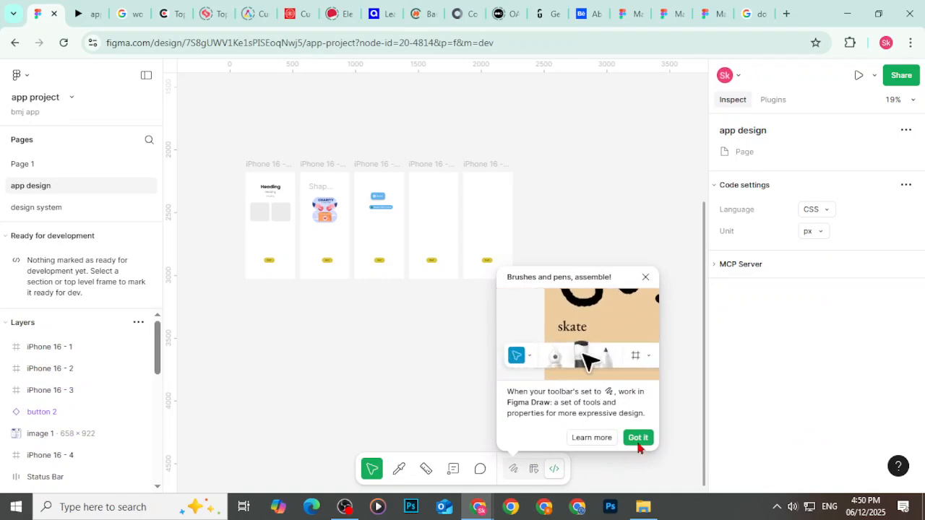
click(639, 438)
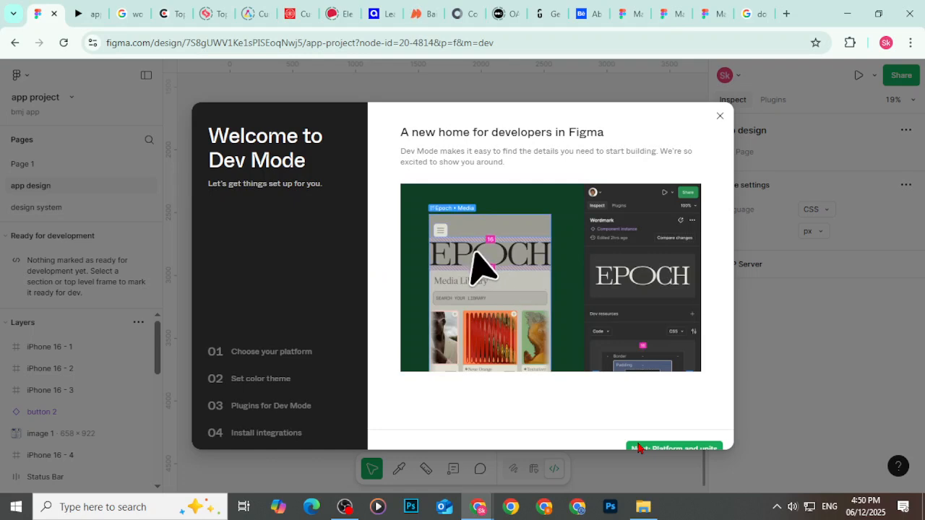
click(719, 116)
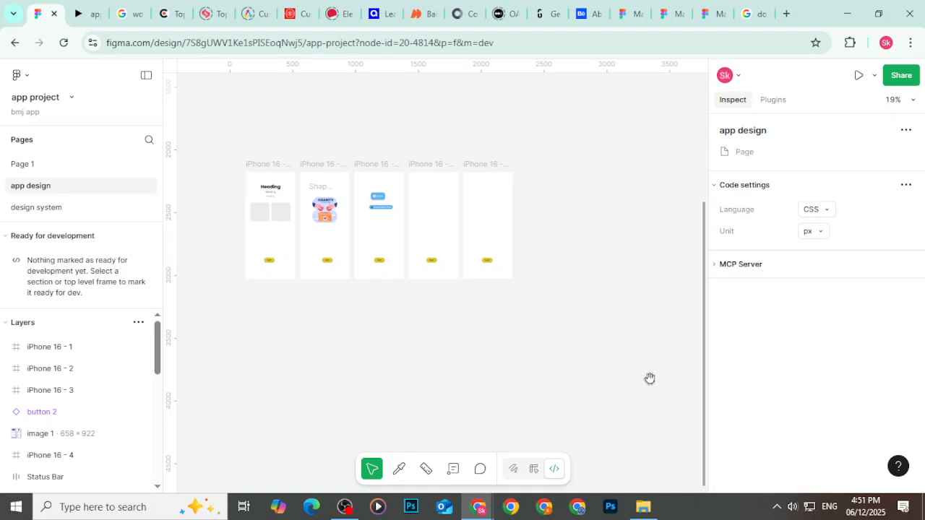
click(514, 469)
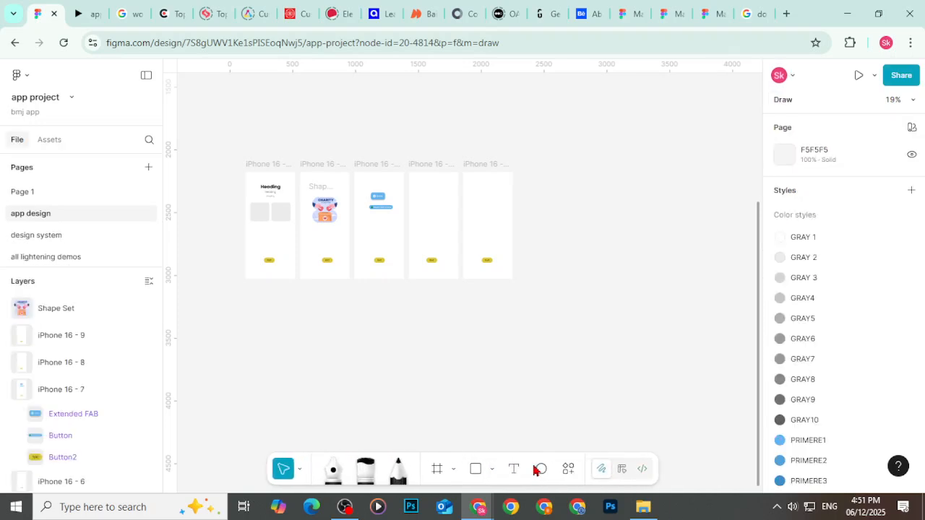
click(622, 469)
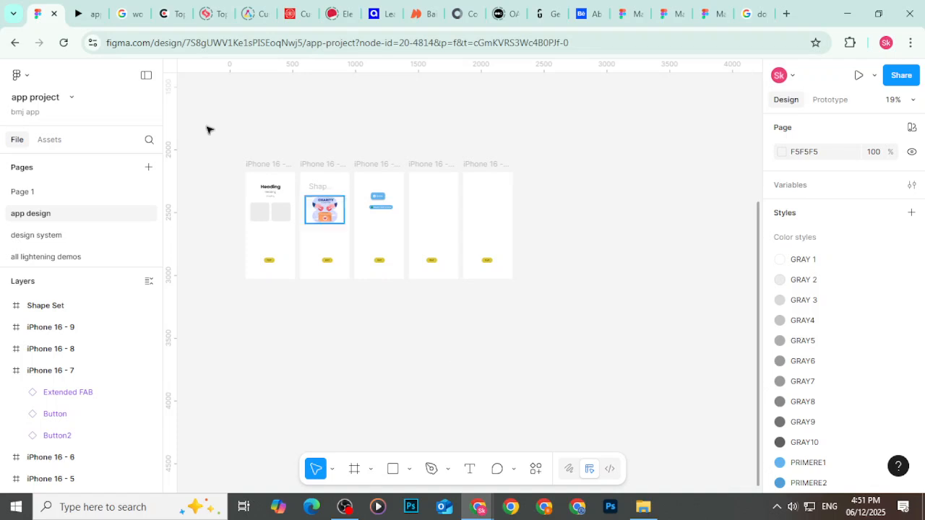
drag(233, 152, 611, 365)
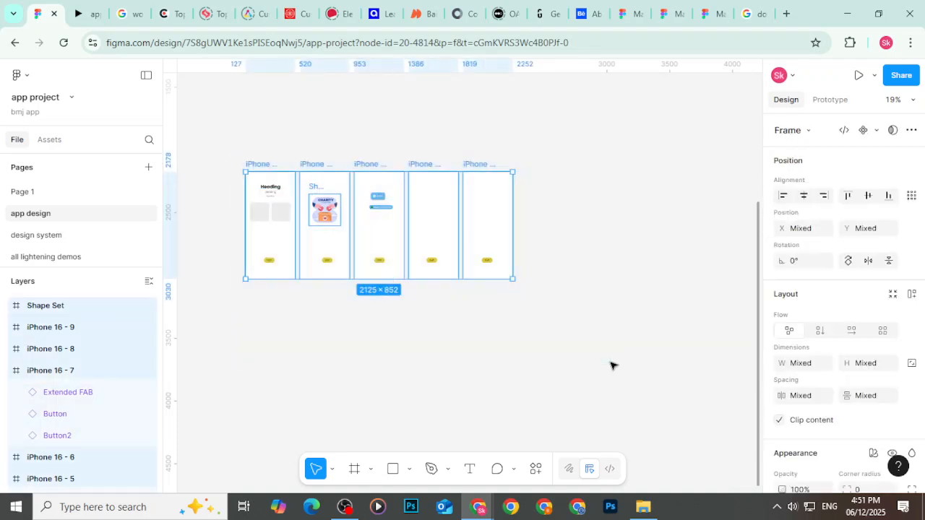
click(547, 423)
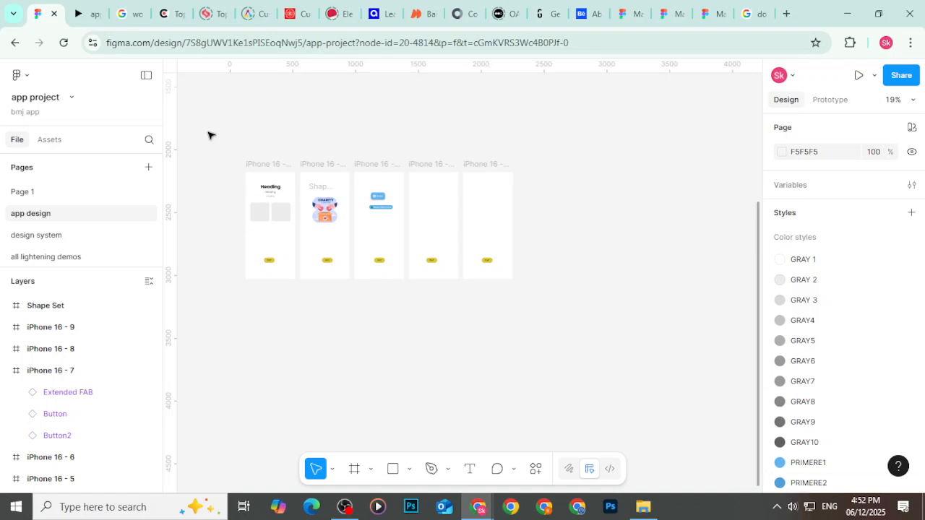
Step: Switch to the other Chrome profile's window and open the IEC Dashboard shortcut
click(546, 508)
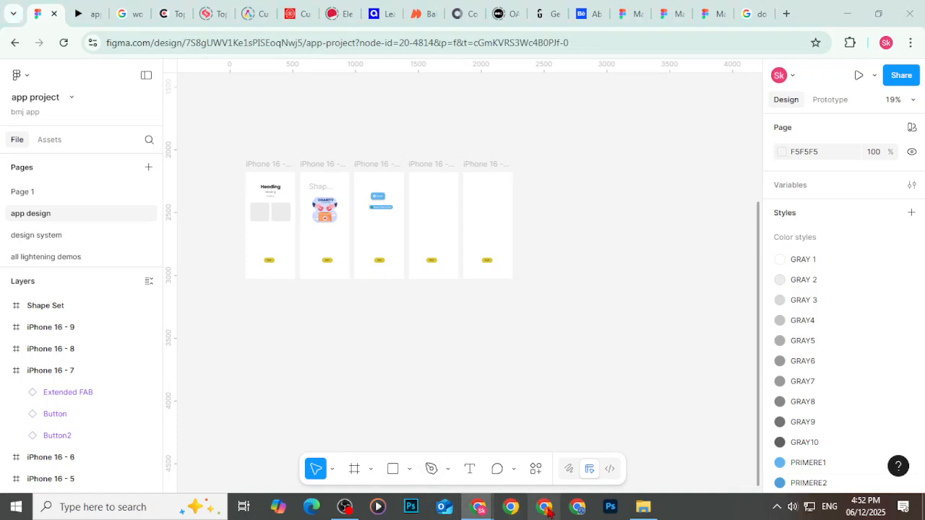
click(578, 508)
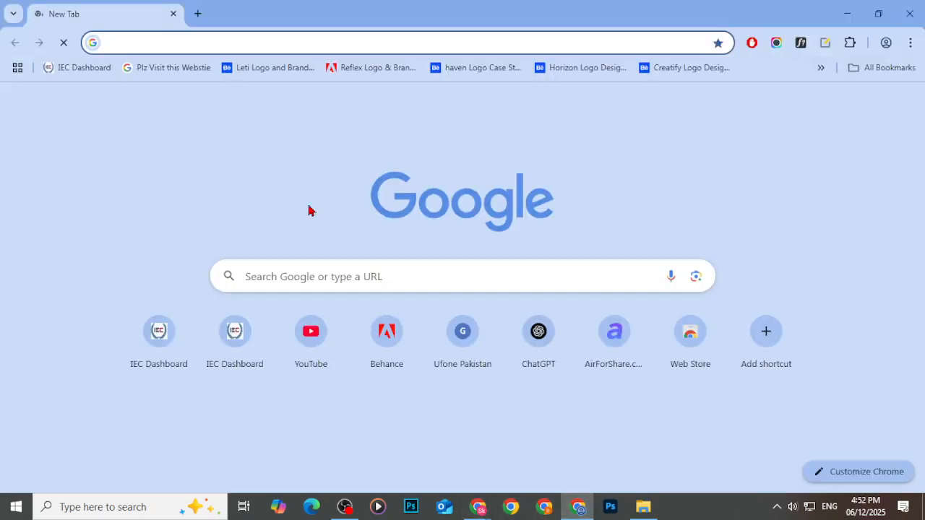
click(234, 372)
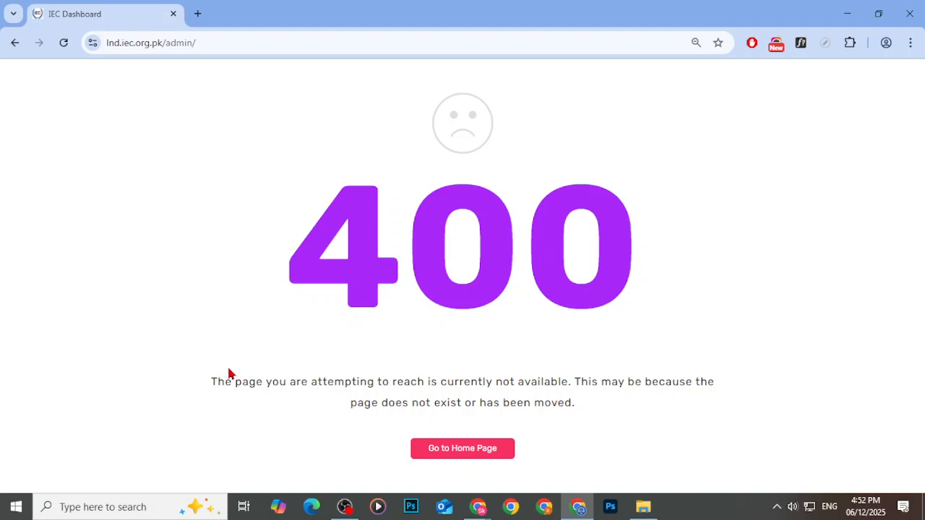
Step: Return to the IEC Dashboard home page and open the Instructor Assignment & Bootcamp attendance page
click(444, 448)
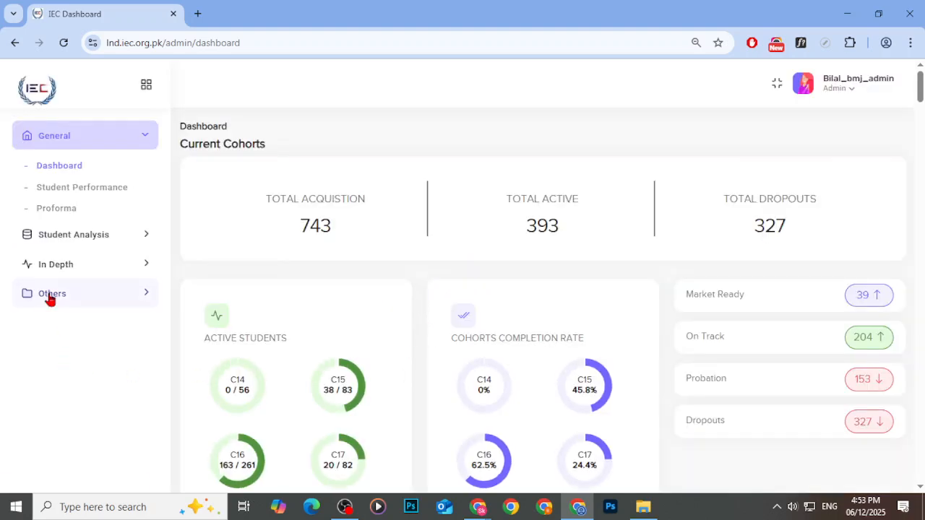
click(49, 299)
scroll(83, 400, down, 1)
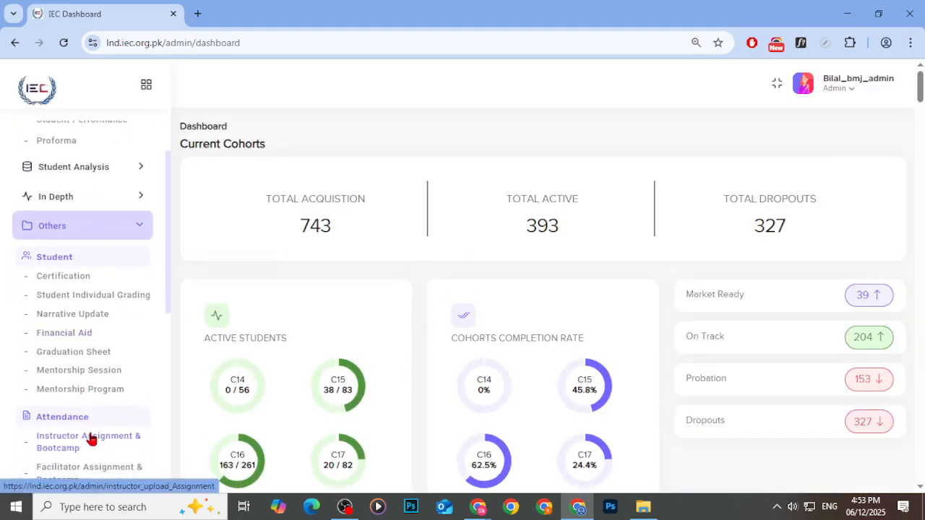
click(91, 439)
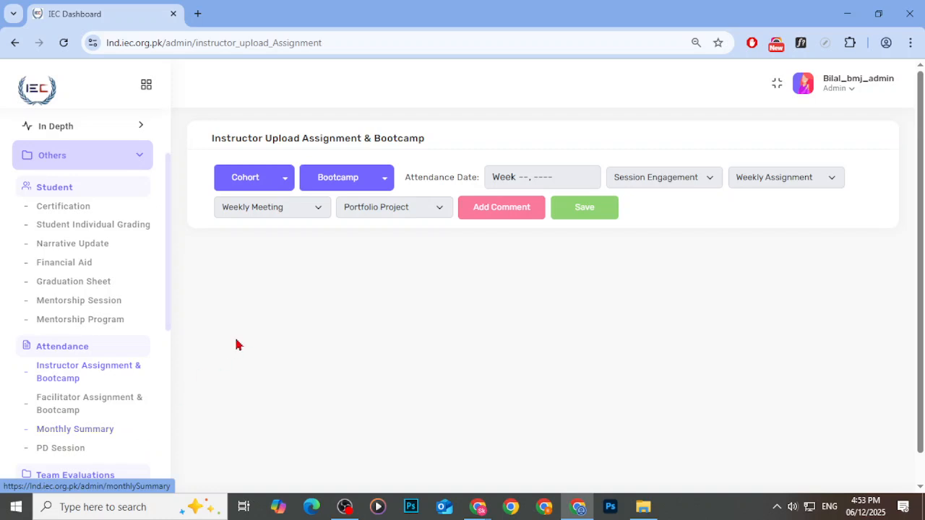
Step: Load the Cohort 18 Graphic & Ux/Ui B roster and look through its student list
click(286, 182)
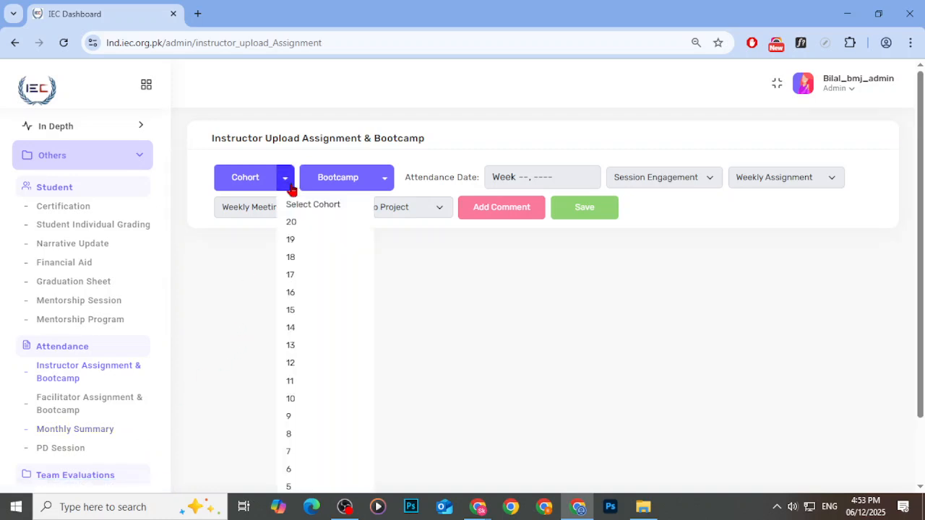
click(306, 258)
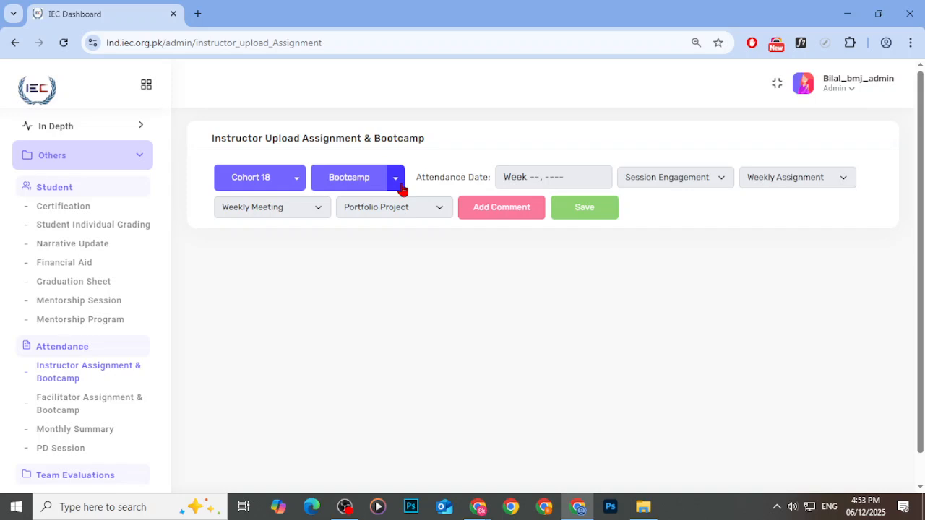
click(396, 179)
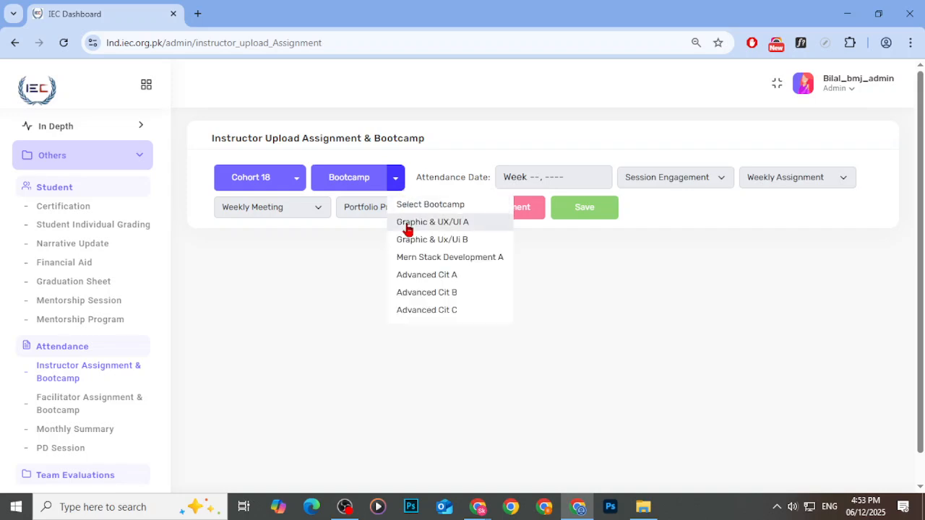
click(412, 242)
click(433, 178)
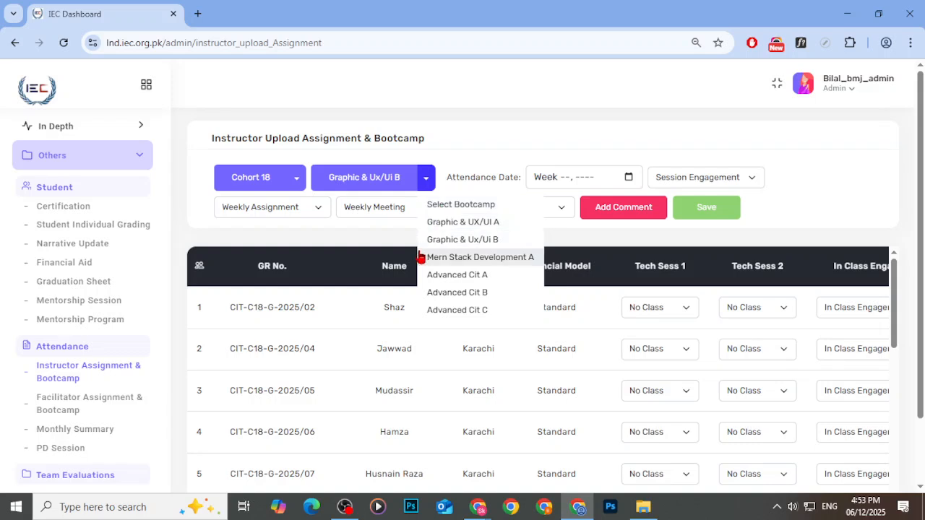
click(389, 259)
scroll(447, 361, down, 2)
scroll(448, 361, down, 5)
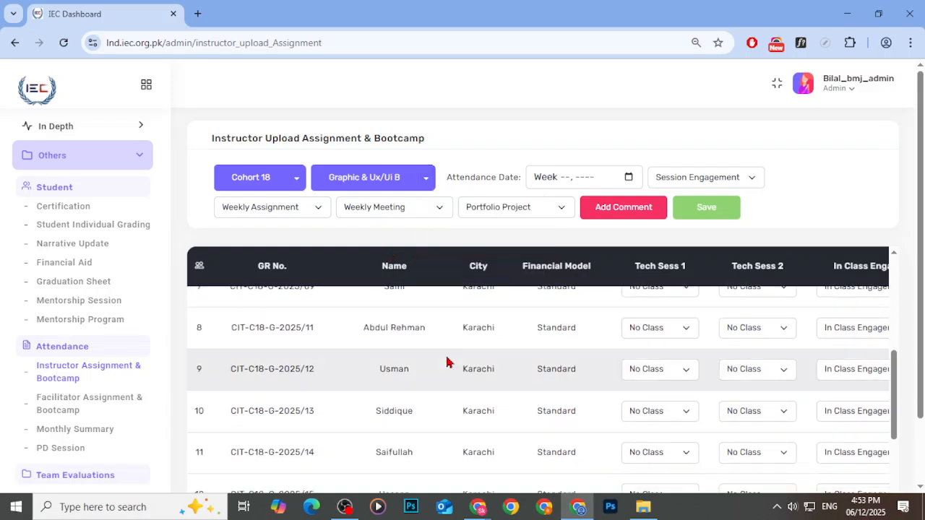
scroll(466, 407, down, 1)
scroll(467, 408, up, 1)
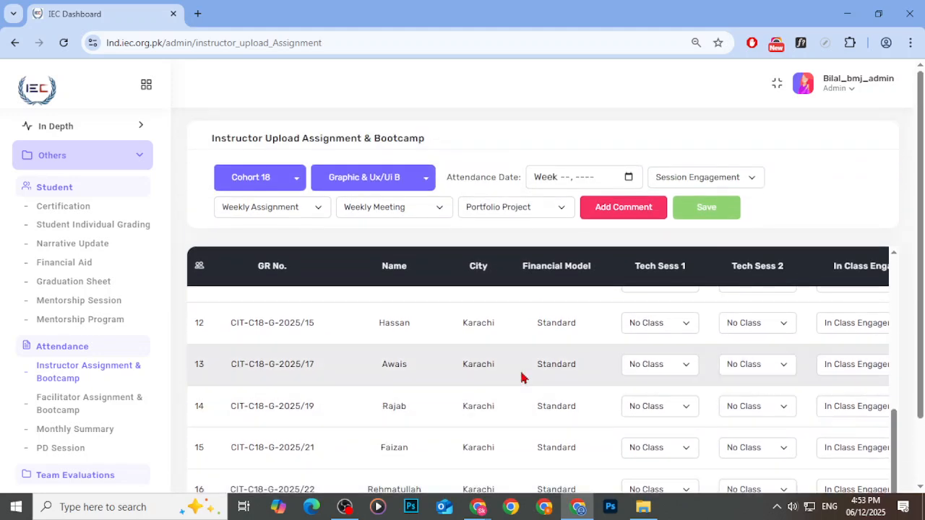
scroll(520, 373, up, 5)
scroll(520, 373, up, 2)
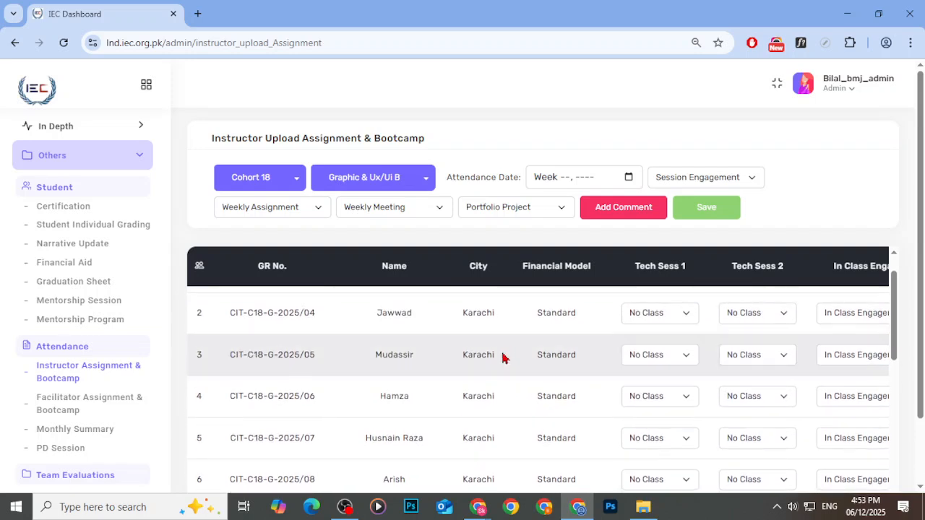
Step: Load the Cohort 16 Graphic & UX/UI A roster and look through its student list
click(434, 185)
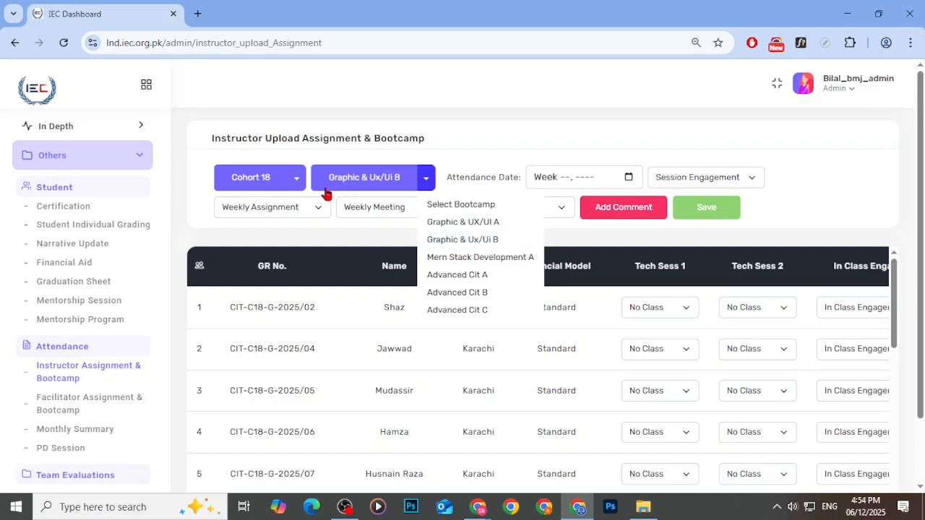
click(297, 178)
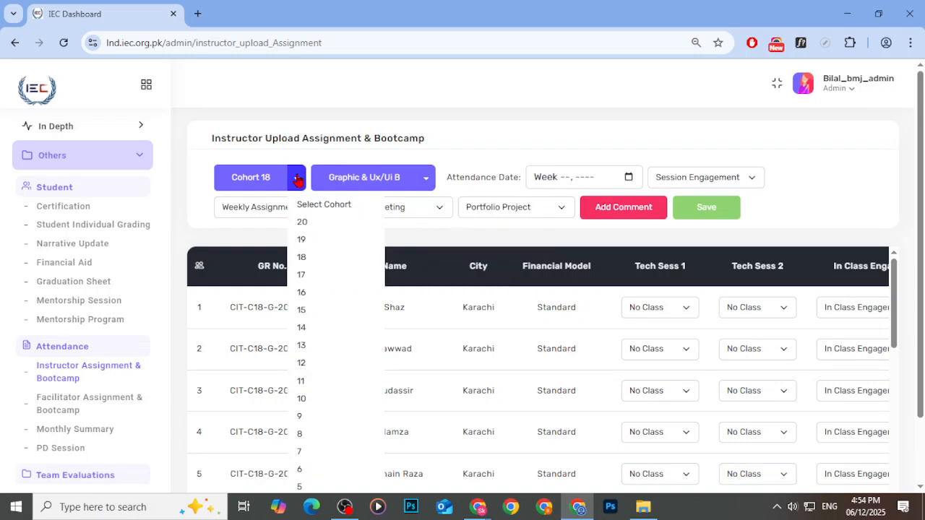
click(329, 293)
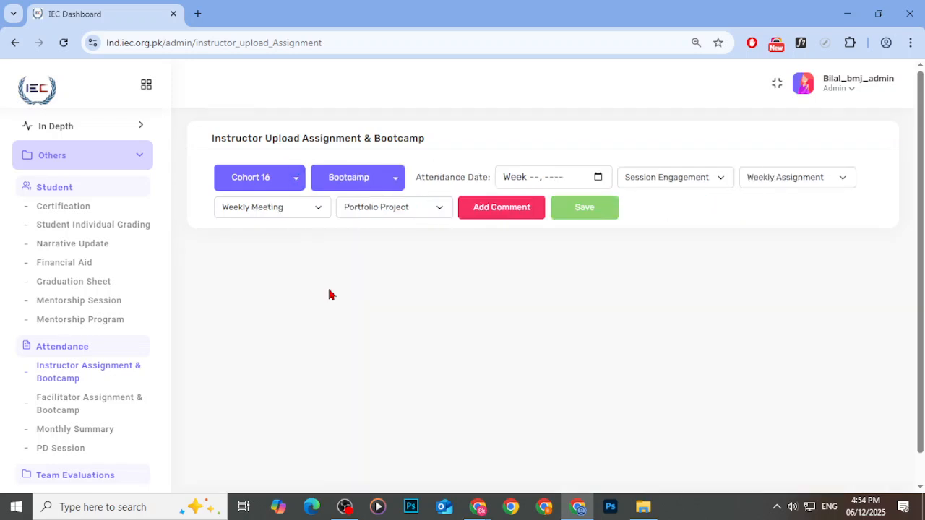
click(396, 178)
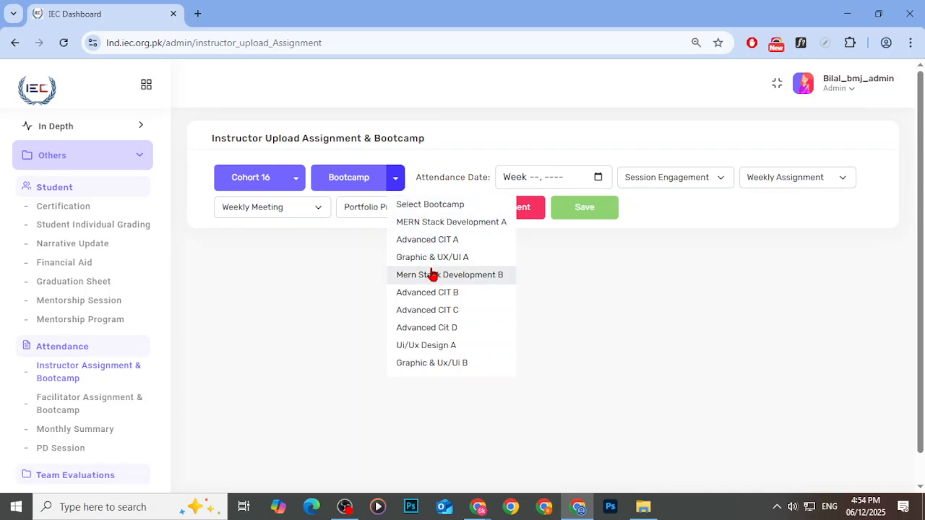
click(438, 259)
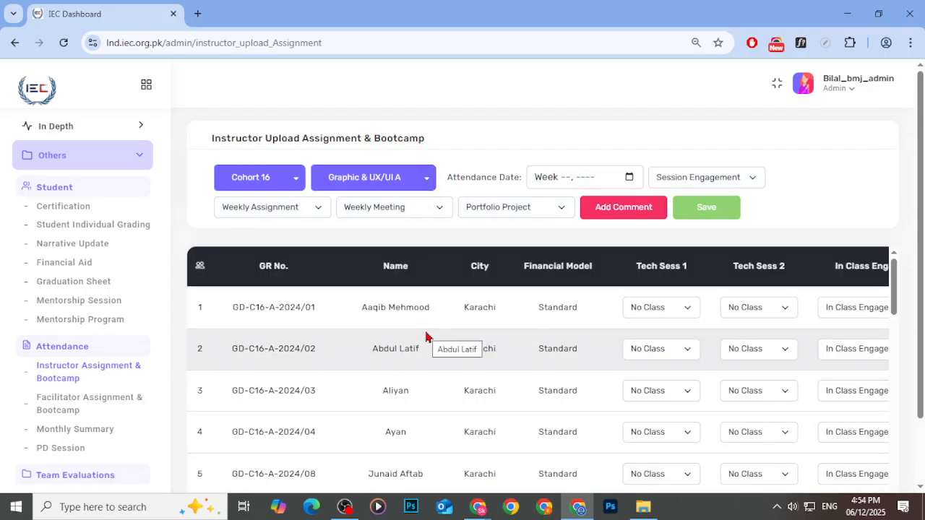
scroll(426, 337, down, 2)
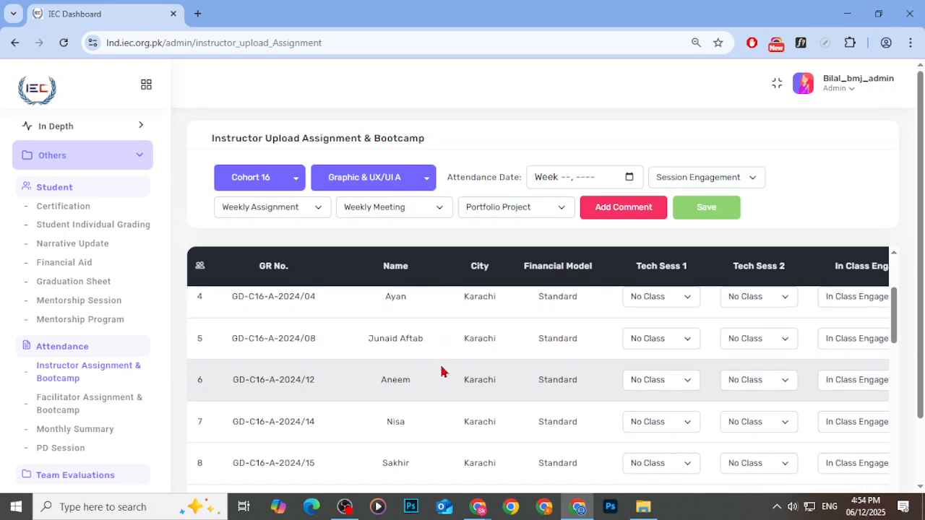
scroll(444, 390, down, 2)
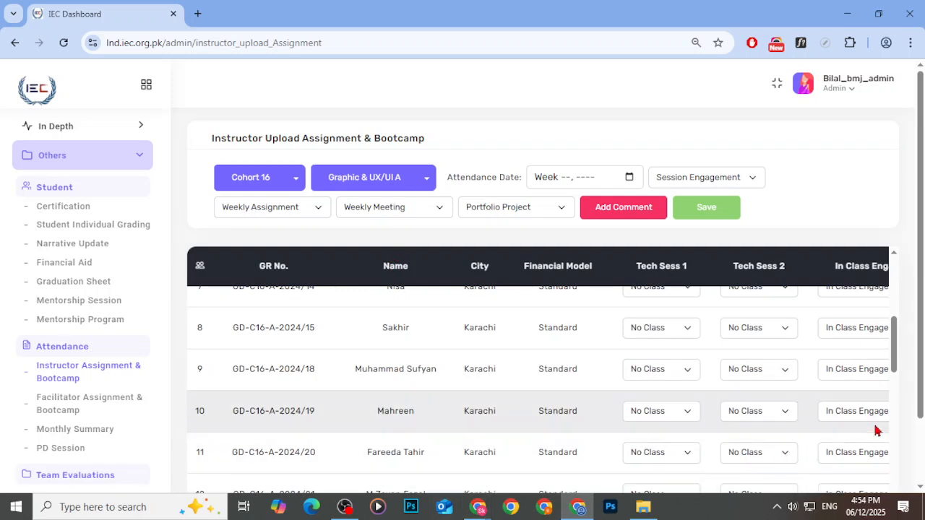
scroll(902, 425, down, 2)
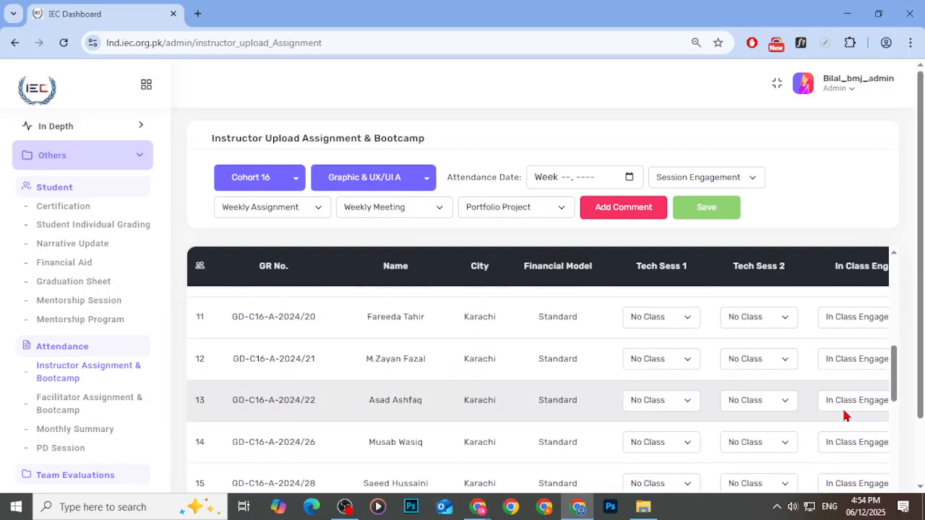
Step: Load the attendance roster for Cohort 18 with the Graphic & UX/UI A bootcamp
click(426, 179)
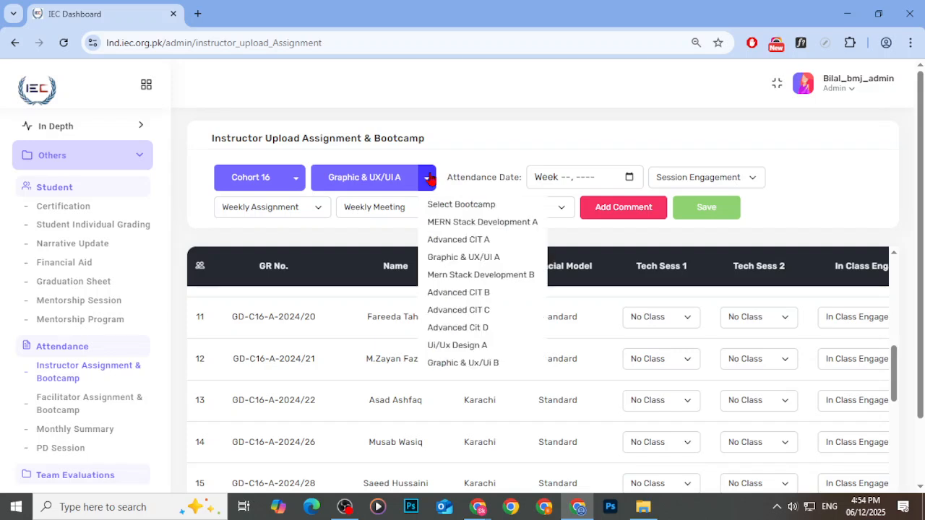
click(297, 186)
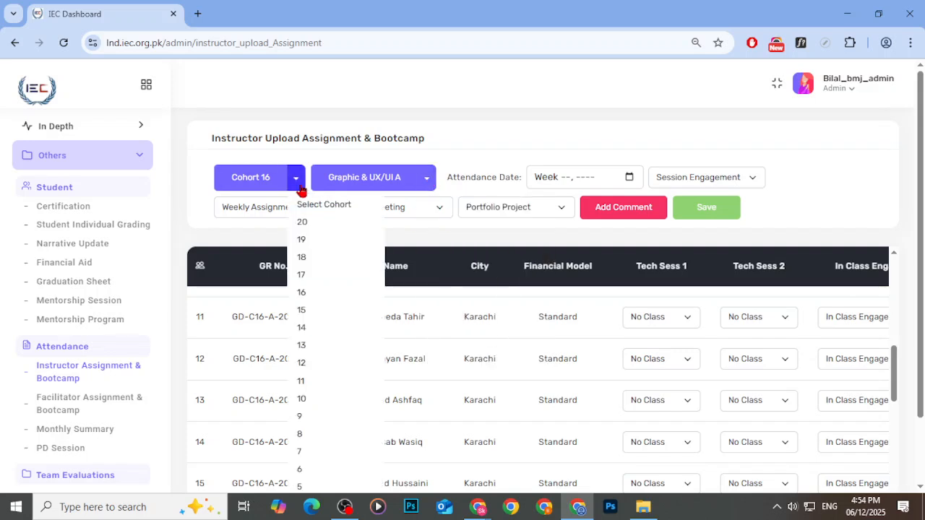
click(316, 258)
click(395, 188)
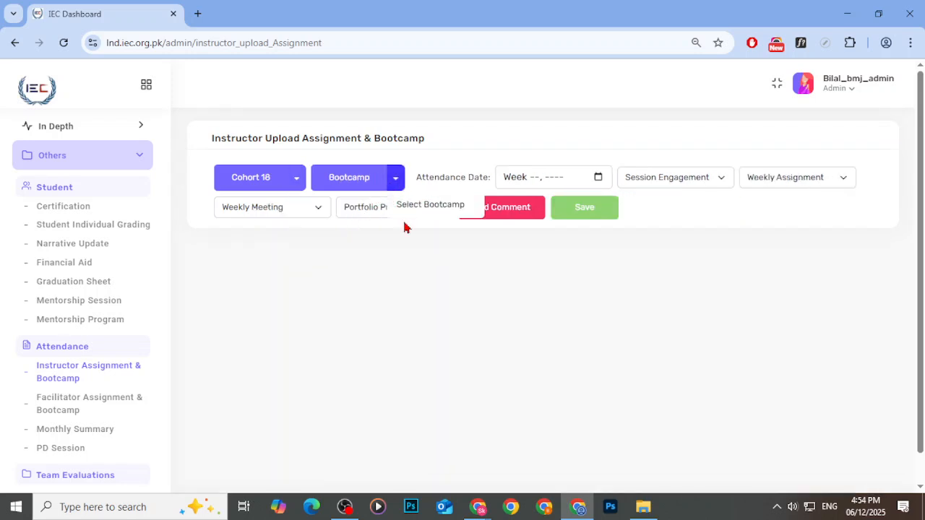
click(425, 240)
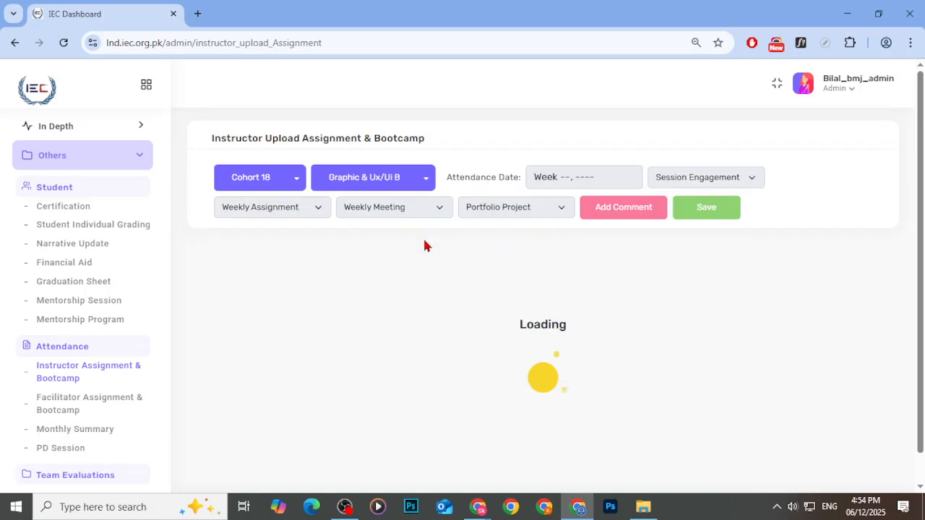
click(426, 182)
click(455, 221)
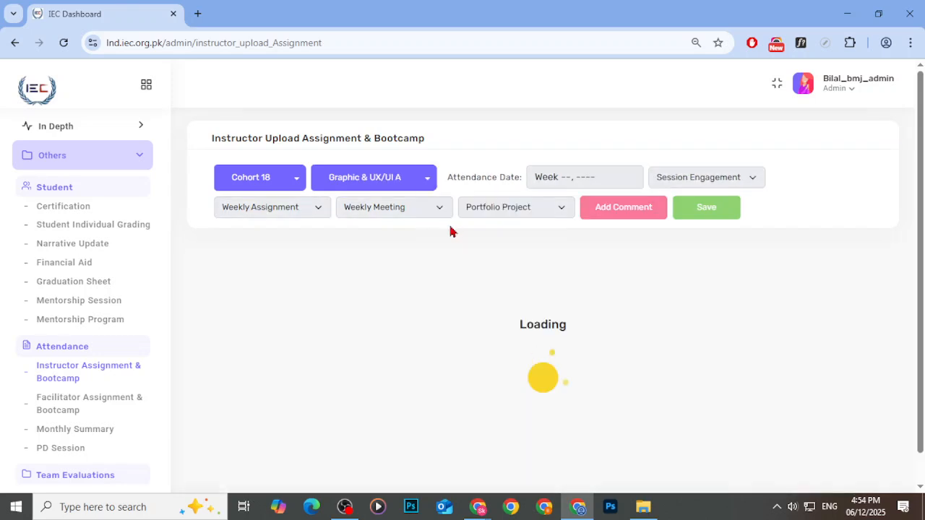
Step: Set the weekly assignment to Uploaded, the weekly meeting to Attended and the portfolio project to In Progress
click(323, 210)
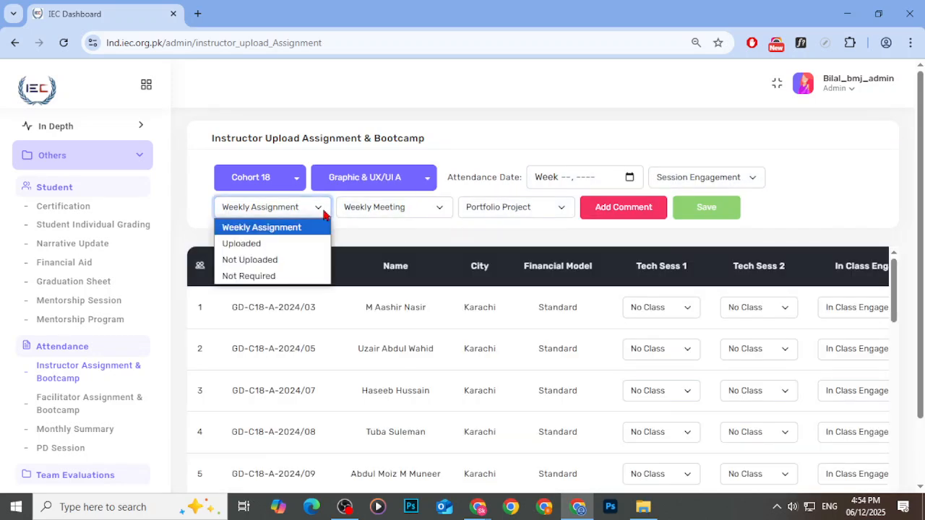
click(304, 249)
click(396, 211)
click(401, 244)
click(473, 213)
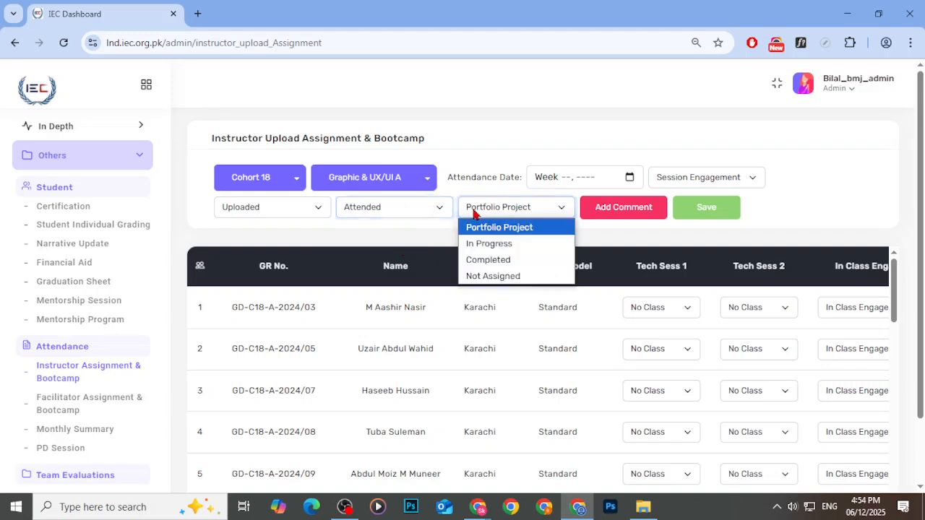
click(484, 243)
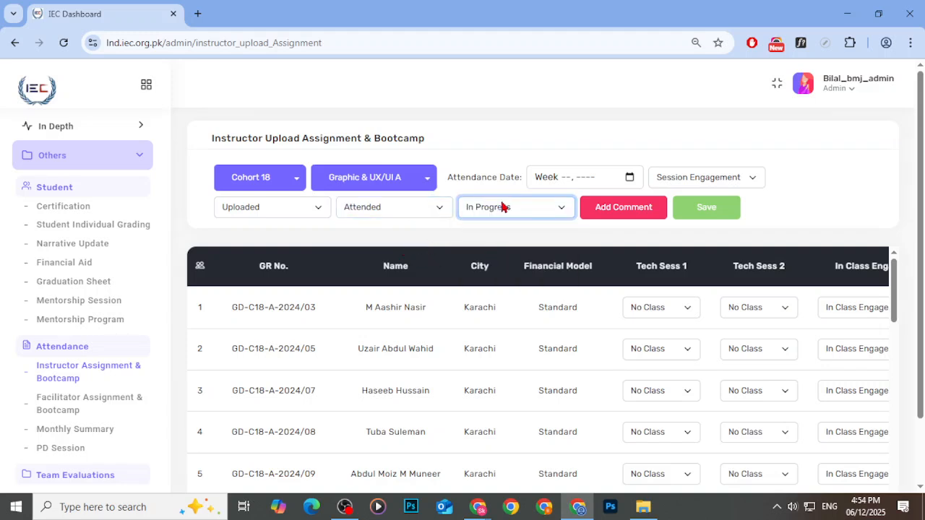
Step: Set the attendance date to Week 24, 2025 and the session engagement to Engaging
click(632, 177)
click(630, 178)
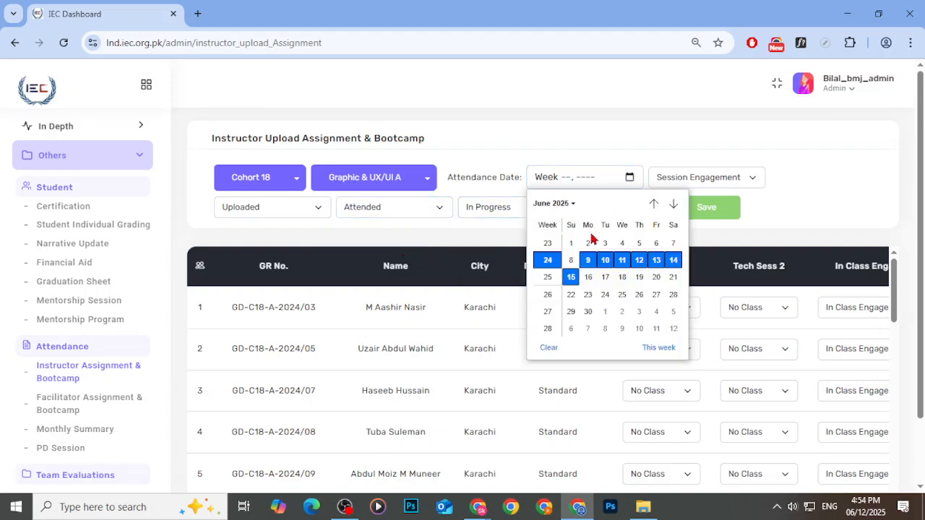
click(600, 262)
click(727, 186)
click(715, 210)
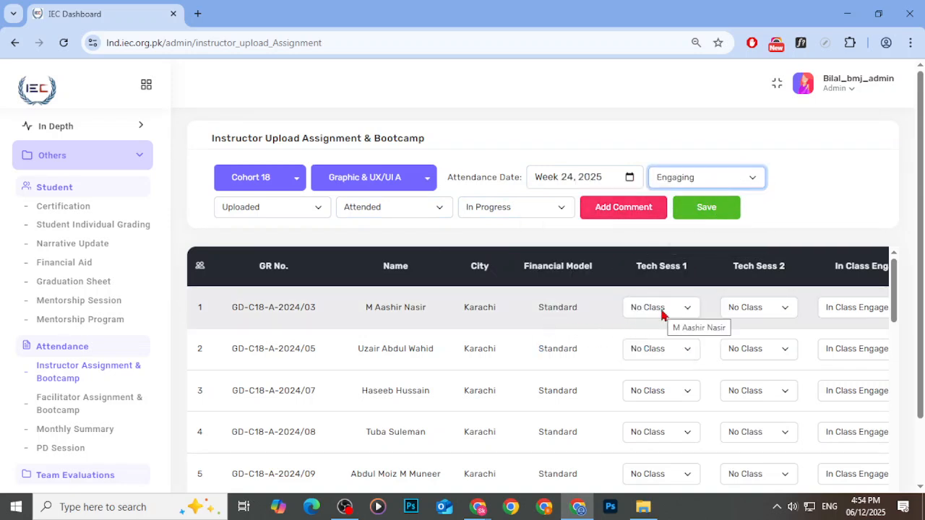
Step: Mark the Tech Sess 2 attendance of students 1 to 4 as P, A, P and A respectively
click(729, 308)
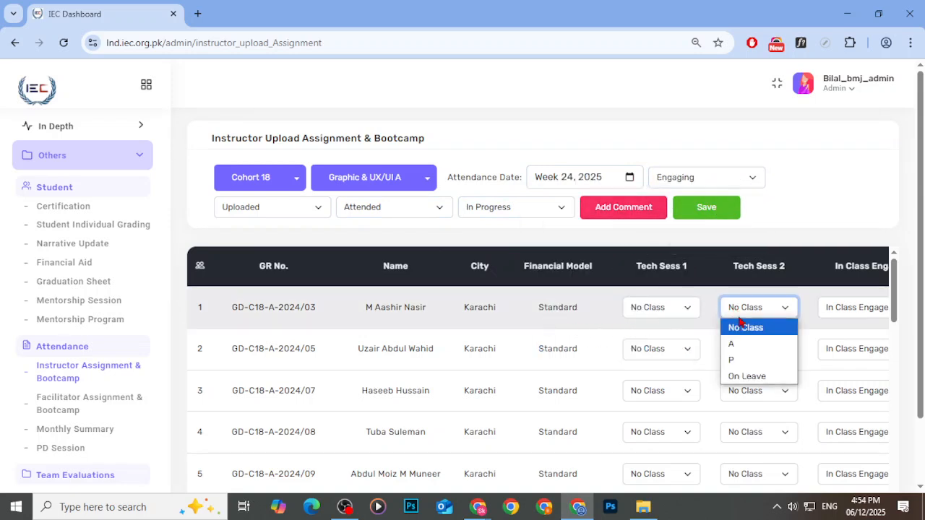
click(746, 365)
click(747, 350)
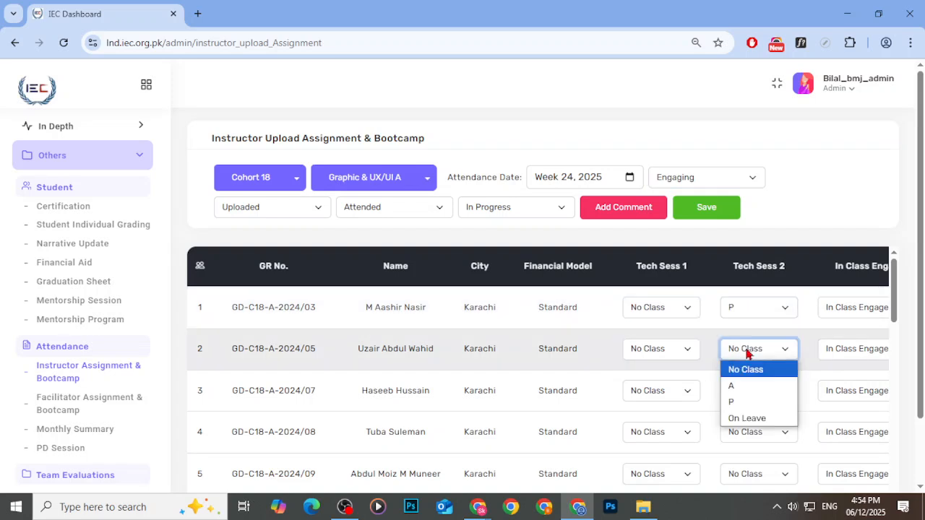
click(748, 393)
click(746, 391)
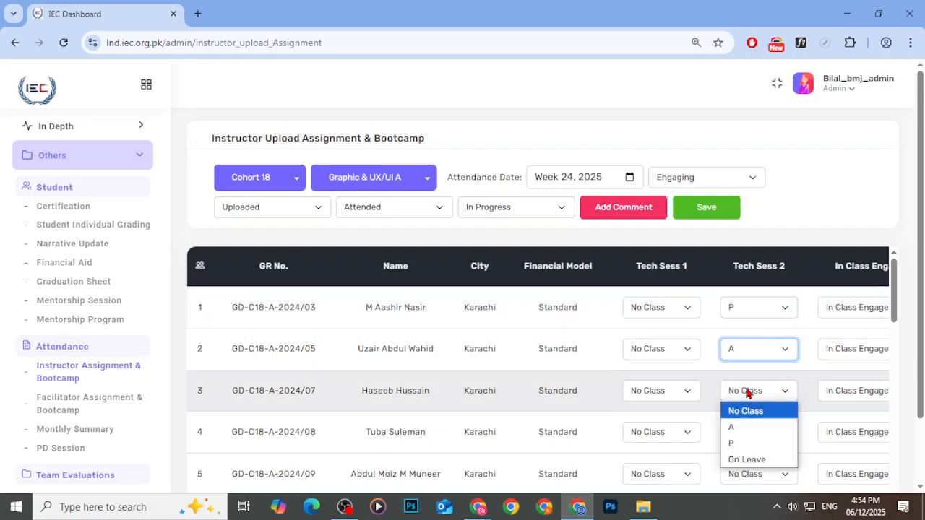
click(751, 443)
click(754, 432)
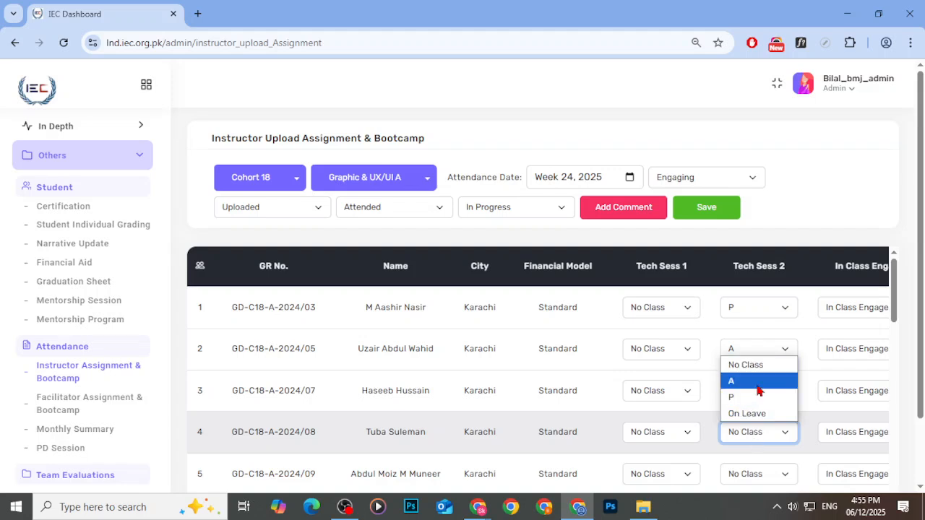
click(758, 385)
Step: Mark the Tech Sess 2 attendance of students 5, 6 and 7 as P
click(756, 423)
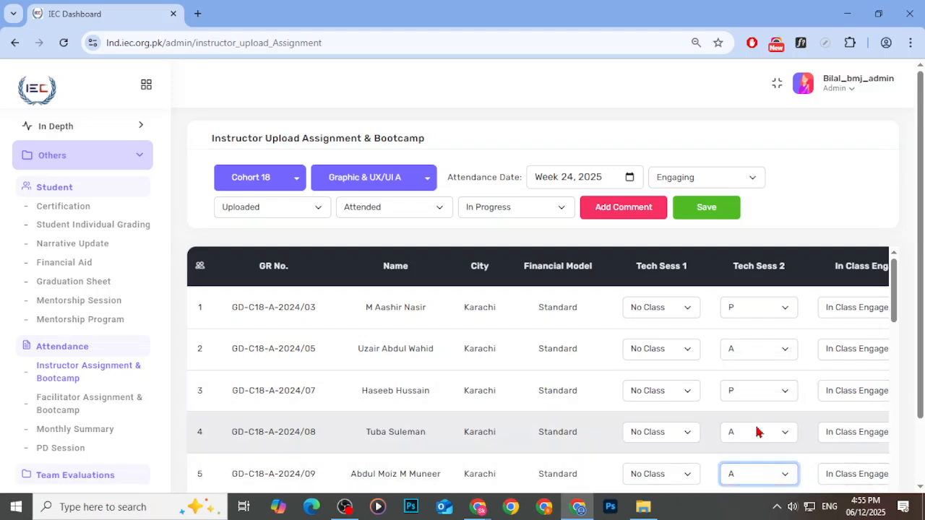
click(761, 474)
click(762, 446)
scroll(761, 444, down, 2)
scroll(761, 444, up, 2)
scroll(761, 442, down, 3)
click(762, 380)
click(764, 441)
click(773, 423)
click(760, 387)
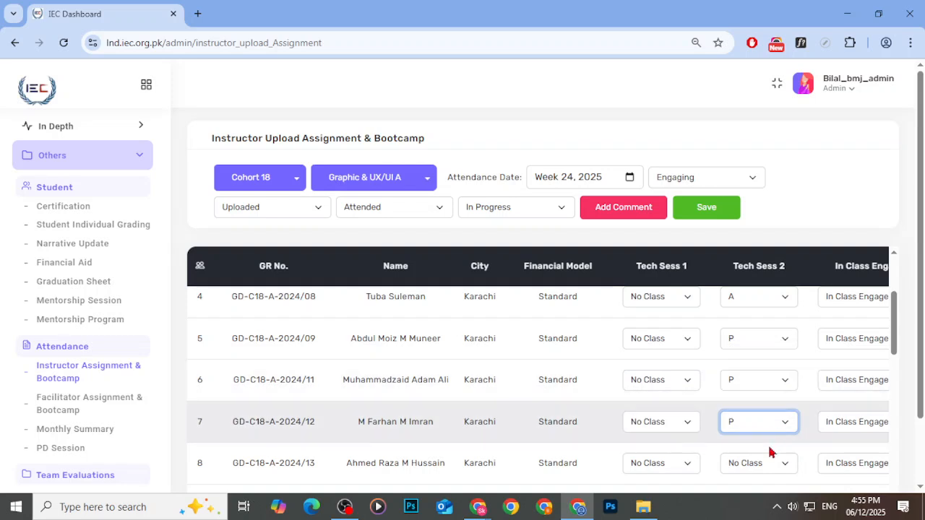
Step: Mark the Tech Sess 2 attendance of students 8 to 11 as A
click(772, 466)
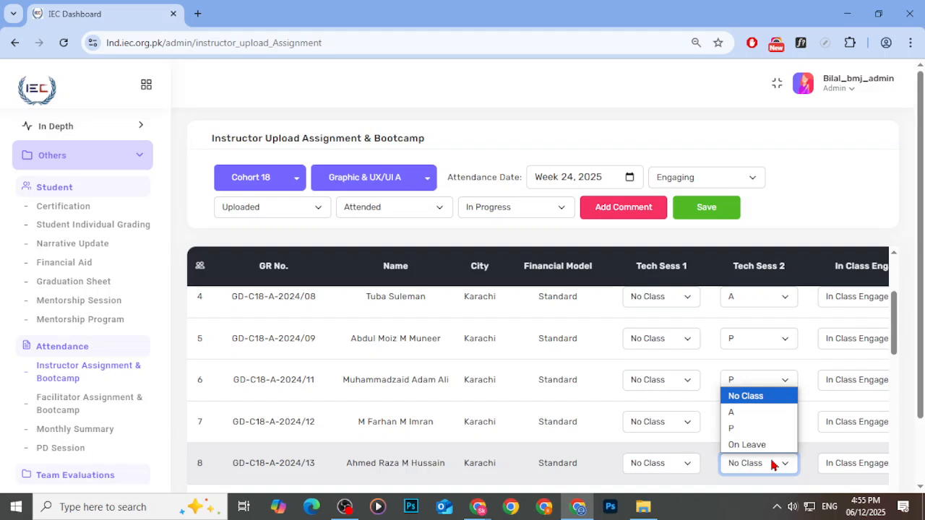
click(740, 413)
scroll(738, 414, down, 2)
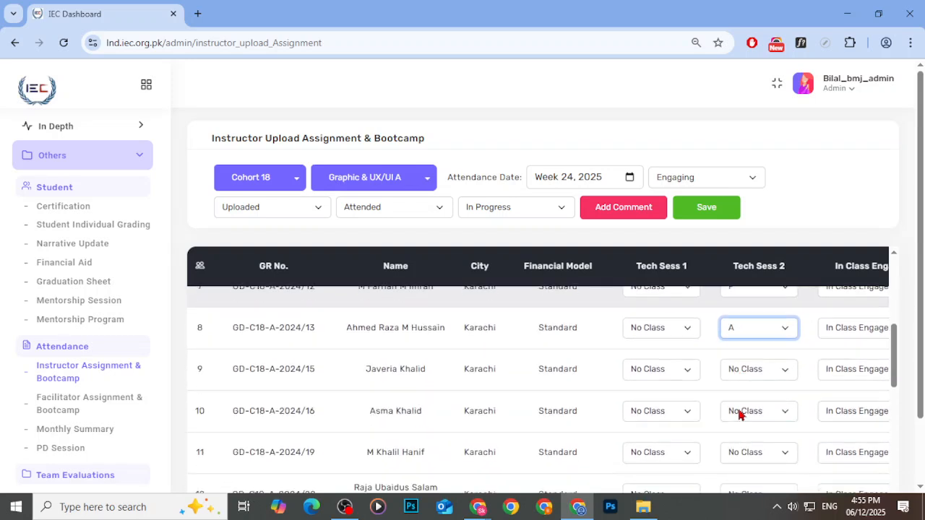
click(770, 378)
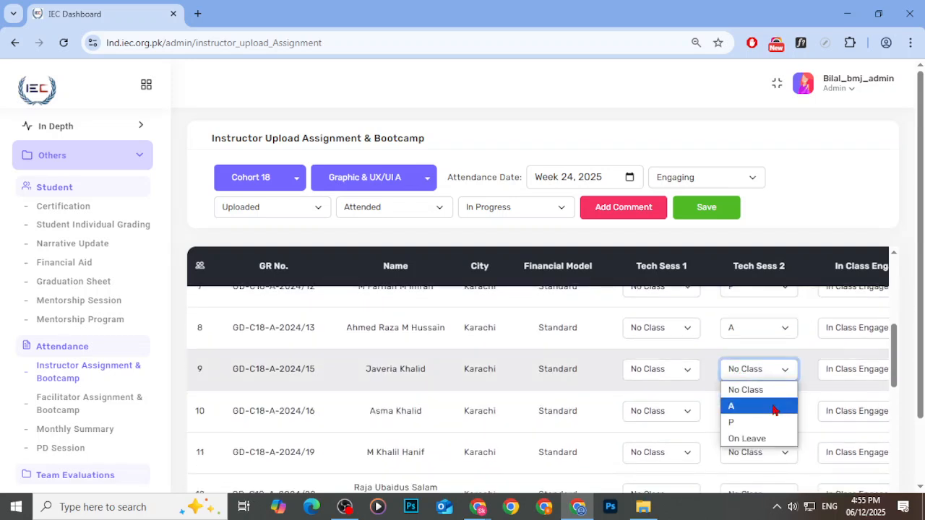
click(764, 396)
click(760, 377)
click(762, 408)
click(764, 413)
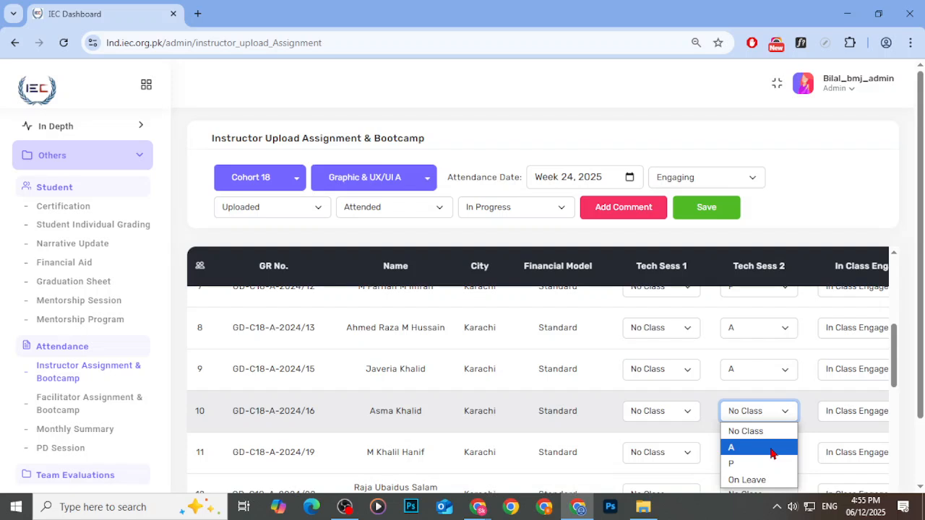
click(772, 453)
click(770, 451)
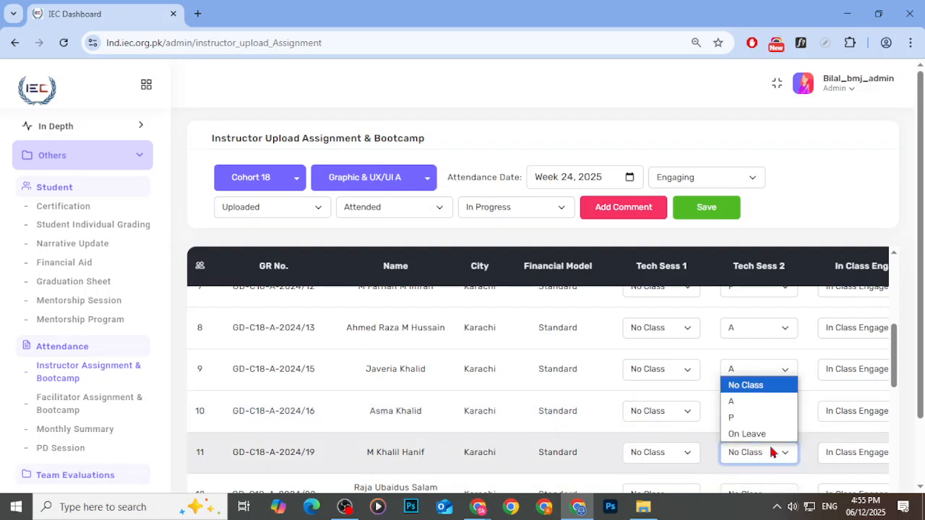
click(738, 403)
Step: Mark the Tech Sess 2 attendance of students 12 to 15 as A, P, A and P respectively
scroll(766, 460, down, 3)
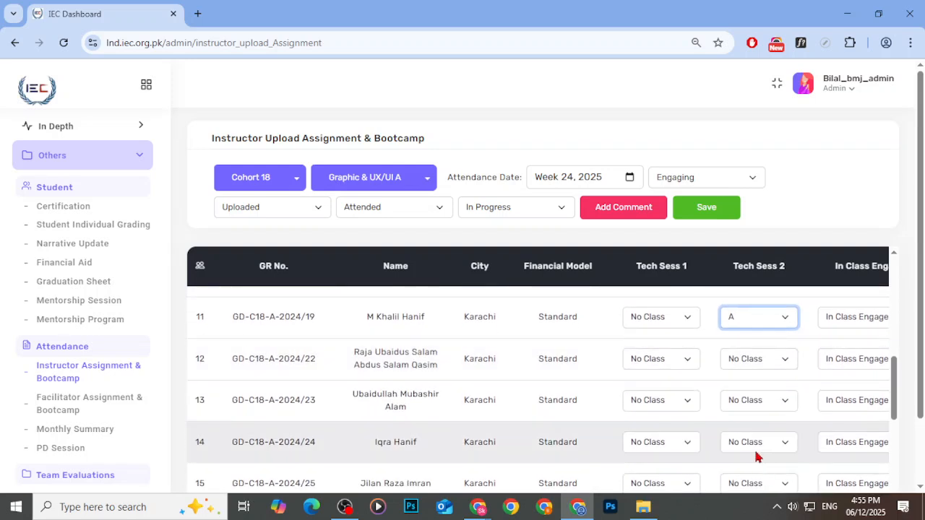
click(759, 361)
click(766, 396)
click(768, 414)
click(737, 454)
click(736, 454)
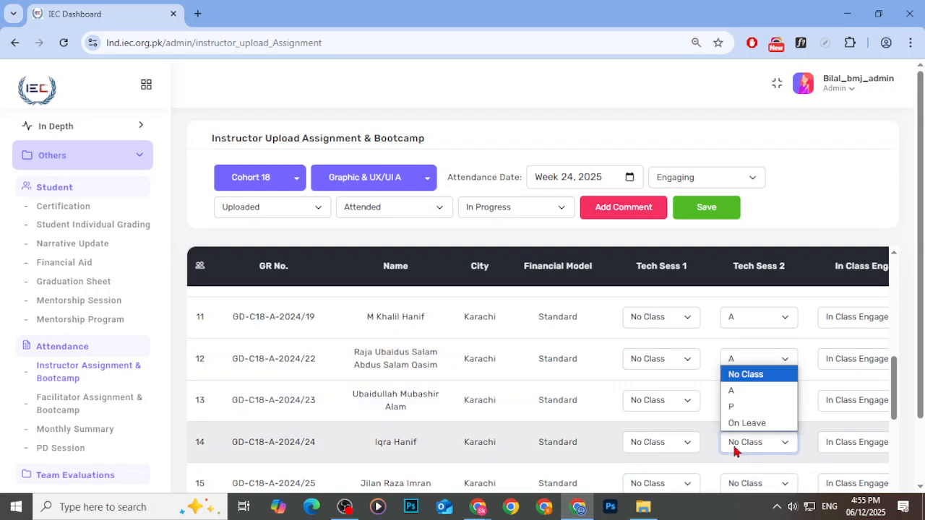
click(766, 394)
click(788, 481)
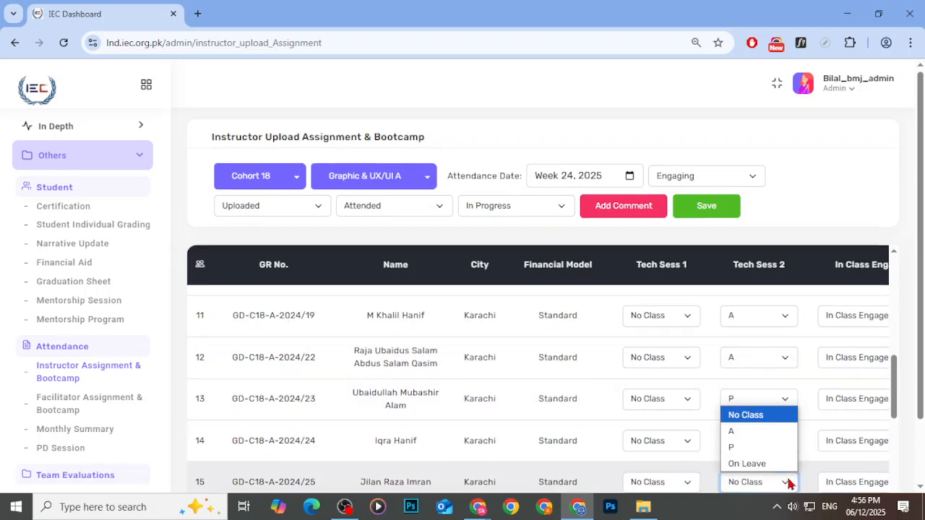
click(760, 448)
Step: Mark the Tech Sess 2 attendance of students 16, 17 and 18 as P
scroll(758, 442, down, 2)
click(770, 396)
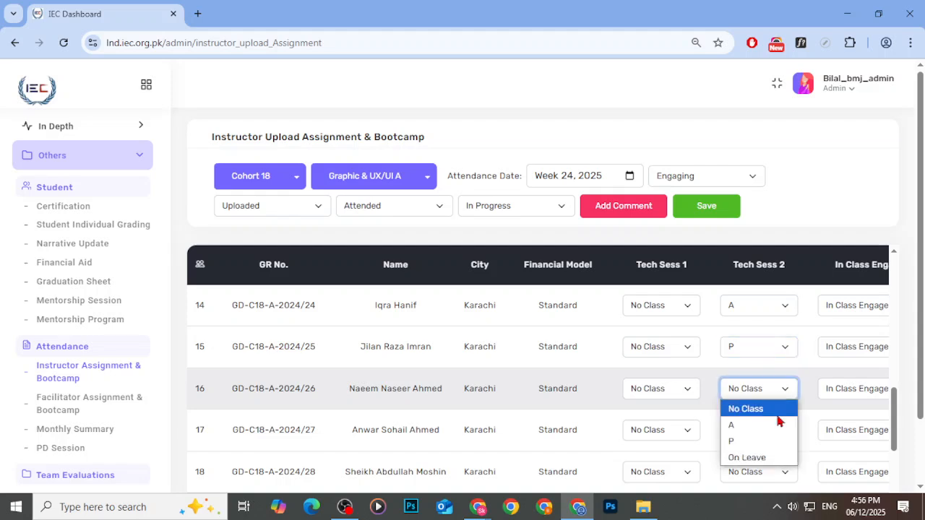
click(749, 442)
click(747, 435)
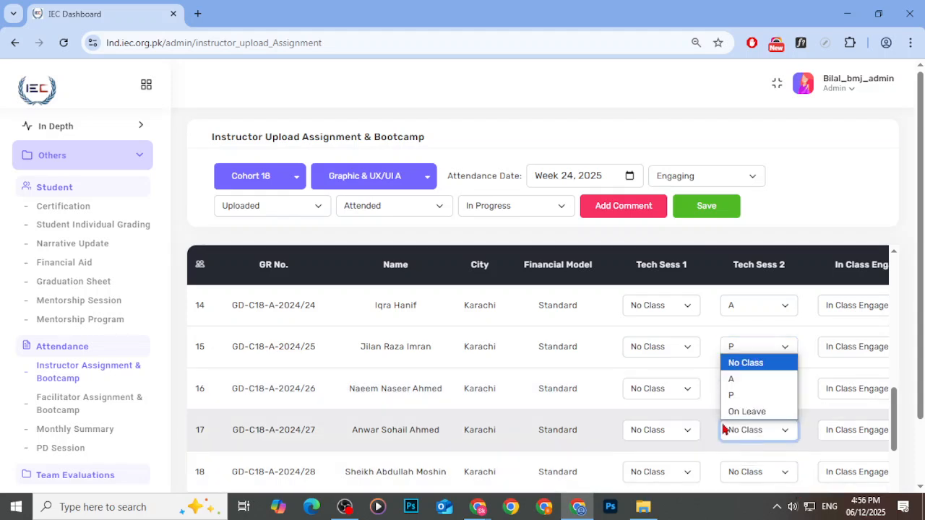
click(771, 396)
click(756, 471)
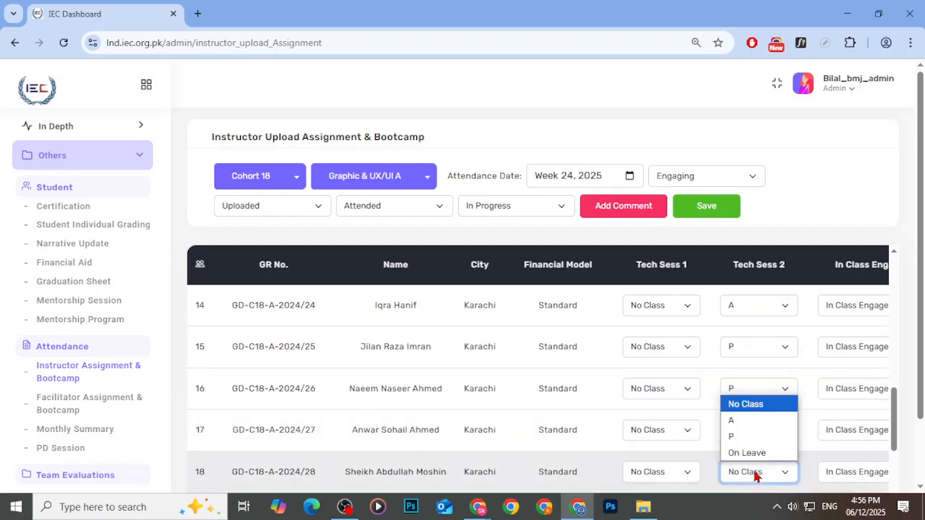
click(776, 436)
Step: Mark the Tech Sess 2 attendance of student 19 as P and open the attendance choices for student 20
scroll(775, 442, down, 2)
click(782, 386)
click(769, 432)
click(748, 427)
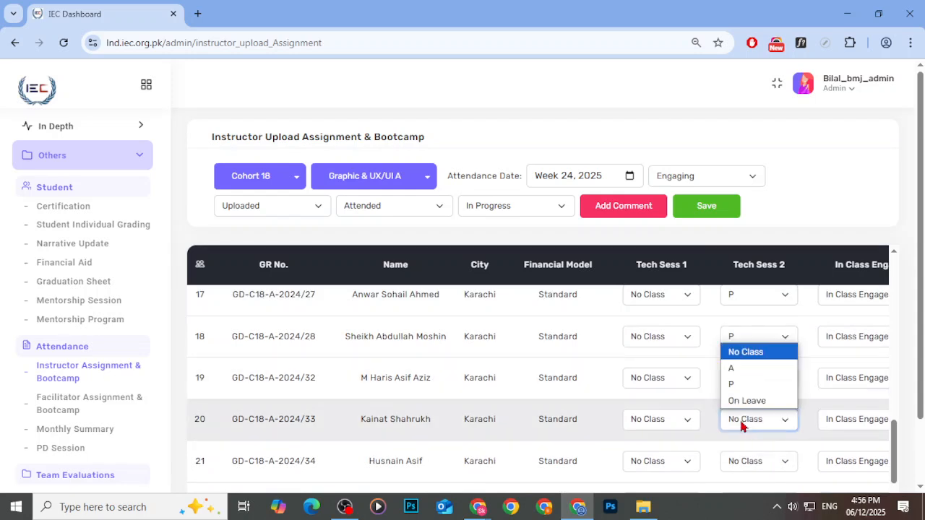